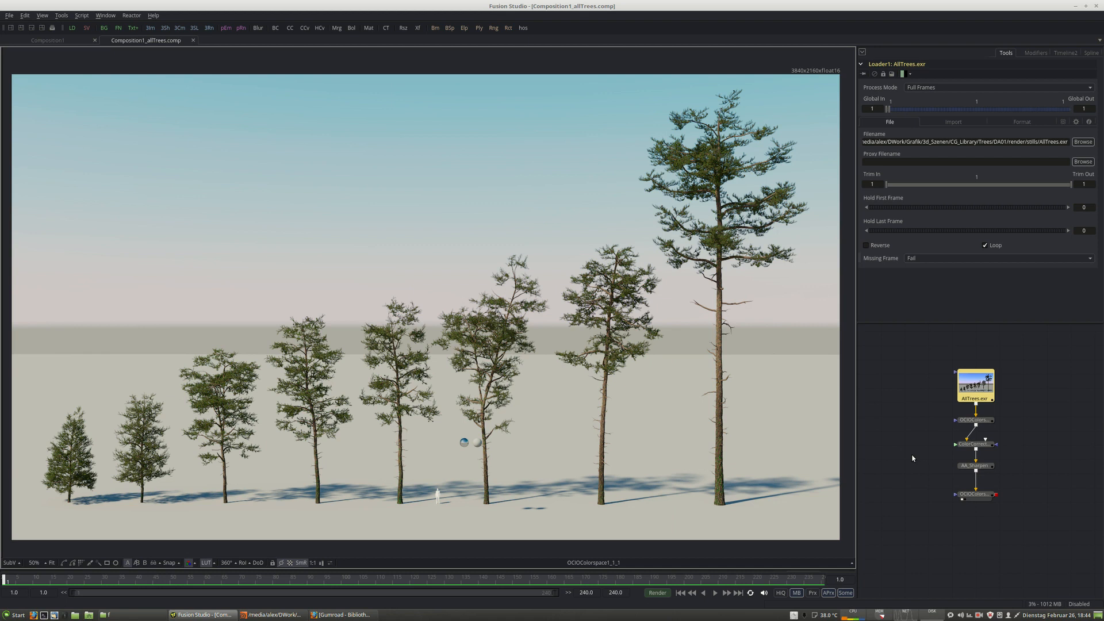
{"action": "middle_click_drag", "start_coordinate": [919, 472], "coordinate": [922, 490]}
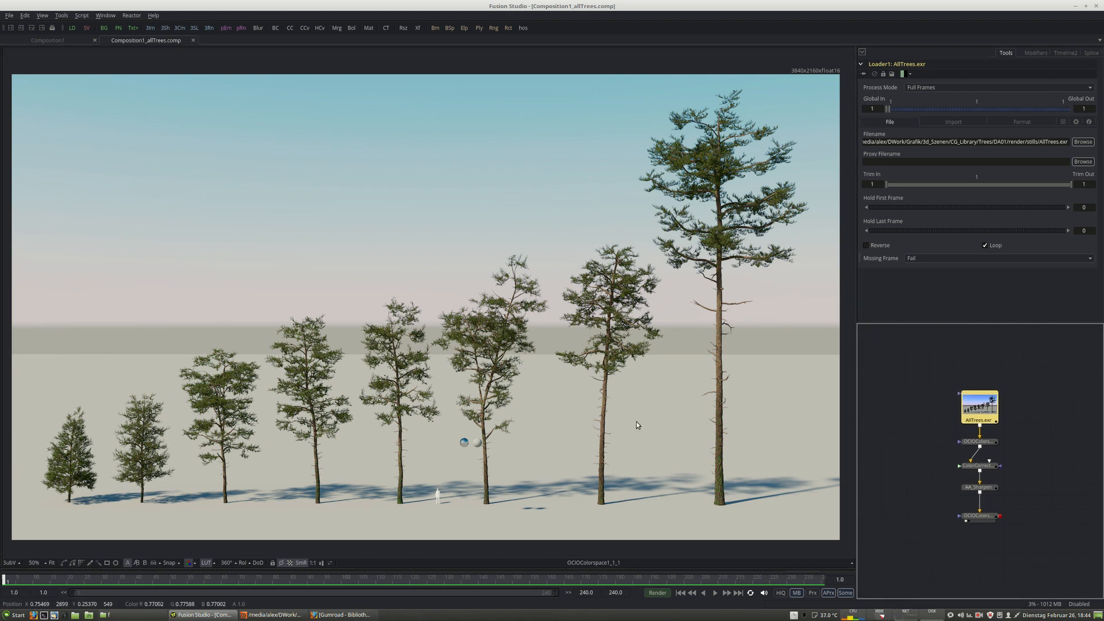
{"action": "left_click", "coordinate": [287, 395]}
{"action": "middle_click_drag", "start_coordinate": [287, 395], "coordinate": [245, 409]}
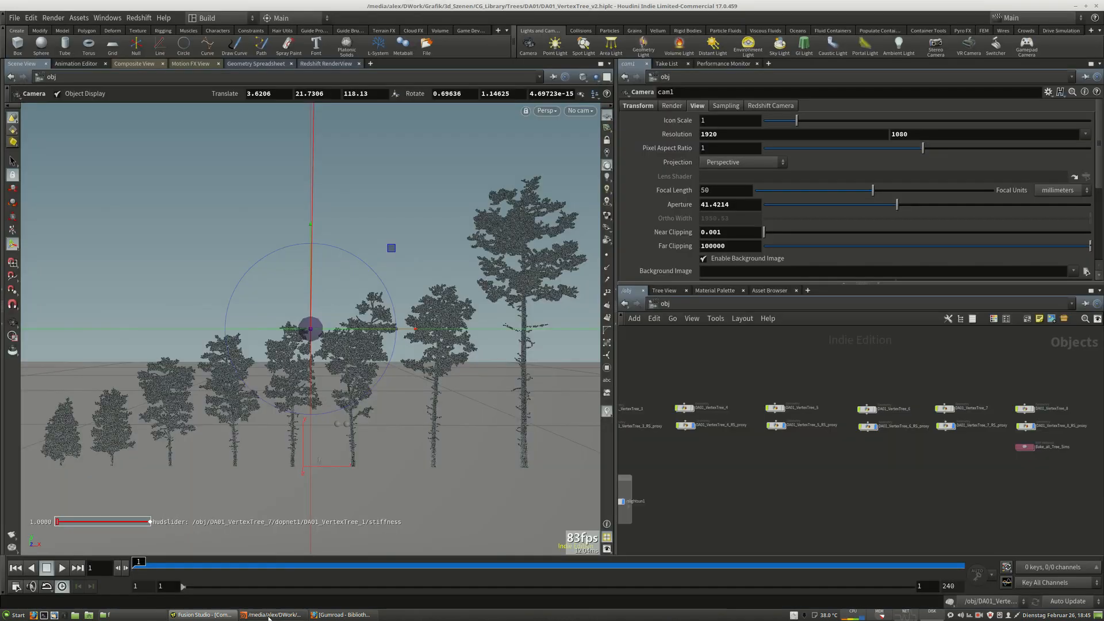
Switch to Houdini and examine the tree and proxy nodes in the object network.
{"action": "left_click", "coordinate": [271, 615]}
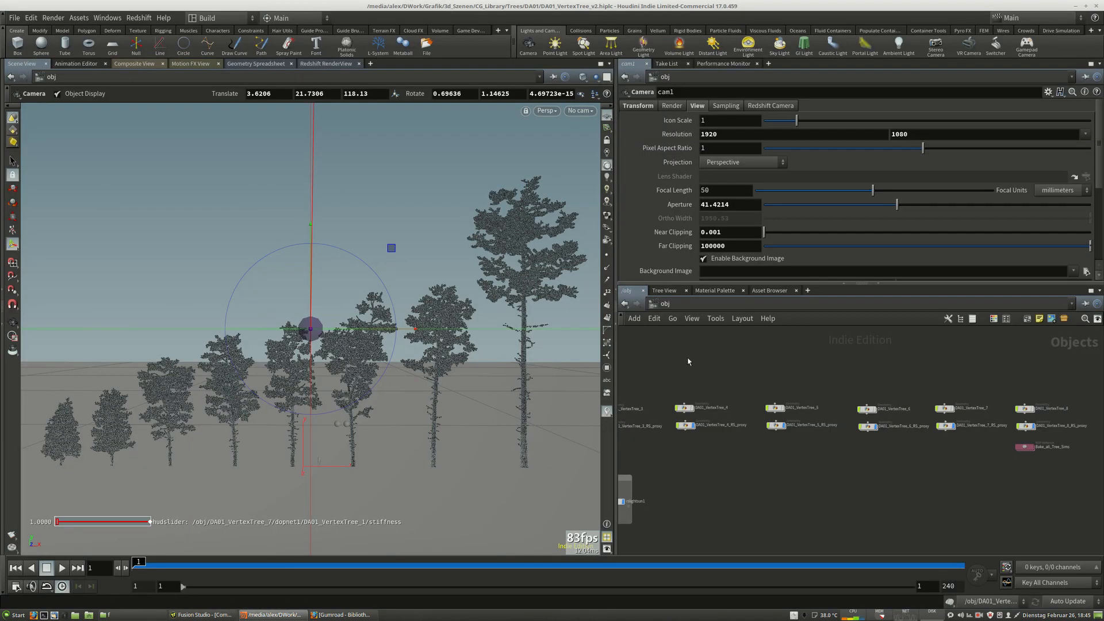
{"action": "middle_click_drag", "start_coordinate": [688, 361], "coordinate": [919, 361]}
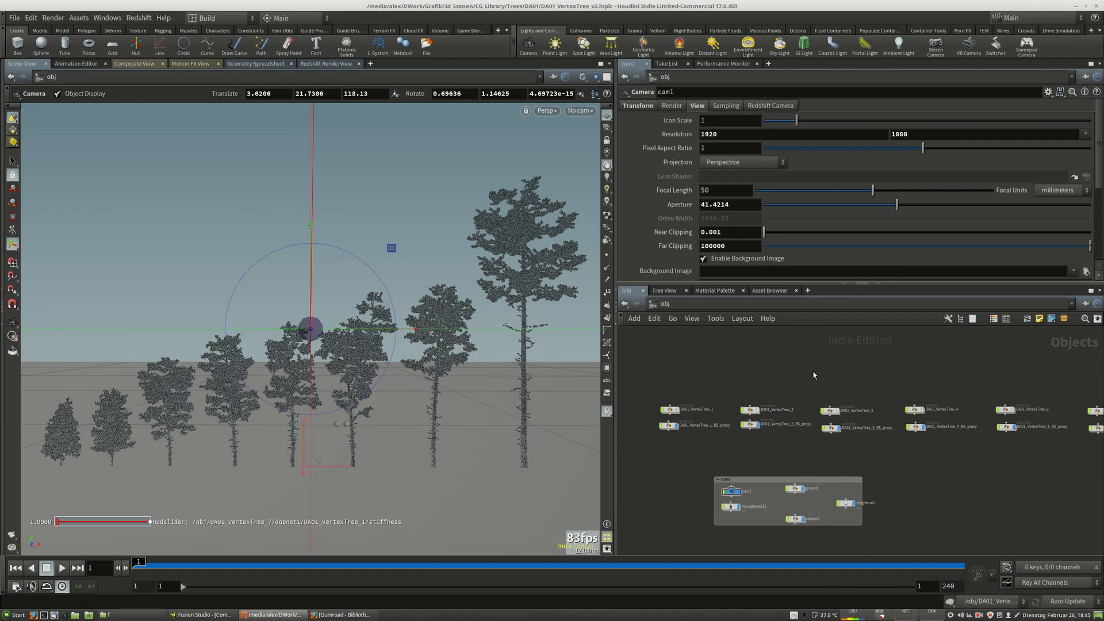
{"action": "left_click_drag", "start_coordinate": [808, 369], "coordinate": [830, 426]}
{"action": "left_click_drag", "start_coordinate": [898, 392], "coordinate": [920, 428]}
{"action": "left_click", "coordinate": [916, 432]}
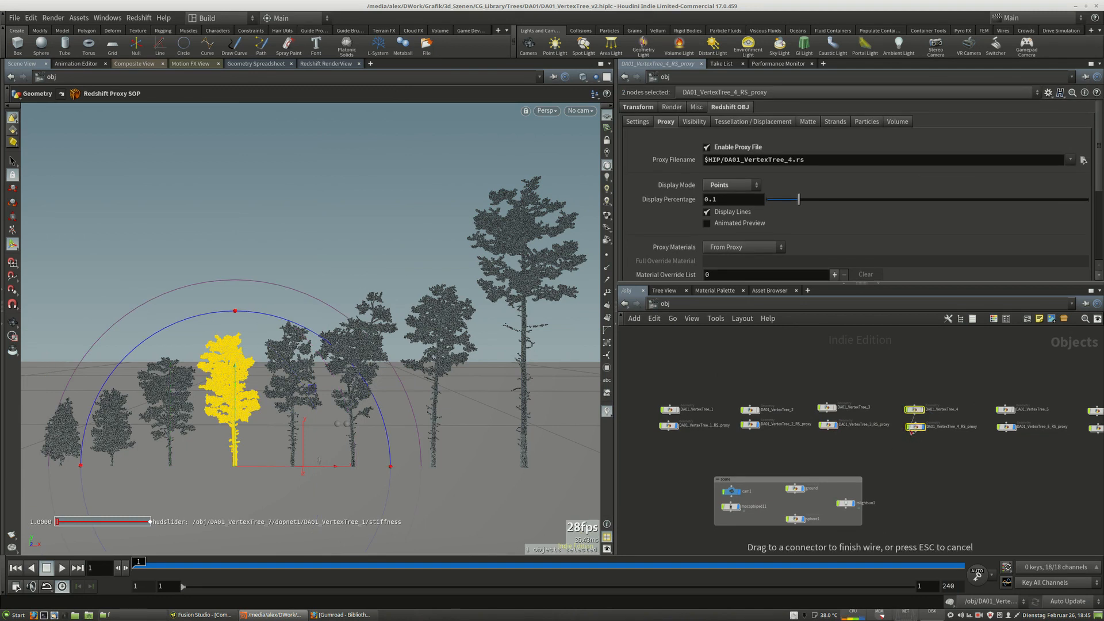
{"action": "key", "text": "Escape"}
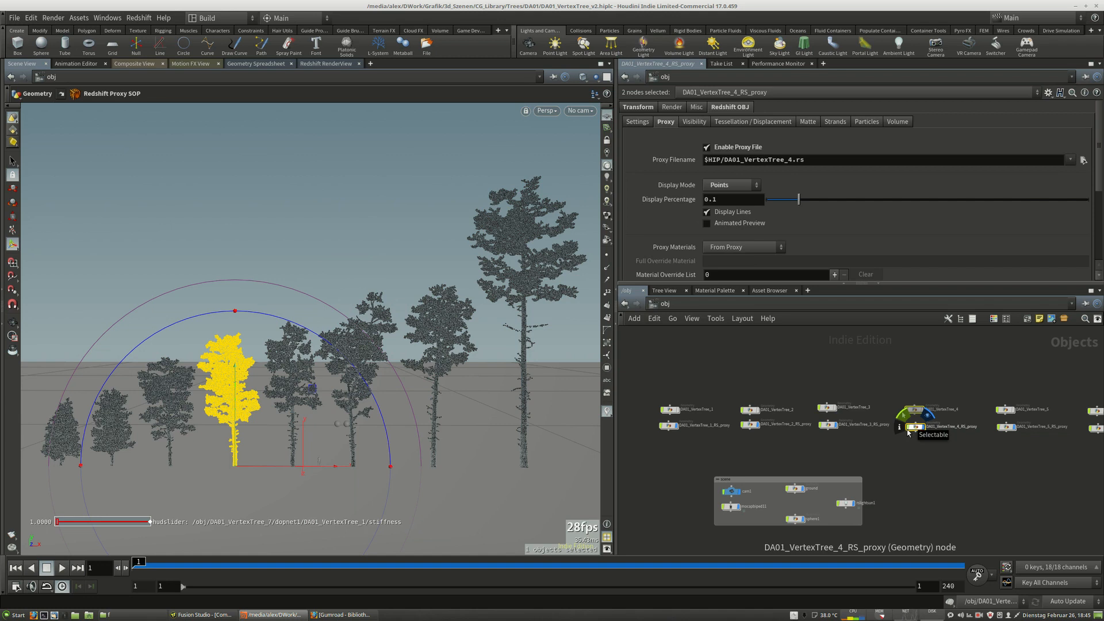
{"action": "left_click", "coordinate": [895, 454]}
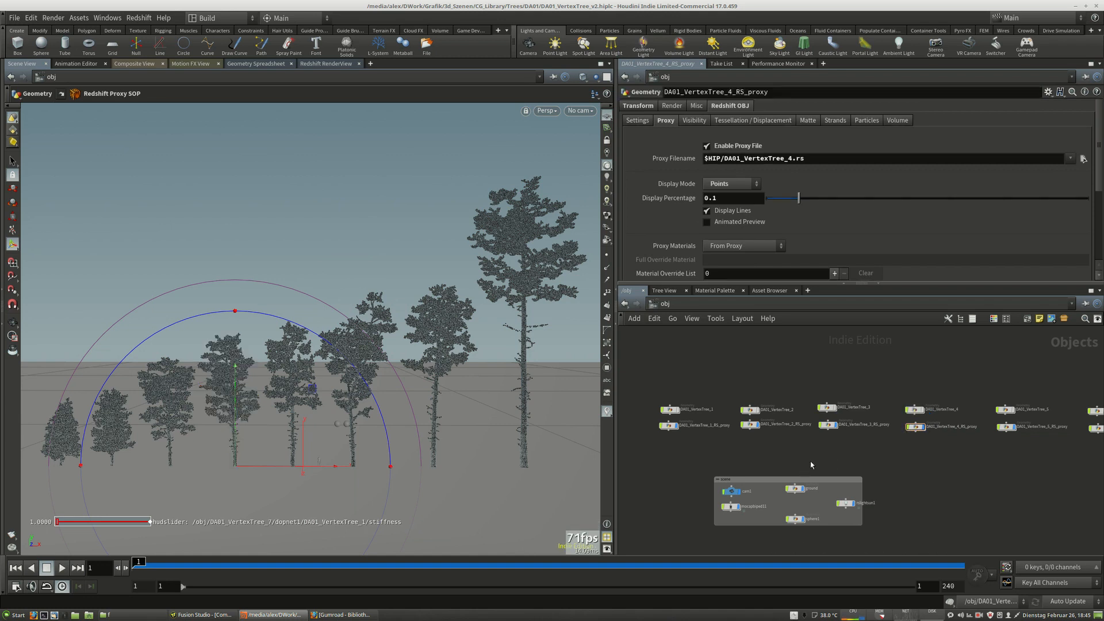
Select the DA01_VertexTree_5_RS_proxy node to inspect its Redshift proxy settings.
{"action": "middle_click_drag", "start_coordinate": [908, 468], "coordinate": [827, 462]}
{"action": "left_click_drag", "start_coordinate": [813, 384], "coordinate": [829, 421]}
{"action": "left_click", "coordinate": [843, 442]}
{"action": "left_click_drag", "start_coordinate": [896, 381], "coordinate": [942, 439]}
{"action": "left_click_drag", "start_coordinate": [921, 425], "coordinate": [901, 421]}
{"action": "left_click", "coordinate": [902, 459]}
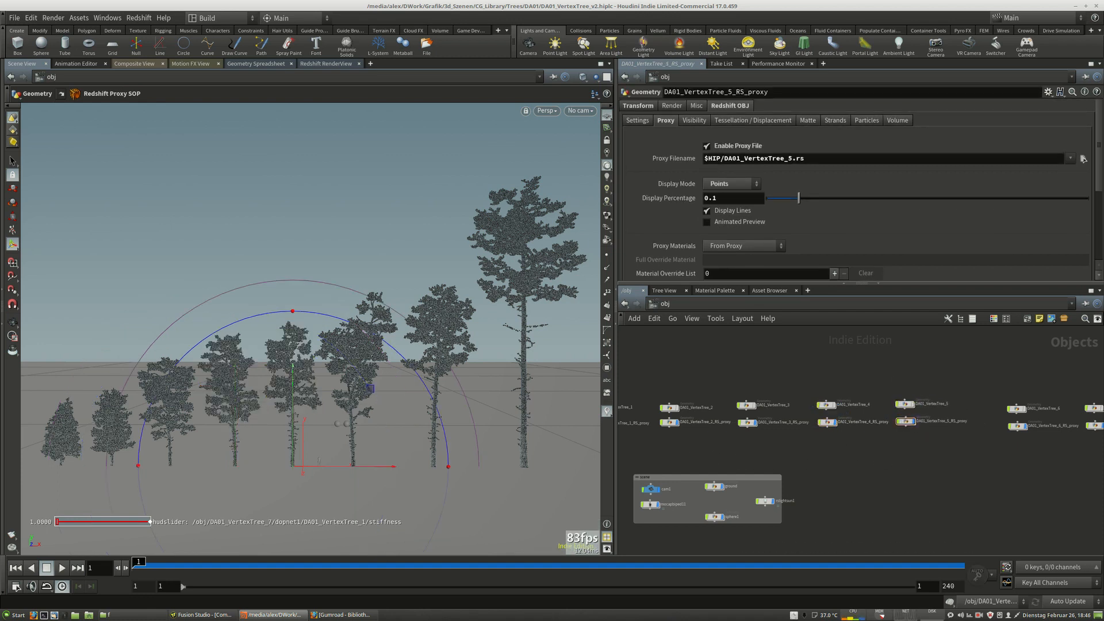
Switch back to Fusion and zoom into the rendered tree lineup to inspect branch and trunk details.
{"action": "left_click", "coordinate": [201, 615]}
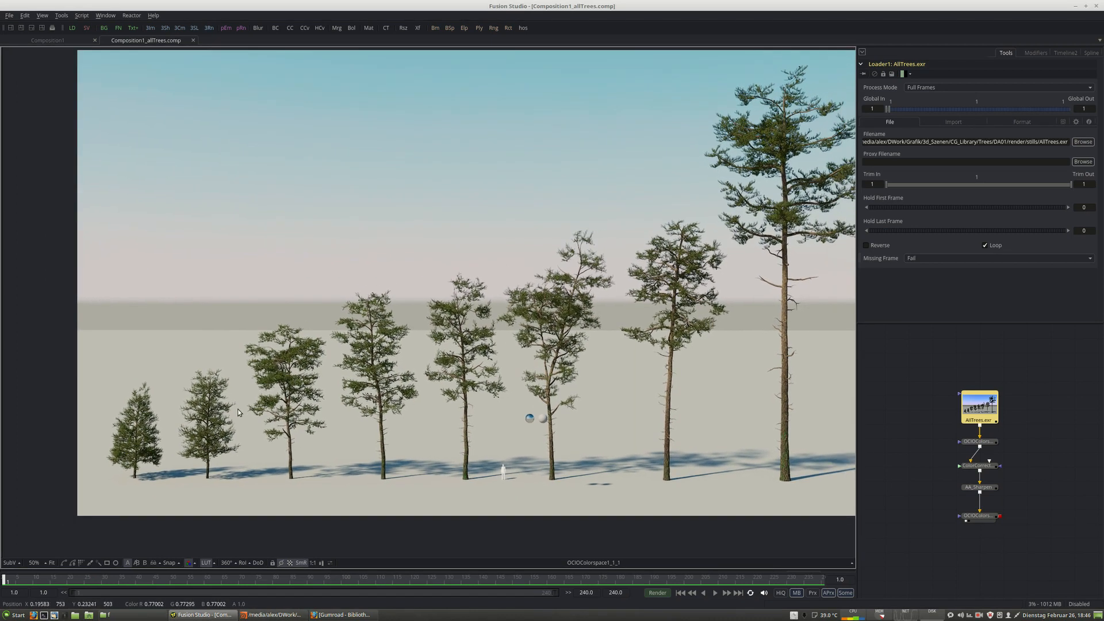
{"action": "scroll", "coordinate": [183, 445], "scroll_direction": "up", "scroll_amount": 2, "text": "ctrl"}
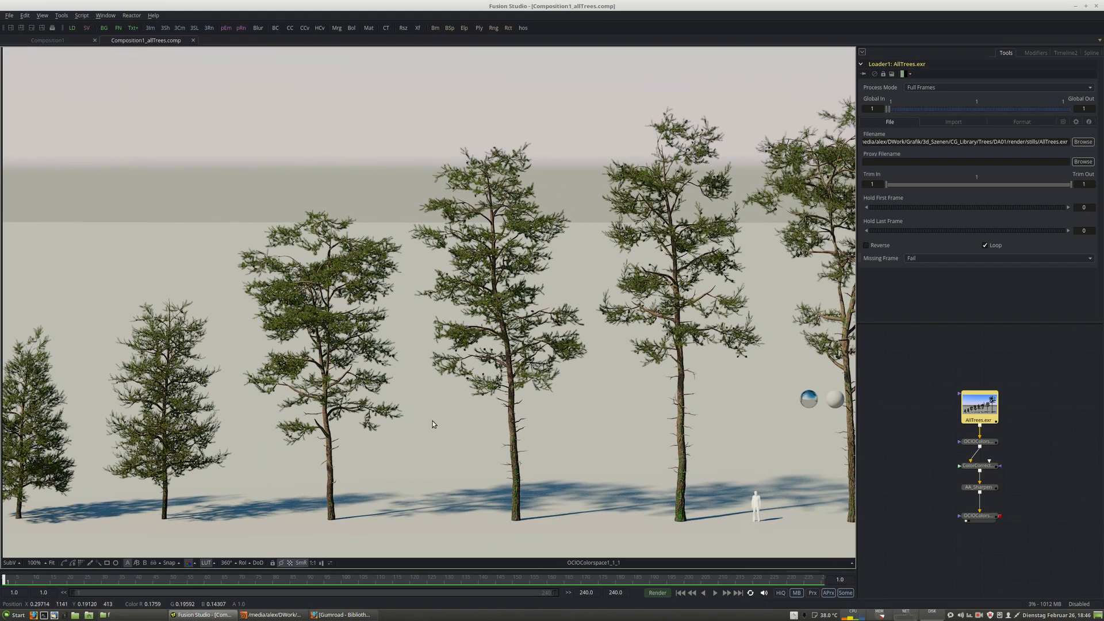
{"action": "middle_click_drag", "start_coordinate": [730, 426], "coordinate": [402, 433]}
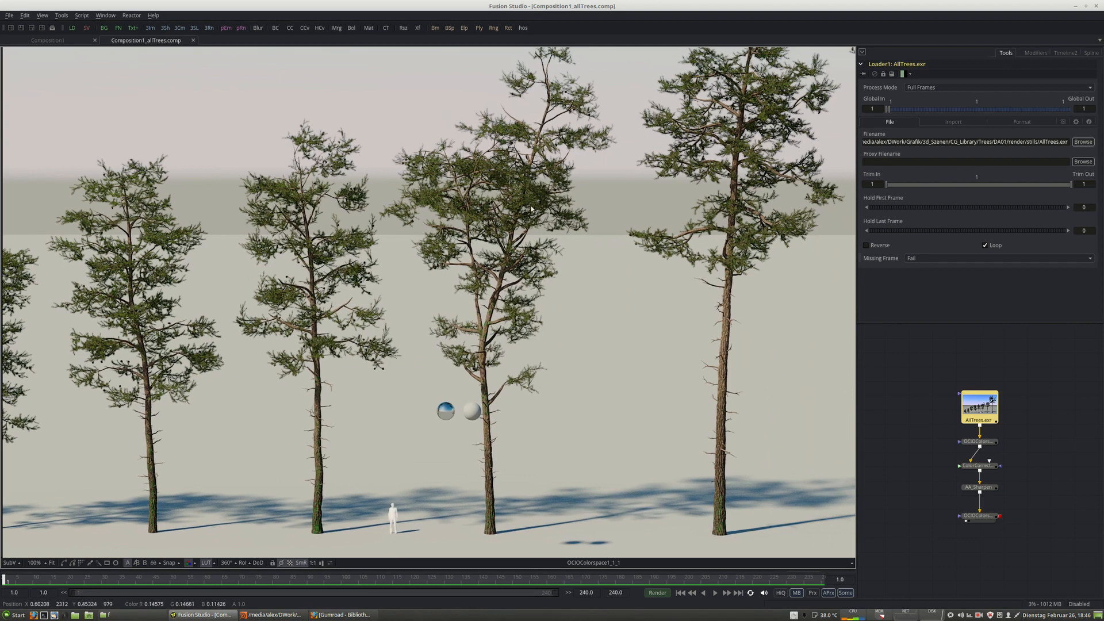
{"action": "middle_click_drag", "start_coordinate": [694, 294], "coordinate": [505, 325]}
{"action": "middle_click_drag", "start_coordinate": [743, 236], "coordinate": [705, 154]}
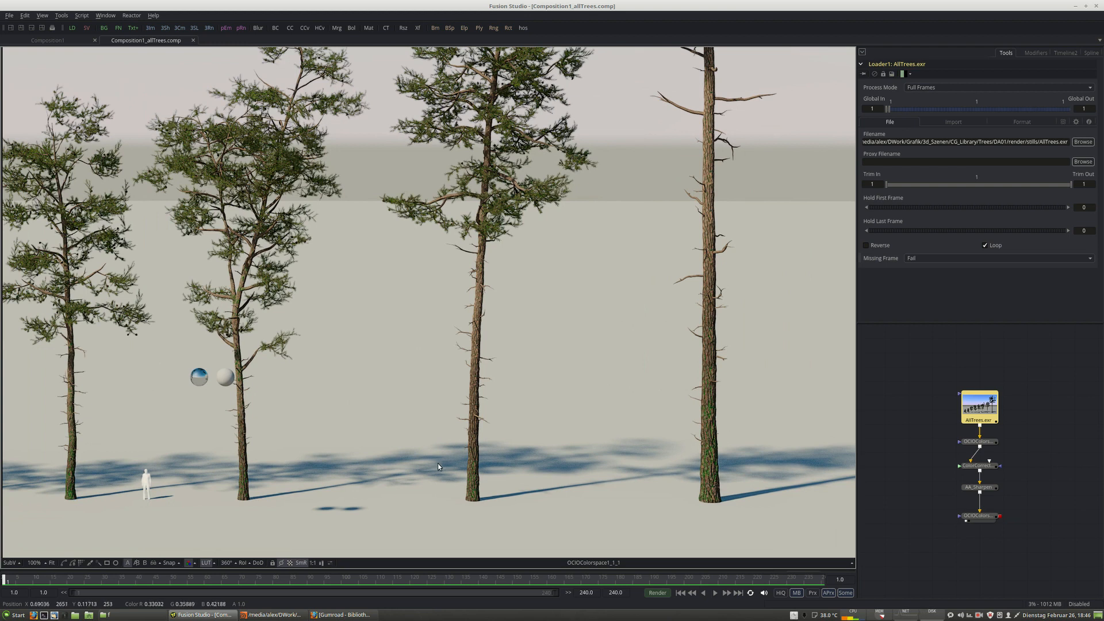
{"action": "middle_click_drag", "start_coordinate": [286, 474], "coordinate": [495, 464]}
{"action": "scroll", "coordinate": [367, 478], "scroll_direction": "down", "scroll_amount": 5}
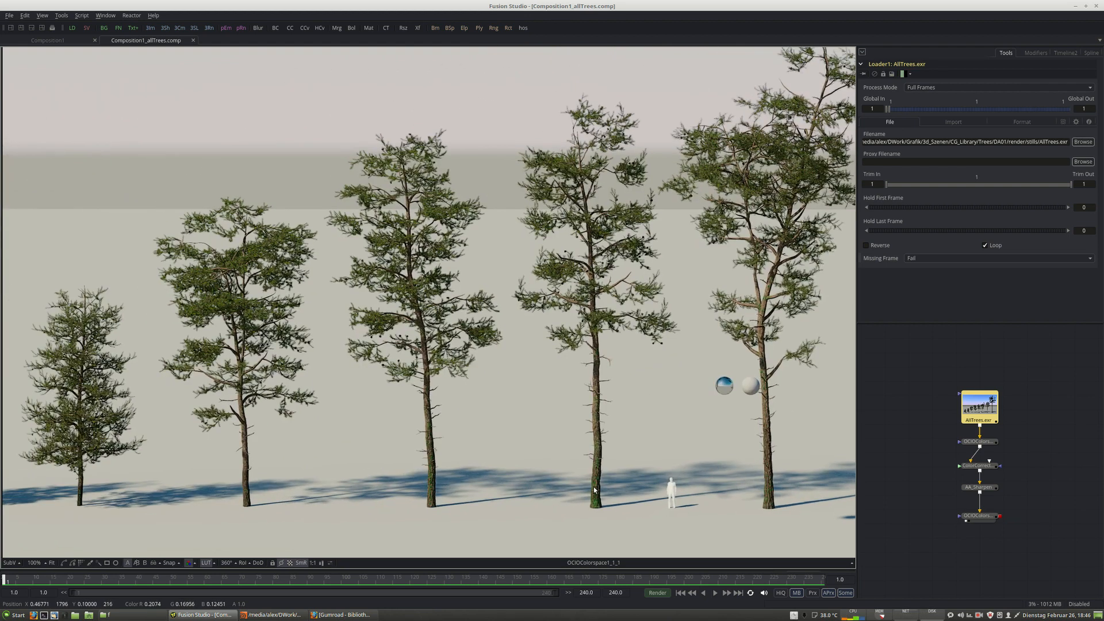
Zoom out and pan across the full tree render to compare the eight trees.
{"action": "scroll", "coordinate": [241, 430], "scroll_direction": "up", "scroll_amount": 3}
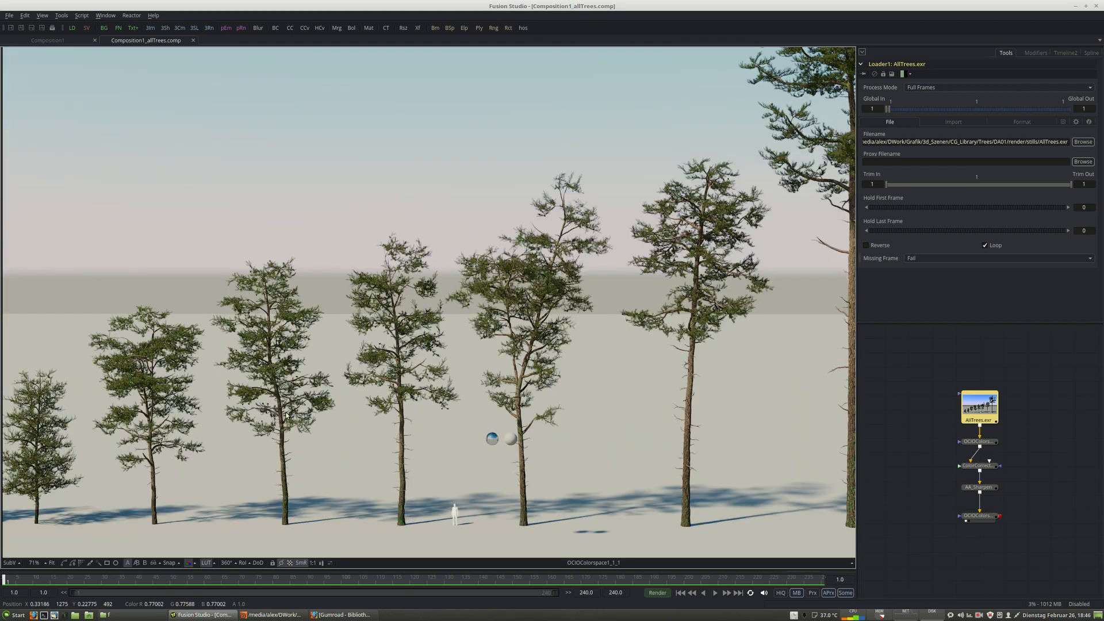
{"action": "middle_click_drag", "start_coordinate": [286, 413], "coordinate": [325, 392]}
{"action": "scroll", "coordinate": [324, 392], "scroll_direction": "down", "scroll_amount": 1}
{"action": "middle_click_drag", "start_coordinate": [444, 436], "coordinate": [393, 477]}
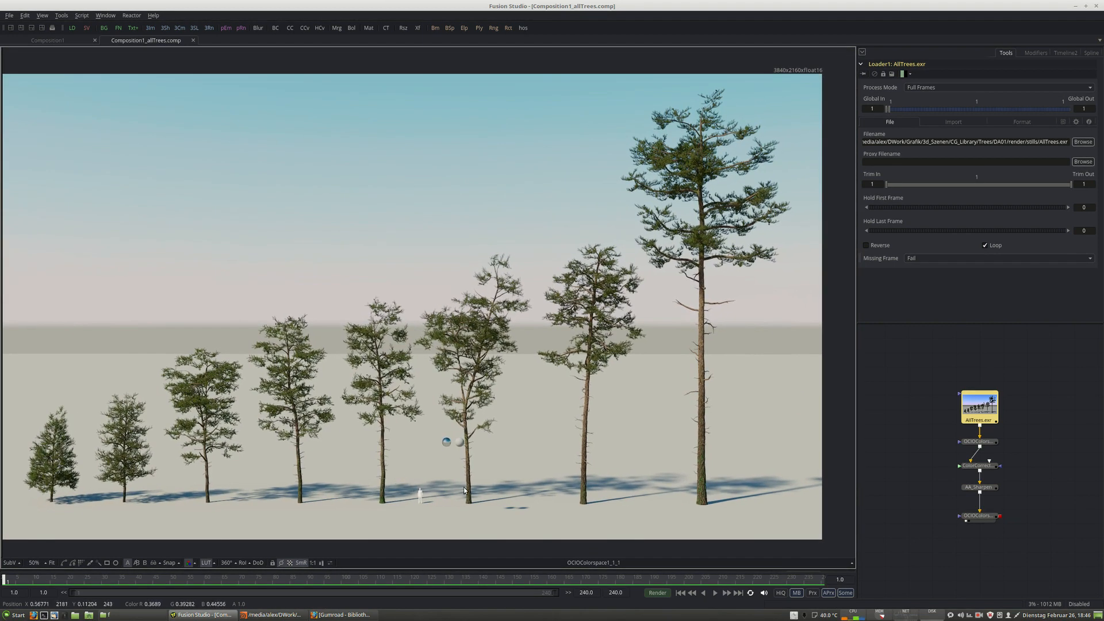
{"action": "middle_click_drag", "start_coordinate": [455, 495], "coordinate": [467, 496]}
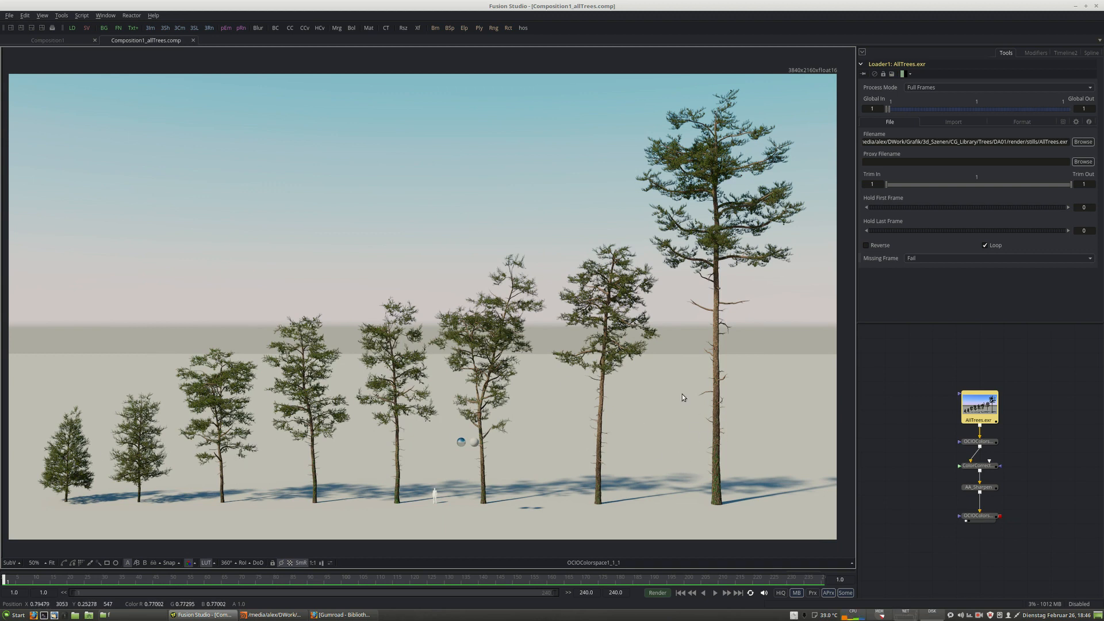
{"action": "middle_click_drag", "start_coordinate": [634, 468], "coordinate": [631, 474]}
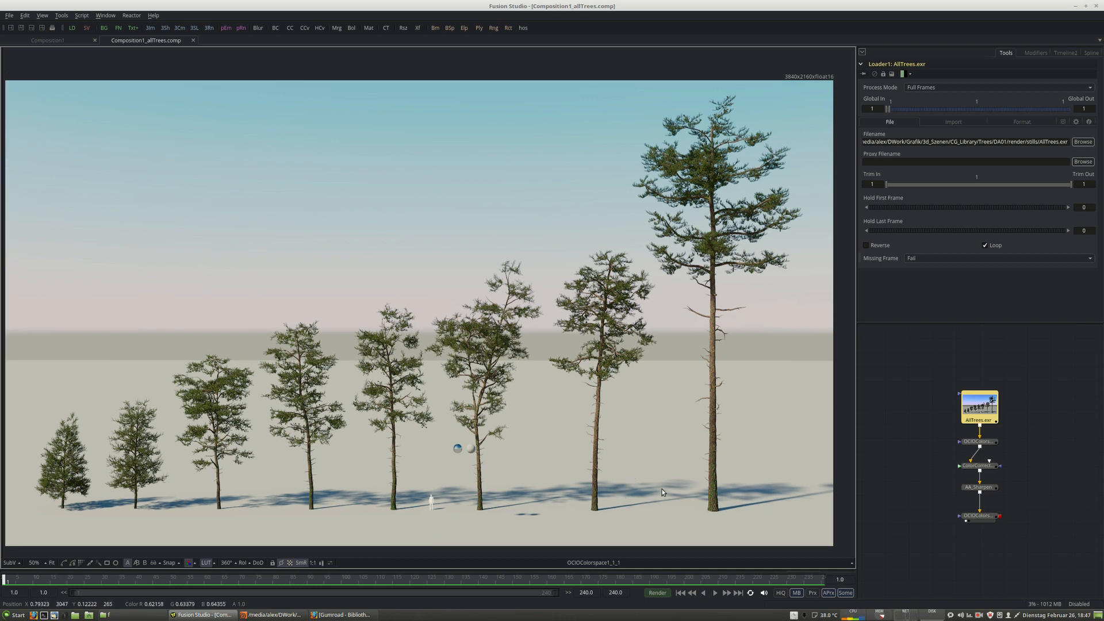
{"action": "middle_click_drag", "start_coordinate": [648, 491], "coordinate": [652, 494]}
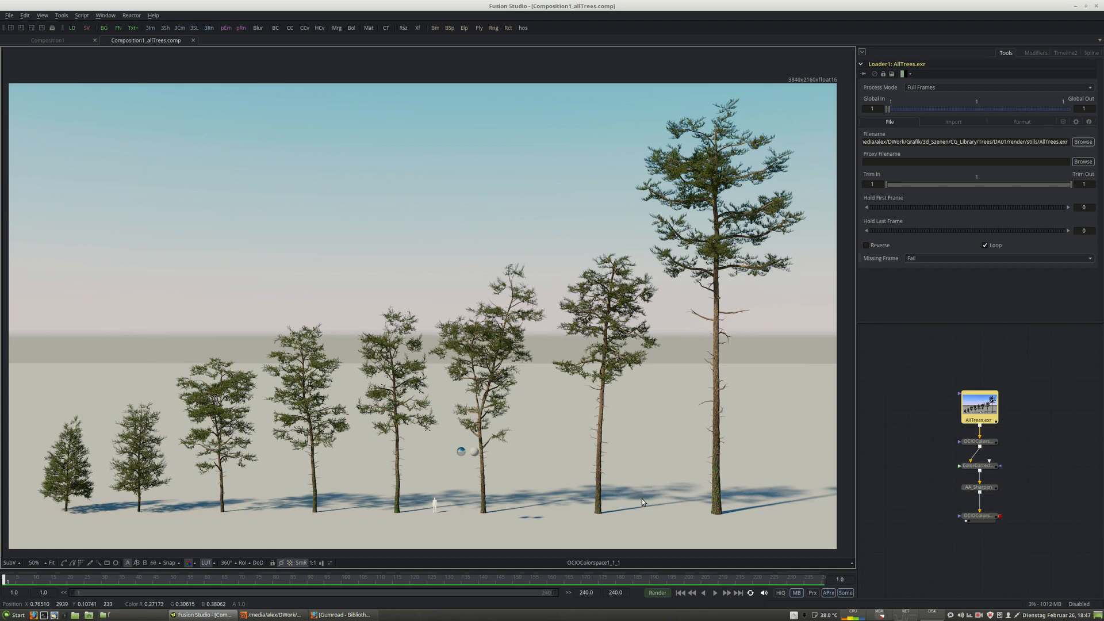
{"action": "middle_click_drag", "start_coordinate": [643, 498], "coordinate": [648, 497]}
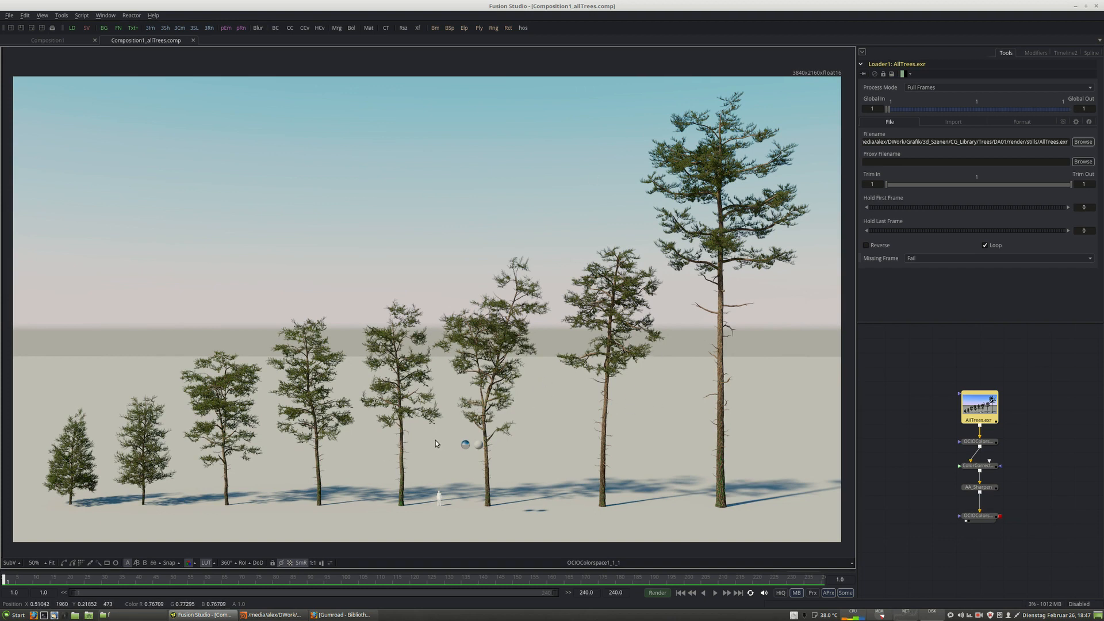
Switch to the browser and search the Gumroad store for vertex tree.
{"action": "left_click", "coordinate": [340, 614]}
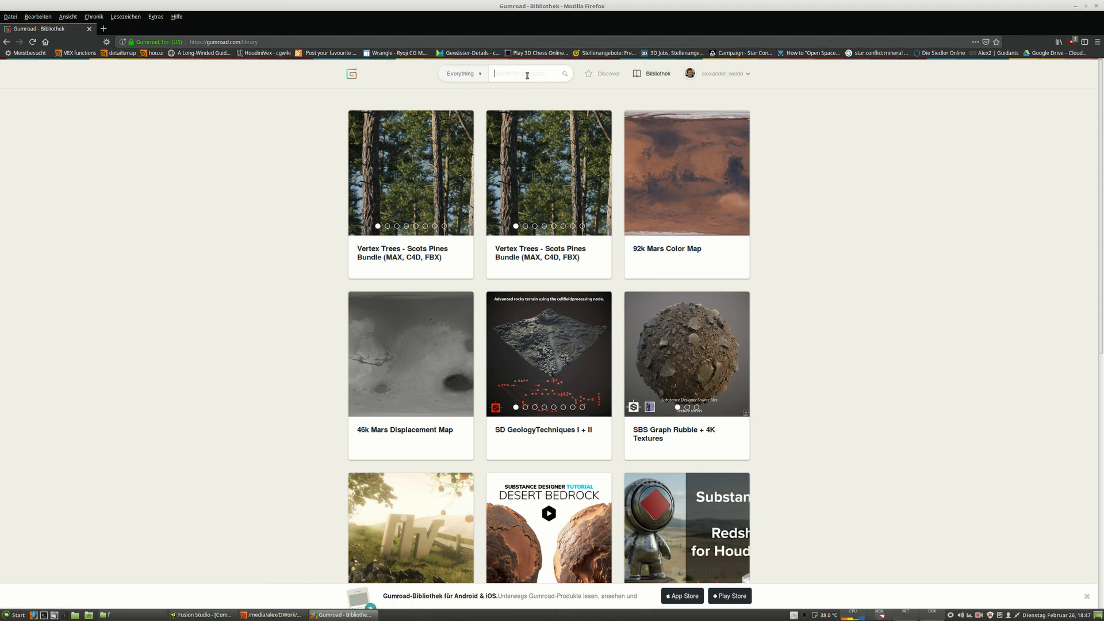
{"action": "type", "text": "tex tree"}
{"action": "key", "text": "Return"}
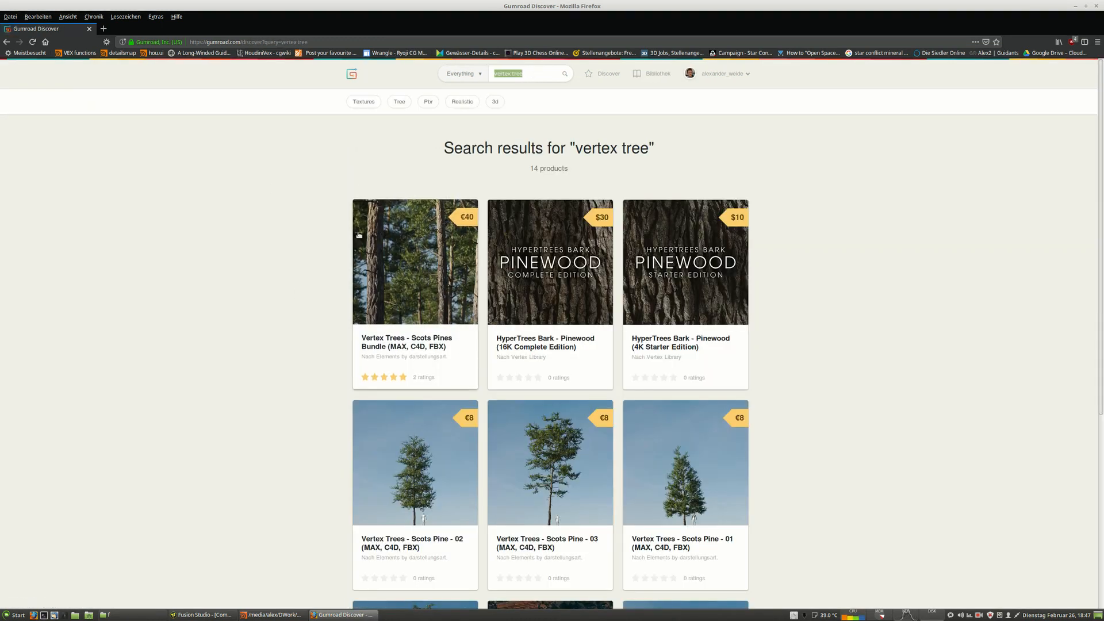
Open the Vertex Trees - Scots Pine - 02 product and read its description, then close it.
{"action": "scroll", "coordinate": [244, 376], "scroll_direction": "down", "scroll_amount": 3}
{"action": "scroll", "coordinate": [244, 377], "scroll_direction": "down", "scroll_amount": 1}
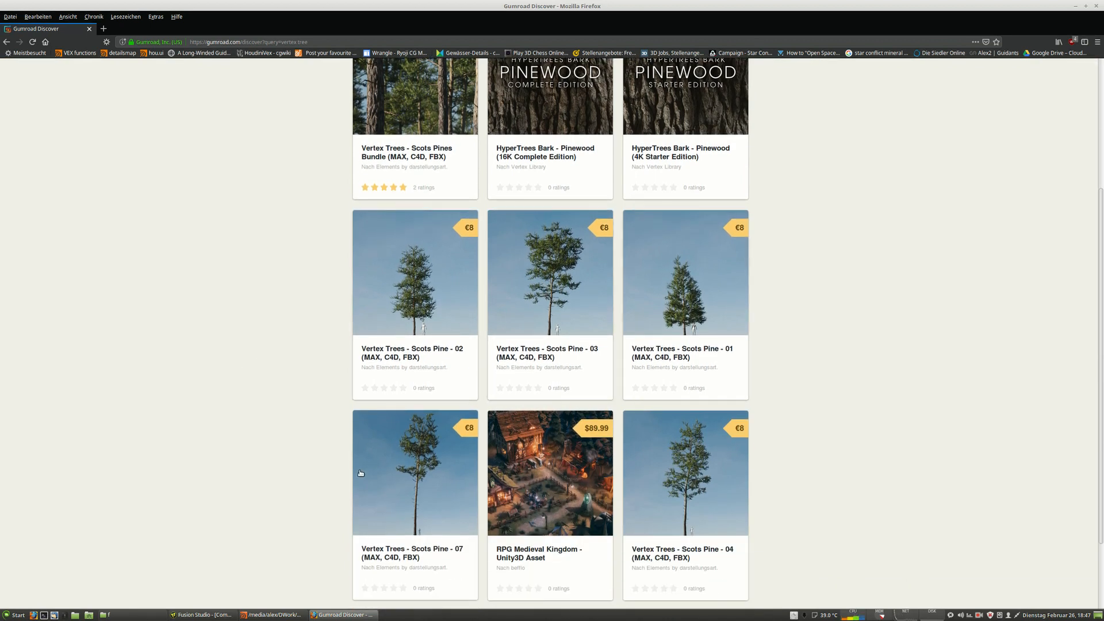
{"action": "scroll", "coordinate": [751, 427], "scroll_direction": "up", "scroll_amount": 1}
{"action": "left_click", "coordinate": [377, 307]}
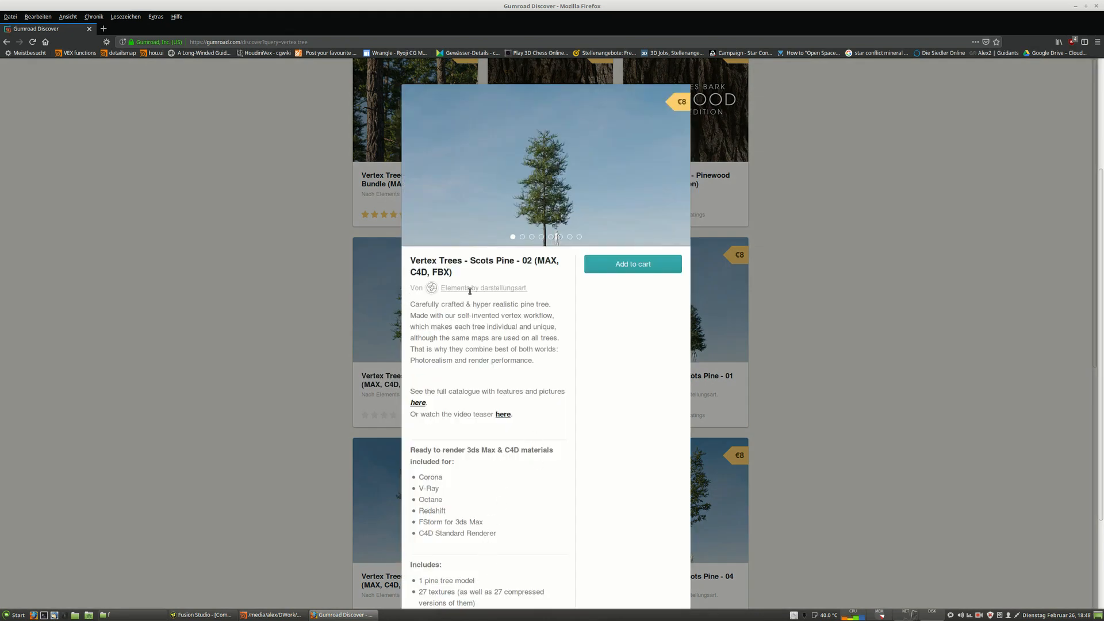
{"action": "scroll", "coordinate": [516, 494], "scroll_direction": "down", "scroll_amount": 7}
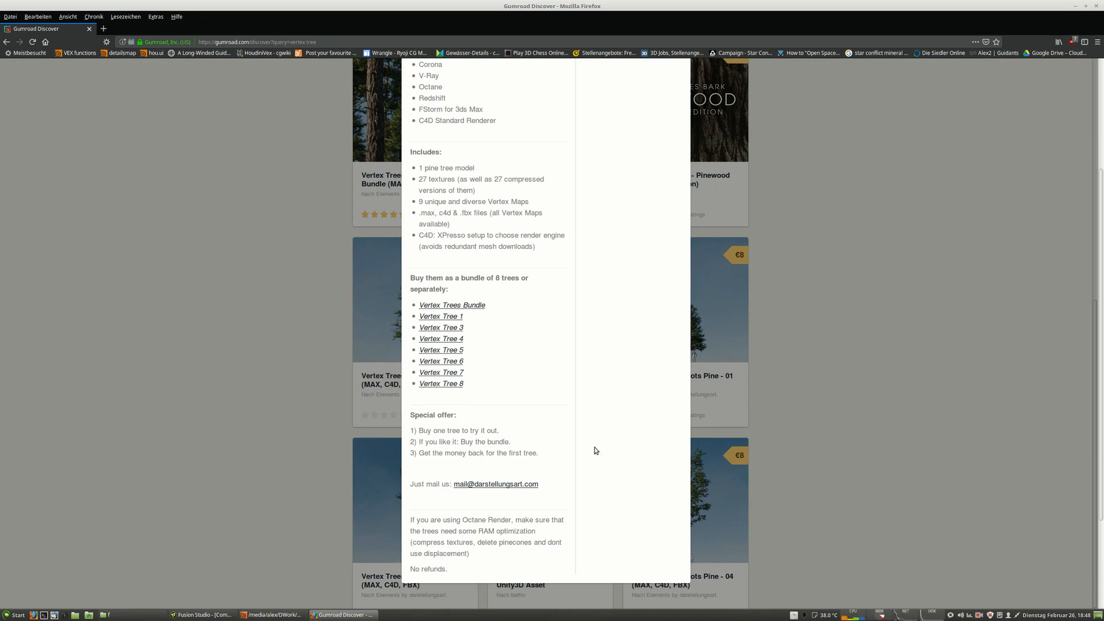
{"action": "left_click_drag", "start_coordinate": [547, 459], "coordinate": [425, 455]}
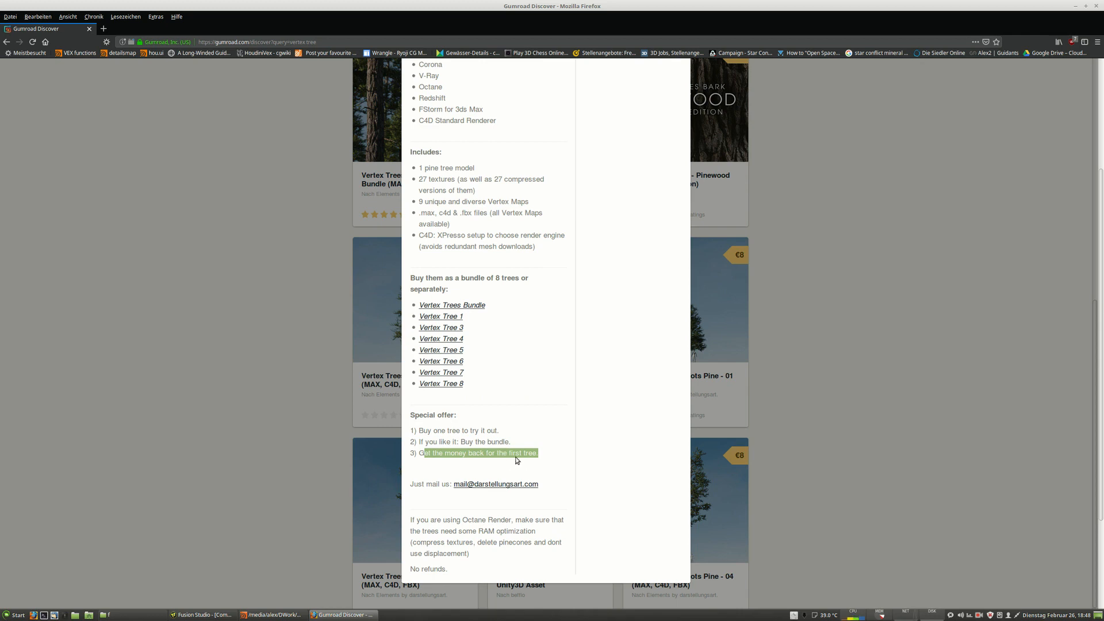
{"action": "left_click", "coordinate": [900, 447]}
Open the Vertex Trees - Scots Pines Bundle product and view its purchased product page.
{"action": "scroll", "coordinate": [424, 460], "scroll_direction": "up", "scroll_amount": 3}
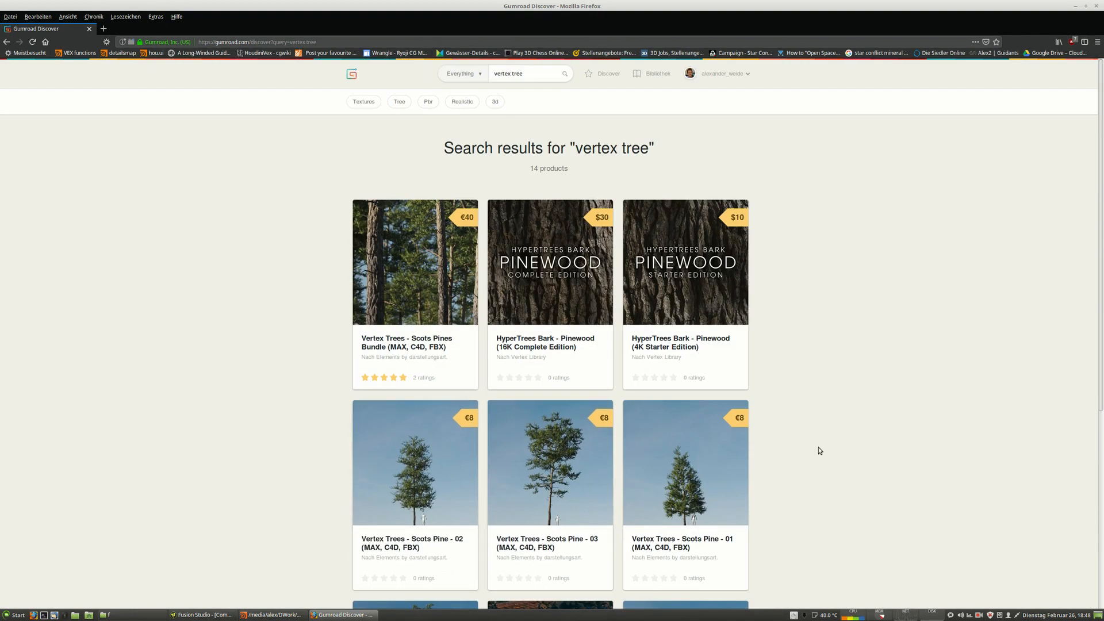
{"action": "scroll", "coordinate": [819, 448], "scroll_direction": "down", "scroll_amount": 1}
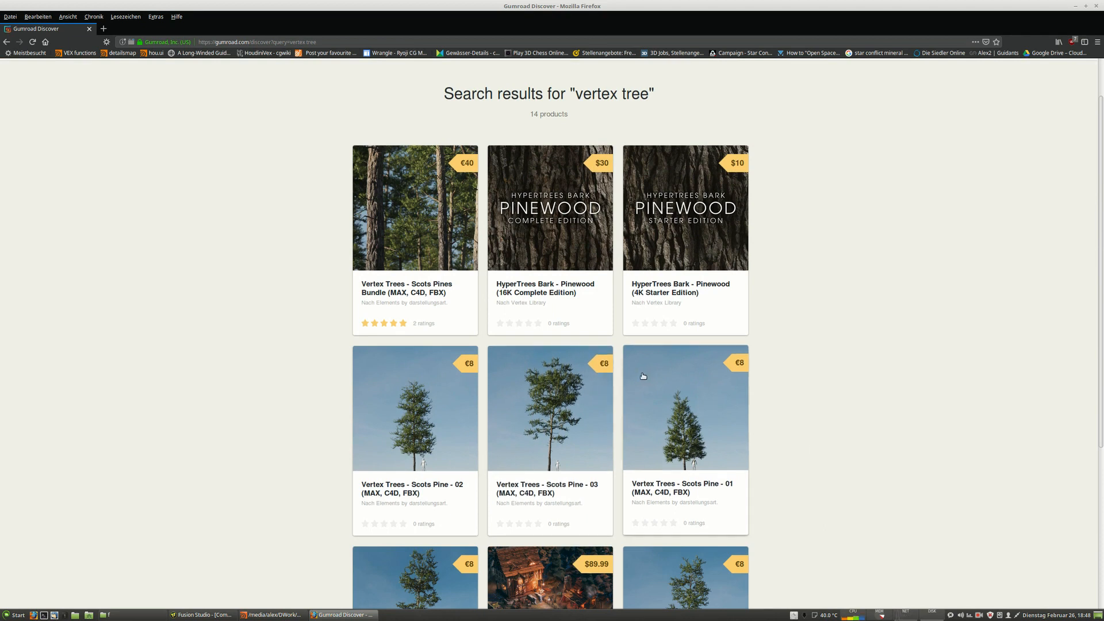
{"action": "left_click", "coordinate": [422, 228]}
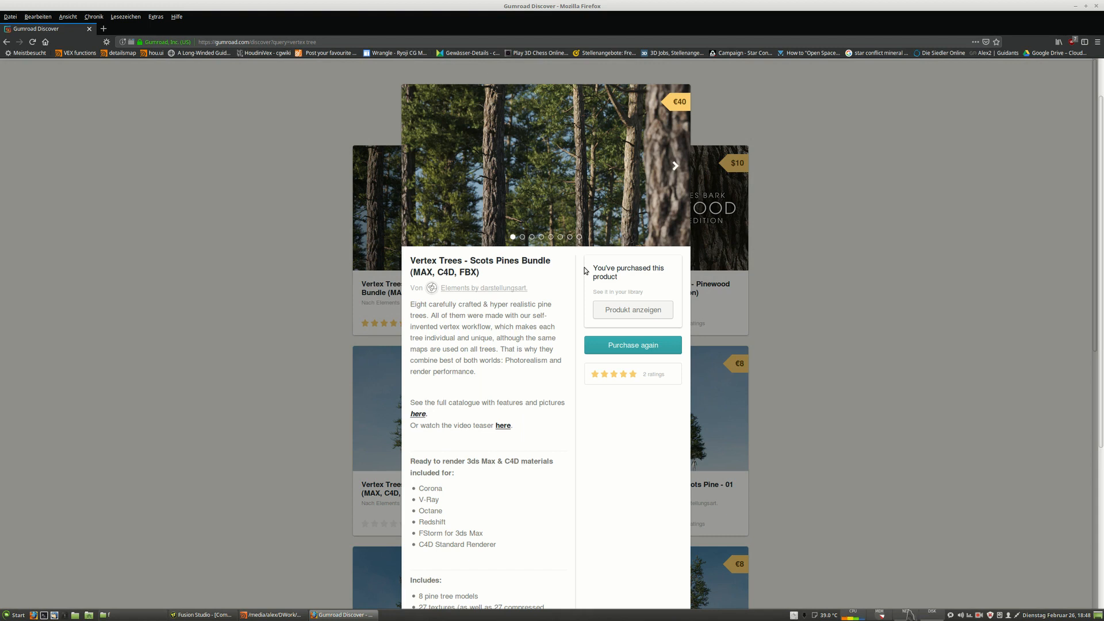
{"action": "left_click", "coordinate": [653, 311]}
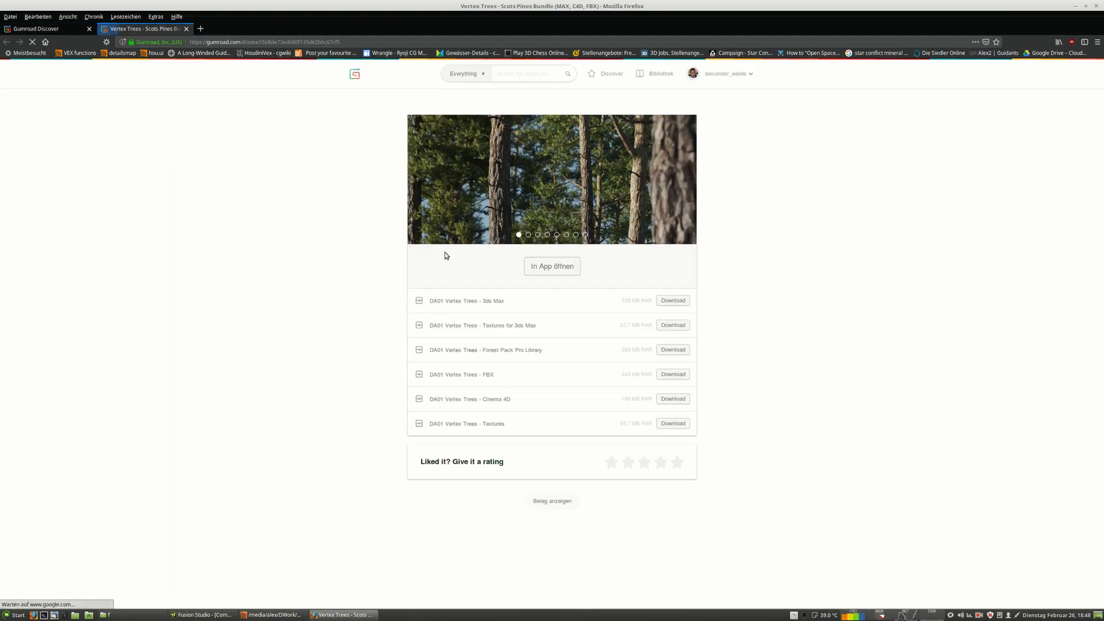
Examine the list of downloadable bundle files on the product page.
{"action": "left_click_drag", "start_coordinate": [504, 301], "coordinate": [481, 303]}
{"action": "left_click_drag", "start_coordinate": [536, 326], "coordinate": [486, 327]}
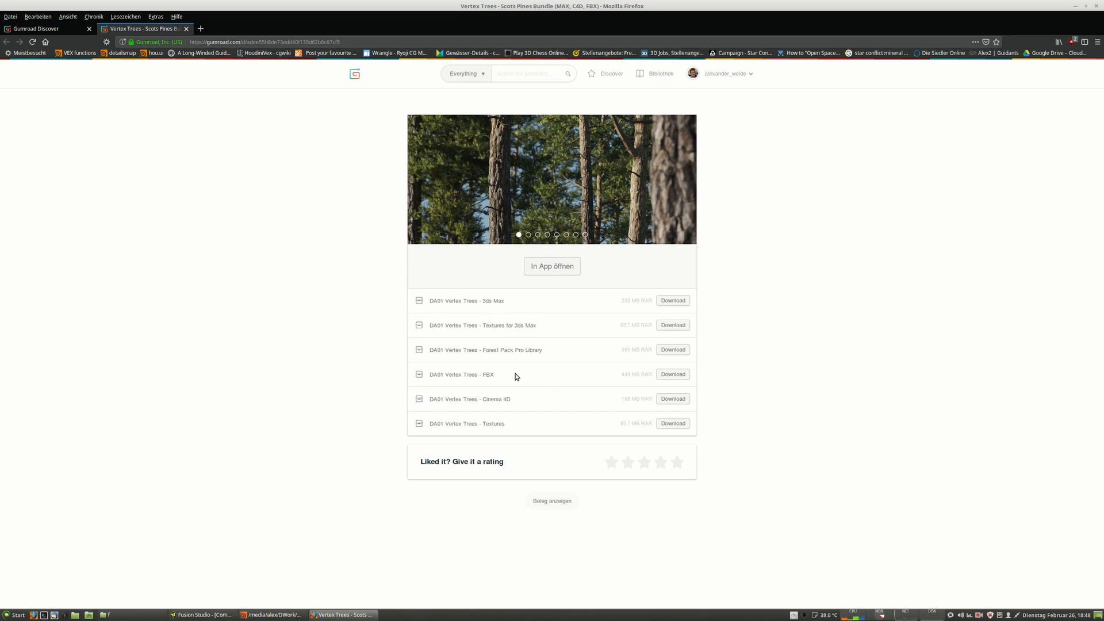
{"action": "left_click_drag", "start_coordinate": [521, 399], "coordinate": [484, 401]}
{"action": "left_click", "coordinate": [542, 385]}
{"action": "left_click_drag", "start_coordinate": [495, 375], "coordinate": [483, 377]}
{"action": "left_click_drag", "start_coordinate": [506, 424], "coordinate": [490, 426]}
{"action": "left_click", "coordinate": [516, 429]}
Switch to the file manager and open DA01/download/DA01 Vertex Trees - FBX/FBX files.
{"action": "left_click", "coordinate": [145, 614]}
{"action": "left_click", "coordinate": [37, 30]}
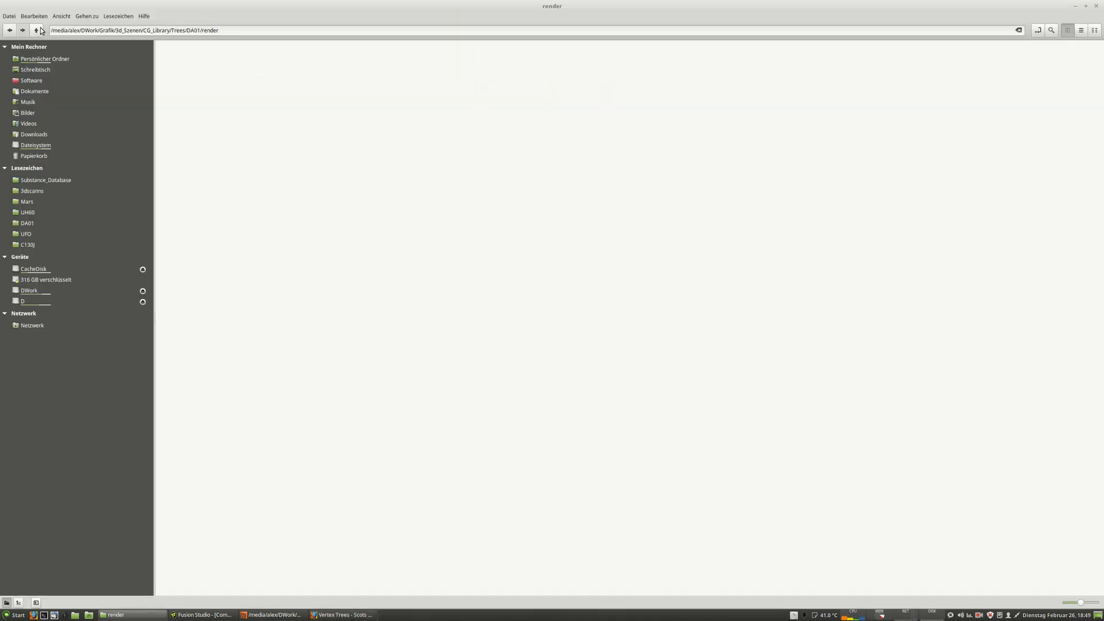
{"action": "left_click", "coordinate": [38, 30]}
{"action": "double_click", "coordinate": [175, 58]}
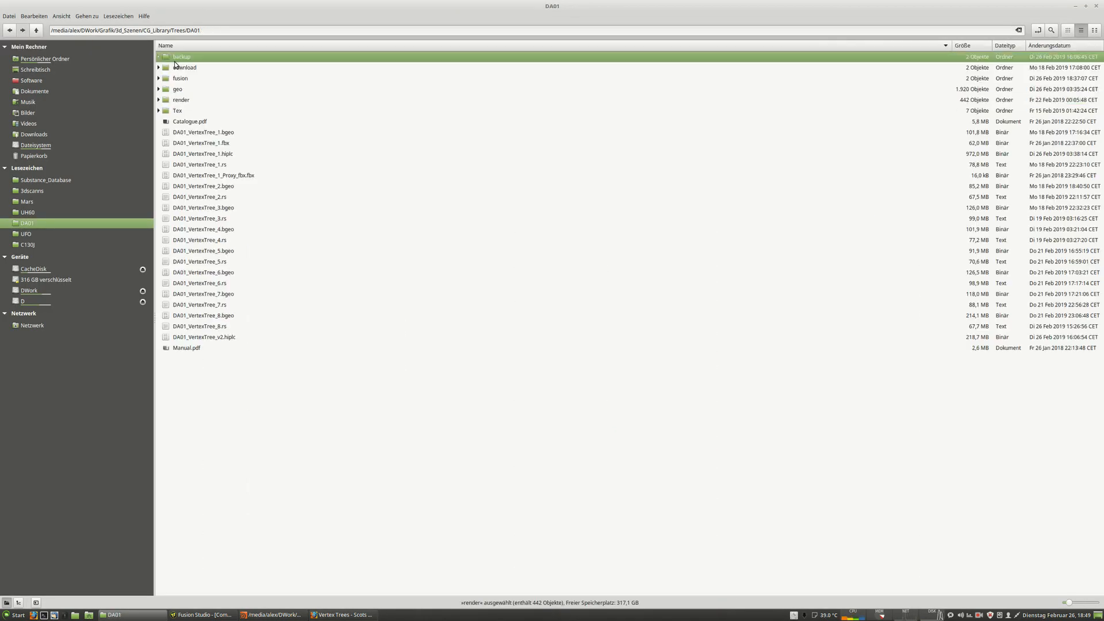
{"action": "left_click", "coordinate": [36, 31]}
{"action": "double_click", "coordinate": [185, 68]}
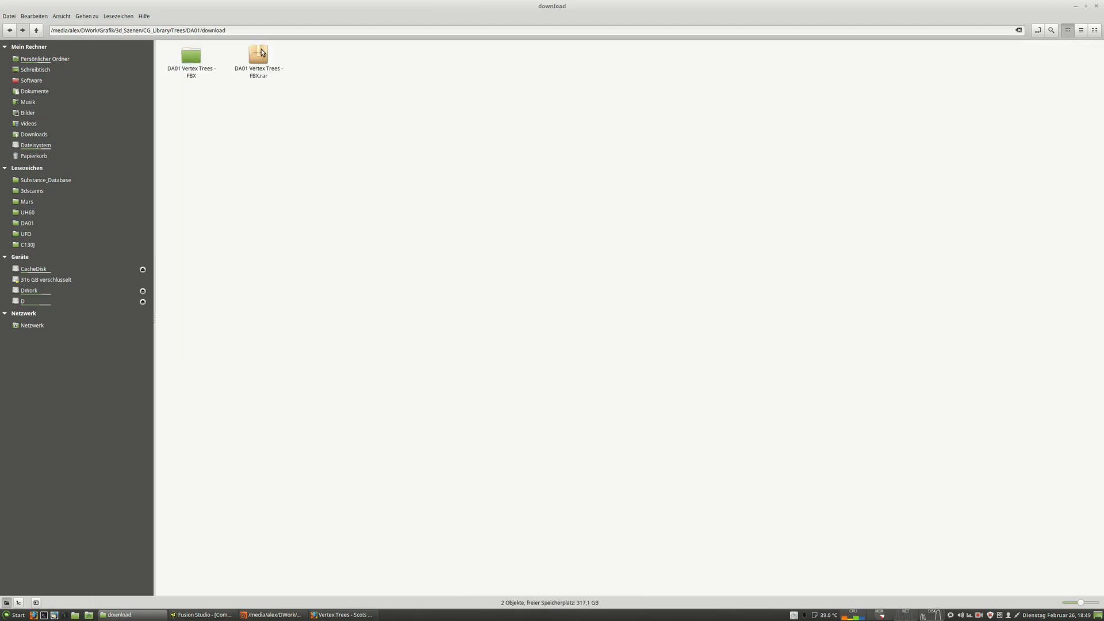
{"action": "double_click", "coordinate": [194, 57]}
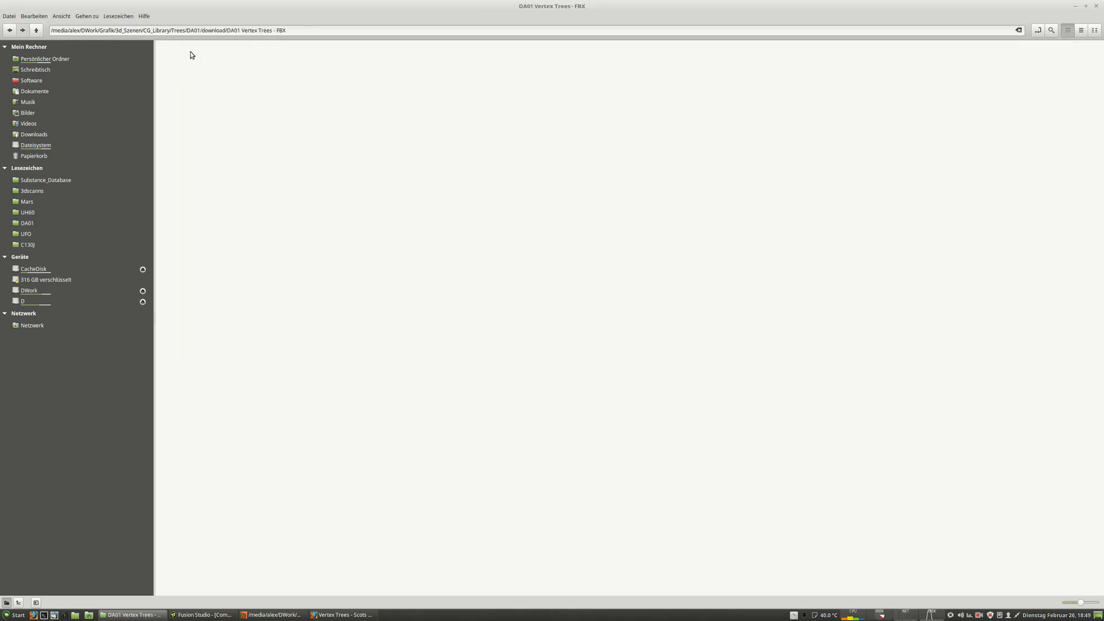
{"action": "double_click", "coordinate": [199, 60]}
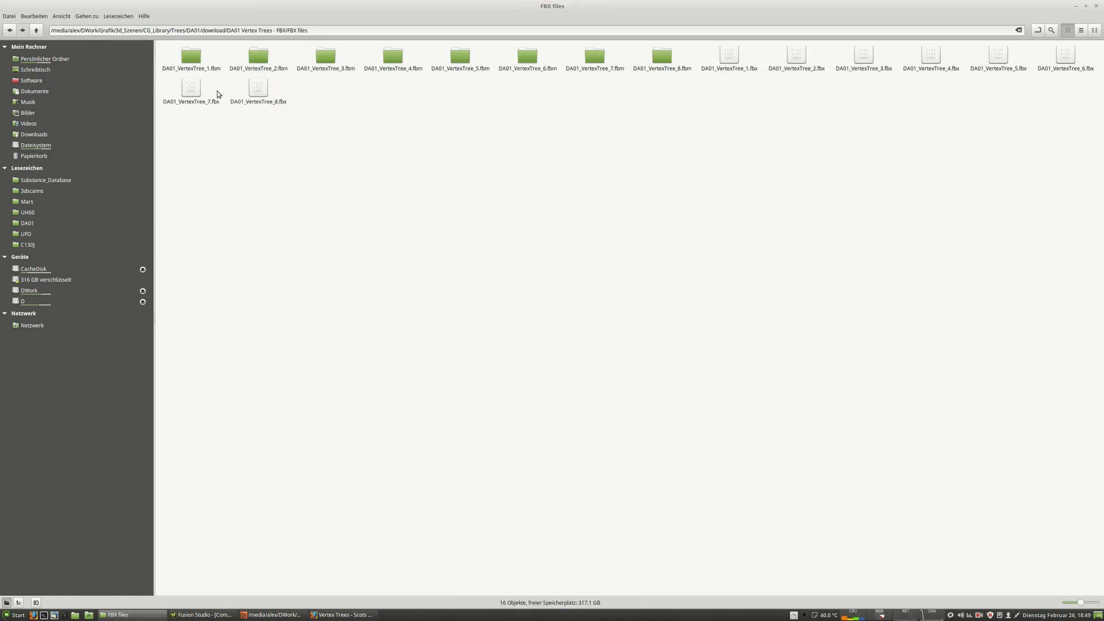
Navigate back up to the DA01 folder and open Manual.pdf.
{"action": "left_click", "coordinate": [37, 30]}
{"action": "left_click", "coordinate": [36, 30]}
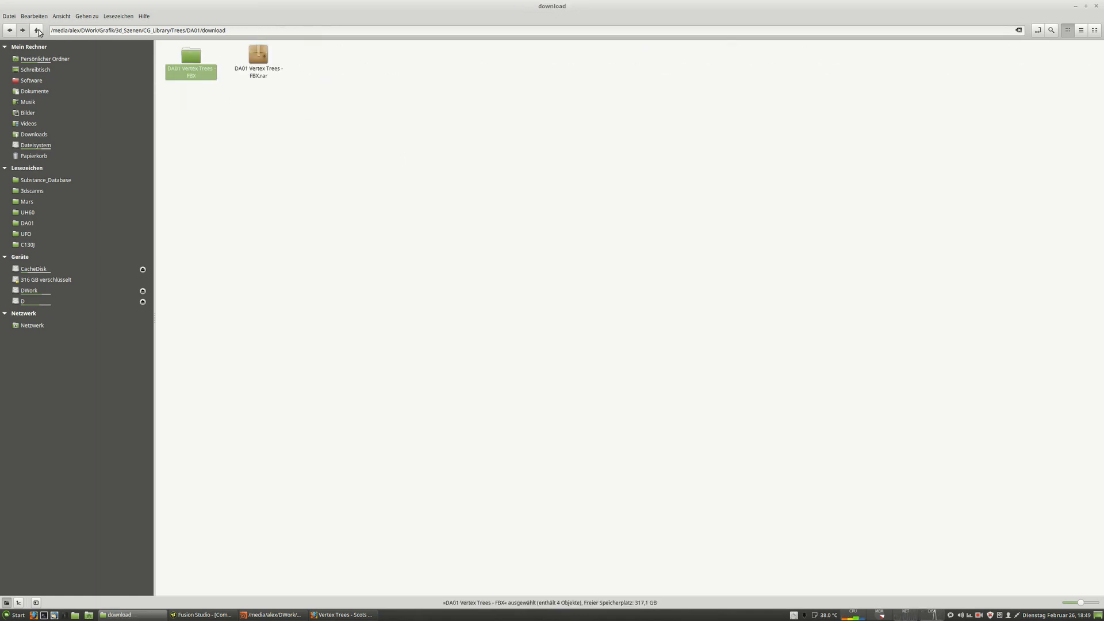
{"action": "left_click", "coordinate": [37, 30]}
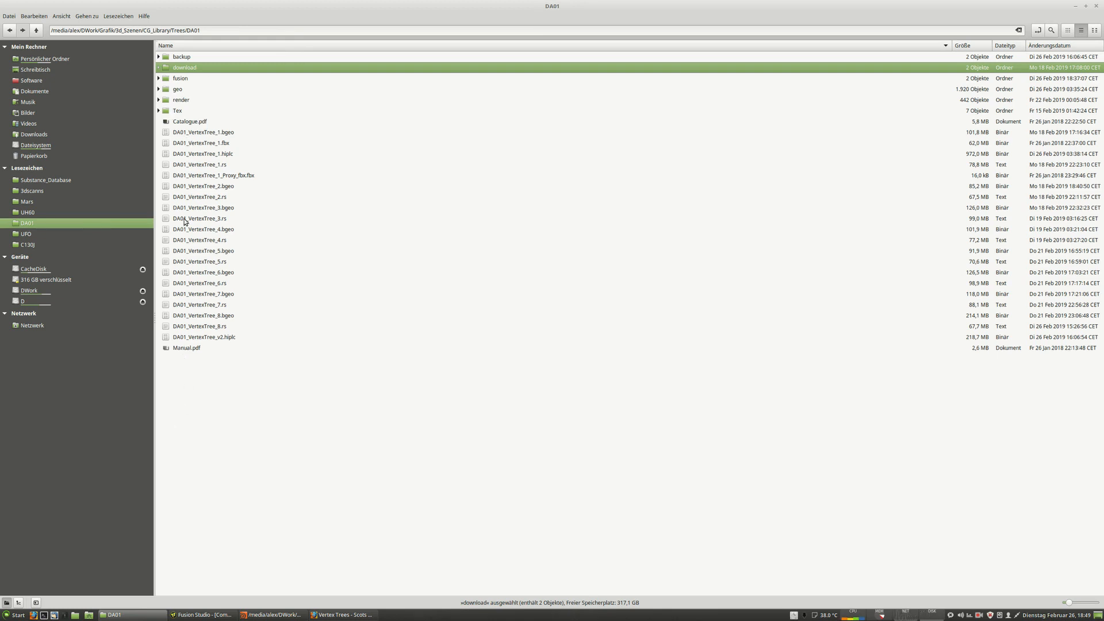
{"action": "double_click", "coordinate": [188, 349]}
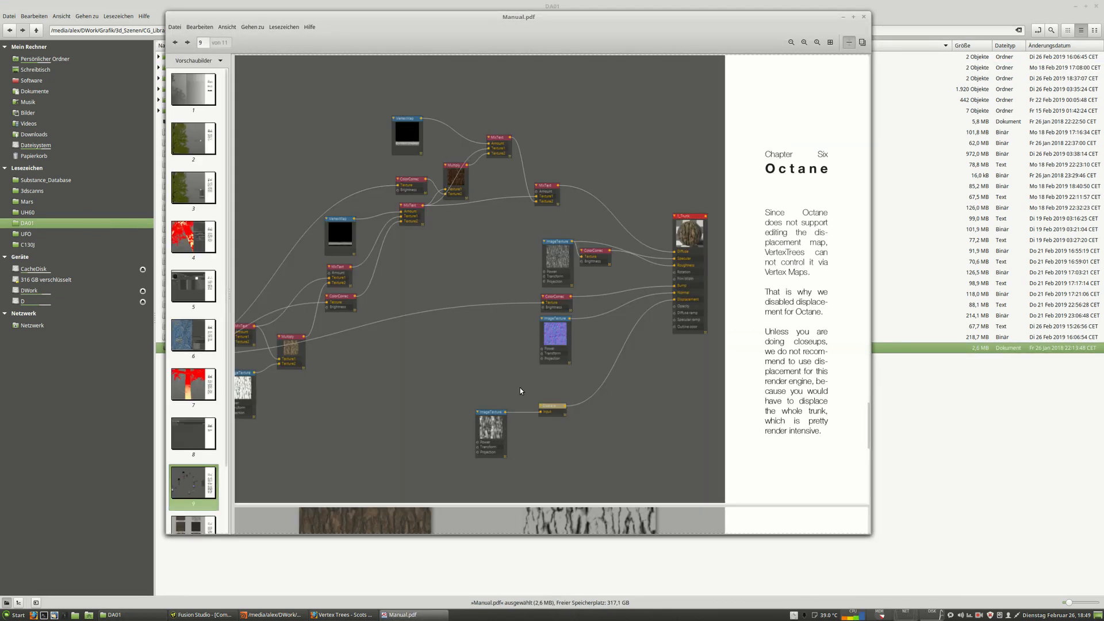
Browse the manual's pages on choosing the renderer, vertex painting, polycount, displacement and Octane materials.
{"action": "left_click", "coordinate": [184, 92]}
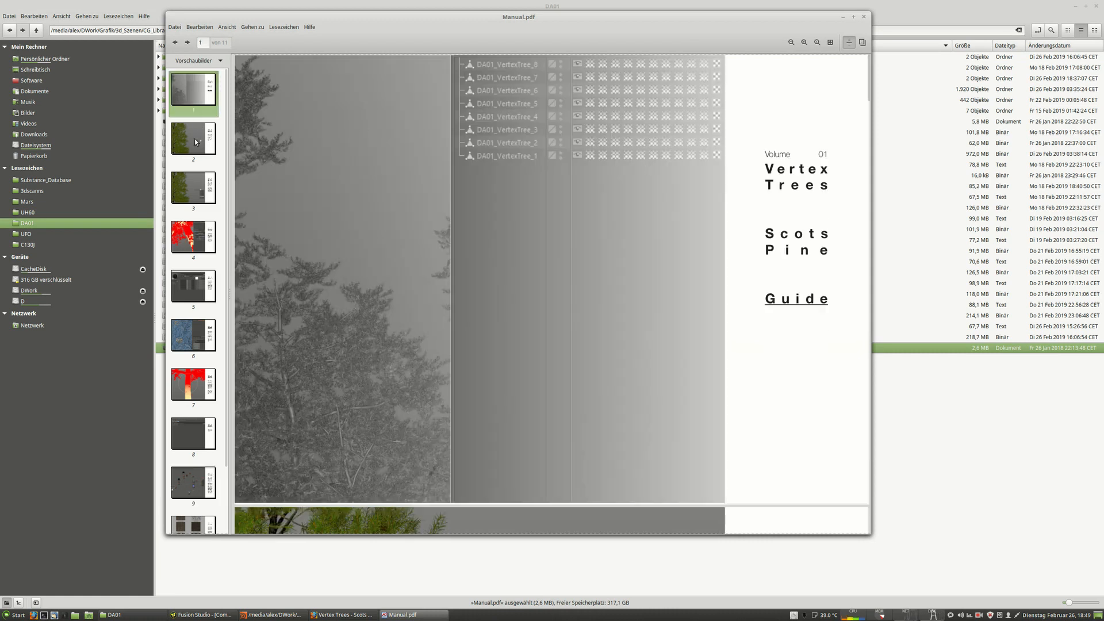
{"action": "scroll", "coordinate": [581, 357], "scroll_direction": "down", "scroll_amount": 10}
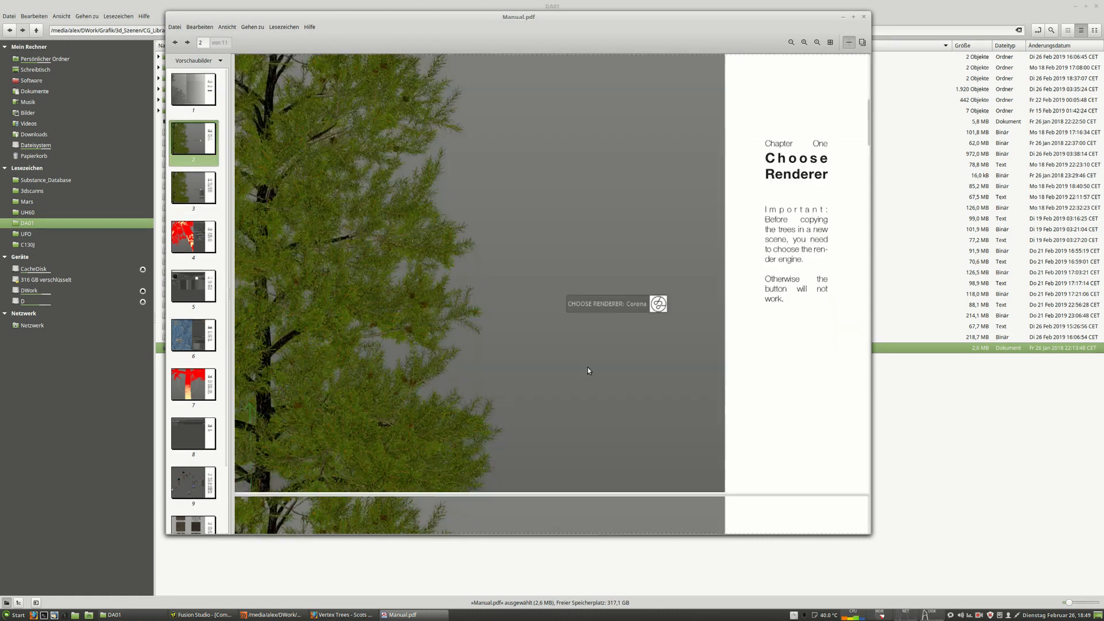
{"action": "scroll", "coordinate": [577, 376], "scroll_direction": "down", "scroll_amount": 5}
{"action": "scroll", "coordinate": [193, 188], "scroll_direction": "down", "scroll_amount": 3}
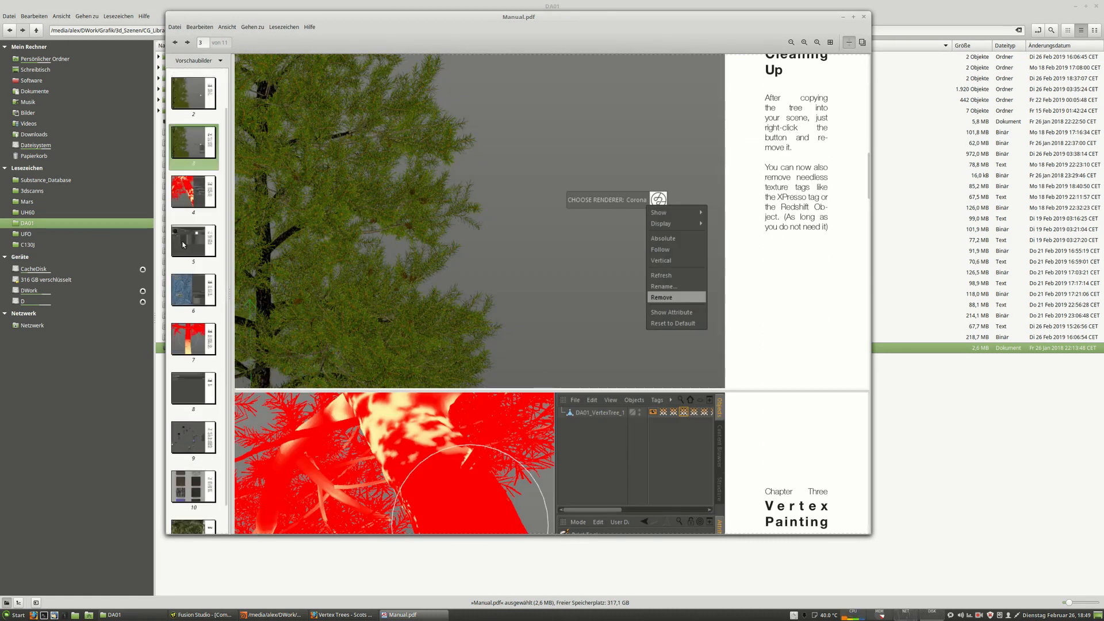
{"action": "left_click", "coordinate": [194, 167]}
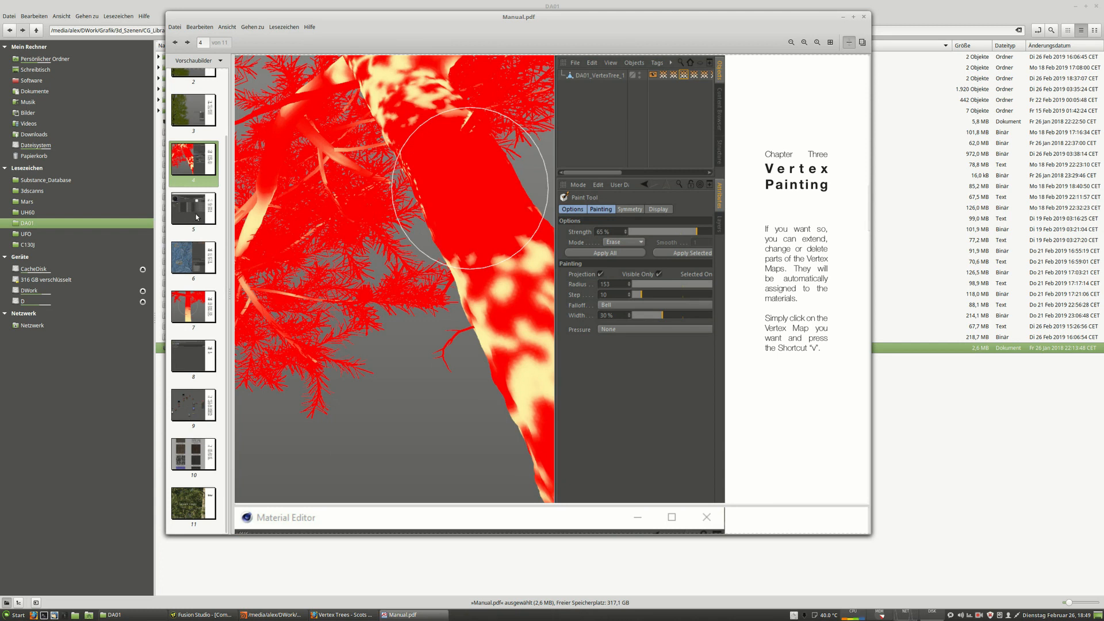
{"action": "left_click", "coordinate": [186, 260]}
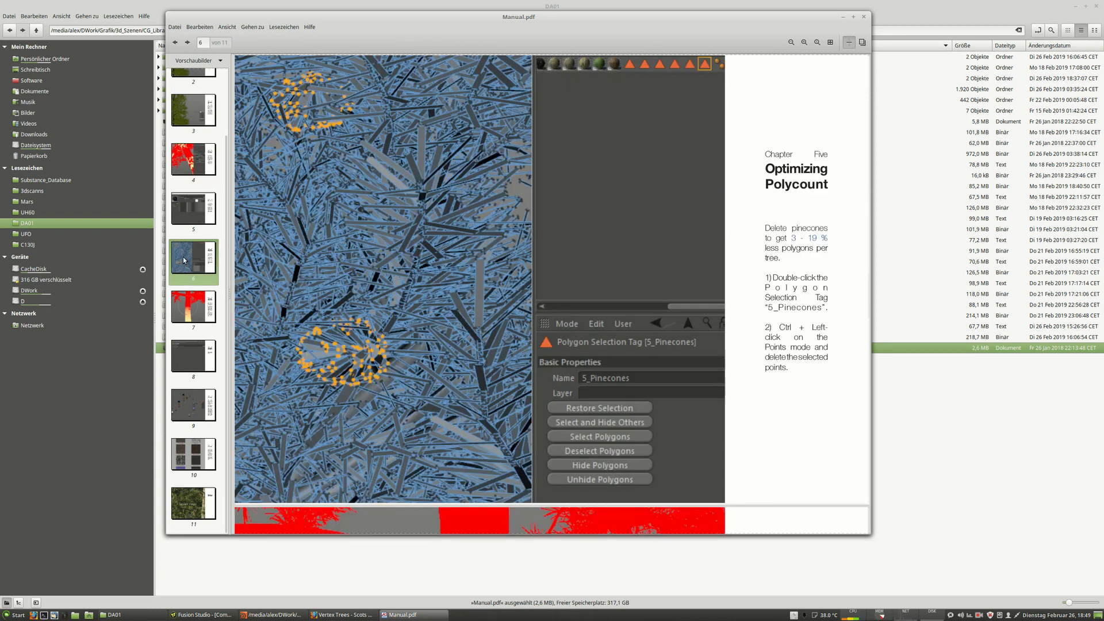
{"action": "left_click", "coordinate": [181, 308]}
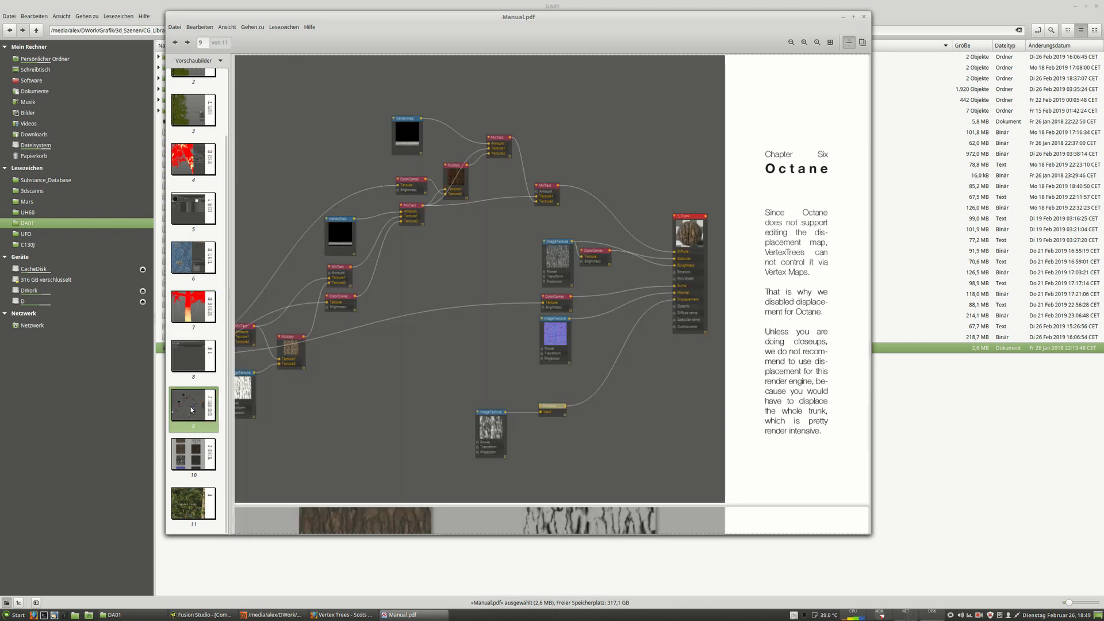
{"action": "left_click", "coordinate": [188, 409]}
{"action": "scroll", "coordinate": [450, 335], "scroll_direction": "down", "scroll_amount": 10}
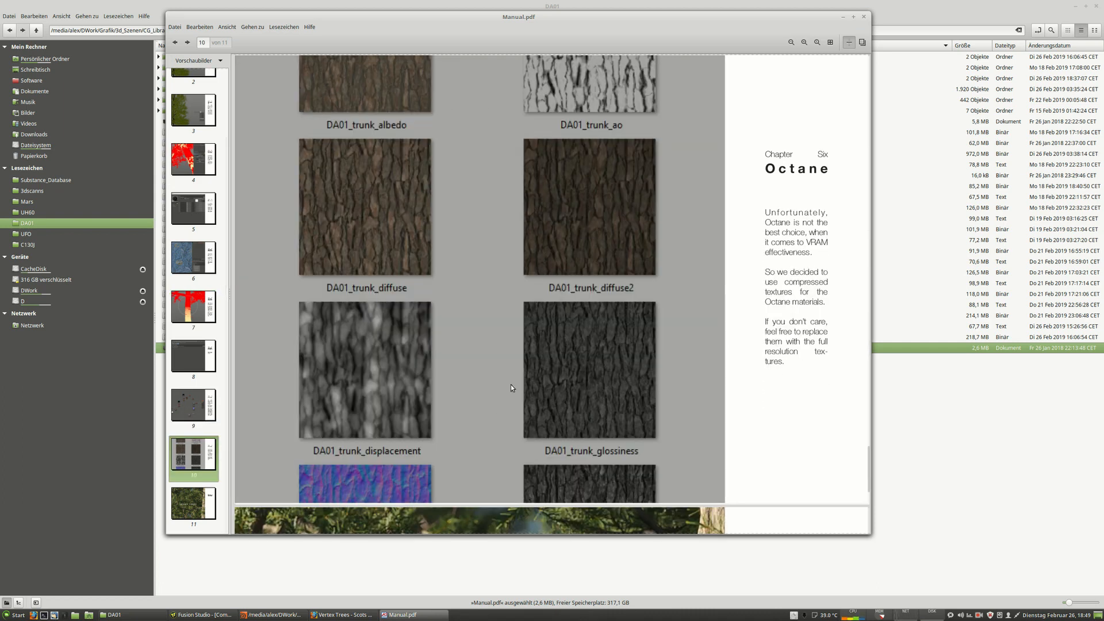
{"action": "scroll", "coordinate": [501, 403], "scroll_direction": "up", "scroll_amount": 5}
{"action": "scroll", "coordinate": [487, 422], "scroll_direction": "down", "scroll_amount": 3}
{"action": "scroll", "coordinate": [480, 428], "scroll_direction": "up", "scroll_amount": 5}
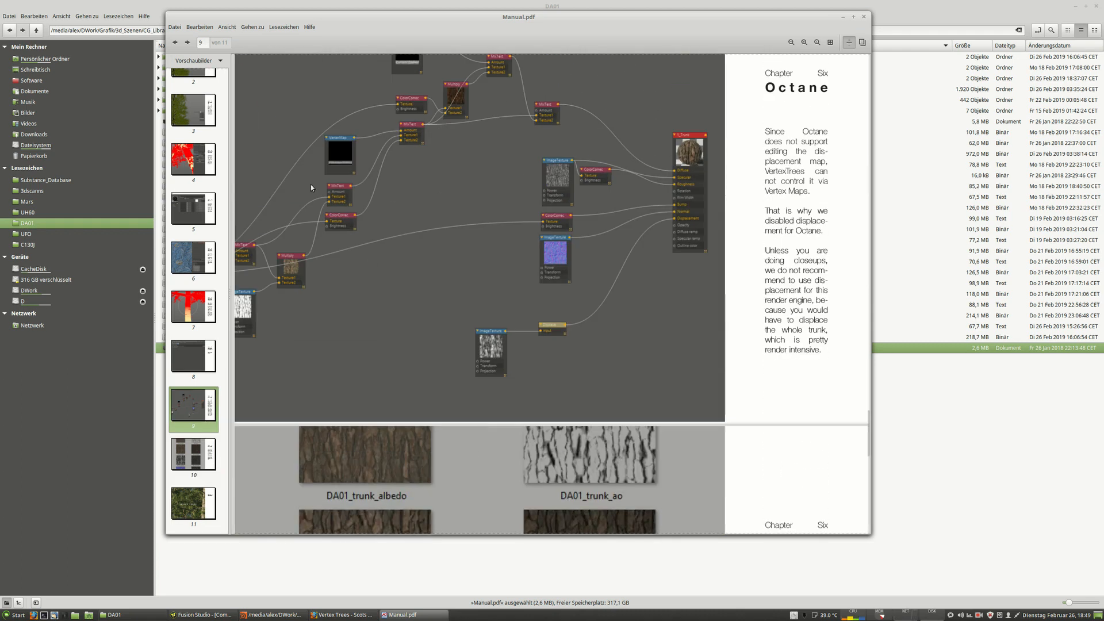
{"action": "scroll", "coordinate": [462, 283], "scroll_direction": "up", "scroll_amount": 3}
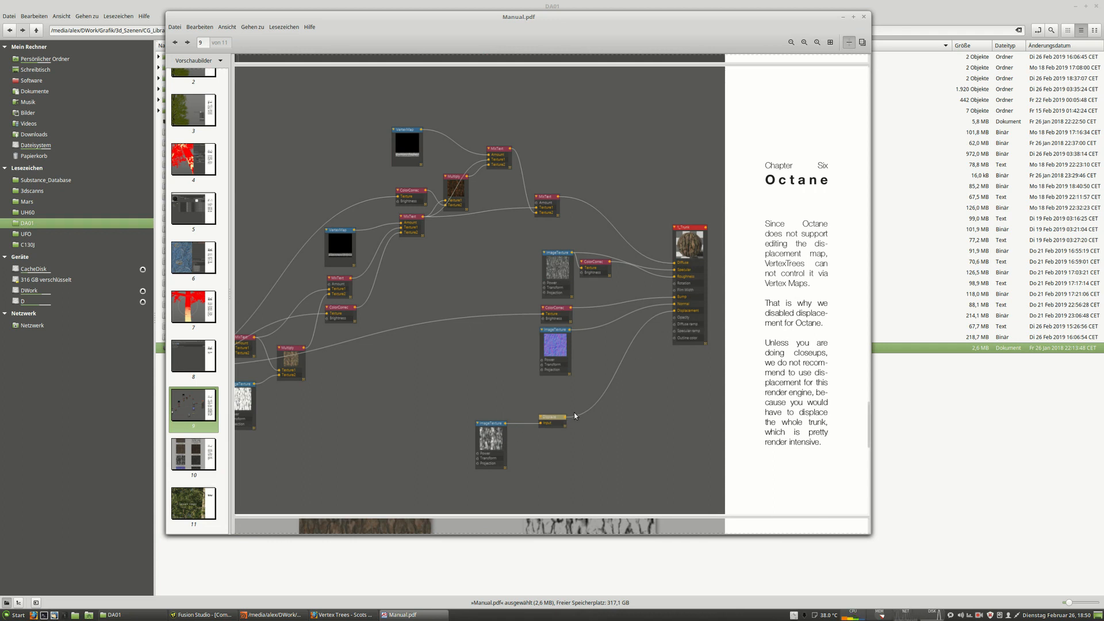
{"action": "left_click", "coordinate": [191, 303]}
{"action": "scroll", "coordinate": [485, 324], "scroll_direction": "up", "scroll_amount": 10}
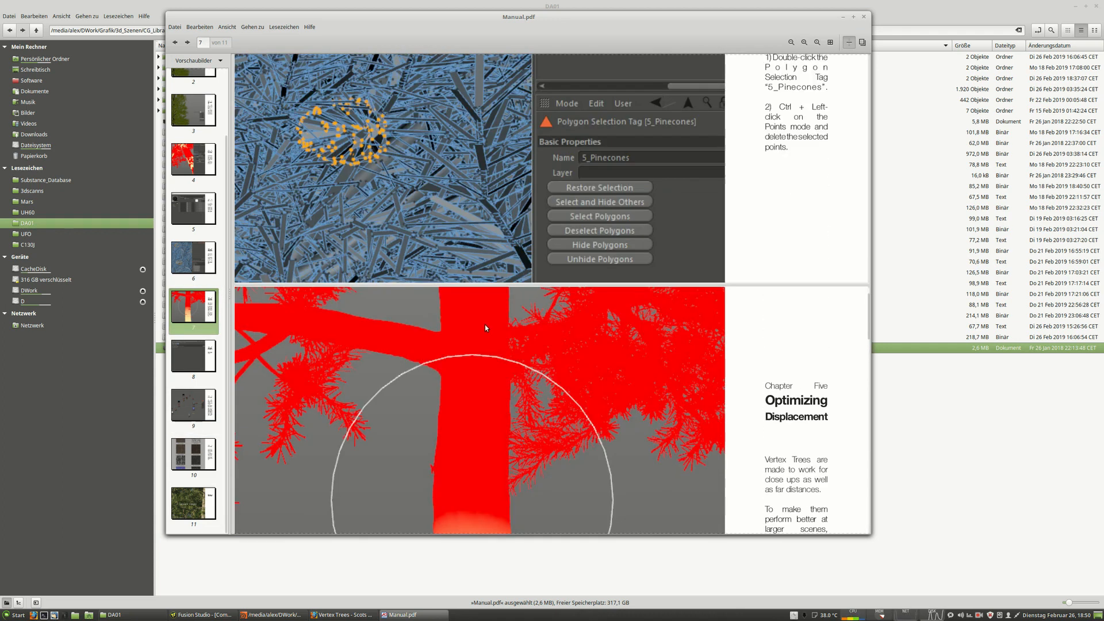
{"action": "scroll", "coordinate": [550, 291], "scroll_direction": "up", "scroll_amount": 10}
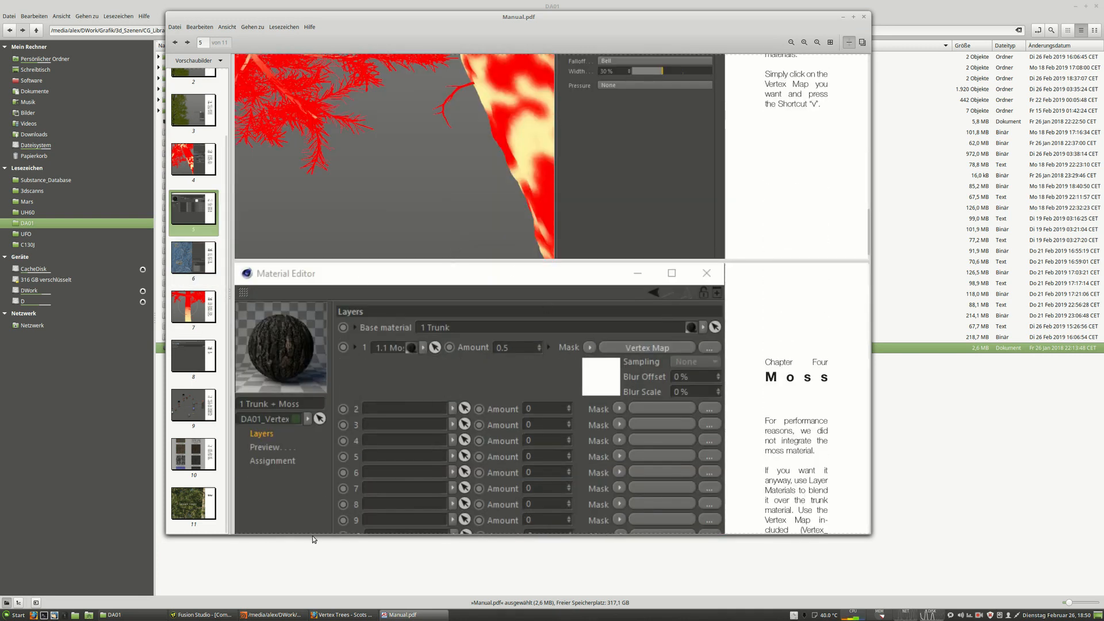
Switch to Houdini, open the Filmbox FBX import options and enable Import Directly Into /obj Network.
{"action": "left_click", "coordinate": [275, 615]}
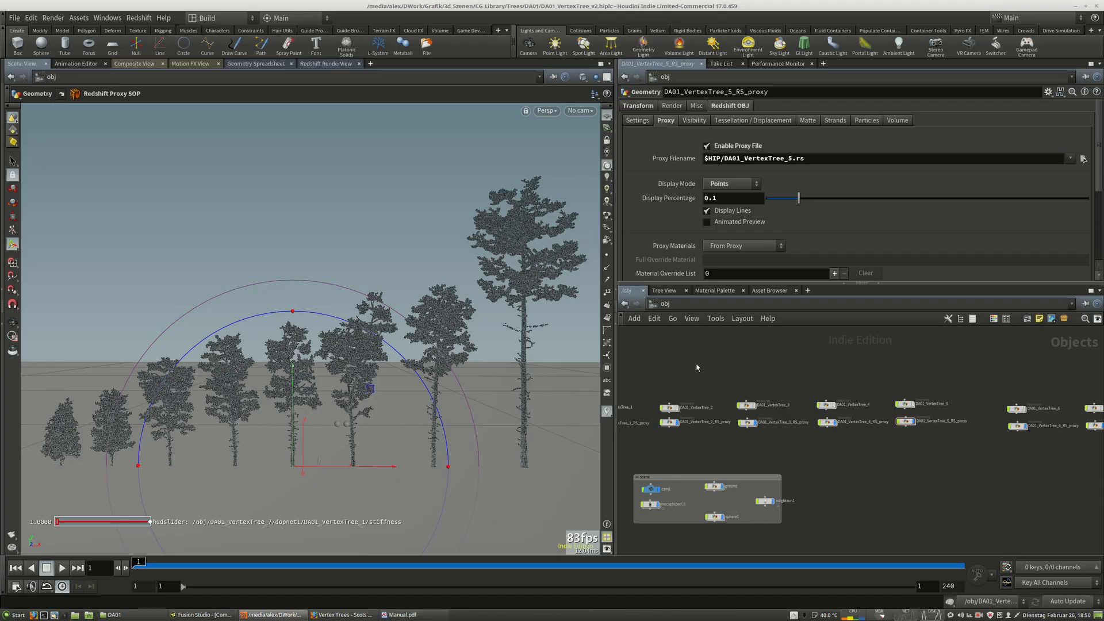
{"action": "middle_click_drag", "start_coordinate": [698, 367], "coordinate": [807, 413]}
{"action": "left_click", "coordinate": [13, 18]}
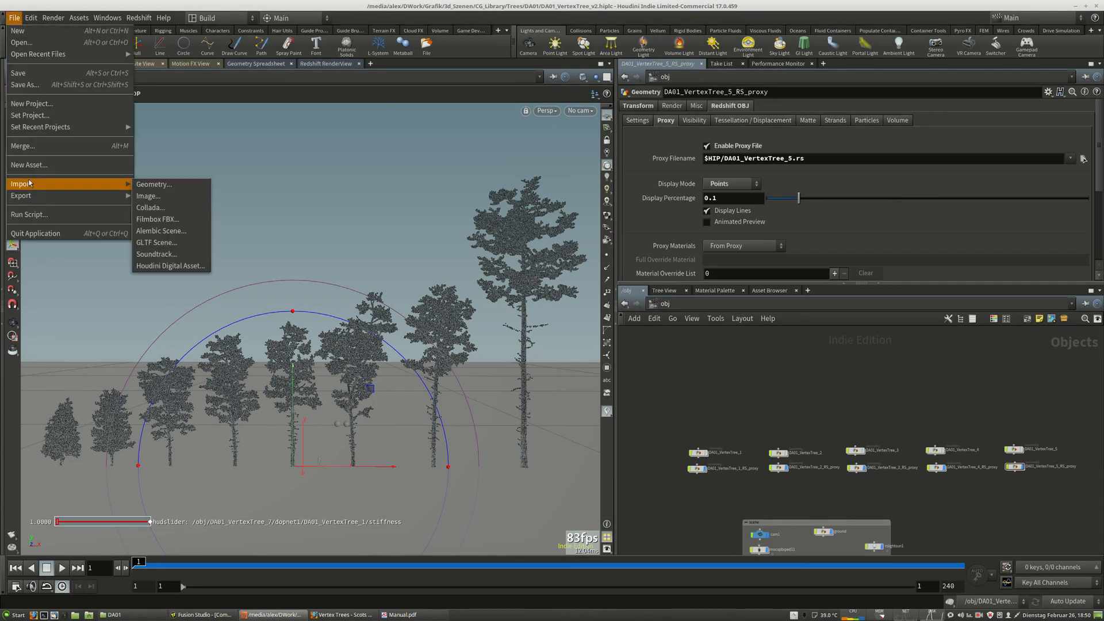
{"action": "mouse_move", "coordinate": [69, 185]}
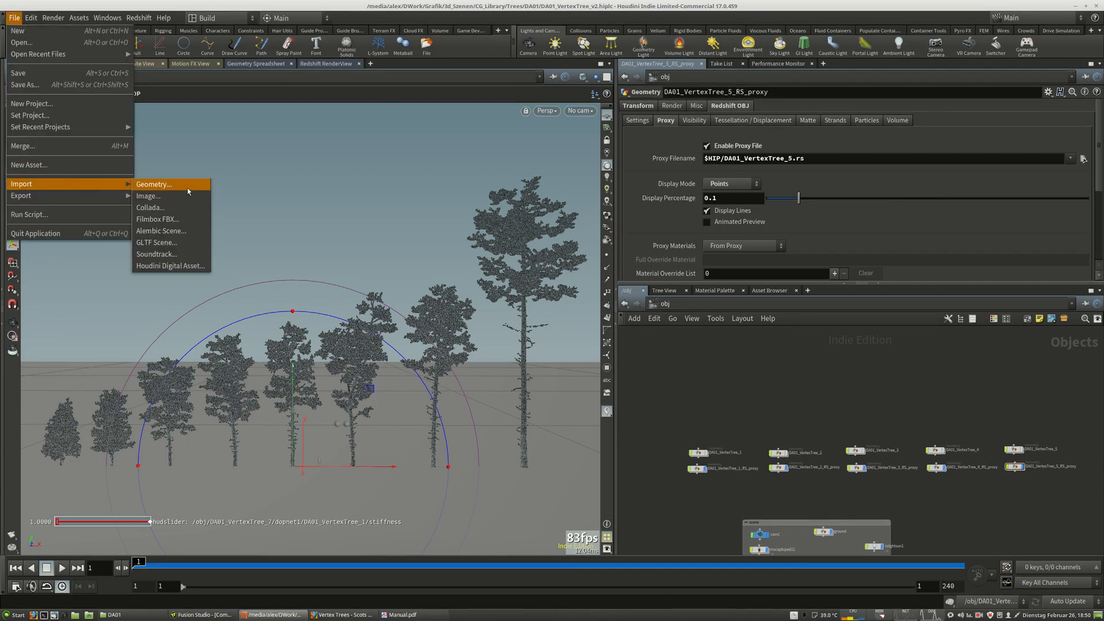
{"action": "left_click", "coordinate": [167, 220]}
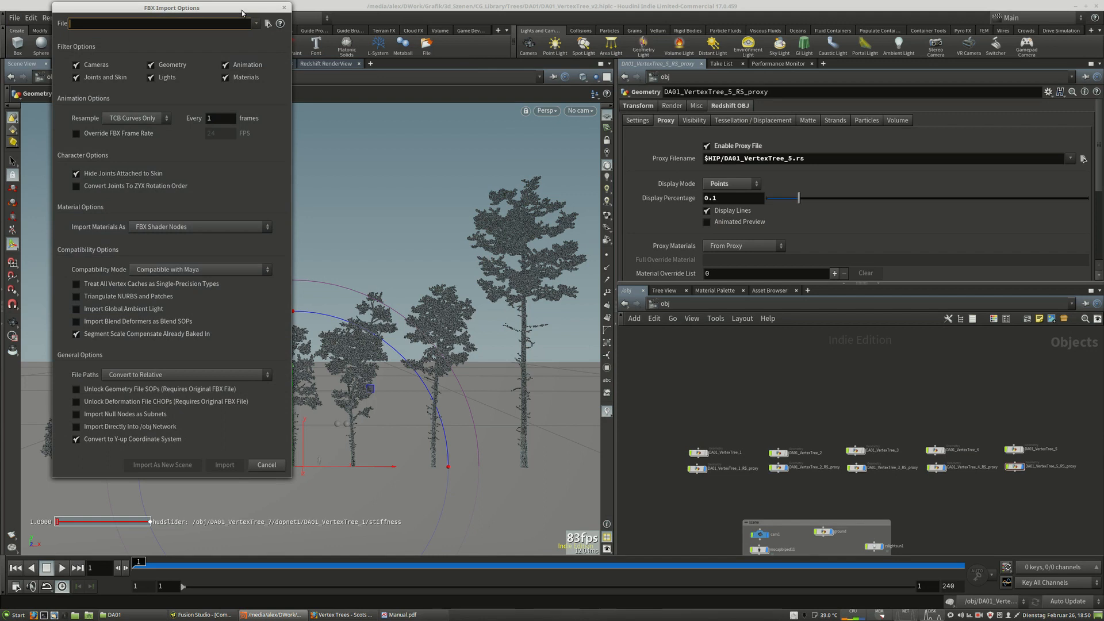
{"action": "left_click_drag", "start_coordinate": [242, 12], "coordinate": [504, 68]}
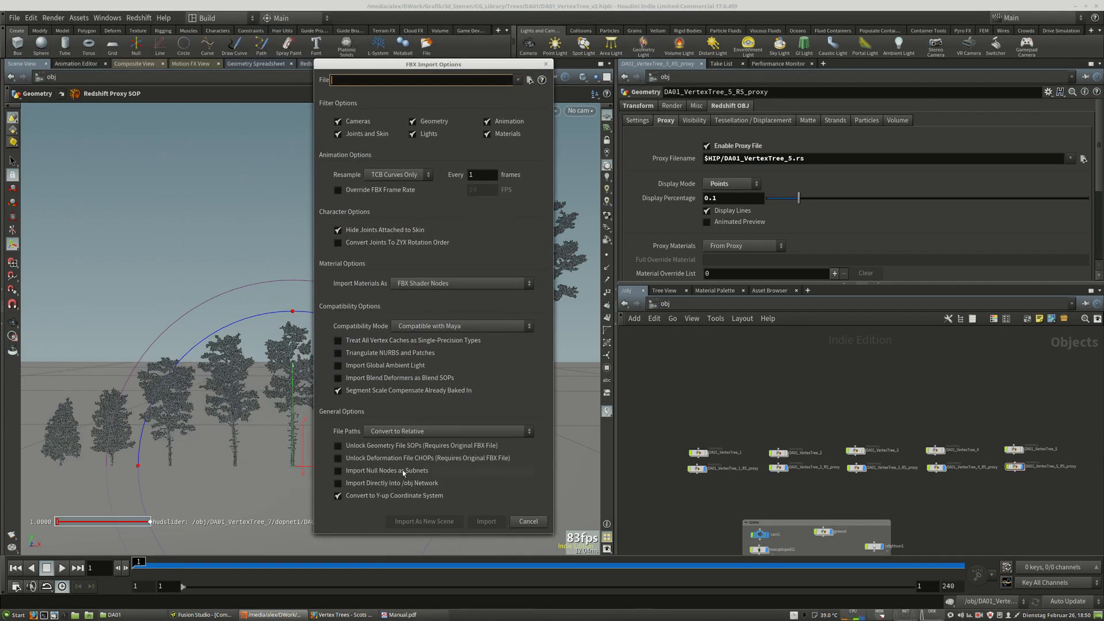
{"action": "left_click", "coordinate": [339, 486]}
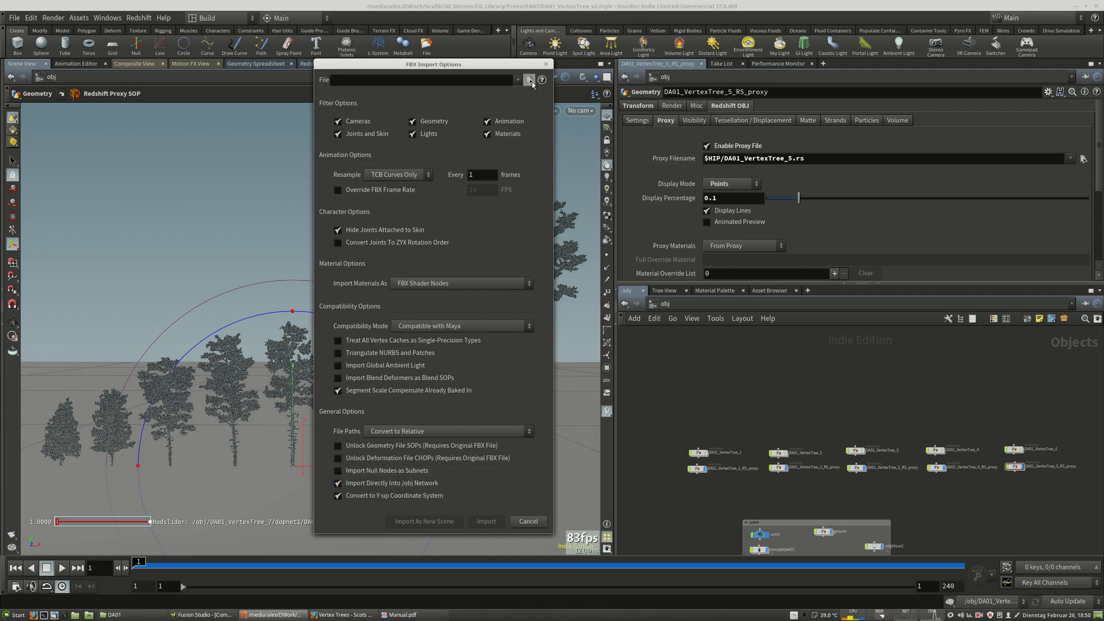
Pick DA01_VertexTree_8.fbx from download/DA01 Vertex Trees - FBX/FBX files and import it, dismissing the warning dialog.
{"action": "left_click", "coordinate": [529, 80]}
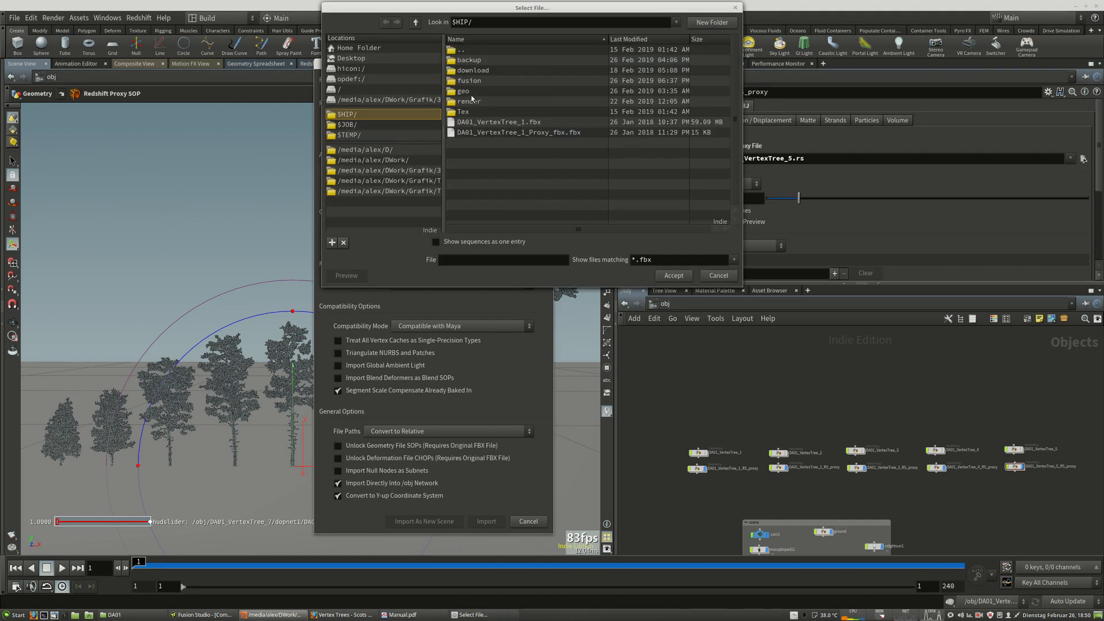
{"action": "double_click", "coordinate": [472, 61]}
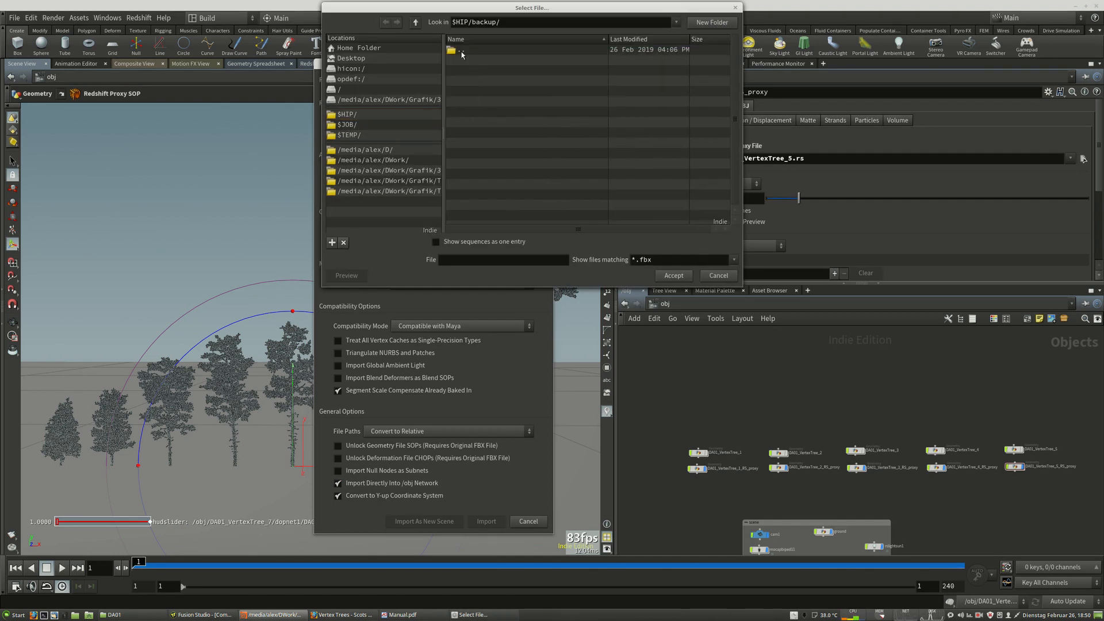
{"action": "double_click", "coordinate": [461, 51]}
{"action": "double_click", "coordinate": [474, 70]}
{"action": "double_click", "coordinate": [480, 60]}
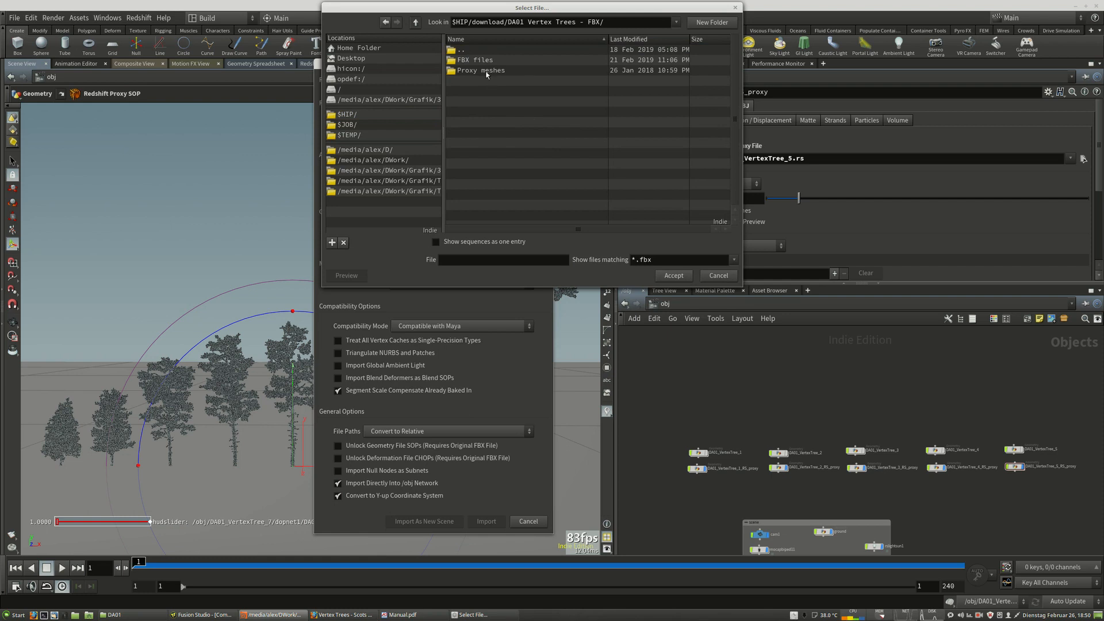
{"action": "left_click", "coordinate": [482, 61]}
{"action": "double_click", "coordinate": [482, 62]}
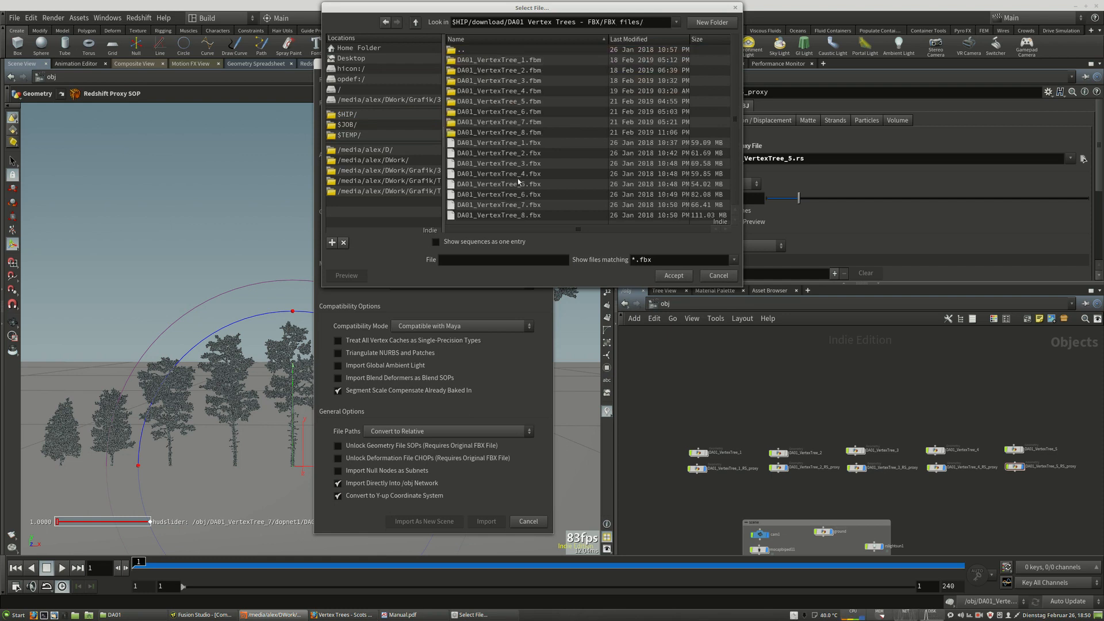
{"action": "left_click", "coordinate": [499, 215]}
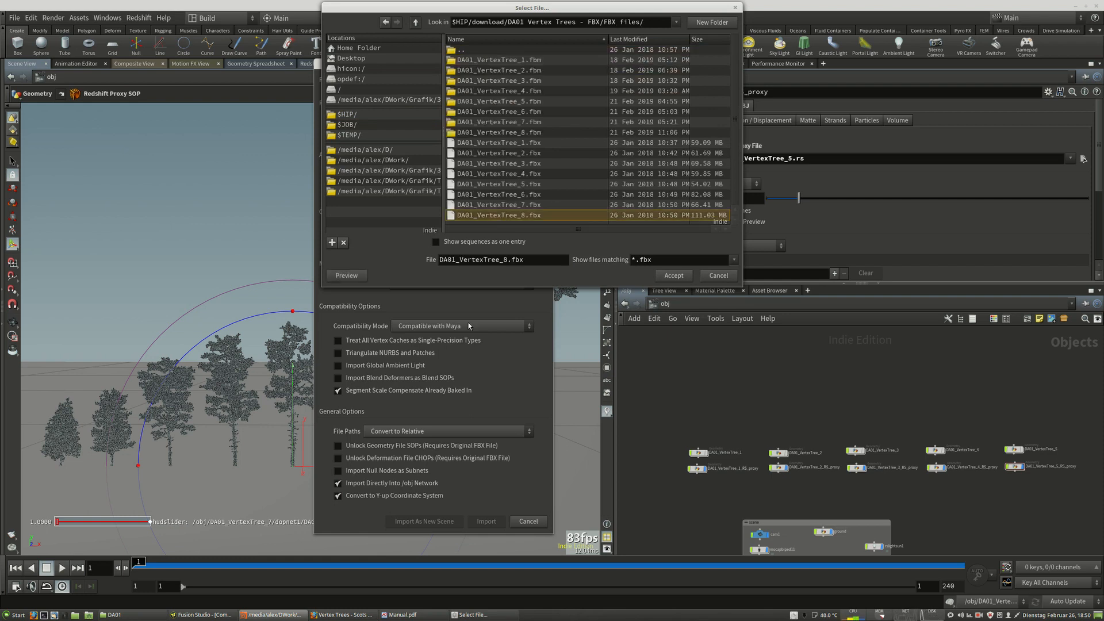
{"action": "left_click", "coordinate": [680, 276]}
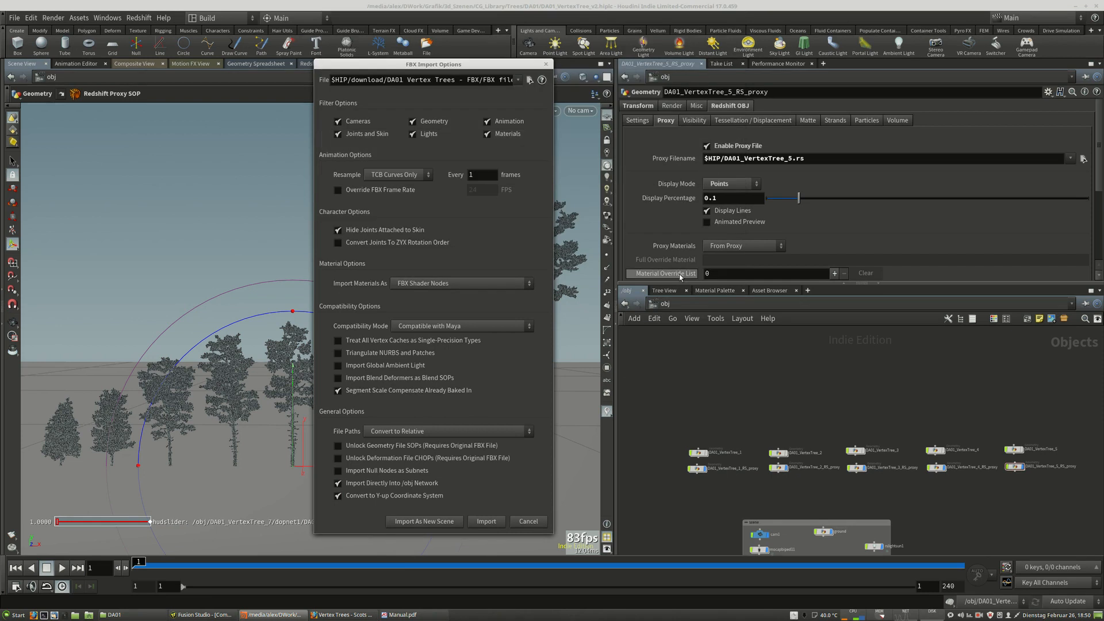
{"action": "left_click", "coordinate": [487, 521]}
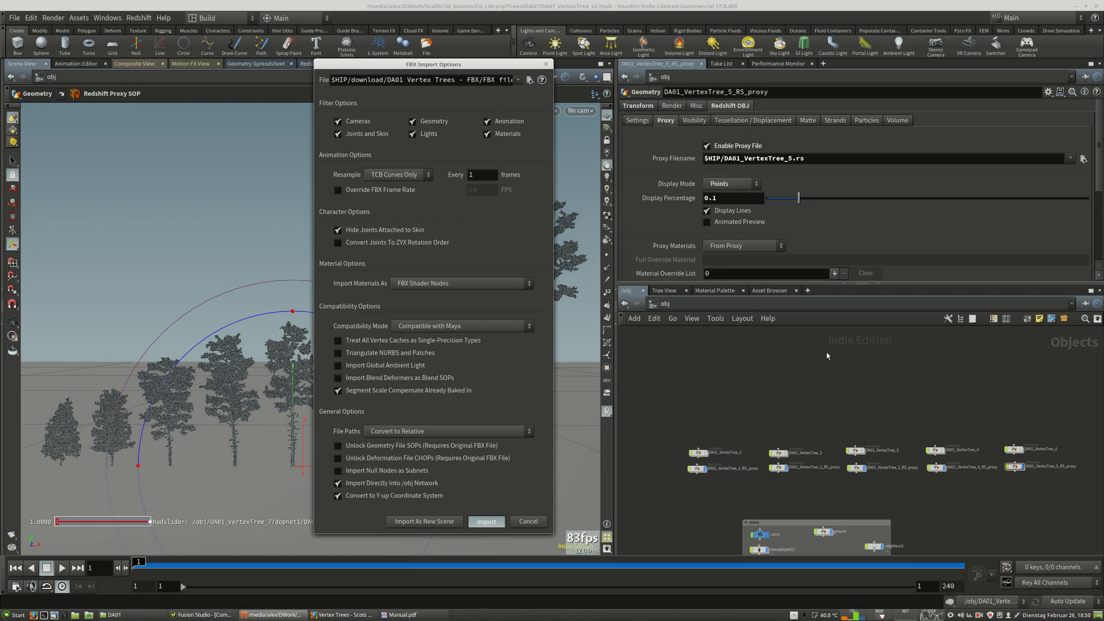
{"action": "left_click", "coordinate": [488, 522]}
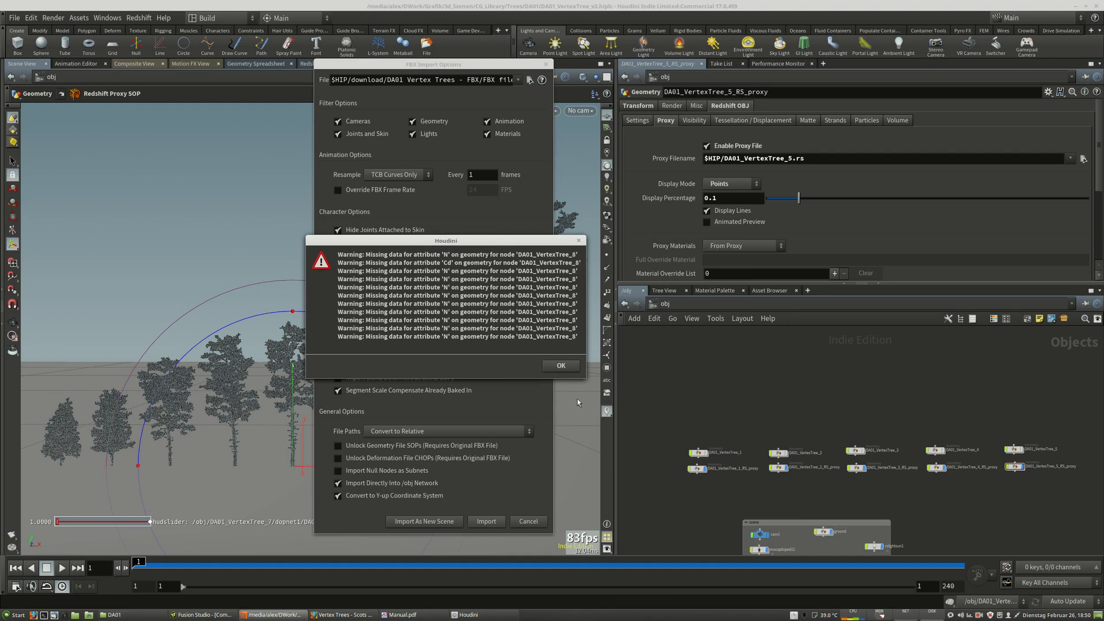
{"action": "left_click", "coordinate": [560, 366]}
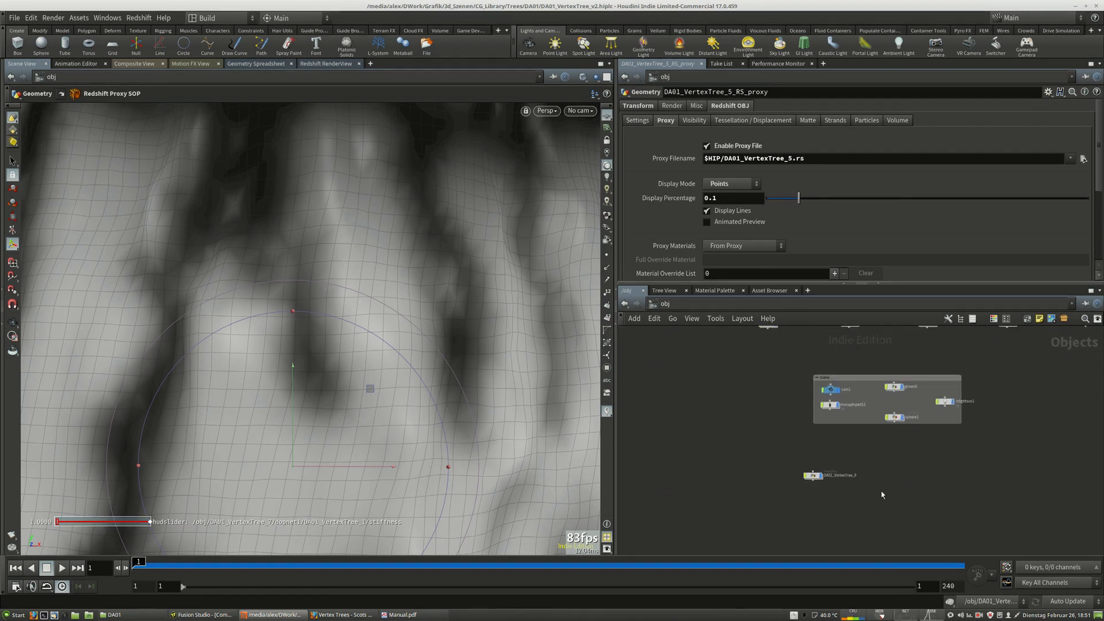
Enter the imported DA01_VertexTree_9 node and orbit the viewport to inspect the tree.
{"action": "left_click", "coordinate": [818, 478]}
{"action": "double_click", "coordinate": [819, 479]}
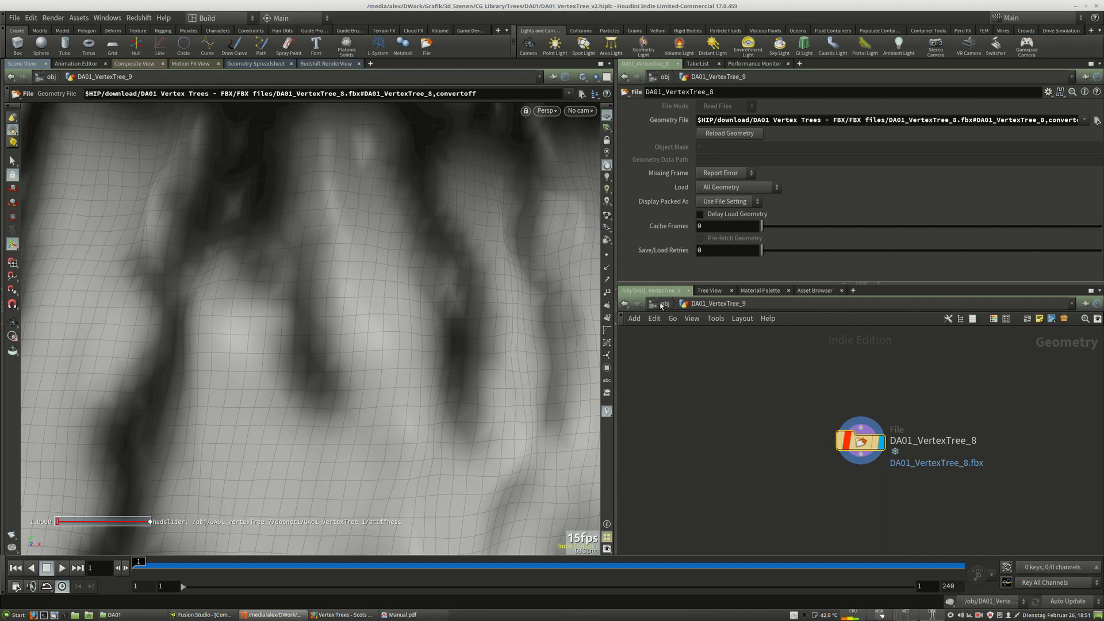
{"action": "key", "text": "u"}
{"action": "double_click", "coordinate": [817, 478]}
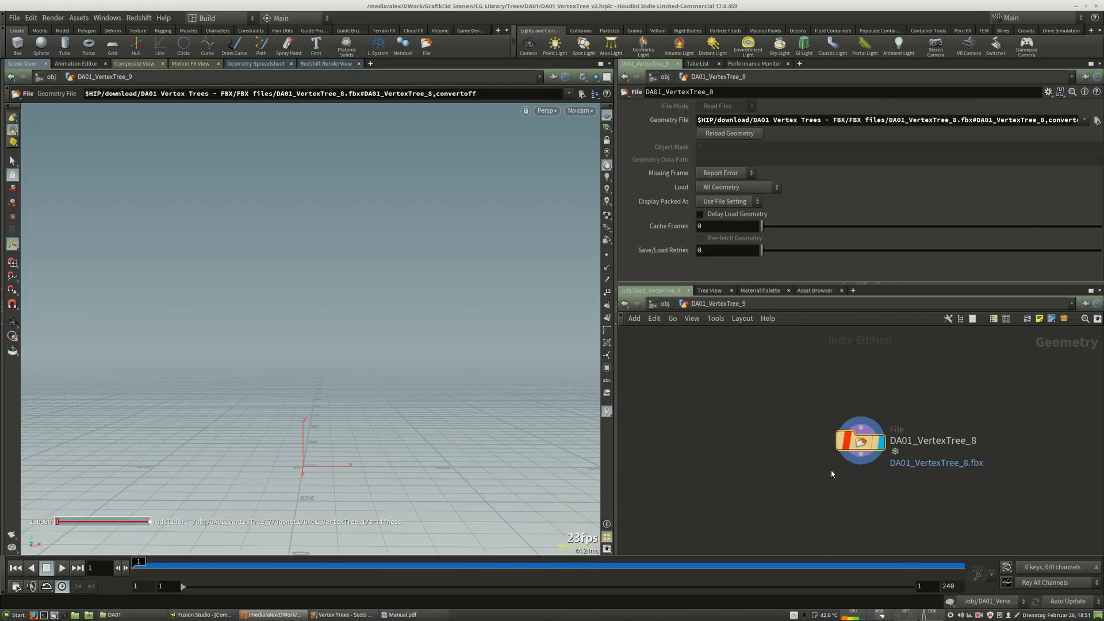
{"action": "right_click_drag", "start_coordinate": [524, 344], "coordinate": [66, 342], "text": "alt"}
{"action": "right_click_drag", "start_coordinate": [512, 314], "coordinate": [388, 303], "text": "alt"}
{"action": "middle_click_drag", "start_coordinate": [410, 325], "coordinate": [400, 435], "text": "alt"}
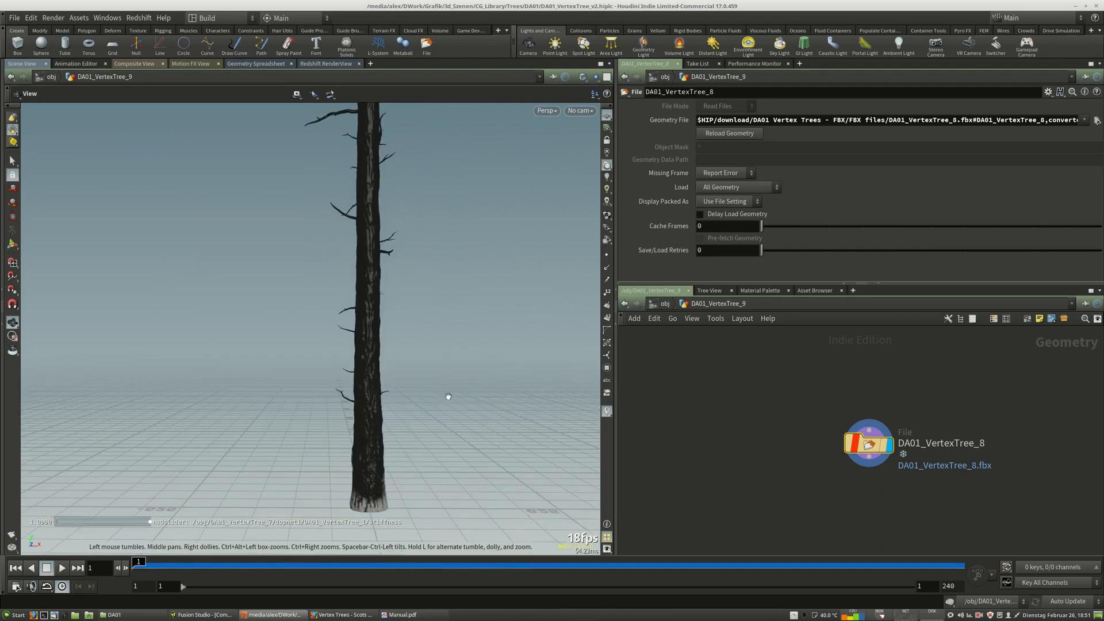
{"action": "left_click_drag", "start_coordinate": [448, 397], "coordinate": [452, 419], "text": "alt"}
{"action": "right_click_drag", "start_coordinate": [452, 418], "coordinate": [262, 426], "text": "alt"}
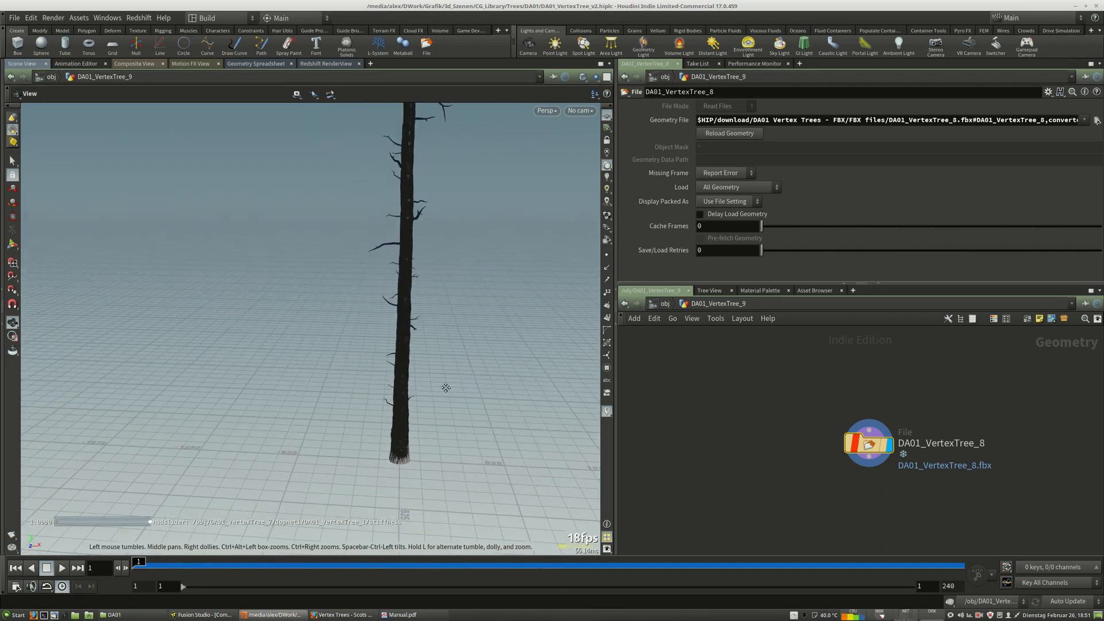
{"action": "middle_click_drag", "start_coordinate": [446, 387], "coordinate": [414, 456], "text": "alt"}
{"action": "right_click_drag", "start_coordinate": [471, 418], "coordinate": [344, 426], "text": "alt"}
{"action": "middle_click_drag", "start_coordinate": [469, 387], "coordinate": [413, 446], "text": "alt"}
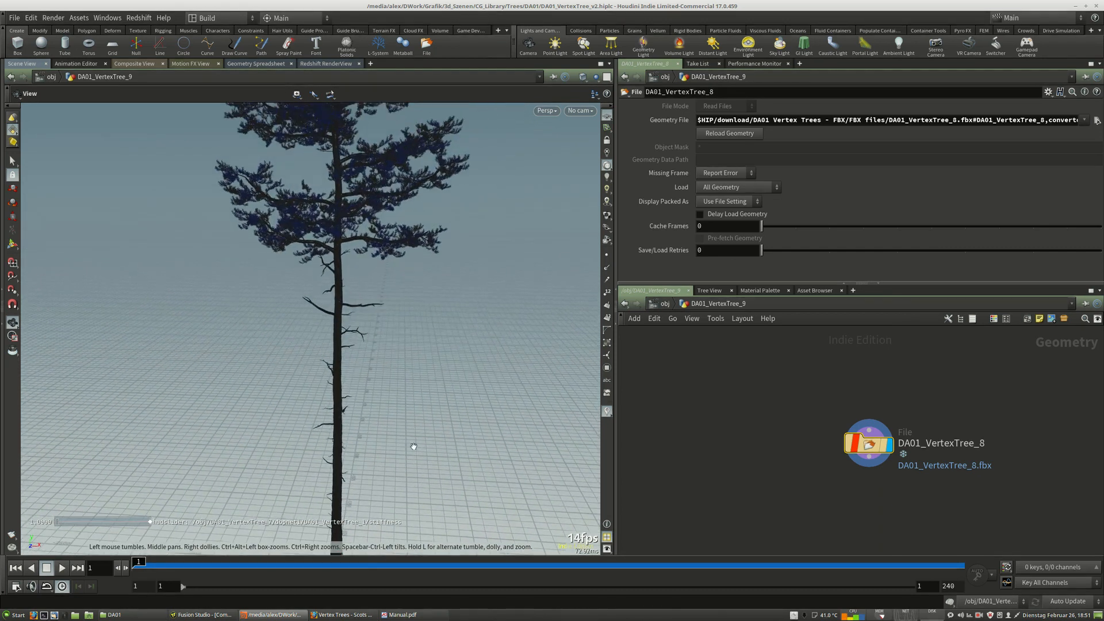
Orbit and zoom the viewport around the imported tree to examine its trunk and base.
{"action": "mouse_move", "coordinate": [446, 308]}
{"action": "middle_mouse_down", "text": "alt"}
{"action": "mouse_move", "coordinate": [438, 444]}
{"action": "mouse_move", "coordinate": [431, 308]}
{"action": "middle_mouse_up", "text": "alt"}
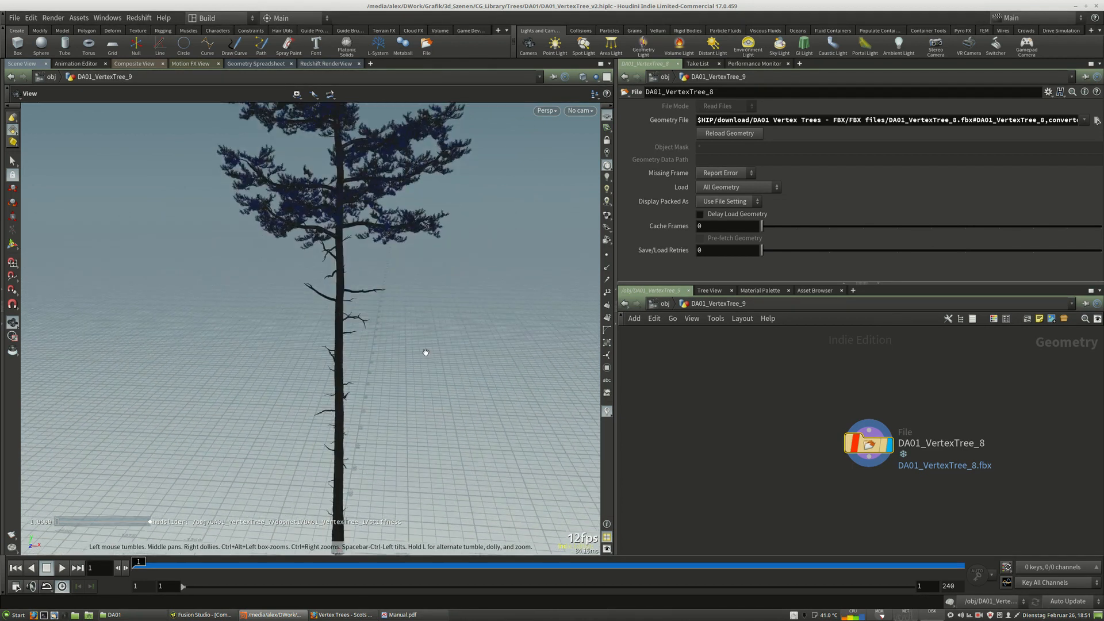
{"action": "middle_click_drag", "start_coordinate": [425, 461], "coordinate": [436, 328]}
{"action": "middle_click_drag", "start_coordinate": [424, 430], "coordinate": [394, 391]}
{"action": "right_click_drag", "start_coordinate": [357, 422], "coordinate": [380, 422]}
{"action": "middle_click_drag", "start_coordinate": [382, 420], "coordinate": [352, 394]}
{"action": "right_click_drag", "start_coordinate": [353, 369], "coordinate": [395, 359]}
{"action": "middle_click_drag", "start_coordinate": [351, 374], "coordinate": [380, 414]}
{"action": "right_click_drag", "start_coordinate": [339, 409], "coordinate": [362, 406]}
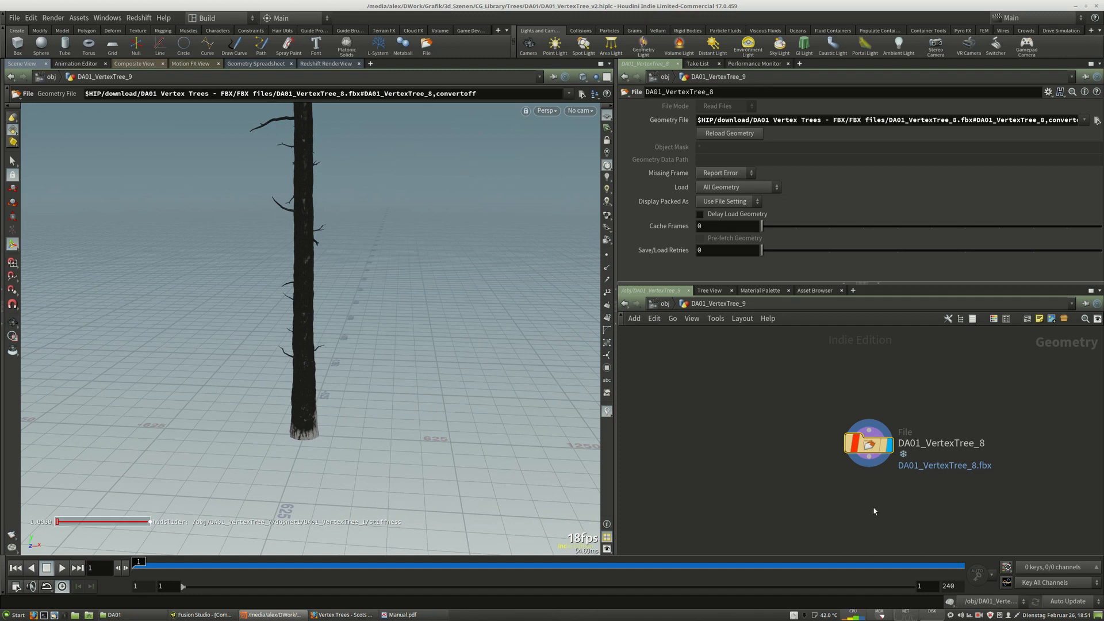
Add a Transform node and wire it below the DA01_VertexTree_8 File node.
{"action": "middle_click_drag", "start_coordinate": [873, 510], "coordinate": [868, 495]}
{"action": "key", "text": "Tab"}
{"action": "type", "text": "tr"}
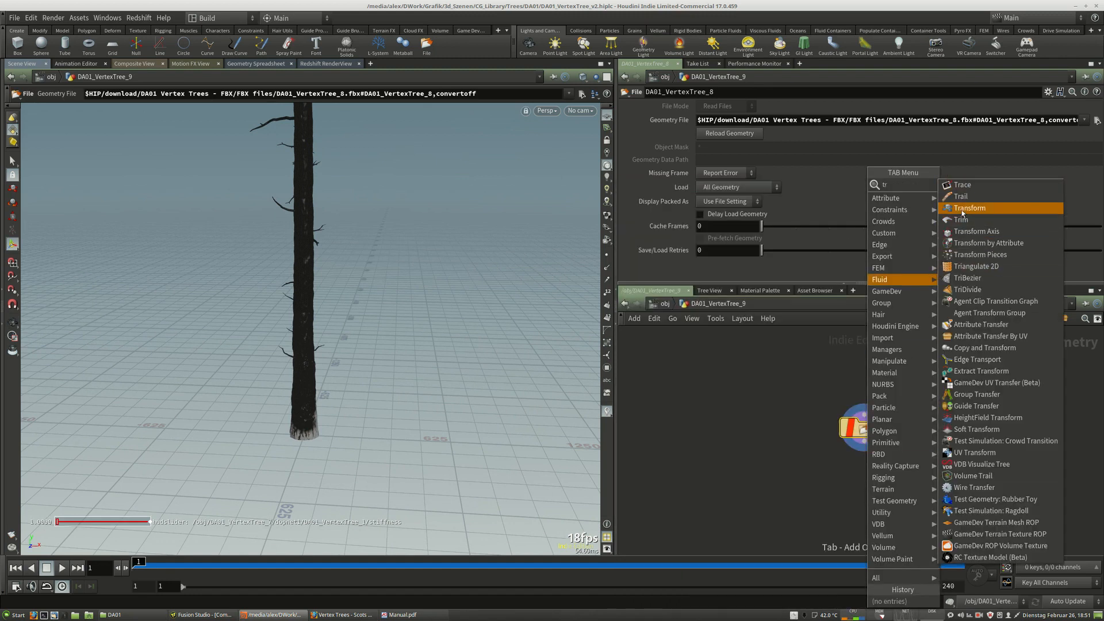
{"action": "left_click", "coordinate": [962, 208]}
{"action": "left_click", "coordinate": [858, 477]}
{"action": "left_click", "coordinate": [858, 464]}
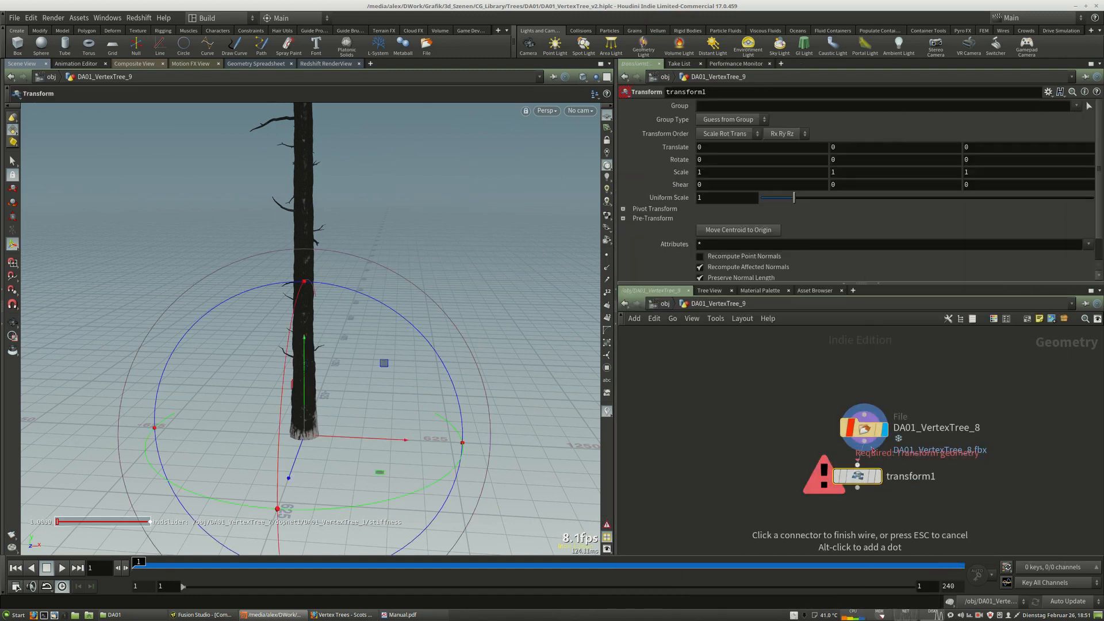
{"action": "left_click", "coordinate": [865, 438]}
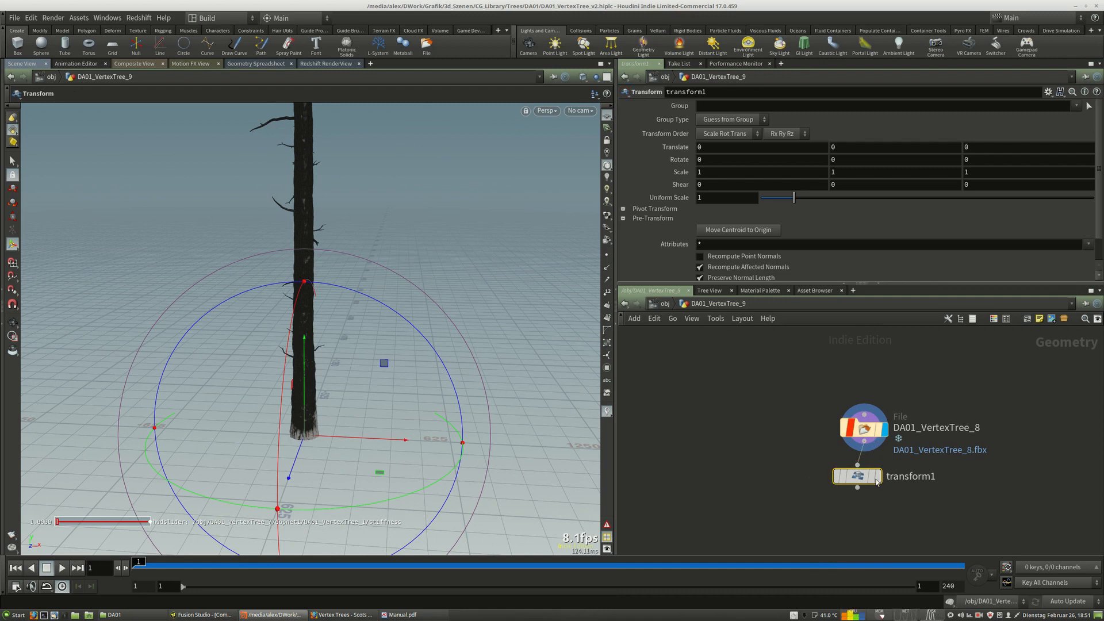
{"action": "left_click_drag", "start_coordinate": [862, 482], "coordinate": [870, 489]}
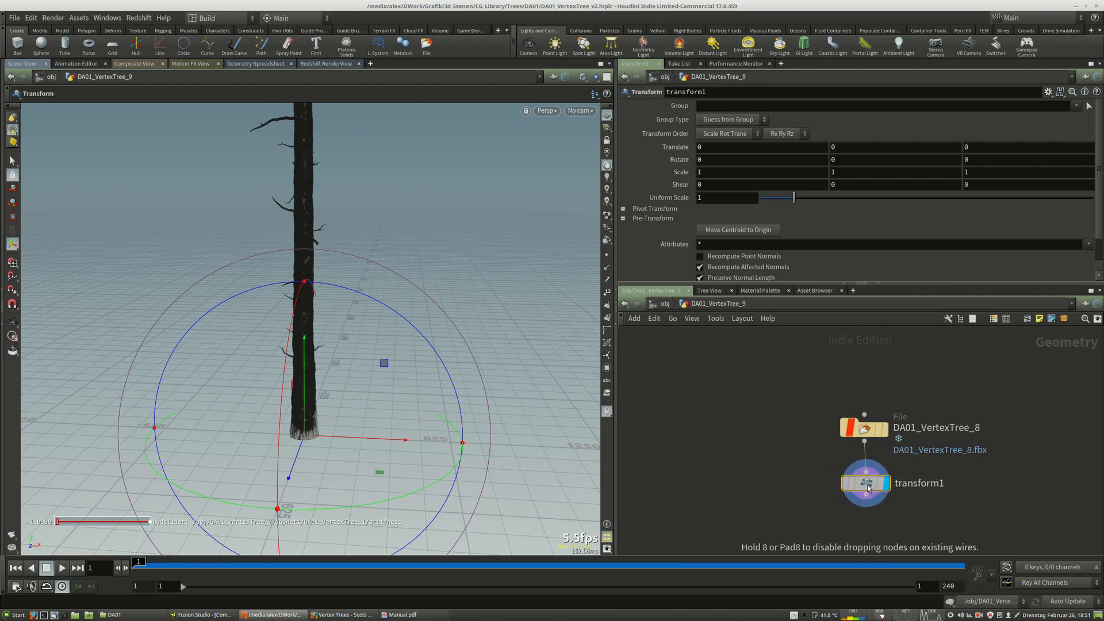
Set the transform's Uniform Scale to 1/100.
{"action": "double_click", "coordinate": [728, 198]}
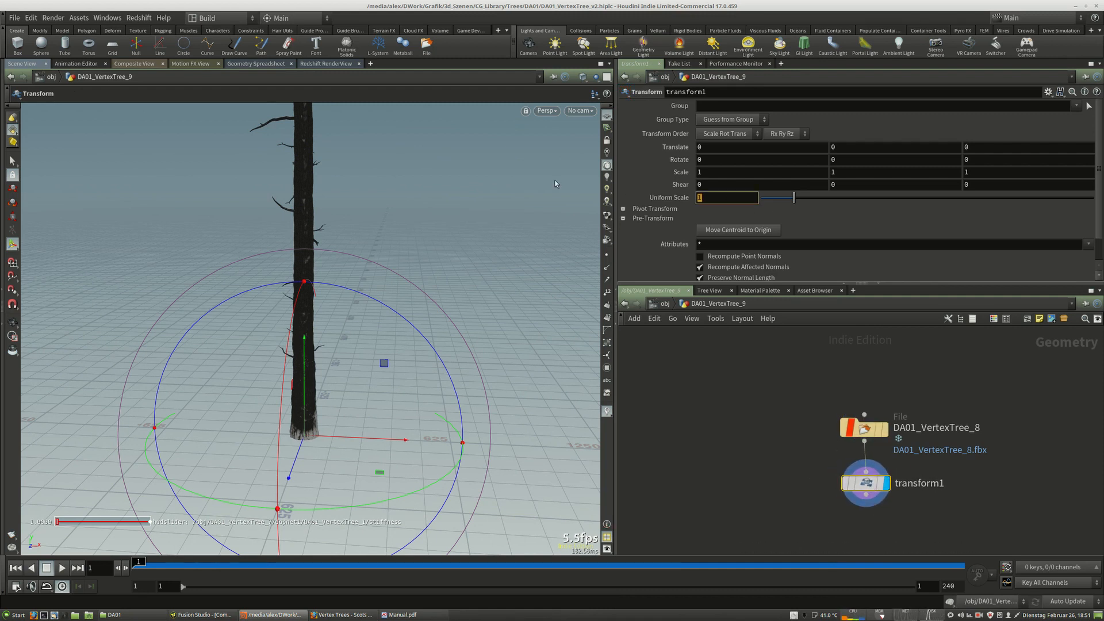
{"action": "left_click", "coordinate": [720, 198]}
{"action": "type", "text": "/"}
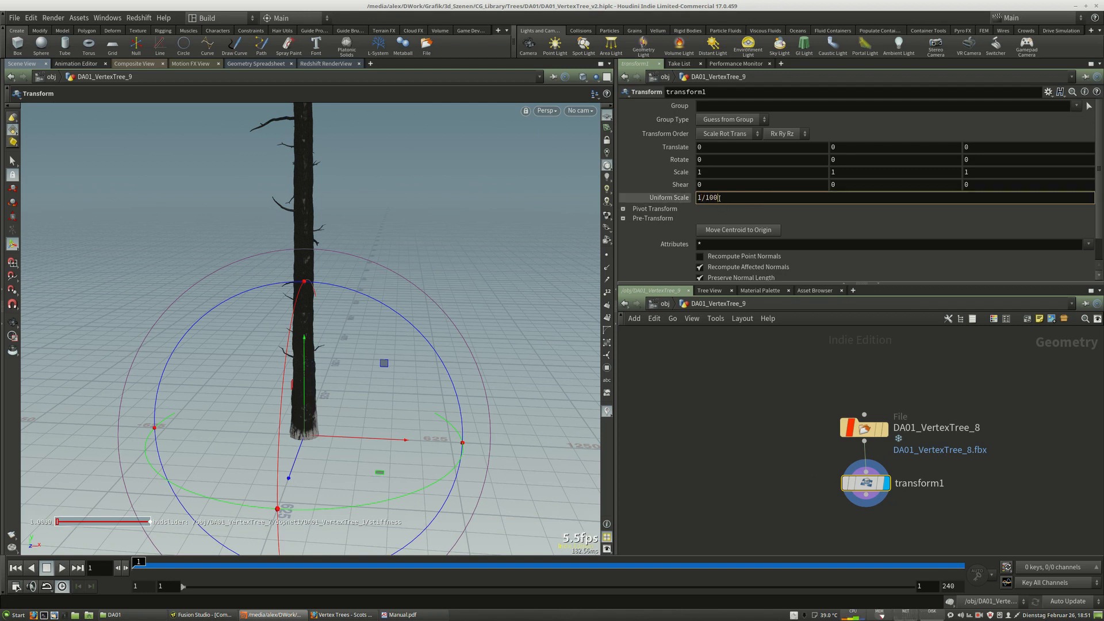
{"action": "type", "text": "100"}
{"action": "key", "text": "Return"}
{"action": "left_click", "coordinate": [657, 197]}
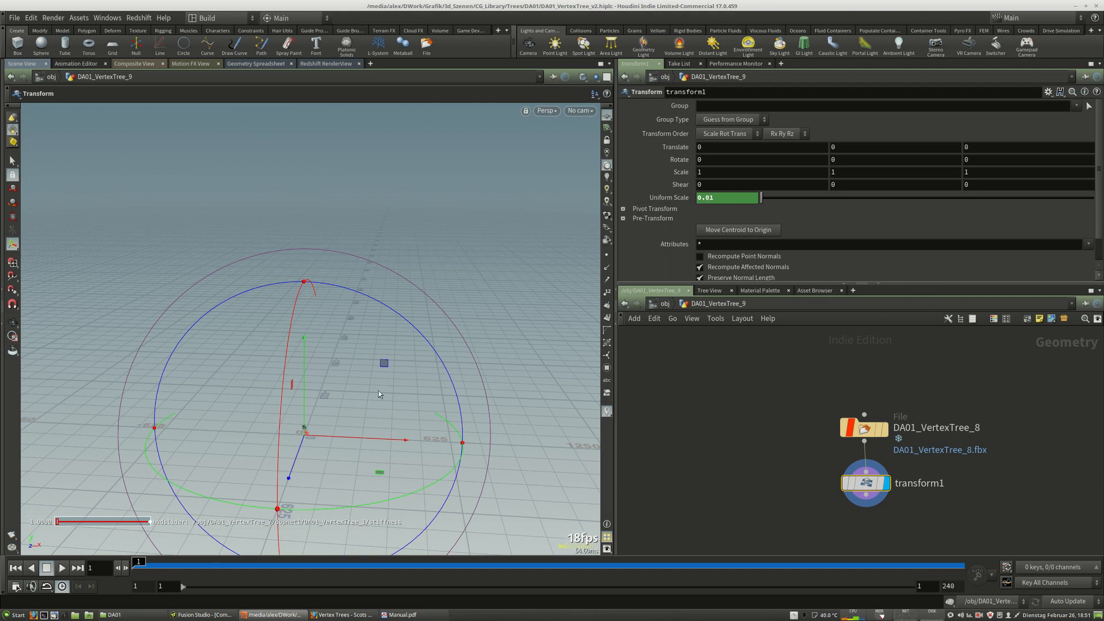
Switch the viewport to look through camera cam1 and tidy the node layout.
{"action": "left_click", "coordinate": [578, 111]}
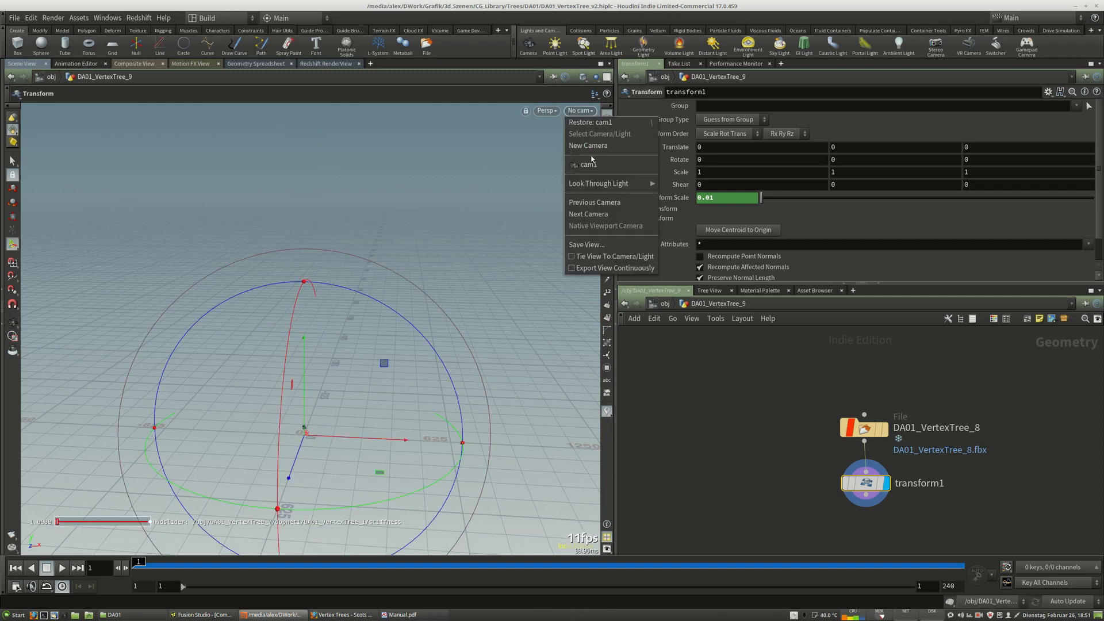
{"action": "left_click", "coordinate": [581, 165]}
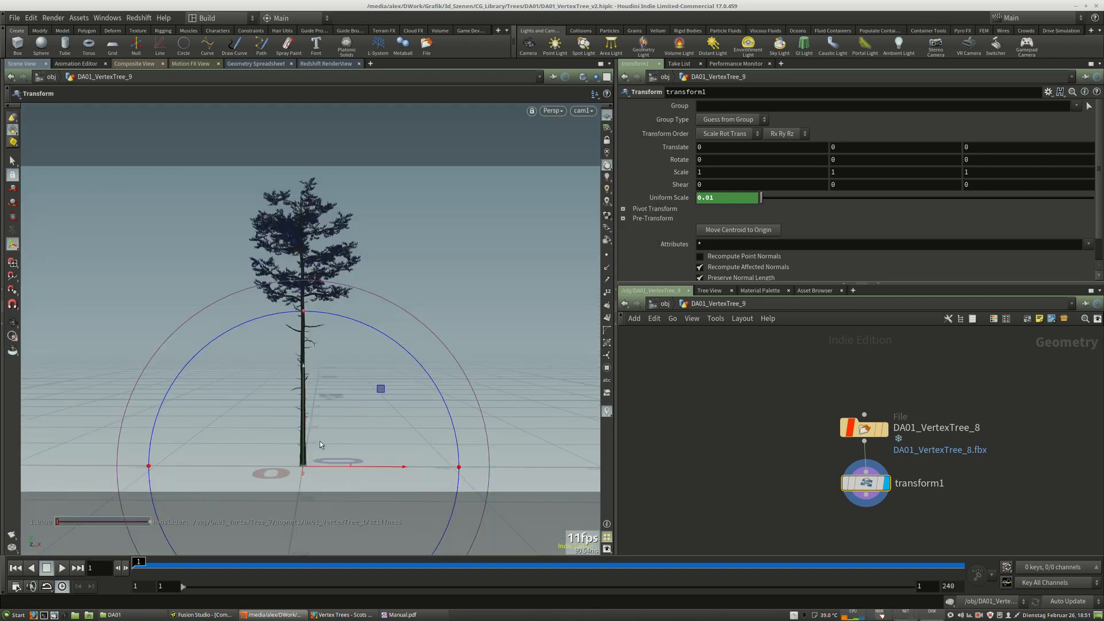
{"action": "left_click_drag", "start_coordinate": [866, 483], "coordinate": [858, 485]}
{"action": "middle_click_drag", "start_coordinate": [831, 527], "coordinate": [811, 480]}
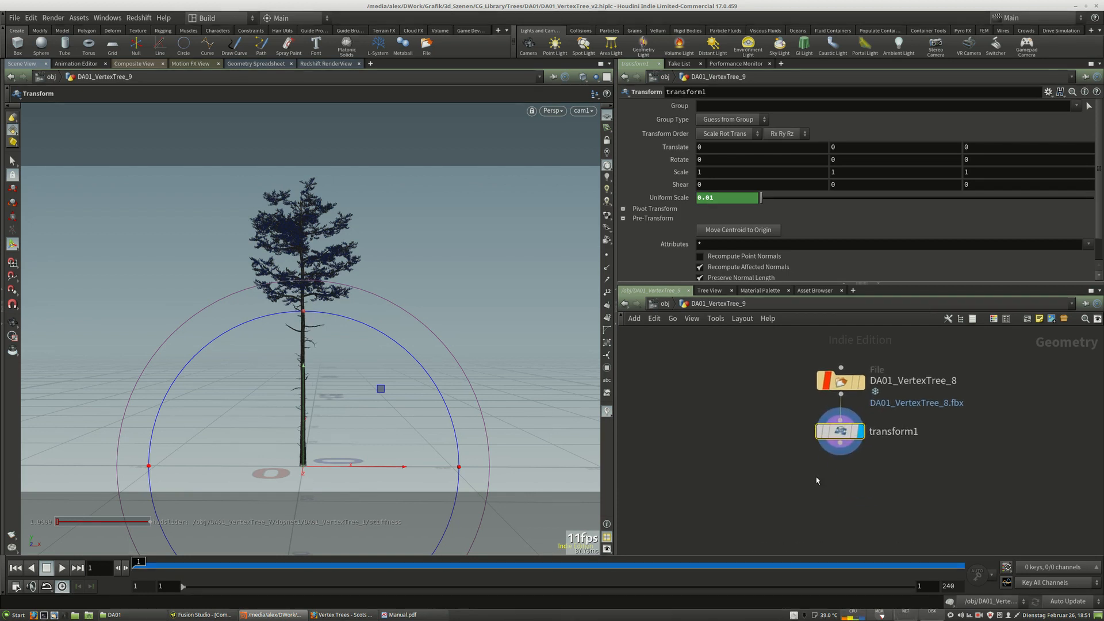
{"action": "left_click", "coordinate": [818, 480]}
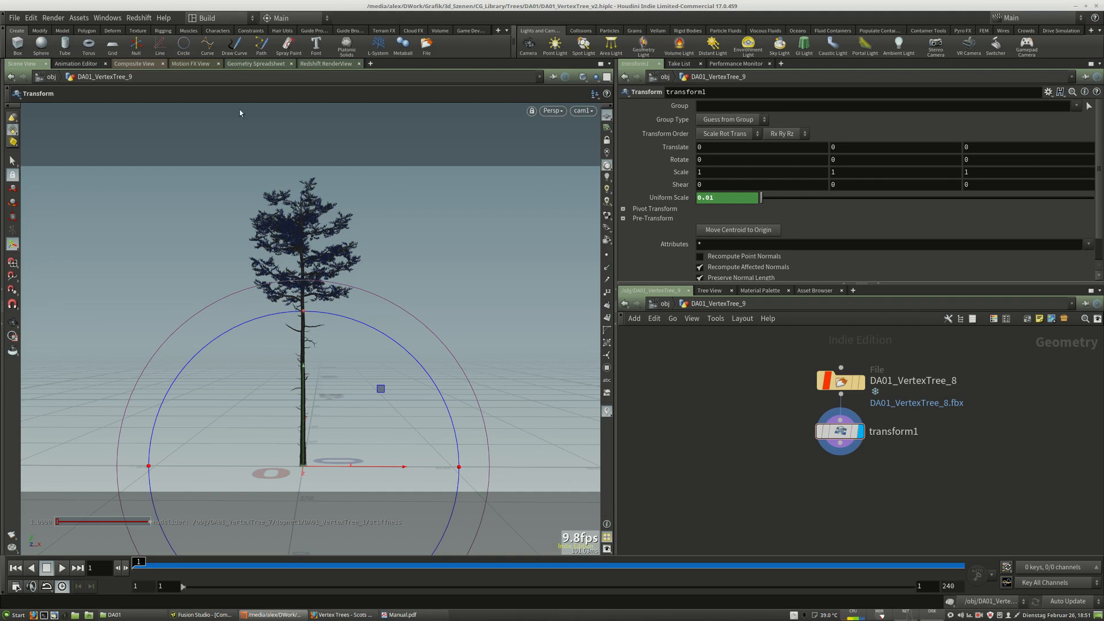
Open the Geometry Spreadsheet and scroll through the transform node's point attributes.
{"action": "left_click", "coordinate": [246, 64]}
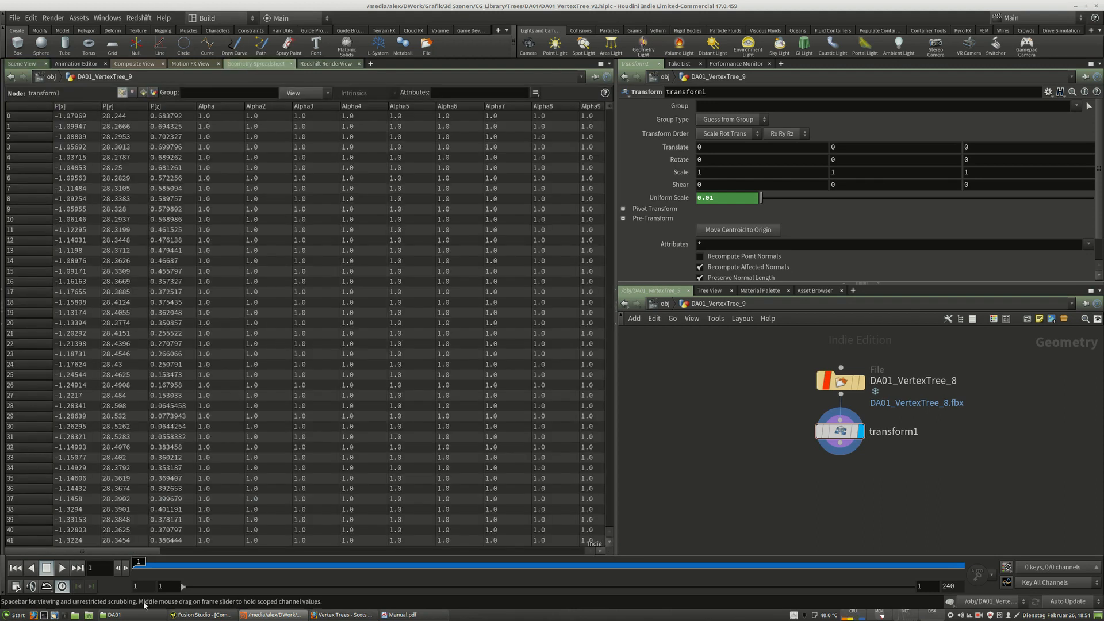
{"action": "mouse_move", "coordinate": [124, 551]}
{"action": "left_mouse_down"}
{"action": "mouse_move", "coordinate": [560, 544]}
{"action": "mouse_move", "coordinate": [90, 553]}
{"action": "mouse_move", "coordinate": [121, 551]}
{"action": "left_mouse_up"}
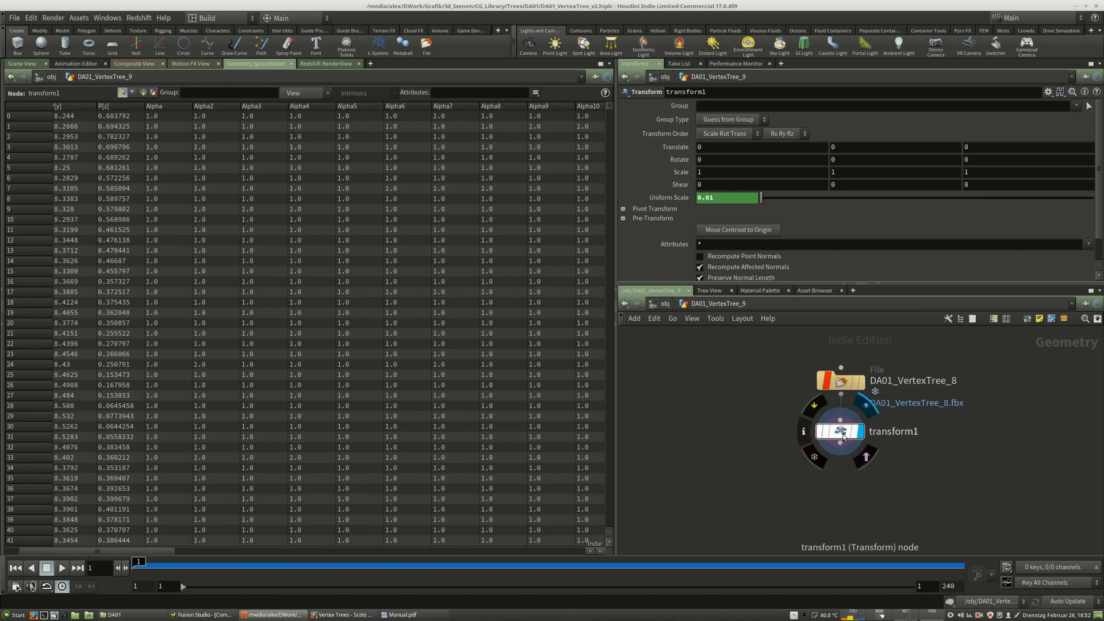
{"action": "middle_click", "coordinate": [844, 438]}
{"action": "left_click_drag", "start_coordinate": [838, 431], "coordinate": [840, 432]}
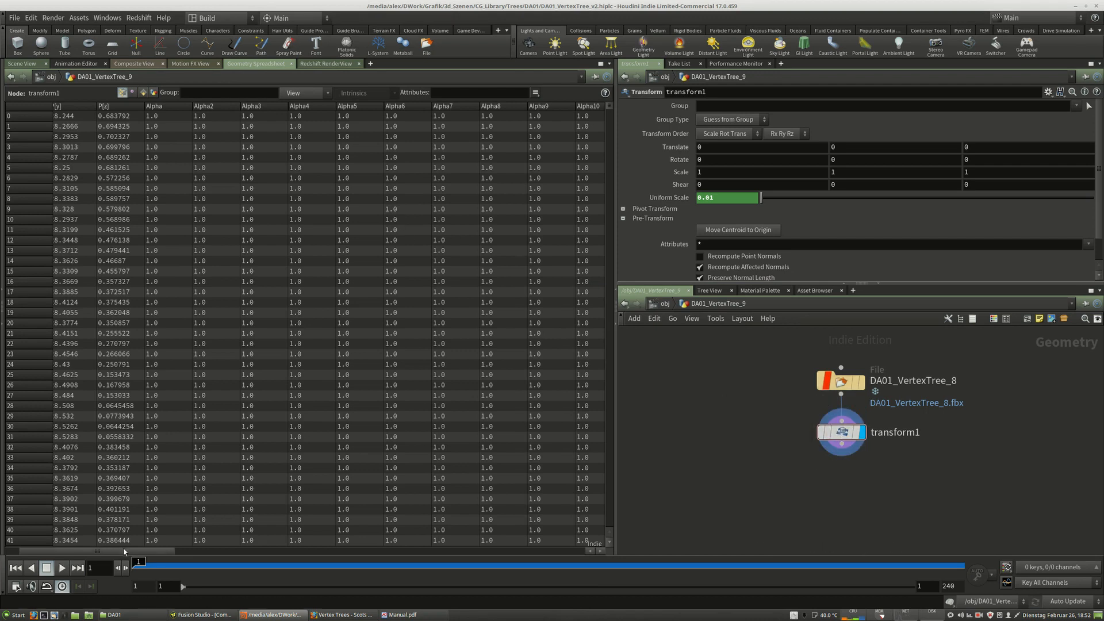
{"action": "left_click_drag", "start_coordinate": [123, 550], "coordinate": [296, 550]}
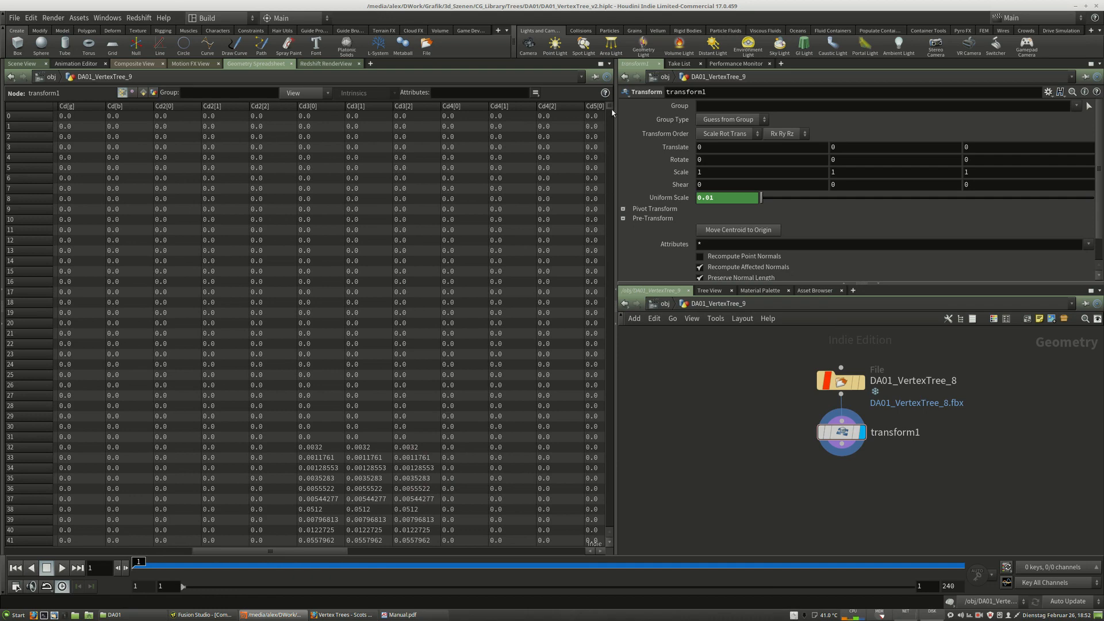
{"action": "mouse_move", "coordinate": [610, 107]}
{"action": "left_mouse_down"}
{"action": "mouse_move", "coordinate": [604, 512]}
{"action": "mouse_move", "coordinate": [611, 259]}
{"action": "mouse_move", "coordinate": [645, 80]}
{"action": "mouse_move", "coordinate": [633, 118]}
{"action": "mouse_move", "coordinate": [630, 106]}
{"action": "left_mouse_up"}
{"action": "left_click_drag", "start_coordinate": [347, 553], "coordinate": [177, 550]}
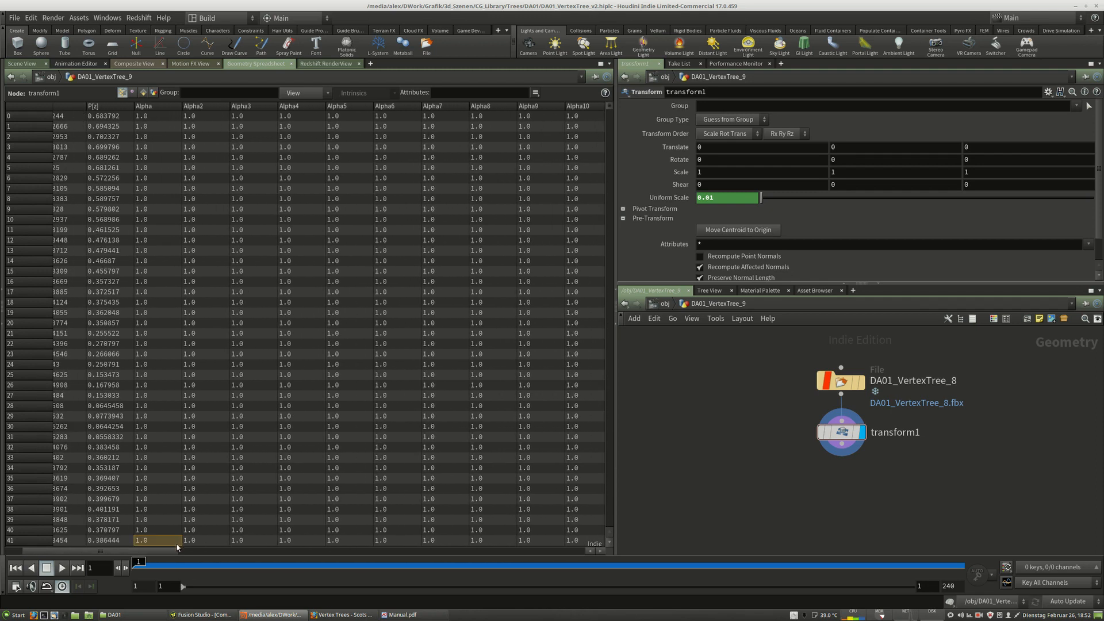
{"action": "mouse_move", "coordinate": [610, 106]}
{"action": "left_mouse_down"}
{"action": "mouse_move", "coordinate": [612, 463]}
{"action": "mouse_move", "coordinate": [594, 529]}
{"action": "mouse_move", "coordinate": [626, 140]}
{"action": "mouse_move", "coordinate": [620, 95]}
{"action": "left_mouse_up"}
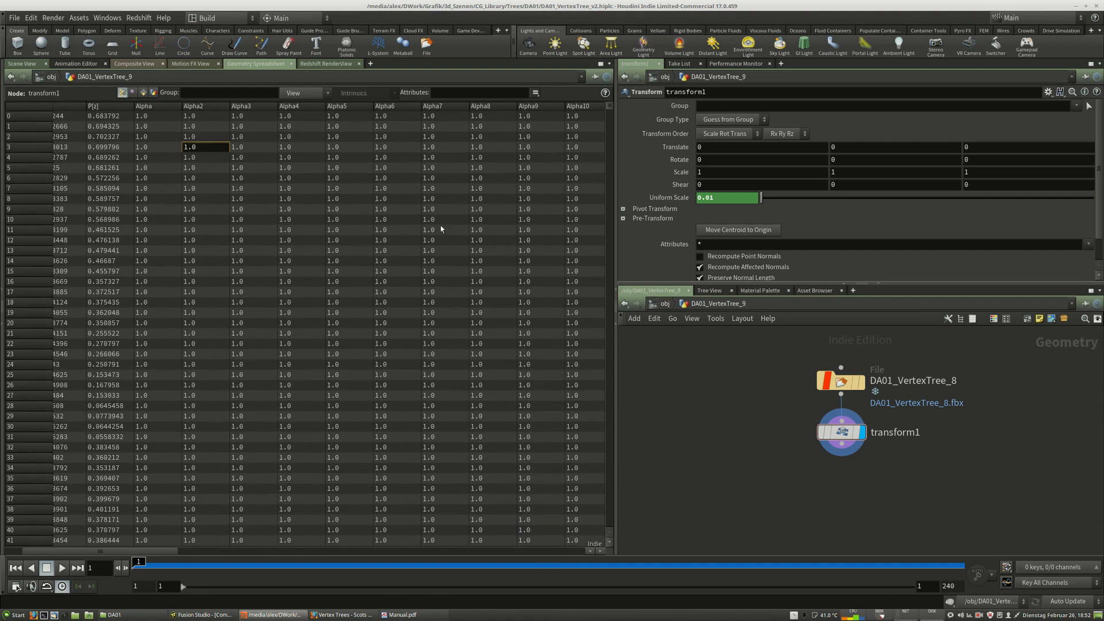
{"action": "left_click_drag", "start_coordinate": [156, 550], "coordinate": [176, 552]}
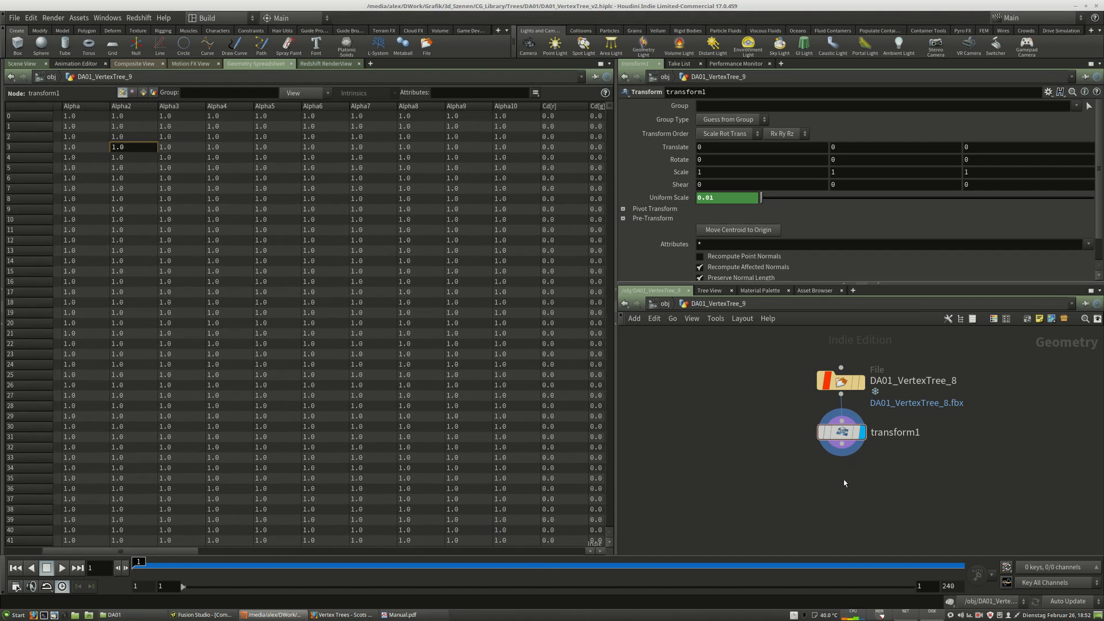
Add an Attribute Delete node wired below transform1 and select it.
{"action": "key", "text": "Tab"}
{"action": "type", "text": "att"}
{"action": "left_click", "coordinate": [963, 245]}
{"action": "left_click", "coordinate": [839, 472]}
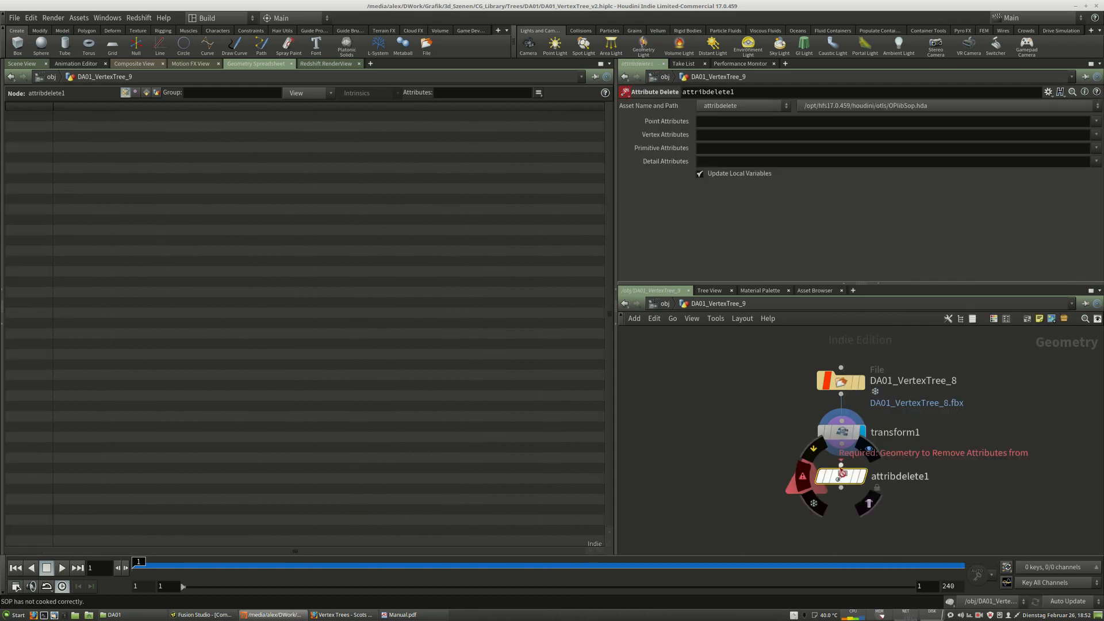
{"action": "left_click", "coordinate": [862, 481]}
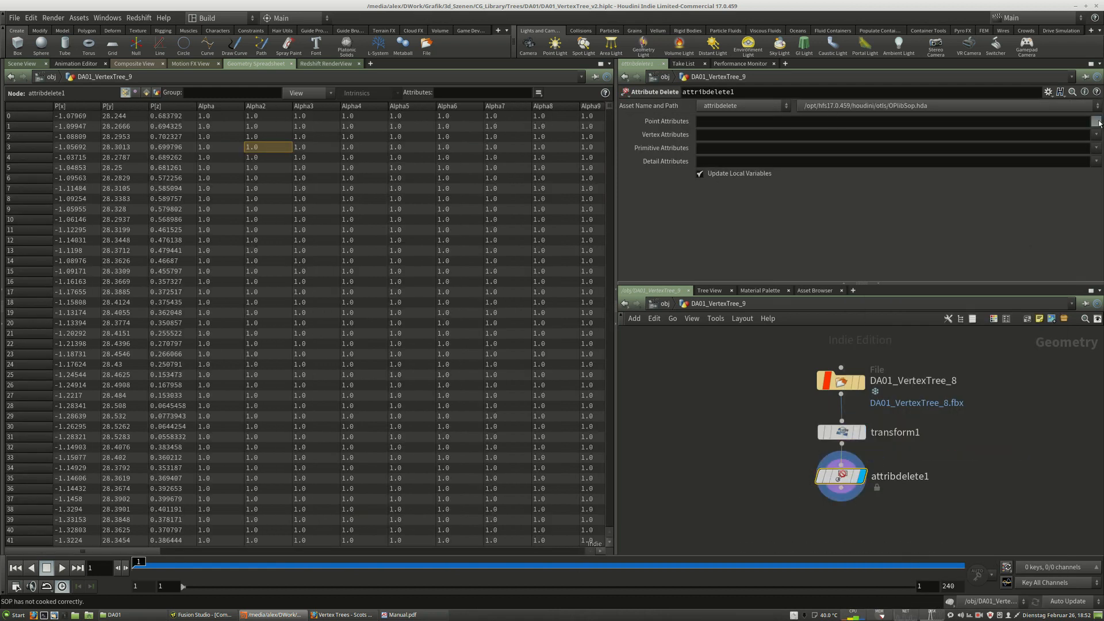
Set the Attribute Delete's point attributes to Alpha*.
{"action": "left_click", "coordinate": [1096, 122]}
{"action": "left_click", "coordinate": [1099, 122]}
{"action": "left_click", "coordinate": [1099, 122]}
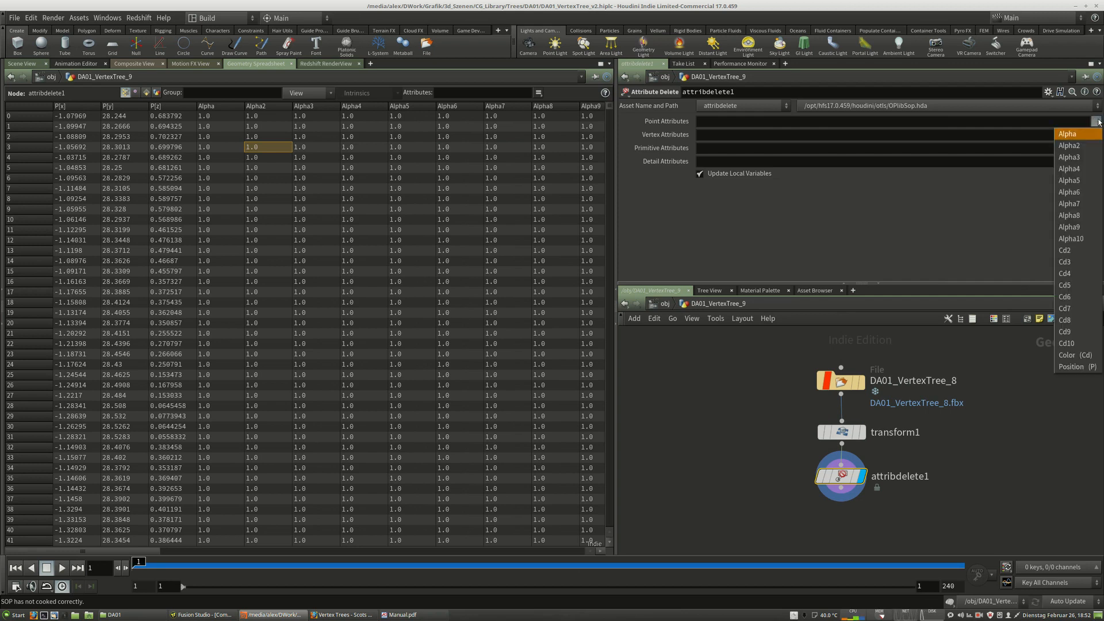
{"action": "left_click", "coordinate": [1098, 122]}
{"action": "left_click", "coordinate": [792, 125]}
{"action": "type", "text": "Alp"}
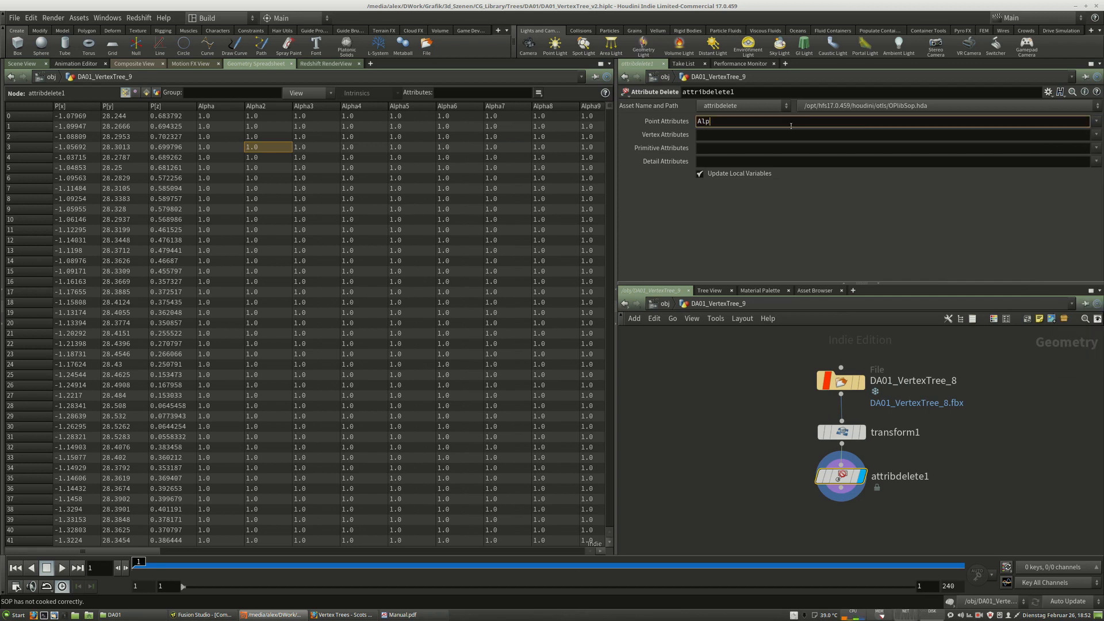
{"action": "type", "text": "ha*"}
{"action": "key", "text": "Return"}
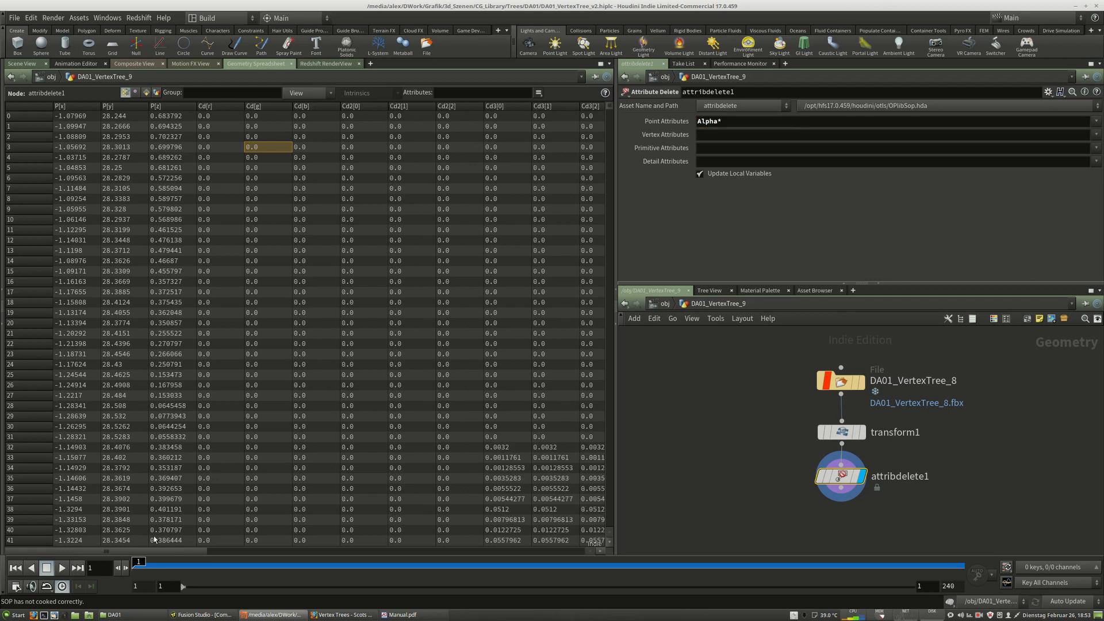
Set the Attribute Delete's vertex attributes to uv2.
{"action": "mouse_move", "coordinate": [158, 550]}
{"action": "left_mouse_down"}
{"action": "mouse_move", "coordinate": [451, 575]}
{"action": "mouse_move", "coordinate": [44, 564]}
{"action": "mouse_move", "coordinate": [551, 567]}
{"action": "mouse_move", "coordinate": [141, 563]}
{"action": "left_mouse_up"}
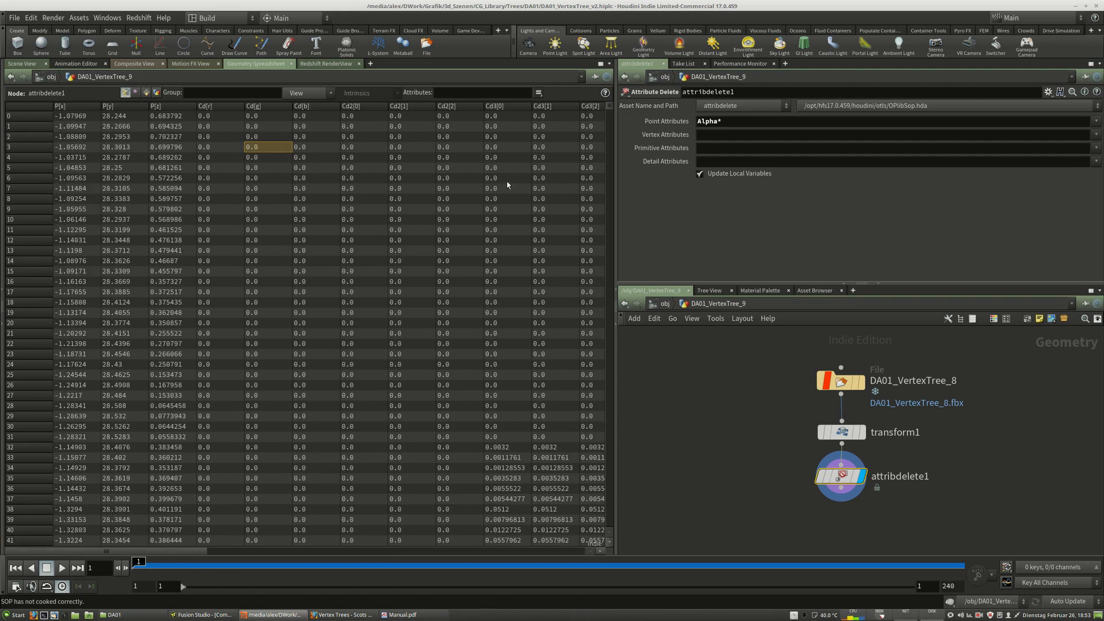
{"action": "left_click", "coordinate": [1098, 135]}
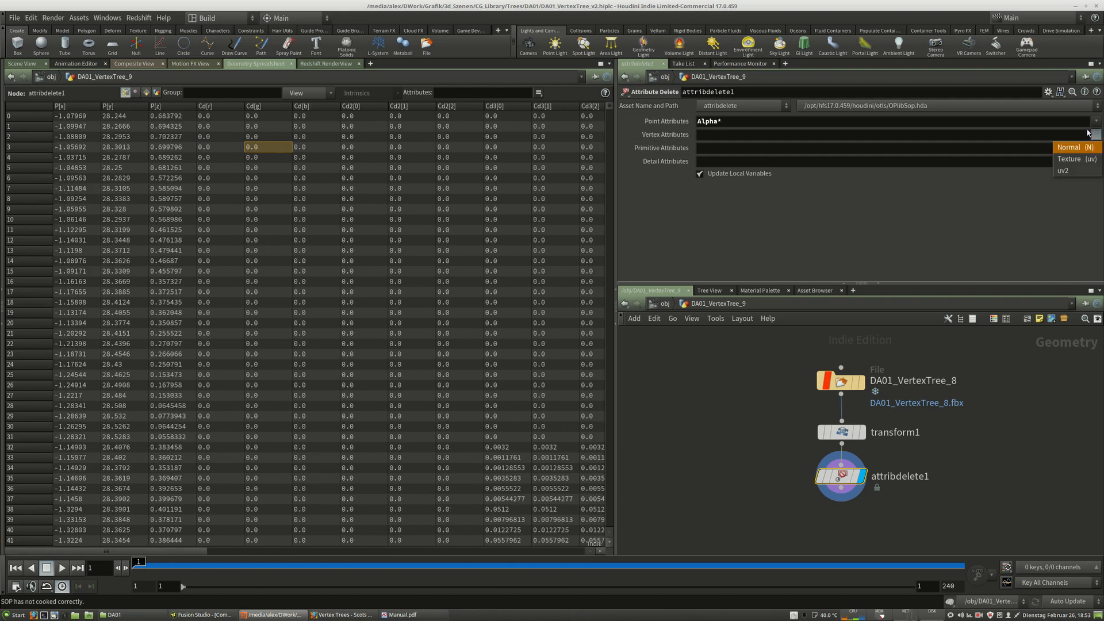
{"action": "left_click", "coordinate": [1065, 172]}
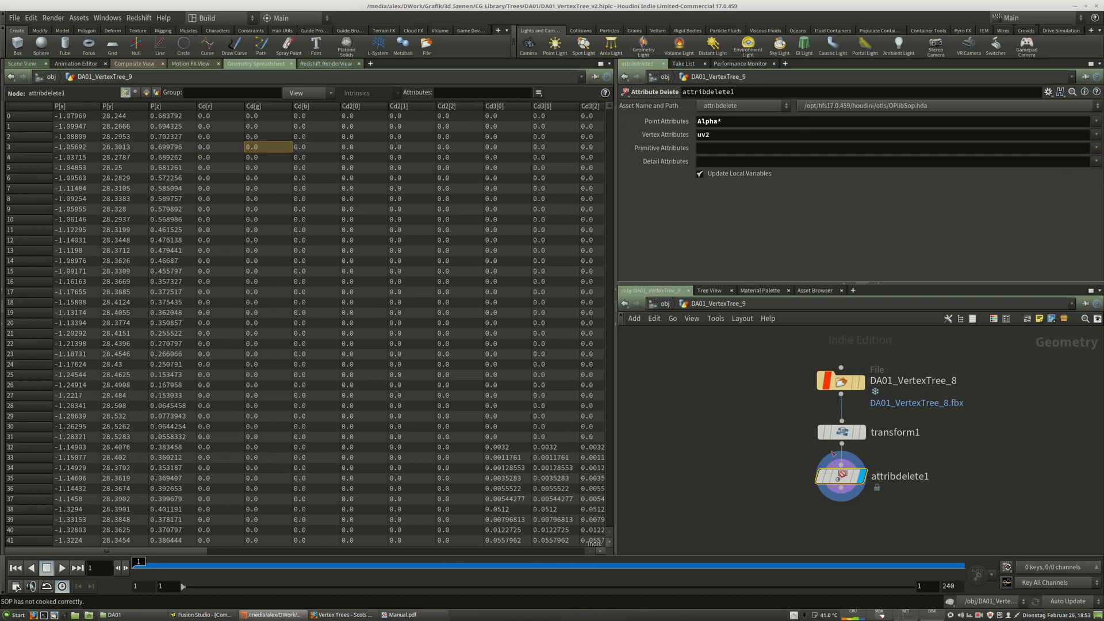
{"action": "double_click", "coordinate": [699, 134]}
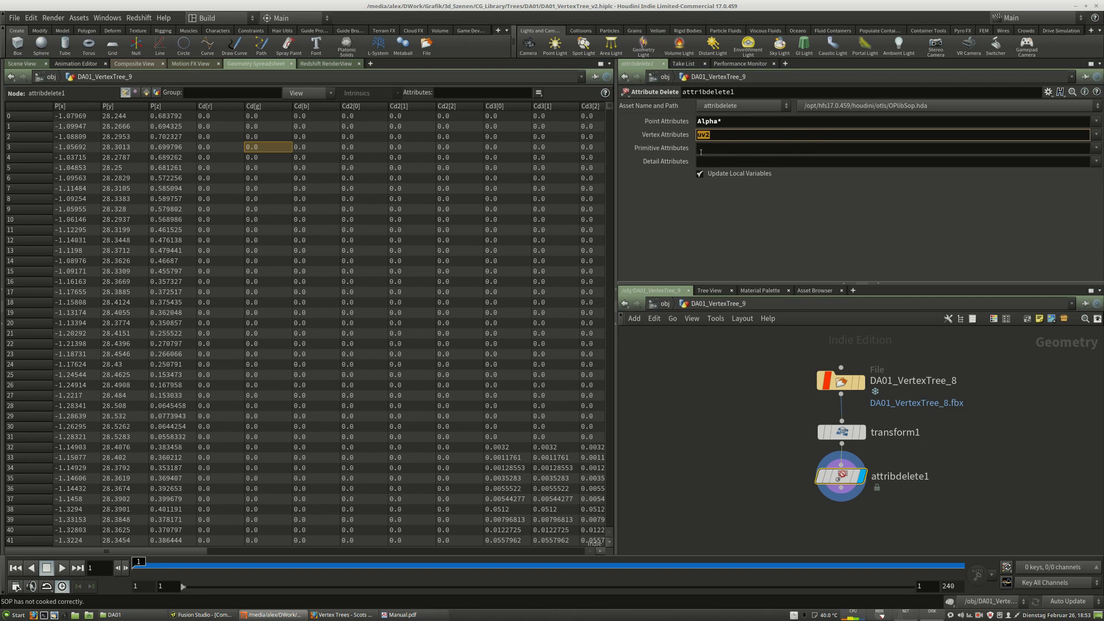
{"action": "left_click", "coordinate": [1098, 151]}
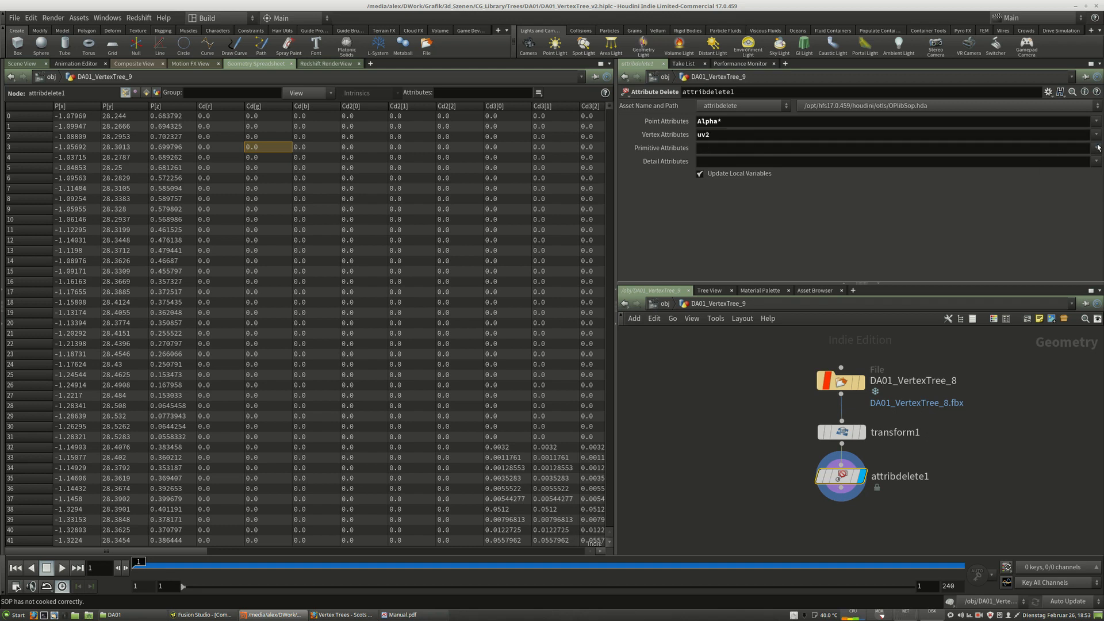
{"action": "left_click", "coordinate": [789, 535]}
{"action": "middle_click_drag", "start_coordinate": [789, 535], "coordinate": [755, 522]}
{"action": "key", "text": "Tab"}
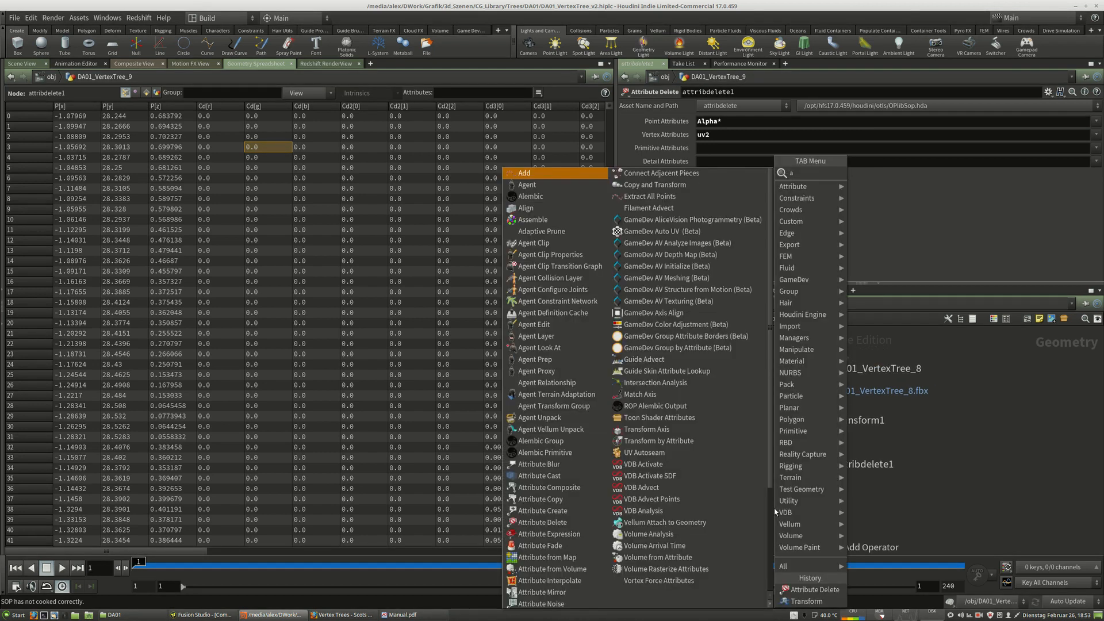
{"action": "type", "text": "at"}
{"action": "key", "text": "Escape"}
Add a ROP Geometry Output node and connect it below attribdelete1.
{"action": "key", "text": "Tab"}
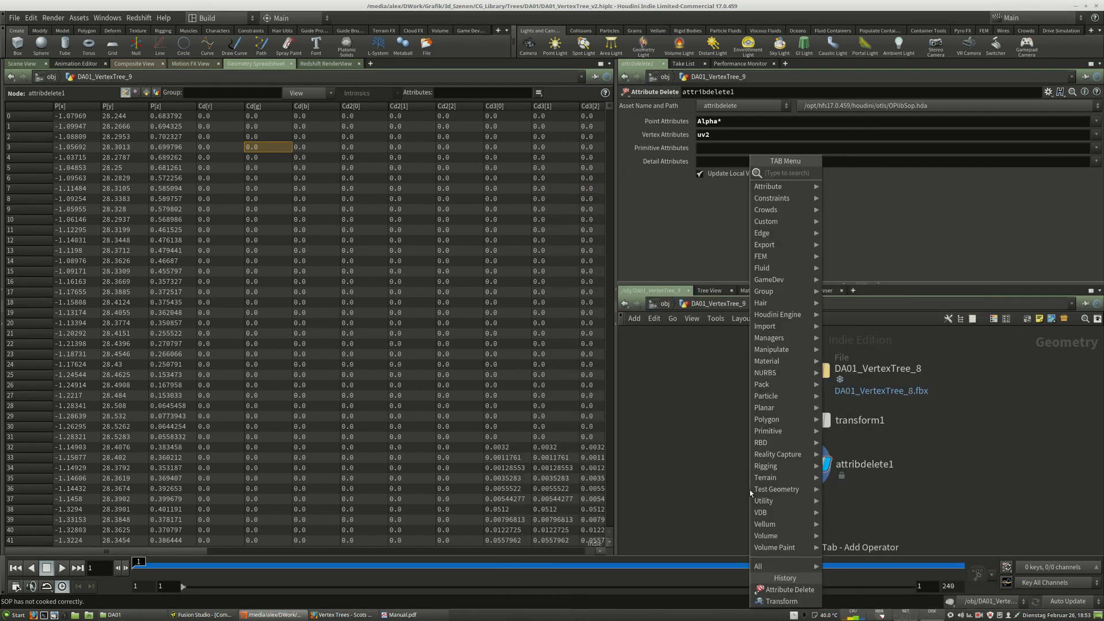
{"action": "type", "text": "rop"}
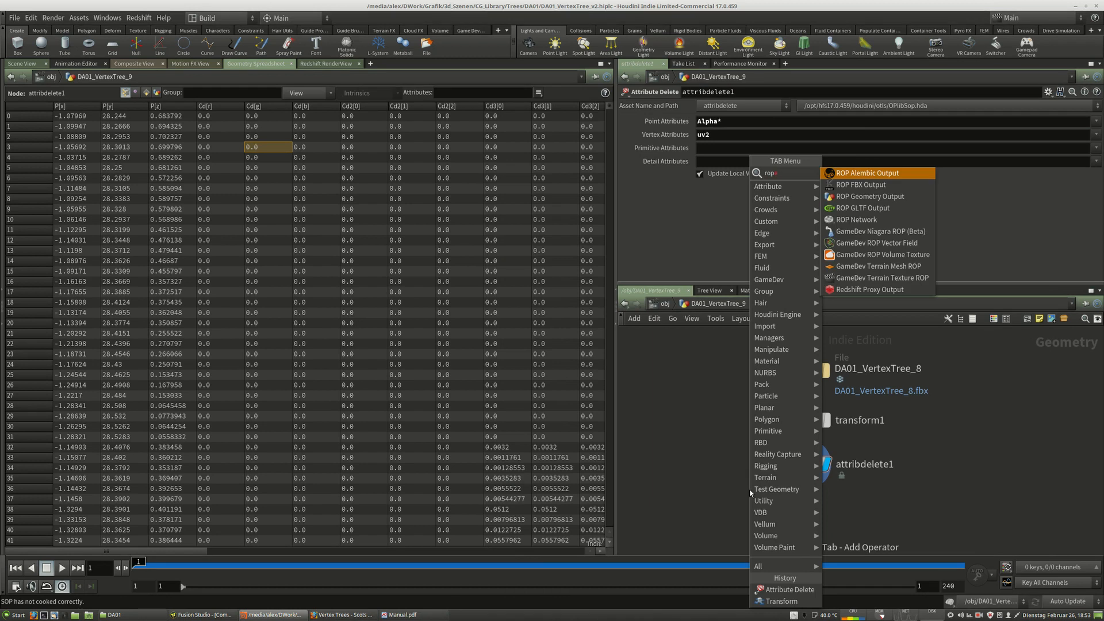
{"action": "left_click", "coordinate": [870, 196]}
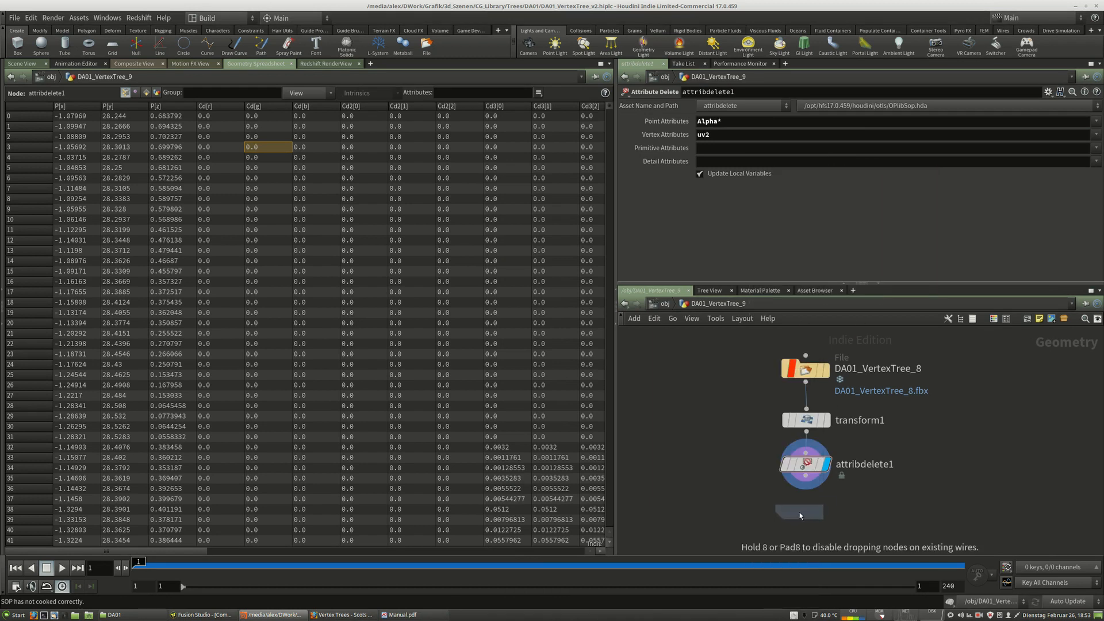
{"action": "left_click", "coordinate": [801, 515]}
{"action": "left_click_drag", "start_coordinate": [801, 513], "coordinate": [804, 516]}
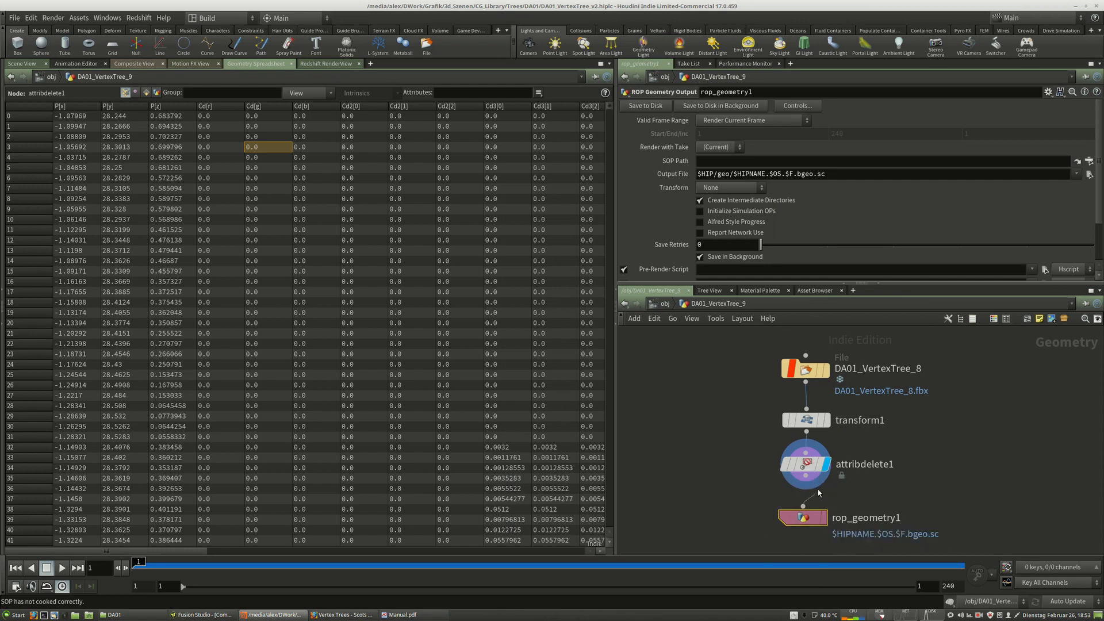
{"action": "left_click_drag", "start_coordinate": [806, 476], "coordinate": [809, 518]}
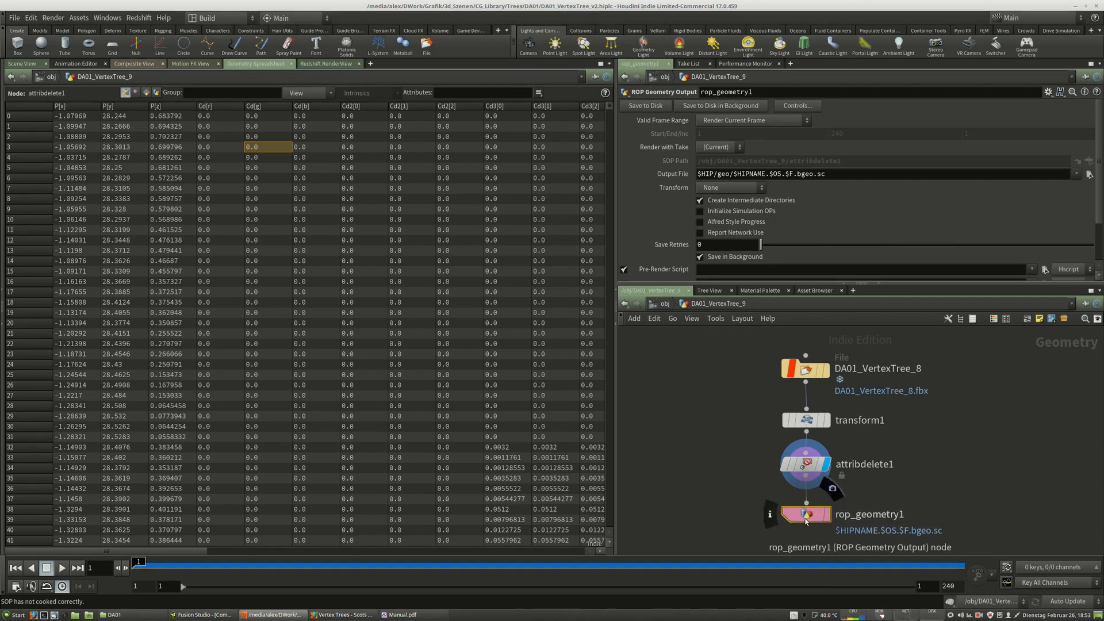
{"action": "mouse_move", "coordinate": [817, 375]}
{"action": "left_click_drag", "start_coordinate": [804, 371], "coordinate": [805, 371]}
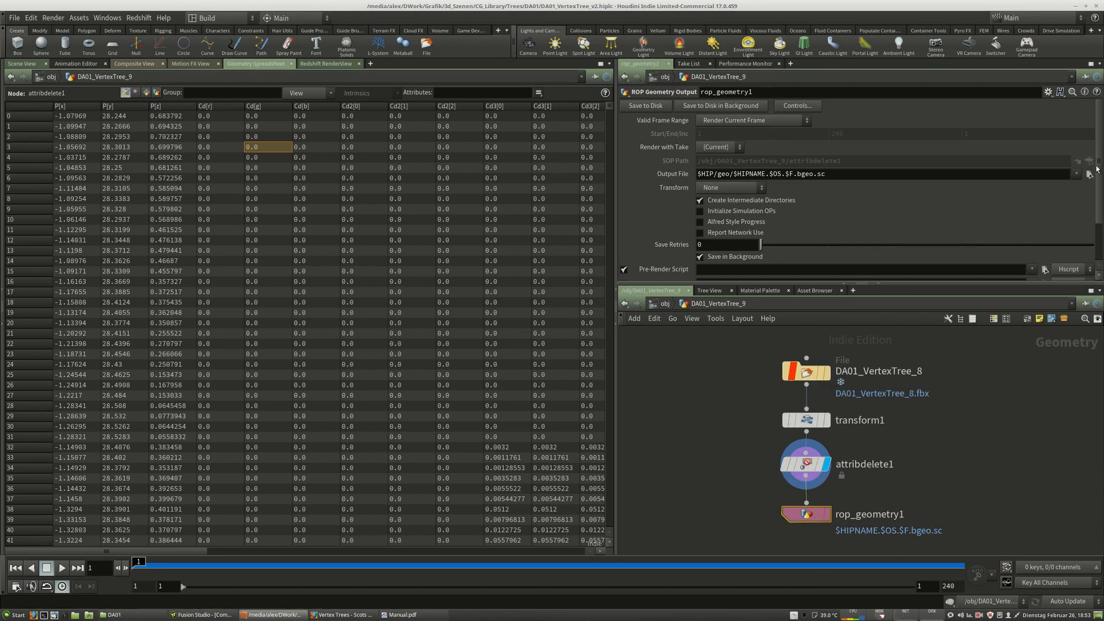
Choose DA01_VertexTree_1.bgeo in the DA01 trees library folder as the ROP Geometry Output's output file.
{"action": "left_click", "coordinate": [1089, 174]}
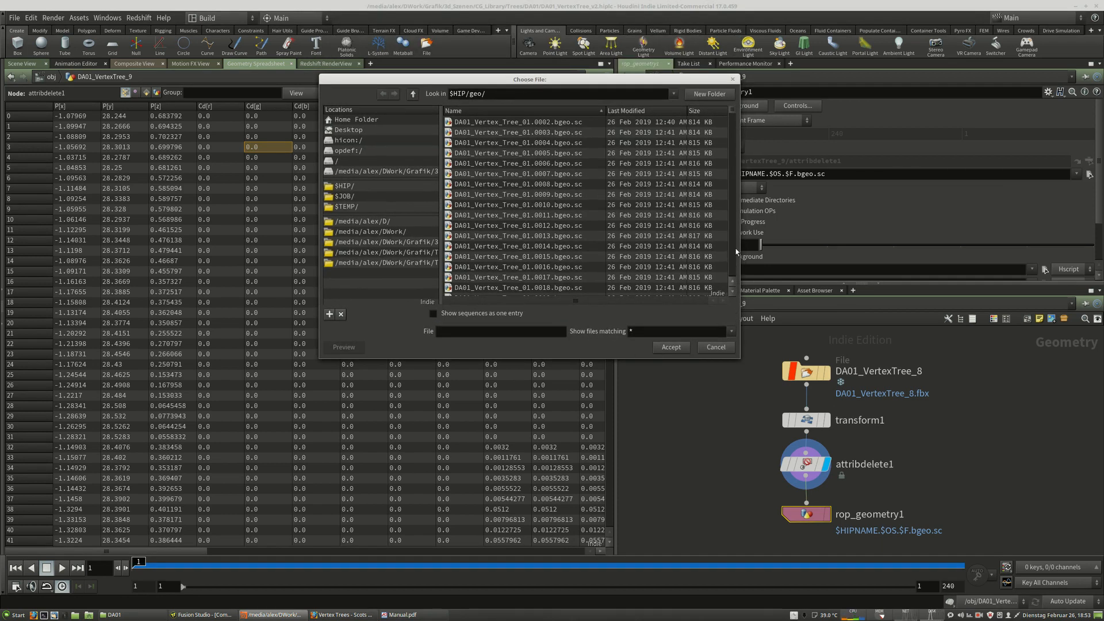
{"action": "left_click", "coordinate": [372, 234]}
{"action": "double_click", "coordinate": [487, 132]}
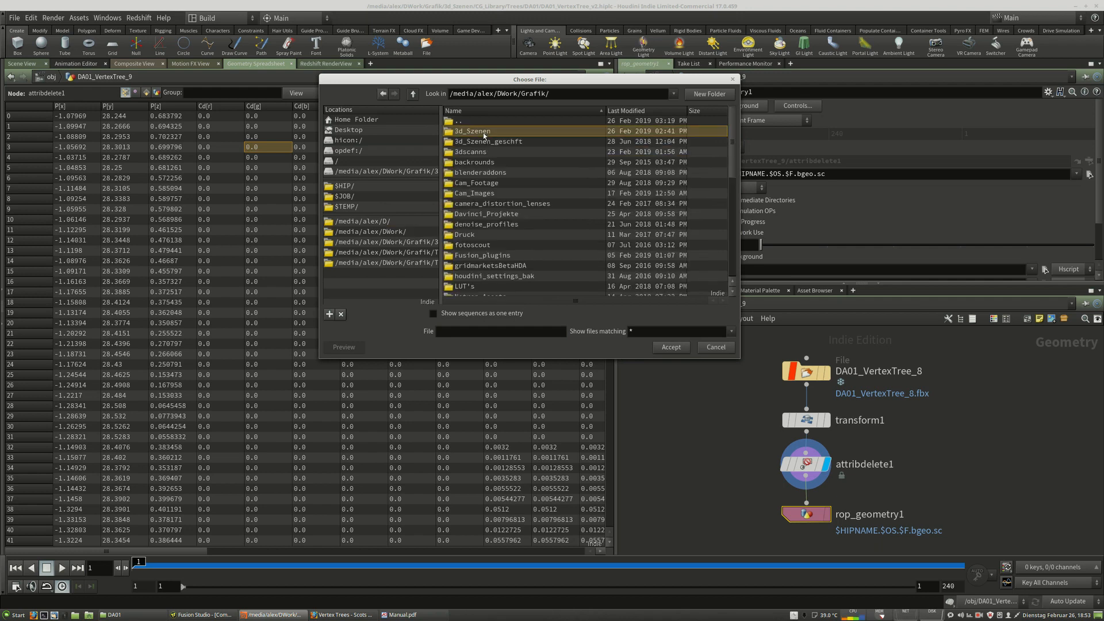
{"action": "double_click", "coordinate": [485, 133]}
{"action": "double_click", "coordinate": [483, 233]}
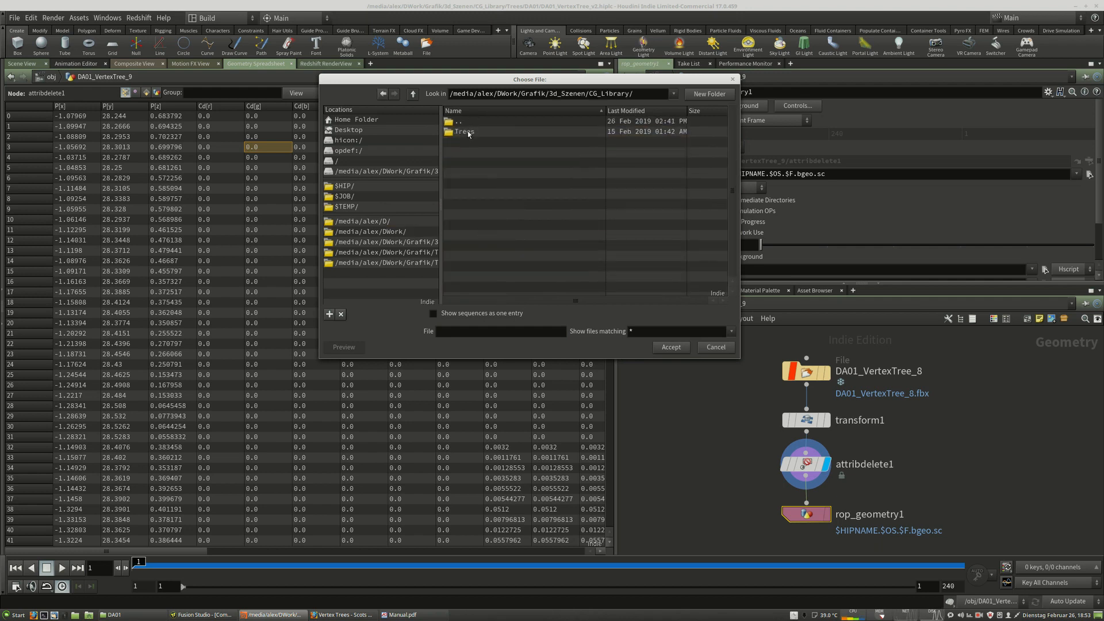
{"action": "double_click", "coordinate": [466, 132]}
{"action": "double_click", "coordinate": [486, 141]}
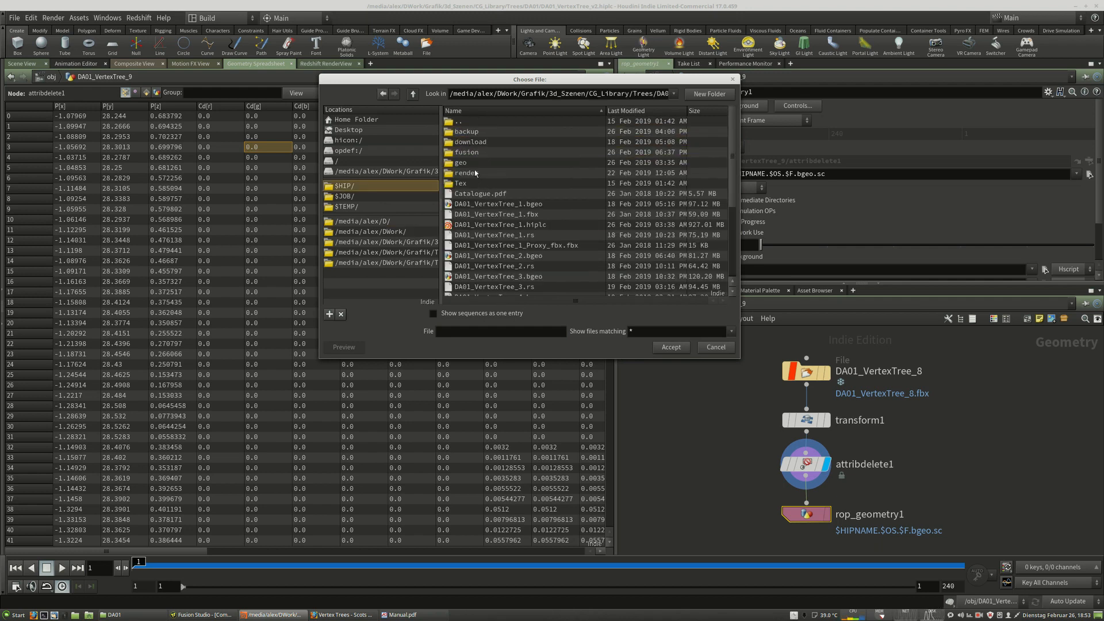
{"action": "scroll", "coordinate": [519, 272], "scroll_direction": "down", "scroll_amount": 2}
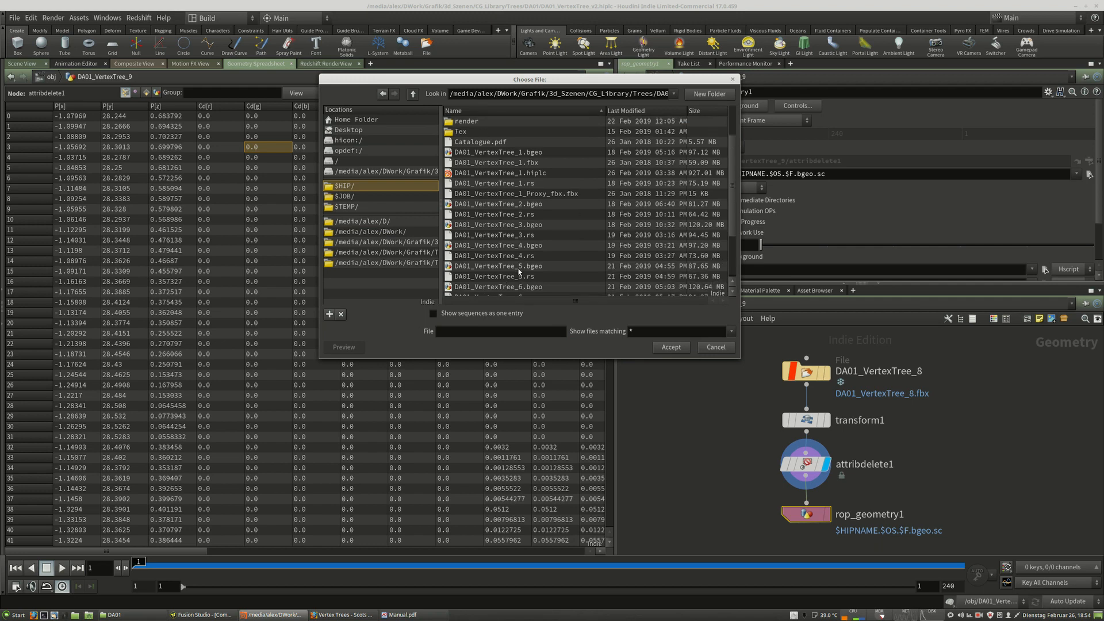
{"action": "scroll", "coordinate": [519, 272], "scroll_direction": "up", "scroll_amount": 2}
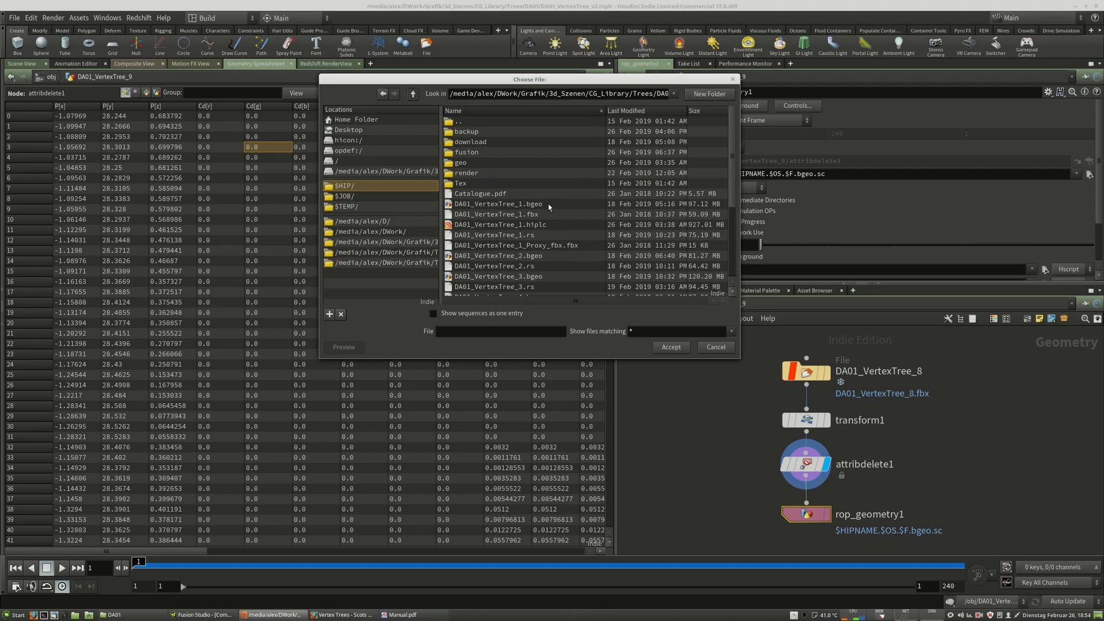
{"action": "left_click", "coordinate": [506, 204]}
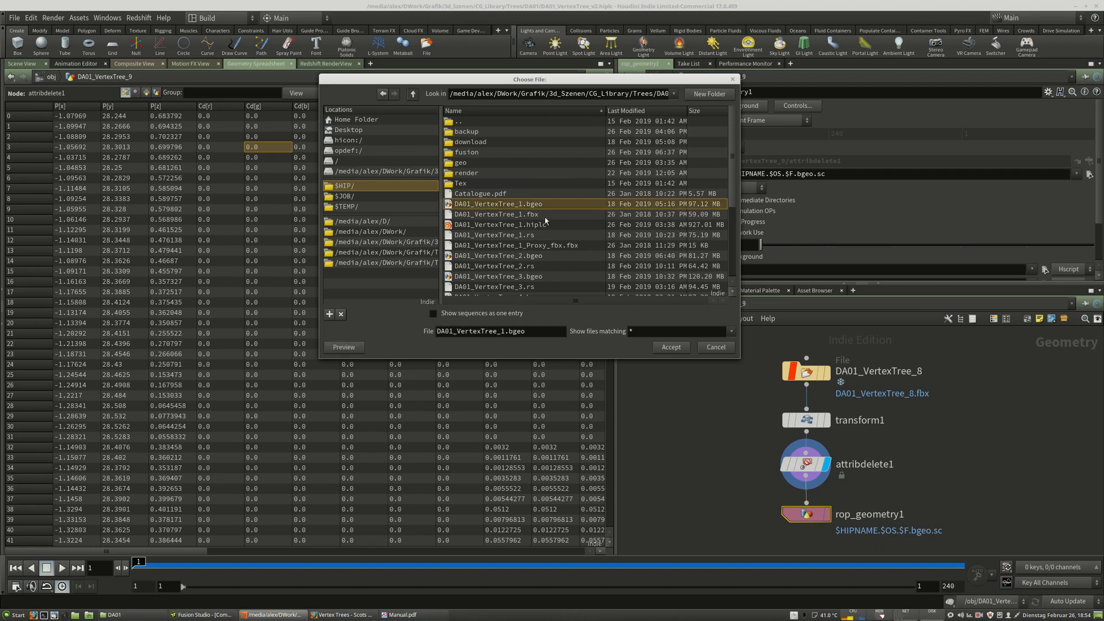
{"action": "left_click", "coordinate": [670, 348]}
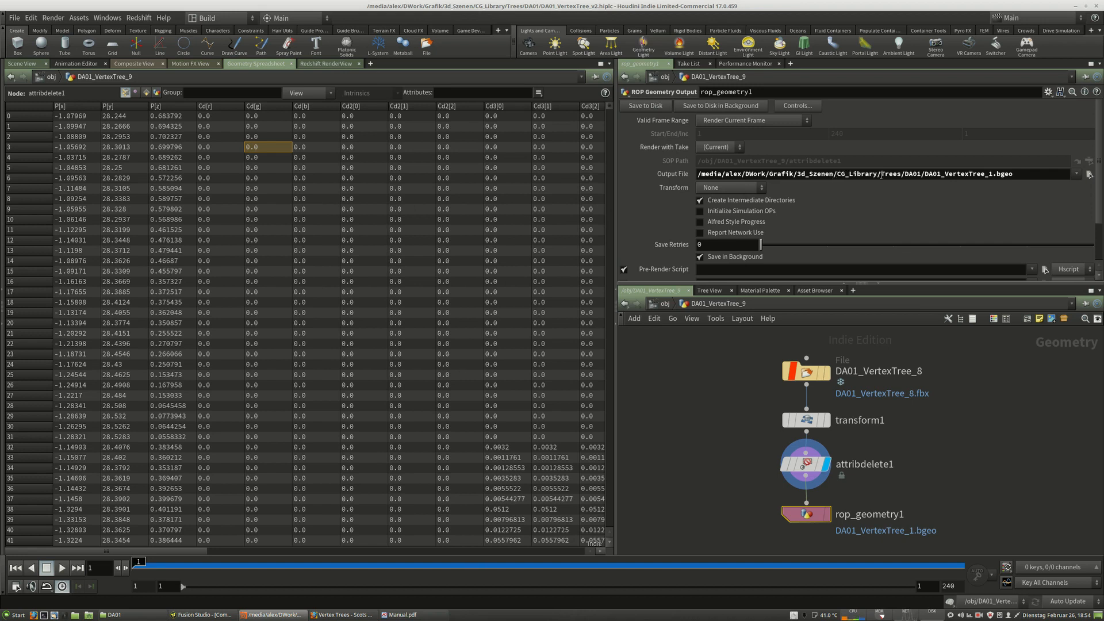
Replace the output file's directory with $HIP so the path reads $HIP/DA01_VertexTree_1.bgeo.
{"action": "left_click_drag", "start_coordinate": [879, 175], "coordinate": [477, 179]}
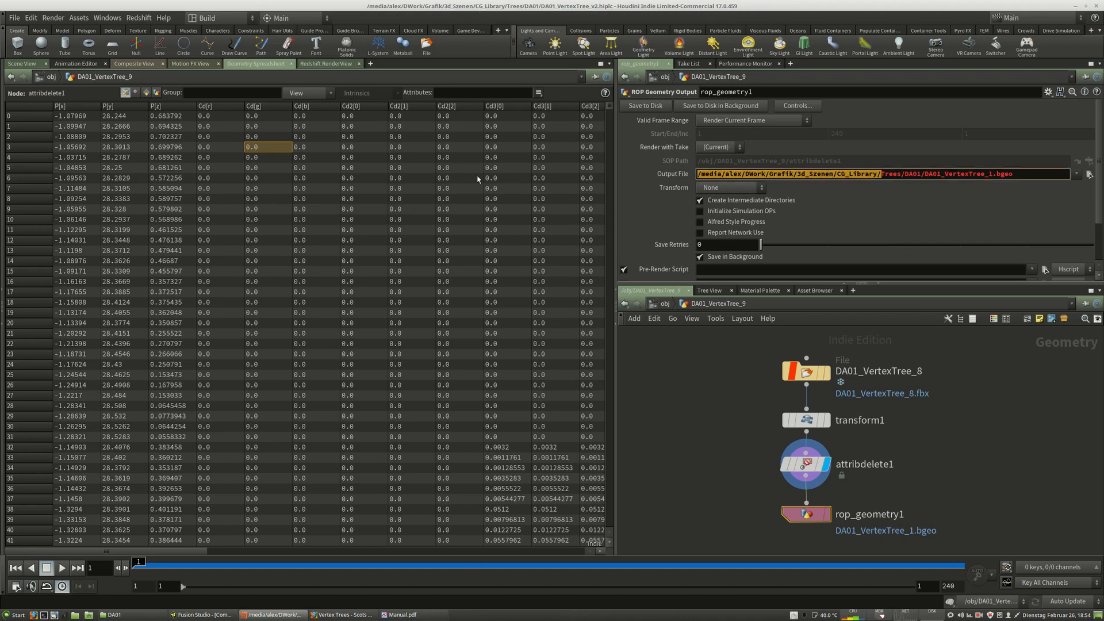
{"action": "type", "text": "$HIP/"}
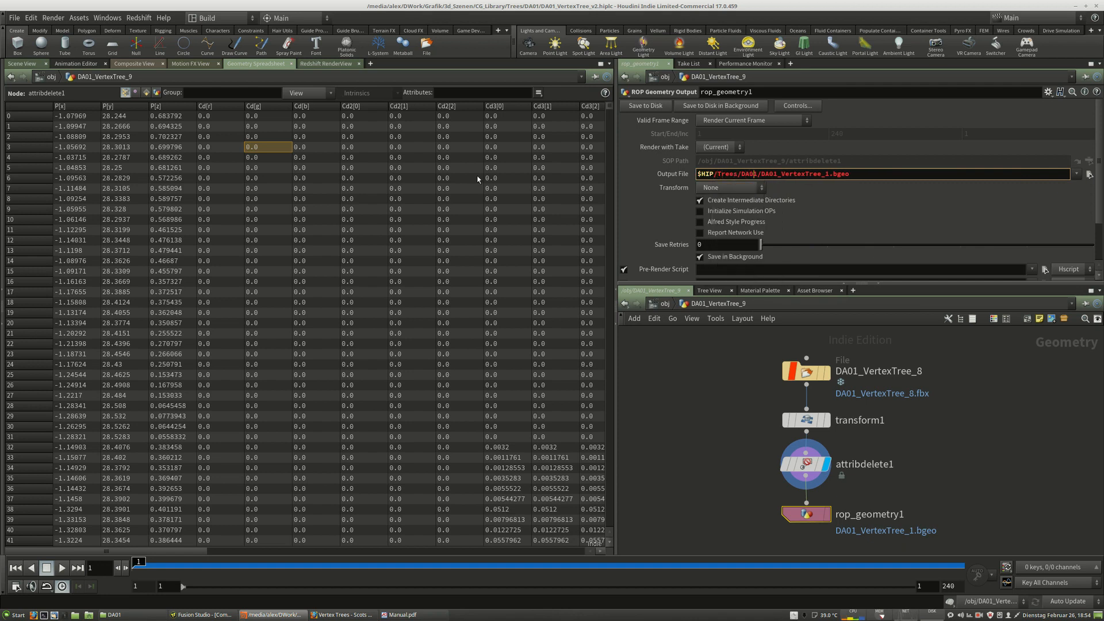
{"action": "key", "text": "BackSpace"}
{"action": "key", "text": "BackSpace"}
{"action": "key", "text": "BackSpace"}
{"action": "key", "text": "BackSpace"}
{"action": "key", "text": "BackSpace"}
{"action": "key", "text": "BackSpace"}
{"action": "key", "text": "BackSpace"}
{"action": "key", "text": "BackSpace"}
{"action": "key", "text": "BackSpace"}
{"action": "key", "text": "BackSpace"}
{"action": "key", "text": "BackSpace"}
{"action": "key", "text": "BackSpace"}
{"action": "key", "text": "BackSpace"}
{"action": "key", "text": "BackSpace"}
{"action": "key", "text": "BackSpace"}
{"action": "type", "text": "$HIP"}
{"action": "key", "text": "Return"}
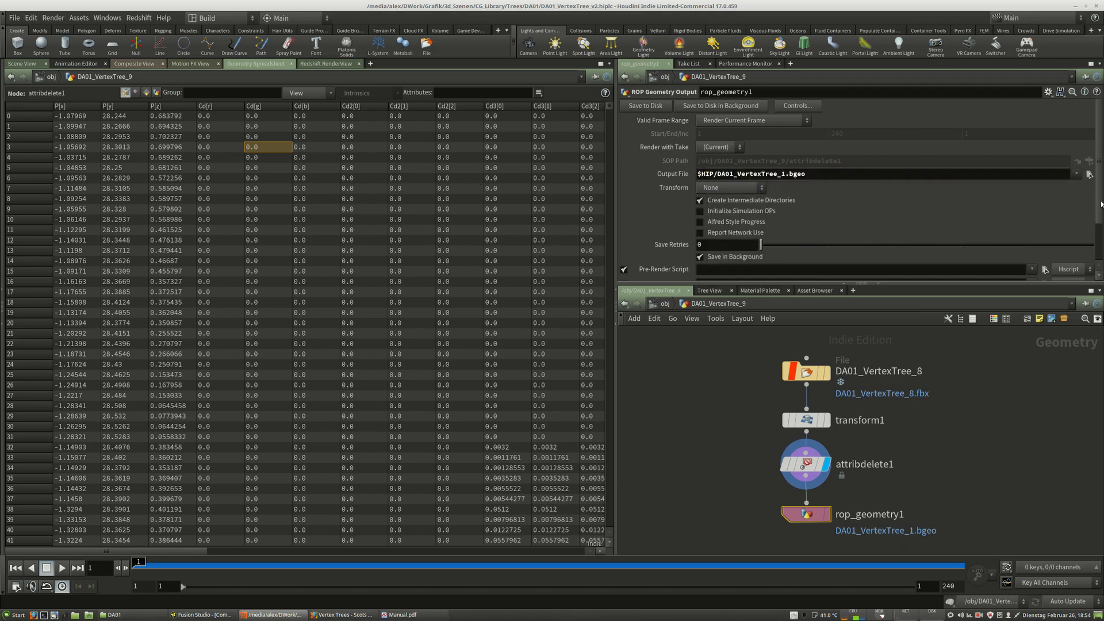
{"action": "left_click", "coordinate": [1089, 174]}
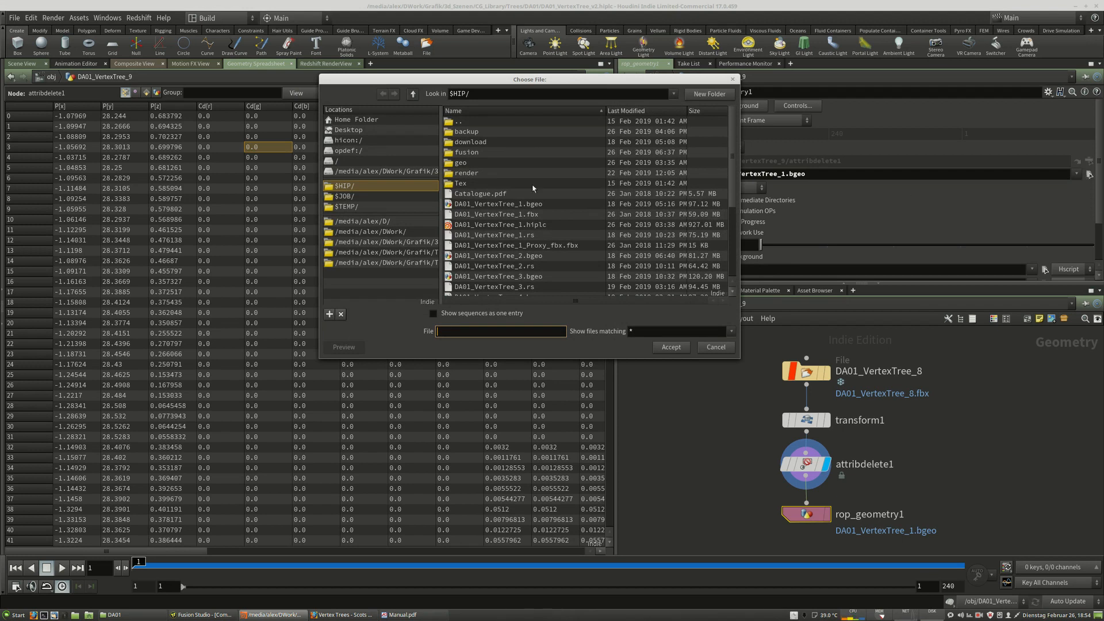
{"action": "left_click", "coordinate": [716, 347]}
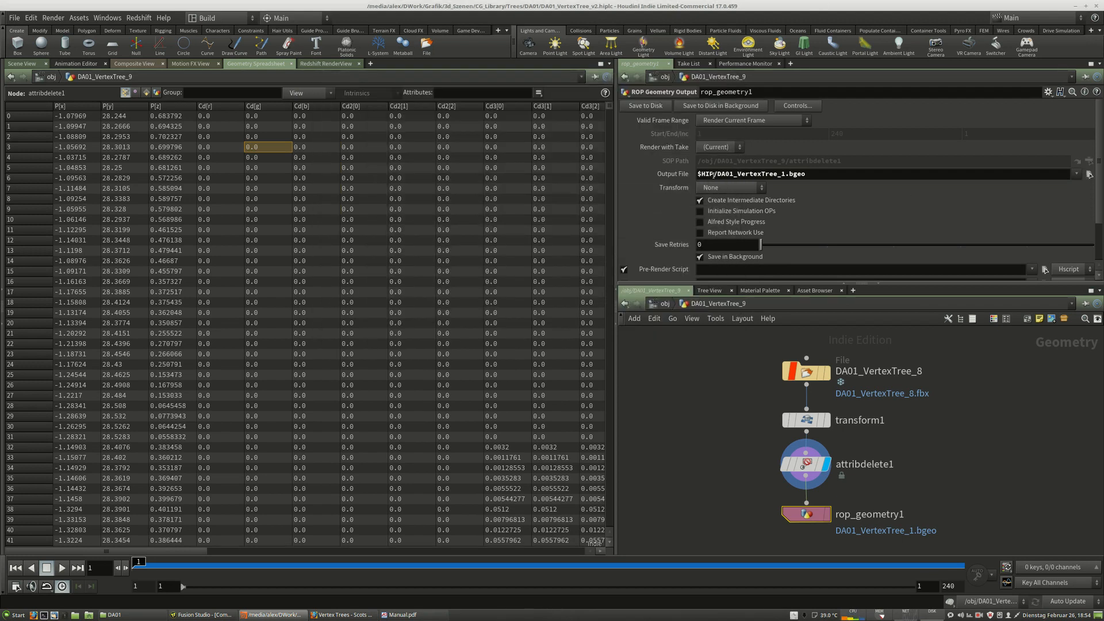
{"action": "left_click_drag", "start_coordinate": [713, 175], "coordinate": [677, 172]}
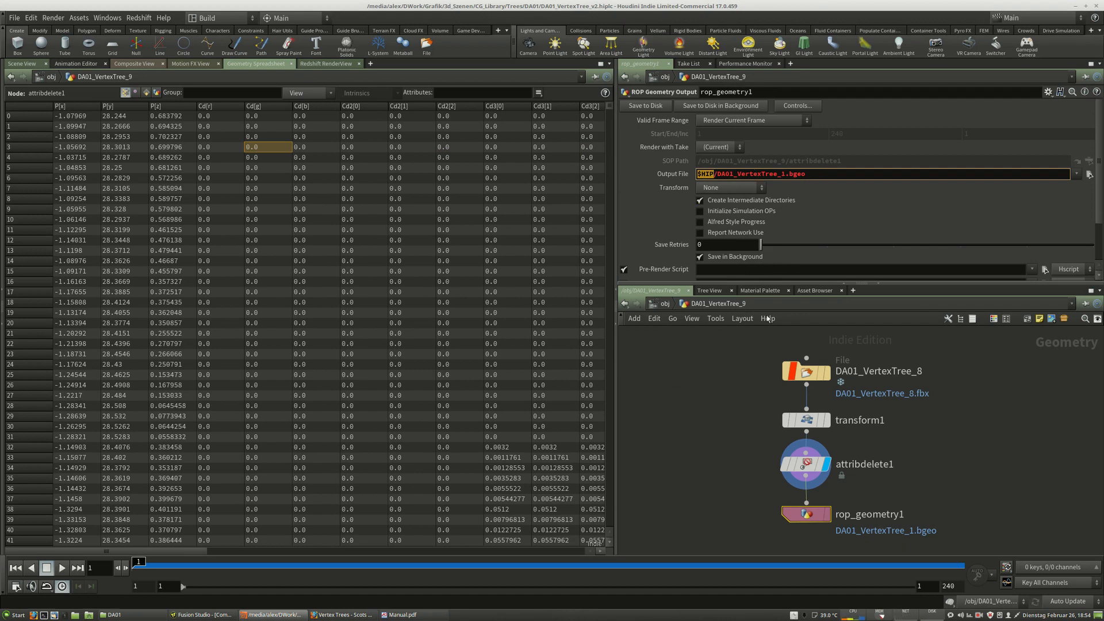
{"action": "left_click_drag", "start_coordinate": [806, 521], "coordinate": [804, 525]}
{"action": "middle_click_drag", "start_coordinate": [944, 501], "coordinate": [937, 493]}
{"action": "left_click_drag", "start_coordinate": [802, 461], "coordinate": [801, 458]}
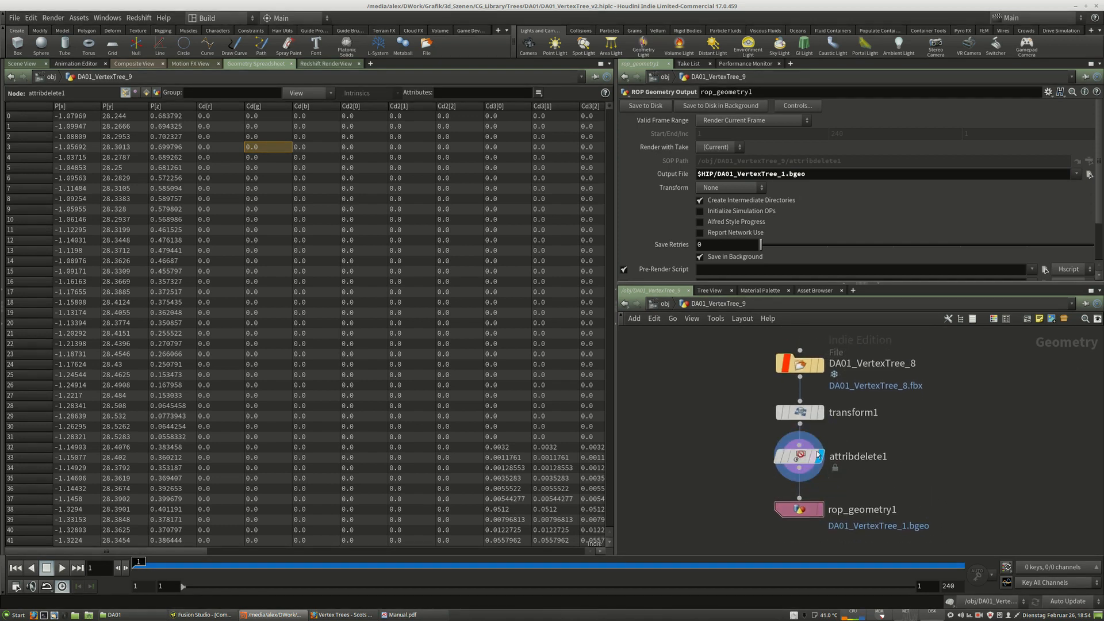
{"action": "middle_click_drag", "start_coordinate": [931, 416], "coordinate": [915, 428]}
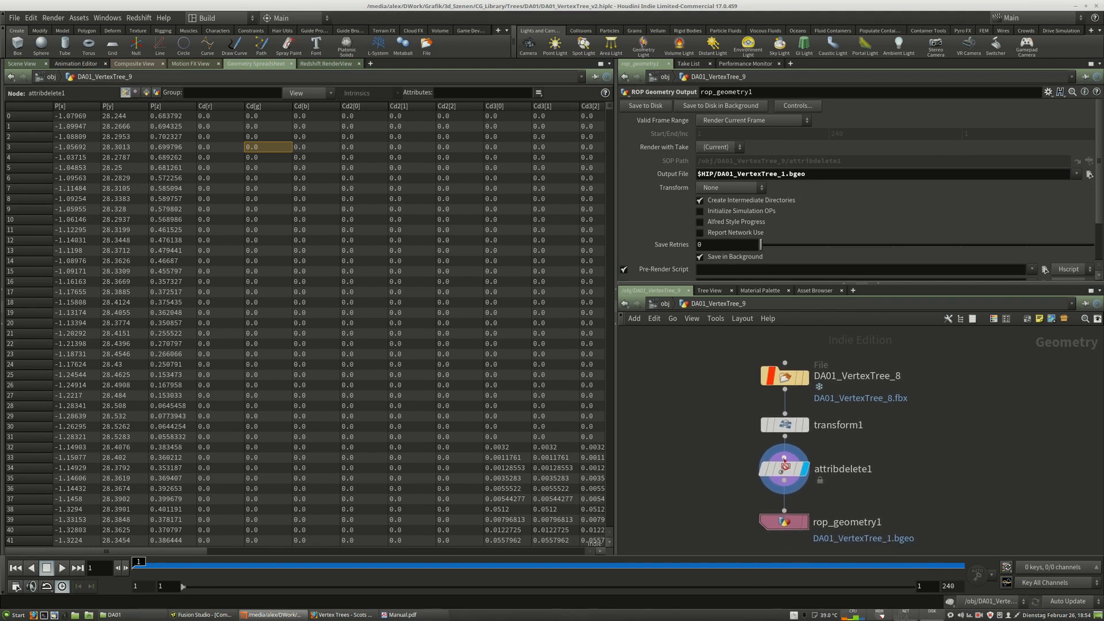
{"action": "middle_click_drag", "start_coordinate": [898, 483], "coordinate": [902, 475]}
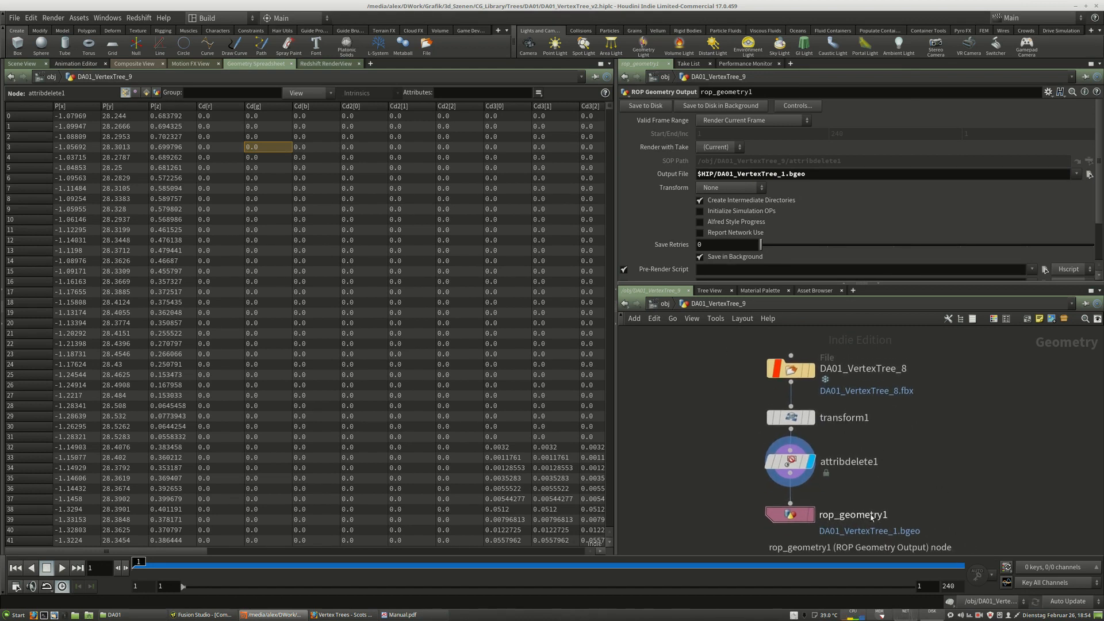
{"action": "middle_click_drag", "start_coordinate": [915, 475], "coordinate": [894, 475]}
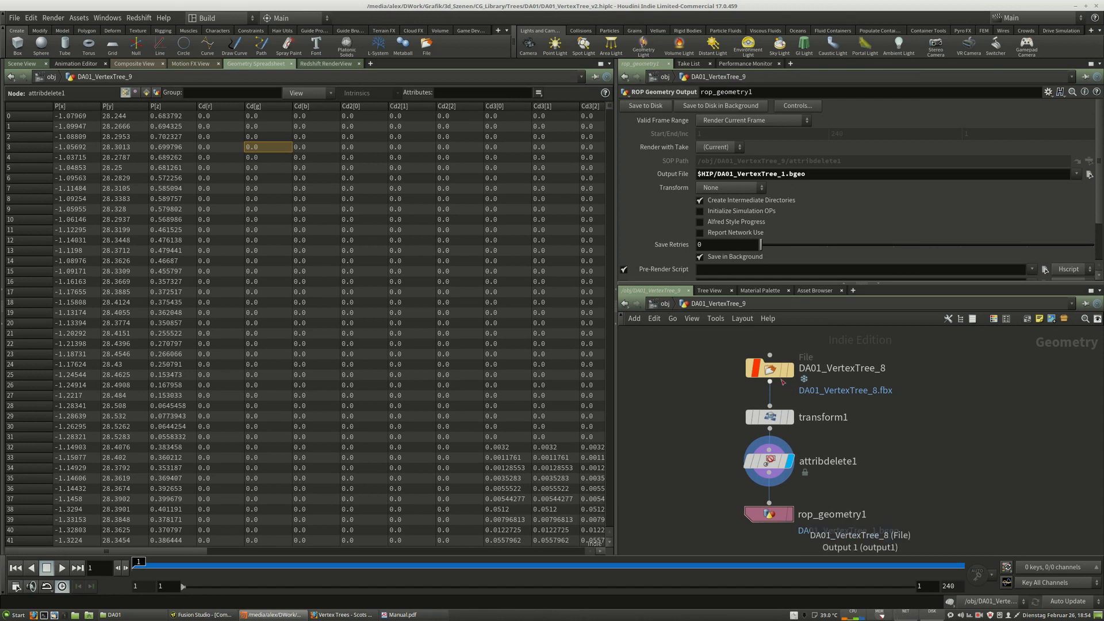
Examine the tree file names in the download folder's FBX files directory in the file manager.
{"action": "left_click", "coordinate": [771, 369]}
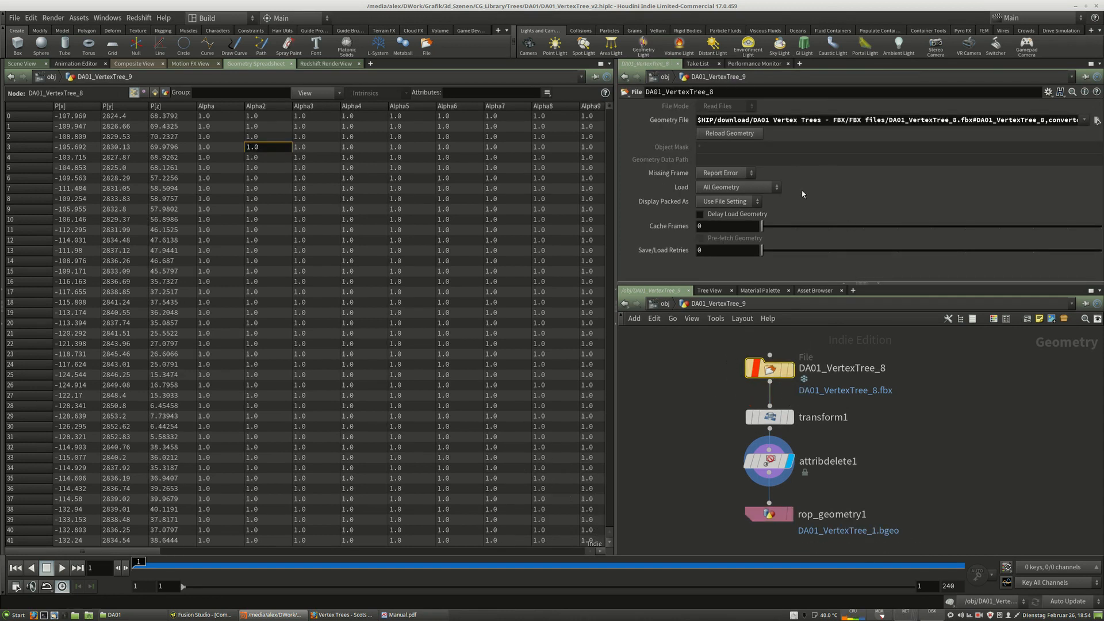
{"action": "left_click_drag", "start_coordinate": [856, 119], "coordinate": [1076, 122]}
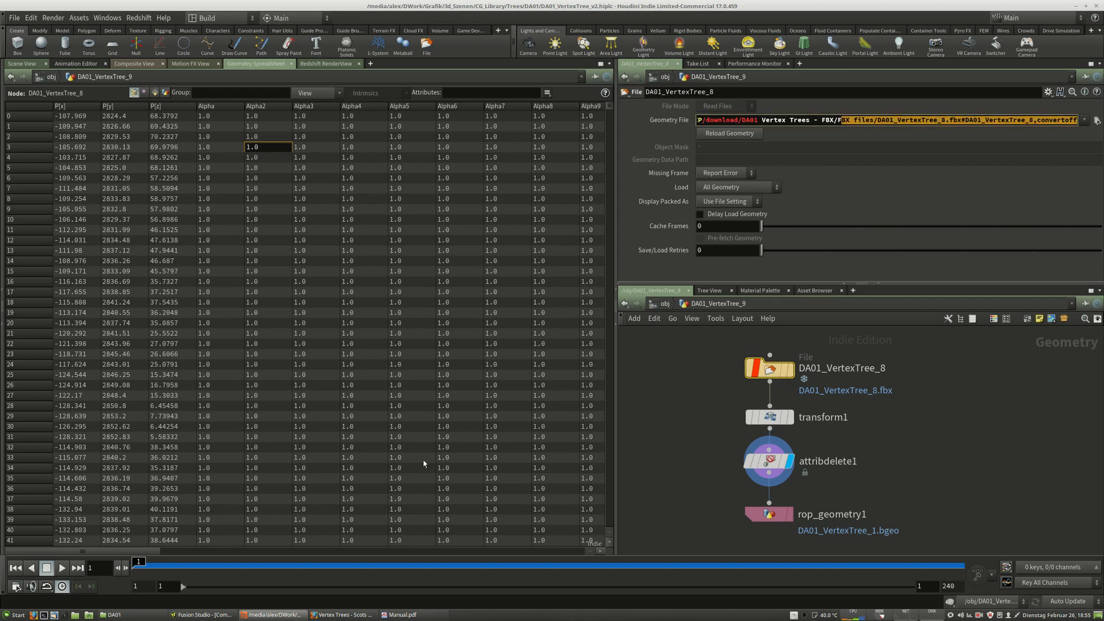
{"action": "left_click", "coordinate": [131, 615]}
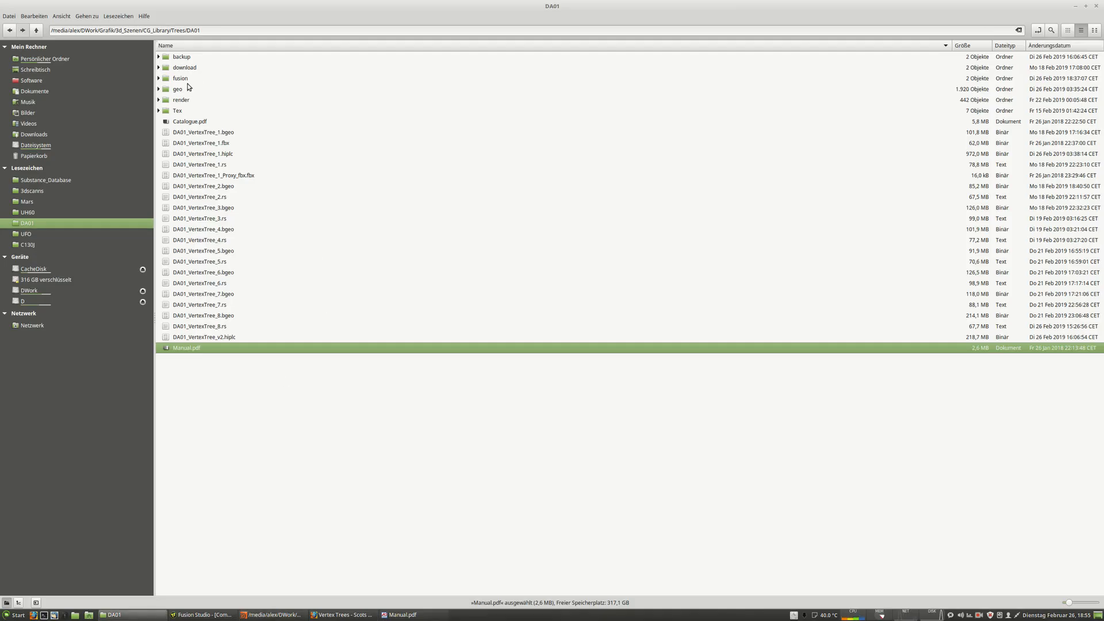
{"action": "double_click", "coordinate": [180, 65]}
{"action": "double_click", "coordinate": [193, 57]}
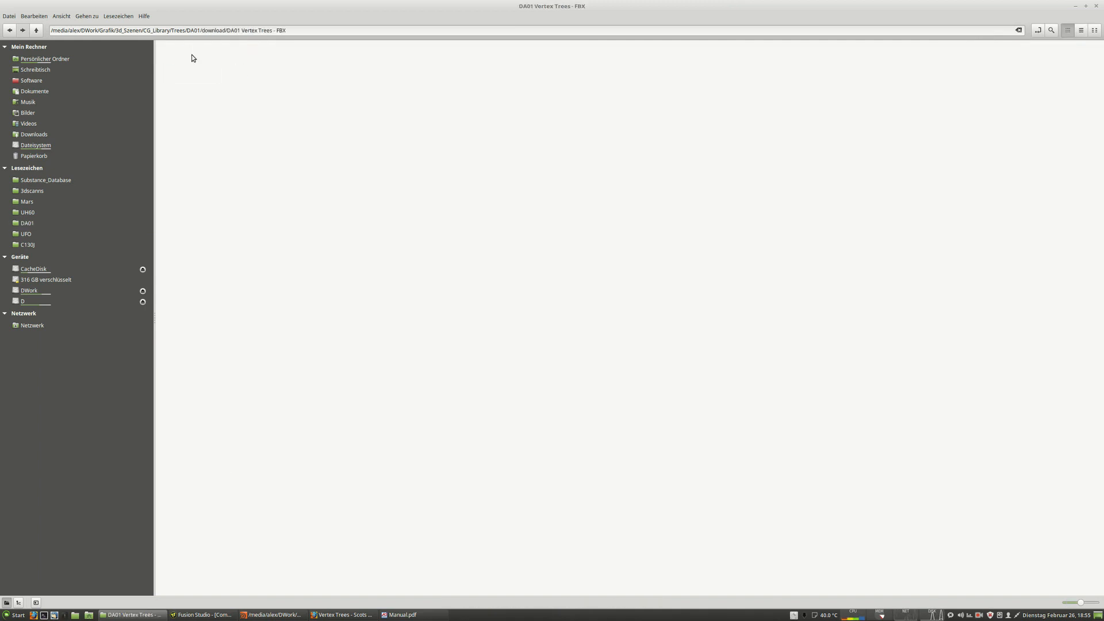
{"action": "double_click", "coordinate": [191, 56]}
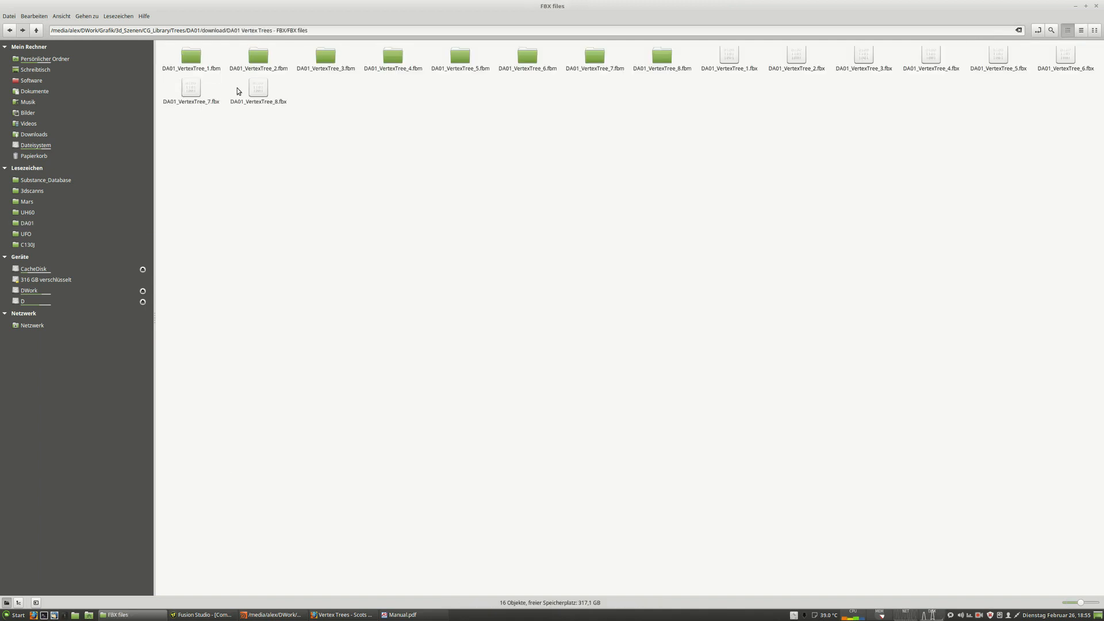
{"action": "left_click", "coordinate": [726, 55]}
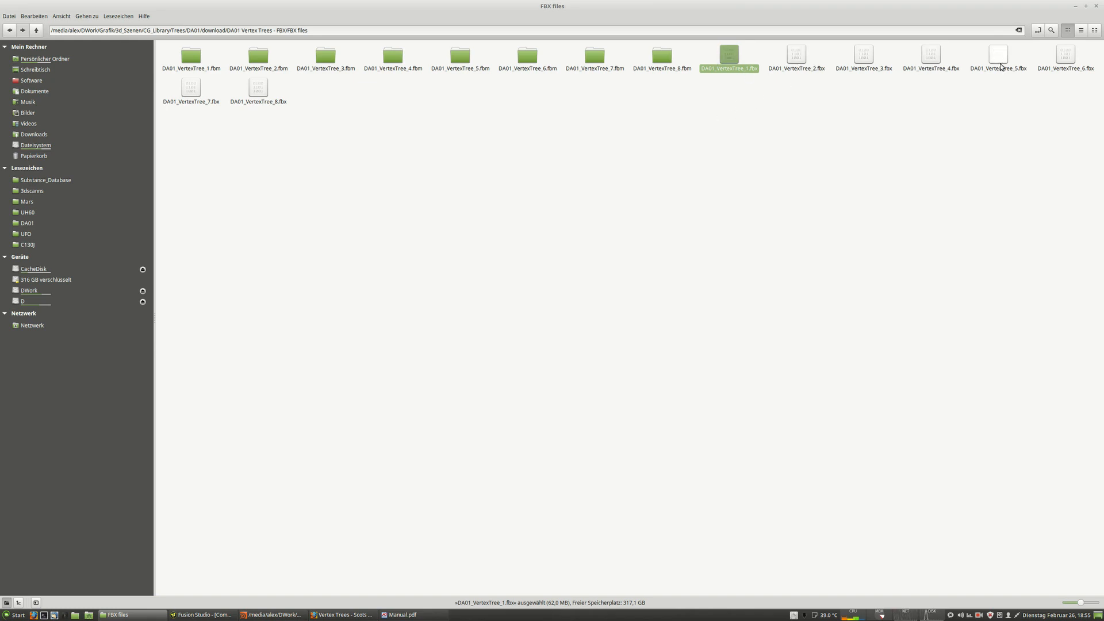
{"action": "left_click", "coordinate": [285, 615]}
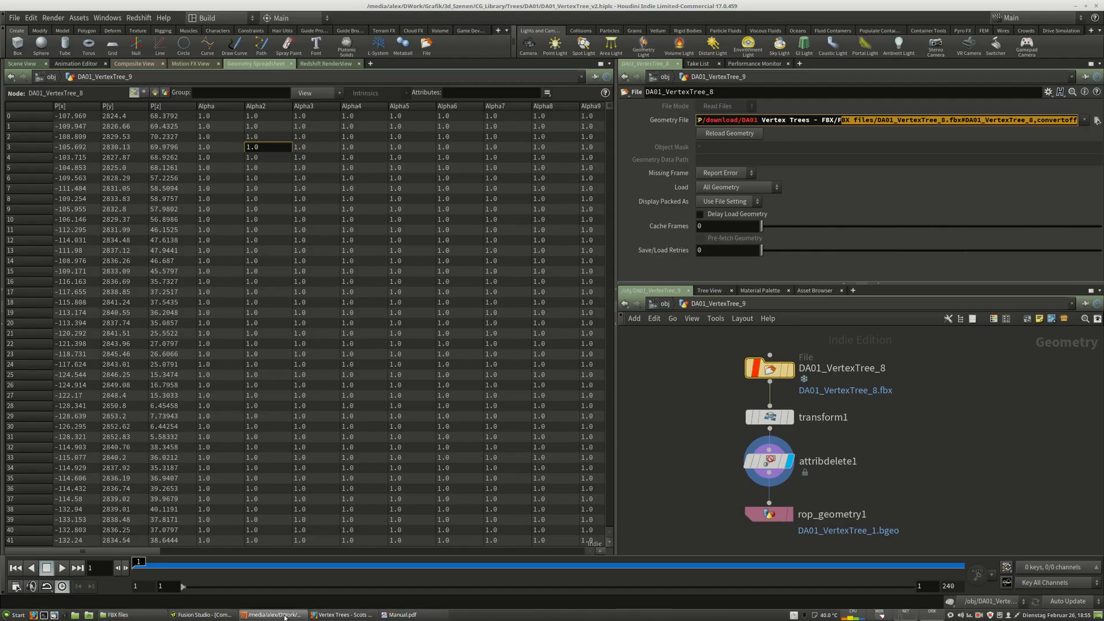
Set the File node's geometry file to DA01_VertexTree_1.fbx, including its object path name.
{"action": "left_click", "coordinate": [664, 303]}
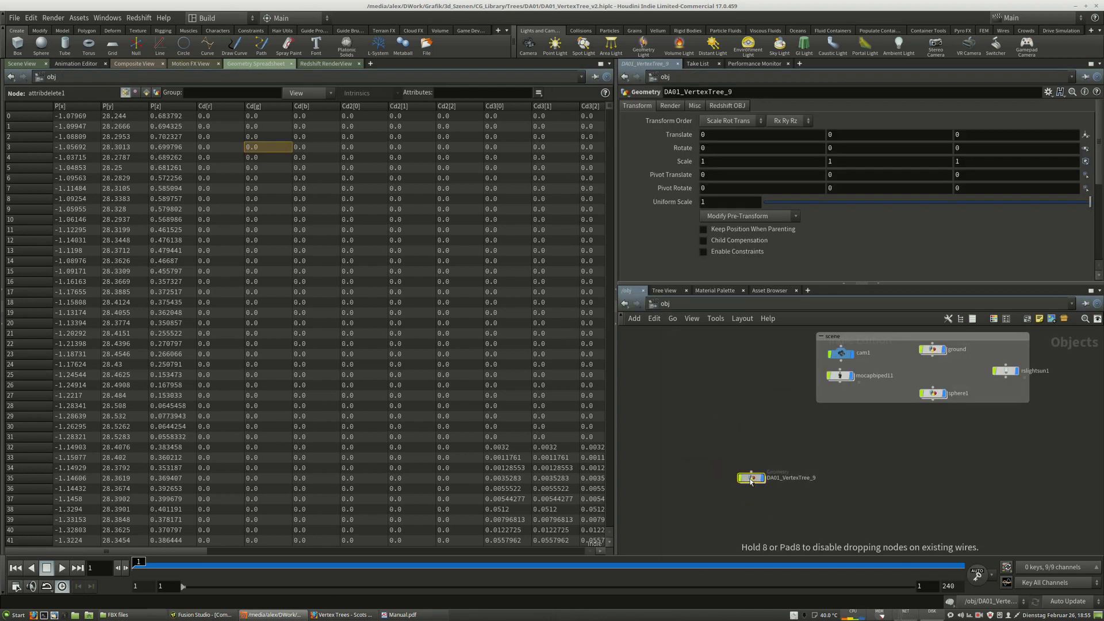
{"action": "double_click", "coordinate": [746, 469]}
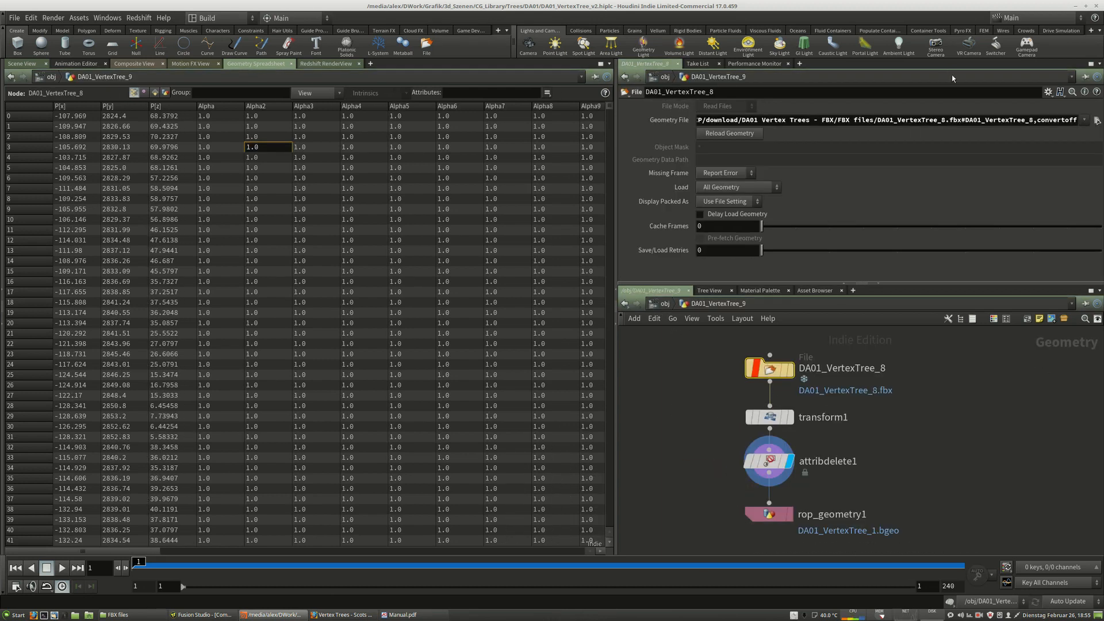
{"action": "left_click", "coordinate": [941, 122]}
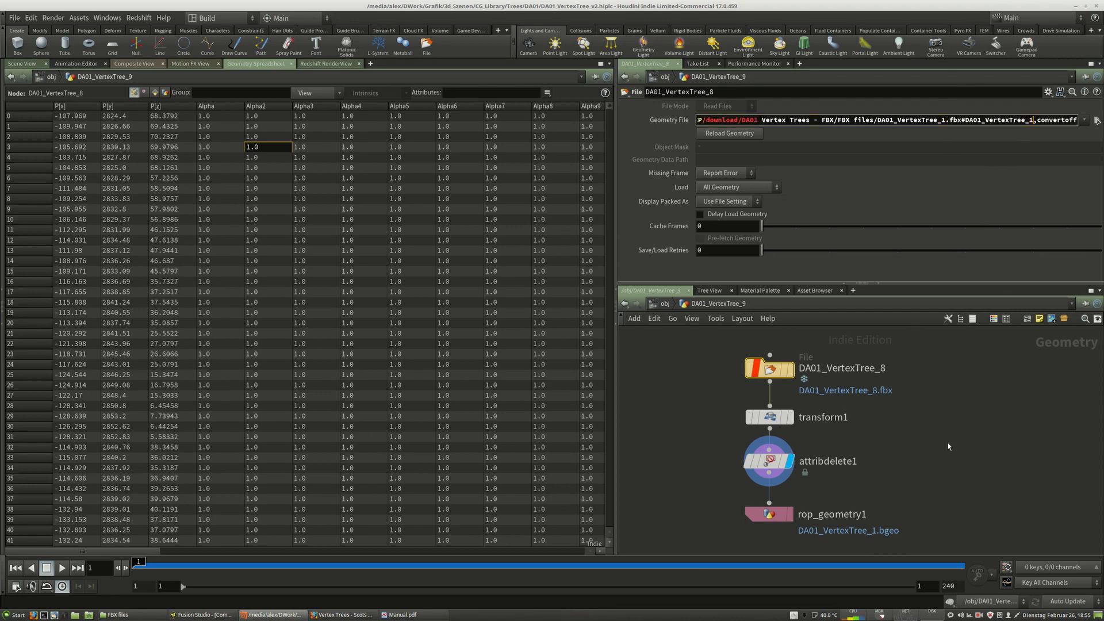
{"action": "key", "text": "Return"}
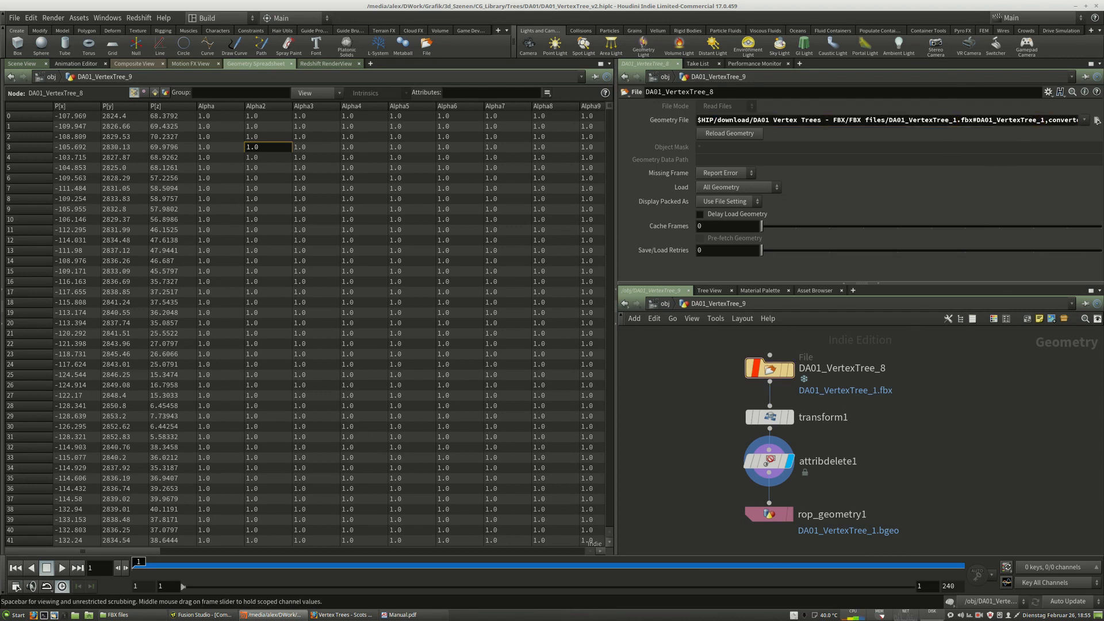
Switch to the scene view and unlock the File node, discarding its locked changes.
{"action": "left_click", "coordinate": [33, 64]}
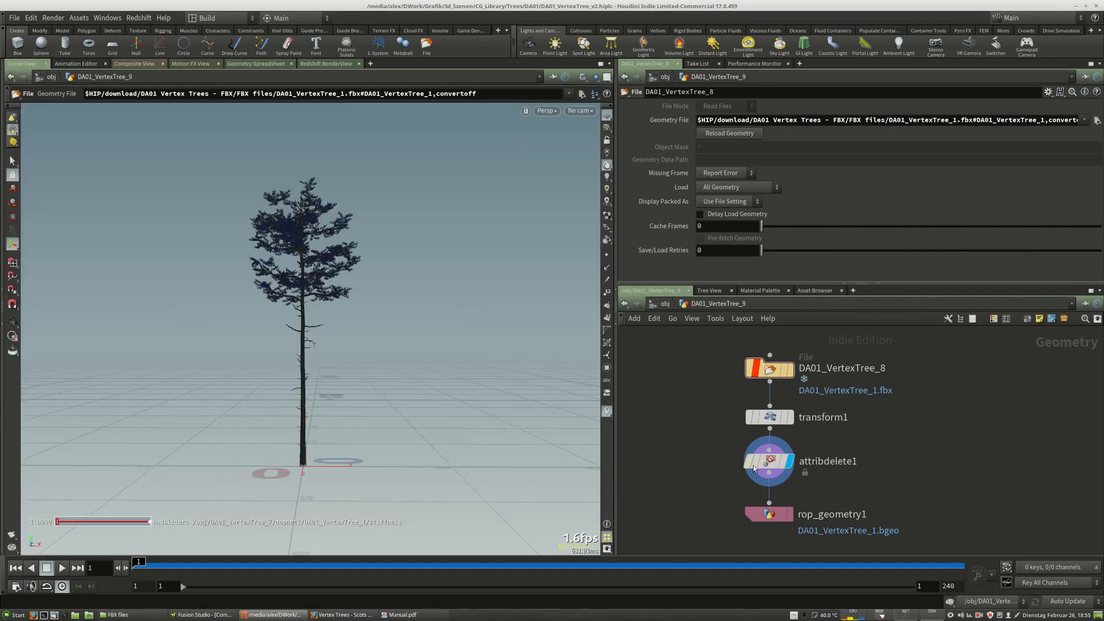
{"action": "left_click", "coordinate": [757, 371]}
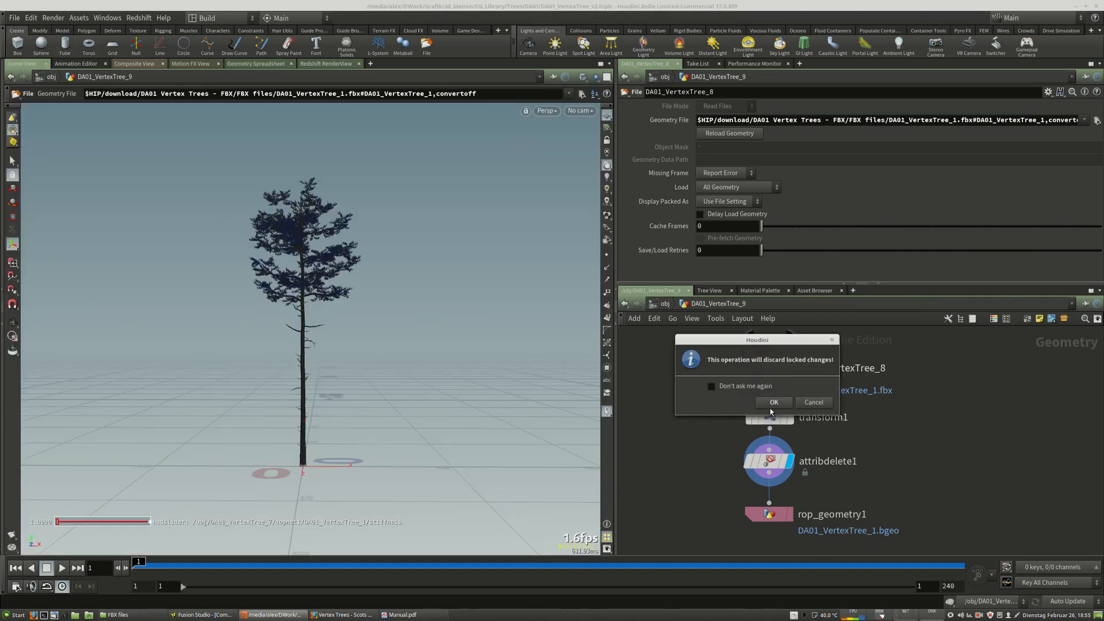
{"action": "left_click", "coordinate": [774, 404]}
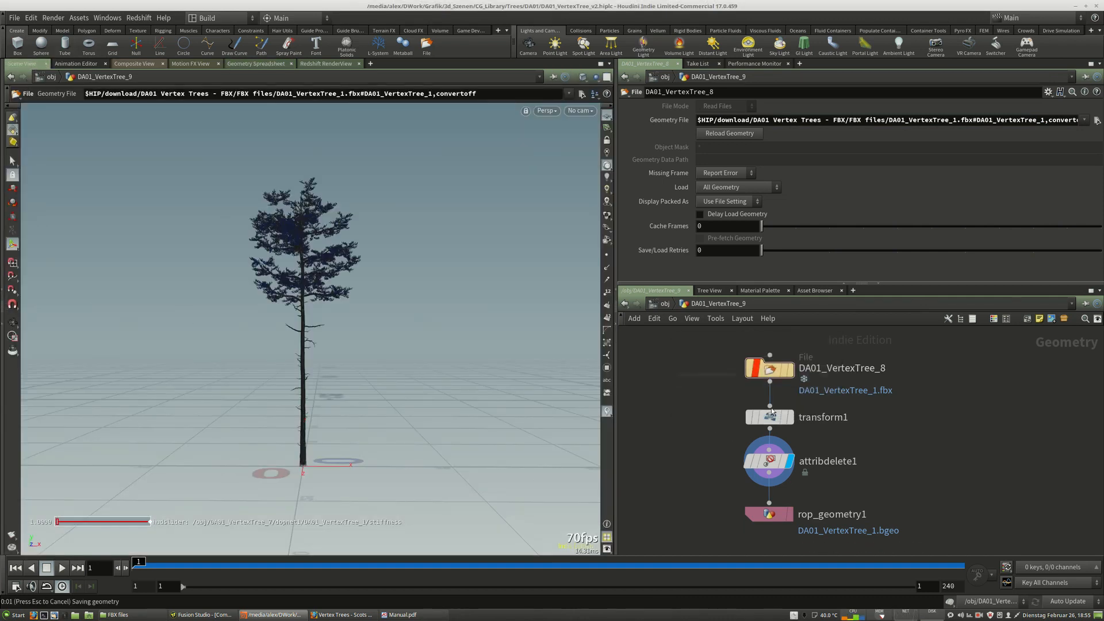
{"action": "left_click", "coordinate": [755, 369]}
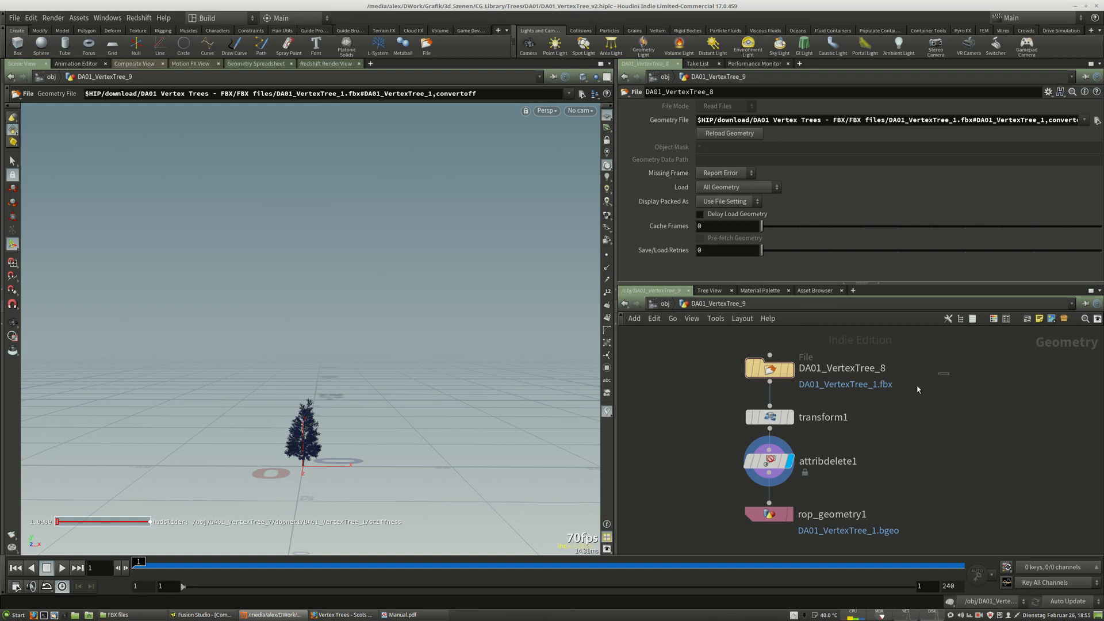
Go up to object level and delete the DA01_VertexTree_9 geometry object.
{"action": "key", "text": "u"}
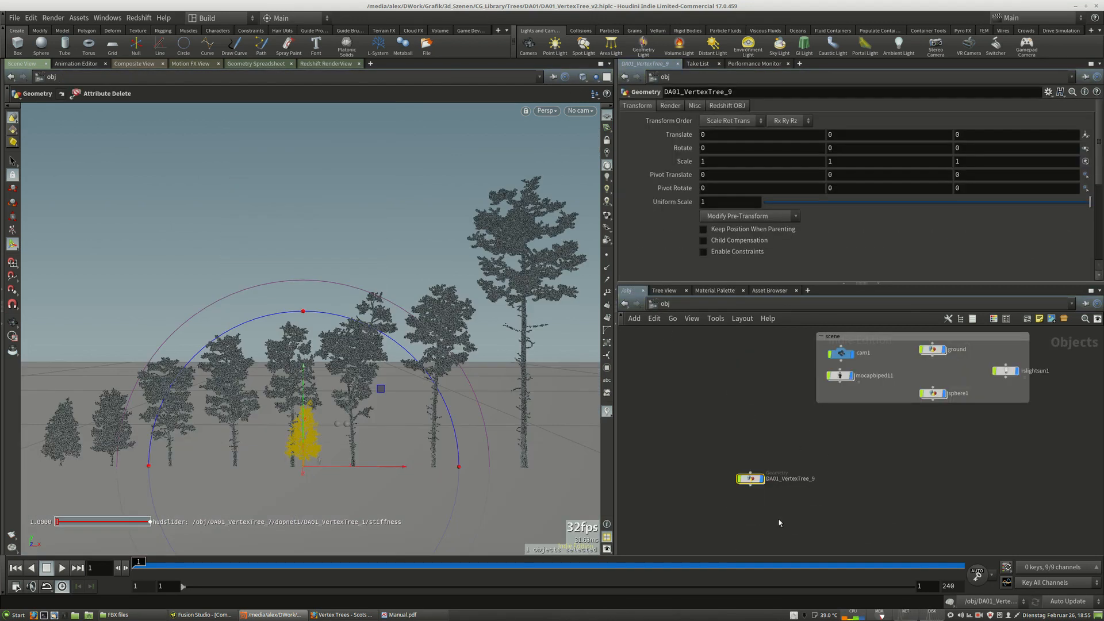
{"action": "key", "text": "Delete"}
{"action": "middle_click_drag", "start_coordinate": [787, 361], "coordinate": [765, 556]}
{"action": "scroll", "coordinate": [765, 544], "scroll_direction": "down", "scroll_amount": 2}
{"action": "middle_click_drag", "start_coordinate": [897, 507], "coordinate": [703, 498]}
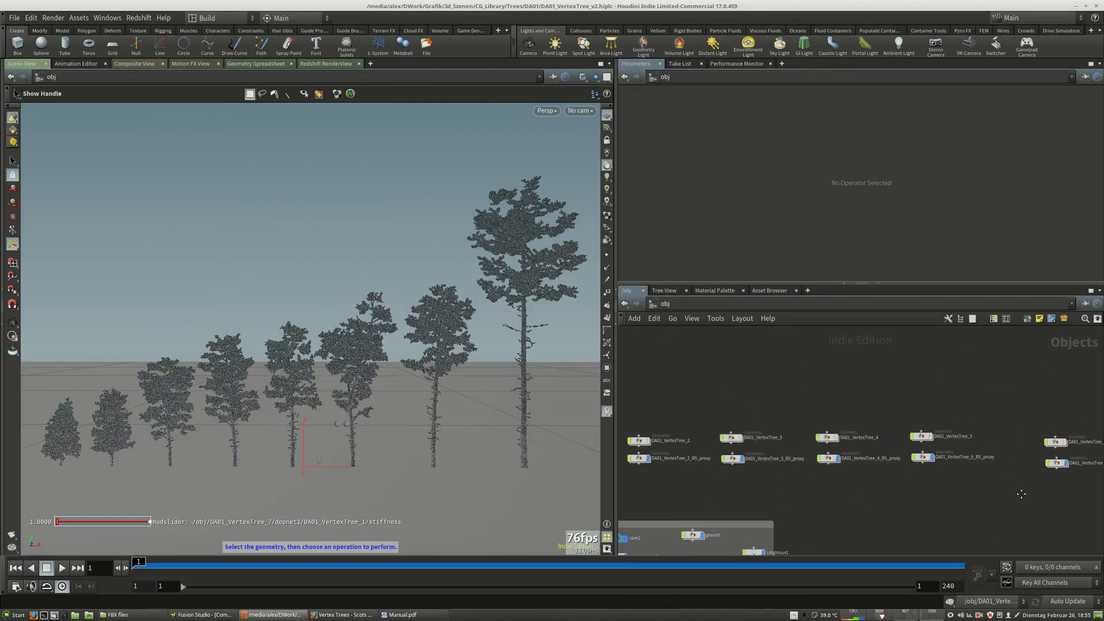
Select the DA01_VertexTree_8_RS_proxy object and set its X translation to 0.
{"action": "middle_click_drag", "start_coordinate": [1022, 494], "coordinate": [829, 489]}
{"action": "middle_click_drag", "start_coordinate": [1008, 506], "coordinate": [751, 501]}
{"action": "scroll", "coordinate": [798, 453], "scroll_direction": "up", "scroll_amount": 3}
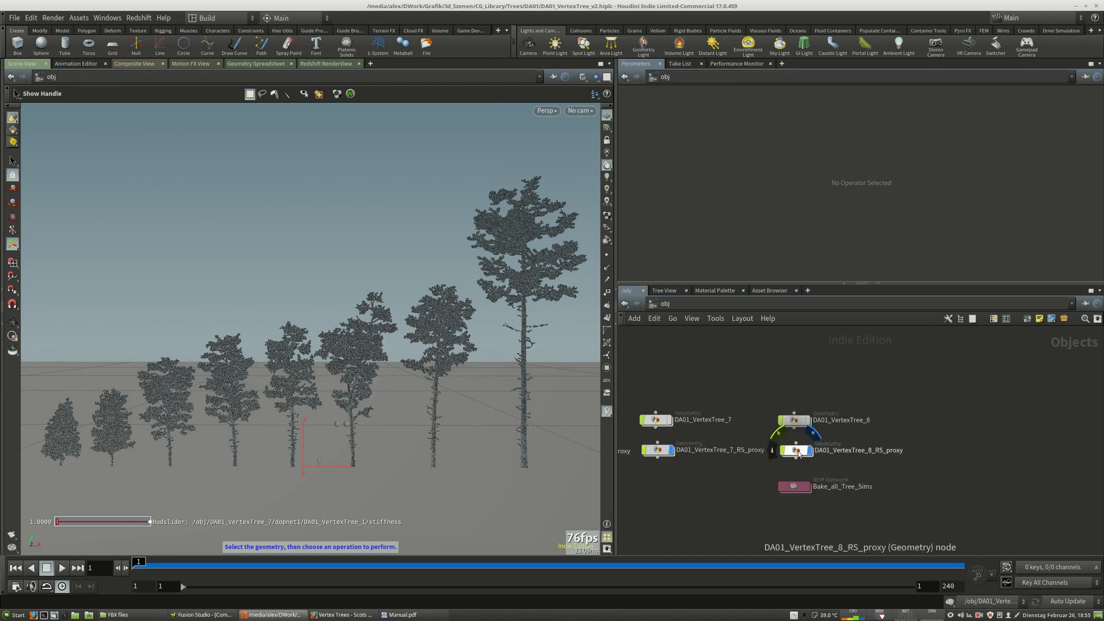
{"action": "left_click", "coordinate": [798, 452]}
{"action": "left_click_drag", "start_coordinate": [546, 466], "coordinate": [321, 466]}
{"action": "left_click_drag", "start_coordinate": [760, 135], "coordinate": [547, 140]}
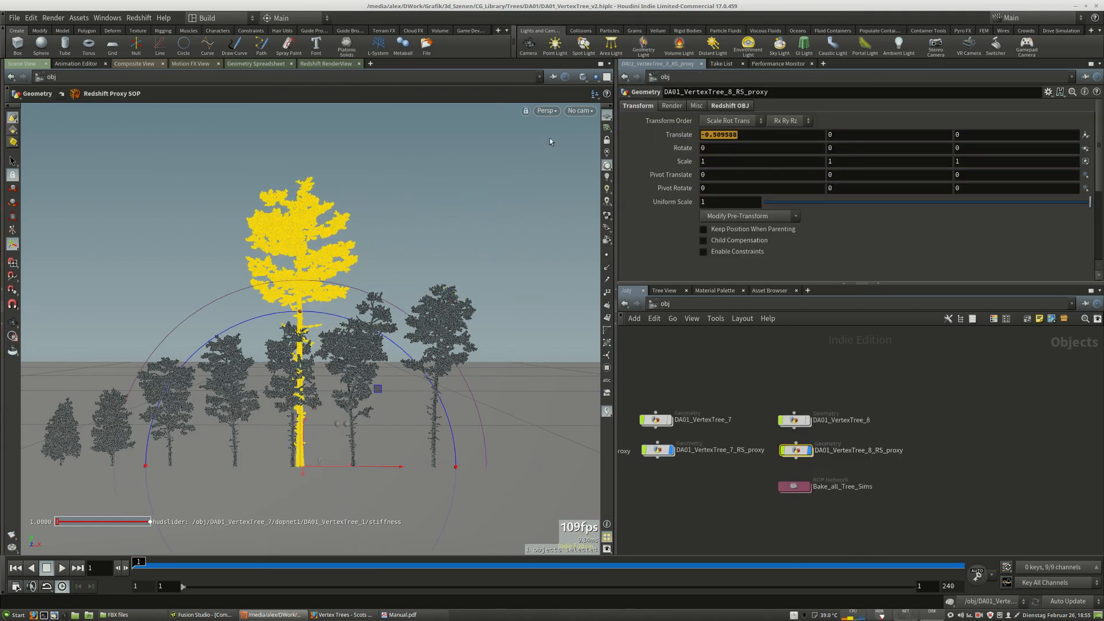
{"action": "type", "text": "0"}
{"action": "key", "text": "Return"}
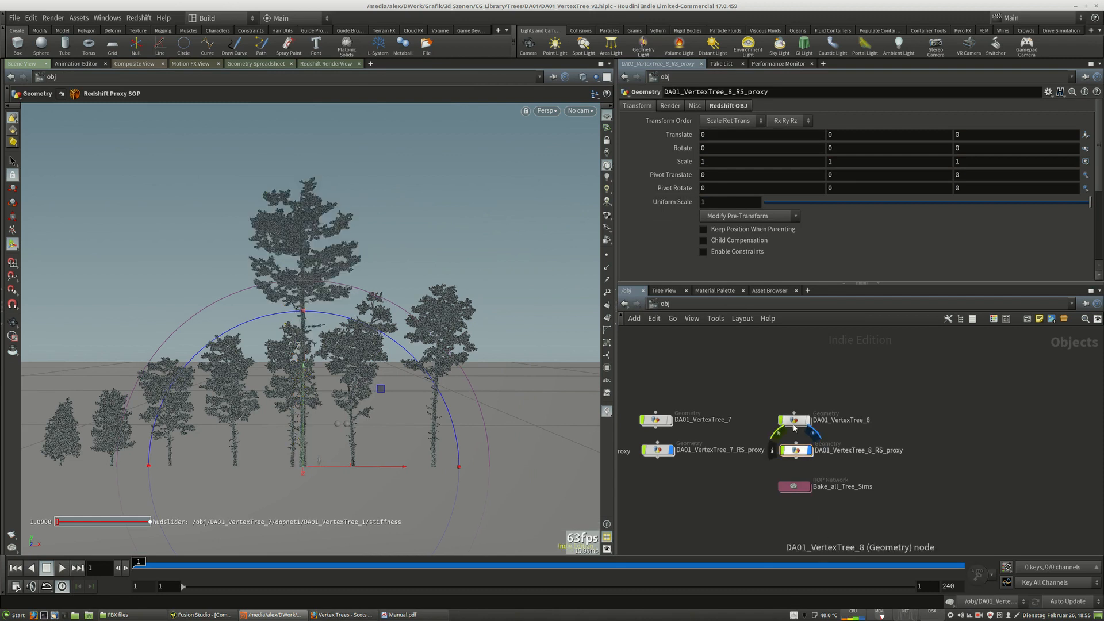
Examine the node network inside the DA01_VertexTree_8 geometry object, then return to object level.
{"action": "double_click", "coordinate": [793, 421]}
{"action": "scroll", "coordinate": [770, 355], "scroll_direction": "down", "scroll_amount": 10}
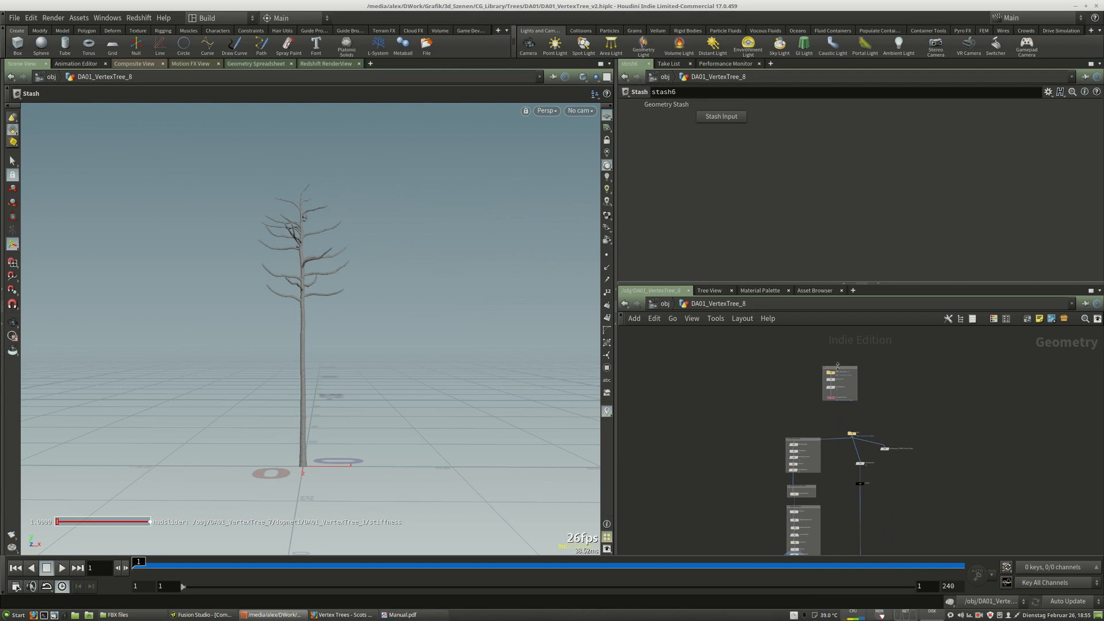
{"action": "scroll", "coordinate": [836, 368], "scroll_direction": "up", "scroll_amount": 3}
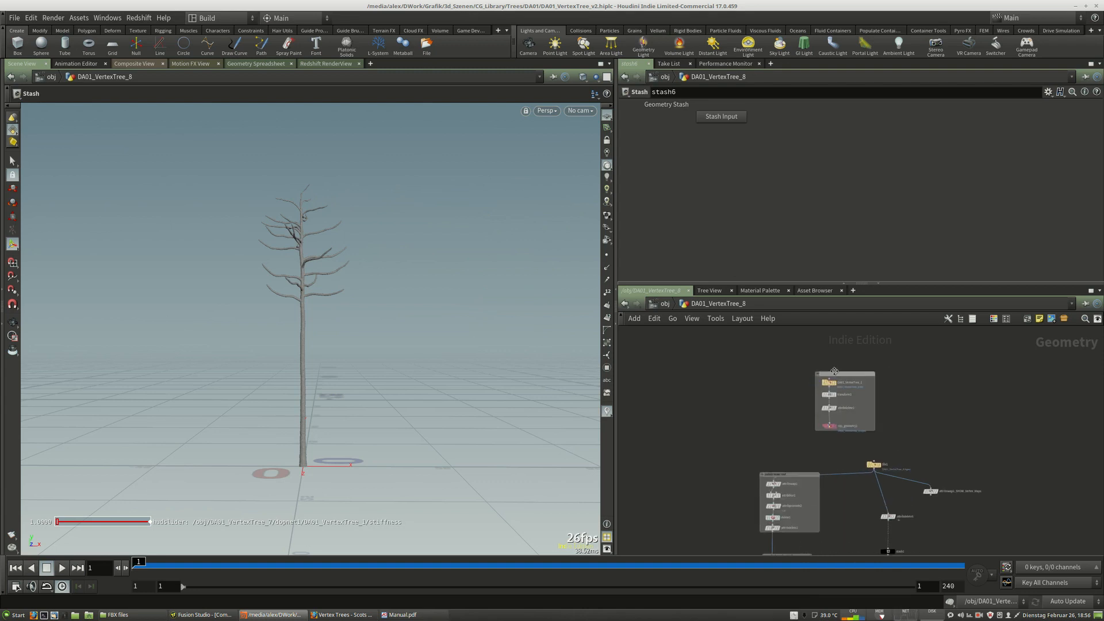
{"action": "scroll", "coordinate": [834, 371], "scroll_direction": "down", "scroll_amount": 5}
{"action": "middle_click_drag", "start_coordinate": [885, 515], "coordinate": [900, 497]}
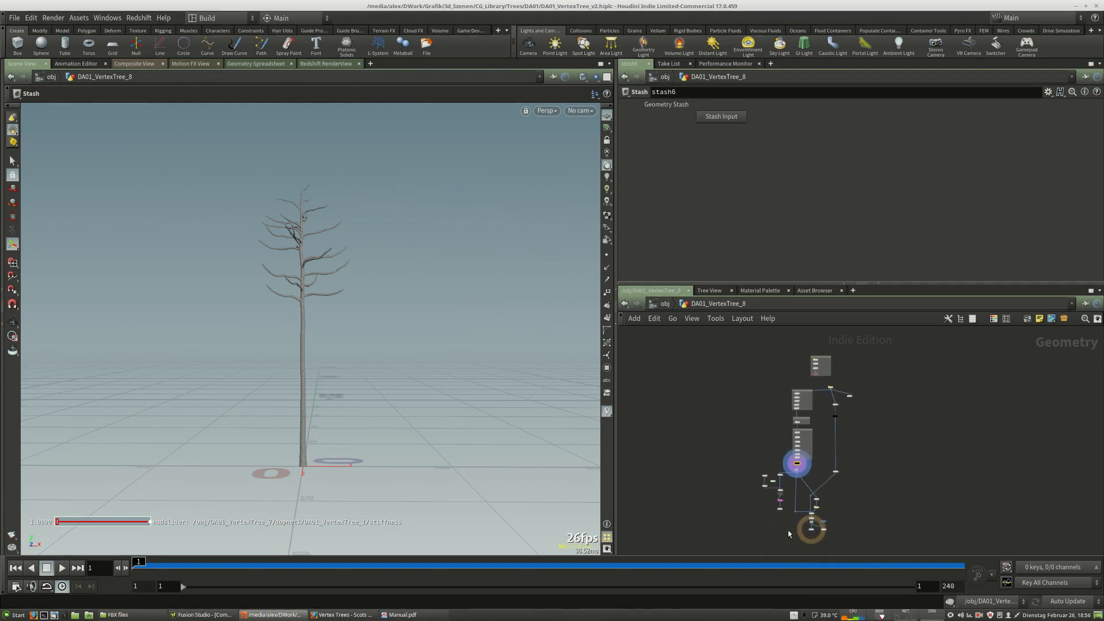
{"action": "scroll", "coordinate": [794, 506], "scroll_direction": "up", "scroll_amount": 5}
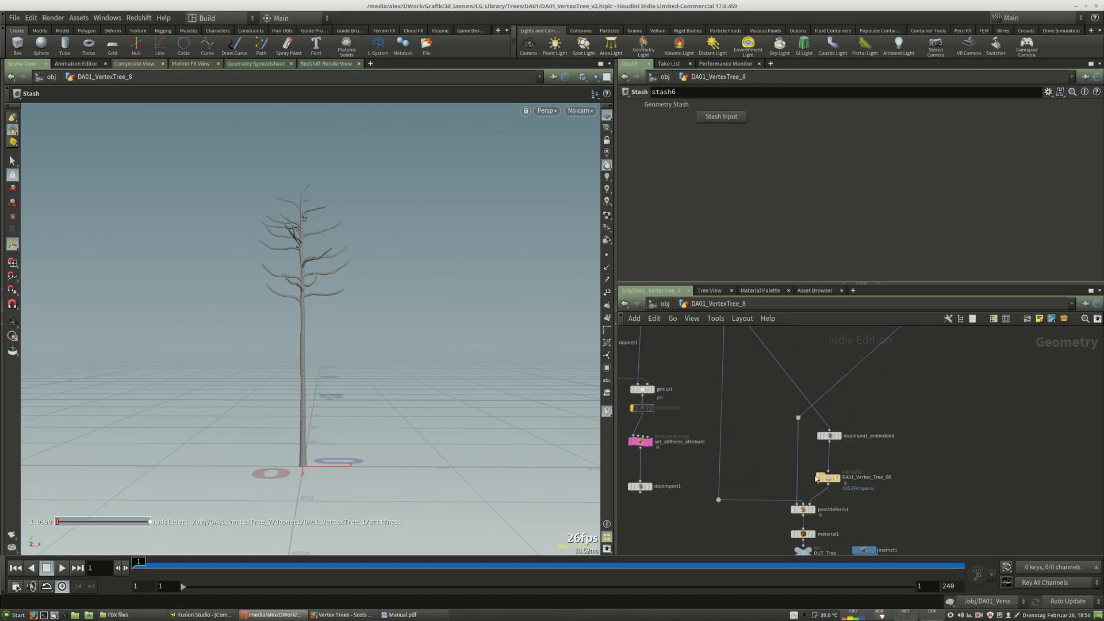
{"action": "mouse_move", "coordinate": [825, 477]}
{"action": "scroll", "coordinate": [793, 460], "scroll_direction": "down", "scroll_amount": 3}
{"action": "scroll", "coordinate": [722, 399], "scroll_direction": "up", "scroll_amount": 4}
{"action": "scroll", "coordinate": [721, 397], "scroll_direction": "up", "scroll_amount": 1}
{"action": "left_click_drag", "start_coordinate": [733, 392], "coordinate": [726, 402]}
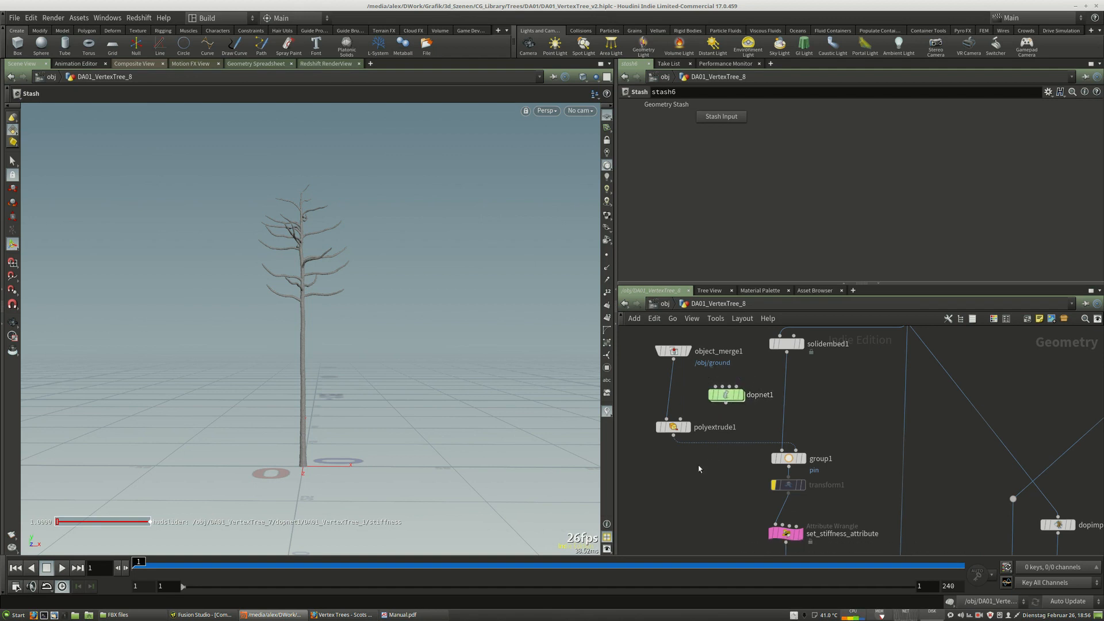
{"action": "left_click_drag", "start_coordinate": [677, 356], "coordinate": [676, 359]}
{"action": "scroll", "coordinate": [659, 527], "scroll_direction": "down", "scroll_amount": 4}
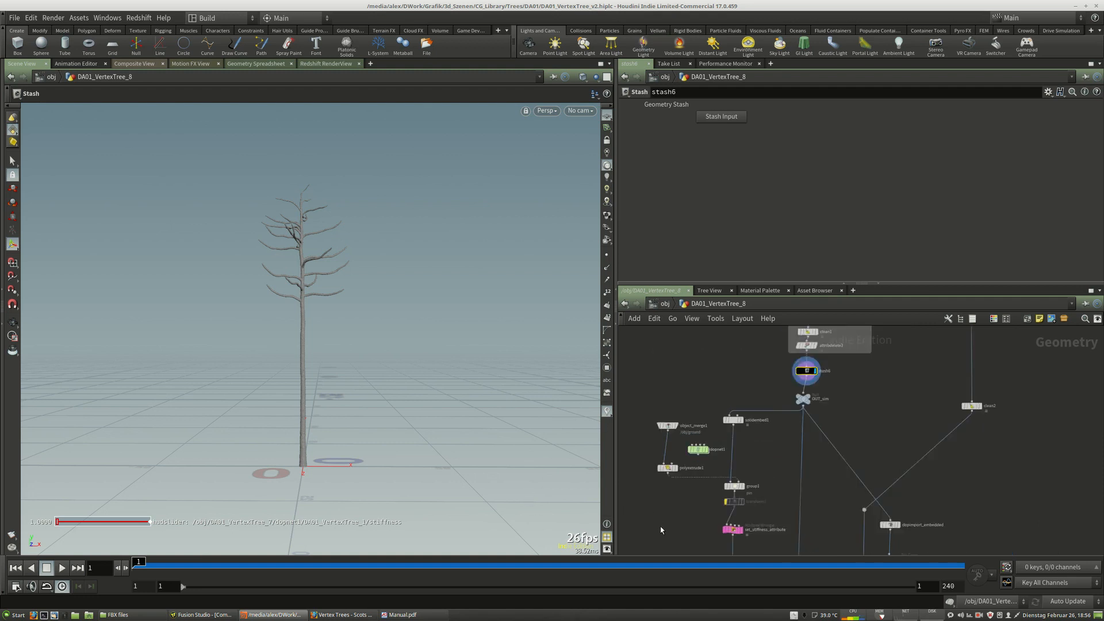
{"action": "scroll", "coordinate": [734, 516], "scroll_direction": "down", "scroll_amount": 3}
{"action": "mouse_move", "coordinate": [802, 373]}
{"action": "middle_mouse_down"}
{"action": "mouse_move", "coordinate": [788, 421]}
{"action": "mouse_move", "coordinate": [791, 370]}
{"action": "mouse_move", "coordinate": [785, 379]}
{"action": "middle_mouse_up"}
{"action": "middle_click_drag", "start_coordinate": [833, 339], "coordinate": [825, 383]}
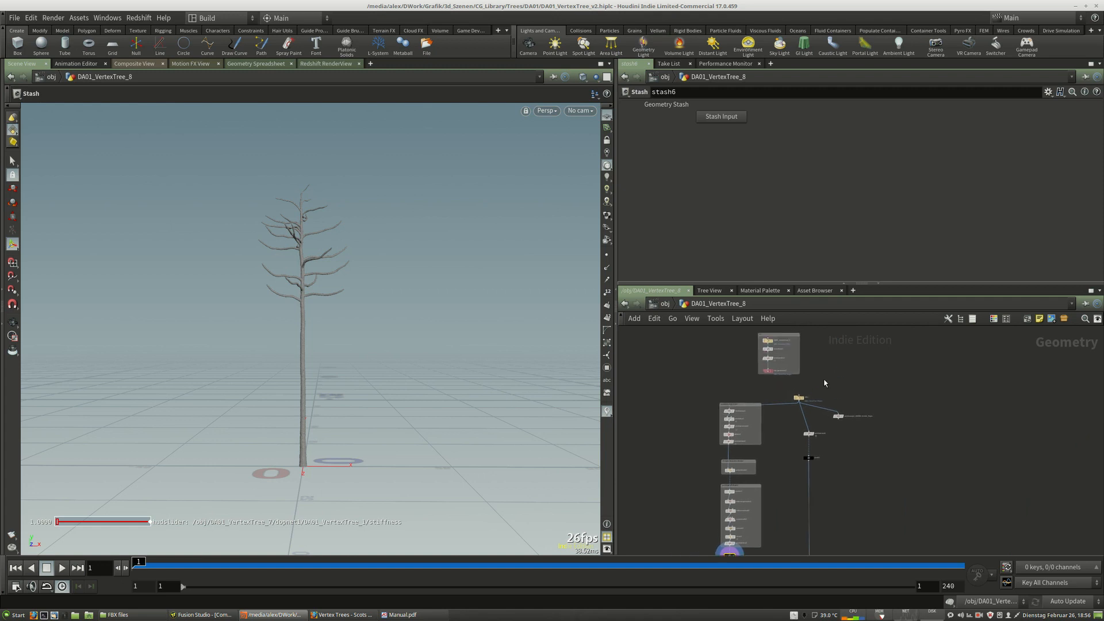
{"action": "left_click", "coordinate": [665, 305]}
{"action": "scroll", "coordinate": [878, 420], "scroll_direction": "down", "scroll_amount": 6}
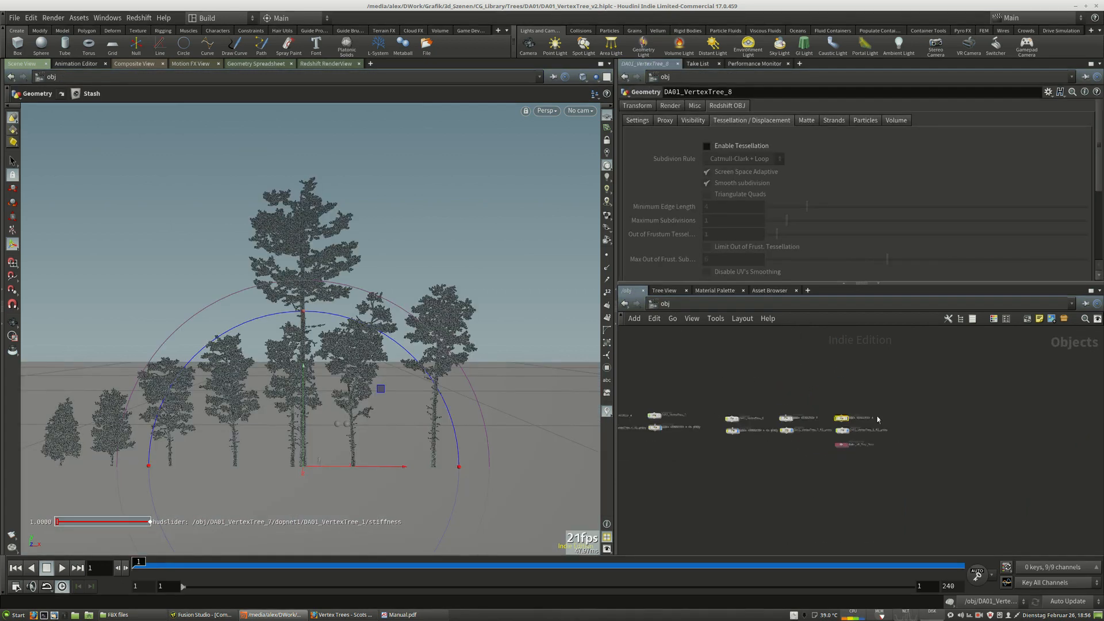
{"action": "middle_click_drag", "start_coordinate": [762, 391], "coordinate": [859, 404]}
{"action": "scroll", "coordinate": [857, 401], "scroll_direction": "up", "scroll_amount": 3}
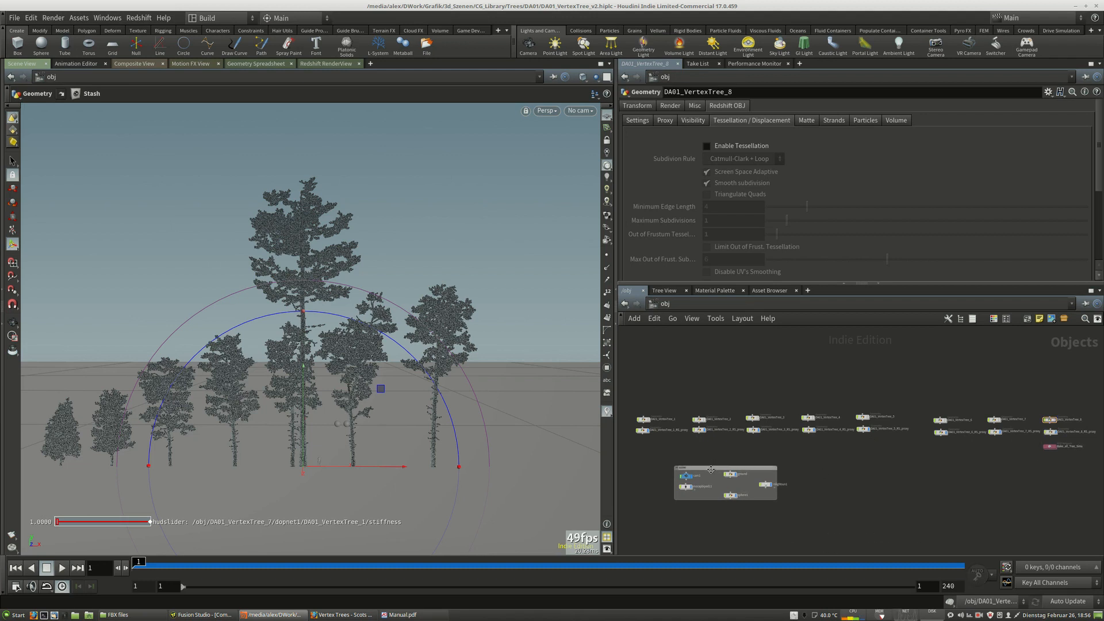
{"action": "left_click_drag", "start_coordinate": [691, 468], "coordinate": [667, 471]}
{"action": "left_click_drag", "start_coordinate": [627, 379], "coordinate": [1065, 443]}
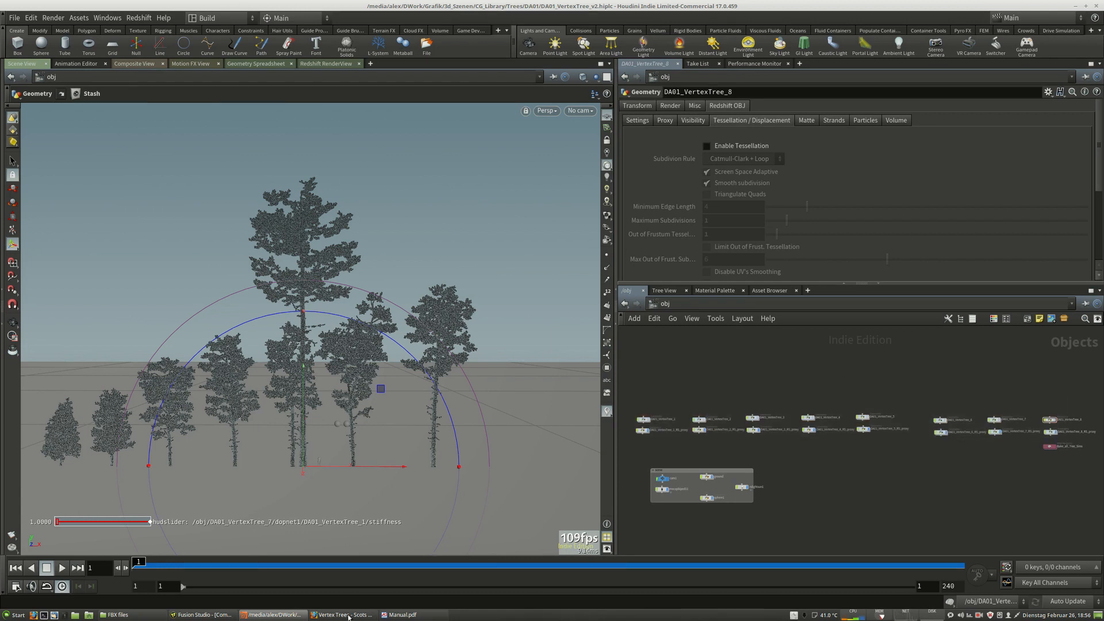
Switch to the browser and open the purchase receipt for the Scots Pines Bundle, then go back.
{"action": "mouse_move", "coordinate": [344, 619]}
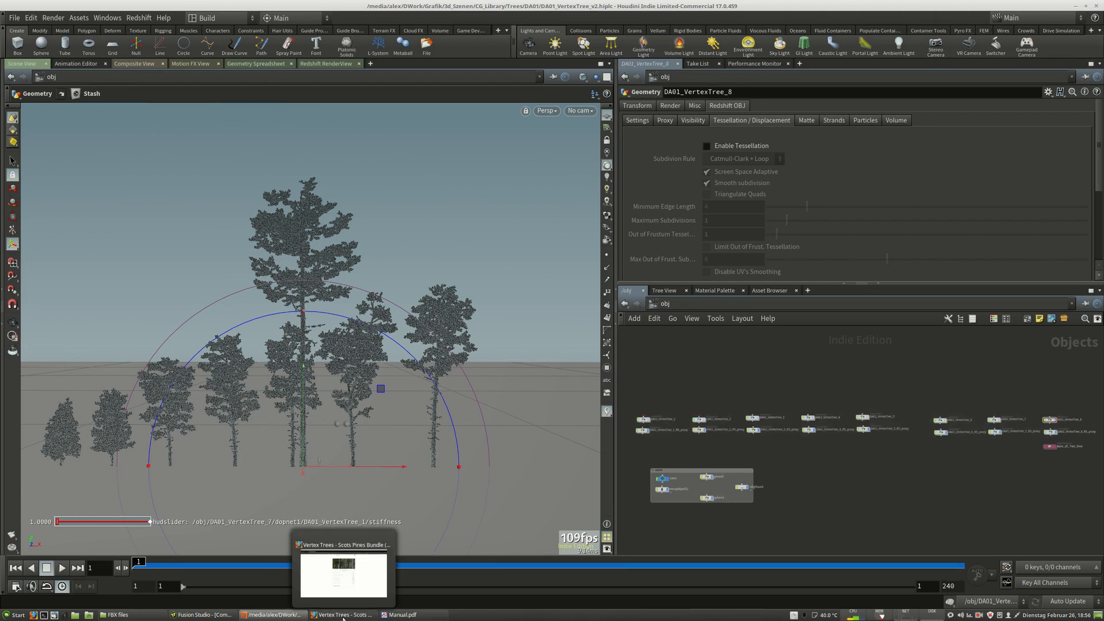
{"action": "left_click", "coordinate": [344, 615]}
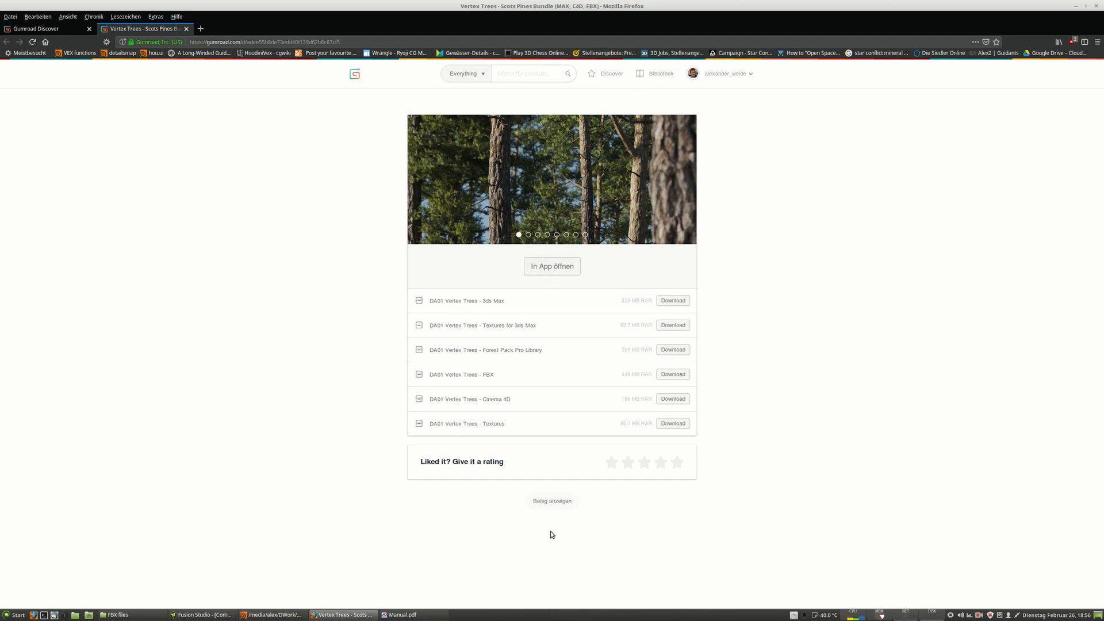
{"action": "left_click", "coordinate": [539, 501]}
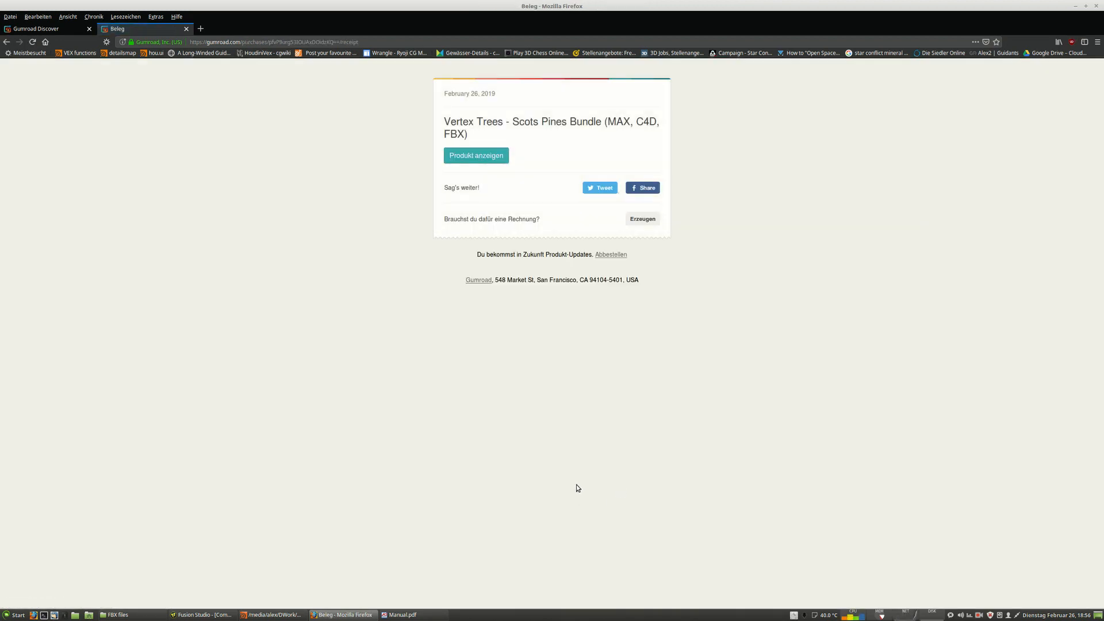
{"action": "left_click", "coordinate": [6, 42]}
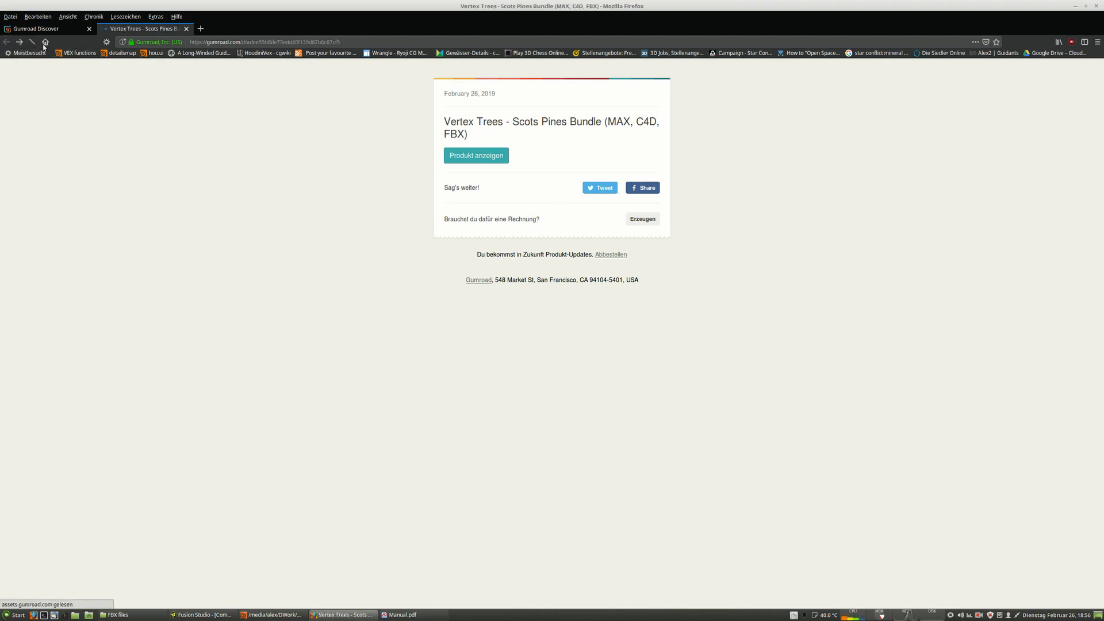
Search Gumroad for "vertex trees" and open the Scots Pines Bundle product listing, then close it.
{"action": "left_click", "coordinate": [544, 68]}
{"action": "type", "text": "vertex tree"}
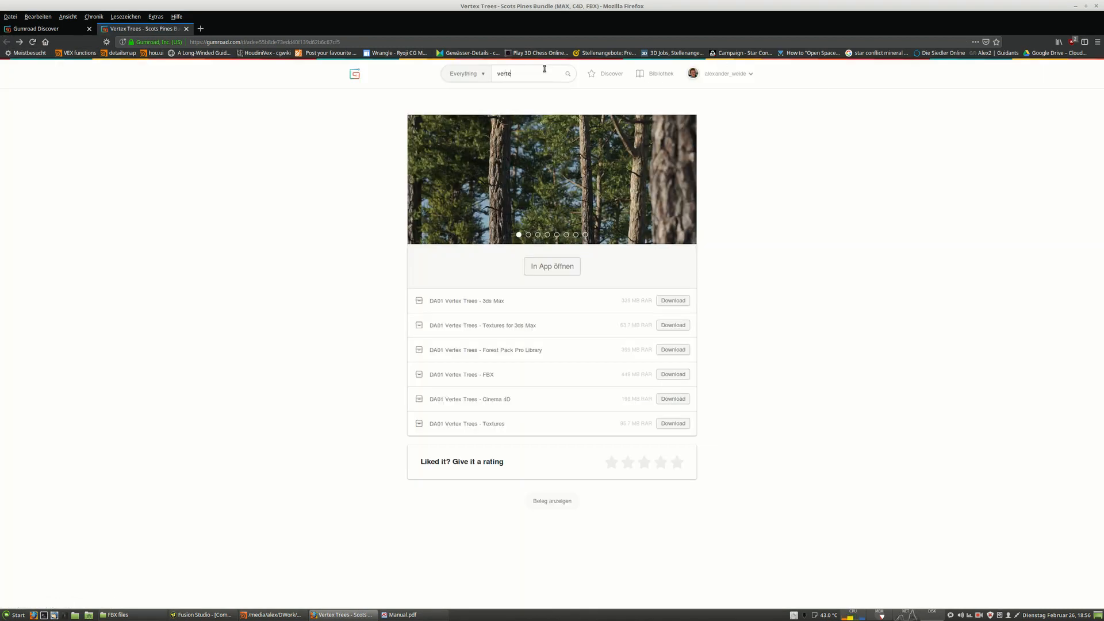
{"action": "type", "text": "s"}
{"action": "key", "text": "Return"}
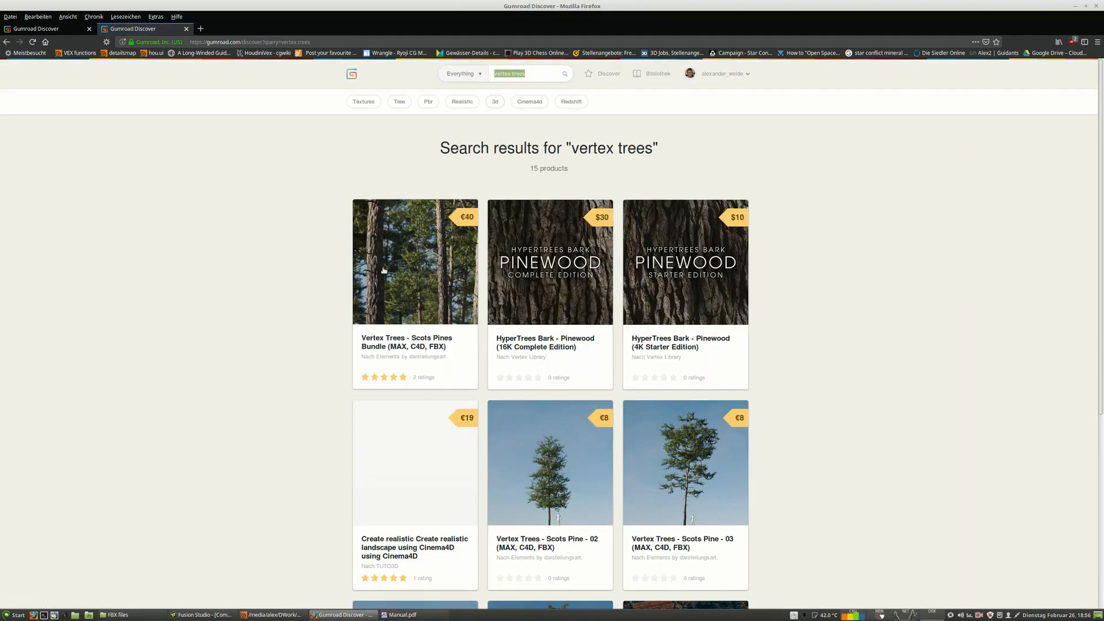
{"action": "left_click", "coordinate": [403, 355]}
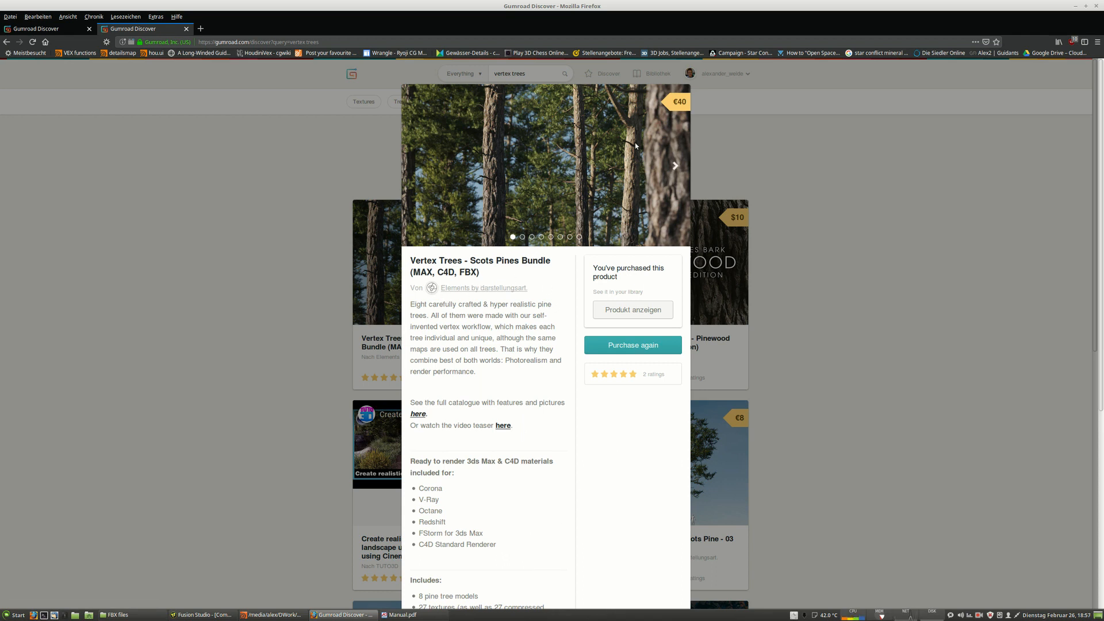
{"action": "left_click", "coordinate": [847, 416]}
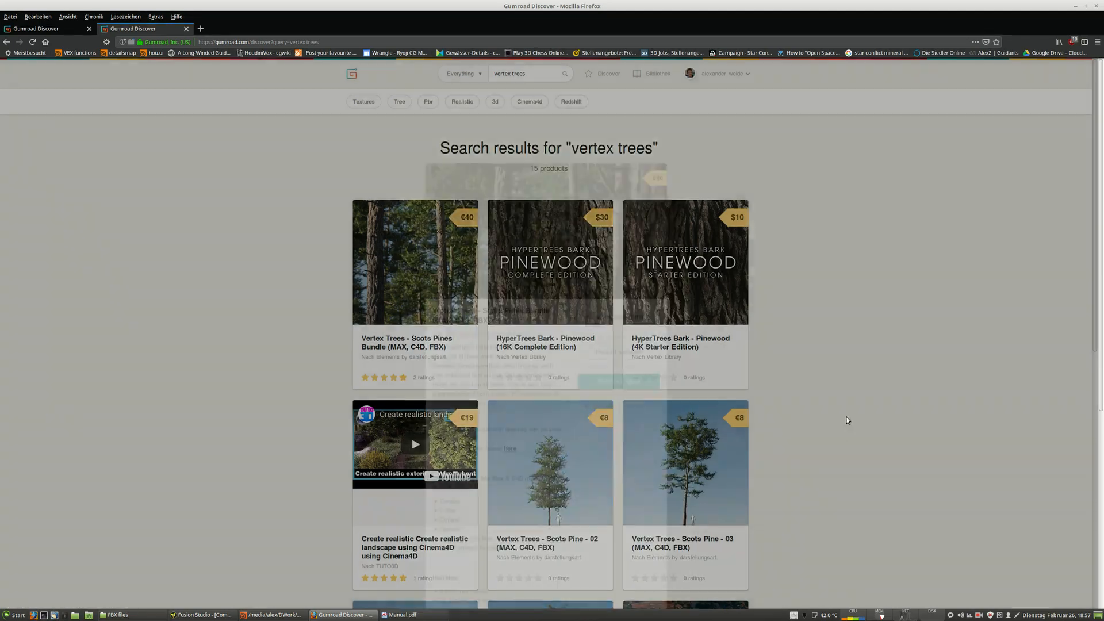
Return to Houdini and look inside the DA01_VertexTree_8_RS_proxy object at its Redshift proxy node.
{"action": "left_click", "coordinate": [274, 615]}
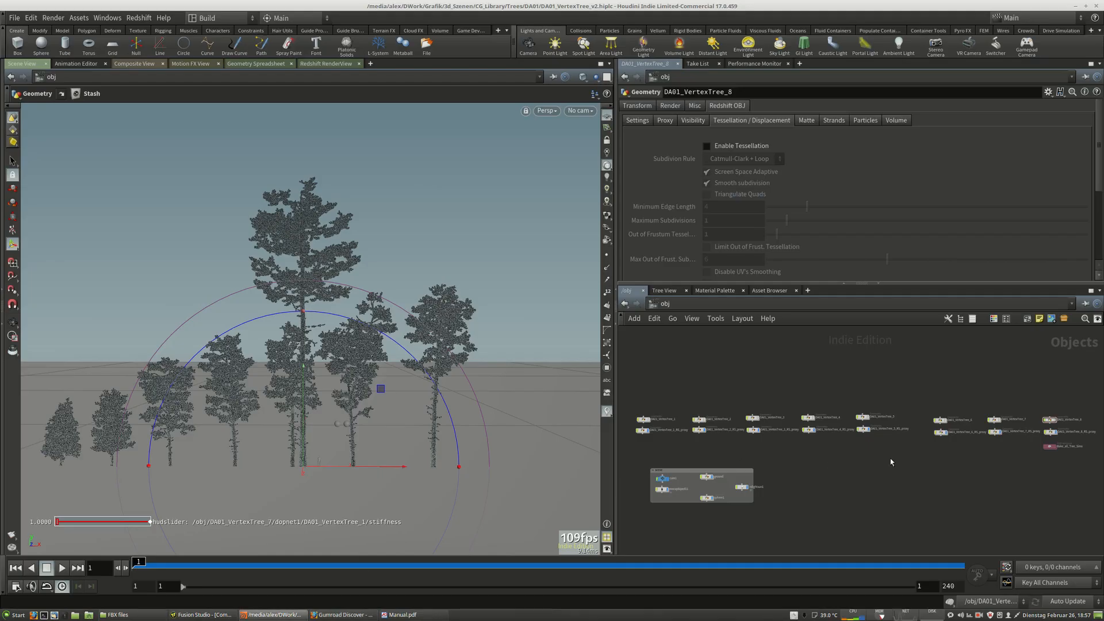
{"action": "mouse_move", "coordinate": [891, 459]}
{"action": "middle_mouse_down"}
{"action": "mouse_move", "coordinate": [881, 461]}
{"action": "mouse_move", "coordinate": [947, 458]}
{"action": "mouse_move", "coordinate": [891, 454]}
{"action": "middle_mouse_up"}
{"action": "left_click_drag", "start_coordinate": [877, 365], "coordinate": [995, 420]}
{"action": "left_click", "coordinate": [929, 469]}
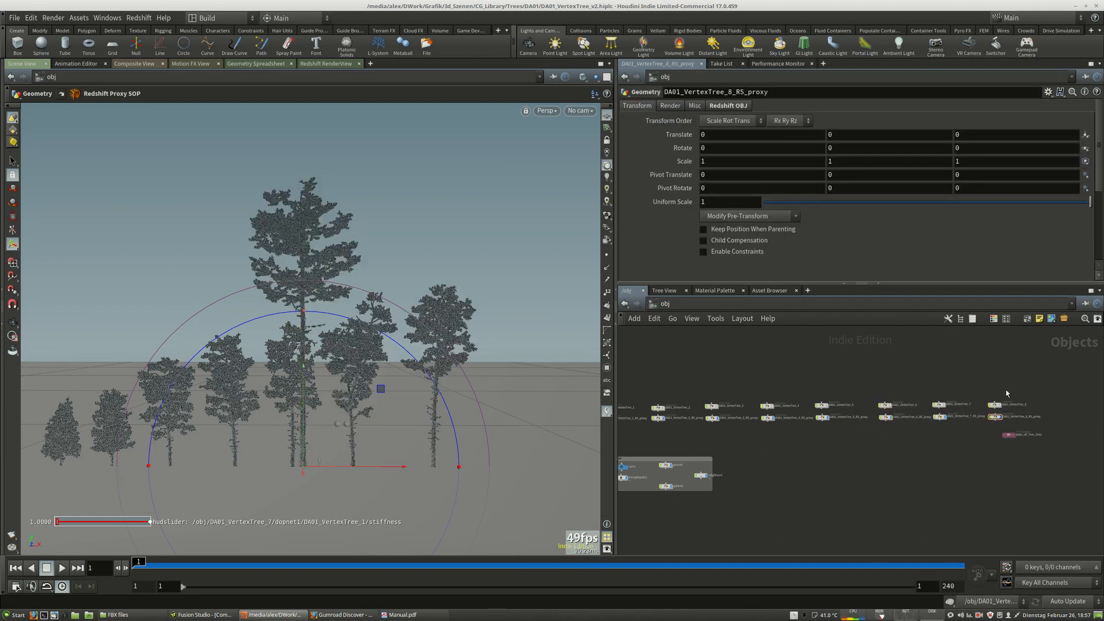
{"action": "middle_click_drag", "start_coordinate": [1024, 401], "coordinate": [985, 410]}
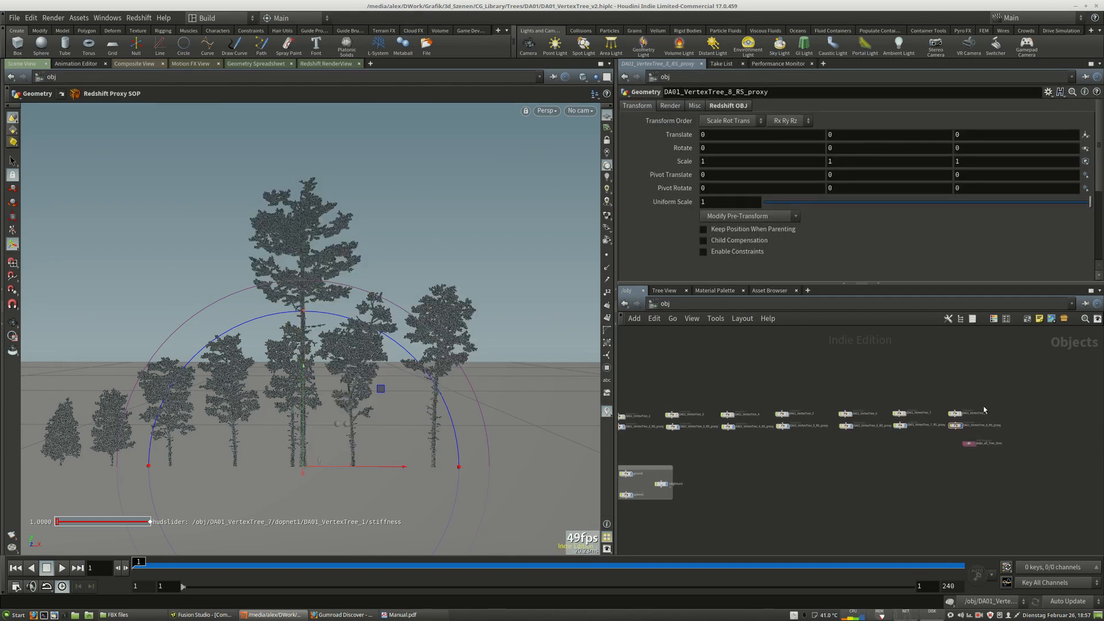
{"action": "scroll", "coordinate": [984, 408], "scroll_direction": "up", "scroll_amount": 5}
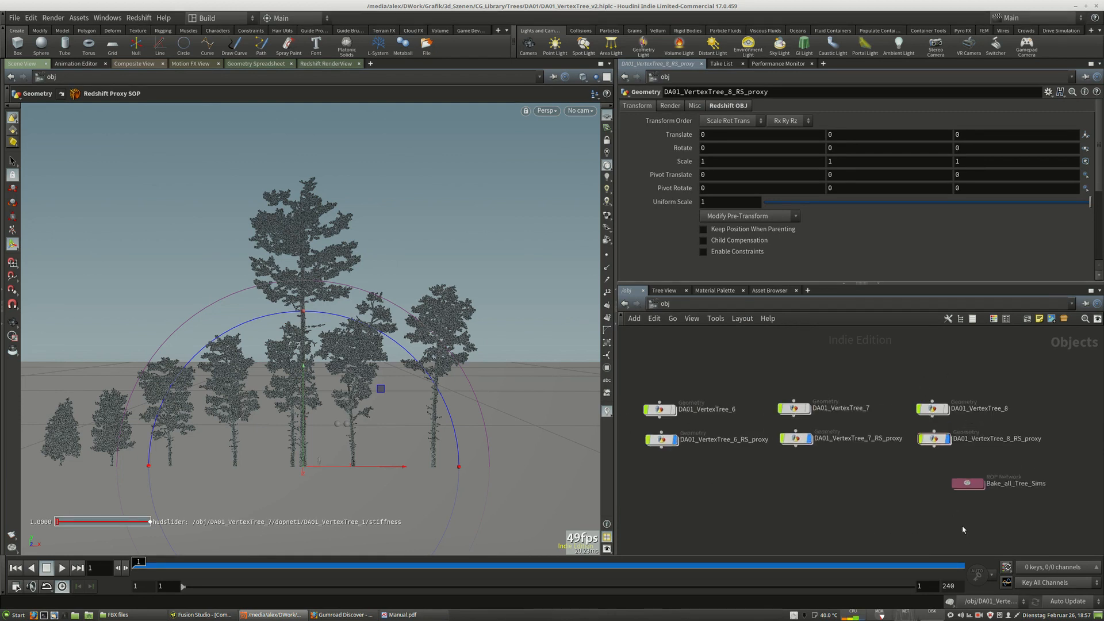
{"action": "double_click", "coordinate": [935, 439]}
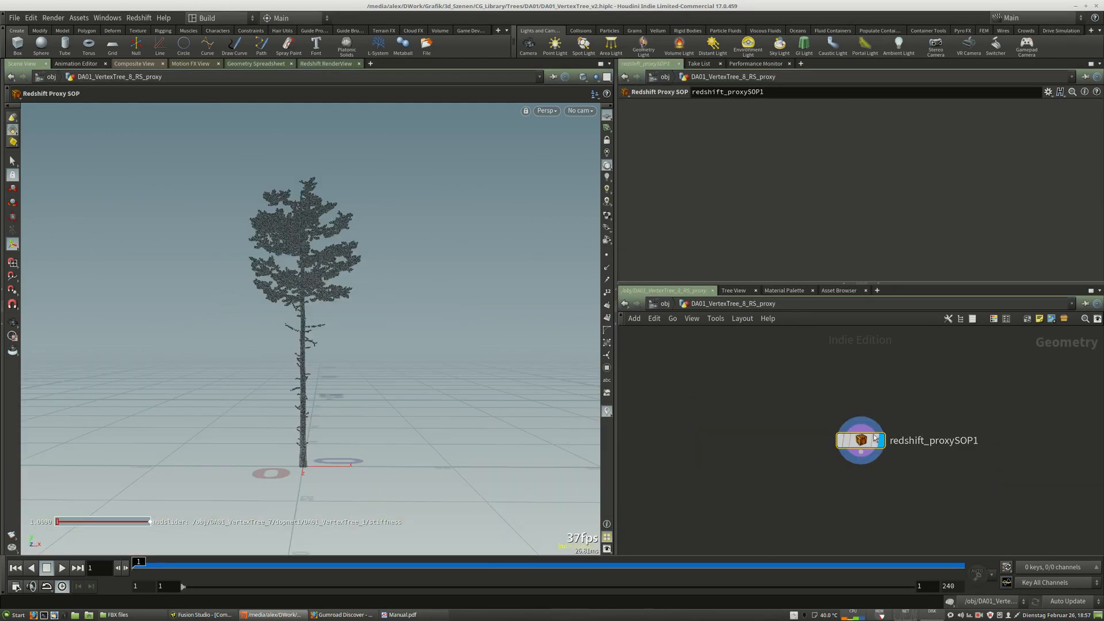
{"action": "left_click", "coordinate": [654, 304]}
Open the tree_vertextree1 material inside DA01_VertexTree_8's material network.
{"action": "double_click", "coordinate": [981, 403]}
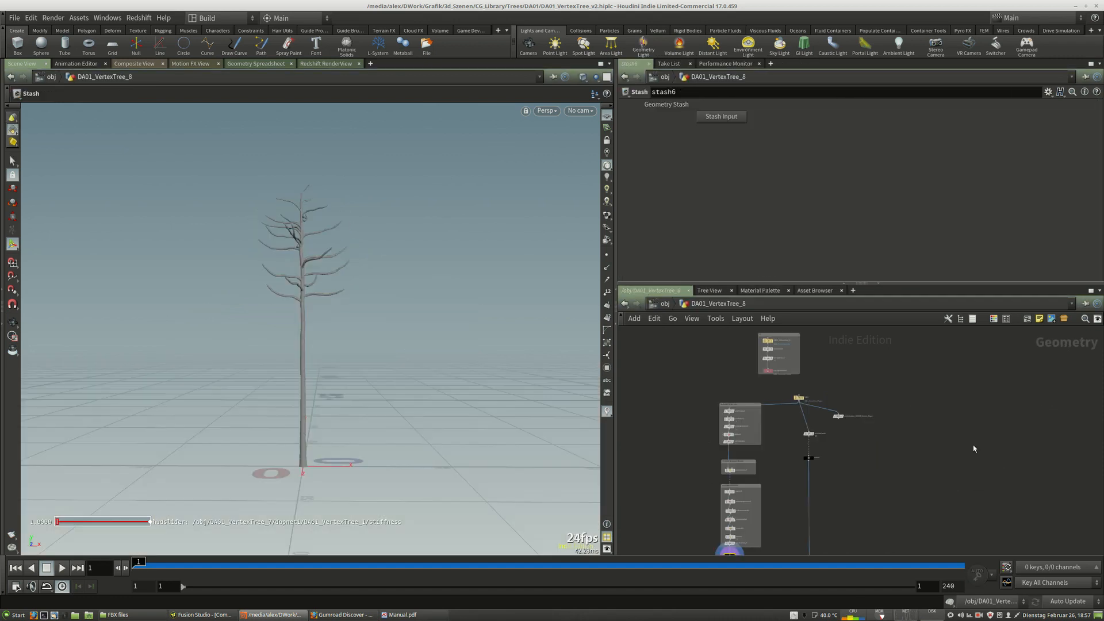
{"action": "middle_click_drag", "start_coordinate": [962, 491], "coordinate": [959, 316]}
{"action": "scroll", "coordinate": [956, 339], "scroll_direction": "down", "scroll_amount": 3}
{"action": "scroll", "coordinate": [863, 422], "scroll_direction": "up", "scroll_amount": 6}
{"action": "double_click", "coordinate": [804, 471]}
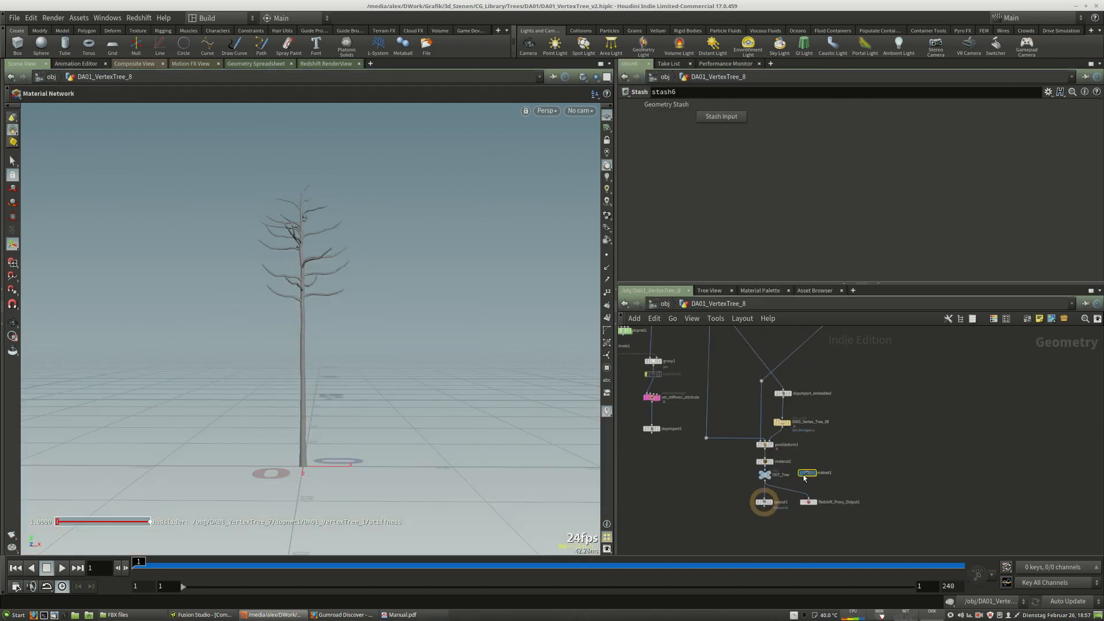
{"action": "double_click", "coordinate": [855, 440]}
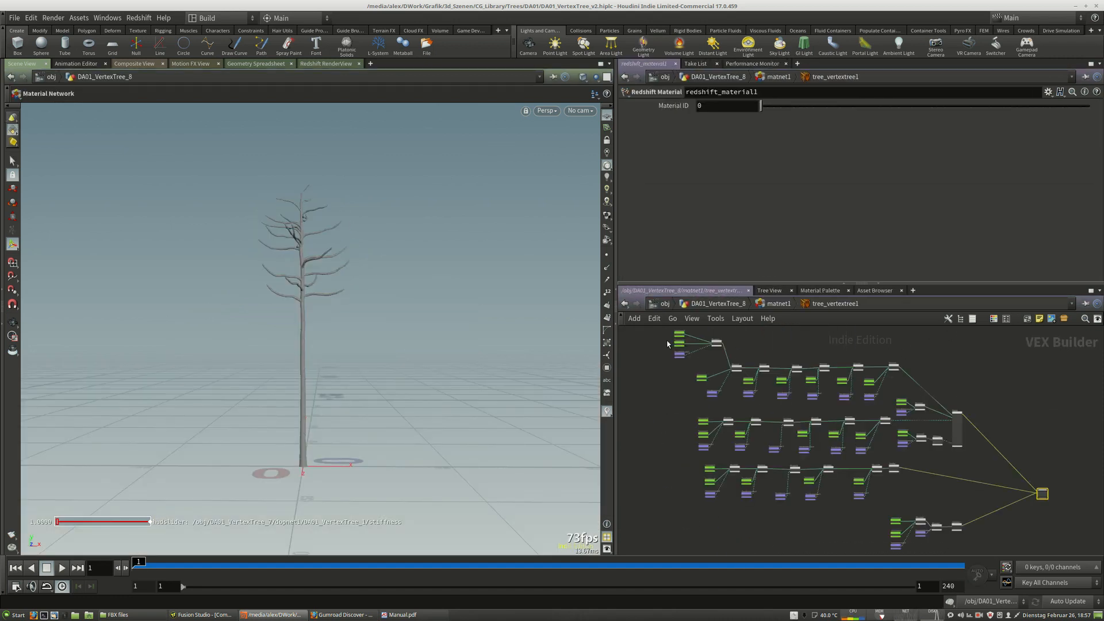
{"action": "scroll", "coordinate": [685, 365], "scroll_direction": "up", "scroll_amount": 5}
Inspect the file paths of the texture sampler nodes in the tree material.
{"action": "left_click", "coordinate": [686, 370]}
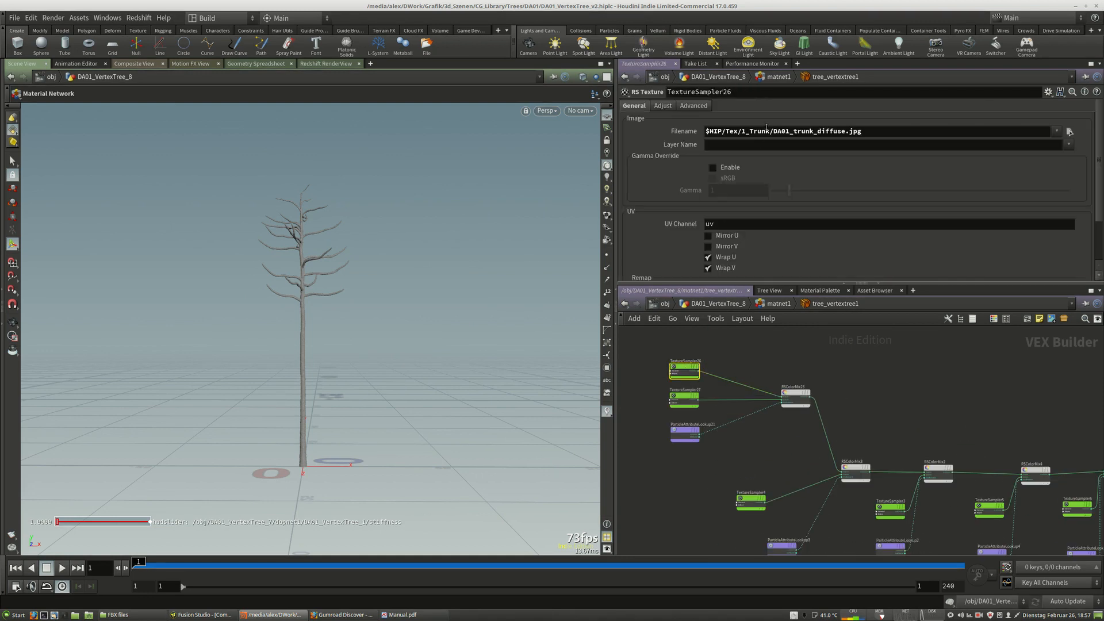
{"action": "left_click", "coordinate": [684, 398]}
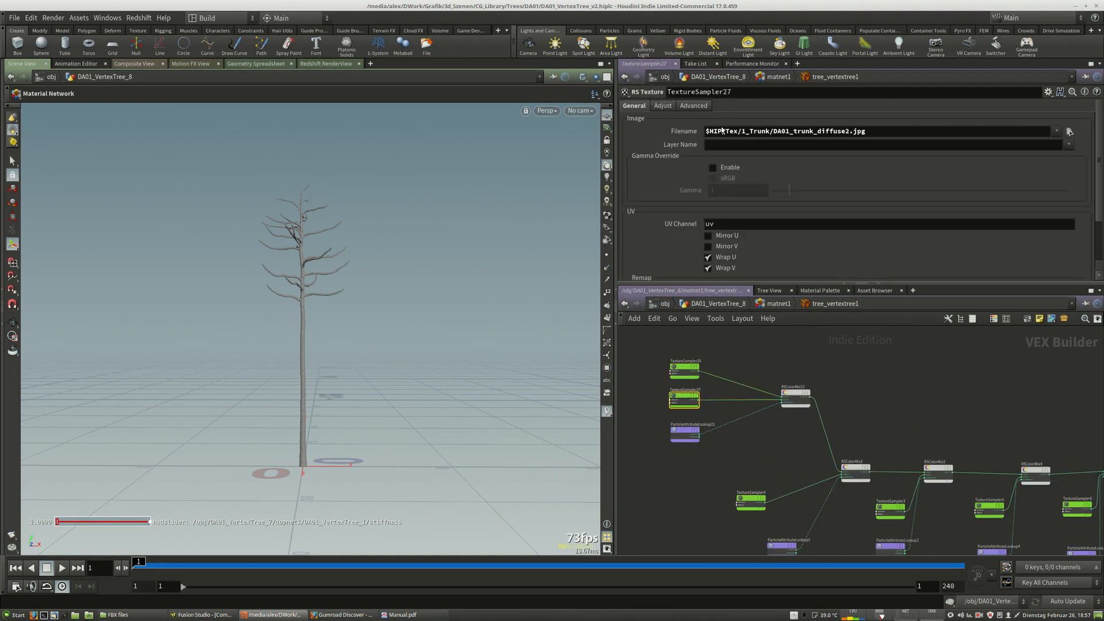
{"action": "left_click", "coordinate": [751, 499]}
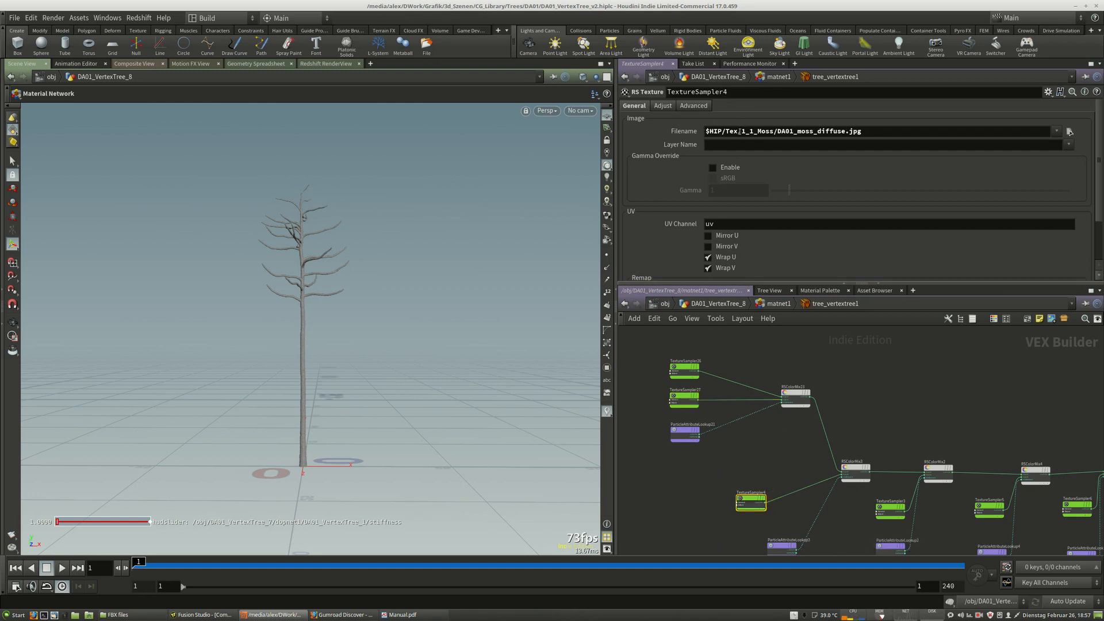
{"action": "left_click_drag", "start_coordinate": [741, 131], "coordinate": [706, 131]}
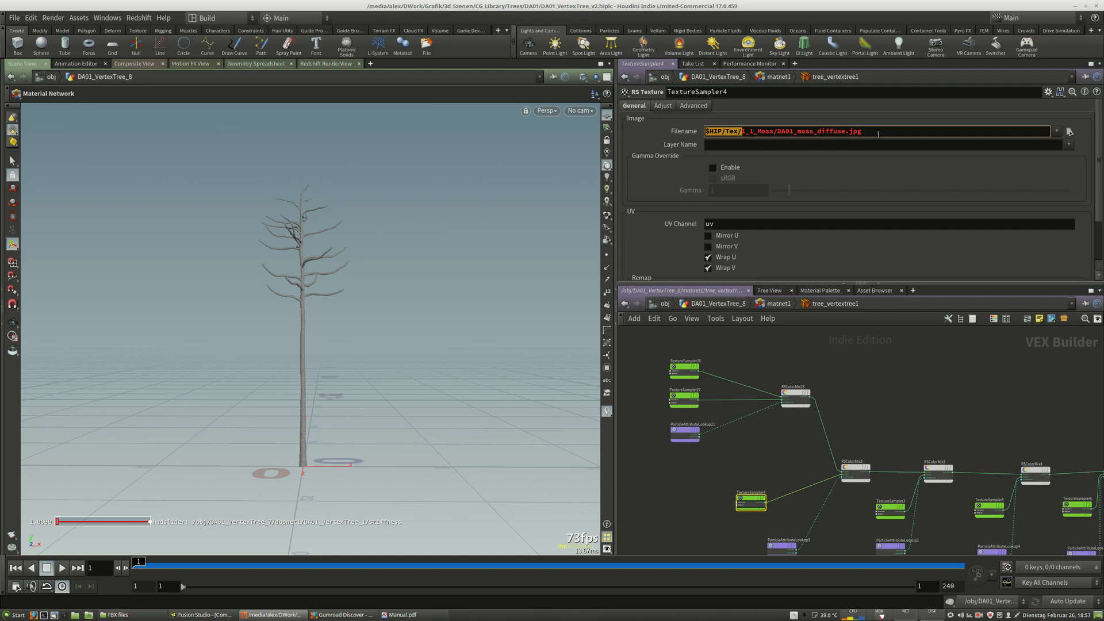
{"action": "left_click_drag", "start_coordinate": [878, 132], "coordinate": [776, 131]}
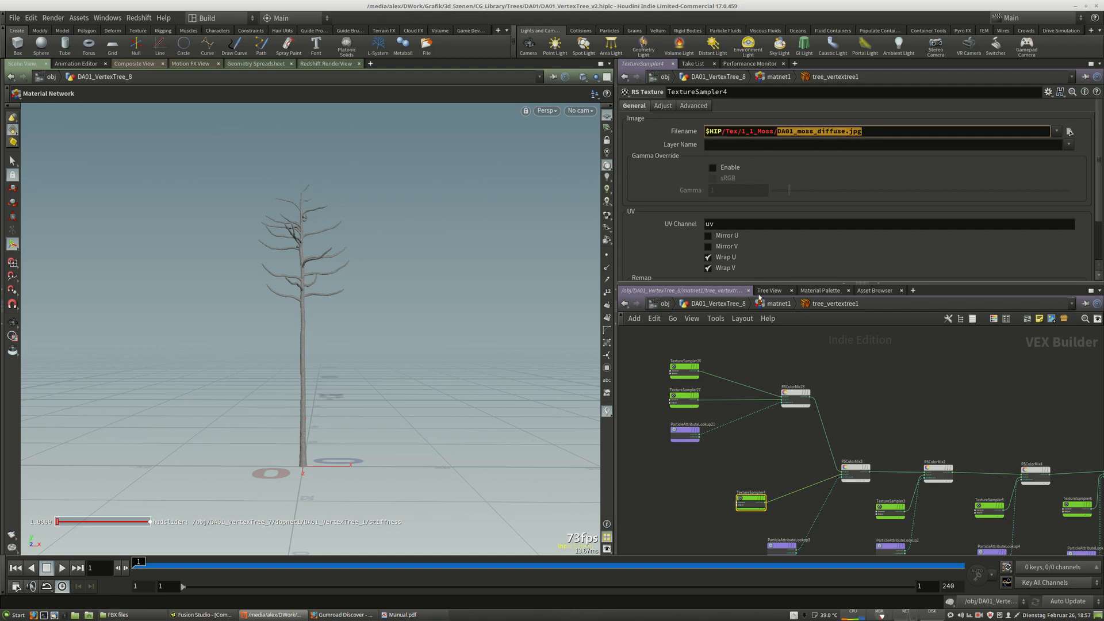
{"action": "left_click", "coordinate": [853, 349]}
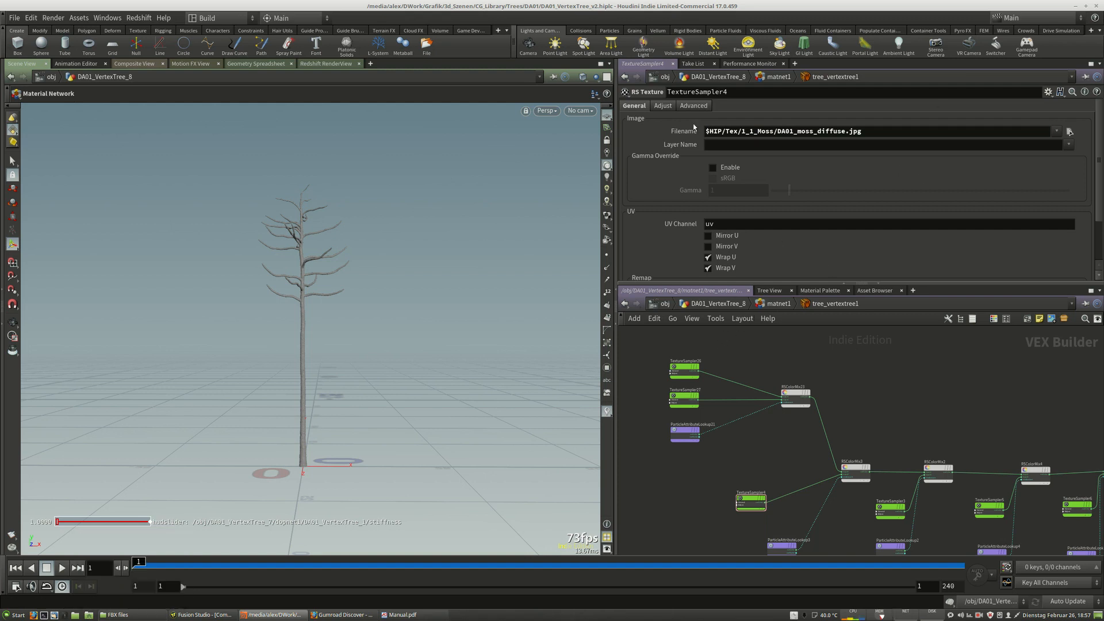
Go up to DA01_VertexTree_8's material network and select the tree_vertextree1 material builder for copying.
{"action": "key", "text": "h"}
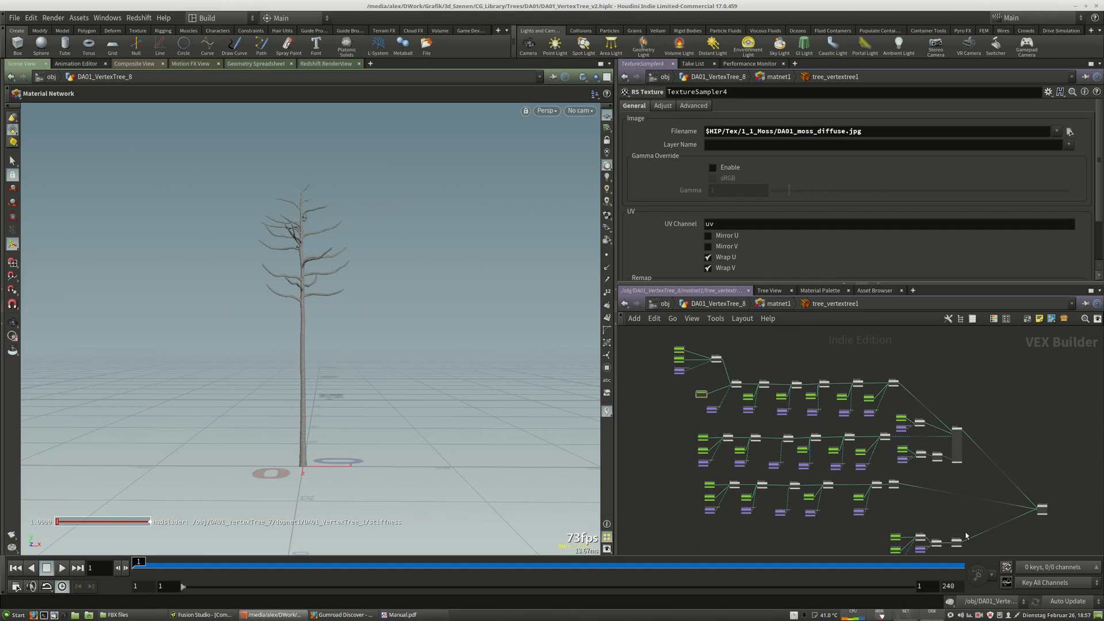
{"action": "middle_click_drag", "start_coordinate": [957, 530], "coordinate": [901, 530]}
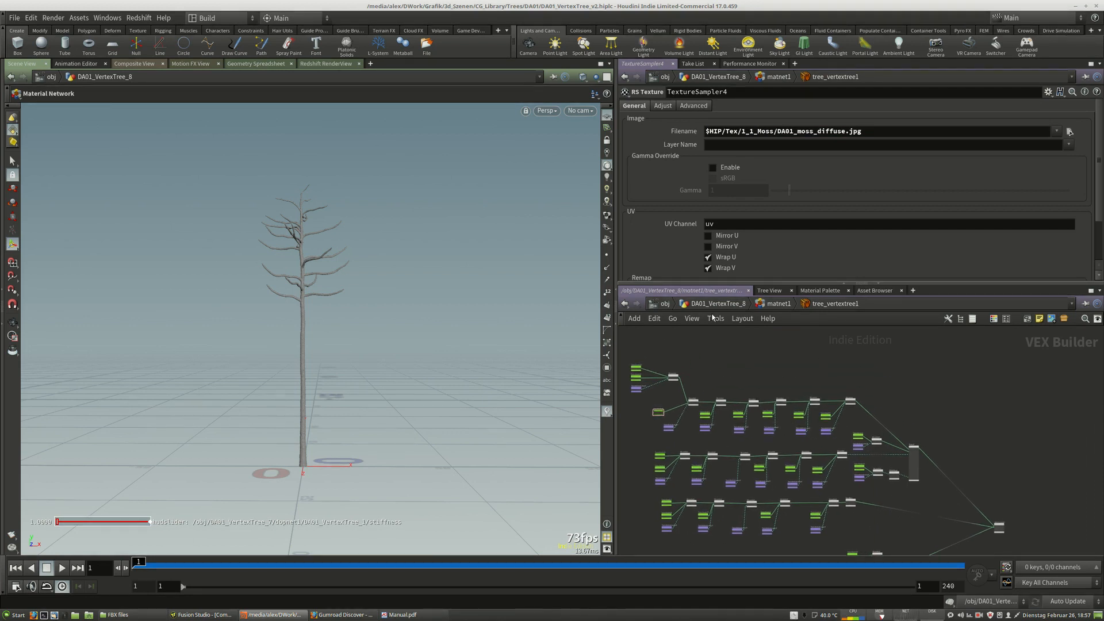
{"action": "left_click", "coordinate": [779, 304]}
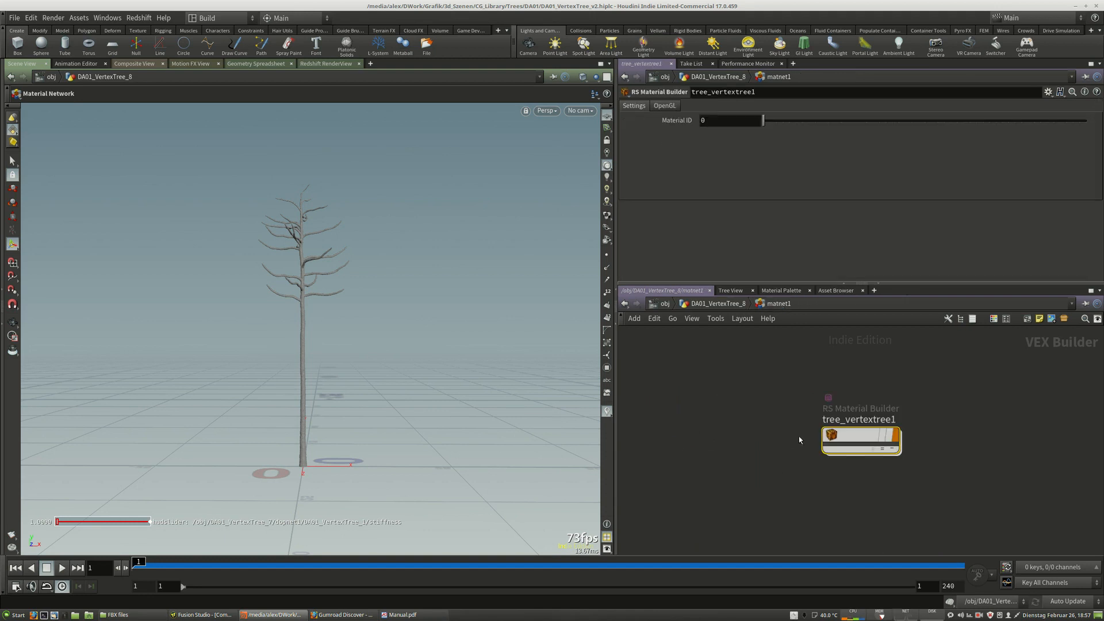
{"action": "left_click_drag", "start_coordinate": [846, 447], "coordinate": [821, 448]}
{"action": "mouse_move", "coordinate": [717, 368]}
{"action": "left_mouse_down"}
{"action": "mouse_move", "coordinate": [806, 417]}
{"action": "mouse_move", "coordinate": [798, 396]}
{"action": "left_mouse_up"}
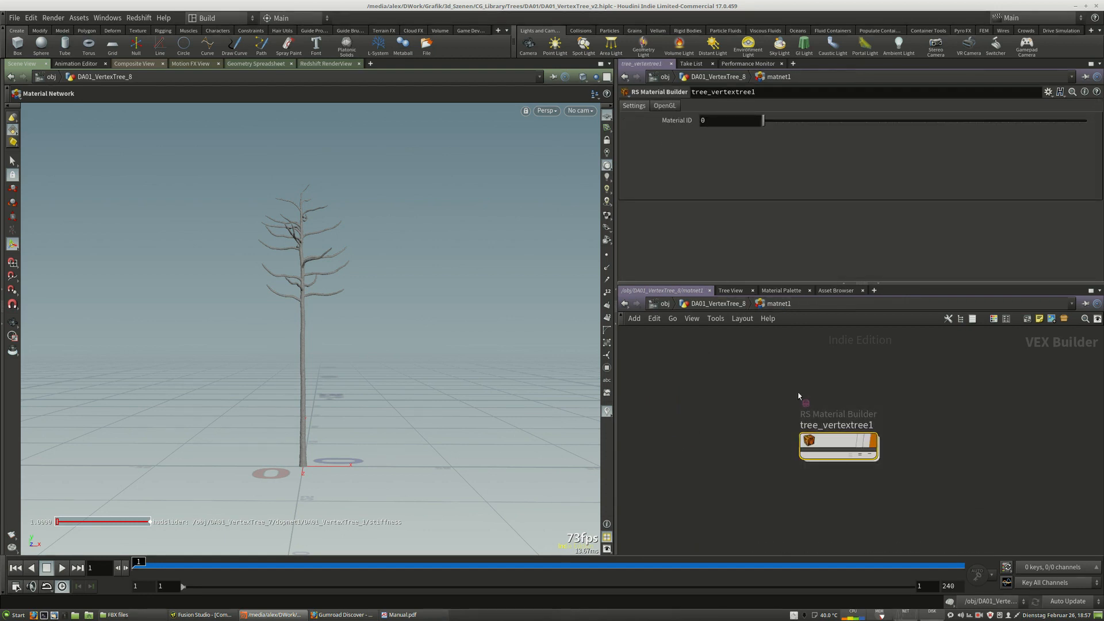
Paste the tree_vertextree1 material builder into the empty matnet1 inside DA01_VertexTree_7.
{"action": "left_click", "coordinate": [719, 304]}
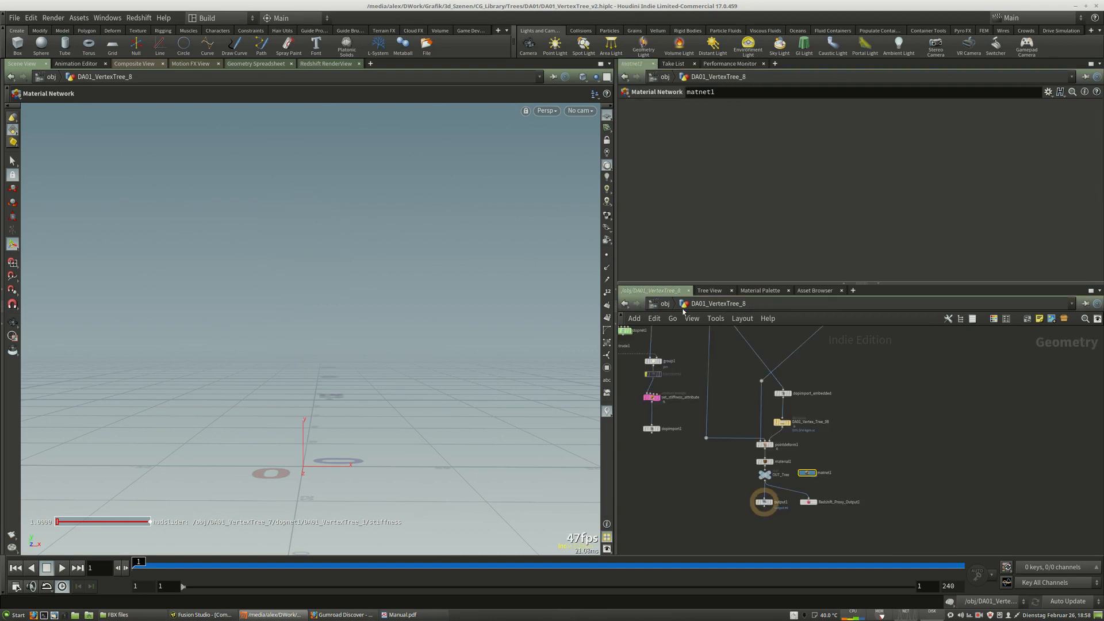
{"action": "left_click", "coordinate": [666, 304]}
{"action": "double_click", "coordinate": [841, 400]}
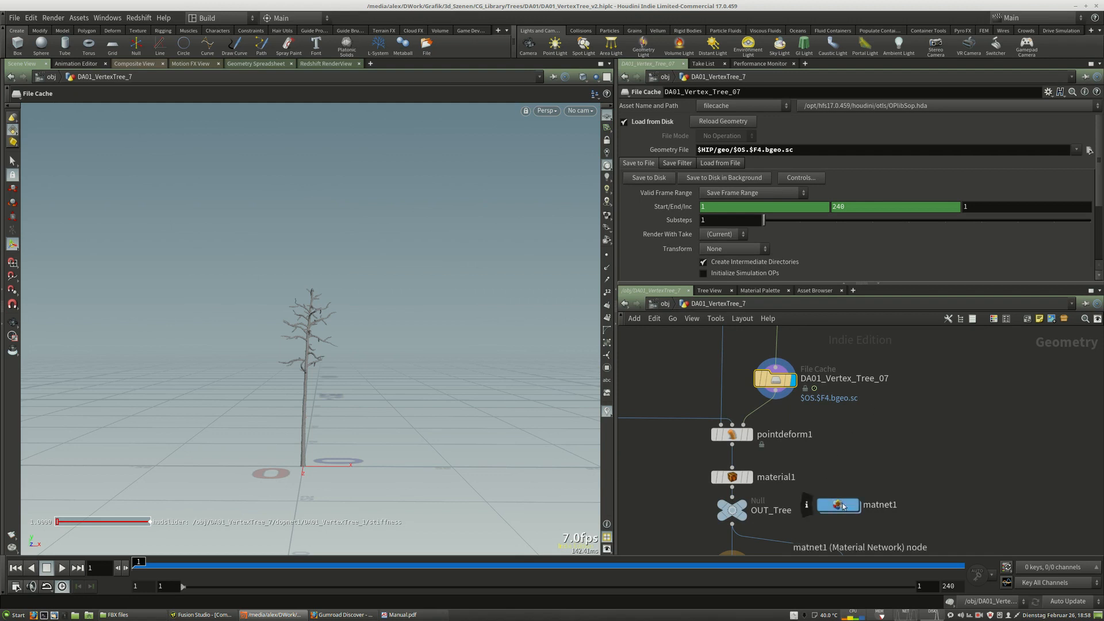
{"action": "double_click", "coordinate": [840, 506]}
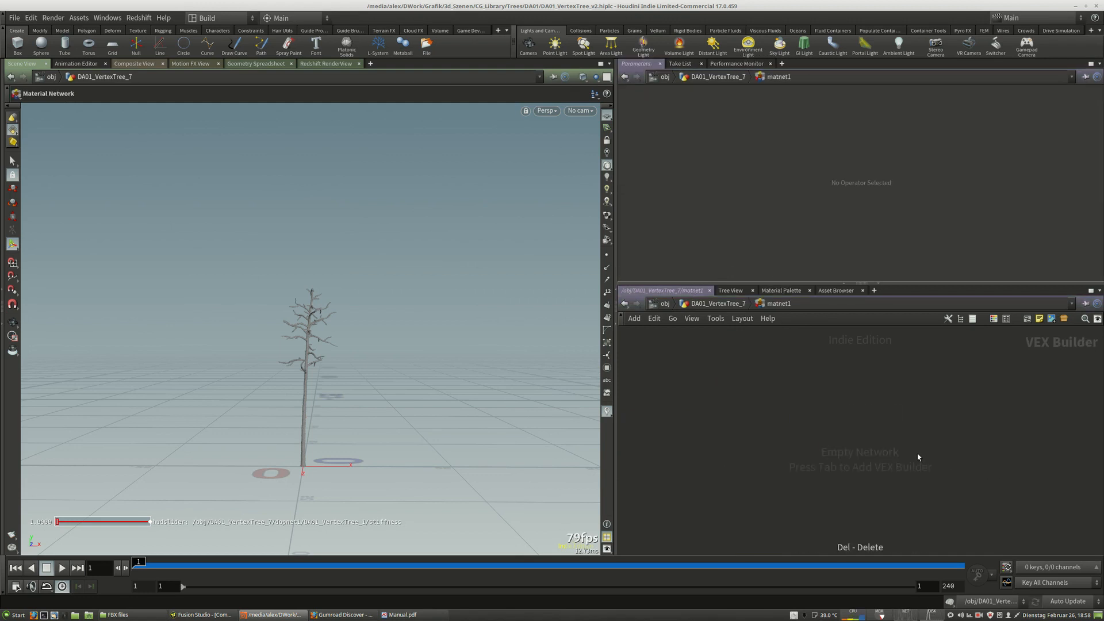
{"action": "key", "text": "ctrl+v"}
{"action": "key", "text": "ctrl+v"}
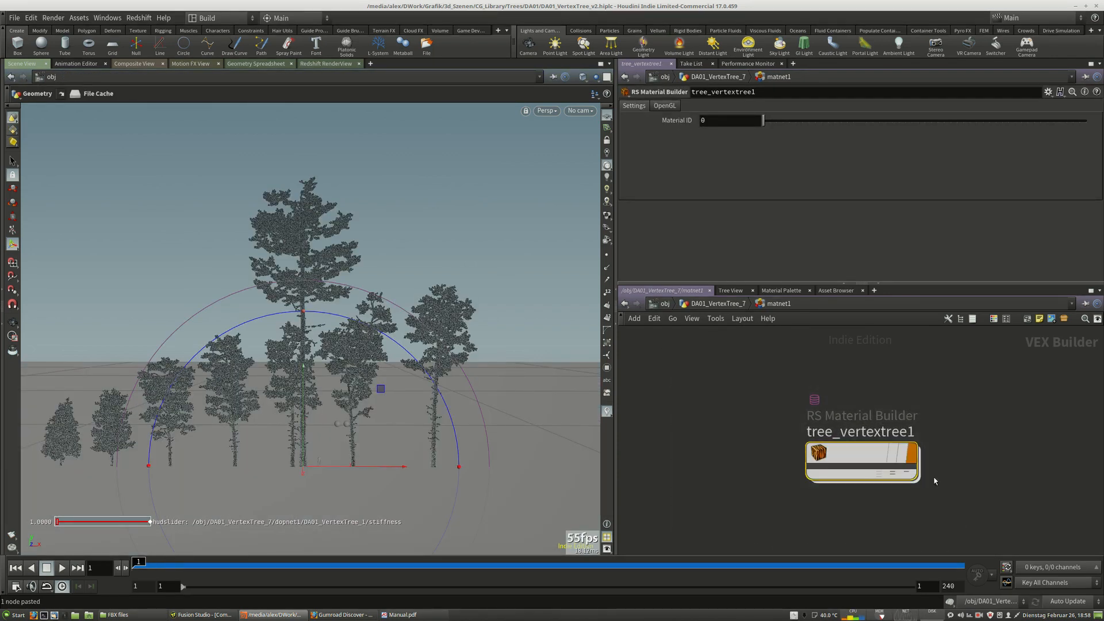
Return to the object level, enter DA01_VertexTree_8 and browse its geometry network down to the stash node.
{"action": "left_click", "coordinate": [710, 308]}
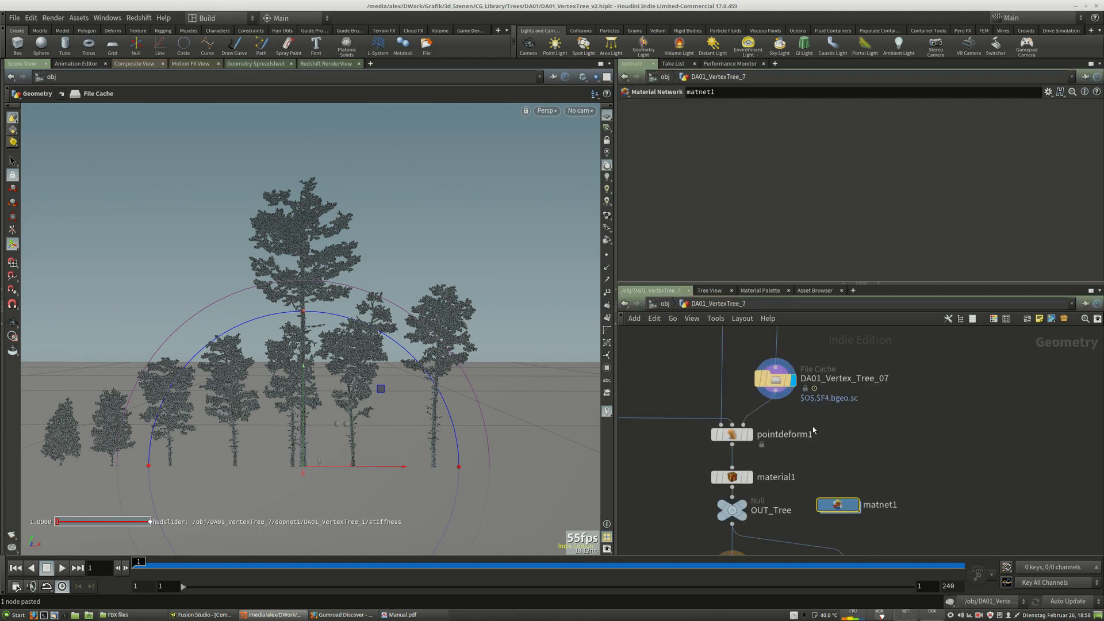
{"action": "left_click", "coordinate": [751, 370]}
{"action": "left_click", "coordinate": [659, 307]}
{"action": "middle_click_drag", "start_coordinate": [975, 404], "coordinate": [891, 421]}
{"action": "double_click", "coordinate": [892, 419]}
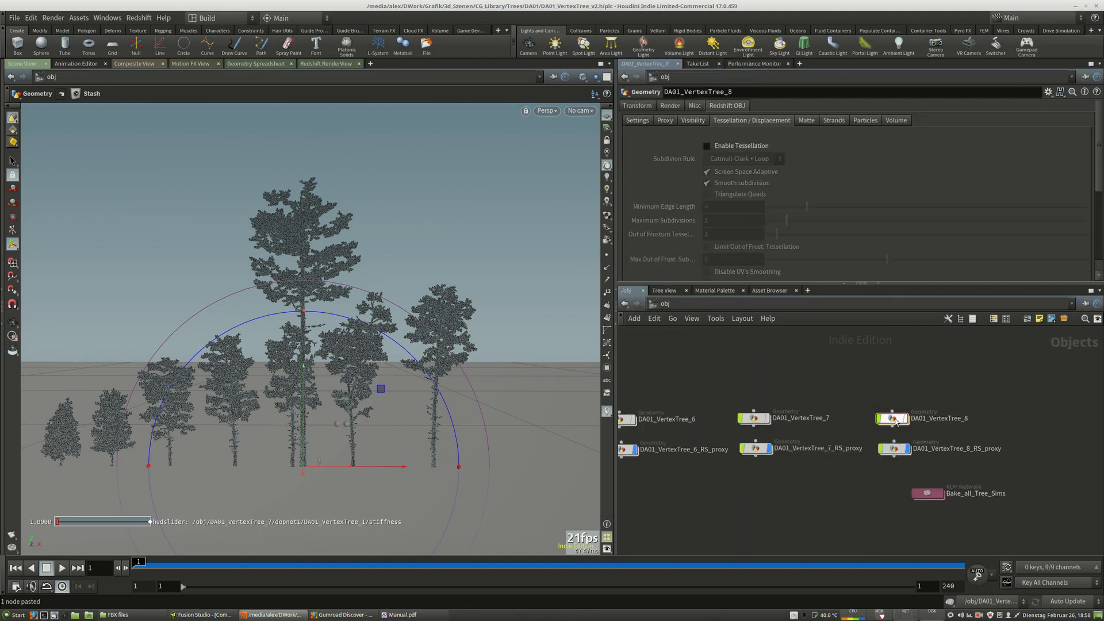
{"action": "middle_click_drag", "start_coordinate": [866, 380], "coordinate": [953, 496]}
{"action": "scroll", "coordinate": [953, 495], "scroll_direction": "down", "scroll_amount": 3}
{"action": "middle_click_drag", "start_coordinate": [936, 393], "coordinate": [909, 494]}
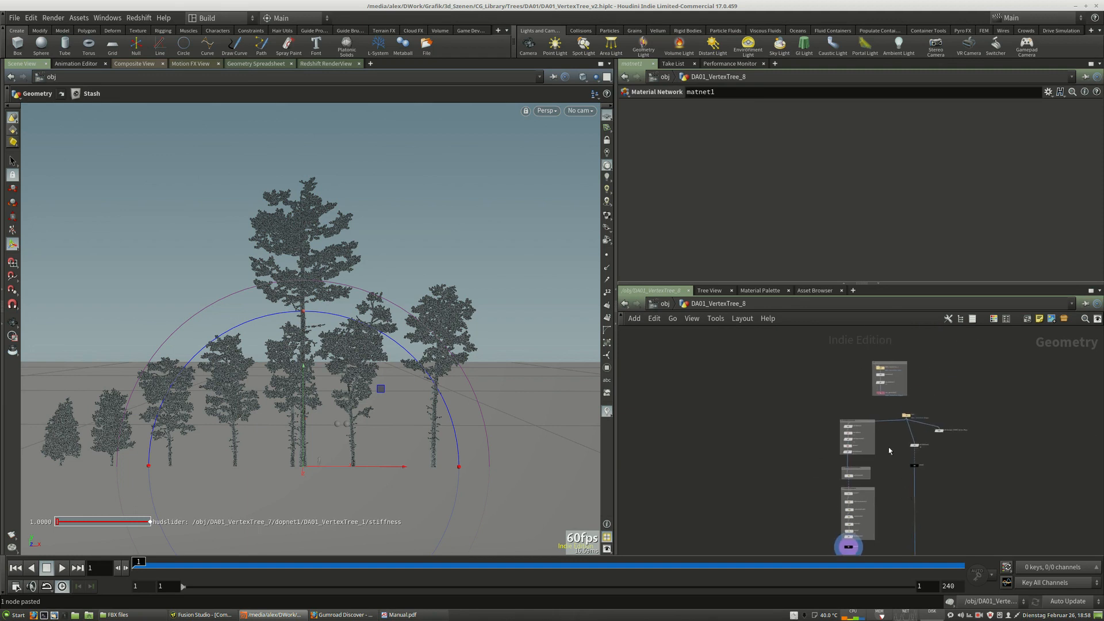
{"action": "scroll", "coordinate": [905, 396], "scroll_direction": "up", "scroll_amount": 5}
{"action": "middle_click_drag", "start_coordinate": [941, 433], "coordinate": [879, 427]}
{"action": "left_click_drag", "start_coordinate": [850, 452], "coordinate": [775, 422]}
{"action": "middle_click_drag", "start_coordinate": [939, 455], "coordinate": [942, 380]}
{"action": "scroll", "coordinate": [886, 377], "scroll_direction": "down", "scroll_amount": 3}
{"action": "middle_click_drag", "start_coordinate": [736, 403], "coordinate": [739, 365]}
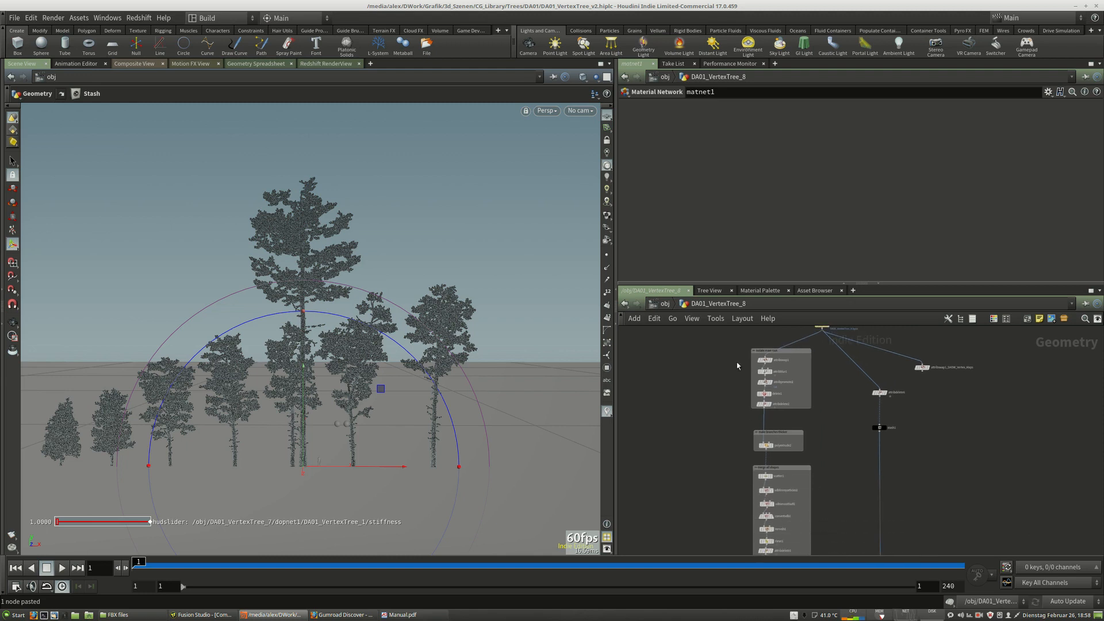
{"action": "scroll", "coordinate": [838, 497], "scroll_direction": "down", "scroll_amount": 3}
{"action": "middle_click_drag", "start_coordinate": [838, 497], "coordinate": [838, 432]}
{"action": "scroll", "coordinate": [834, 431], "scroll_direction": "down", "scroll_amount": 2}
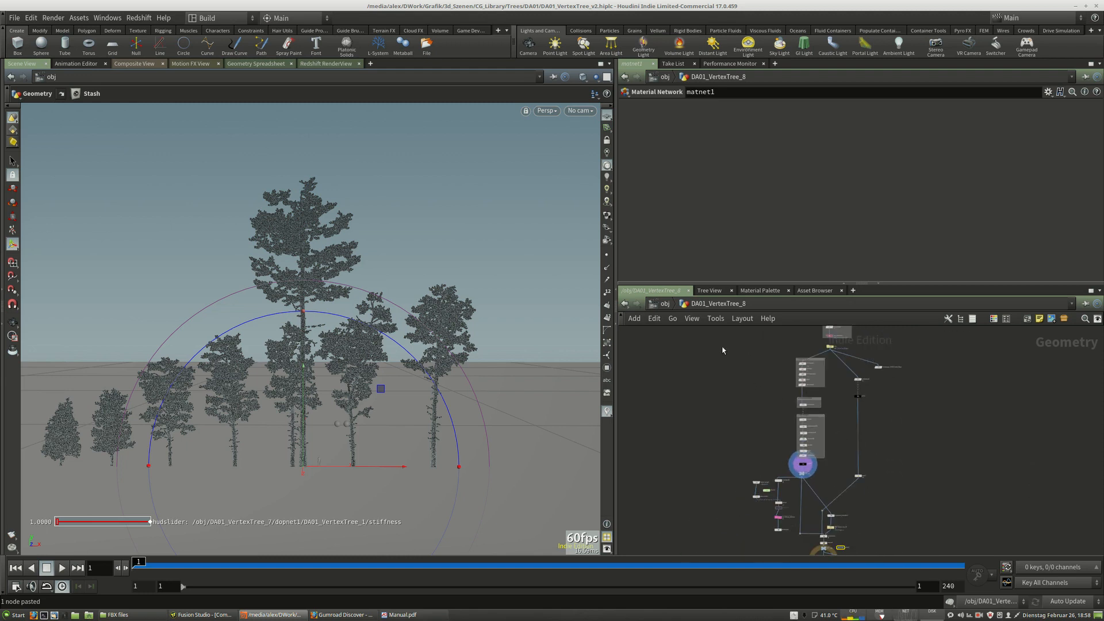
{"action": "left_click_drag", "start_coordinate": [723, 350], "coordinate": [828, 534]}
{"action": "left_click_drag", "start_coordinate": [826, 536], "coordinate": [759, 425]}
{"action": "middle_click_drag", "start_coordinate": [943, 544], "coordinate": [872, 536]}
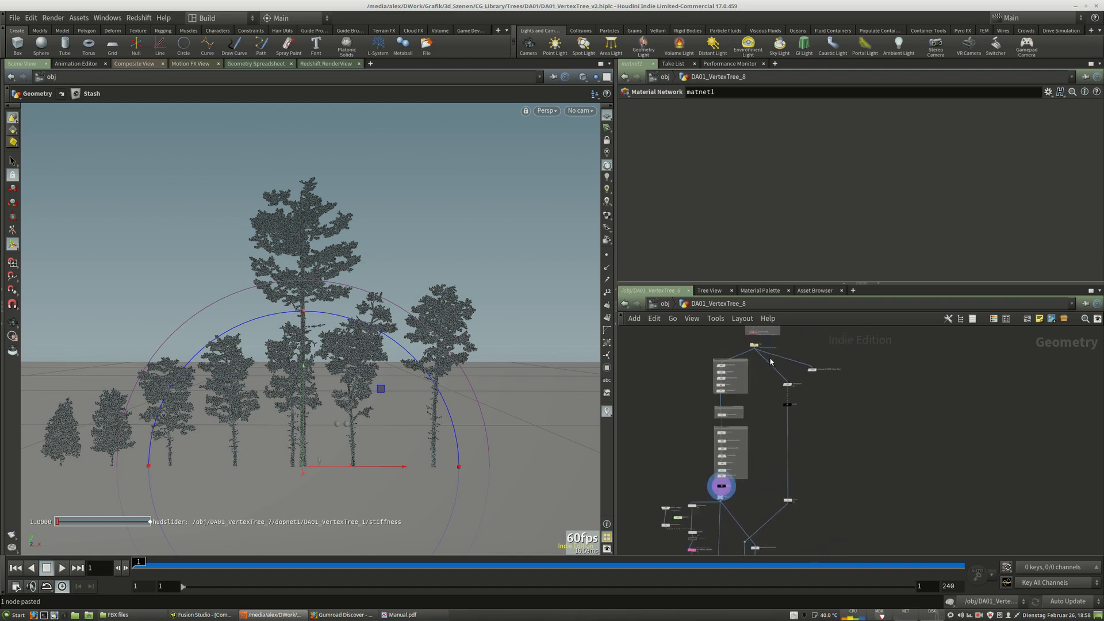
{"action": "scroll", "coordinate": [781, 357], "scroll_direction": "up", "scroll_amount": 5}
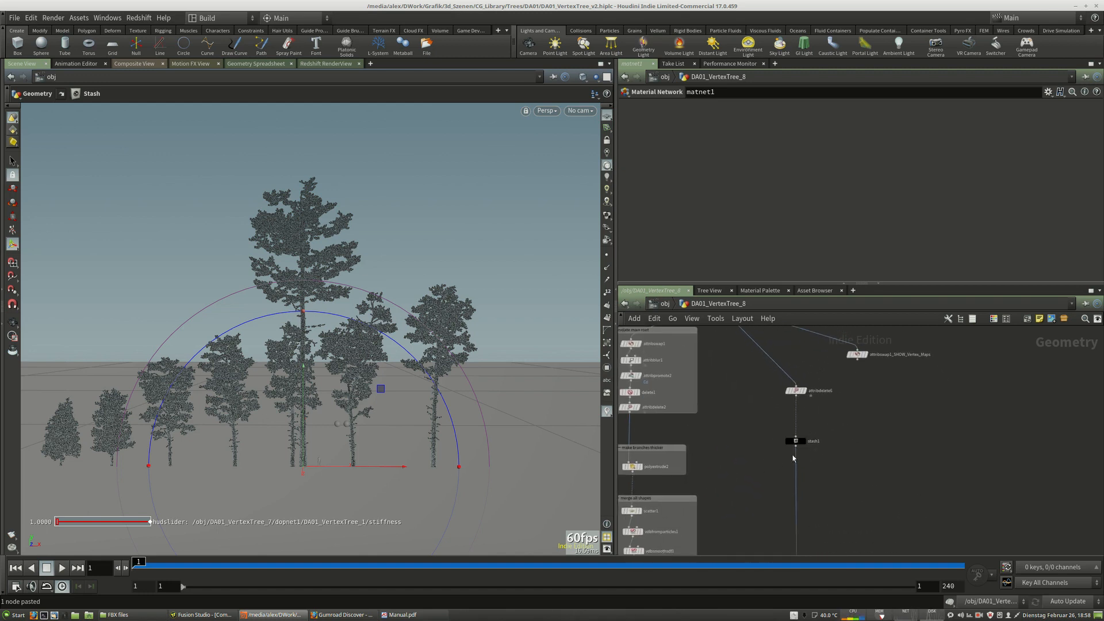
{"action": "scroll", "coordinate": [806, 446], "scroll_direction": "up", "scroll_amount": 3}
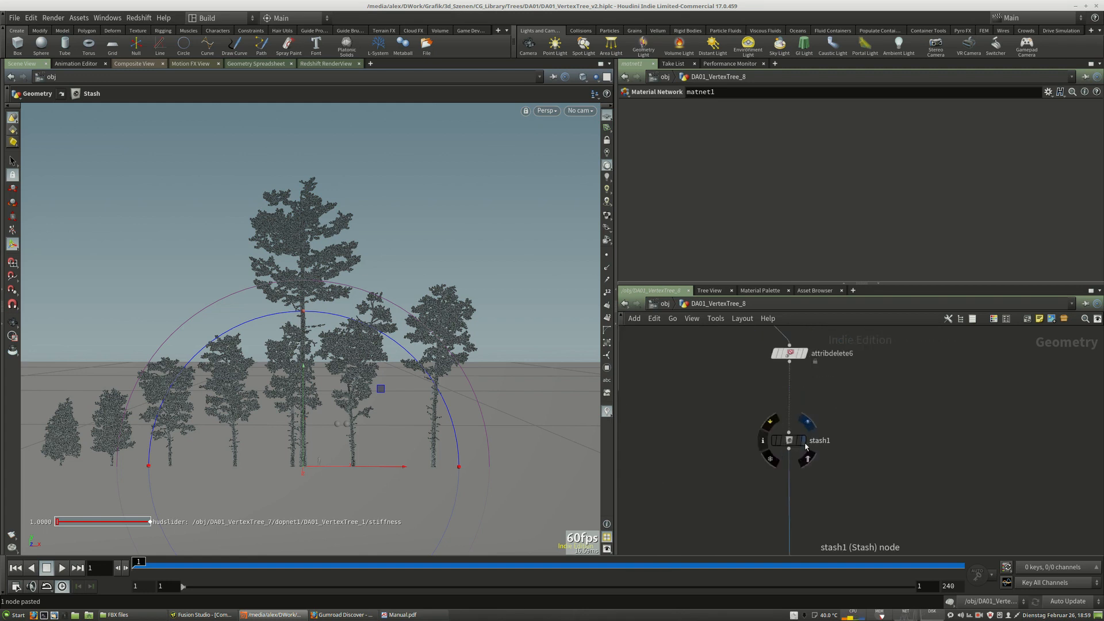
Inspect the dopimport, file cache, pointdeform1, material1 and OUT_Tree nodes in DA01_VertexTree_8's network.
{"action": "scroll", "coordinate": [877, 368], "scroll_direction": "down", "scroll_amount": 4}
{"action": "middle_click_drag", "start_coordinate": [847, 529], "coordinate": [871, 390]}
{"action": "middle_click_drag", "start_coordinate": [881, 473], "coordinate": [910, 422]}
{"action": "middle_click_drag", "start_coordinate": [860, 492], "coordinate": [892, 407]}
{"action": "mouse_move", "coordinate": [827, 466]}
{"action": "scroll", "coordinate": [827, 466], "scroll_direction": "up", "scroll_amount": 4}
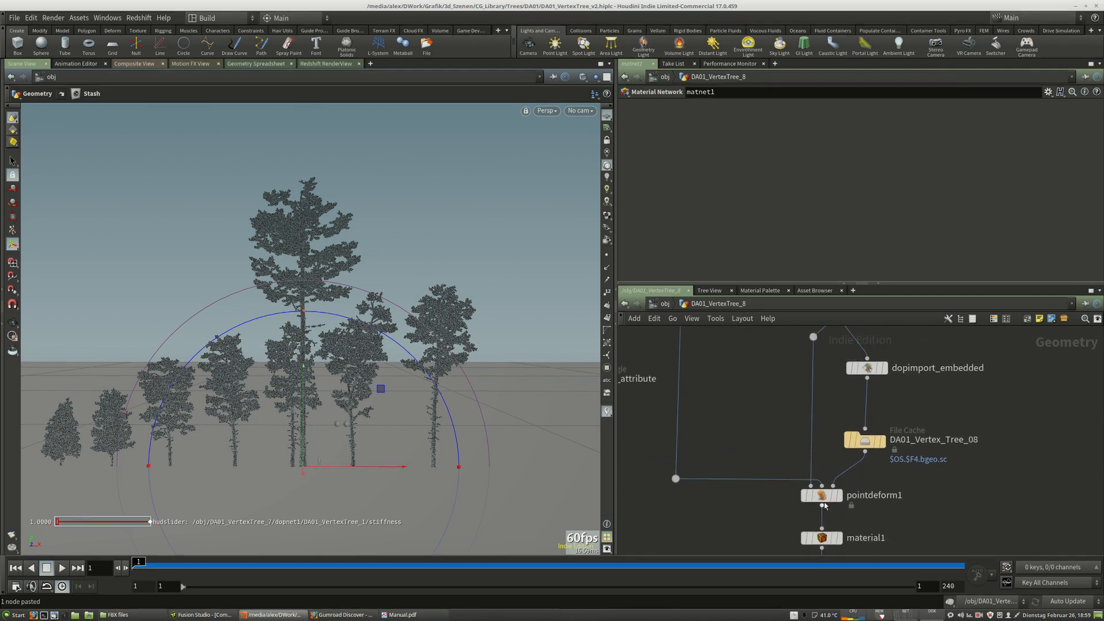
{"action": "mouse_move", "coordinate": [823, 505]}
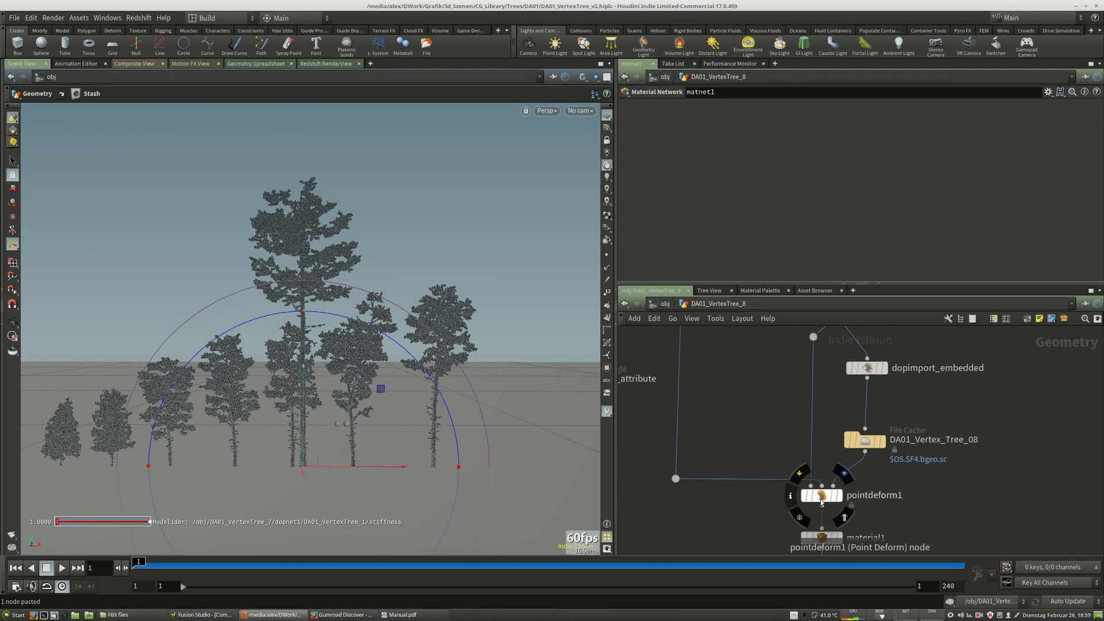
{"action": "middle_click_drag", "start_coordinate": [851, 508], "coordinate": [864, 505]}
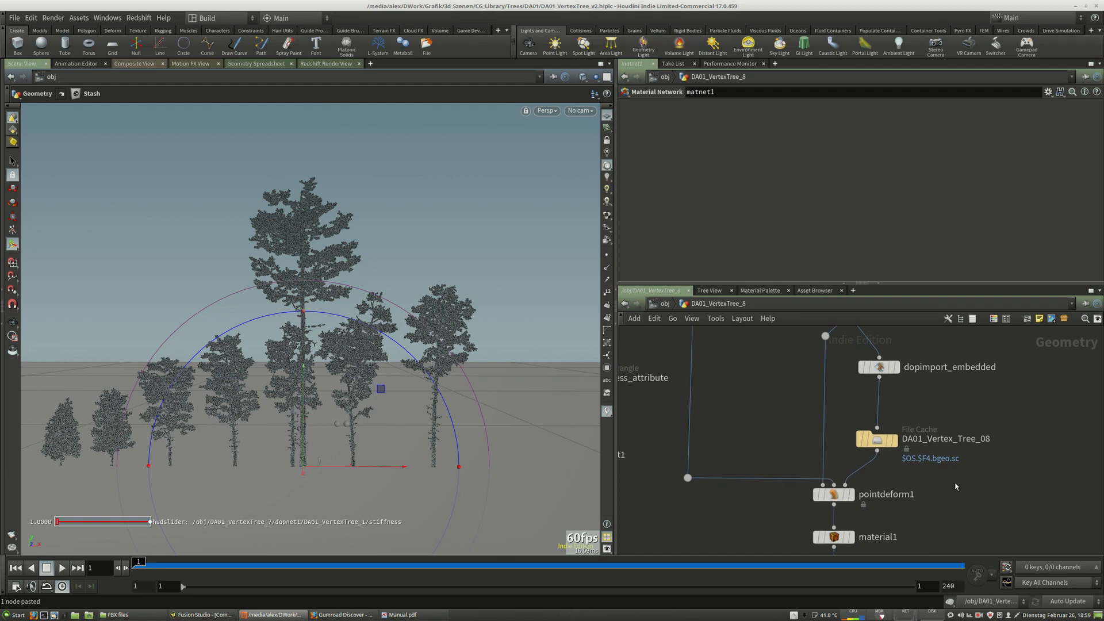
{"action": "mouse_move", "coordinate": [835, 498]}
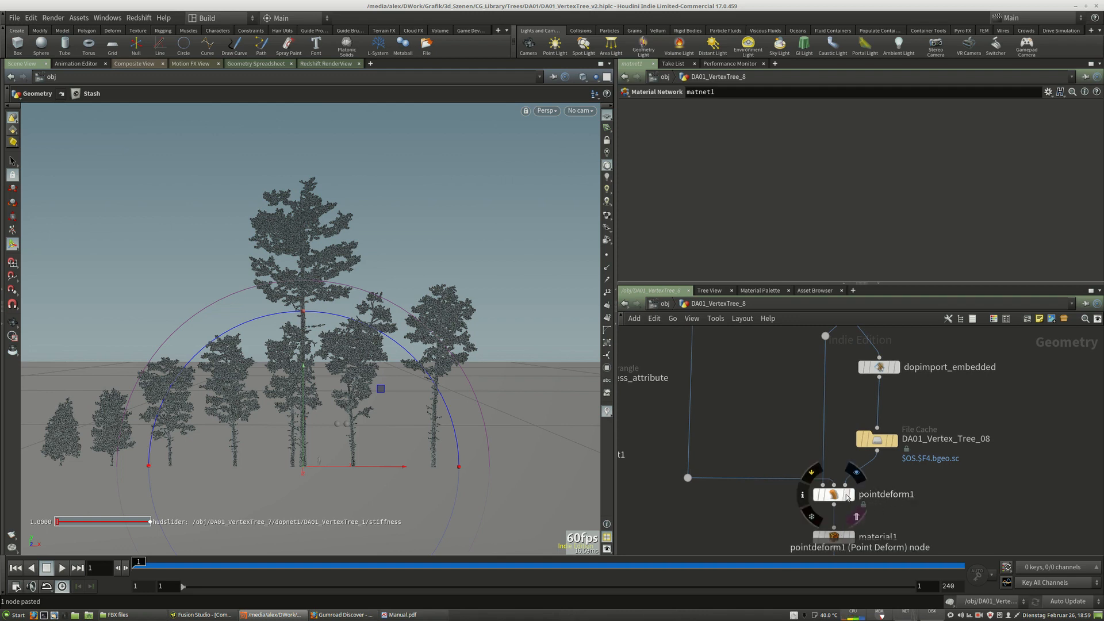
{"action": "scroll", "coordinate": [684, 395], "scroll_direction": "down", "scroll_amount": 3}
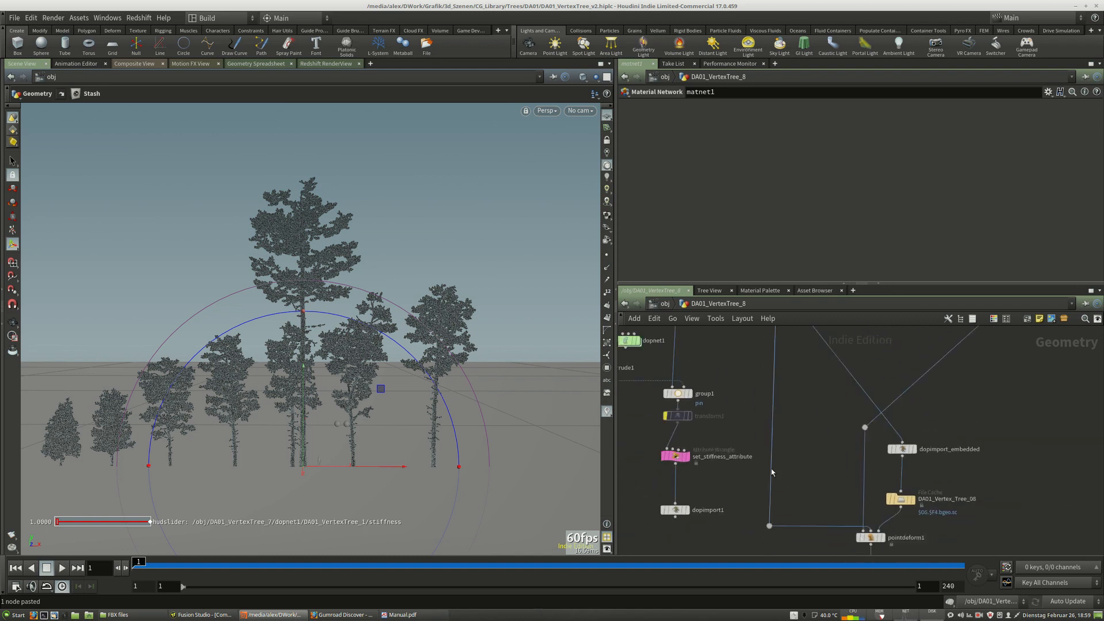
{"action": "middle_click_drag", "start_coordinate": [777, 462], "coordinate": [748, 434]}
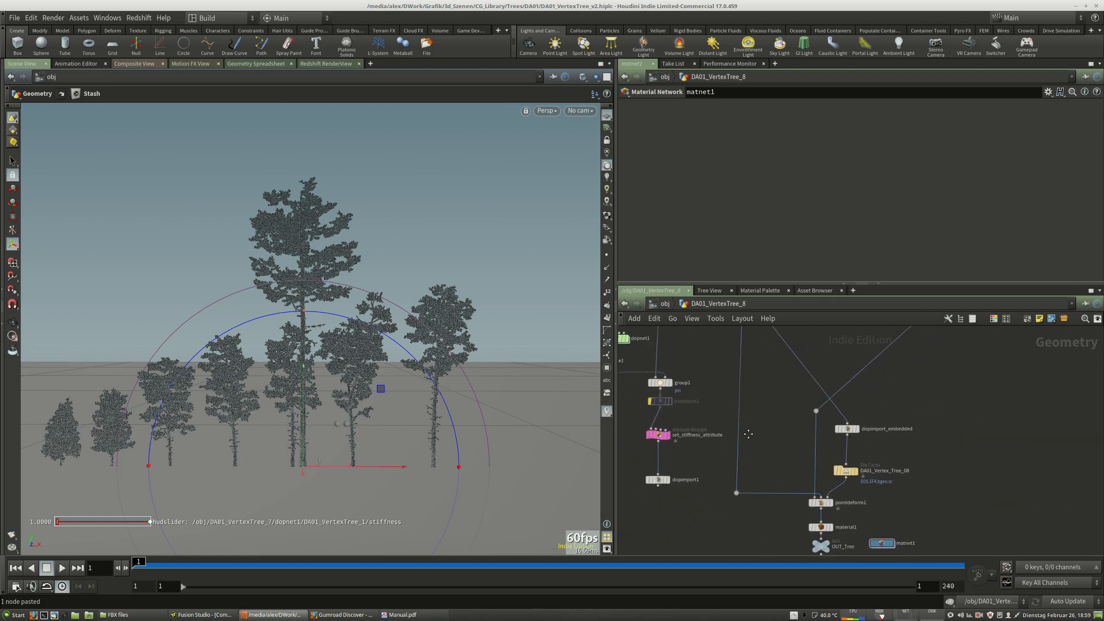
{"action": "scroll", "coordinate": [840, 513], "scroll_direction": "up", "scroll_amount": 5}
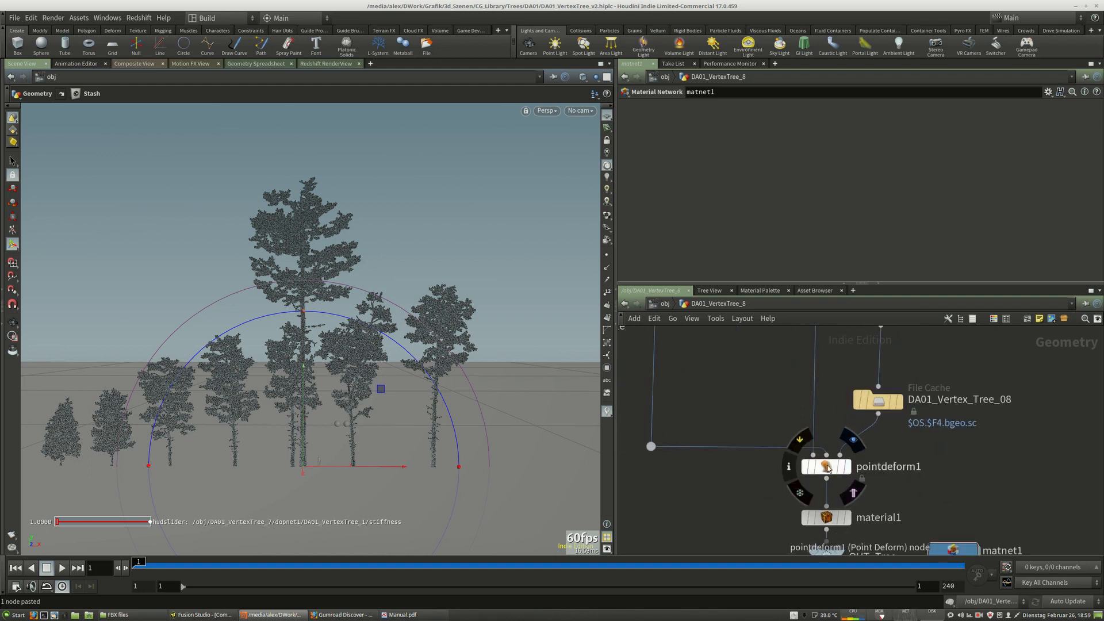
{"action": "left_click_drag", "start_coordinate": [827, 470], "coordinate": [828, 463]}
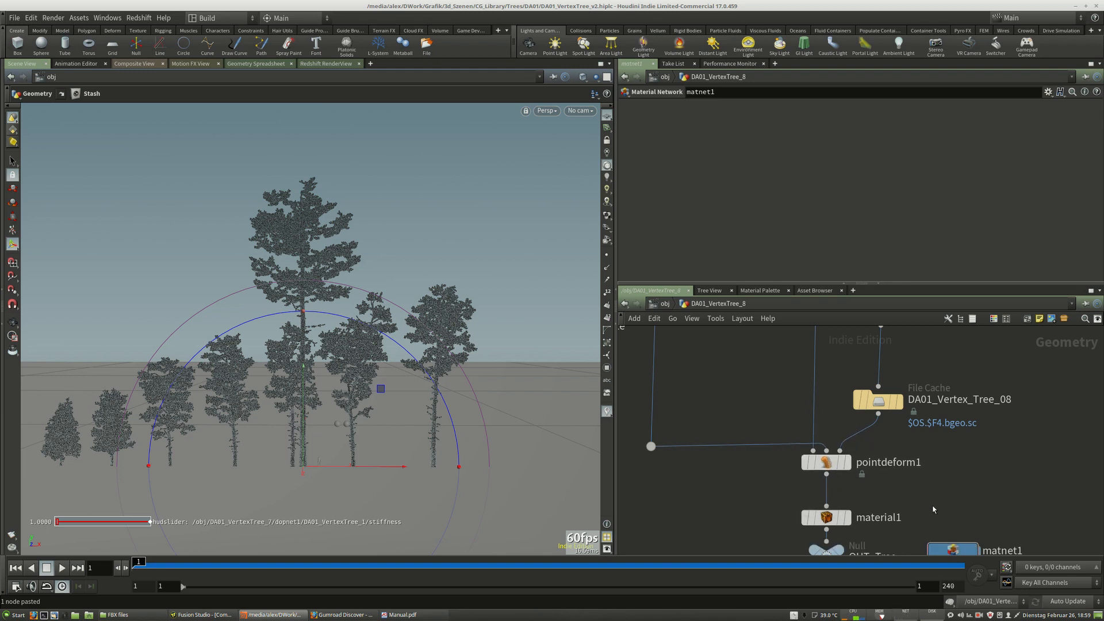
{"action": "middle_click_drag", "start_coordinate": [946, 514], "coordinate": [947, 462]}
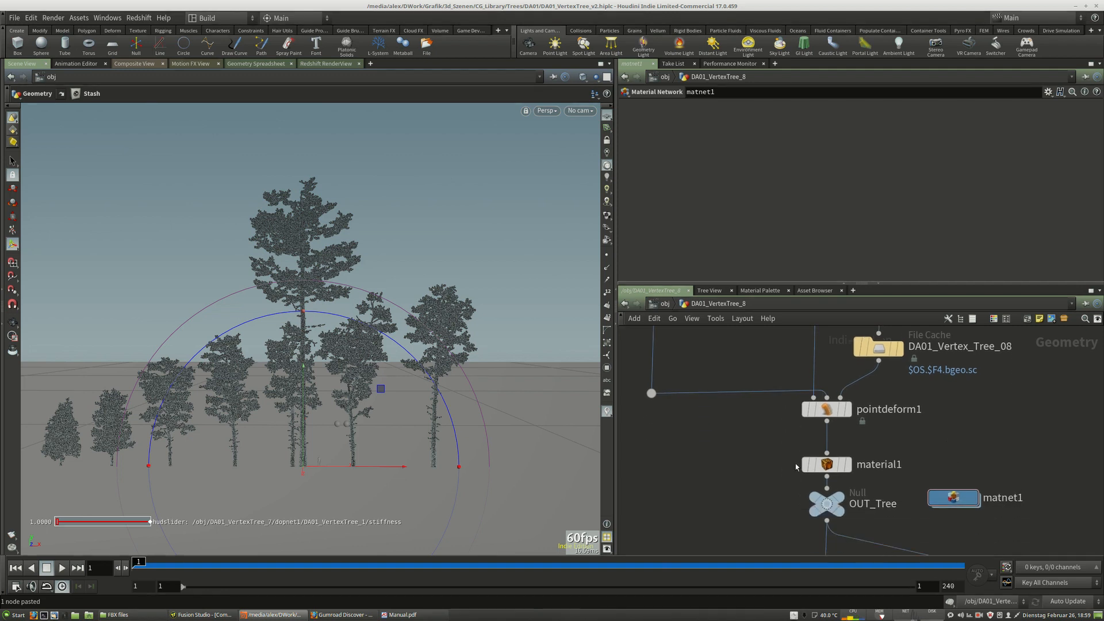
{"action": "left_click_drag", "start_coordinate": [825, 470], "coordinate": [824, 462]}
{"action": "left_click_drag", "start_coordinate": [967, 399], "coordinate": [979, 430]}
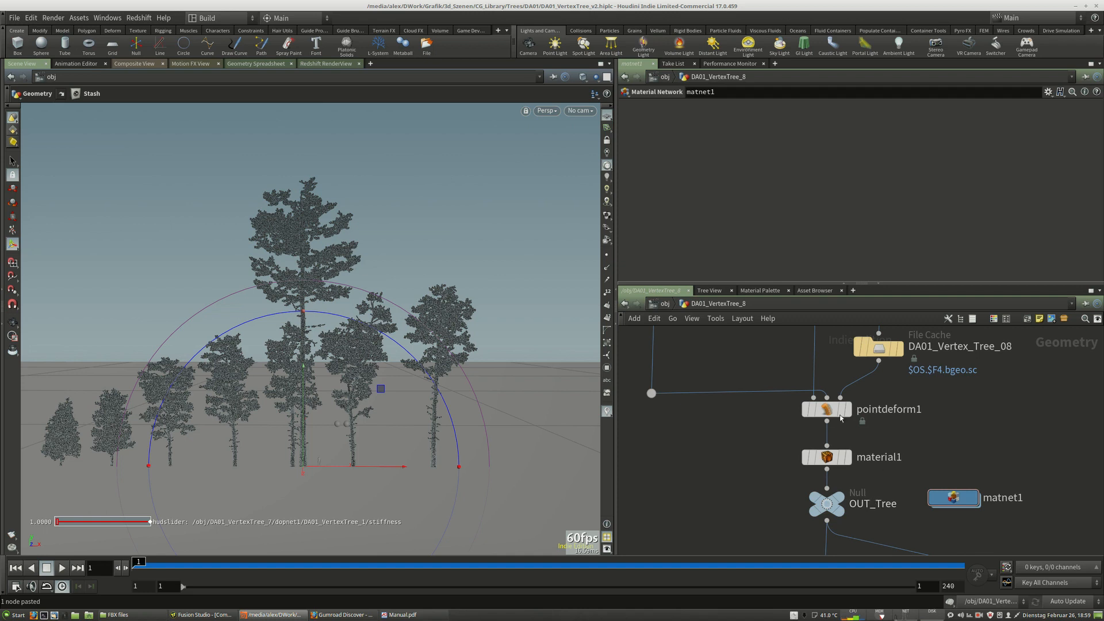
{"action": "left_click_drag", "start_coordinate": [831, 413], "coordinate": [831, 418]}
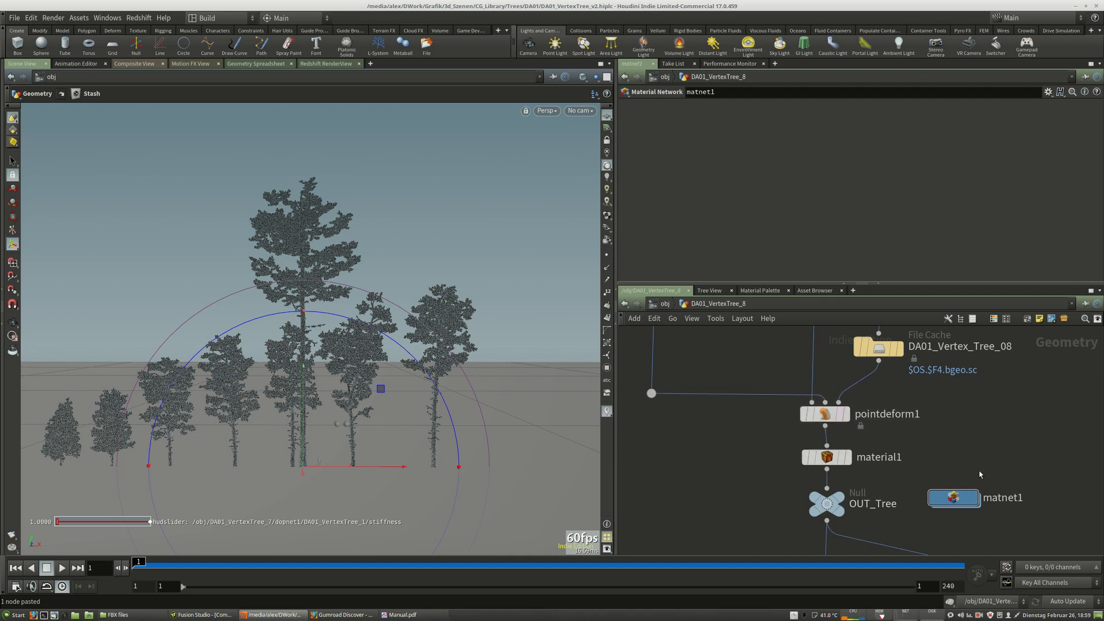
{"action": "scroll", "coordinate": [979, 472], "scroll_direction": "down", "scroll_amount": 5}
{"action": "middle_click_drag", "start_coordinate": [993, 390], "coordinate": [975, 526]}
{"action": "scroll", "coordinate": [972, 522], "scroll_direction": "down", "scroll_amount": 4}
{"action": "middle_click_drag", "start_coordinate": [961, 402], "coordinate": [921, 521]}
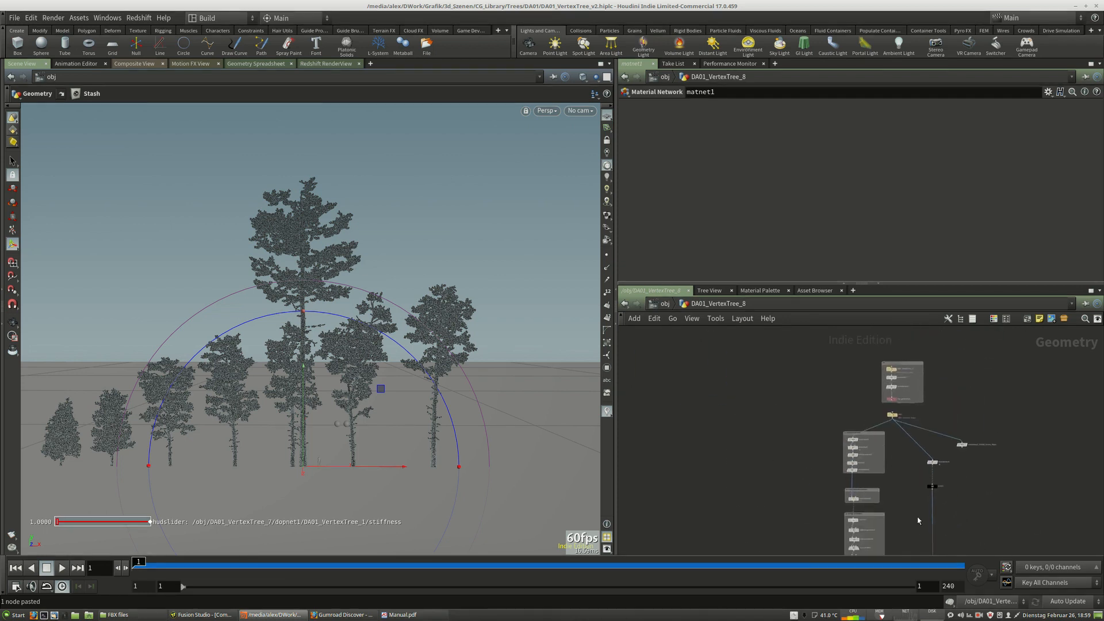
{"action": "scroll", "coordinate": [902, 423], "scroll_direction": "up", "scroll_amount": 5}
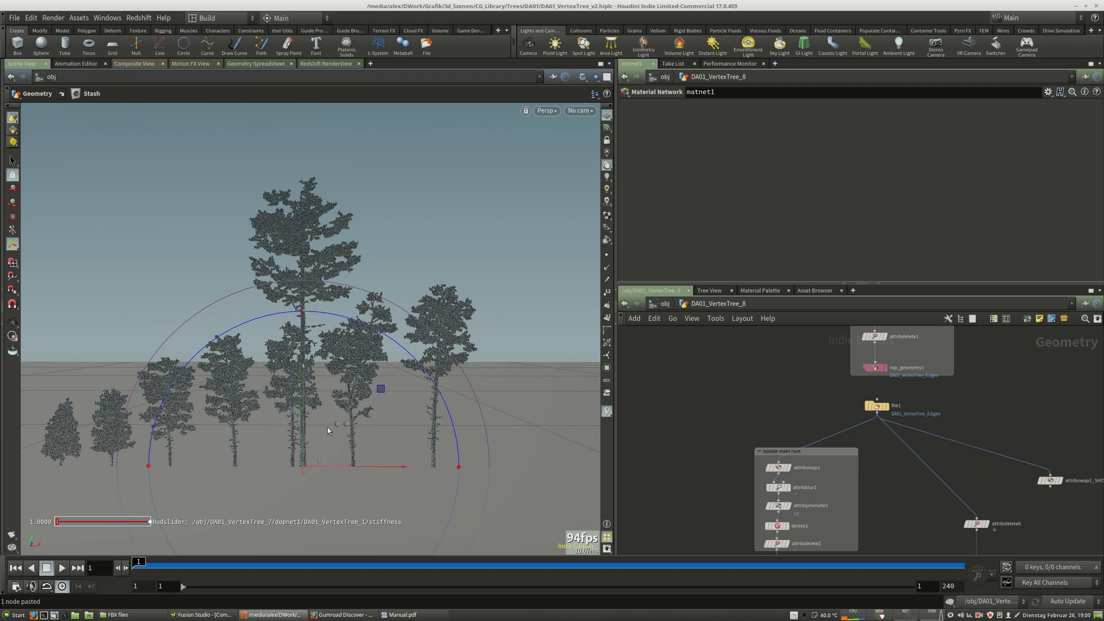
Examine the nodes inside the 'isolate main root' network box below the file1 node.
{"action": "middle_click_drag", "start_coordinate": [875, 524], "coordinate": [892, 482]}
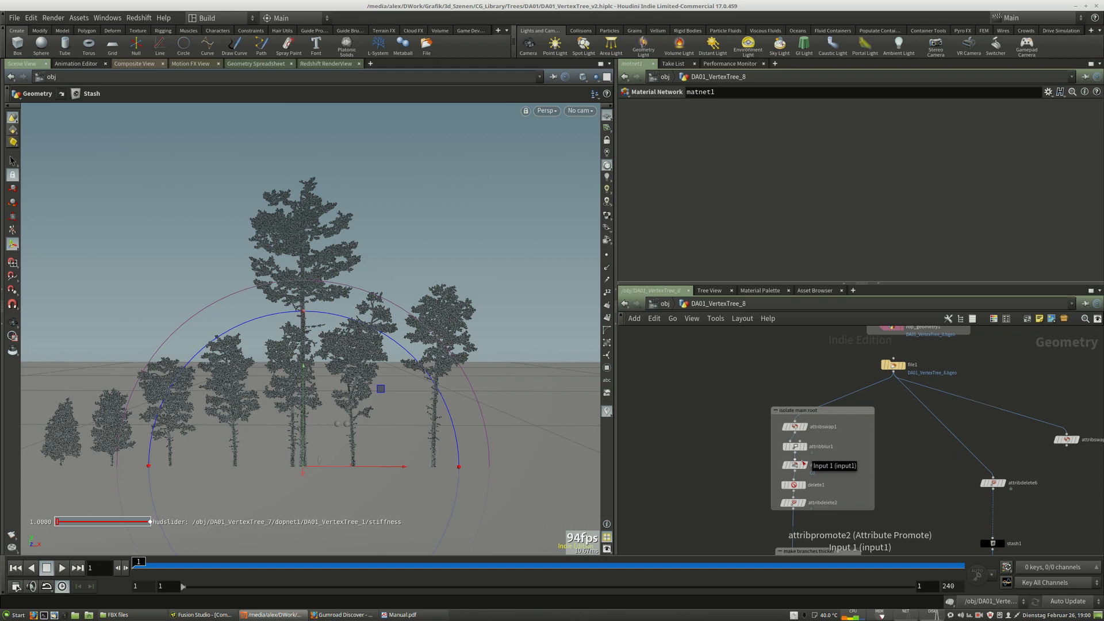
{"action": "middle_click_drag", "start_coordinate": [912, 475], "coordinate": [933, 454]}
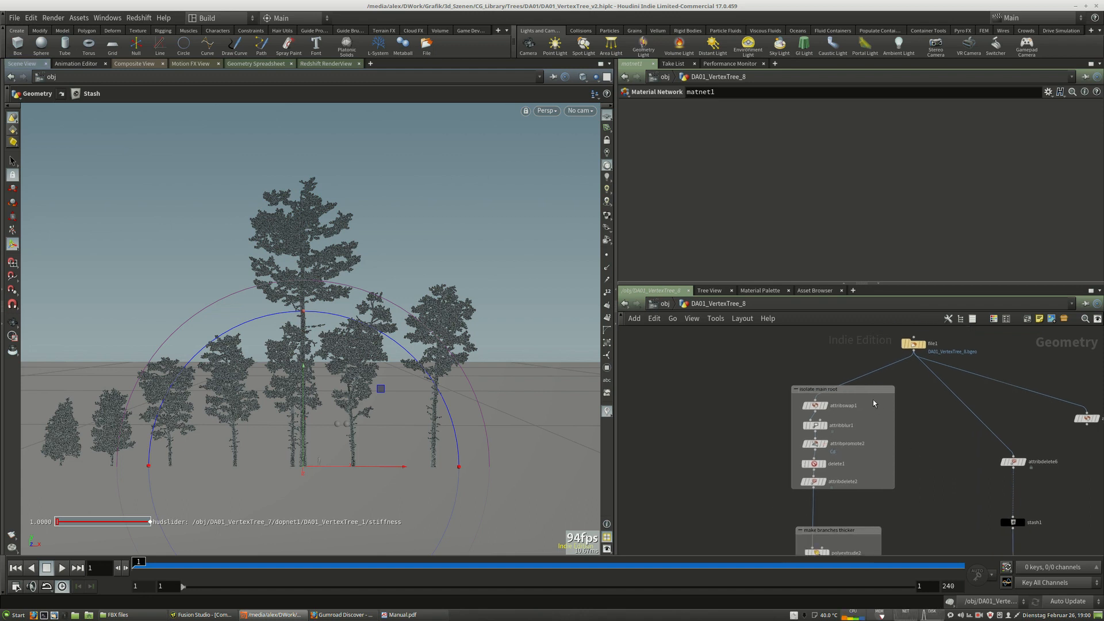
{"action": "mouse_move", "coordinate": [818, 419]}
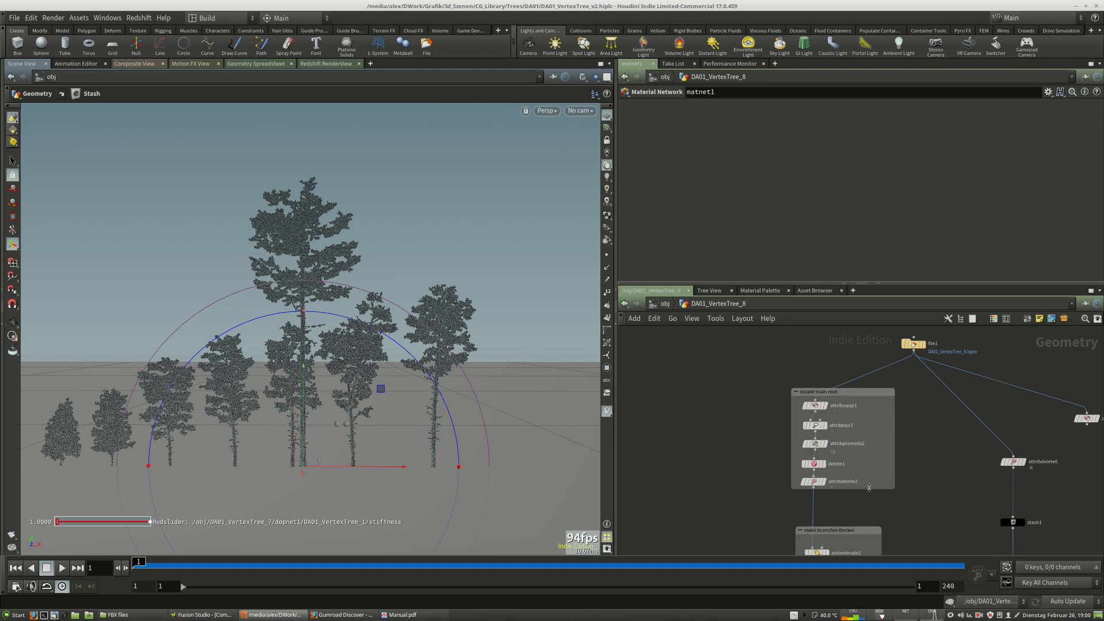
{"action": "left_click_drag", "start_coordinate": [889, 489], "coordinate": [880, 480]}
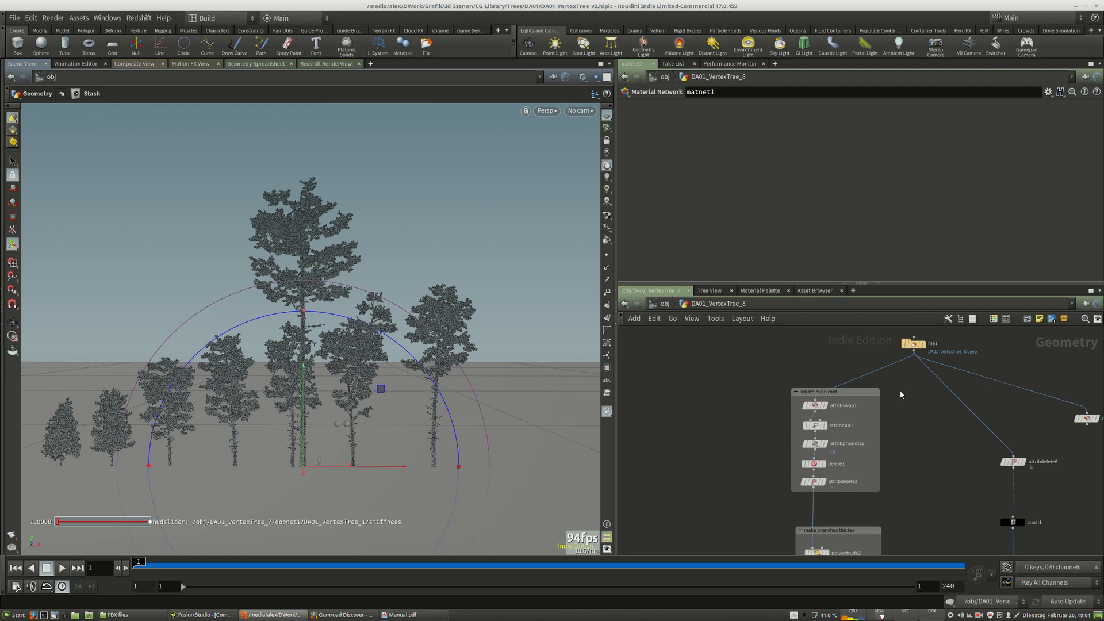
{"action": "middle_click_drag", "start_coordinate": [935, 385], "coordinate": [871, 478]}
{"action": "mouse_move", "coordinate": [893, 427]}
{"action": "middle_mouse_down"}
{"action": "mouse_move", "coordinate": [907, 404]}
{"action": "mouse_move", "coordinate": [893, 422]}
{"action": "middle_mouse_up"}
{"action": "middle_click_drag", "start_coordinate": [844, 480], "coordinate": [887, 436]}
{"action": "scroll", "coordinate": [851, 460], "scroll_direction": "up", "scroll_amount": 1}
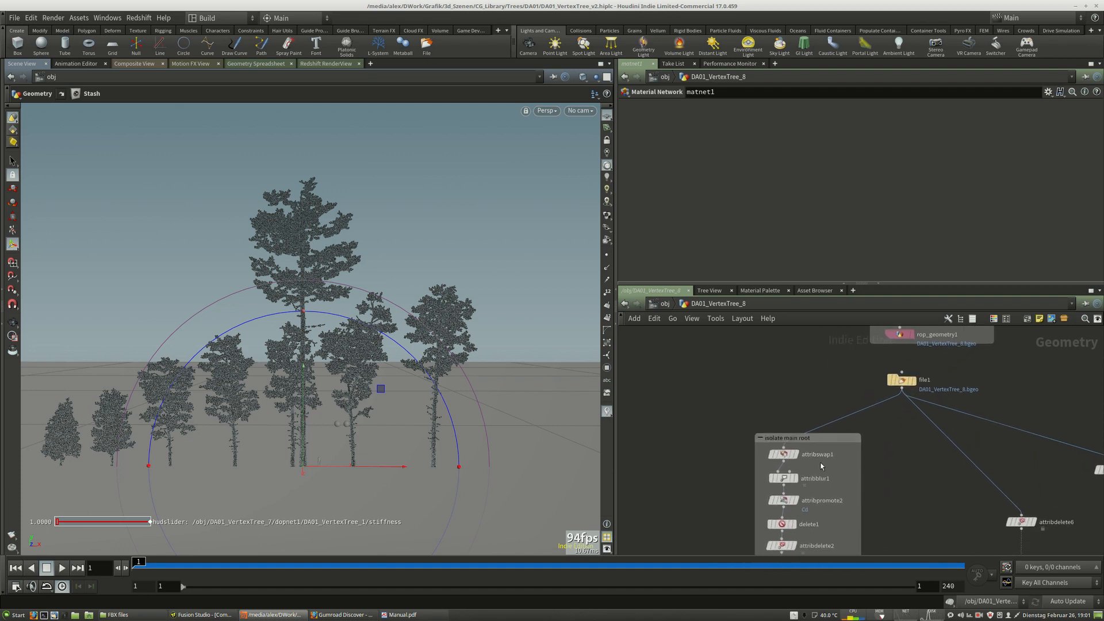
{"action": "mouse_move", "coordinate": [798, 458]}
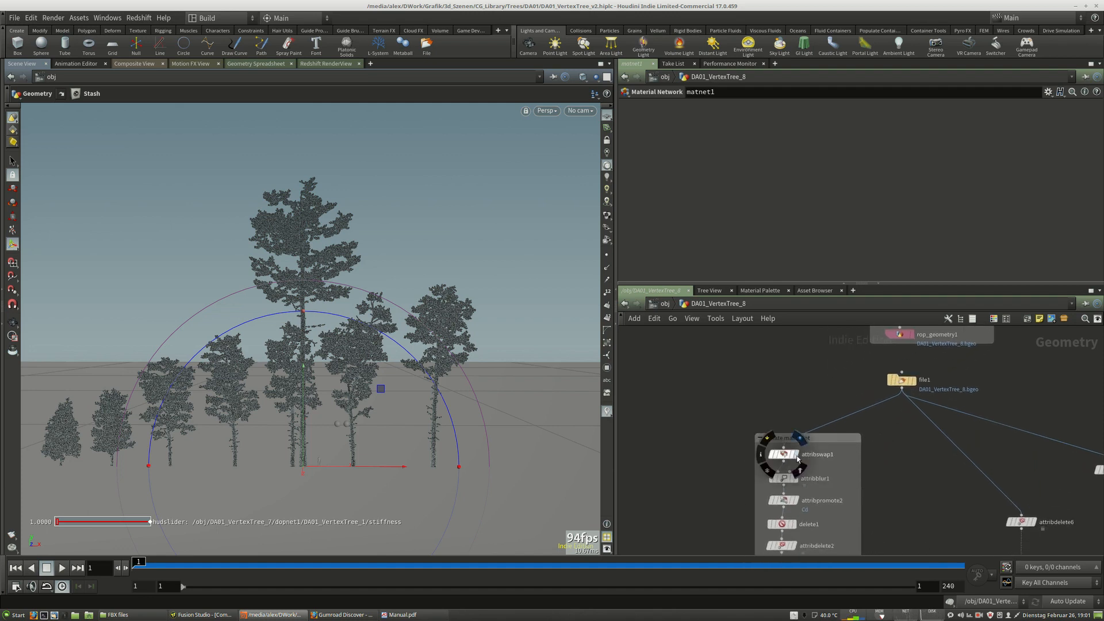
Enable the attribswap1 node in the 'isolate main root' box, swapping point attribute Cd2 into Cd, and view the trunk.
{"action": "left_click", "coordinate": [783, 455]}
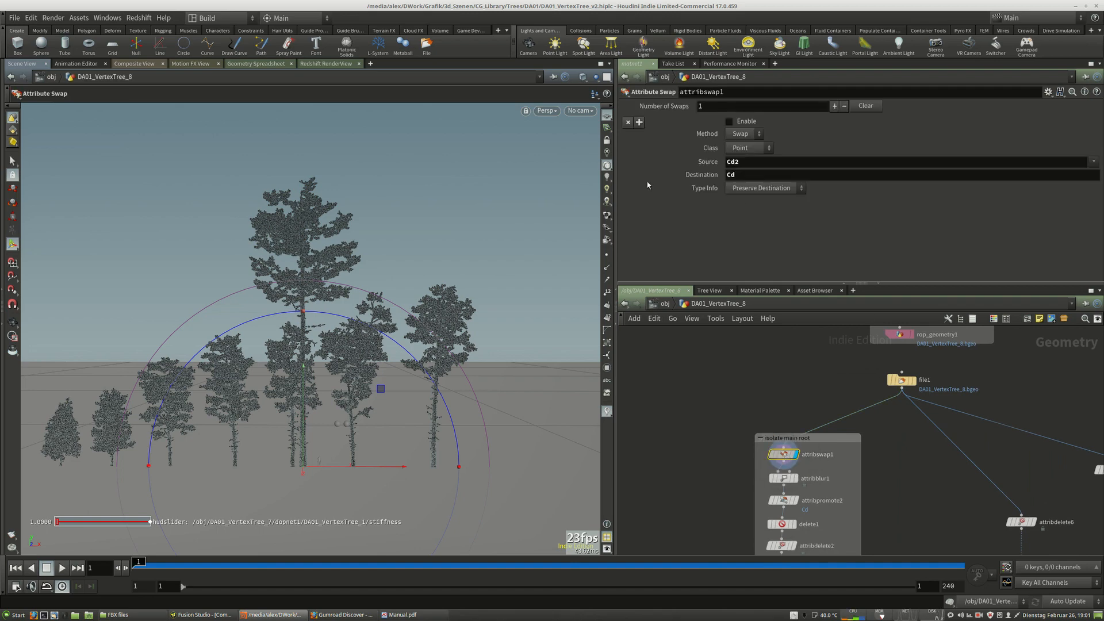
{"action": "left_click", "coordinate": [730, 122]}
{"action": "right_click_drag", "start_coordinate": [380, 281], "coordinate": [345, 380], "text": "alt"}
{"action": "key", "text": "g"}
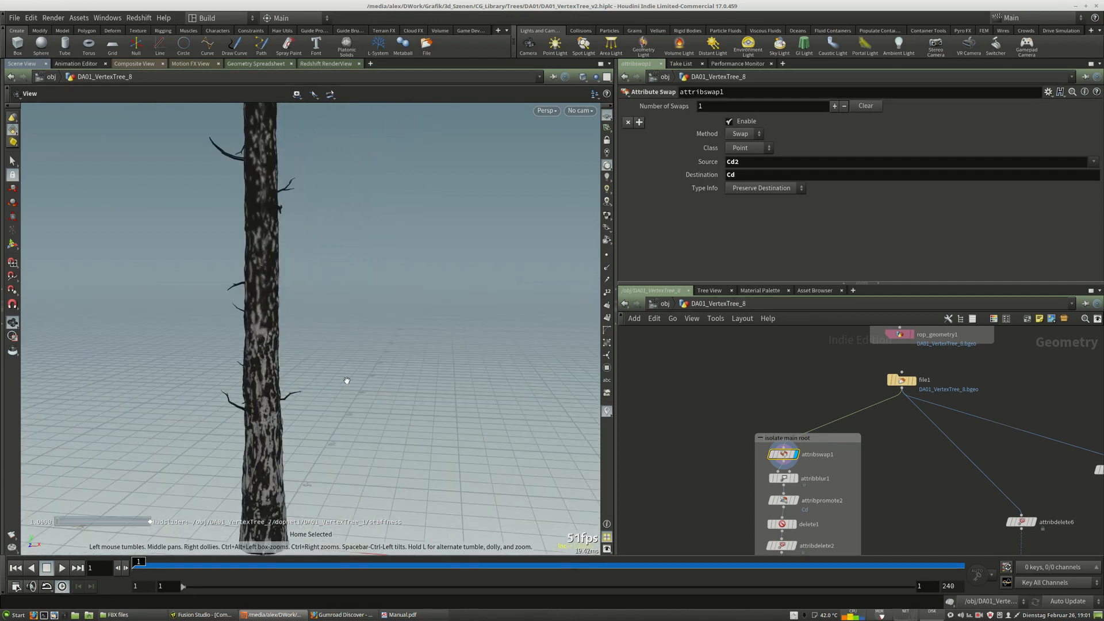
{"action": "middle_click_drag", "start_coordinate": [345, 380], "coordinate": [392, 336]}
{"action": "left_click_drag", "start_coordinate": [392, 335], "coordinate": [364, 297]}
{"action": "right_click_drag", "start_coordinate": [437, 311], "coordinate": [358, 336]}
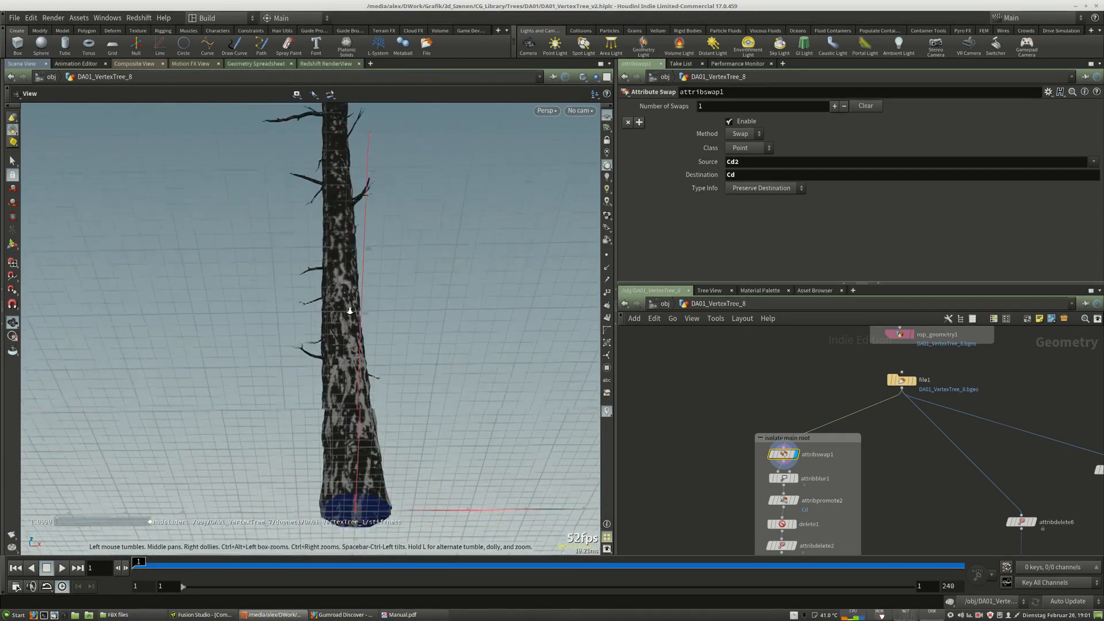
{"action": "left_click_drag", "start_coordinate": [358, 336], "coordinate": [403, 324]}
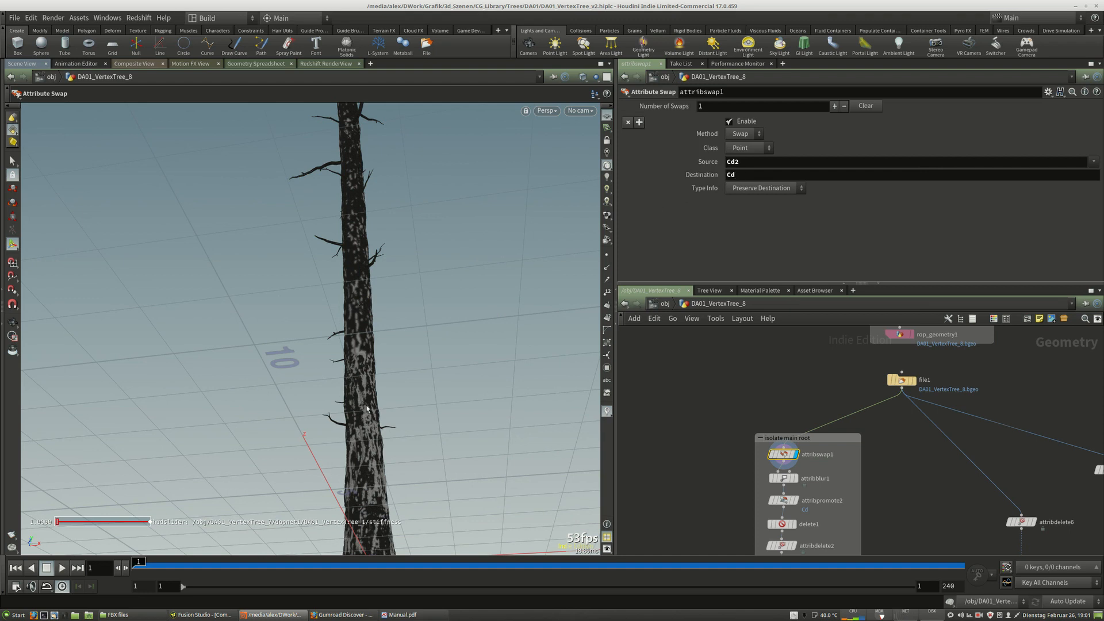
Try attribswap1 source attributes Cd3 and then Cd5.
{"action": "left_click", "coordinate": [748, 162]}
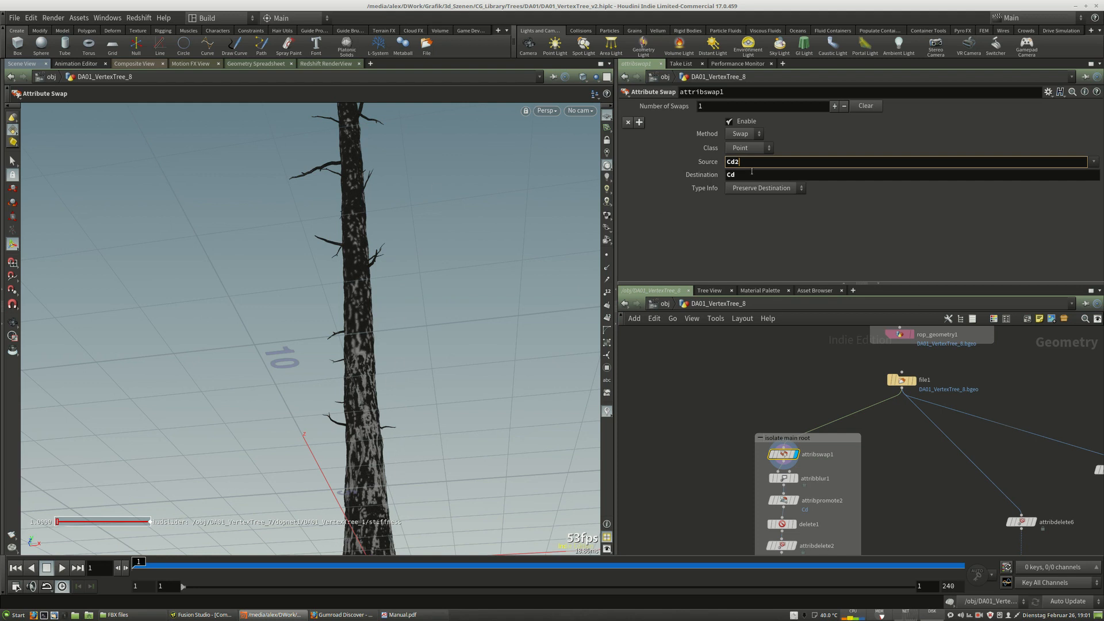
{"action": "type", "text": "3"}
{"action": "key", "text": "Return"}
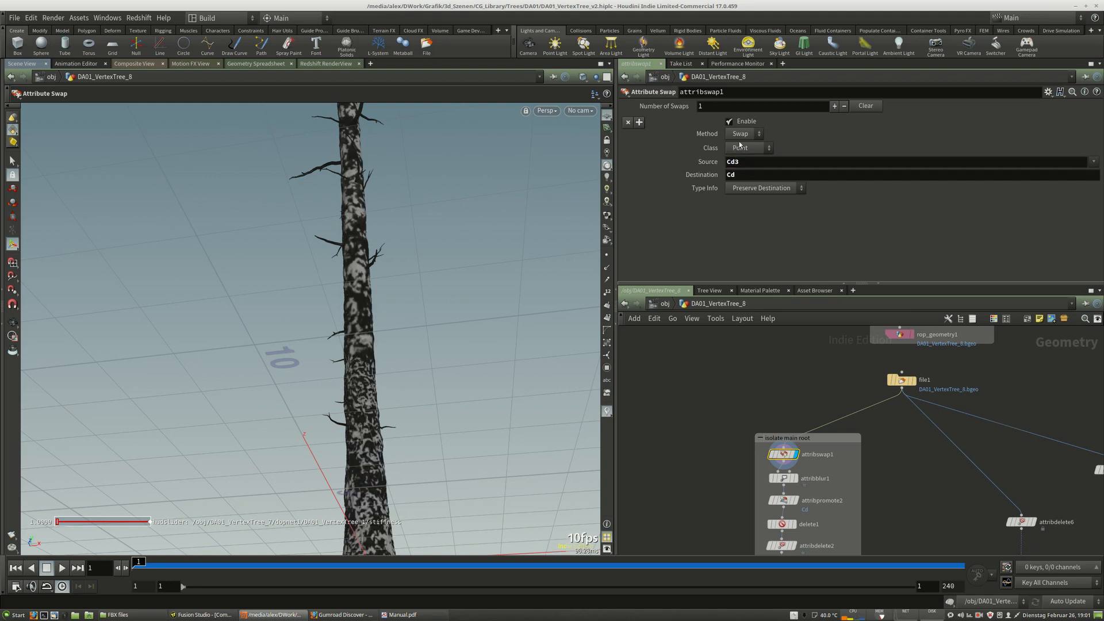
{"action": "left_click_drag", "start_coordinate": [763, 162], "coordinate": [735, 162]}
{"action": "type", "text": "4"}
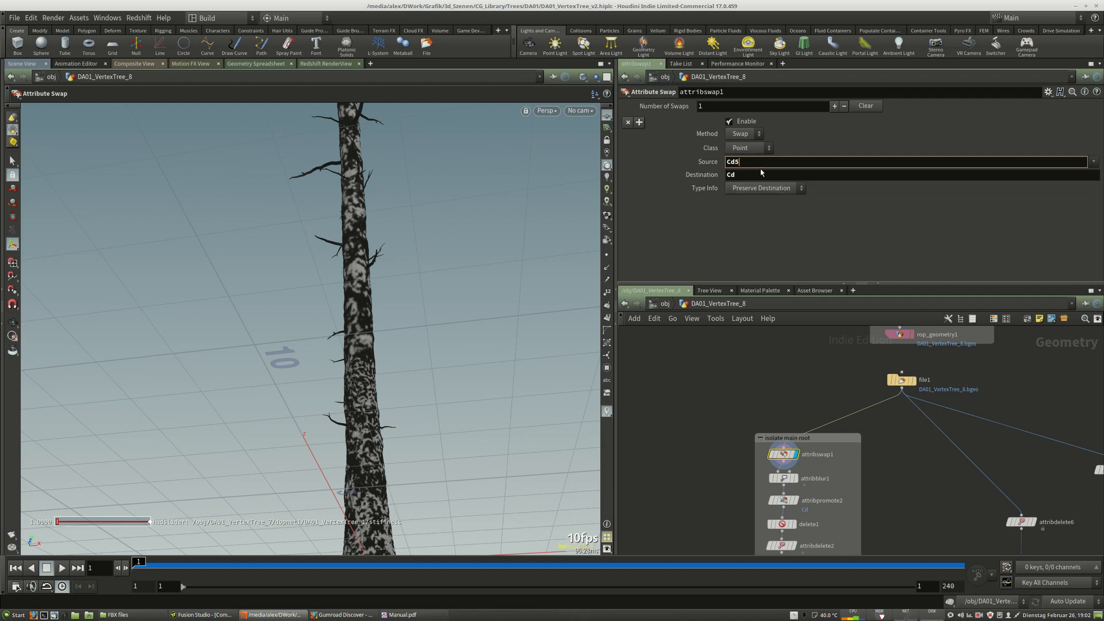
{"action": "key", "text": "Return"}
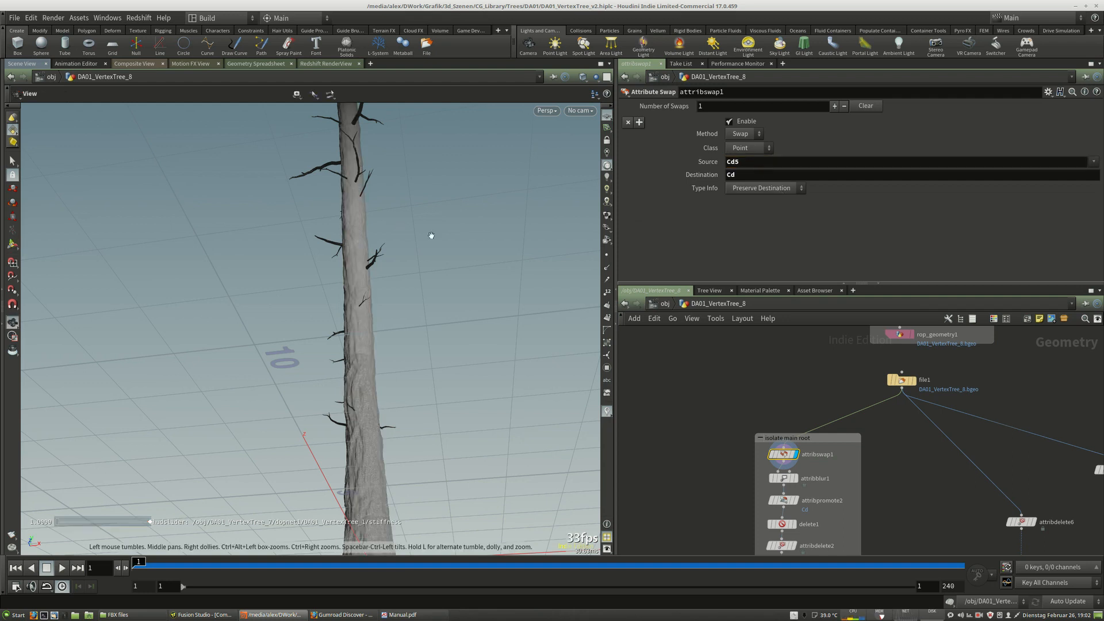
Orbit and zoom around the trunk to examine the swapped vertex colour.
{"action": "right_click_drag", "start_coordinate": [444, 240], "coordinate": [352, 239], "text": "alt"}
{"action": "middle_click_drag", "start_coordinate": [403, 224], "coordinate": [355, 268], "text": "alt"}
{"action": "left_click_drag", "start_coordinate": [354, 268], "coordinate": [414, 305]}
{"action": "key", "text": "Return"}
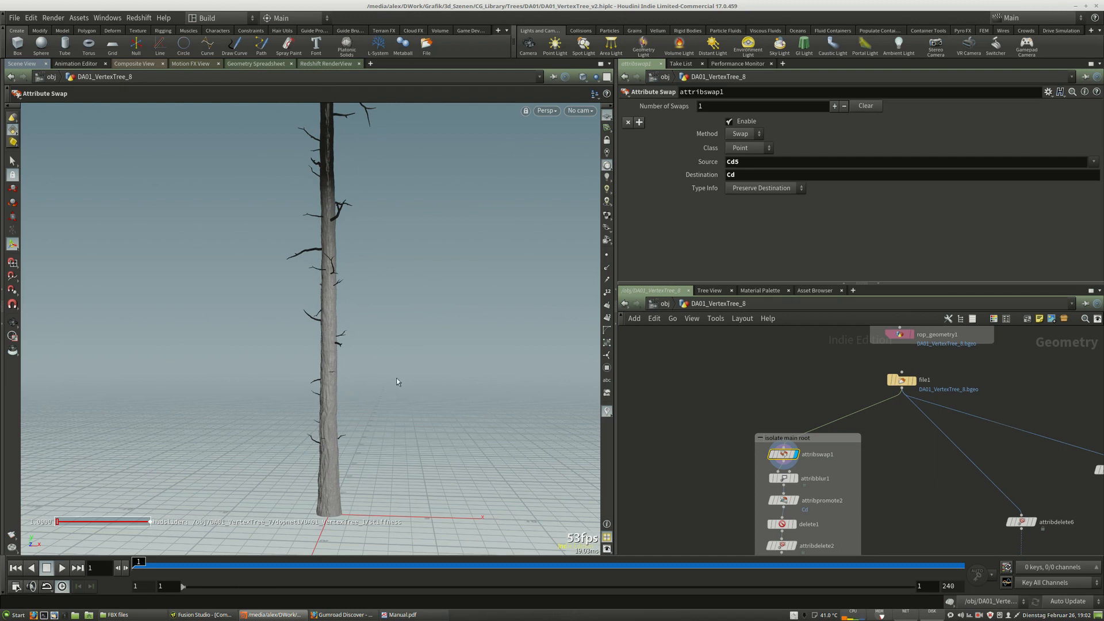
{"action": "key", "text": "Escape"}
{"action": "left_click_drag", "start_coordinate": [407, 316], "coordinate": [402, 394]}
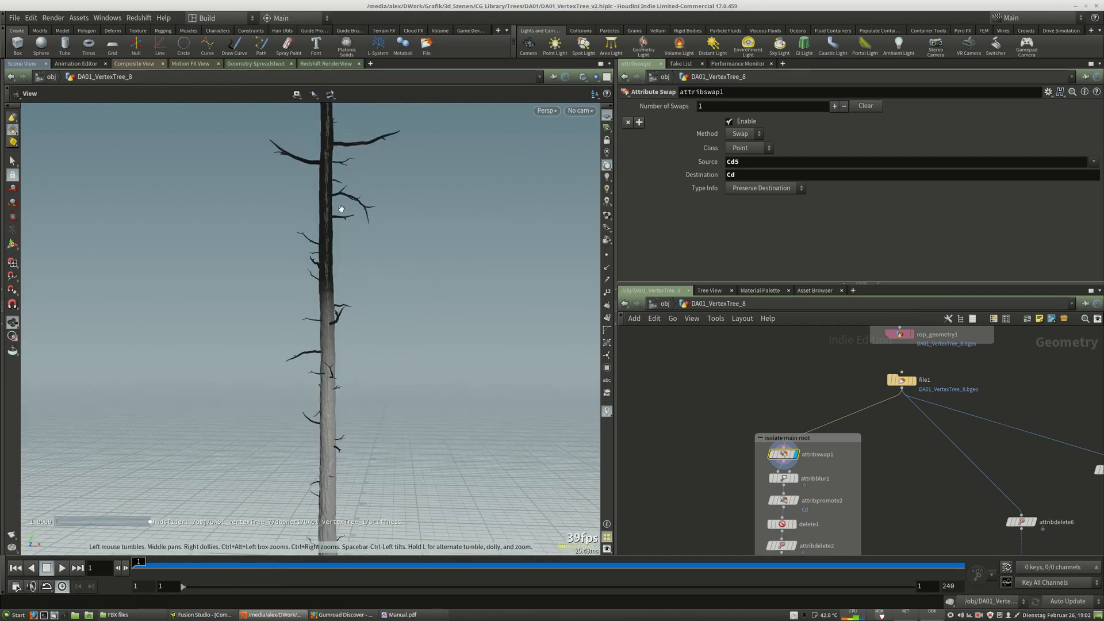
{"action": "left_click_drag", "start_coordinate": [332, 436], "coordinate": [353, 180]}
{"action": "key", "text": "Return"}
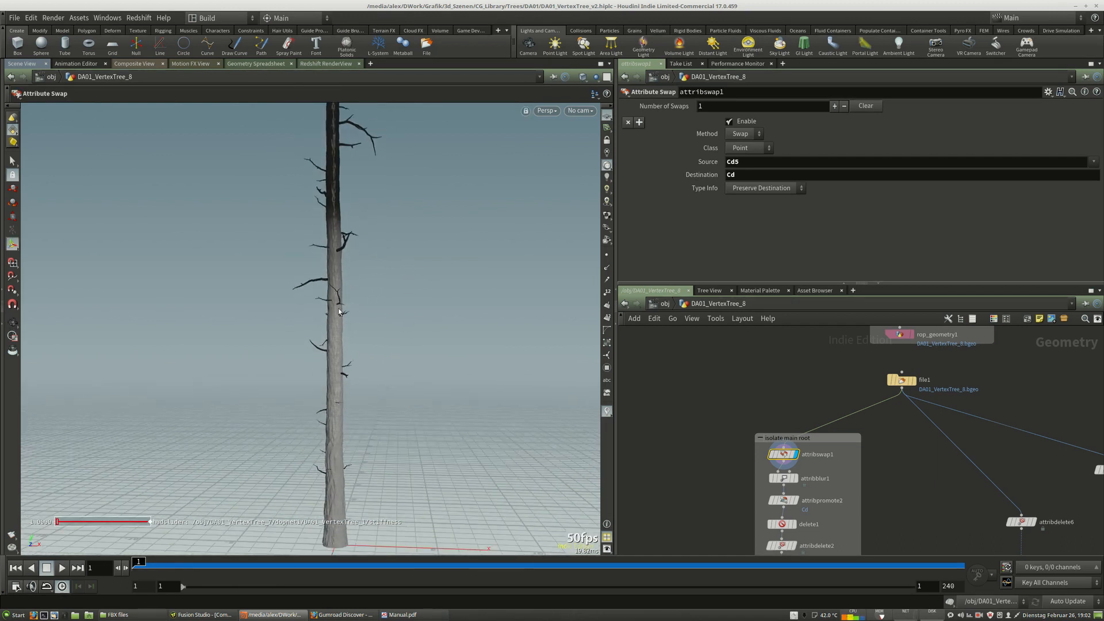
Try Cd9 as the attribswap1 source and view the whole tree crown.
{"action": "left_click", "coordinate": [763, 163]}
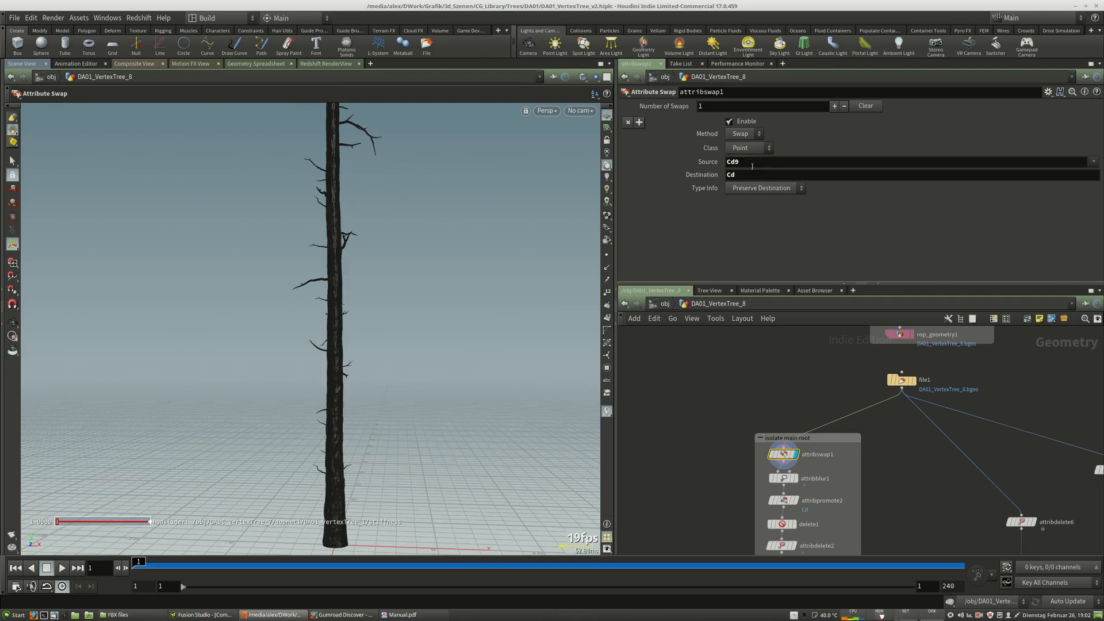
{"action": "middle_click_drag", "start_coordinate": [431, 202], "coordinate": [451, 444], "text": "alt"}
{"action": "right_click_drag", "start_coordinate": [451, 444], "coordinate": [259, 359], "text": "alt"}
{"action": "left_click_drag", "start_coordinate": [252, 361], "coordinate": [287, 345], "text": "alt"}
{"action": "right_click_drag", "start_coordinate": [288, 345], "coordinate": [265, 329], "text": "alt"}
{"action": "left_click_drag", "start_coordinate": [266, 329], "coordinate": [277, 333], "text": "alt"}
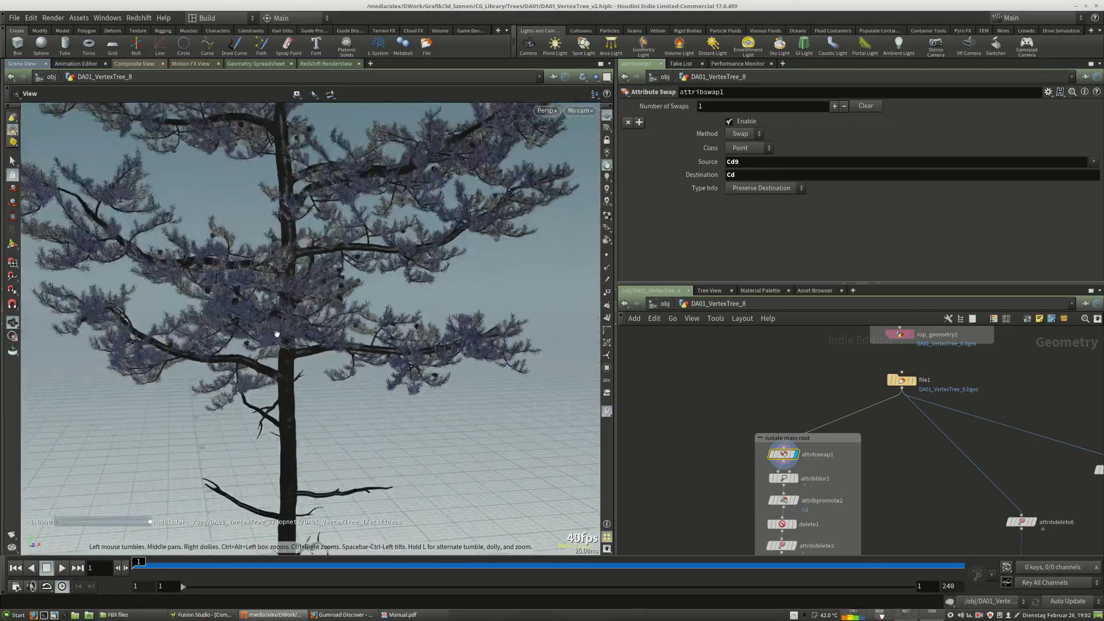
{"action": "middle_click_drag", "start_coordinate": [277, 333], "coordinate": [285, 382], "text": "alt"}
Try Cd10 and then Cd8 as the attribswap1 source attribute.
{"action": "left_click", "coordinate": [776, 164]}
{"action": "key", "text": "BackSpace"}
{"action": "type", "text": "1"}
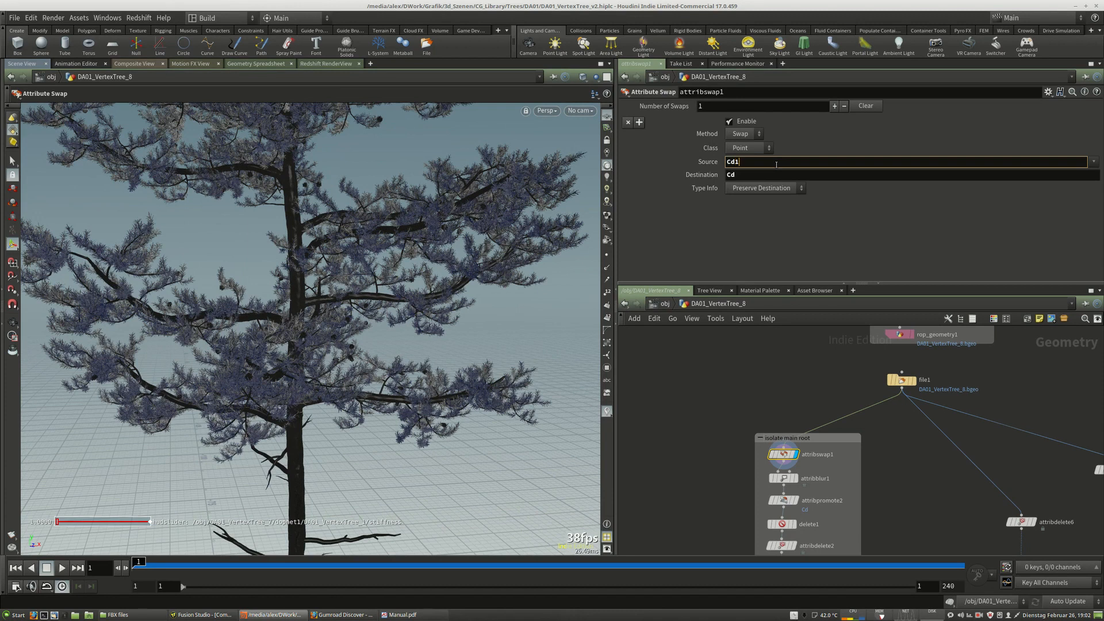
{"action": "type", "text": "0"}
{"action": "key", "text": "Return"}
{"action": "left_click", "coordinate": [777, 164]}
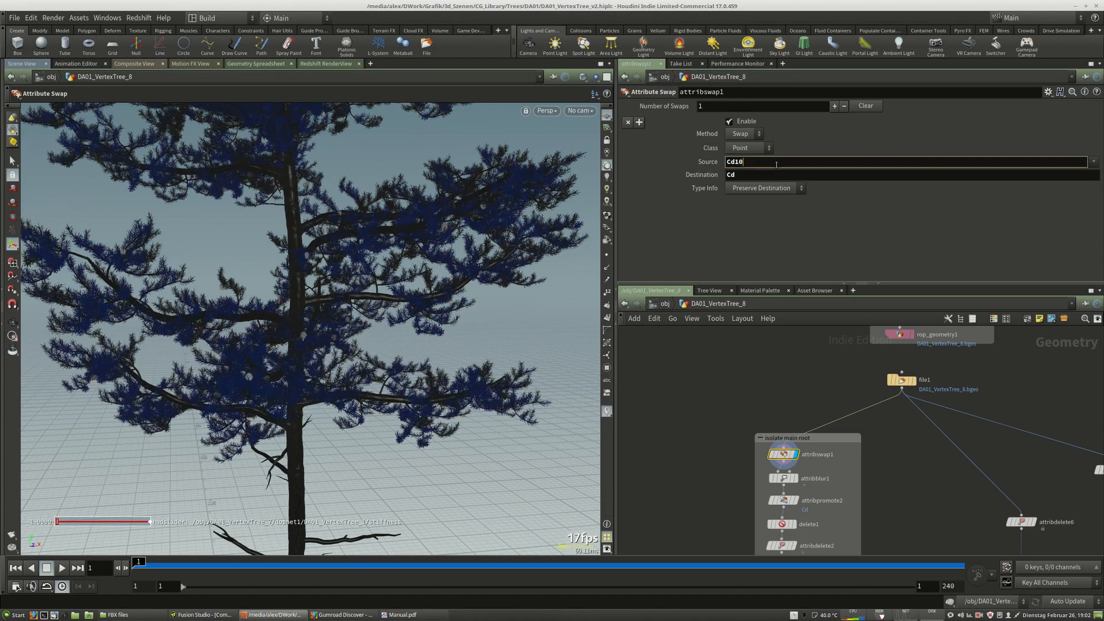
{"action": "key", "text": "BackSpace"}
{"action": "key", "text": "BackSpace"}
{"action": "type", "text": "8"}
{"action": "key", "text": "Return"}
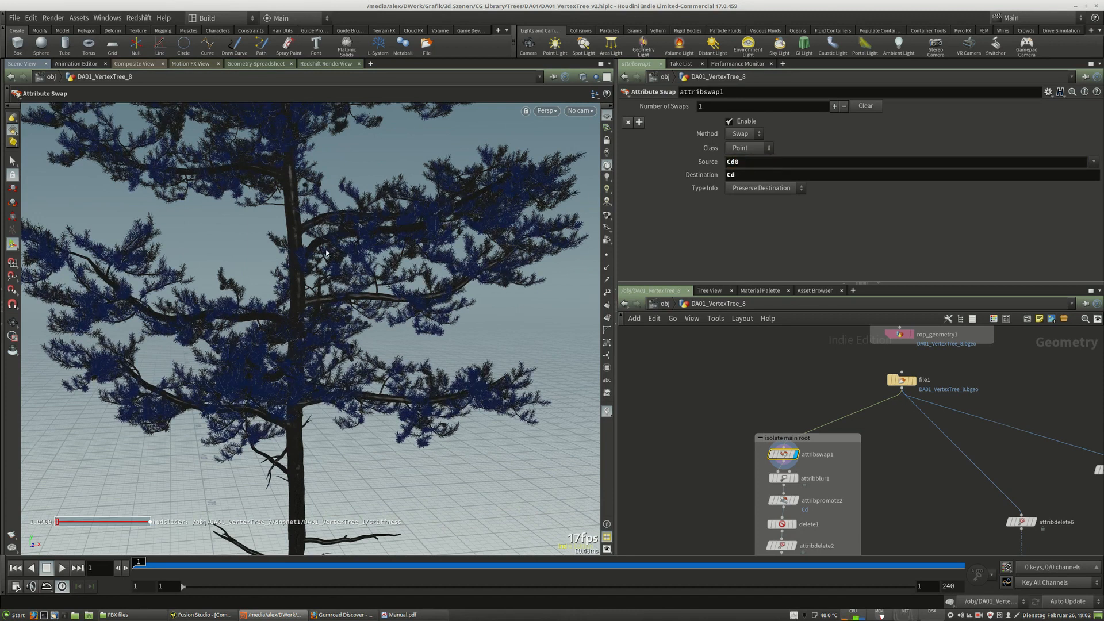
Try Cd7 as the attribswap1 source attribute.
{"action": "key", "text": "Escape"}
{"action": "scroll", "coordinate": [390, 341], "scroll_direction": "up", "scroll_amount": 3}
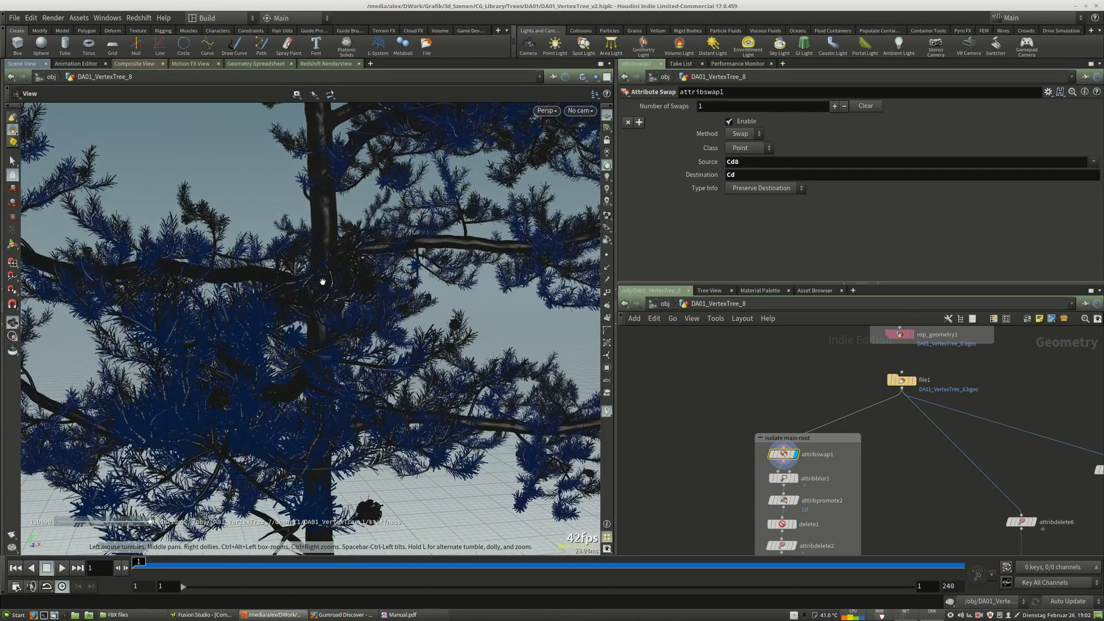
{"action": "scroll", "coordinate": [322, 282], "scroll_direction": "down", "scroll_amount": 5}
{"action": "key", "text": "Return"}
{"action": "left_click", "coordinate": [757, 165]}
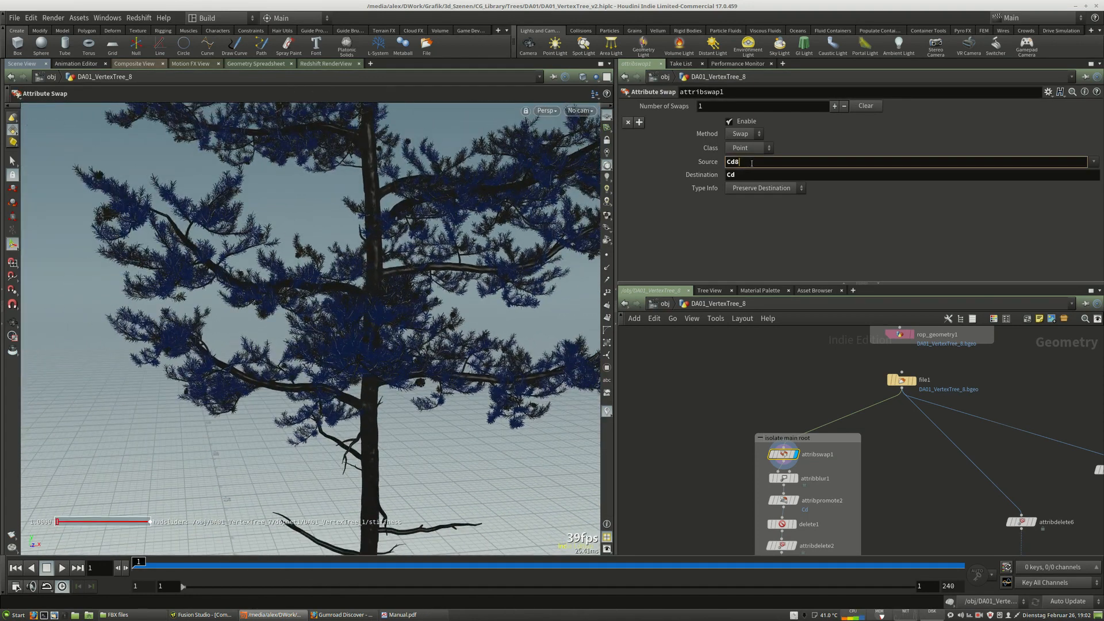
{"action": "key", "text": "BackSpace"}
{"action": "key", "text": "BackSpace"}
{"action": "type", "text": "7"}
{"action": "key", "text": "Return"}
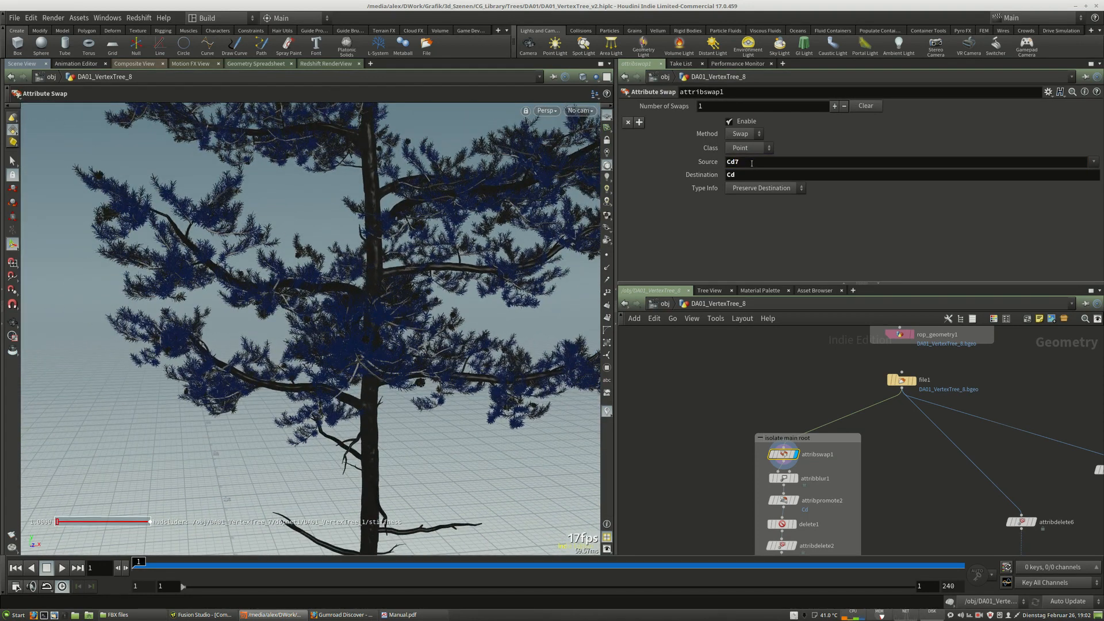
Orbit around the tree to examine the colour on the branches and needles.
{"action": "left_click_drag", "start_coordinate": [360, 319], "coordinate": [348, 391], "text": "alt"}
{"action": "middle_click_drag", "start_coordinate": [348, 391], "coordinate": [383, 236], "text": "alt"}
{"action": "right_click_drag", "start_coordinate": [382, 236], "coordinate": [235, 287], "text": "alt"}
{"action": "middle_click_drag", "start_coordinate": [397, 172], "coordinate": [377, 466], "text": "alt"}
{"action": "right_click_drag", "start_coordinate": [377, 466], "coordinate": [410, 395], "text": "alt"}
{"action": "middle_click_drag", "start_coordinate": [409, 396], "coordinate": [407, 430], "text": "alt"}
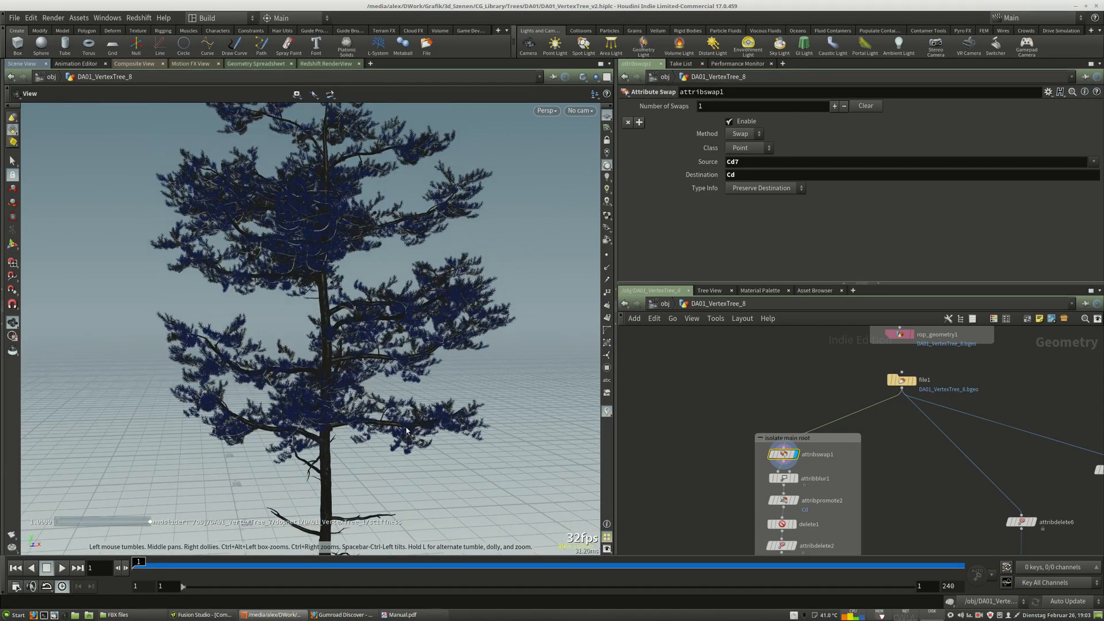
{"action": "right_click_drag", "start_coordinate": [368, 389], "coordinate": [324, 383], "text": "alt"}
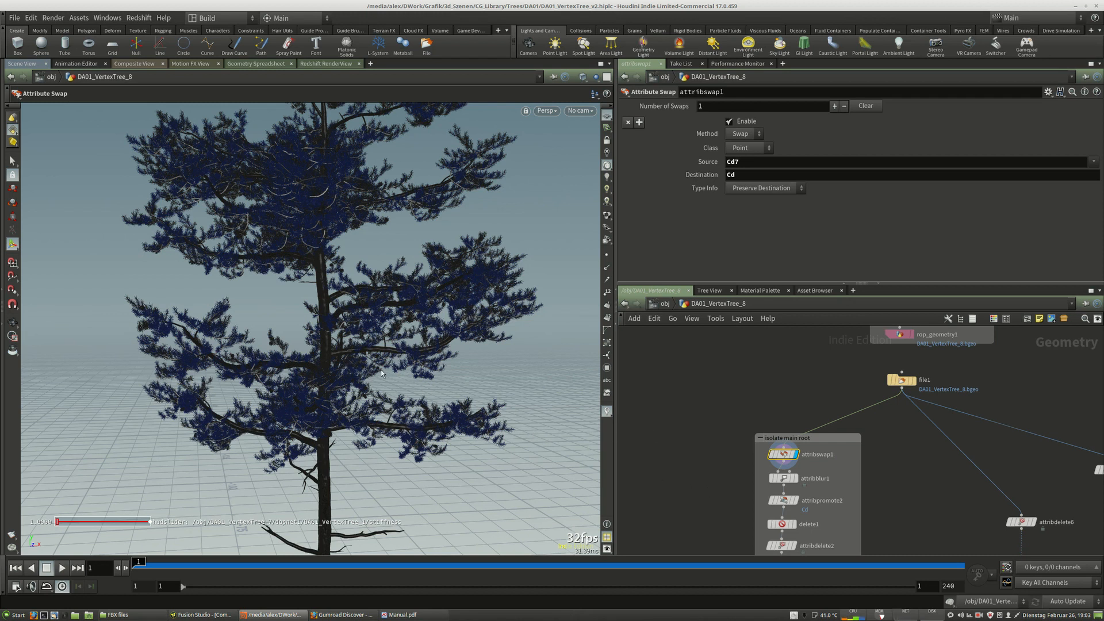
Set the attribswap1 source attribute back to Cd2.
{"action": "middle_click_drag", "start_coordinate": [866, 523], "coordinate": [845, 448]}
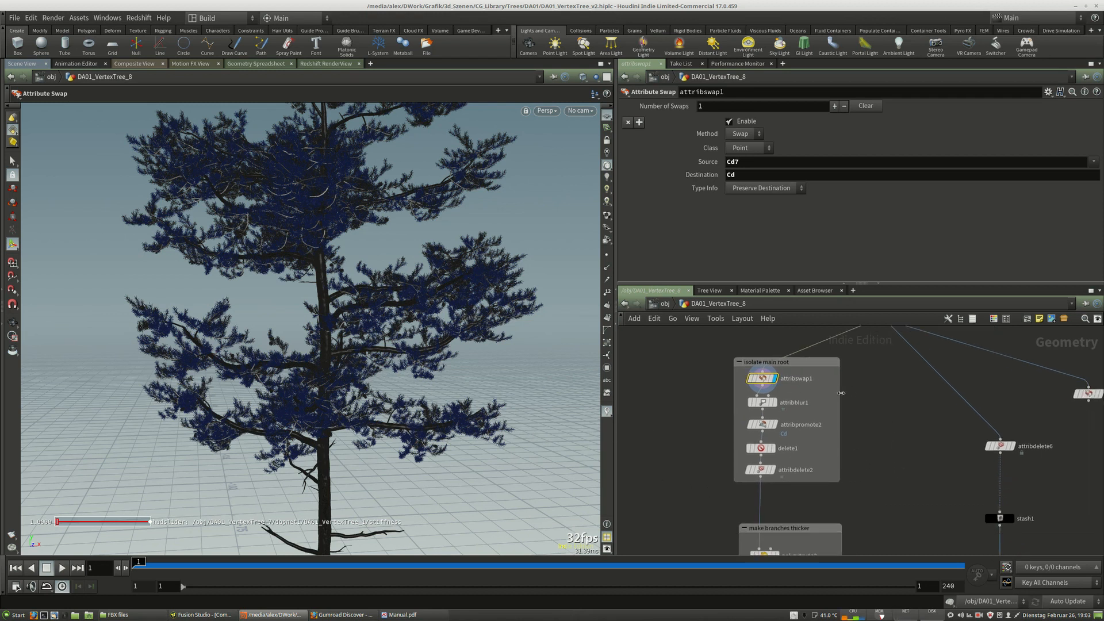
{"action": "middle_click_drag", "start_coordinate": [842, 393], "coordinate": [841, 444]}
{"action": "key", "text": "BackSpace"}
{"action": "type", "text": "2"}
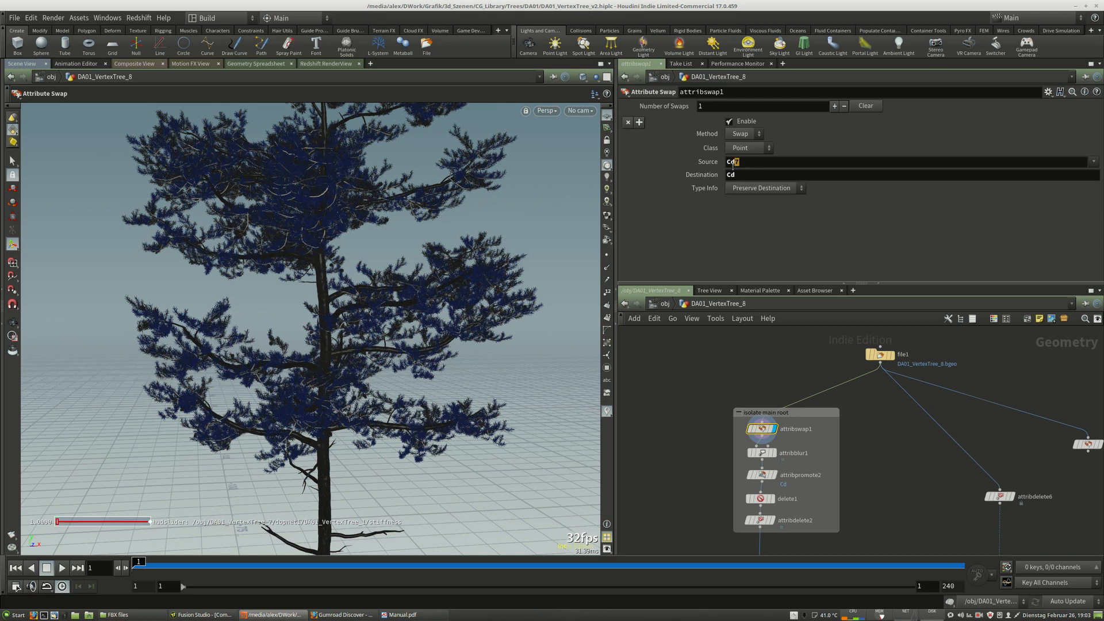
{"action": "key", "text": "Return"}
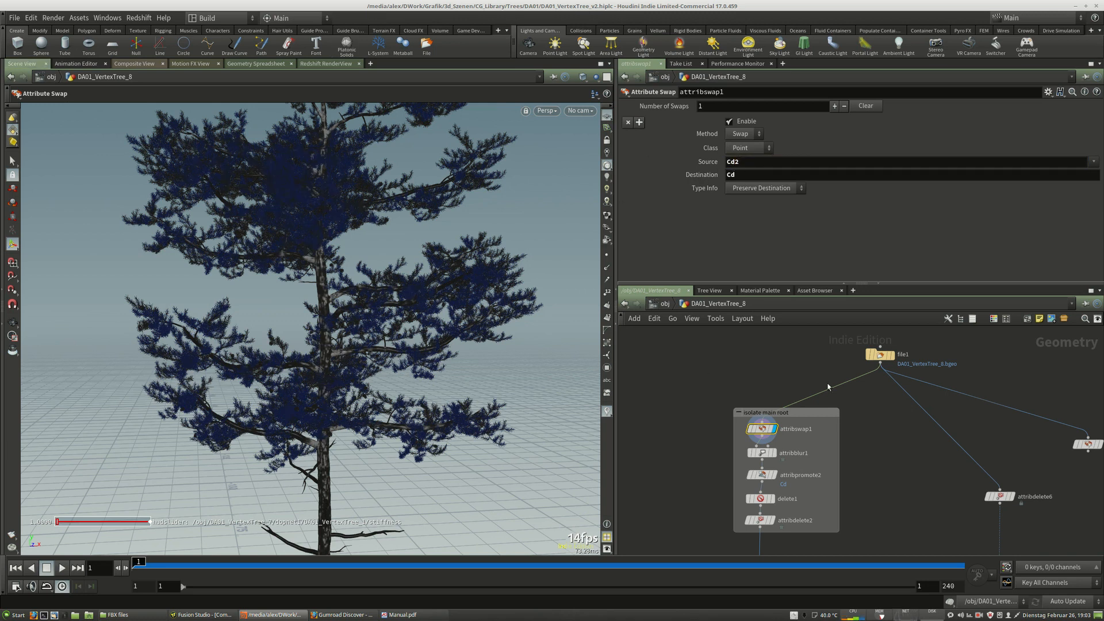
Select the attribblur1 node and examine its blurred colour result on the trunk and branches.
{"action": "middle_click_drag", "start_coordinate": [867, 483], "coordinate": [883, 466]}
{"action": "scroll", "coordinate": [783, 410], "scroll_direction": "up", "scroll_amount": 3}
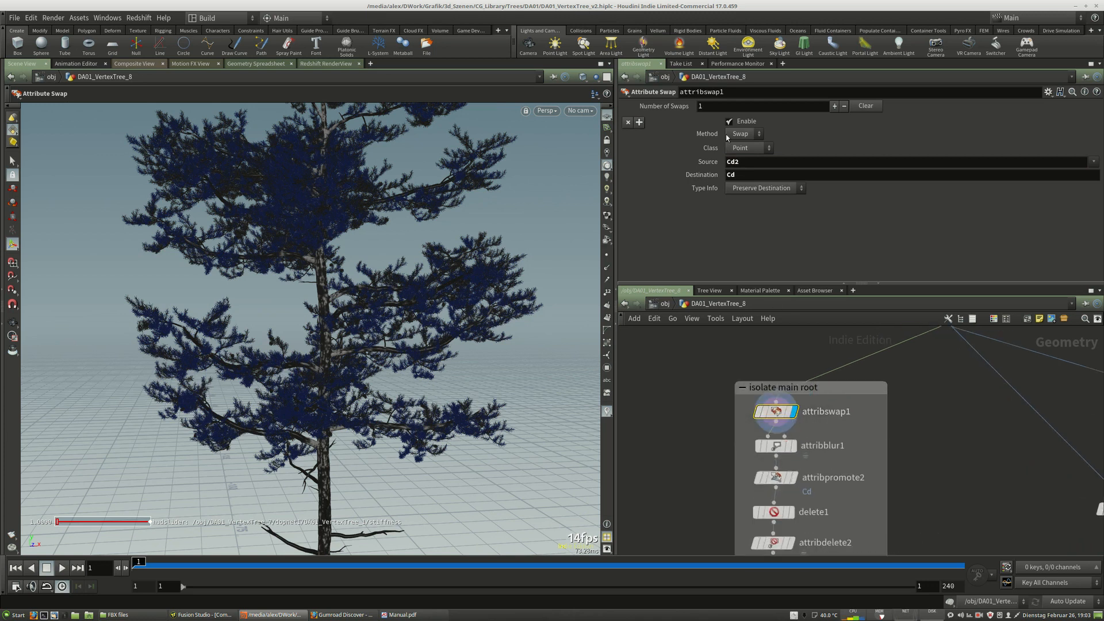
{"action": "left_click_drag", "start_coordinate": [781, 421], "coordinate": [778, 420]}
{"action": "mouse_move", "coordinate": [775, 452]}
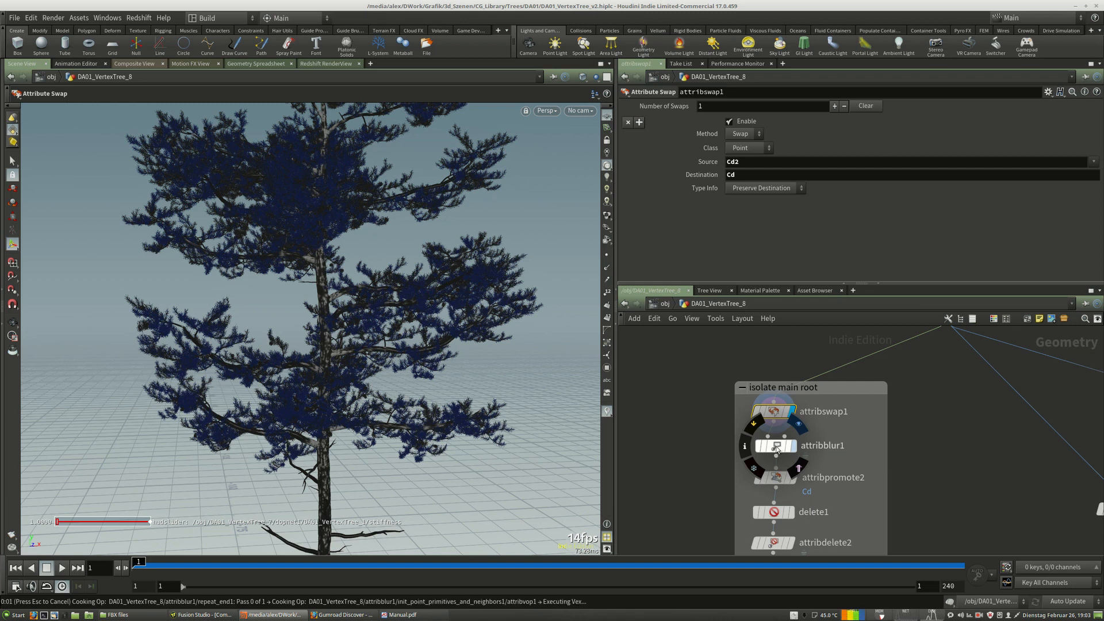
{"action": "left_click", "coordinate": [776, 447]}
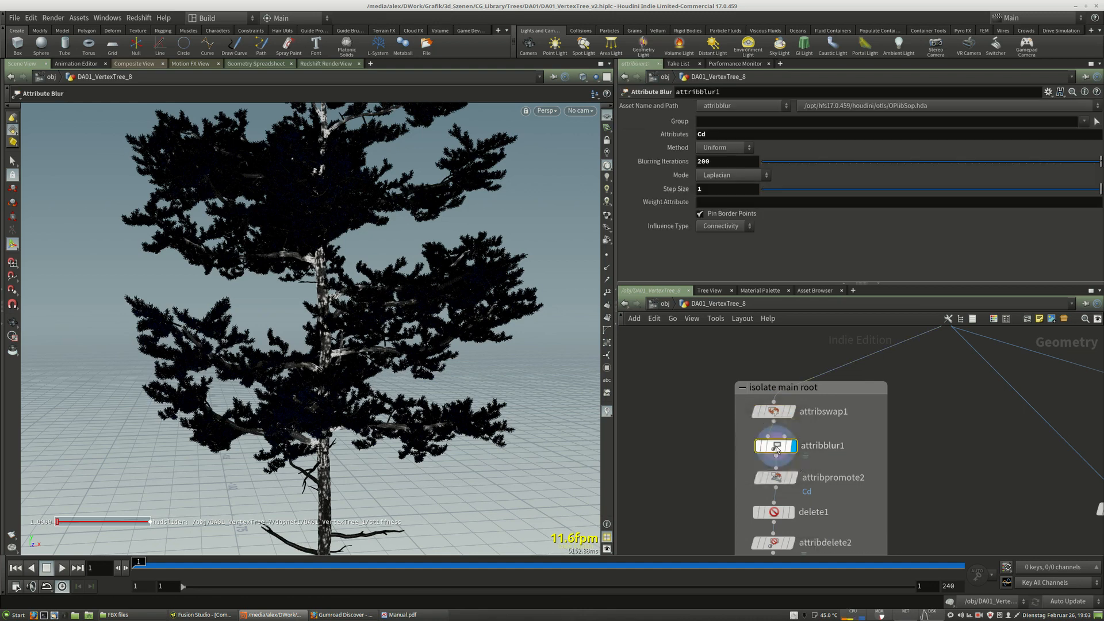
{"action": "key", "text": "Escape"}
{"action": "scroll", "coordinate": [369, 426], "scroll_direction": "up", "scroll_amount": 5}
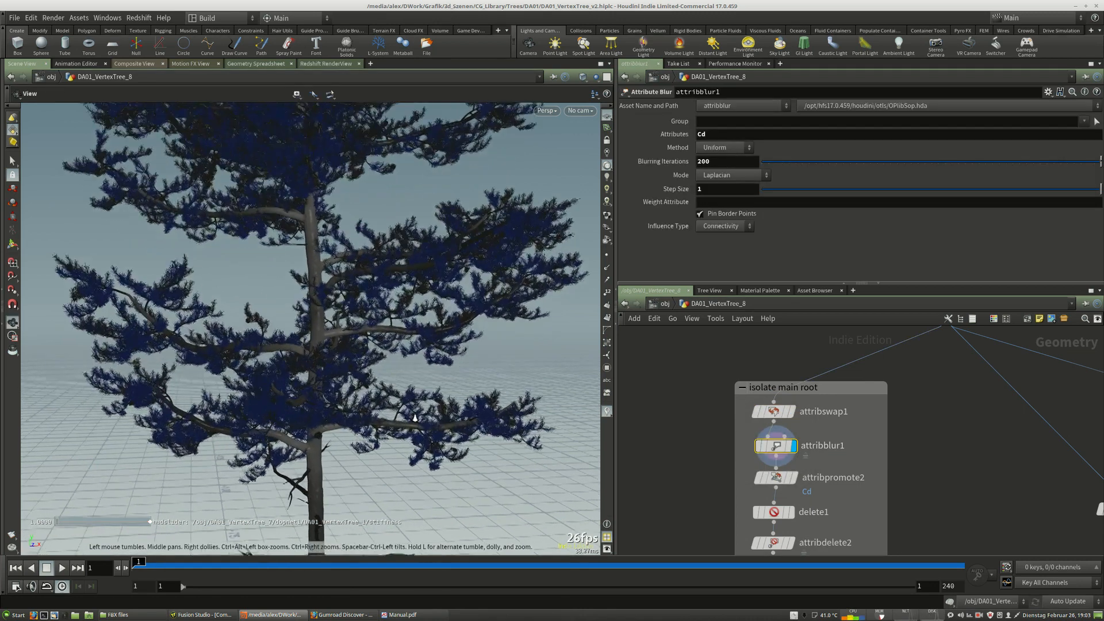
{"action": "scroll", "coordinate": [369, 426], "scroll_direction": "up", "scroll_amount": 10}
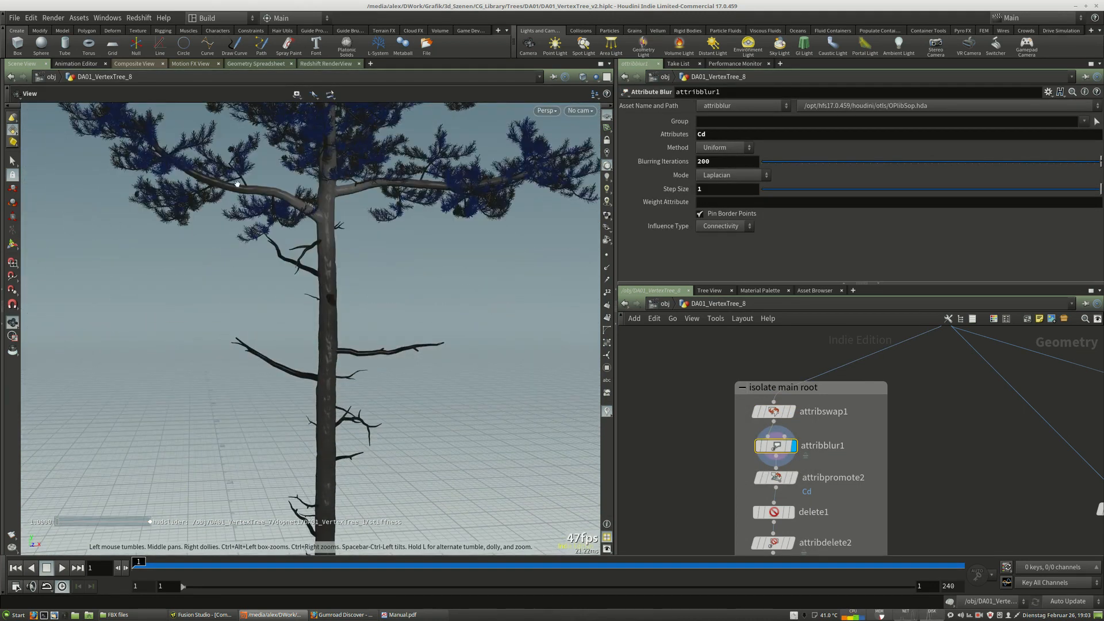
{"action": "scroll", "coordinate": [368, 475], "scroll_direction": "up", "scroll_amount": 10}
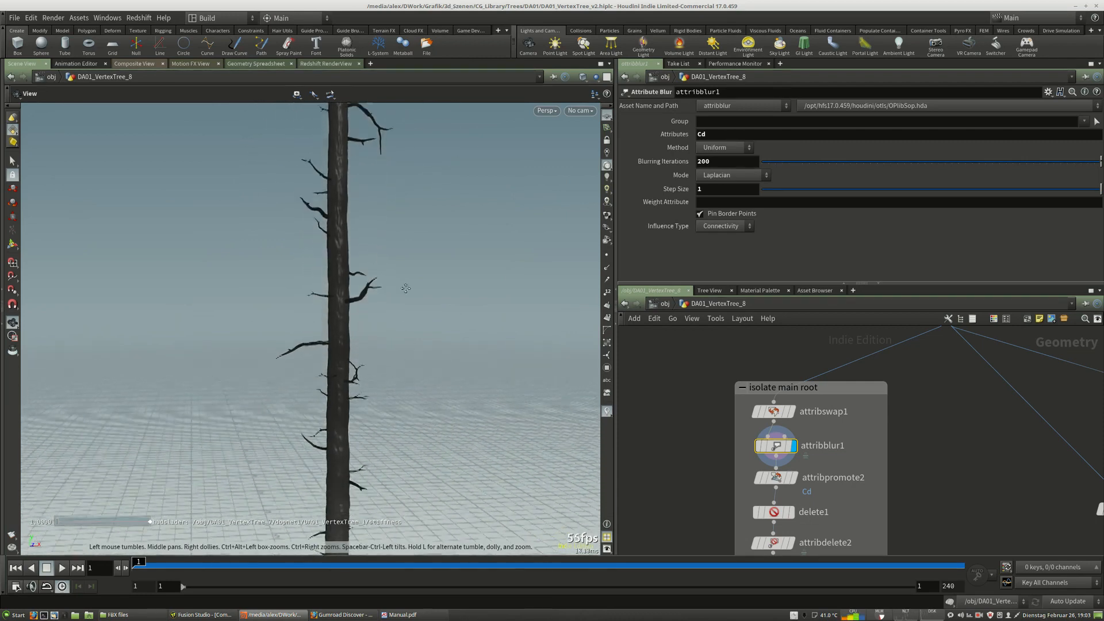
{"action": "scroll", "coordinate": [394, 411], "scroll_direction": "down", "scroll_amount": 10}
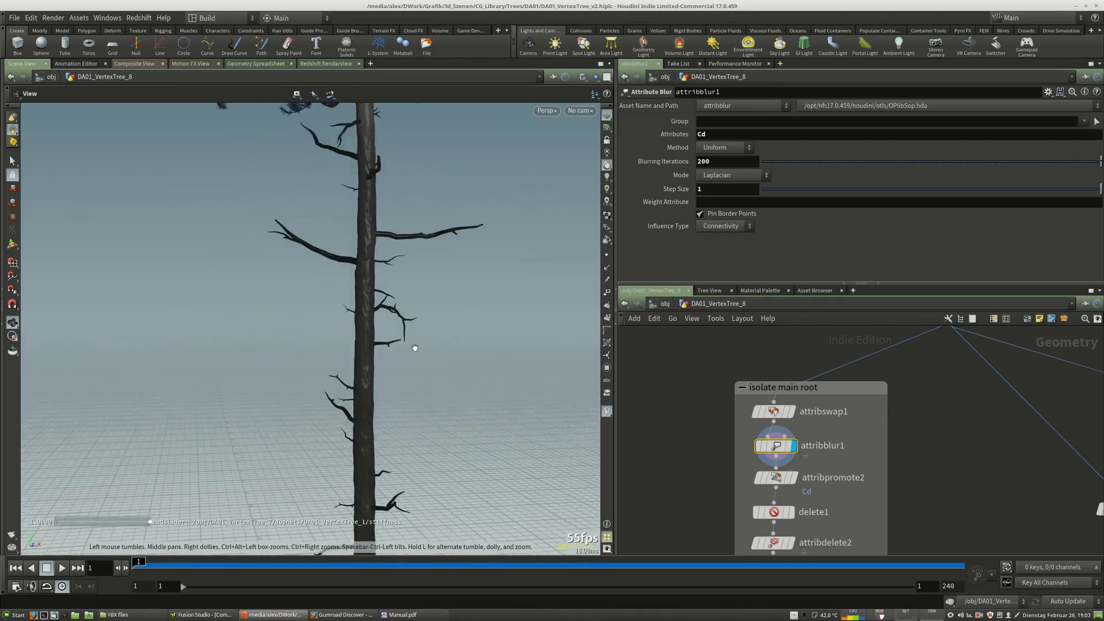
{"action": "scroll", "coordinate": [426, 321], "scroll_direction": "up", "scroll_amount": 5}
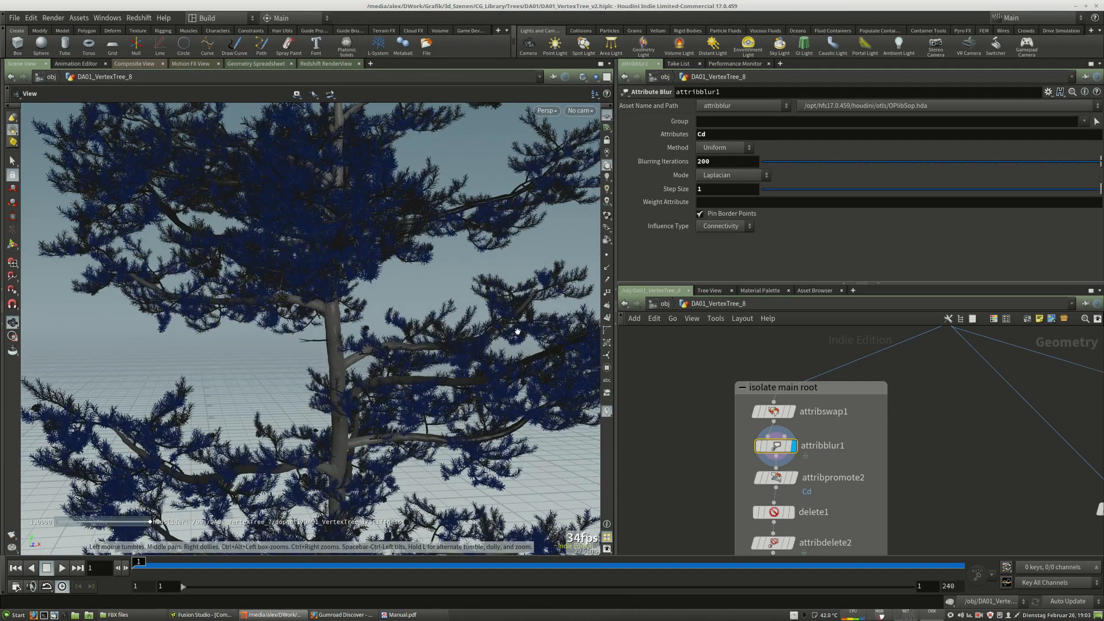
{"action": "scroll", "coordinate": [407, 374], "scroll_direction": "up", "scroll_amount": 5}
{"action": "scroll", "coordinate": [407, 375], "scroll_direction": "up", "scroll_amount": 5}
{"action": "scroll", "coordinate": [407, 375], "scroll_direction": "down", "scroll_amount": 3}
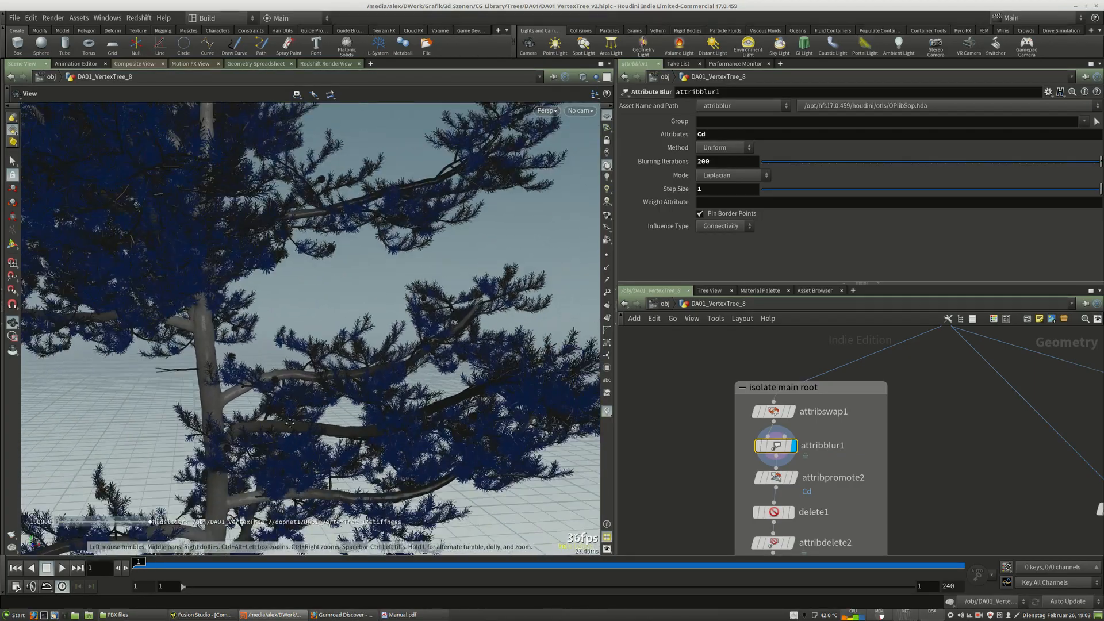
{"action": "middle_click_drag", "start_coordinate": [282, 440], "coordinate": [364, 324]}
{"action": "middle_click_drag", "start_coordinate": [360, 374], "coordinate": [354, 270]}
{"action": "middle_click_drag", "start_coordinate": [325, 546], "coordinate": [336, 440]}
{"action": "key", "text": "Return"}
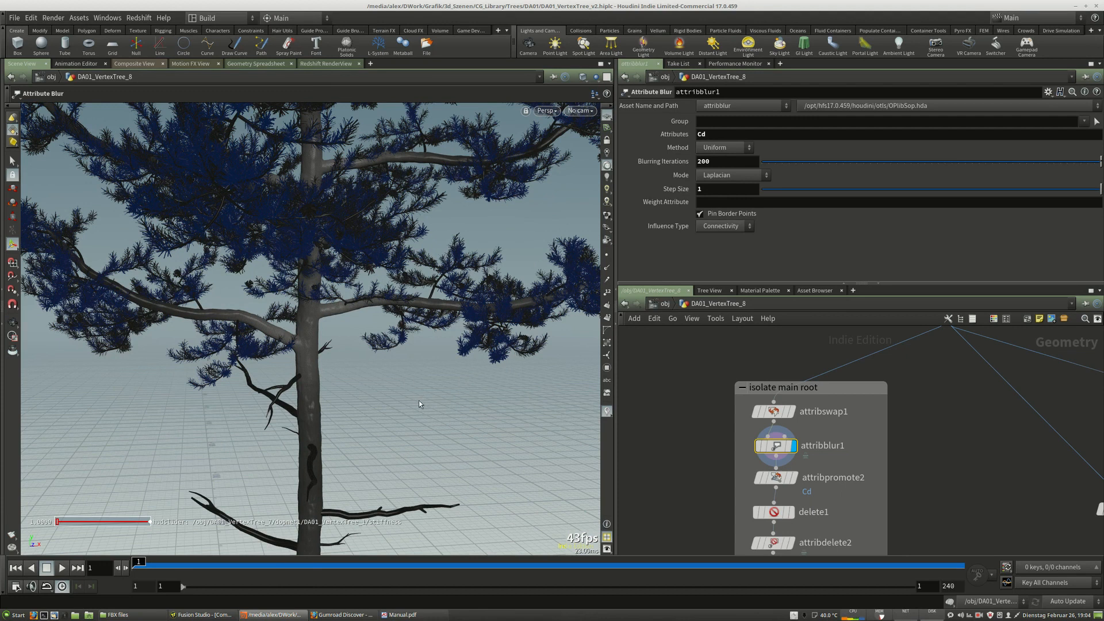
{"action": "middle_click_drag", "start_coordinate": [719, 553], "coordinate": [742, 526]}
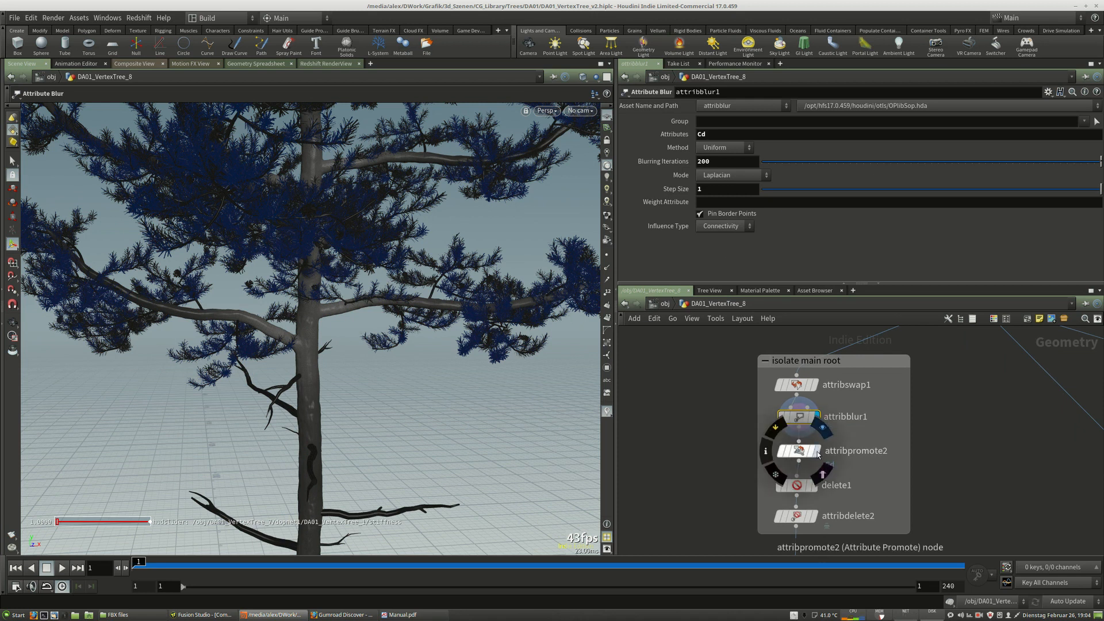
Inspect the attribpromote2 and attribblur1 node parameters in the isolate main root group.
{"action": "left_click", "coordinate": [822, 428]}
{"action": "left_click", "coordinate": [798, 452]}
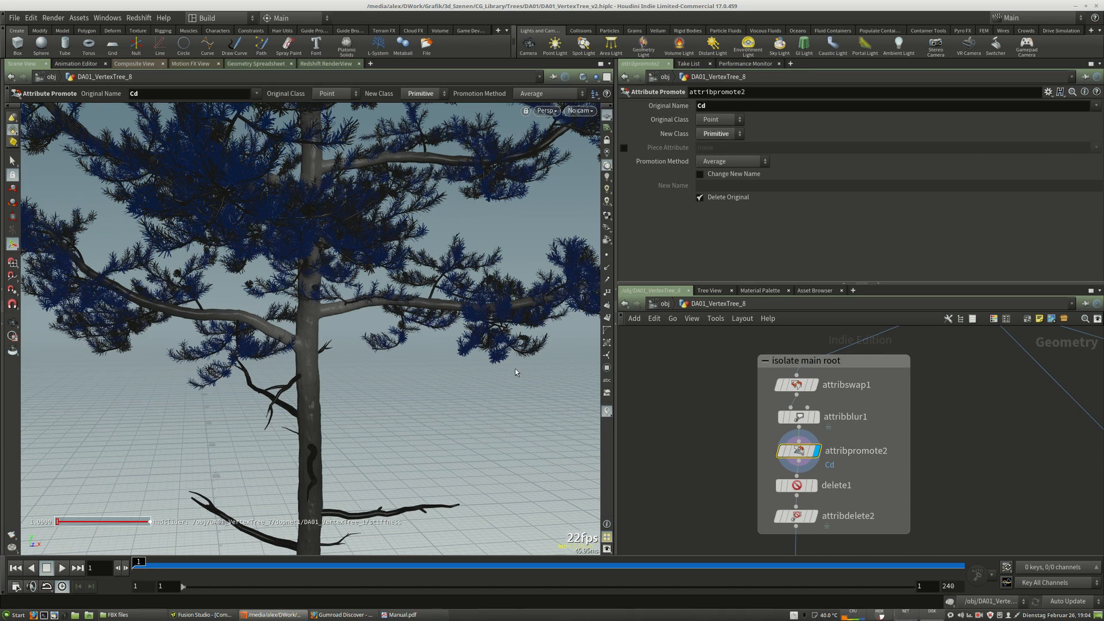
{"action": "left_click", "coordinate": [804, 418]}
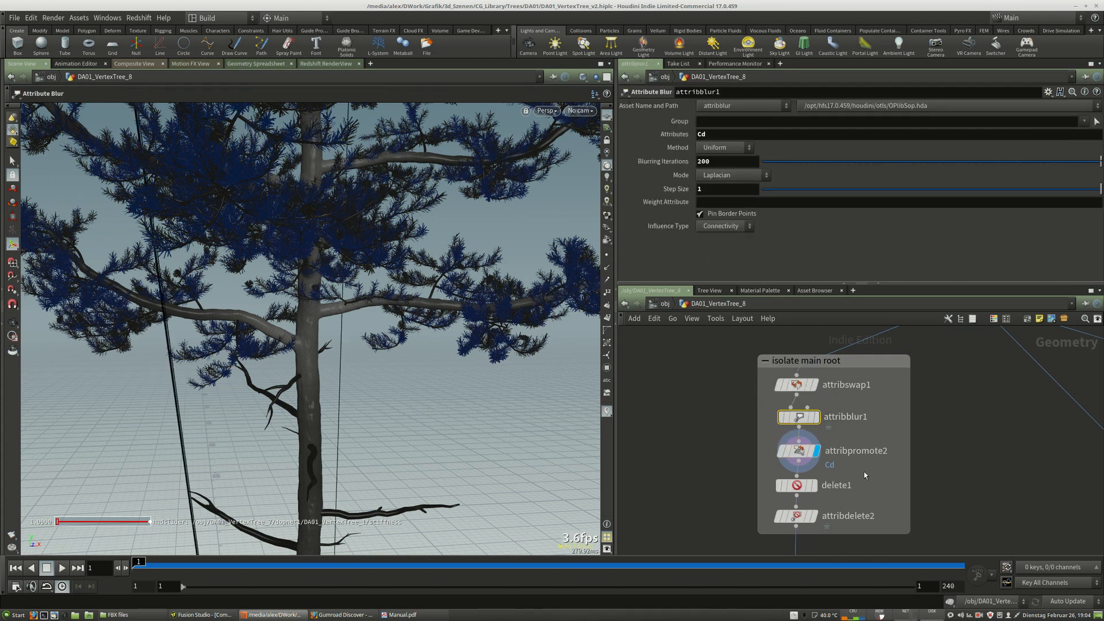
{"action": "mouse_move", "coordinate": [868, 460]}
{"action": "middle_mouse_down"}
{"action": "mouse_move", "coordinate": [874, 408]}
{"action": "mouse_move", "coordinate": [865, 446]}
{"action": "middle_mouse_up"}
{"action": "mouse_move", "coordinate": [811, 372]}
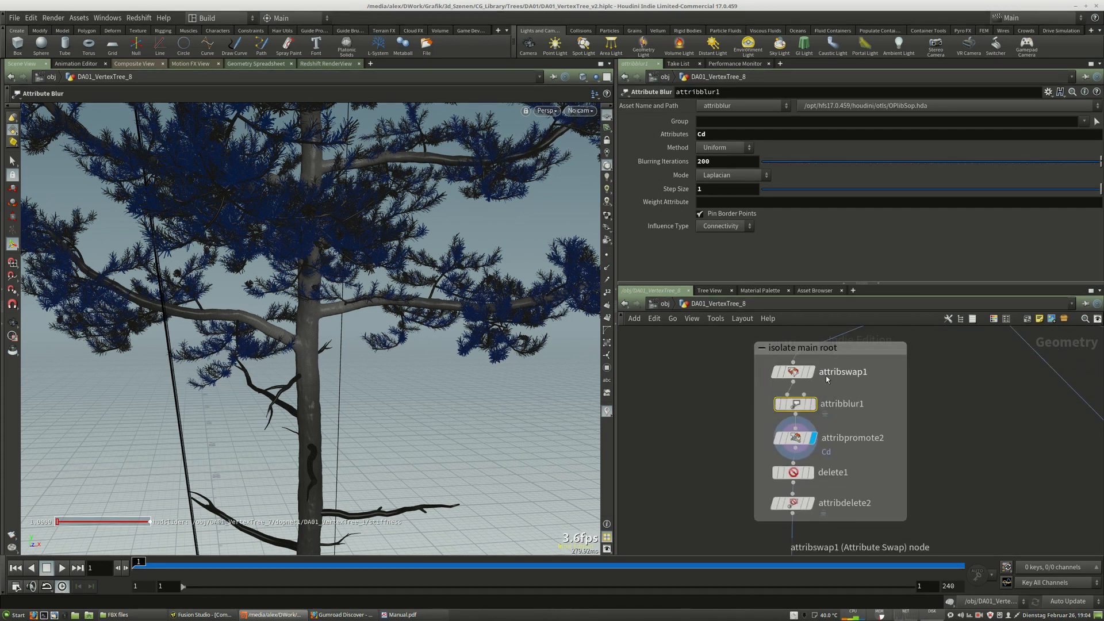
{"action": "middle_click_drag", "start_coordinate": [863, 465], "coordinate": [858, 418]}
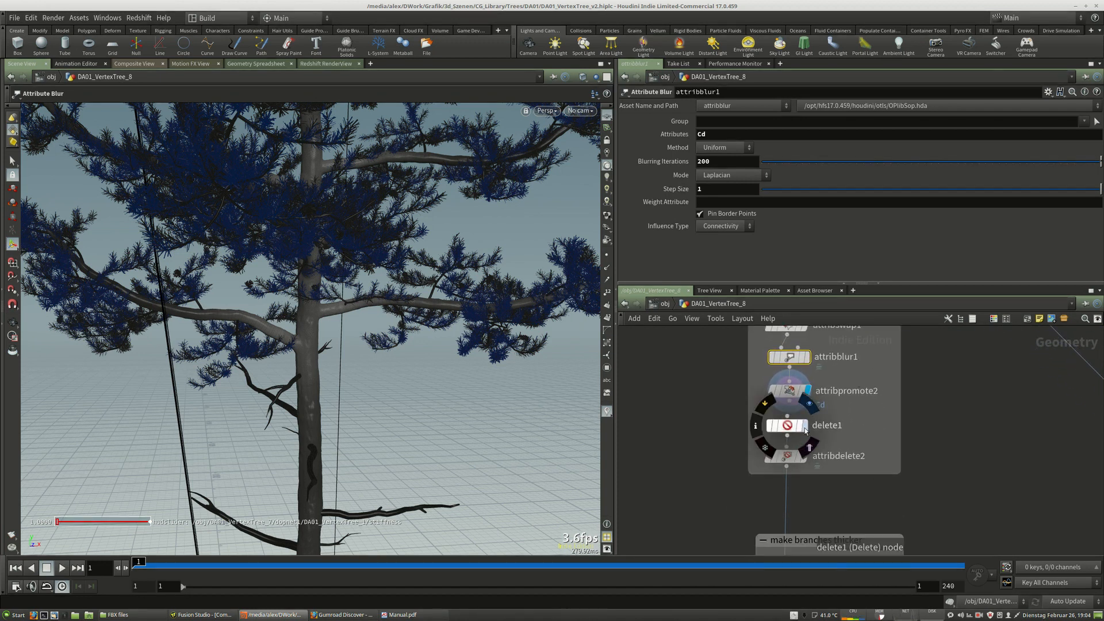
Display the delete1 node and orbit the viewport to examine the isolated trunk and main branches.
{"action": "left_click", "coordinate": [805, 427]}
{"action": "left_click", "coordinate": [788, 426]}
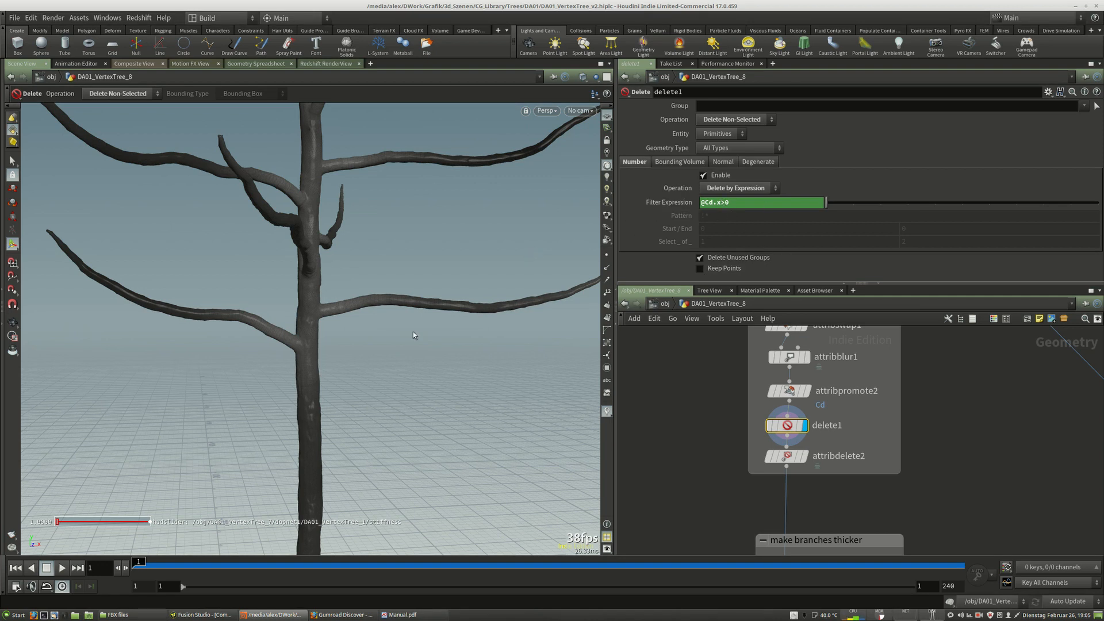
{"action": "key", "text": "Escape"}
{"action": "mouse_move", "coordinate": [382, 234]}
{"action": "left_mouse_down"}
{"action": "mouse_move", "coordinate": [414, 308]}
{"action": "mouse_move", "coordinate": [463, 284]}
{"action": "mouse_move", "coordinate": [372, 299]}
{"action": "mouse_move", "coordinate": [424, 173]}
{"action": "mouse_move", "coordinate": [402, 234]}
{"action": "mouse_move", "coordinate": [394, 316]}
{"action": "mouse_move", "coordinate": [436, 247]}
{"action": "mouse_move", "coordinate": [419, 247]}
{"action": "mouse_move", "coordinate": [414, 217]}
{"action": "mouse_move", "coordinate": [405, 308]}
{"action": "mouse_move", "coordinate": [375, 198]}
{"action": "mouse_move", "coordinate": [385, 217]}
{"action": "left_mouse_up"}
{"action": "key", "text": "Return"}
Display the attribdelete2 node and examine its attribute deletion parameters.
{"action": "left_click", "coordinate": [804, 457]}
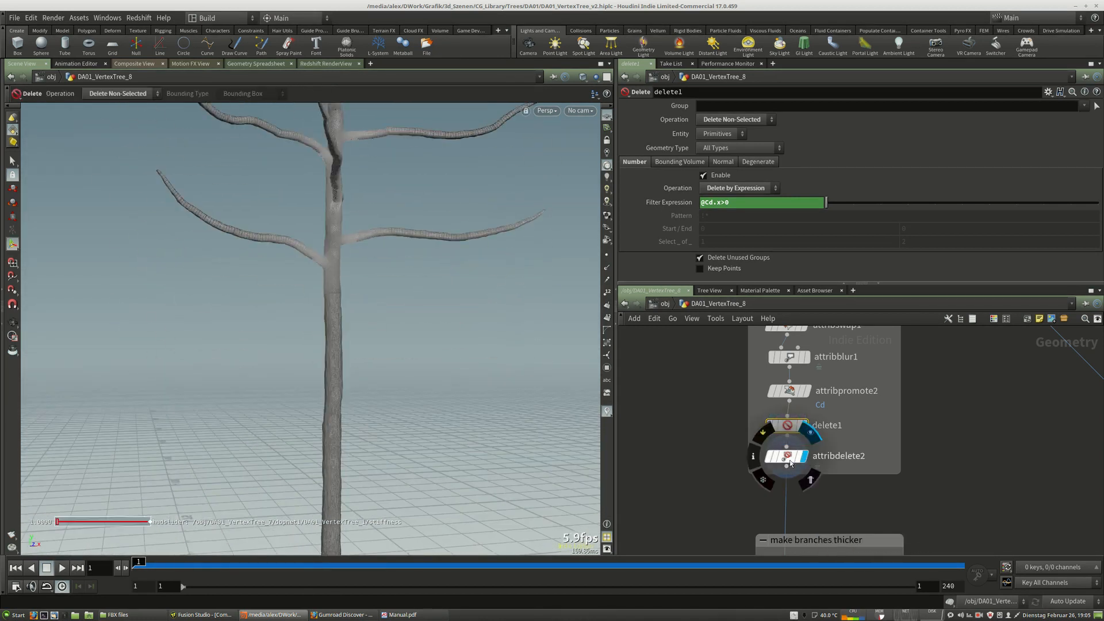
{"action": "left_click", "coordinate": [786, 456]}
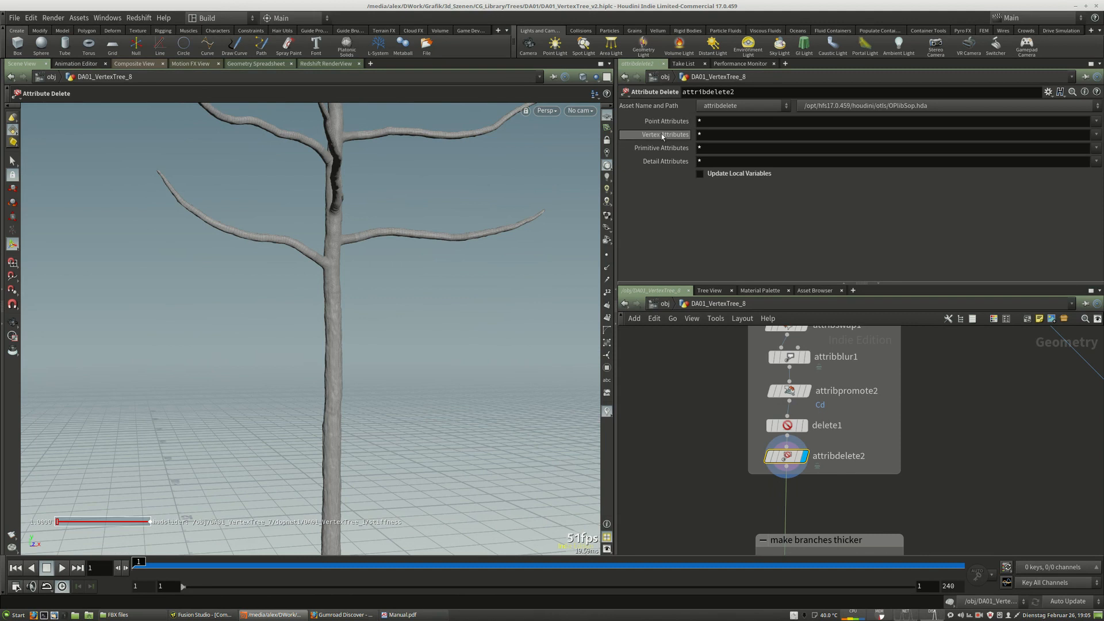
{"action": "left_click", "coordinate": [1097, 121]}
{"action": "middle_click_drag", "start_coordinate": [902, 507], "coordinate": [939, 459]}
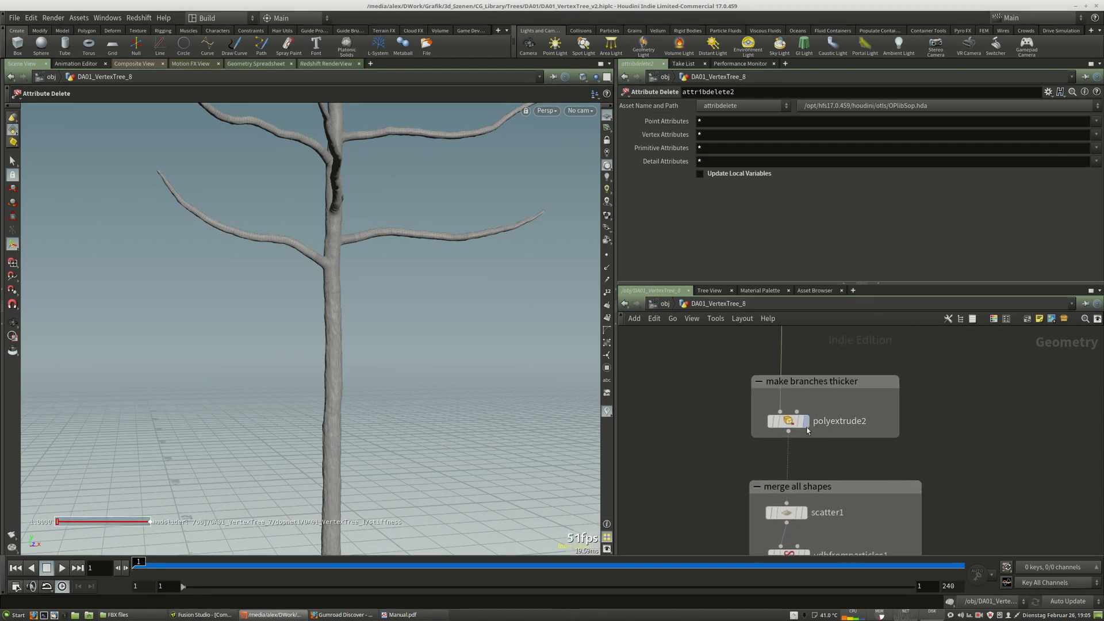
Display the polyextrude2 node in the make branches thicker group and orbit around the thickened branches.
{"action": "left_click", "coordinate": [806, 422]}
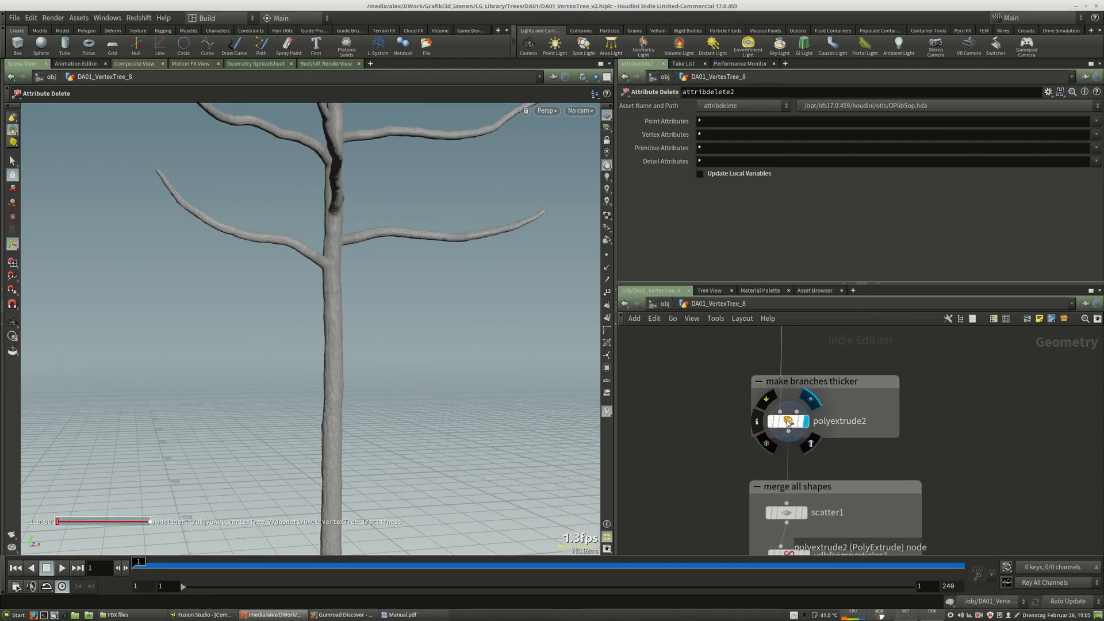
{"action": "left_click", "coordinate": [791, 425]}
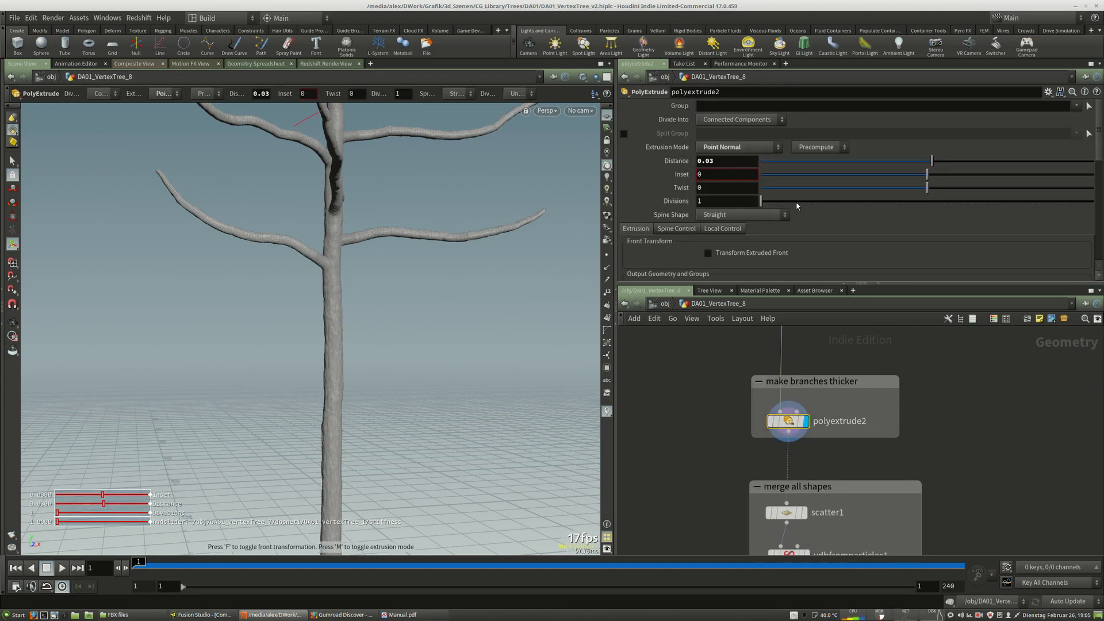
{"action": "middle_click_drag", "start_coordinate": [392, 227], "coordinate": [395, 385], "text": "alt"}
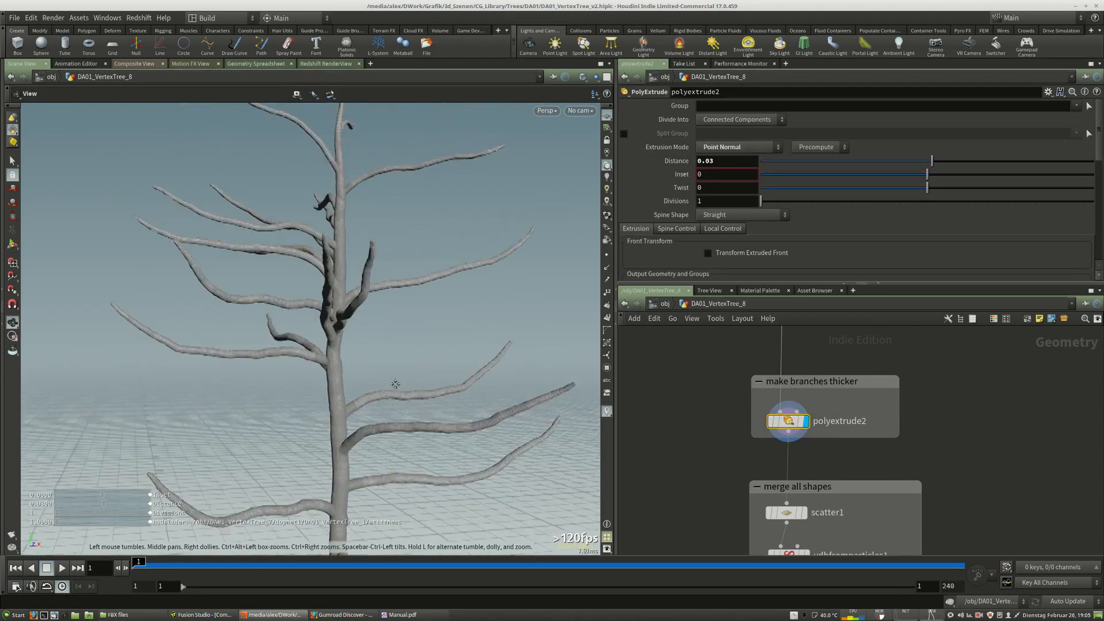
{"action": "middle_click_drag", "start_coordinate": [384, 150], "coordinate": [382, 328], "text": "alt"}
{"action": "right_click_drag", "start_coordinate": [382, 328], "coordinate": [495, 323], "text": "alt"}
{"action": "middle_click_drag", "start_coordinate": [363, 364], "coordinate": [404, 308], "text": "alt"}
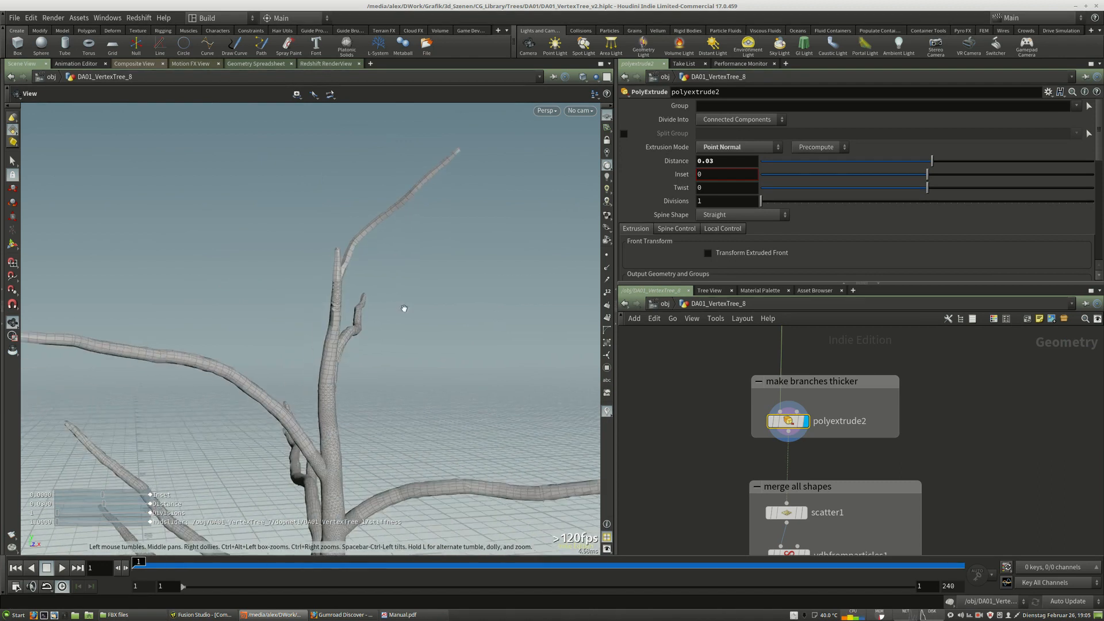
{"action": "right_click_drag", "start_coordinate": [404, 308], "coordinate": [380, 316], "text": "alt"}
Switch the display between attribdelete2 and polyextrude2 to compare the branch thickness before and after extrusion.
{"action": "middle_click_drag", "start_coordinate": [867, 381], "coordinate": [862, 469]}
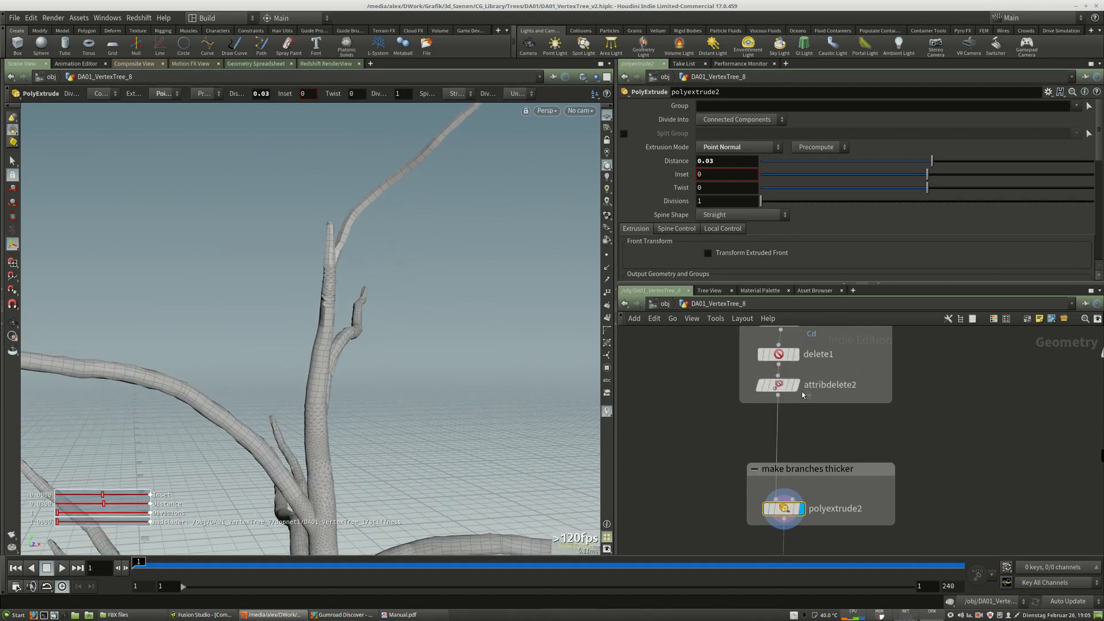
{"action": "left_click", "coordinate": [796, 384]}
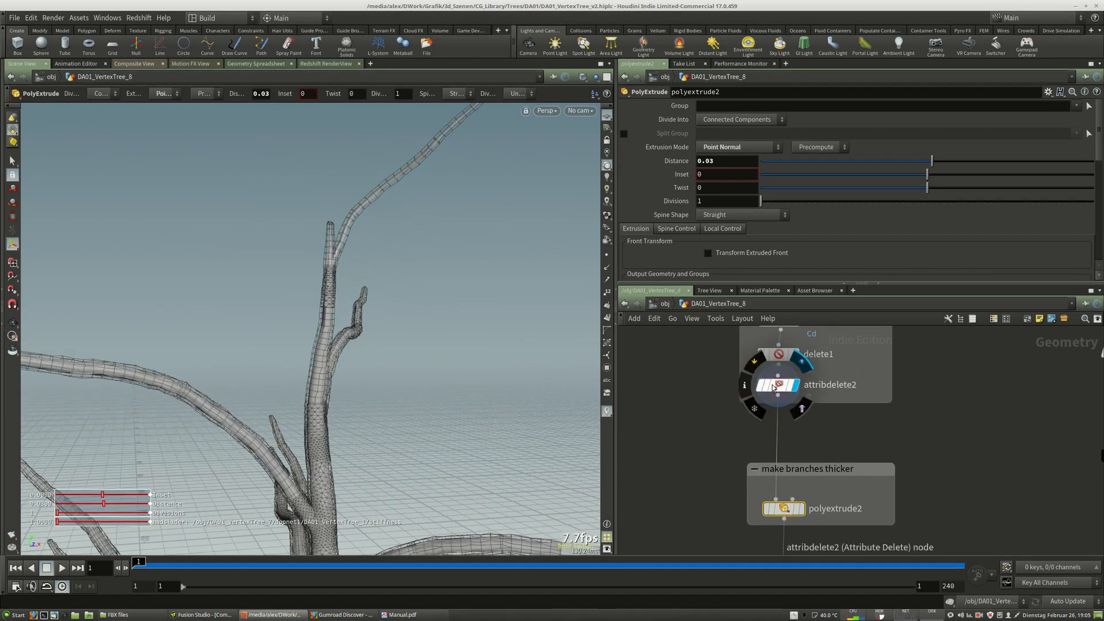
{"action": "left_click", "coordinate": [778, 384]}
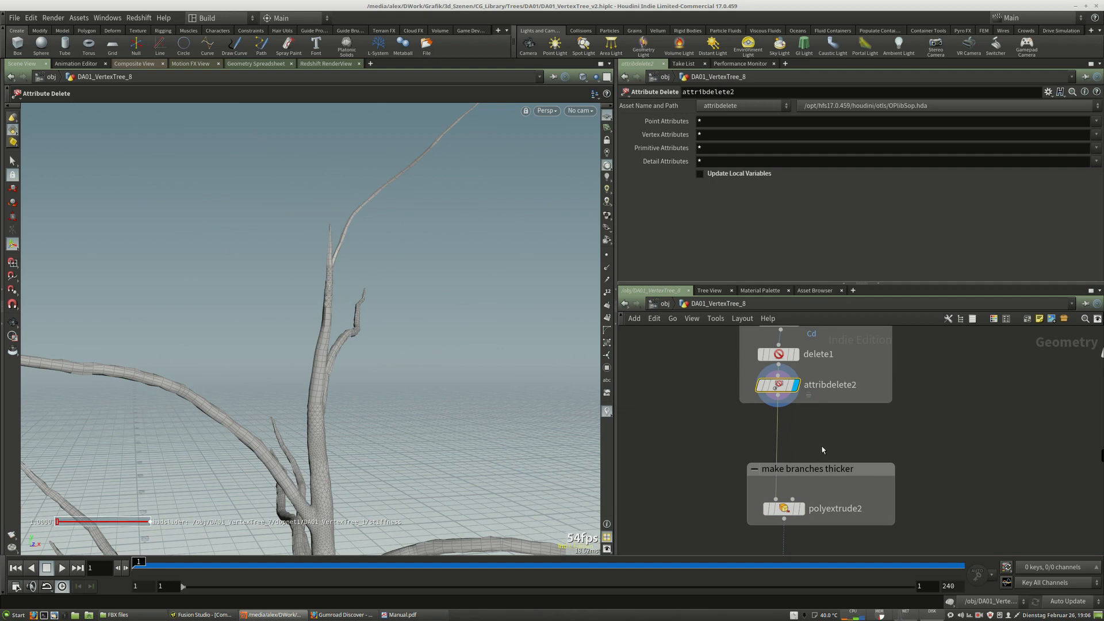
{"action": "middle_click_drag", "start_coordinate": [825, 454], "coordinate": [829, 408]}
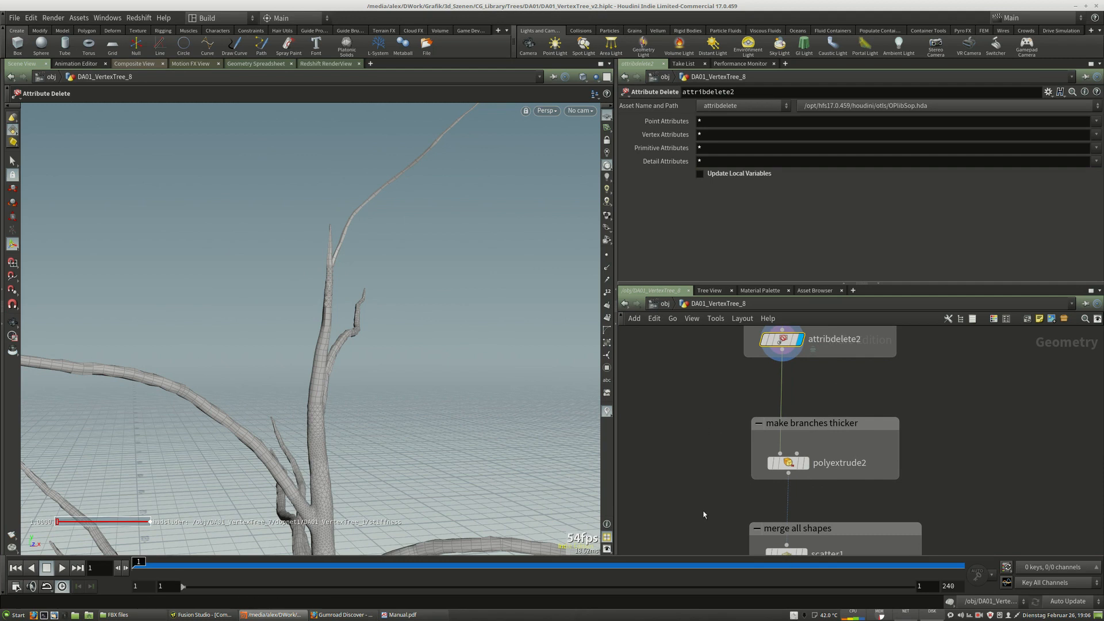
{"action": "left_click", "coordinate": [807, 464]}
{"action": "left_click", "coordinate": [789, 465]}
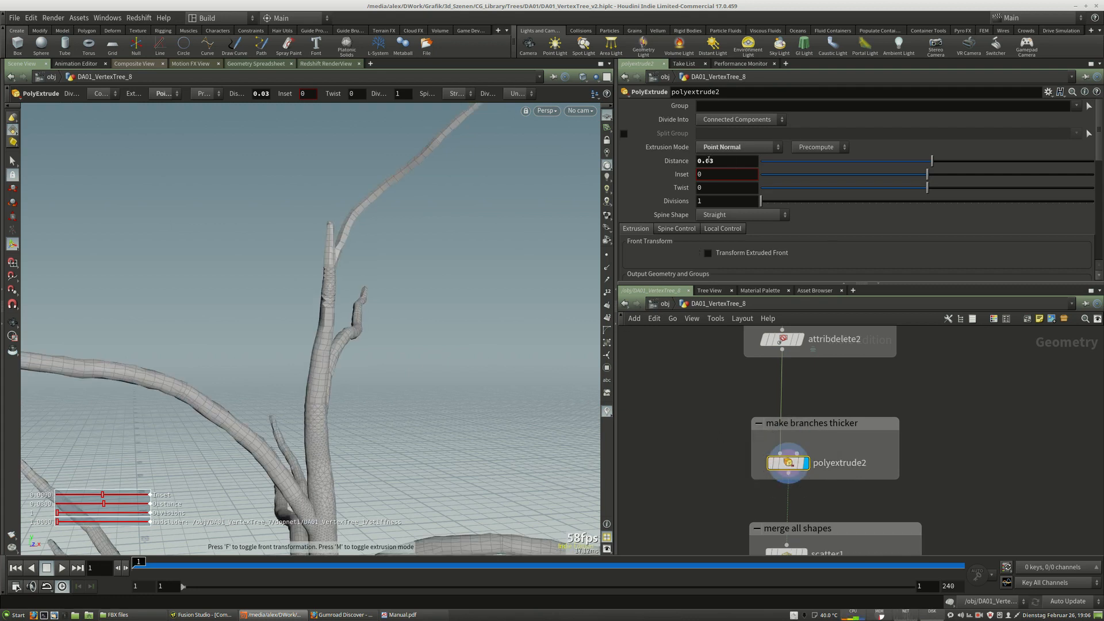
Check the polyextrude2 Extrusion Mode options and orbit the viewport to examine the thickened trunk and branches.
{"action": "left_click", "coordinate": [735, 148]}
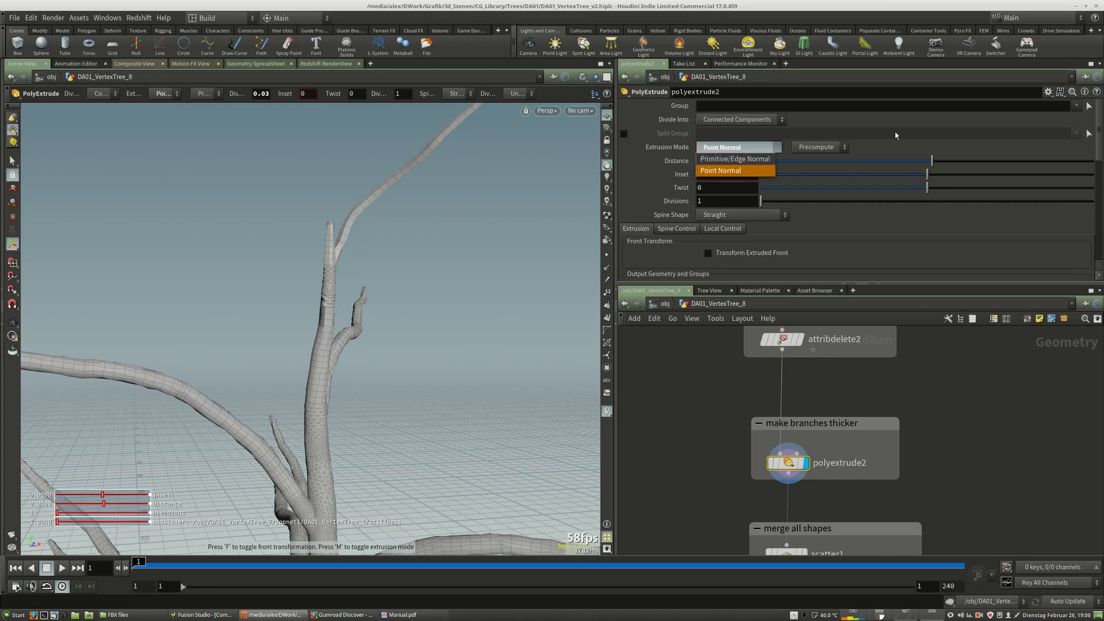
{"action": "left_click", "coordinate": [925, 146]}
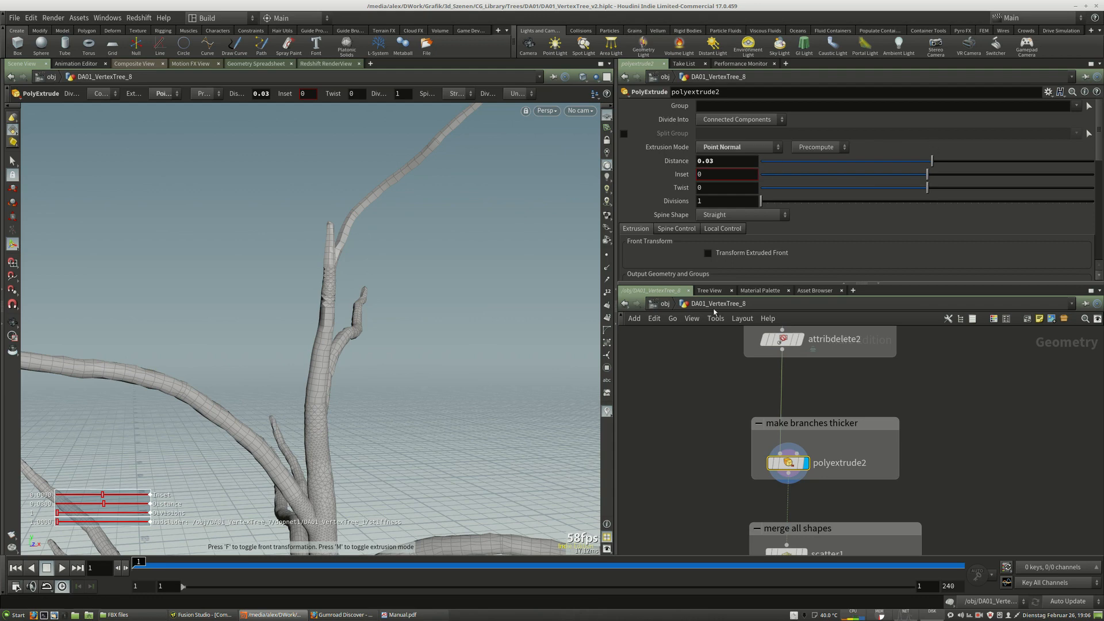
{"action": "middle_click_drag", "start_coordinate": [374, 420], "coordinate": [431, 356], "text": "alt"}
{"action": "right_click_drag", "start_coordinate": [485, 342], "coordinate": [327, 340]}
{"action": "middle_click_drag", "start_coordinate": [516, 350], "coordinate": [433, 434]}
{"action": "mouse_move", "coordinate": [433, 434]}
{"action": "left_mouse_down"}
{"action": "mouse_move", "coordinate": [473, 465]}
{"action": "mouse_move", "coordinate": [460, 489]}
{"action": "mouse_move", "coordinate": [449, 443]}
{"action": "mouse_move", "coordinate": [442, 454]}
{"action": "left_mouse_up"}
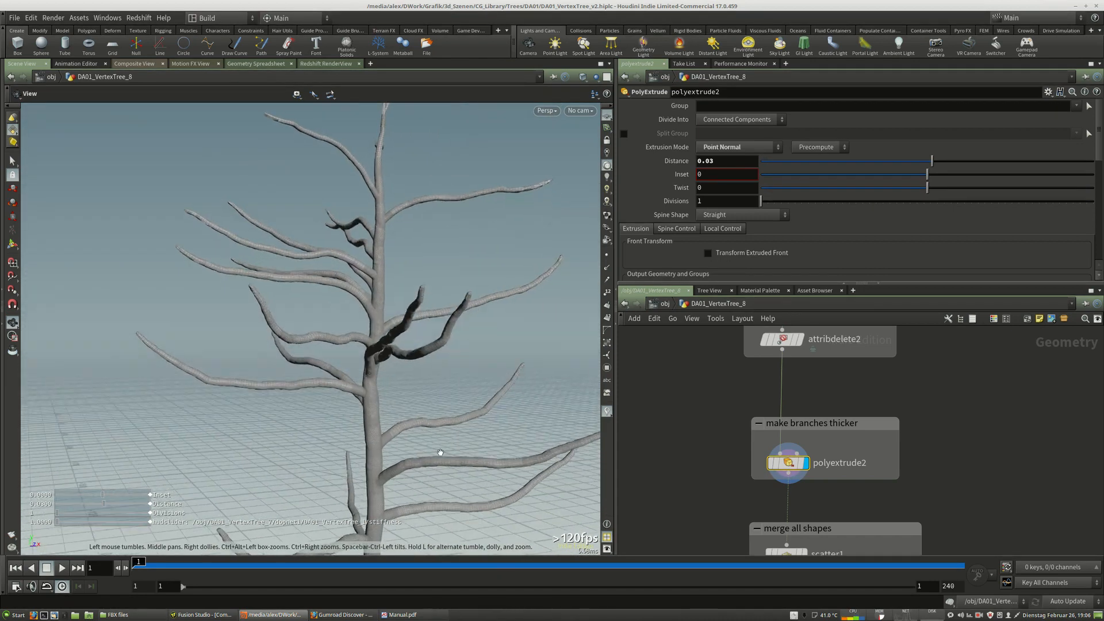
{"action": "middle_click_drag", "start_coordinate": [432, 489], "coordinate": [413, 225]}
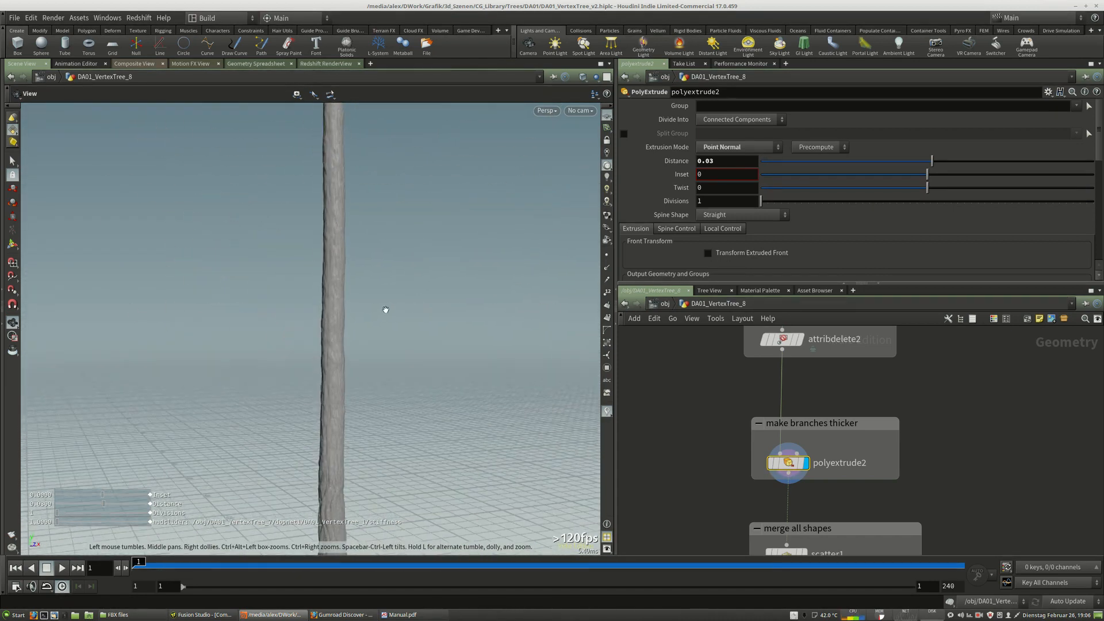
Zoom out the network to view the merge all shapes group nodes and orbit the tree.
{"action": "middle_click_drag", "start_coordinate": [955, 506], "coordinate": [947, 373]}
{"action": "middle_click_drag", "start_coordinate": [975, 467], "coordinate": [957, 490]}
{"action": "scroll", "coordinate": [938, 470], "scroll_direction": "down", "scroll_amount": 5}
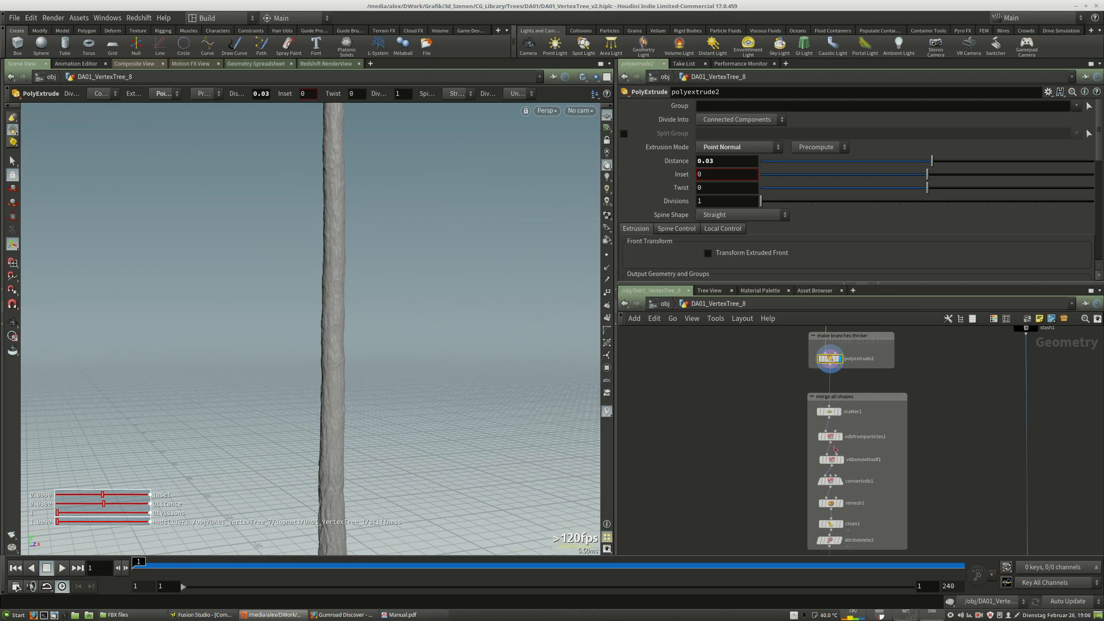
{"action": "middle_click_drag", "start_coordinate": [377, 182], "coordinate": [362, 456]}
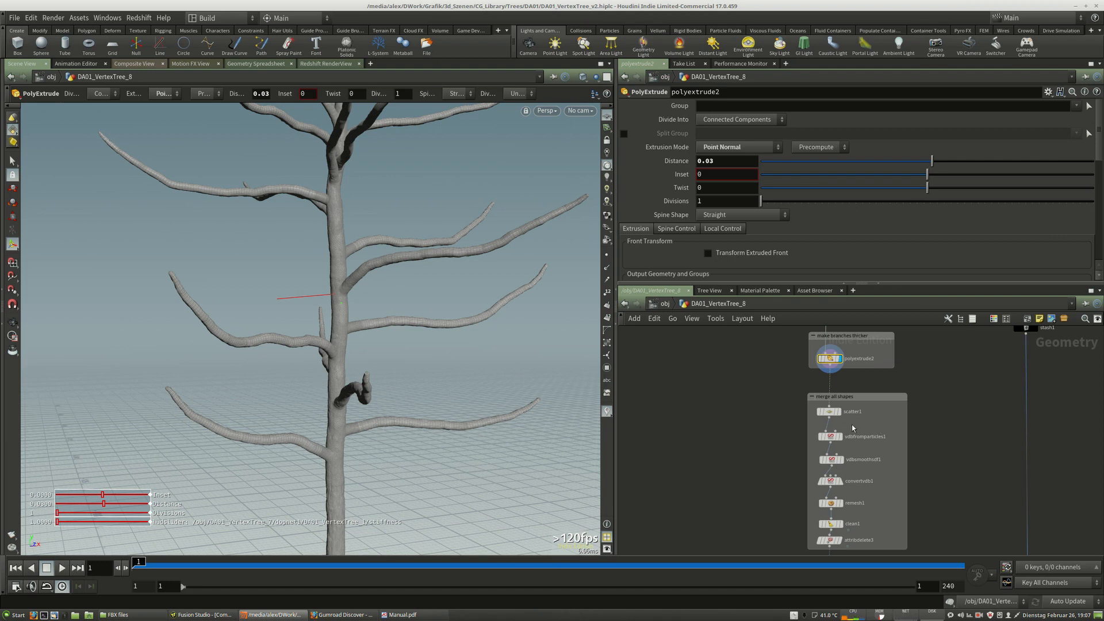
Display the scatter1 node in the merge all shapes group and orbit around the scattered-point tree.
{"action": "scroll", "coordinate": [853, 425], "scroll_direction": "up", "scroll_amount": 1}
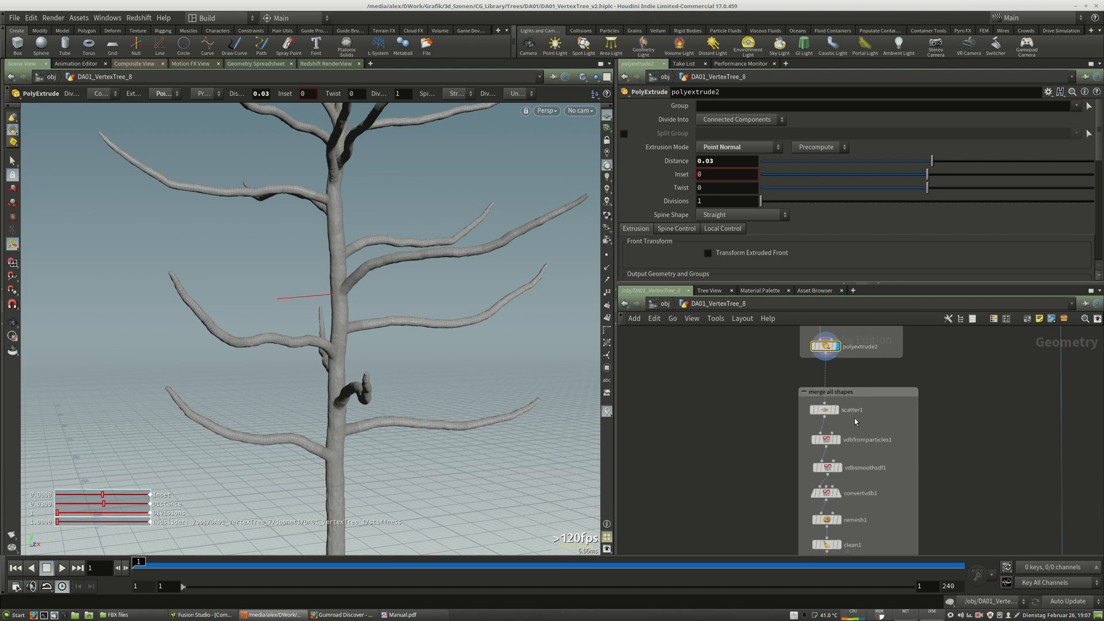
{"action": "scroll", "coordinate": [842, 426], "scroll_direction": "up", "scroll_amount": 2}
{"action": "left_click", "coordinate": [836, 425]}
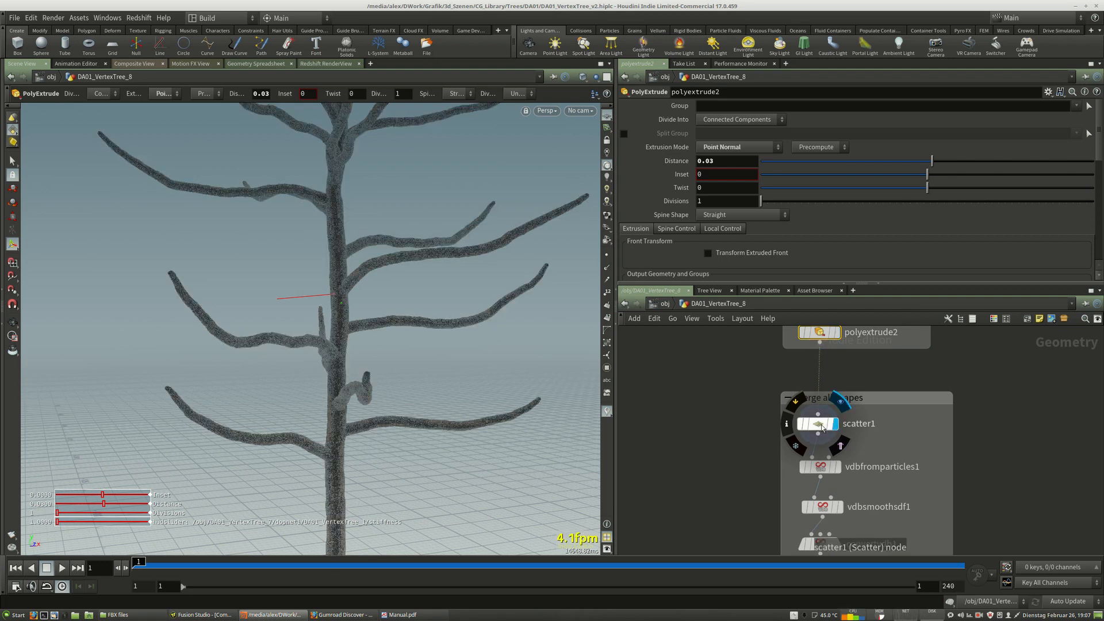
{"action": "left_click", "coordinate": [819, 425]}
{"action": "right_click_drag", "start_coordinate": [359, 300], "coordinate": [484, 269]}
{"action": "middle_click_drag", "start_coordinate": [485, 269], "coordinate": [460, 299]}
{"action": "left_click_drag", "start_coordinate": [460, 300], "coordinate": [464, 333]}
{"action": "right_click_drag", "start_coordinate": [464, 334], "coordinate": [253, 358]}
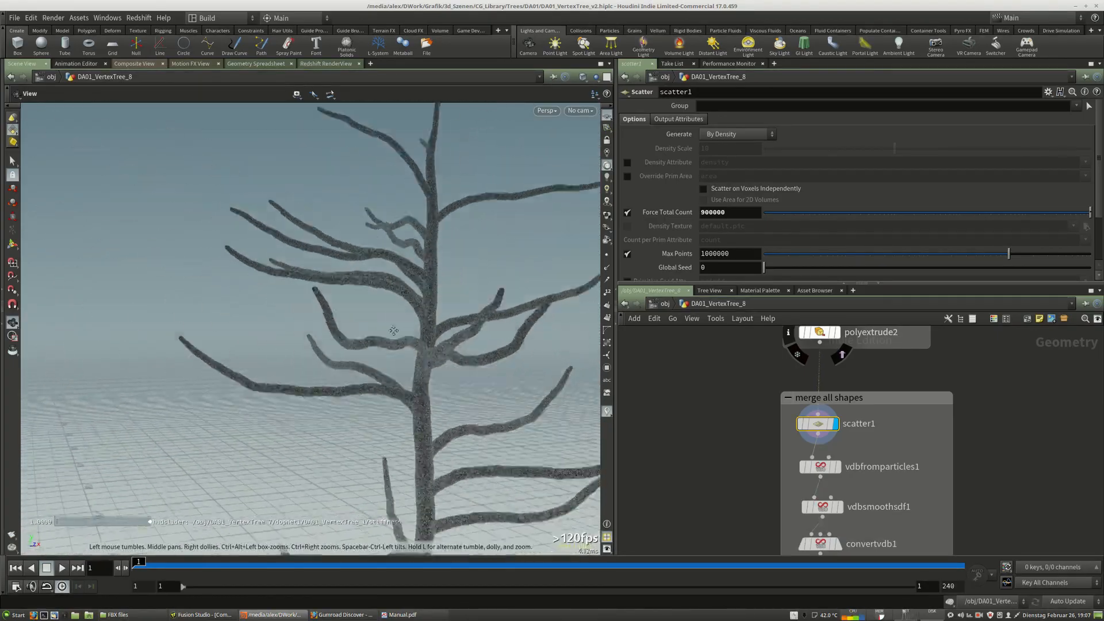
{"action": "left_click_drag", "start_coordinate": [253, 357], "coordinate": [322, 368]}
{"action": "middle_click_drag", "start_coordinate": [323, 368], "coordinate": [325, 184]}
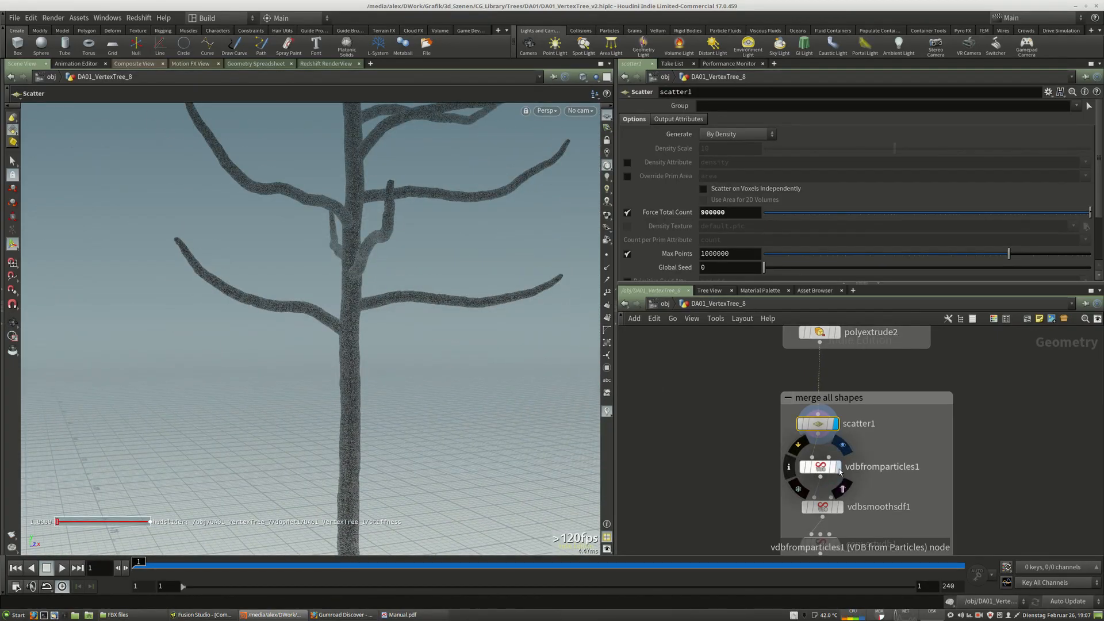
{"action": "key", "text": "Tab"}
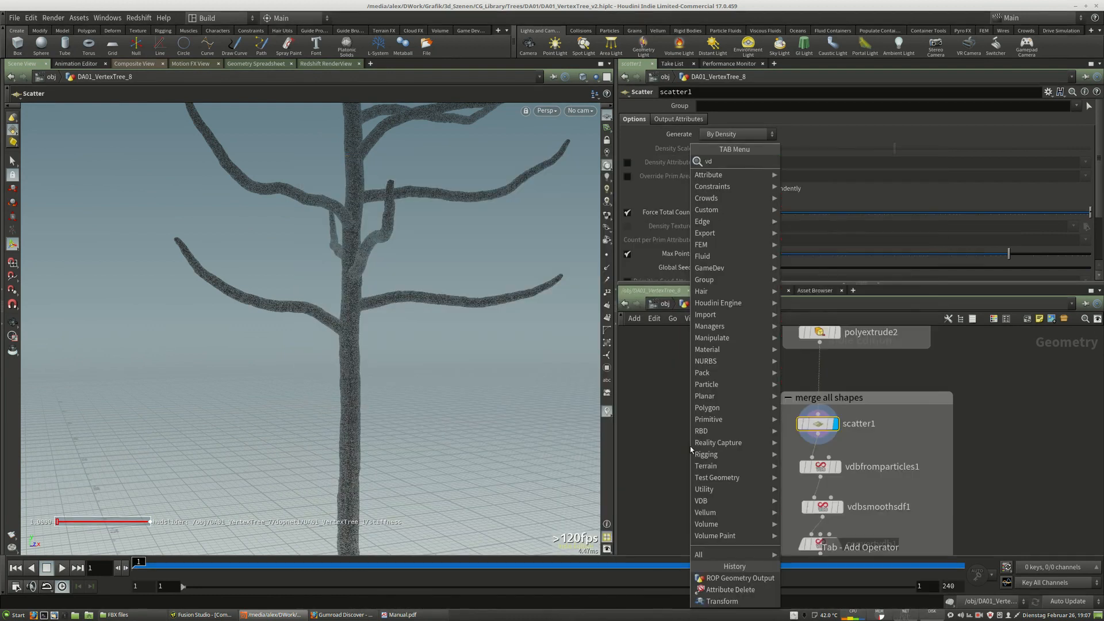
{"action": "type", "text": "vdbfr"}
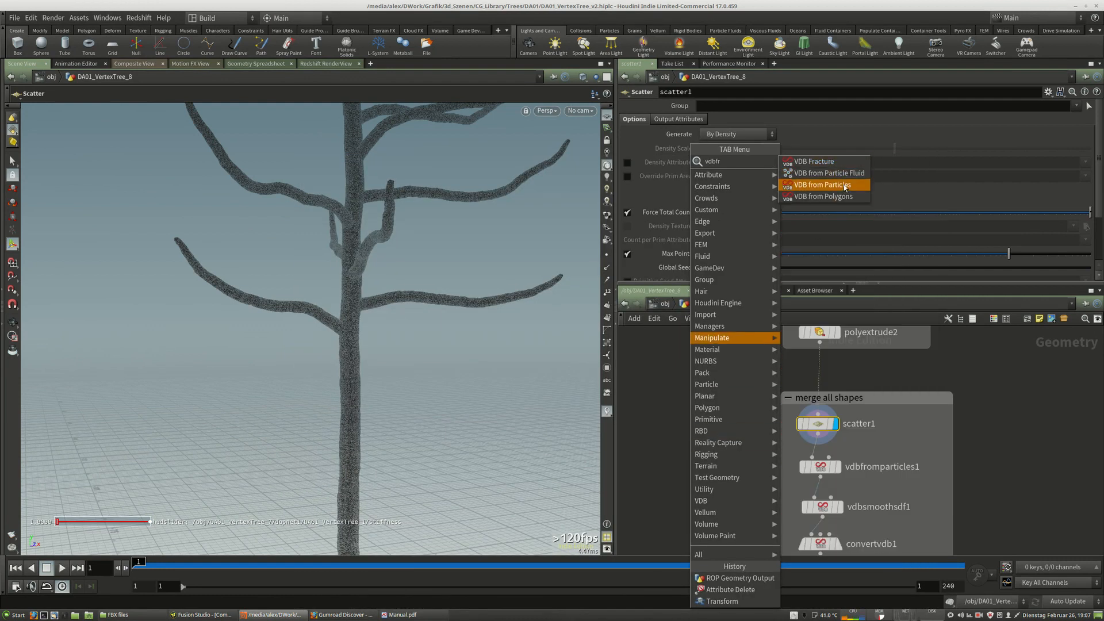
{"action": "key", "text": "Escape"}
Display the vdbfromparticles1 node and orbit the viewport to inspect the VDB surface built from the points.
{"action": "left_click", "coordinate": [837, 467]}
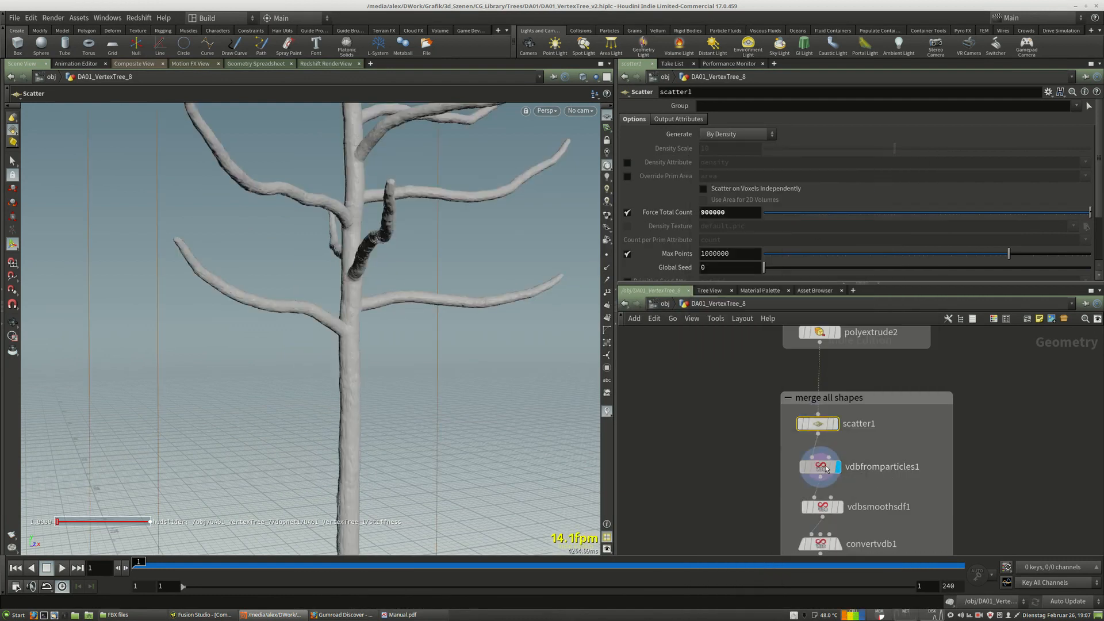
{"action": "left_click", "coordinate": [822, 467]}
{"action": "middle_click_drag", "start_coordinate": [384, 129], "coordinate": [384, 393], "text": "alt"}
{"action": "left_click_drag", "start_coordinate": [384, 393], "coordinate": [428, 356]}
{"action": "right_click_drag", "start_coordinate": [429, 355], "coordinate": [454, 350]}
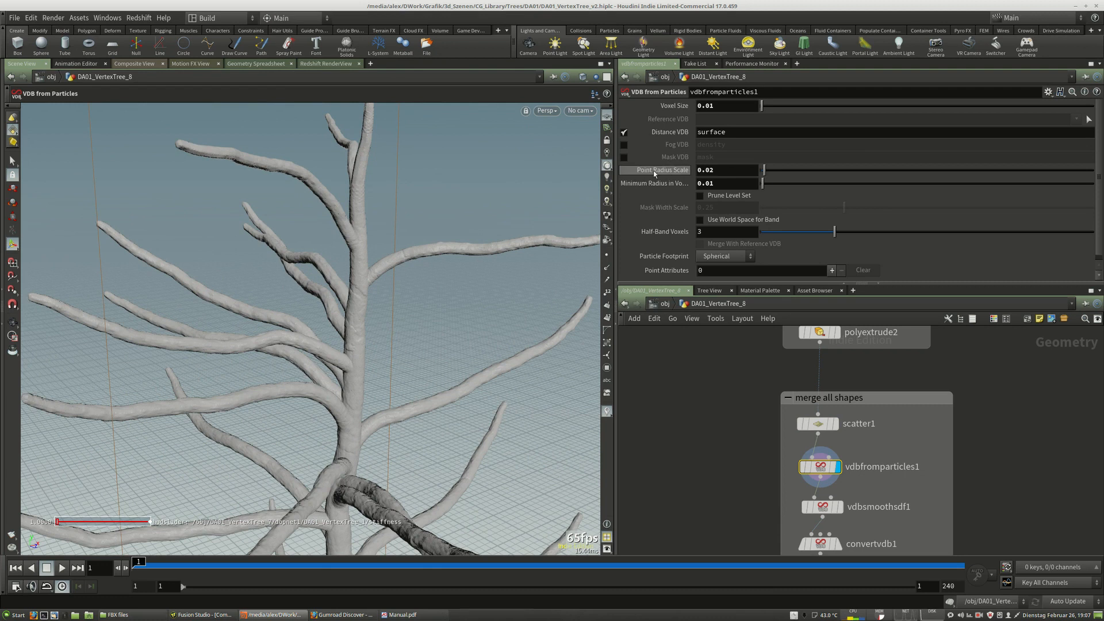
Try setting the Point Radius Scale of vdbfromparticles1 to 1, then cancel the cooking.
{"action": "double_click", "coordinate": [704, 170]}
{"action": "type", "text": "1"}
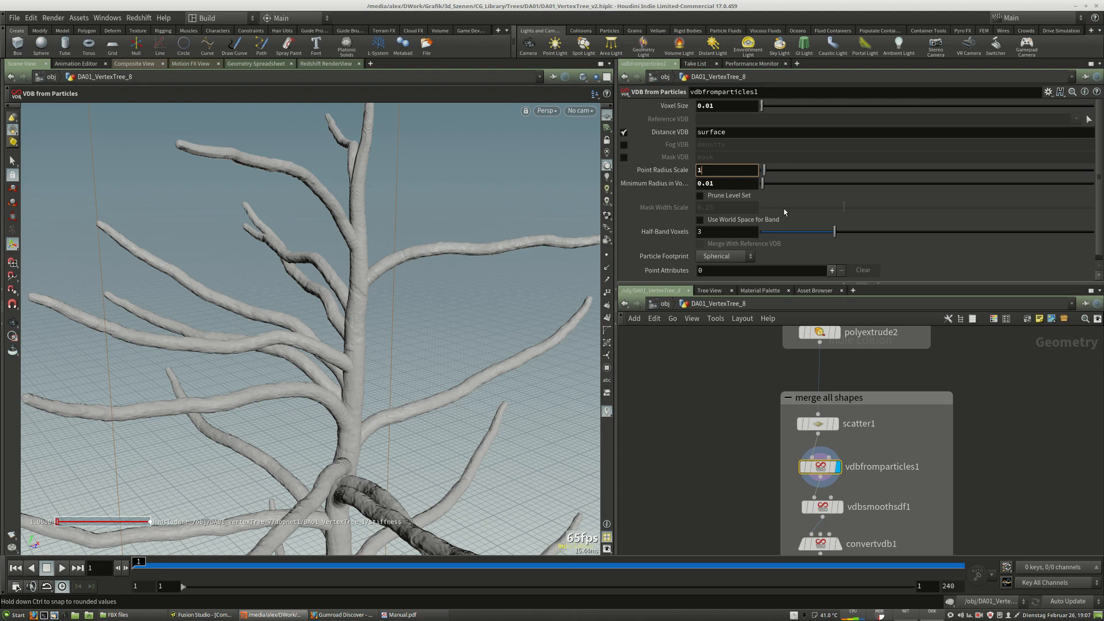
{"action": "key", "text": "Return"}
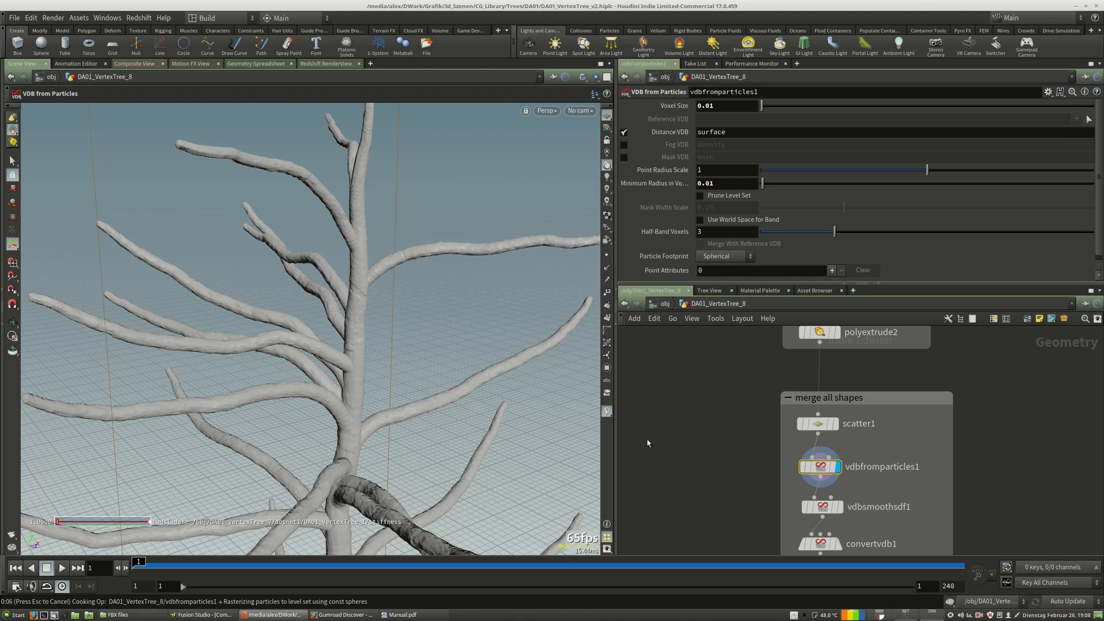
{"action": "mouse_move", "coordinate": [880, 617]}
{"action": "key", "text": "Escape"}
{"action": "left_click_drag", "start_coordinate": [713, 171], "coordinate": [622, 187]}
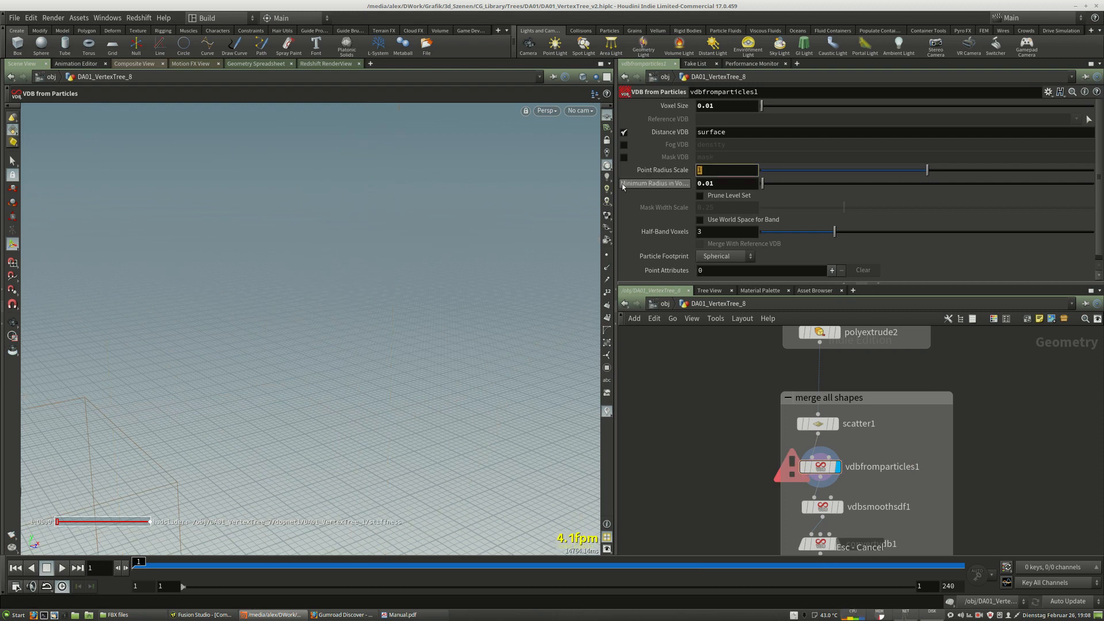
Undo the selection clearing and the Point Radius Scale change.
{"action": "left_click", "coordinate": [30, 17]}
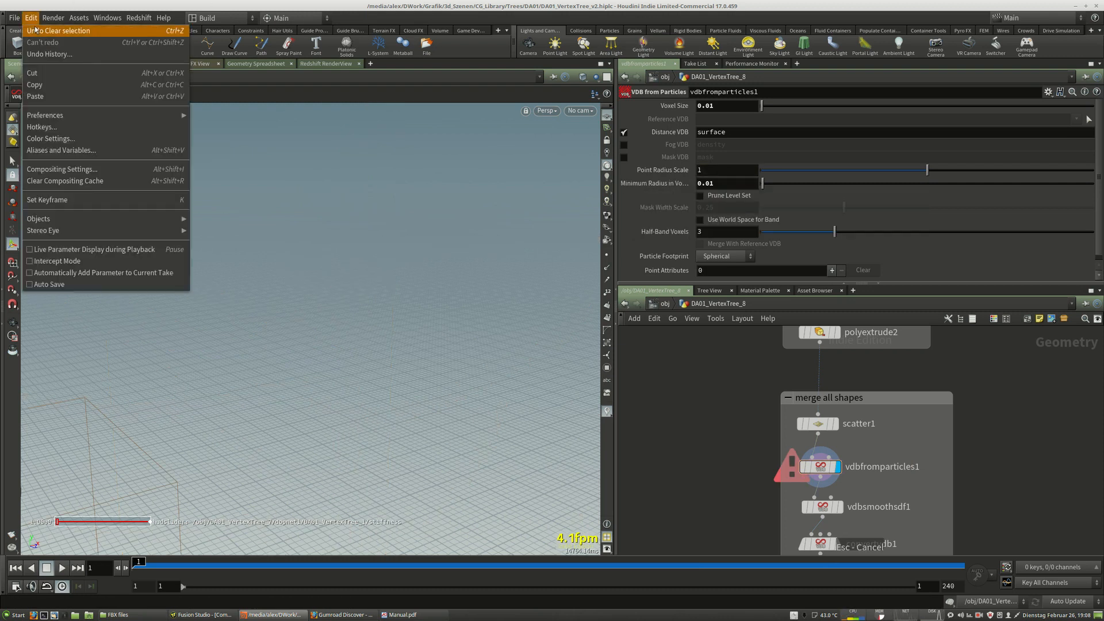
{"action": "left_click", "coordinate": [37, 29]}
{"action": "left_click", "coordinate": [29, 17]}
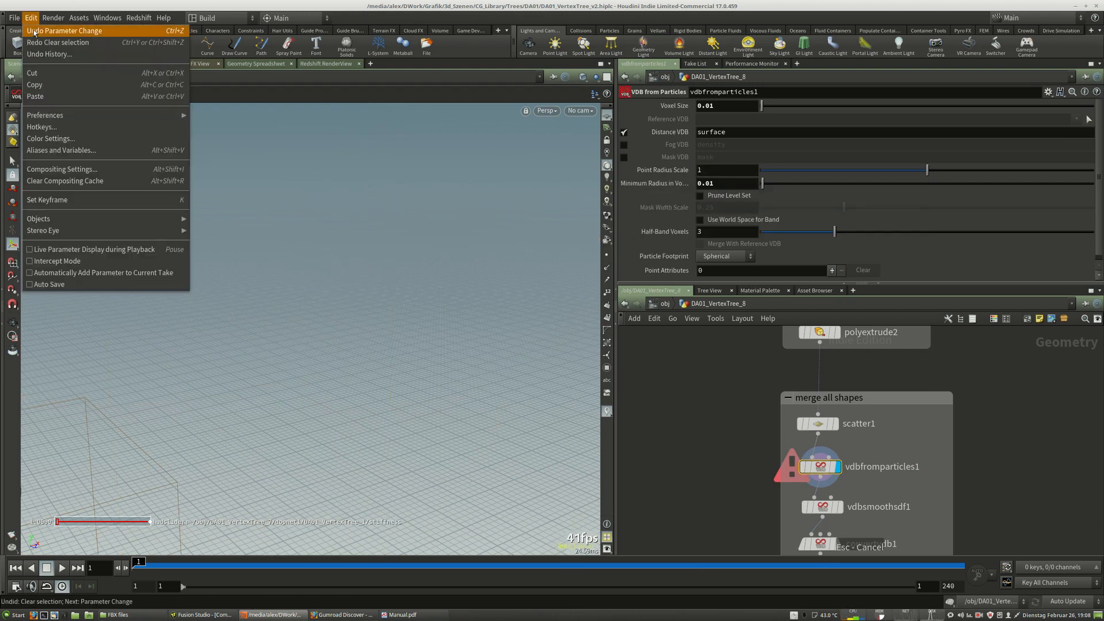
{"action": "left_click", "coordinate": [36, 29]}
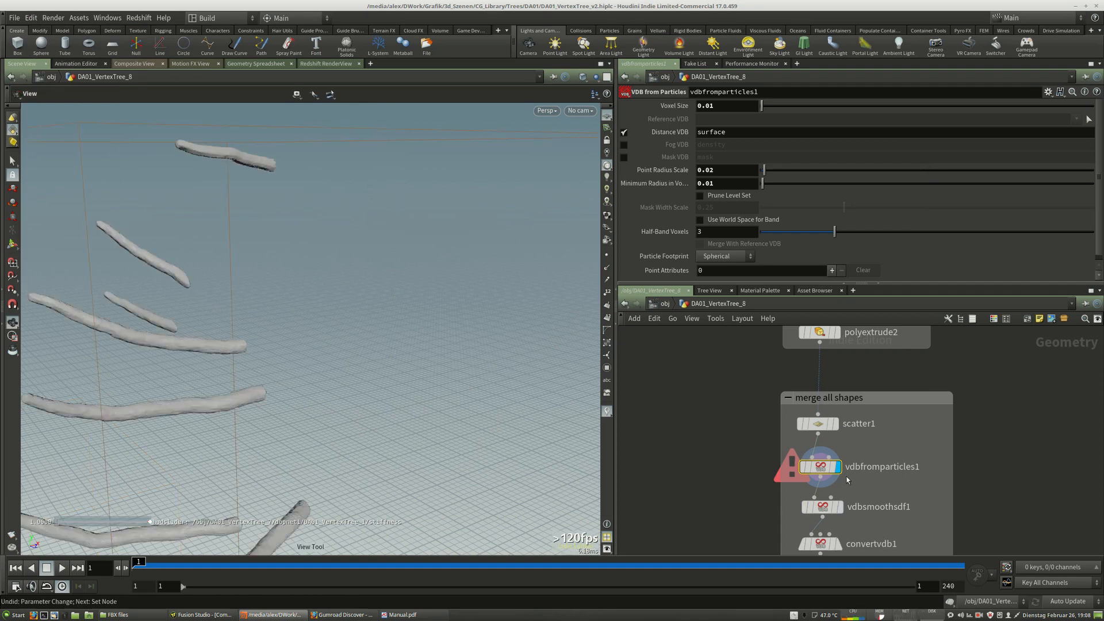
Recook vdbfromparticles1 and orbit around the restored tree surface.
{"action": "left_click", "coordinate": [805, 470]}
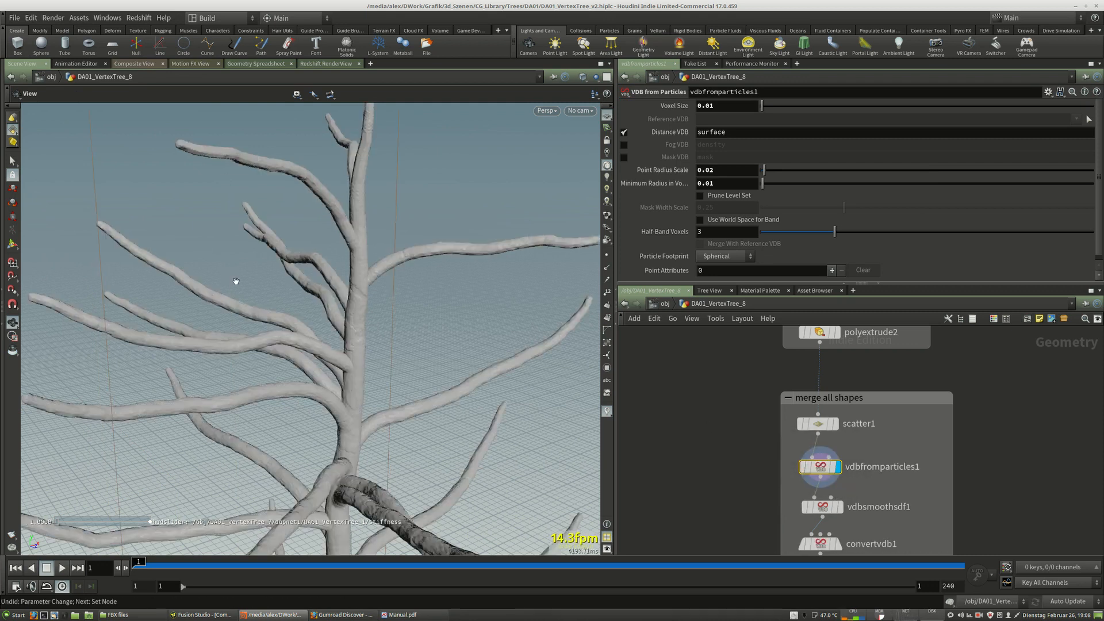
{"action": "left_click_drag", "start_coordinate": [386, 371], "coordinate": [347, 409]}
{"action": "mouse_move", "coordinate": [346, 409]}
{"action": "right_mouse_down"}
{"action": "mouse_move", "coordinate": [340, 349]}
{"action": "mouse_move", "coordinate": [357, 399]}
{"action": "right_mouse_up"}
{"action": "middle_click_drag", "start_coordinate": [357, 399], "coordinate": [361, 352]}
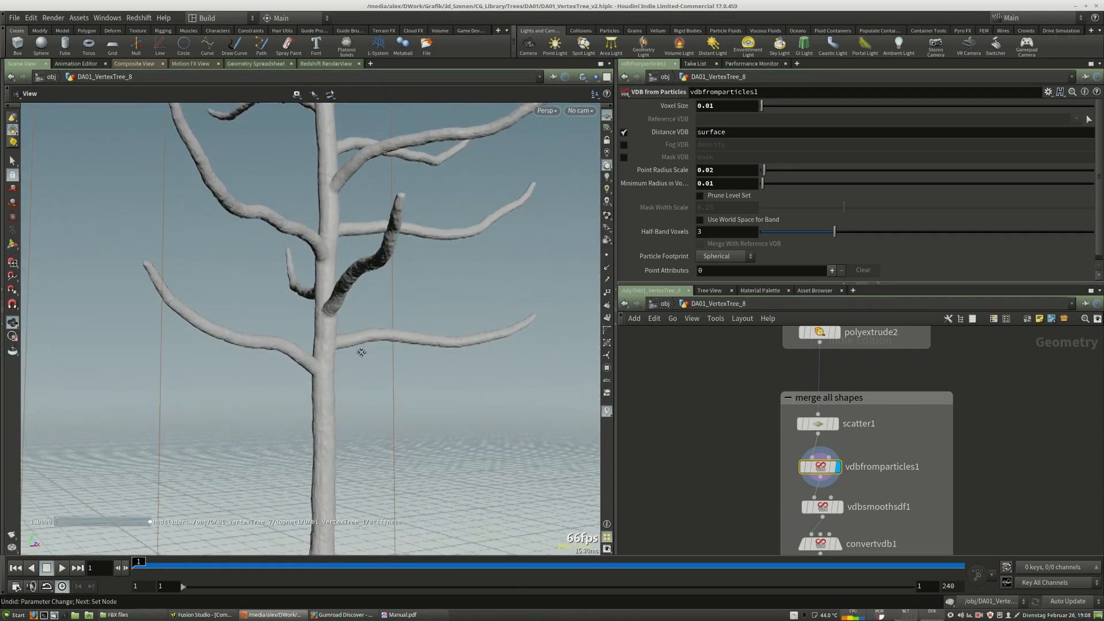
Display the vdbsmoothsdf1 node and orbit the viewport to examine the smoothed trunk surface.
{"action": "middle_click_drag", "start_coordinate": [849, 512], "coordinate": [850, 476]}
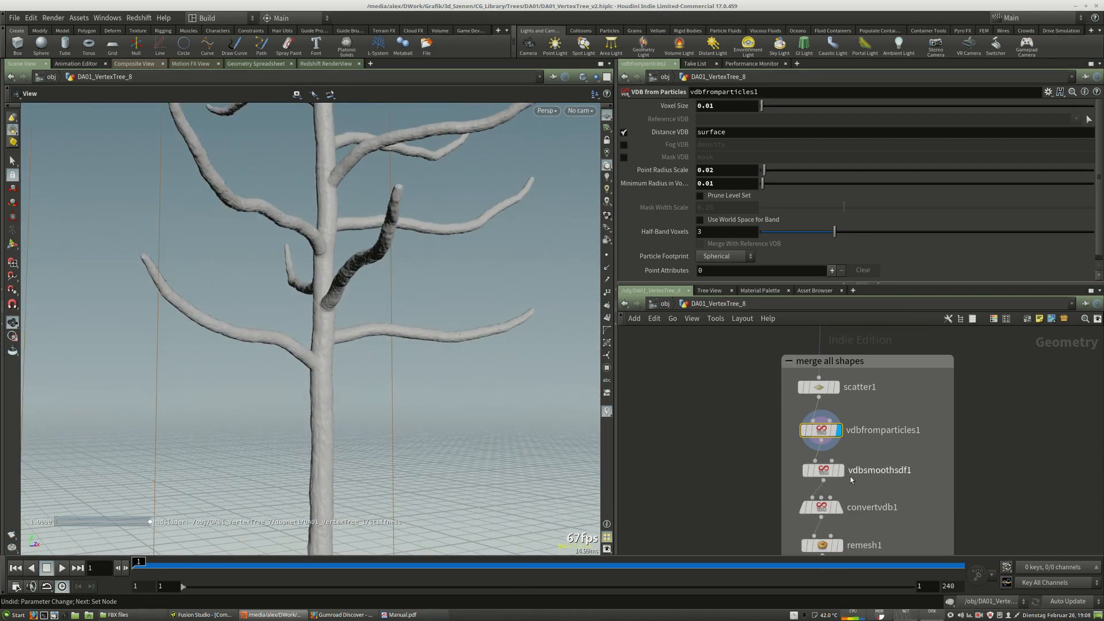
{"action": "left_click", "coordinate": [842, 471]}
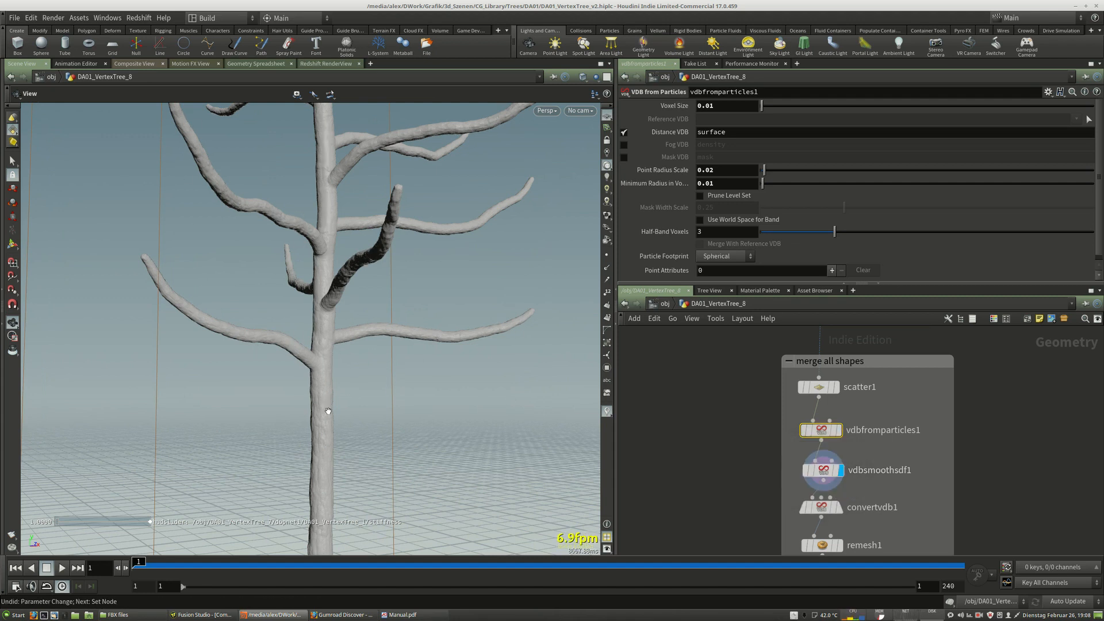
{"action": "left_click", "coordinate": [832, 475]}
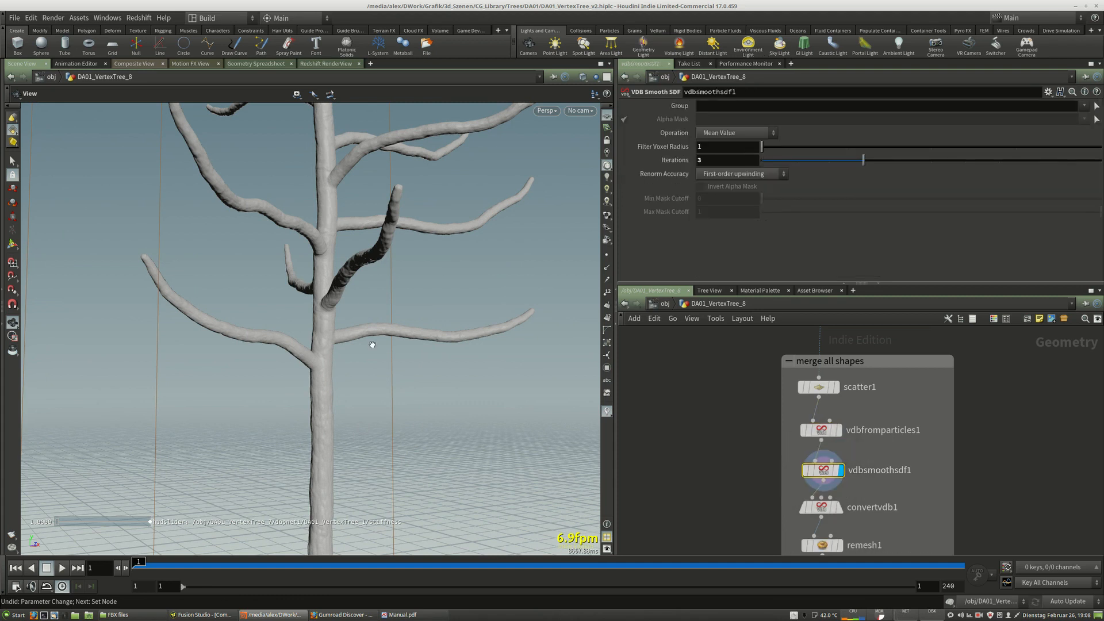
{"action": "middle_click_drag", "start_coordinate": [413, 250], "coordinate": [401, 363]}
{"action": "left_click_drag", "start_coordinate": [402, 364], "coordinate": [266, 320]}
{"action": "right_click_drag", "start_coordinate": [279, 344], "coordinate": [406, 324]}
{"action": "middle_click_drag", "start_coordinate": [406, 323], "coordinate": [399, 425]}
{"action": "middle_click_drag", "start_coordinate": [370, 281], "coordinate": [370, 219]}
{"action": "middle_click_drag", "start_coordinate": [373, 339], "coordinate": [378, 263]}
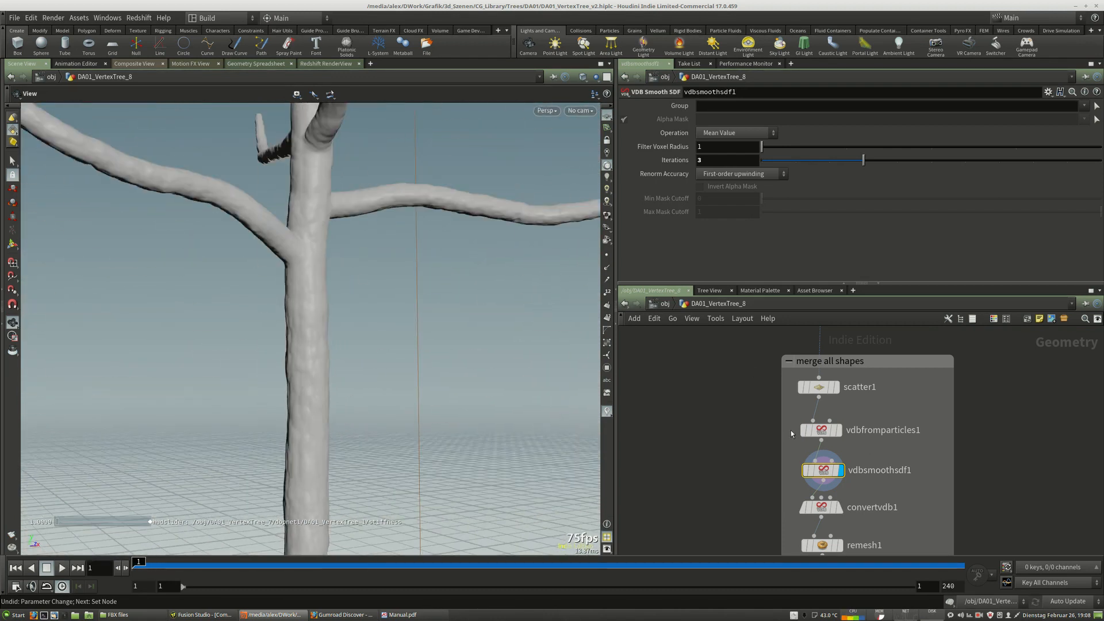
Orbit and zoom around the smoothed branches to inspect the vdbsmoothsdf1 result up close.
{"action": "middle_click_drag", "start_coordinate": [808, 541], "coordinate": [812, 502]}
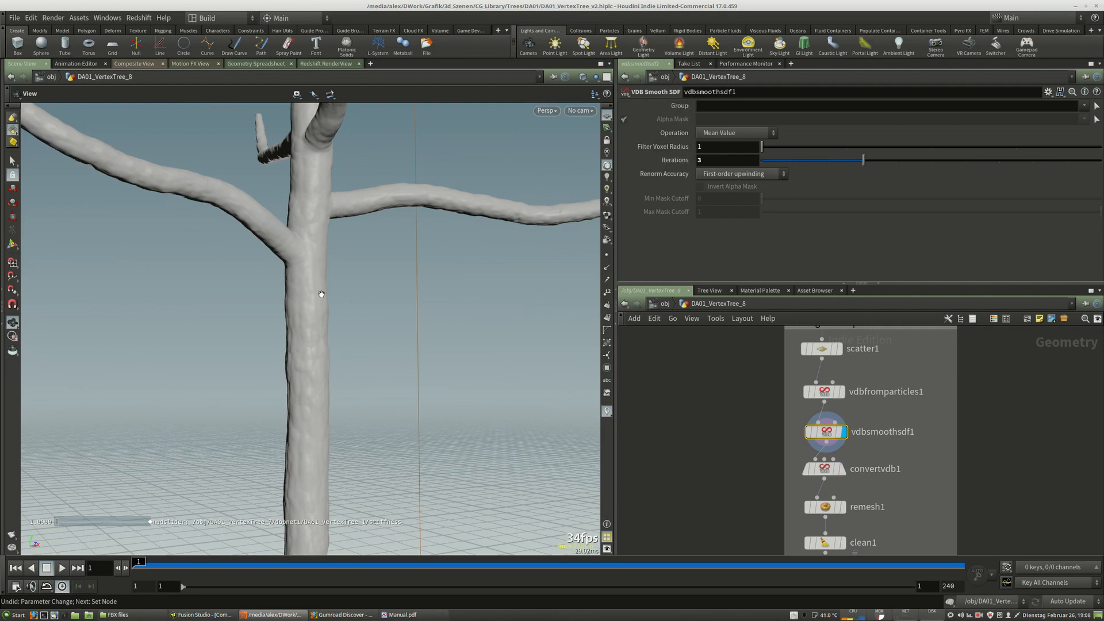
{"action": "middle_click_drag", "start_coordinate": [414, 202], "coordinate": [419, 440]}
{"action": "right_click_drag", "start_coordinate": [460, 323], "coordinate": [359, 308]}
{"action": "left_click_drag", "start_coordinate": [359, 308], "coordinate": [351, 380]}
{"action": "right_click_drag", "start_coordinate": [351, 379], "coordinate": [372, 353]}
{"action": "left_click_drag", "start_coordinate": [372, 353], "coordinate": [363, 259]}
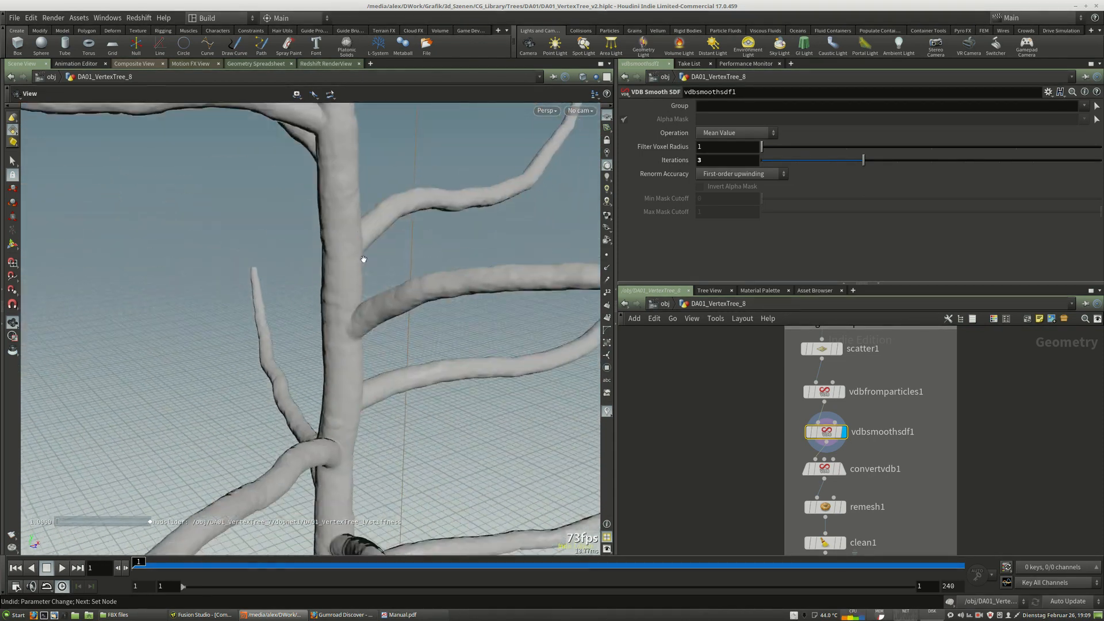
{"action": "right_click_drag", "start_coordinate": [414, 290], "coordinate": [377, 289]}
{"action": "left_click_drag", "start_coordinate": [377, 290], "coordinate": [372, 288]}
{"action": "middle_click_drag", "start_coordinate": [372, 288], "coordinate": [359, 241]}
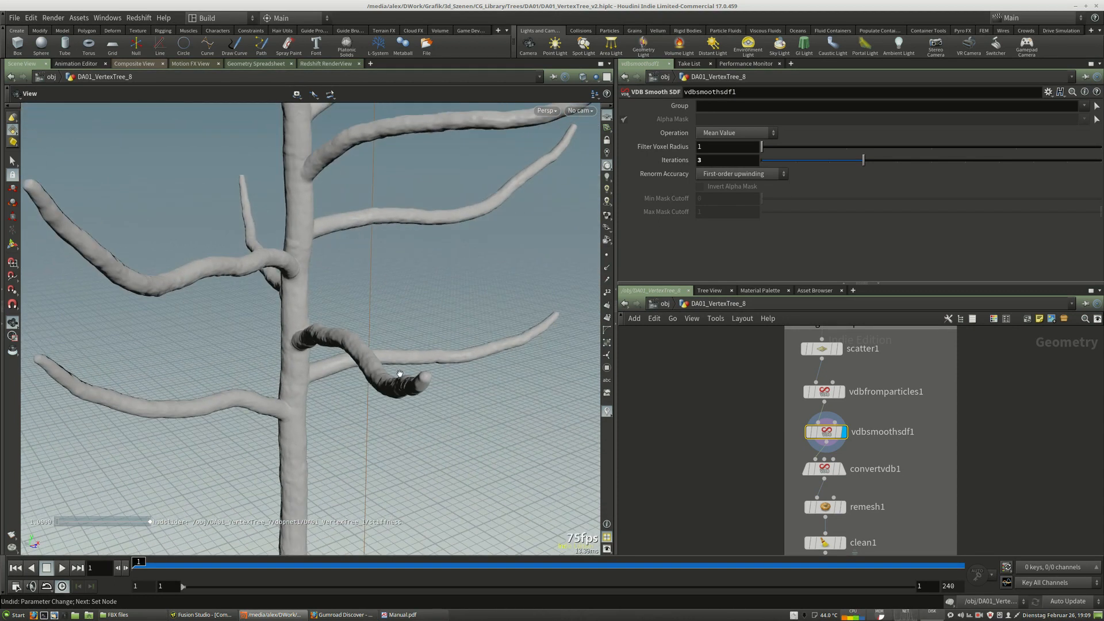
{"action": "left_click_drag", "start_coordinate": [399, 374], "coordinate": [411, 341]}
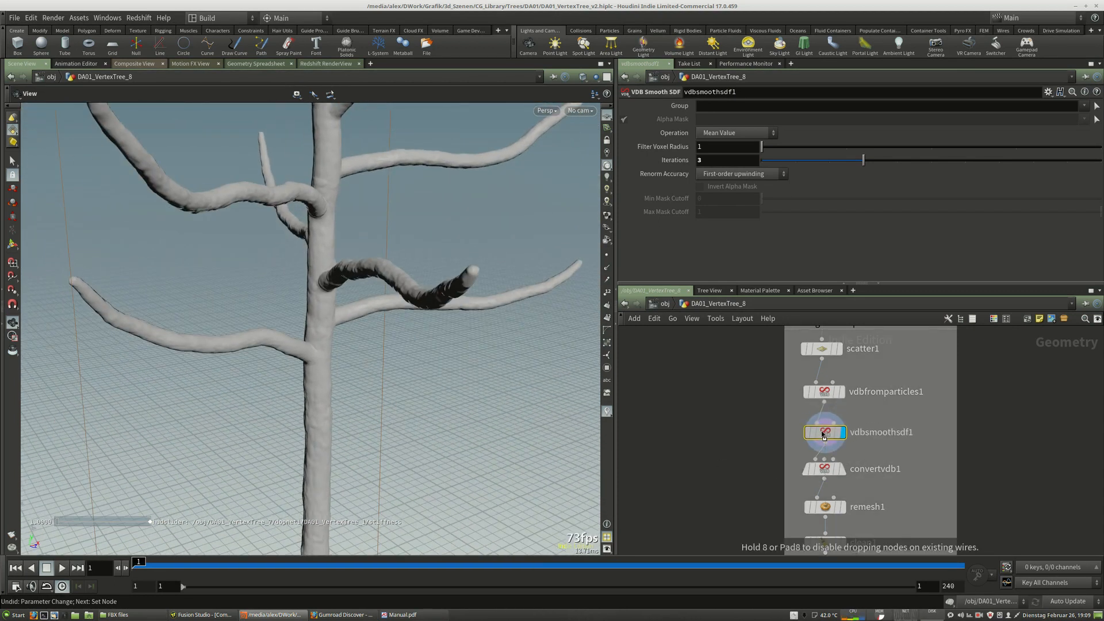
{"action": "left_click_drag", "start_coordinate": [825, 436], "coordinate": [823, 437]}
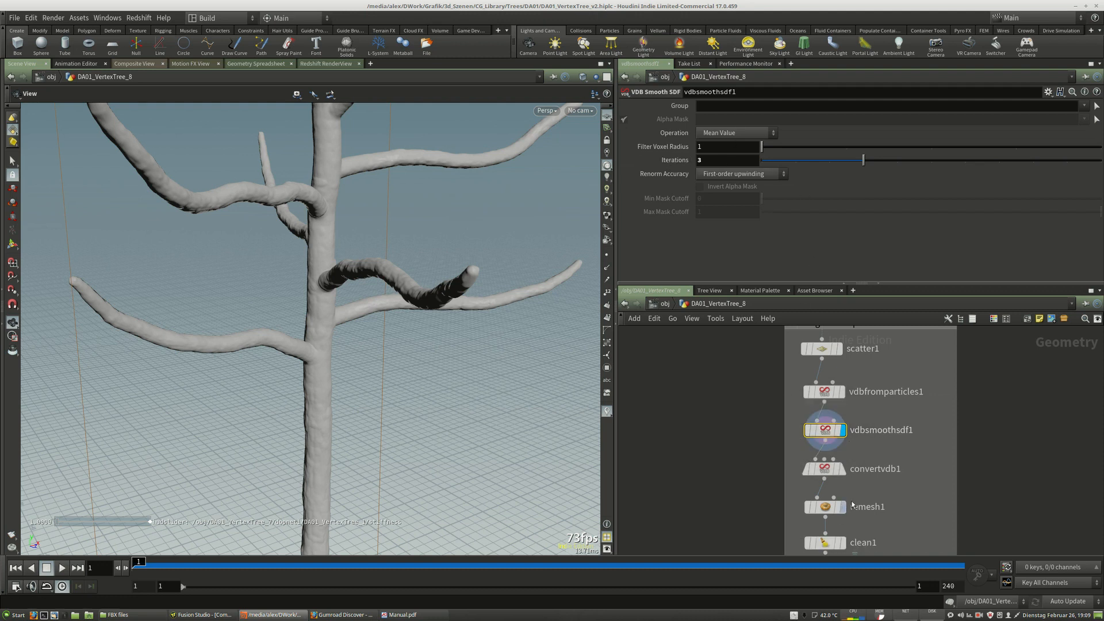
Display the convertvdb1 node and orbit closely around the trunk to examine the polygon mesh wireframe.
{"action": "middle_click_drag", "start_coordinate": [853, 503], "coordinate": [839, 467]}
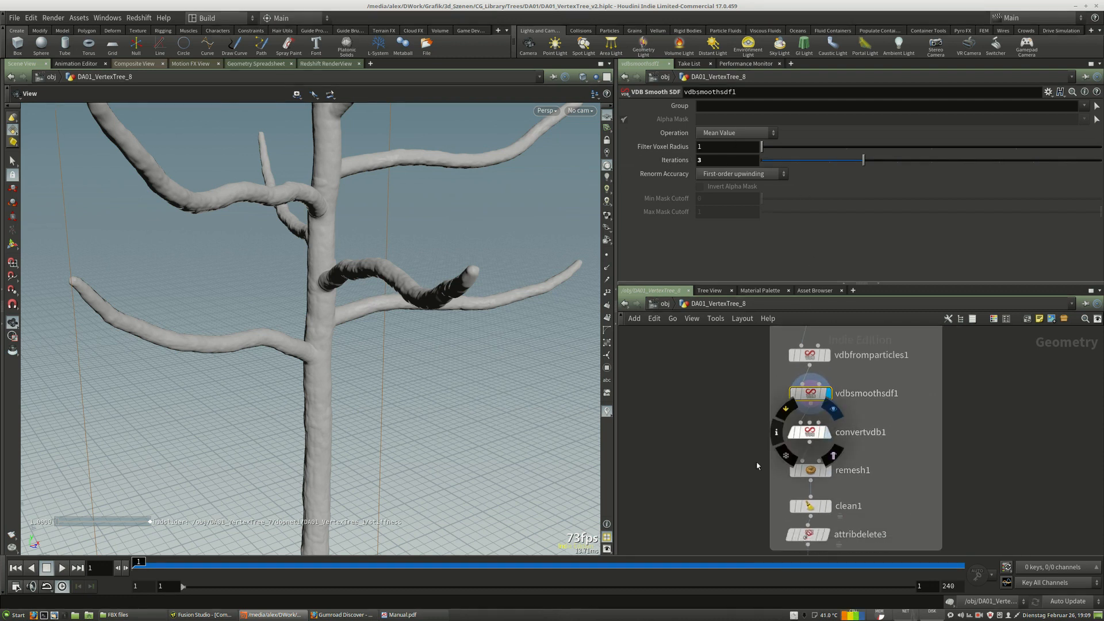
{"action": "left_click", "coordinate": [815, 438]}
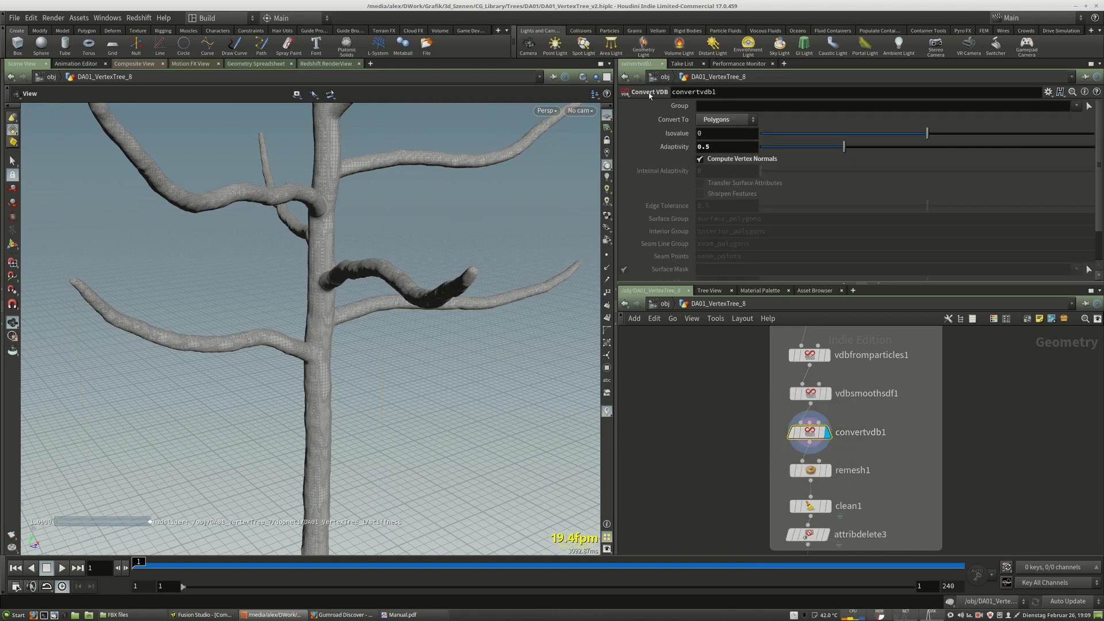
{"action": "left_click_drag", "start_coordinate": [361, 271], "coordinate": [352, 265]}
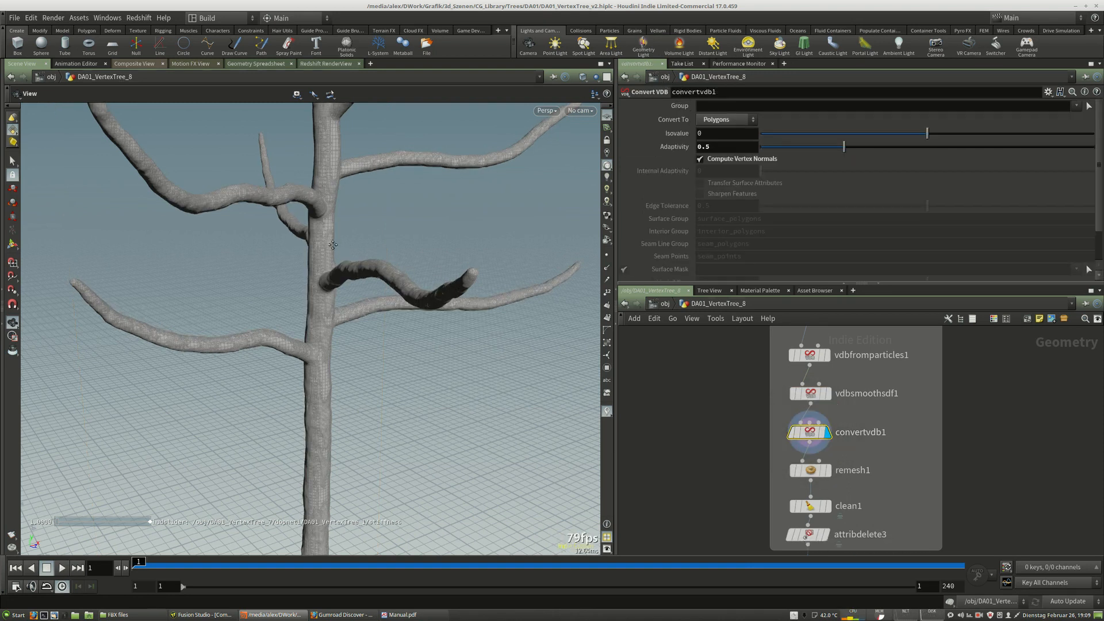
{"action": "middle_click_drag", "start_coordinate": [330, 173], "coordinate": [311, 296]}
{"action": "right_click_drag", "start_coordinate": [311, 295], "coordinate": [393, 264]}
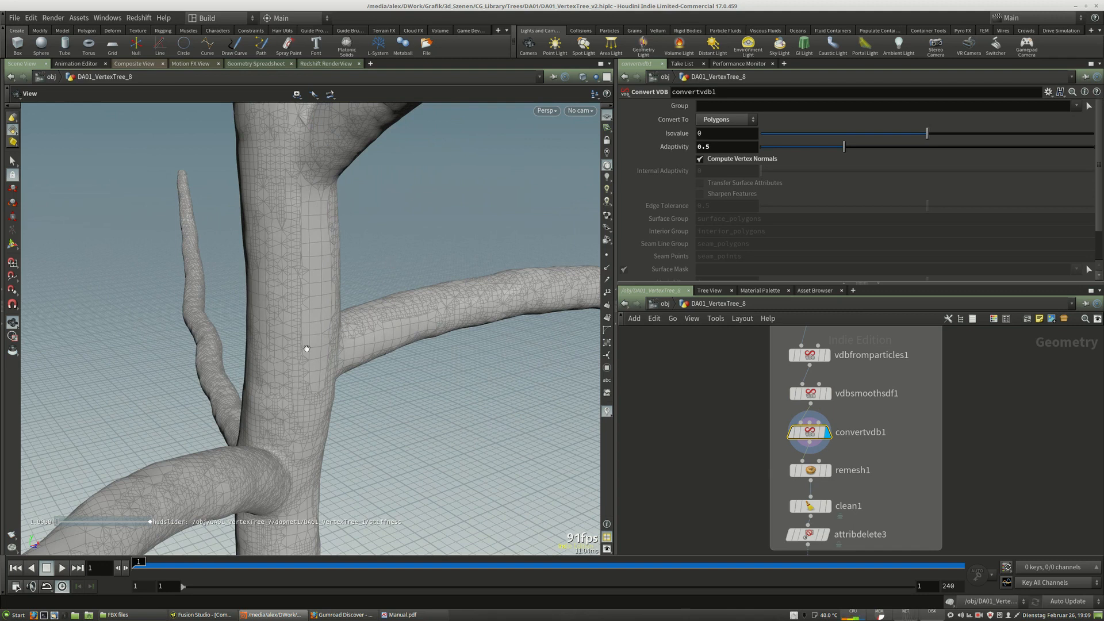
{"action": "right_click_drag", "start_coordinate": [445, 307], "coordinate": [325, 283]}
{"action": "middle_click_drag", "start_coordinate": [325, 283], "coordinate": [402, 263]}
{"action": "left_click_drag", "start_coordinate": [402, 263], "coordinate": [391, 395]}
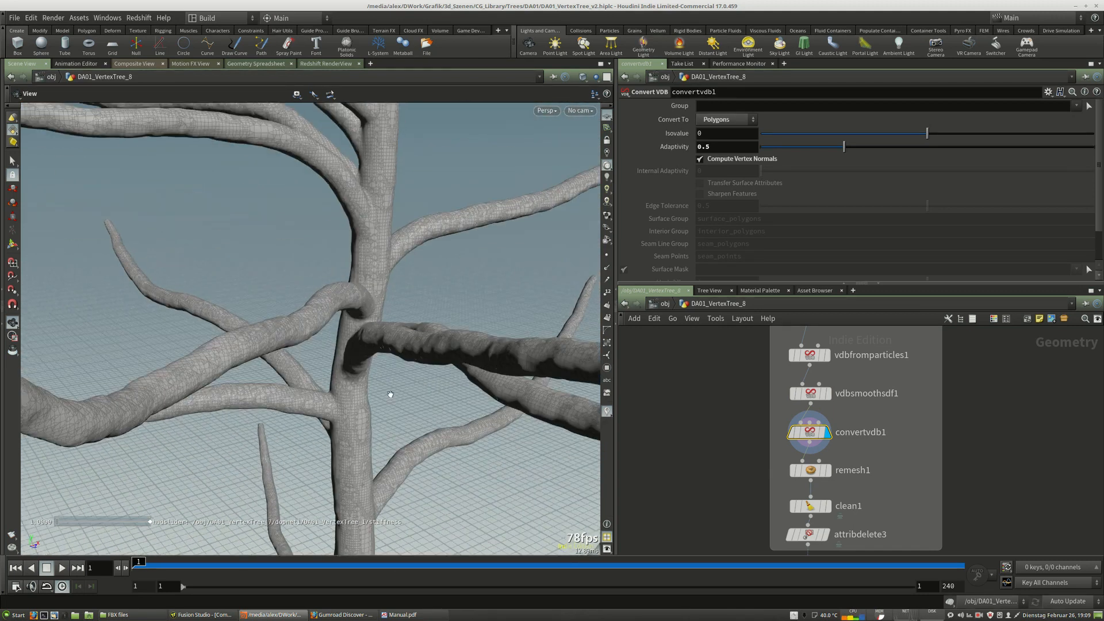
{"action": "right_click_drag", "start_coordinate": [379, 322], "coordinate": [414, 347]}
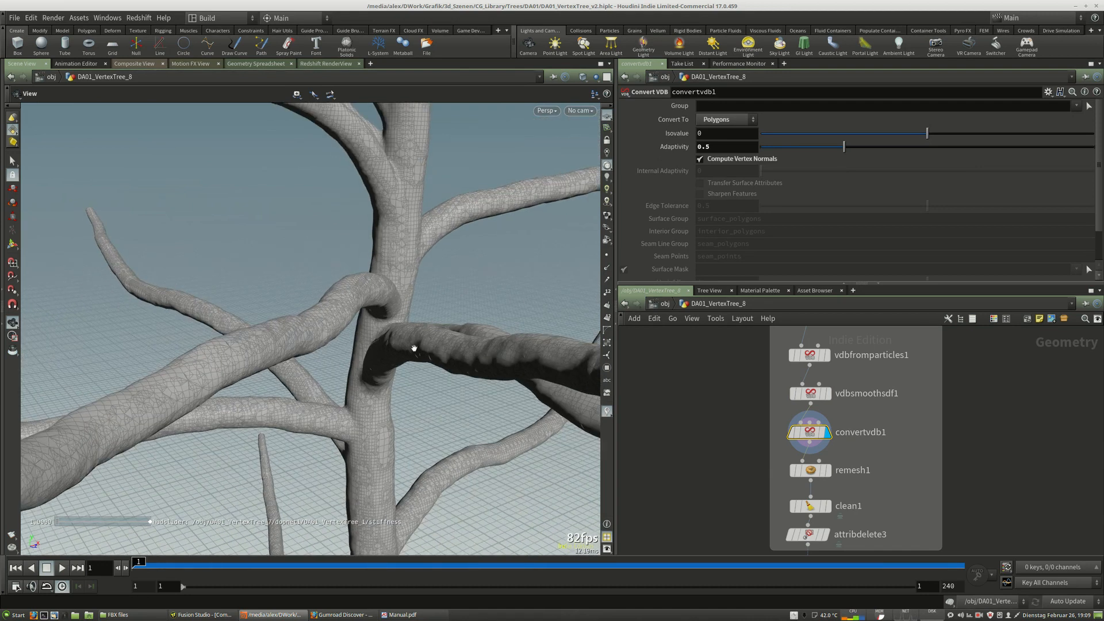
{"action": "left_click_drag", "start_coordinate": [414, 347], "coordinate": [380, 330]}
{"action": "right_click_drag", "start_coordinate": [380, 331], "coordinate": [416, 322]}
{"action": "right_click_drag", "start_coordinate": [485, 328], "coordinate": [468, 328]}
{"action": "middle_click_drag", "start_coordinate": [544, 351], "coordinate": [358, 167]}
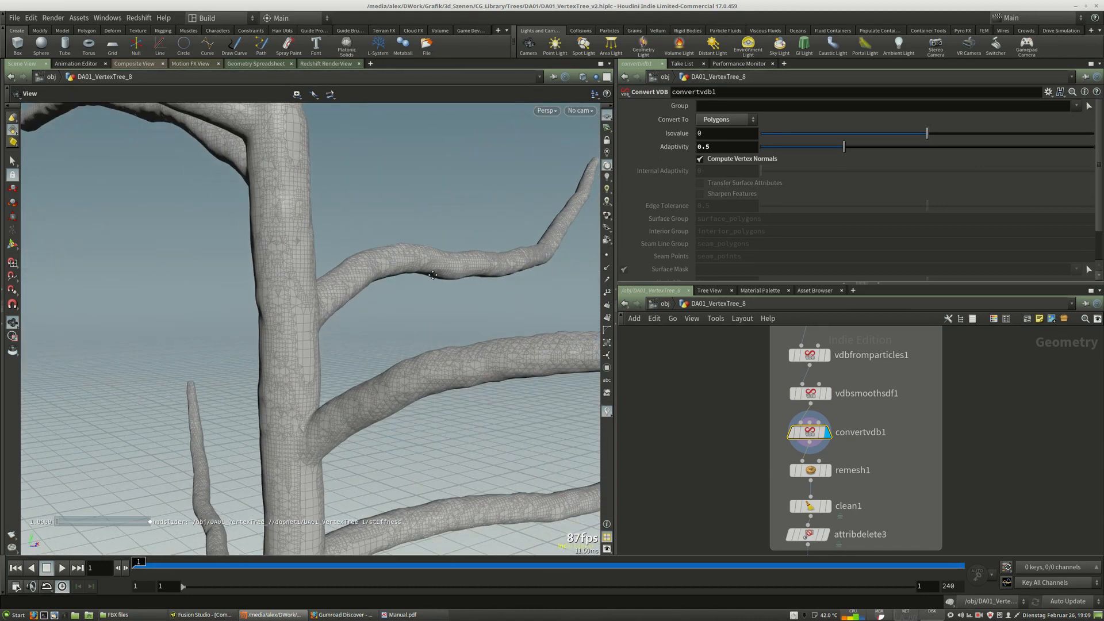
Display the remesh1 node and orbit the viewport to inspect the remeshed triangles on the branches.
{"action": "middle_click_drag", "start_coordinate": [911, 493], "coordinate": [931, 479]}
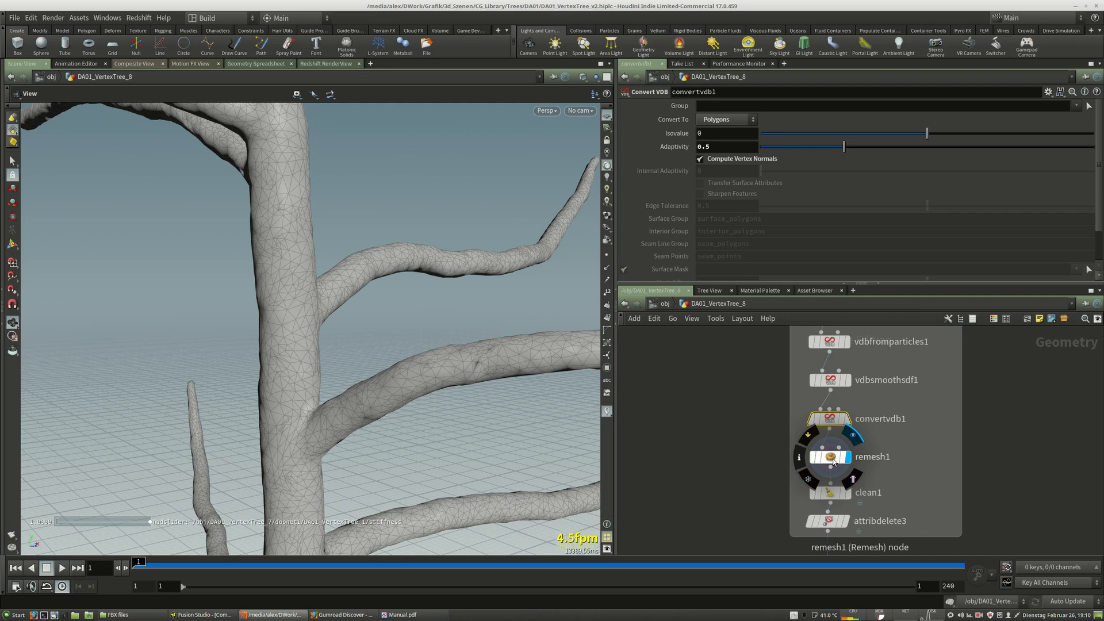
{"action": "left_click_drag", "start_coordinate": [339, 229], "coordinate": [345, 356]}
{"action": "scroll", "coordinate": [383, 285], "scroll_direction": "down", "scroll_amount": 5}
{"action": "middle_click_drag", "start_coordinate": [346, 356], "coordinate": [365, 278]}
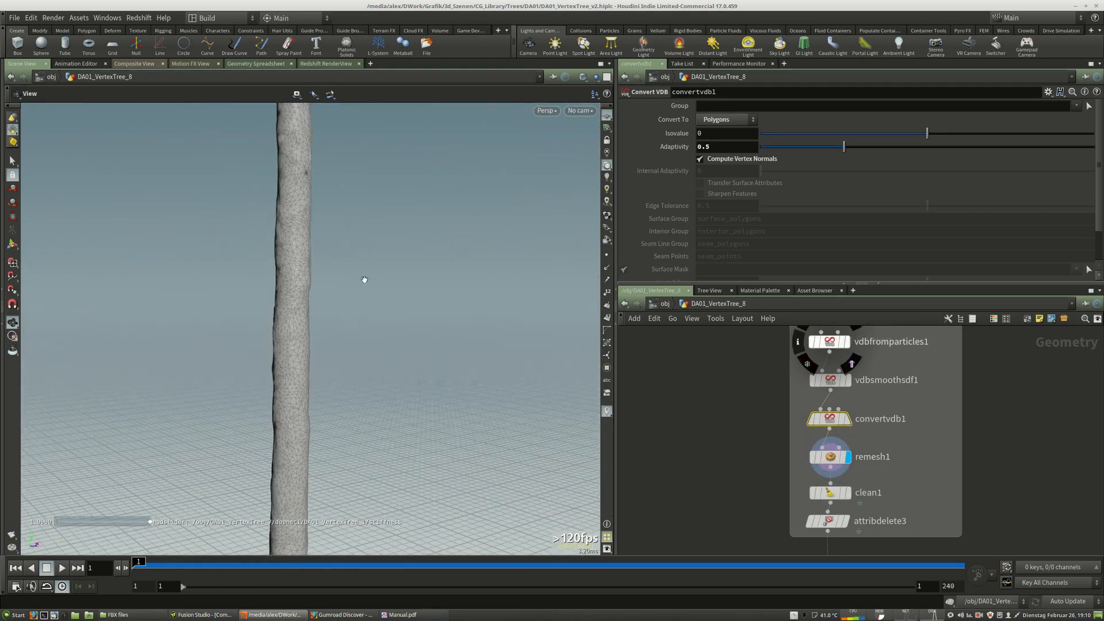
{"action": "middle_click_drag", "start_coordinate": [381, 237], "coordinate": [375, 414]}
{"action": "left_click_drag", "start_coordinate": [375, 322], "coordinate": [370, 344]}
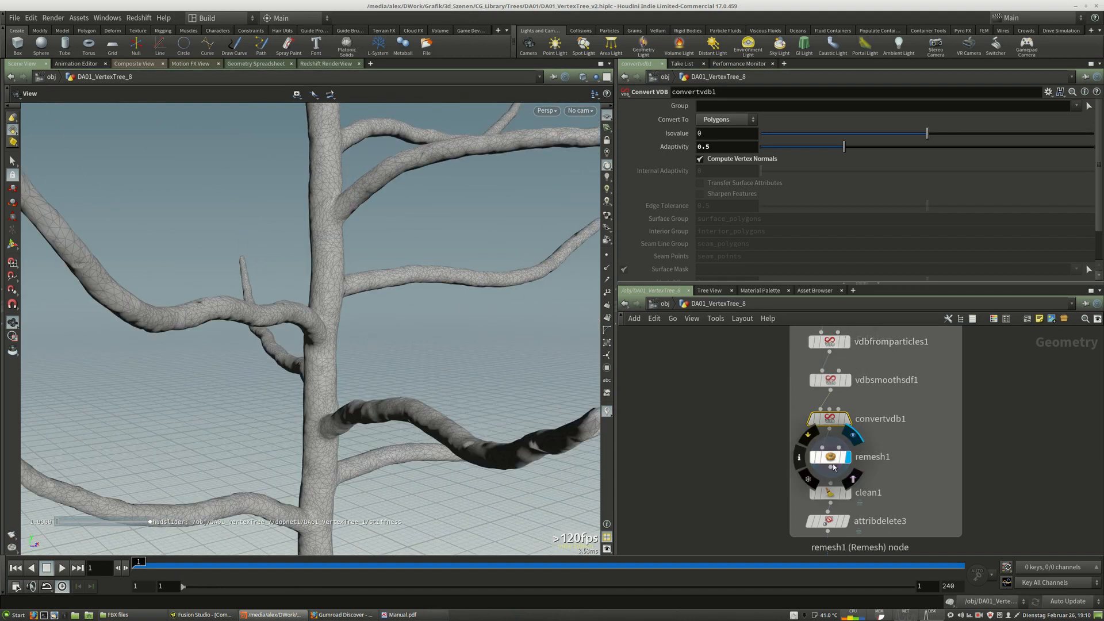
Display the clean1 node and orbit around the trunk and branches to inspect the cleaned mesh.
{"action": "left_click_drag", "start_coordinate": [832, 462], "coordinate": [834, 460]}
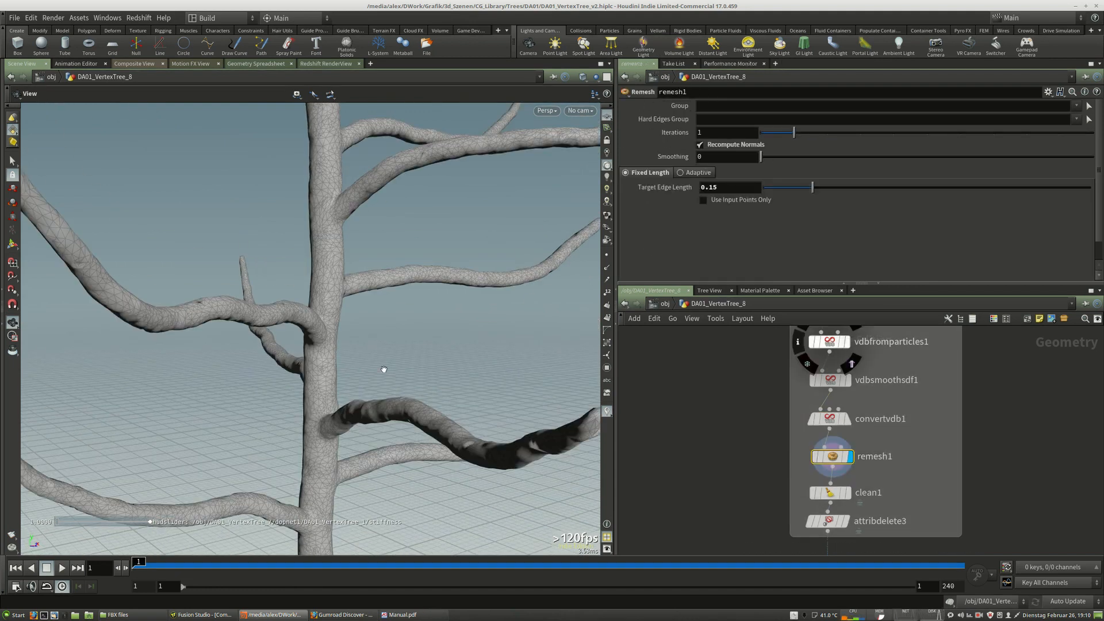
{"action": "mouse_move", "coordinate": [384, 369]}
{"action": "left_mouse_down"}
{"action": "mouse_move", "coordinate": [392, 339]}
{"action": "mouse_move", "coordinate": [345, 299]}
{"action": "mouse_move", "coordinate": [373, 349]}
{"action": "mouse_move", "coordinate": [386, 490]}
{"action": "mouse_move", "coordinate": [384, 435]}
{"action": "mouse_move", "coordinate": [432, 412]}
{"action": "mouse_move", "coordinate": [390, 345]}
{"action": "mouse_move", "coordinate": [397, 291]}
{"action": "mouse_move", "coordinate": [392, 343]}
{"action": "left_mouse_up"}
{"action": "middle_click_drag", "start_coordinate": [823, 533], "coordinate": [821, 491]}
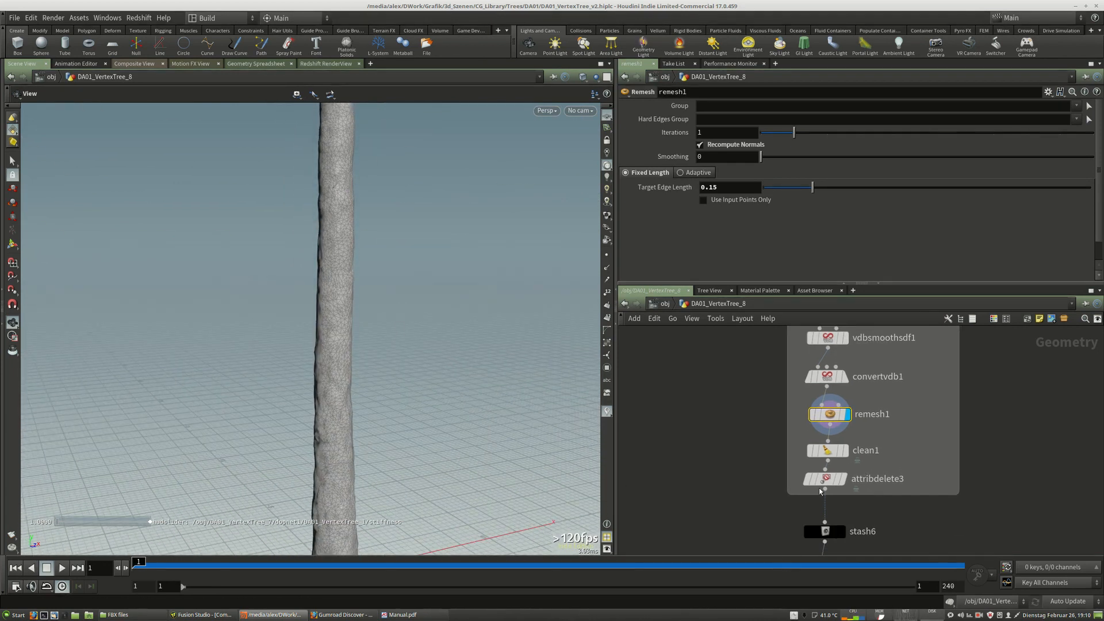
{"action": "left_click", "coordinate": [845, 450]}
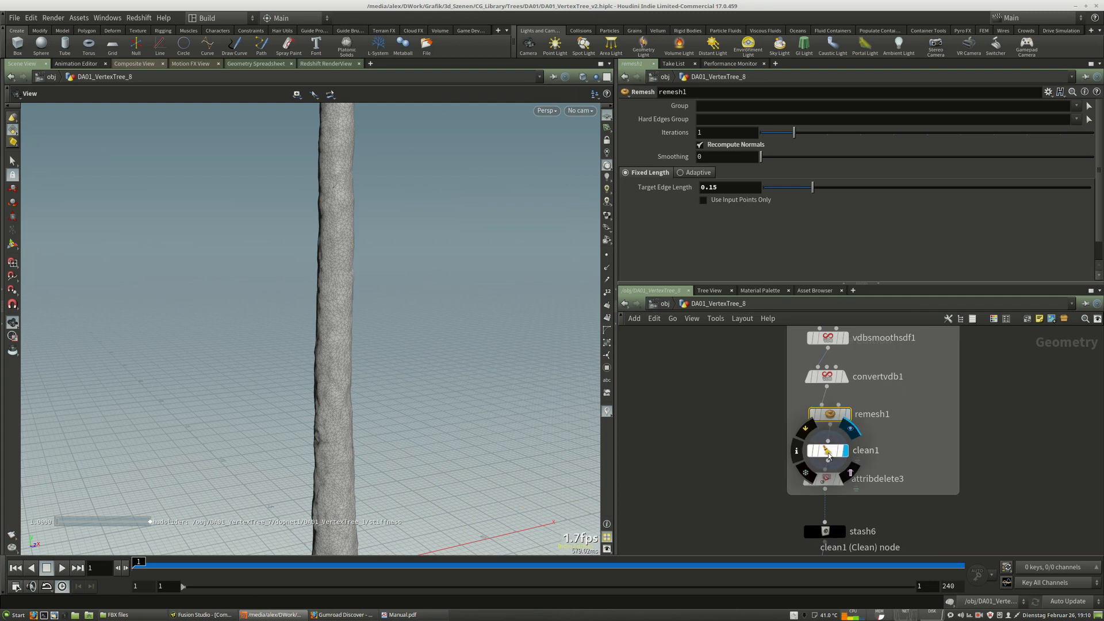
{"action": "left_click", "coordinate": [828, 454]}
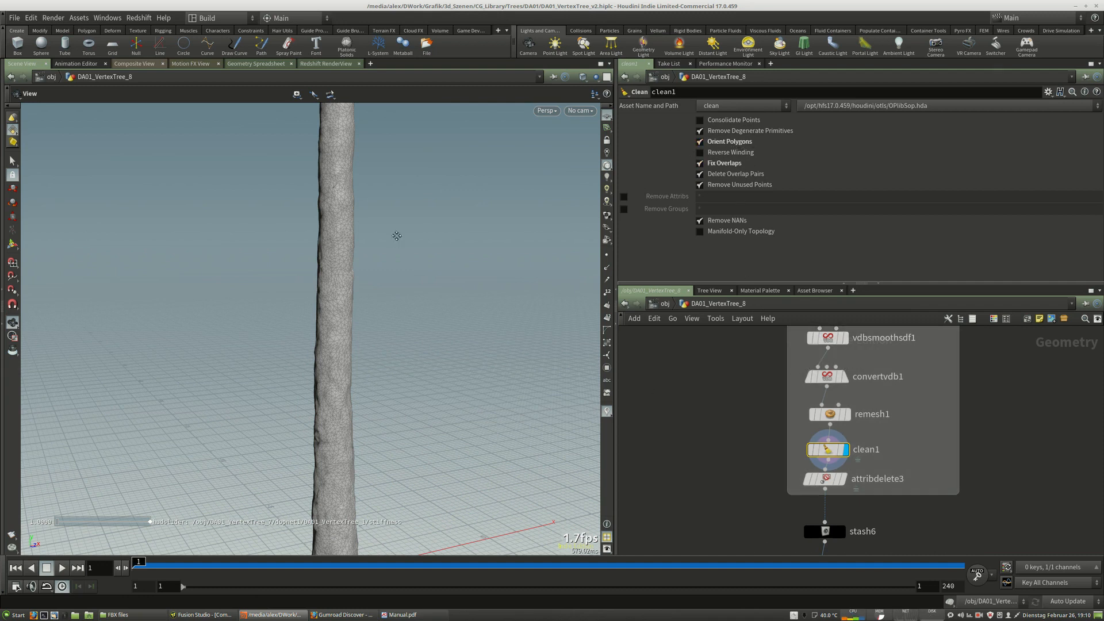
{"action": "middle_click_drag", "start_coordinate": [397, 236], "coordinate": [424, 490]}
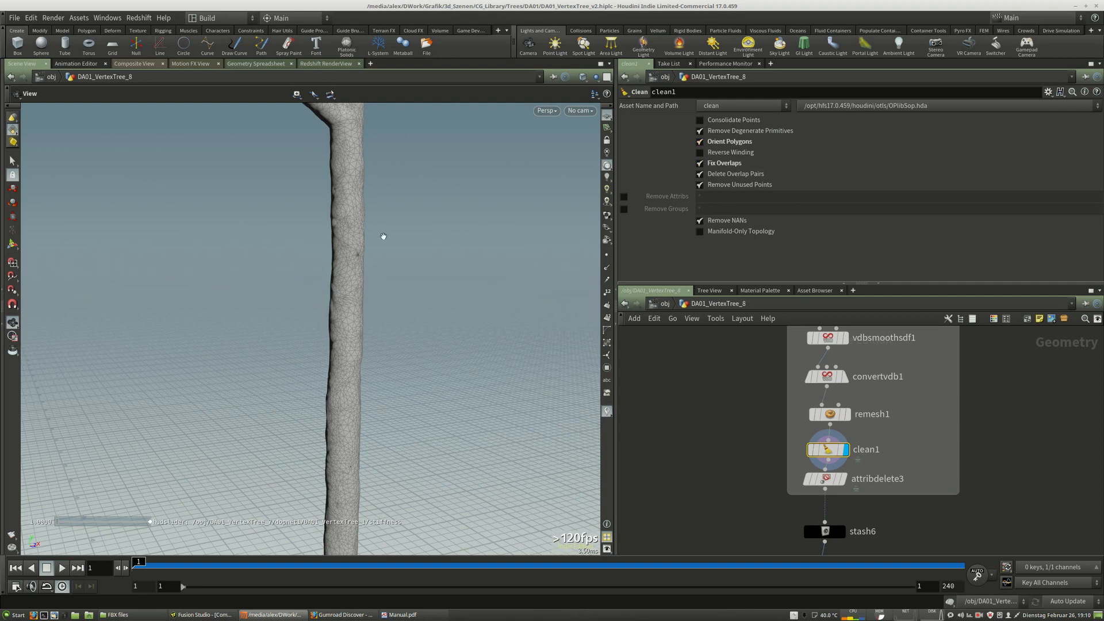
{"action": "mouse_move", "coordinate": [385, 202]}
{"action": "middle_mouse_down"}
{"action": "mouse_move", "coordinate": [353, 338]}
{"action": "mouse_move", "coordinate": [385, 447]}
{"action": "mouse_move", "coordinate": [426, 336]}
{"action": "mouse_move", "coordinate": [427, 454]}
{"action": "middle_mouse_up"}
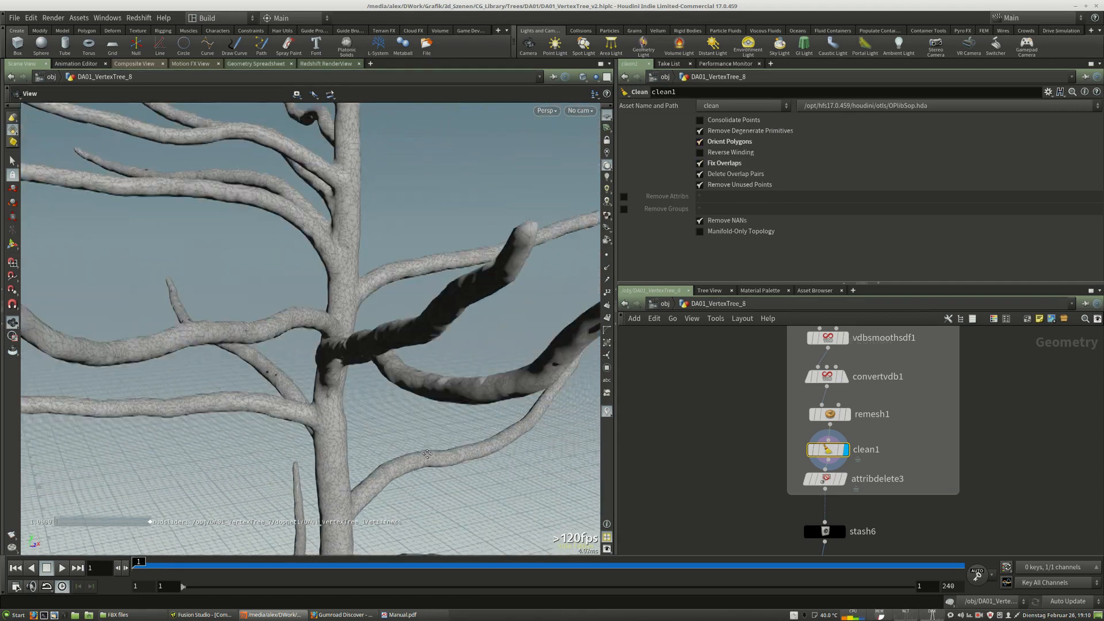
{"action": "middle_click_drag", "start_coordinate": [432, 201], "coordinate": [456, 350]}
{"action": "middle_click_drag", "start_coordinate": [457, 500], "coordinate": [448, 382]}
{"action": "middle_click_drag", "start_coordinate": [460, 524], "coordinate": [481, 378]}
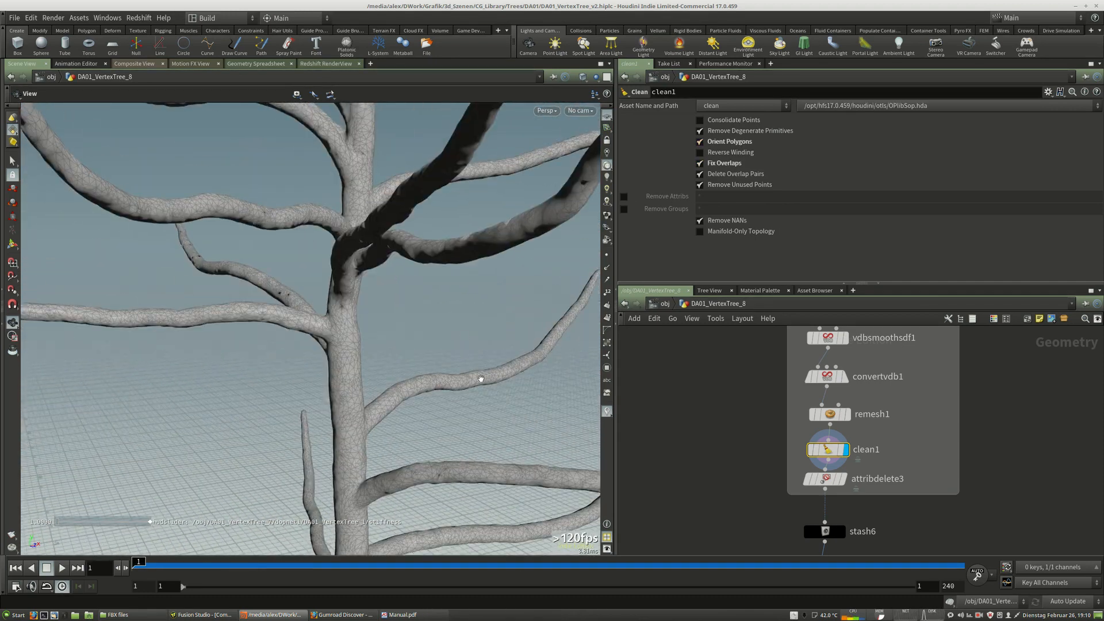
{"action": "right_click_drag", "start_coordinate": [480, 378], "coordinate": [434, 377]}
{"action": "middle_click_drag", "start_coordinate": [434, 378], "coordinate": [415, 334]}
{"action": "middle_click_drag", "start_coordinate": [415, 444], "coordinate": [409, 344]}
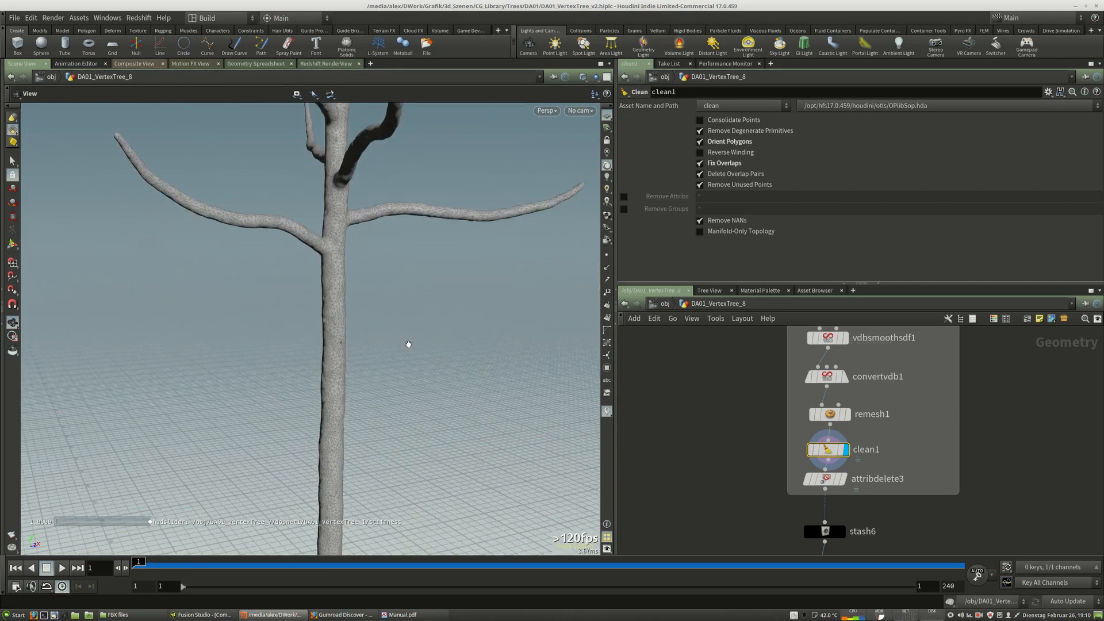
Review the attribdelete3 settings, then stash the input geometry in the stash6 node.
{"action": "mouse_move", "coordinate": [833, 456]}
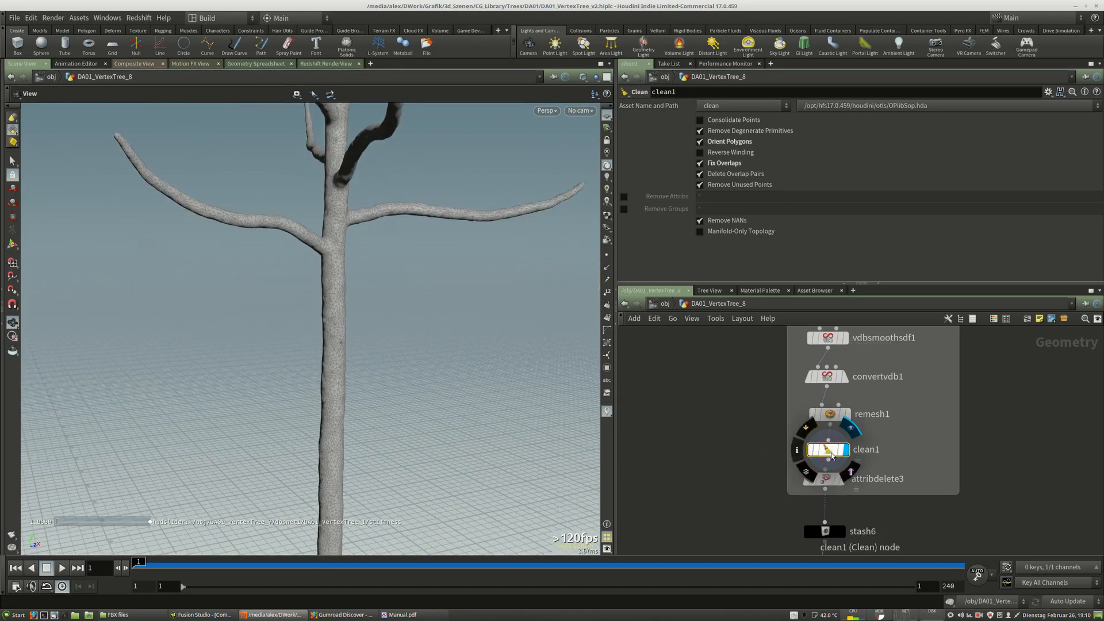
{"action": "left_click_drag", "start_coordinate": [833, 456], "coordinate": [832, 451]}
{"action": "middle_click_drag", "start_coordinate": [841, 506], "coordinate": [849, 431]}
{"action": "left_click", "coordinate": [853, 407]}
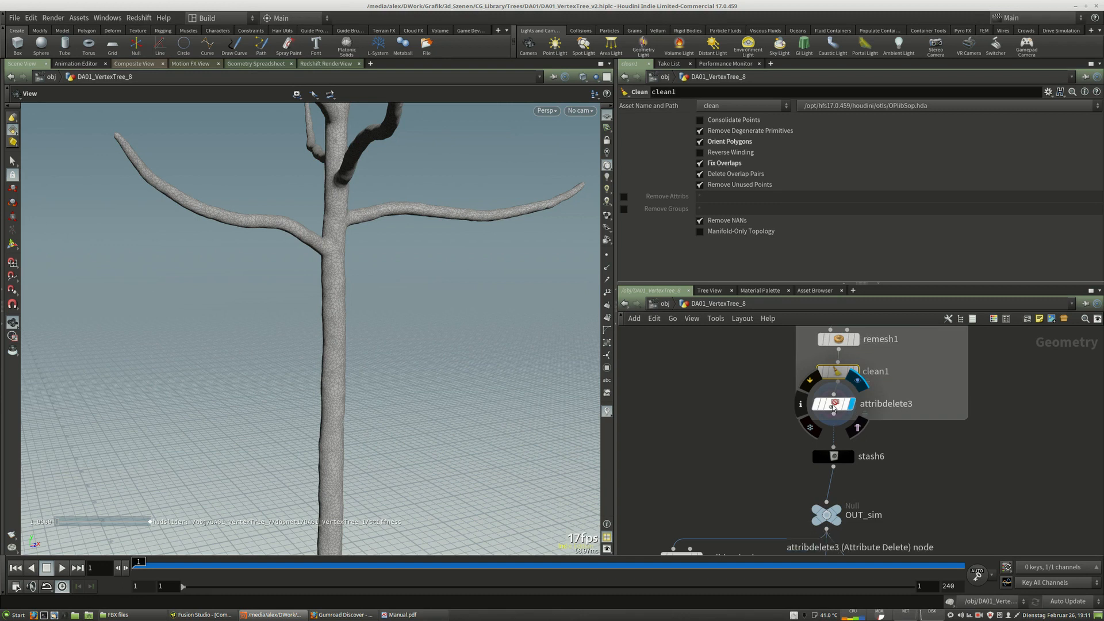
{"action": "left_click", "coordinate": [836, 408]}
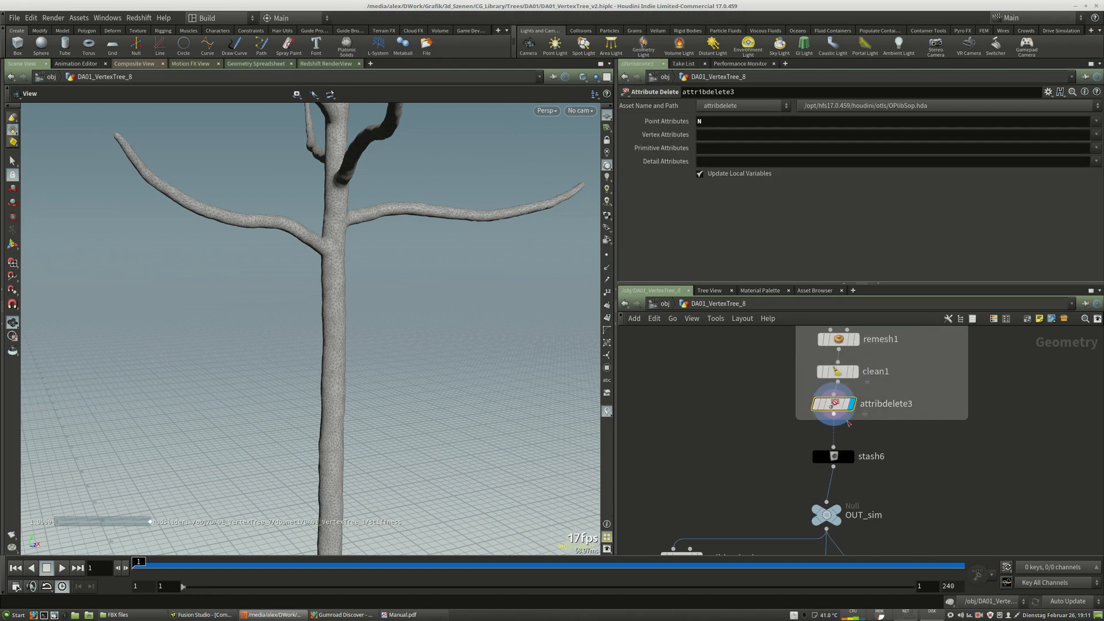
{"action": "left_click_drag", "start_coordinate": [830, 411], "coordinate": [835, 411]}
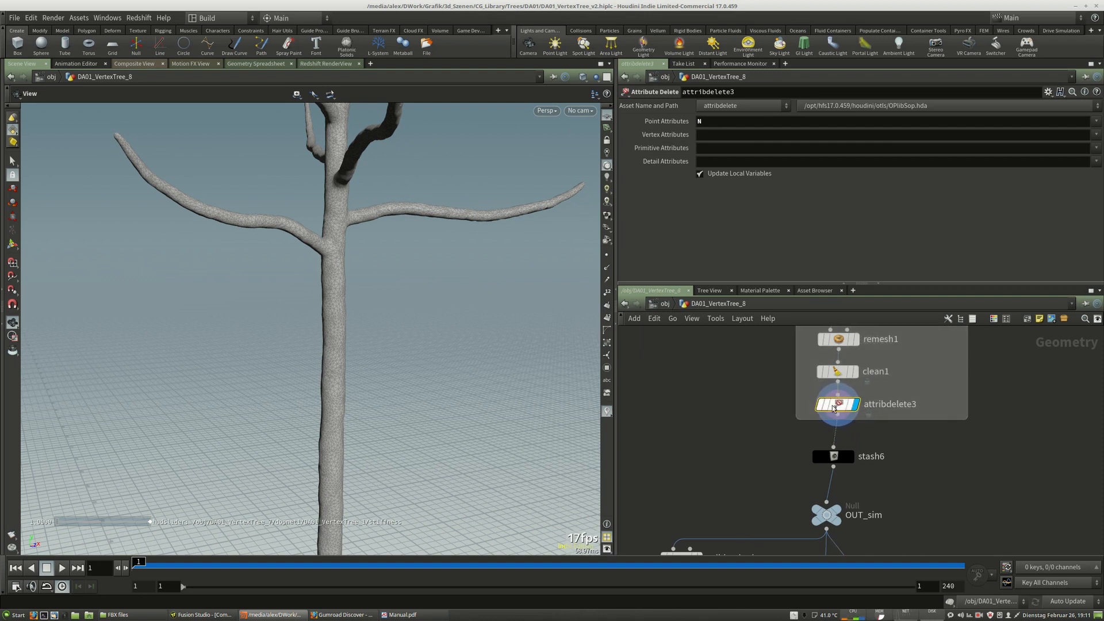
{"action": "left_click_drag", "start_coordinate": [835, 465], "coordinate": [840, 467]}
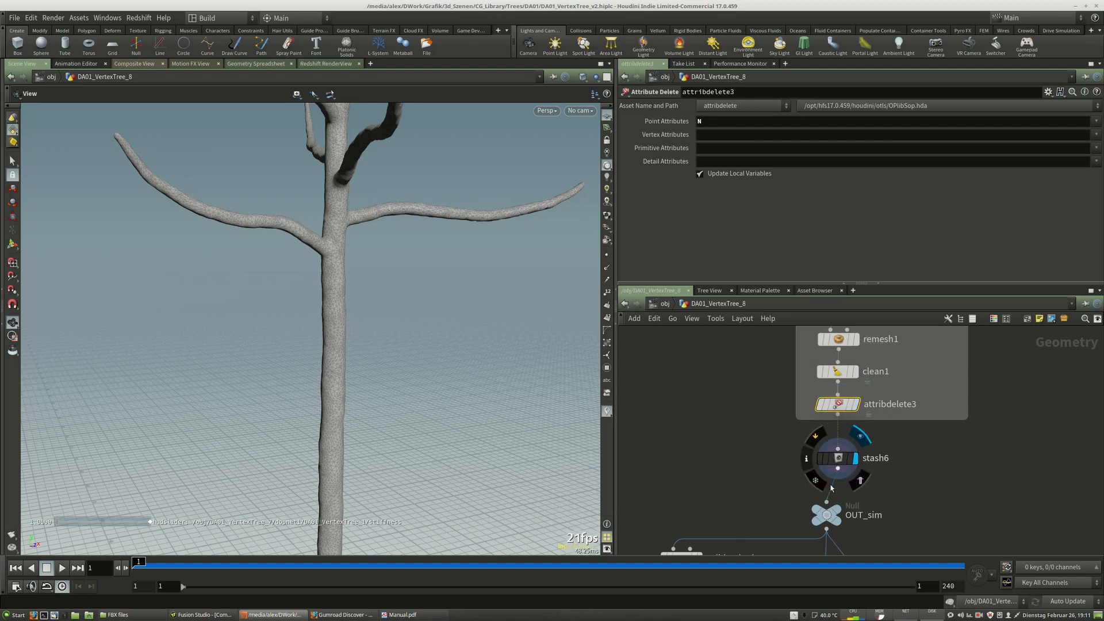
{"action": "left_click", "coordinate": [838, 466]}
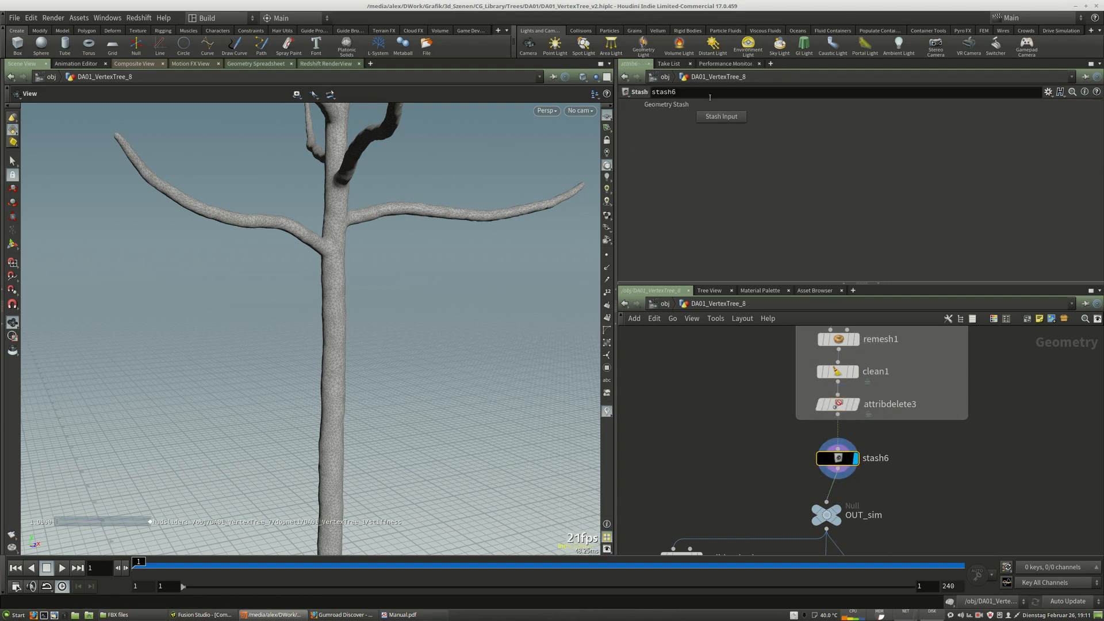
{"action": "left_click", "coordinate": [729, 118]}
{"action": "left_click_drag", "start_coordinate": [839, 461], "coordinate": [840, 458]}
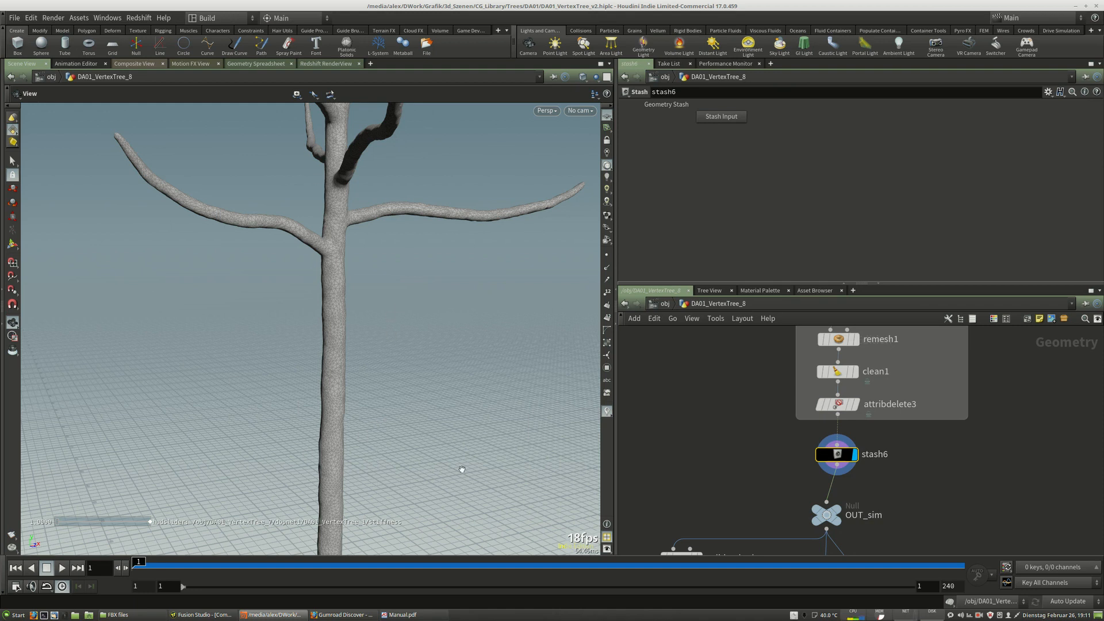
{"action": "mouse_move", "coordinate": [831, 457]}
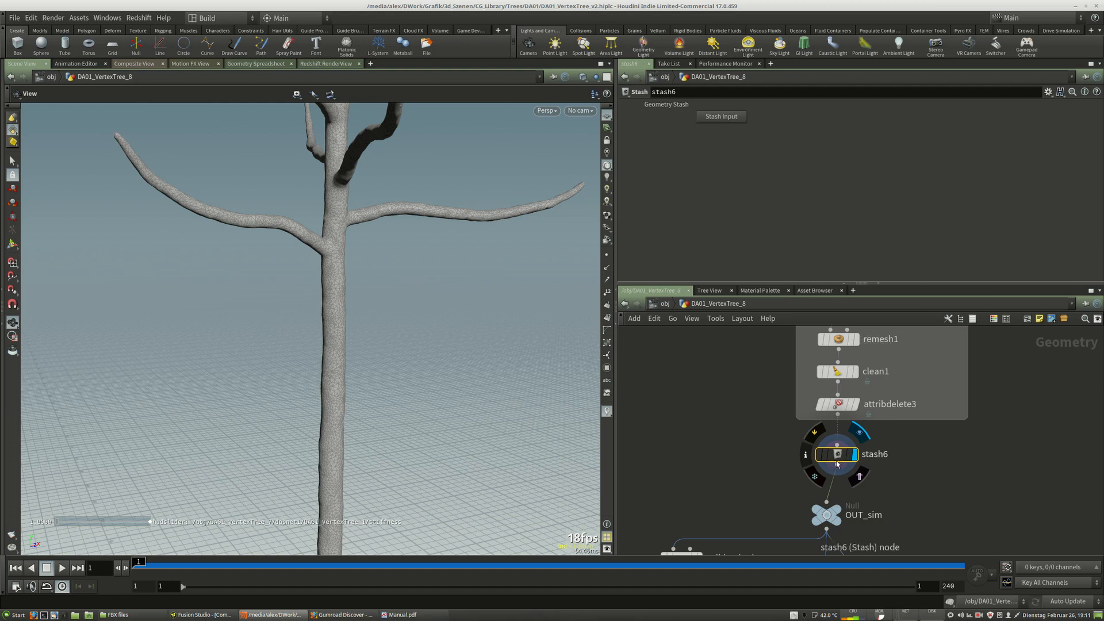
{"action": "mouse_move", "coordinate": [838, 456]}
{"action": "left_mouse_down"}
{"action": "mouse_move", "coordinate": [874, 474]}
{"action": "mouse_move", "coordinate": [652, 459]}
{"action": "mouse_move", "coordinate": [771, 474]}
{"action": "mouse_move", "coordinate": [748, 470]}
{"action": "mouse_move", "coordinate": [840, 459]}
{"action": "left_mouse_up"}
{"action": "right_click", "coordinate": [846, 440]}
{"action": "left_click", "coordinate": [870, 458]}
{"action": "left_click", "coordinate": [838, 415]}
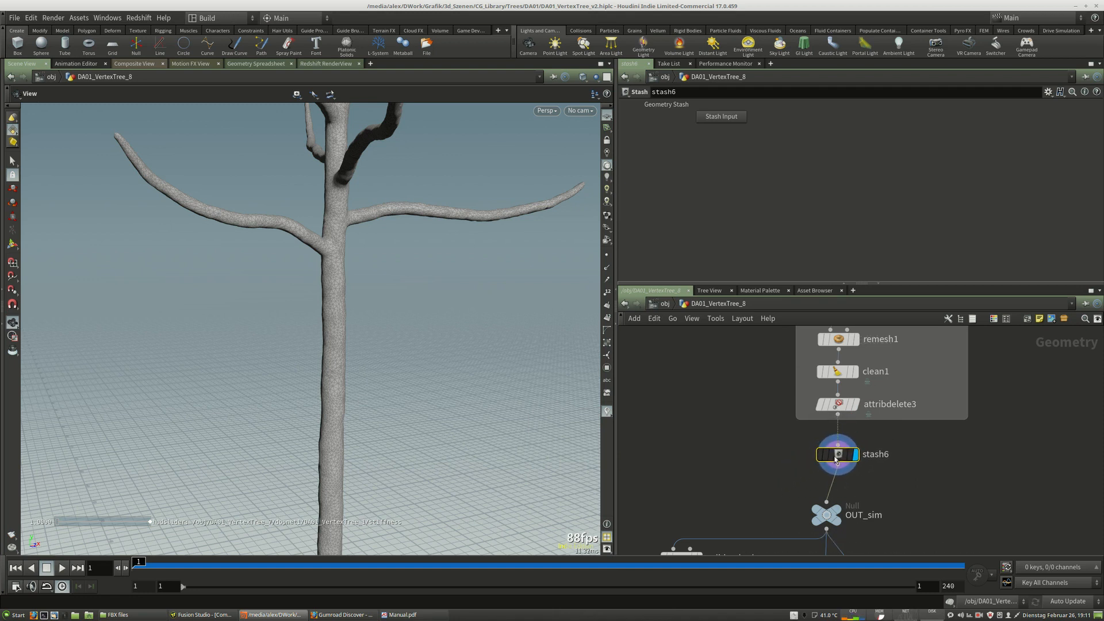
{"action": "mouse_move", "coordinate": [841, 459]}
{"action": "left_click_drag", "start_coordinate": [840, 459], "coordinate": [840, 454]}
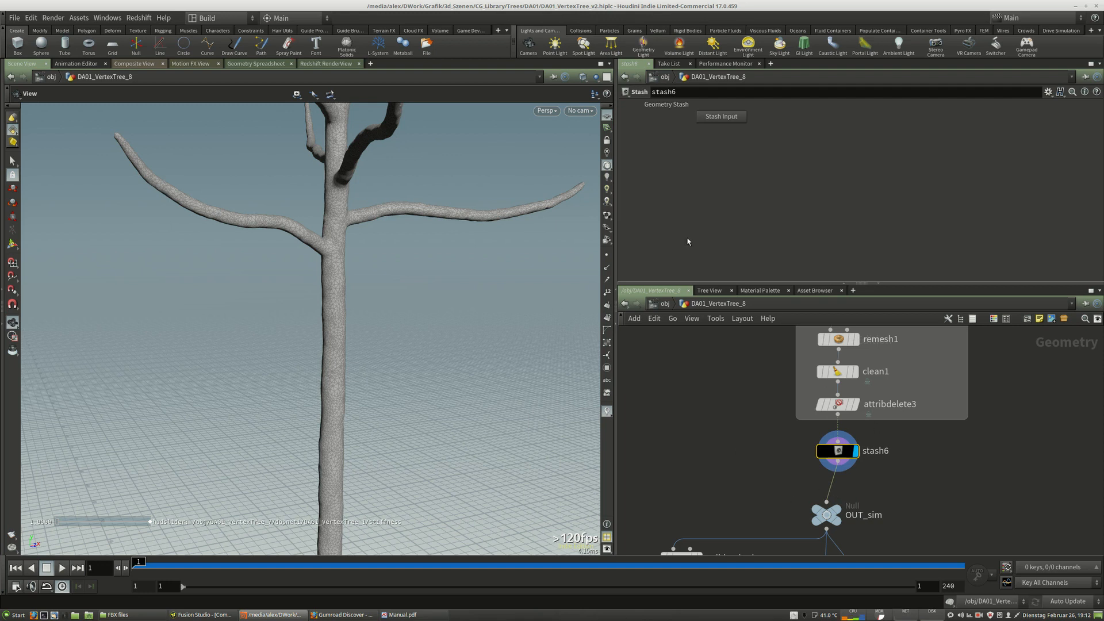
Add a TopoBuild node next to stash6 in the network.
{"action": "middle_click_drag", "start_coordinate": [930, 467], "coordinate": [904, 416]}
{"action": "key", "text": "Tab"}
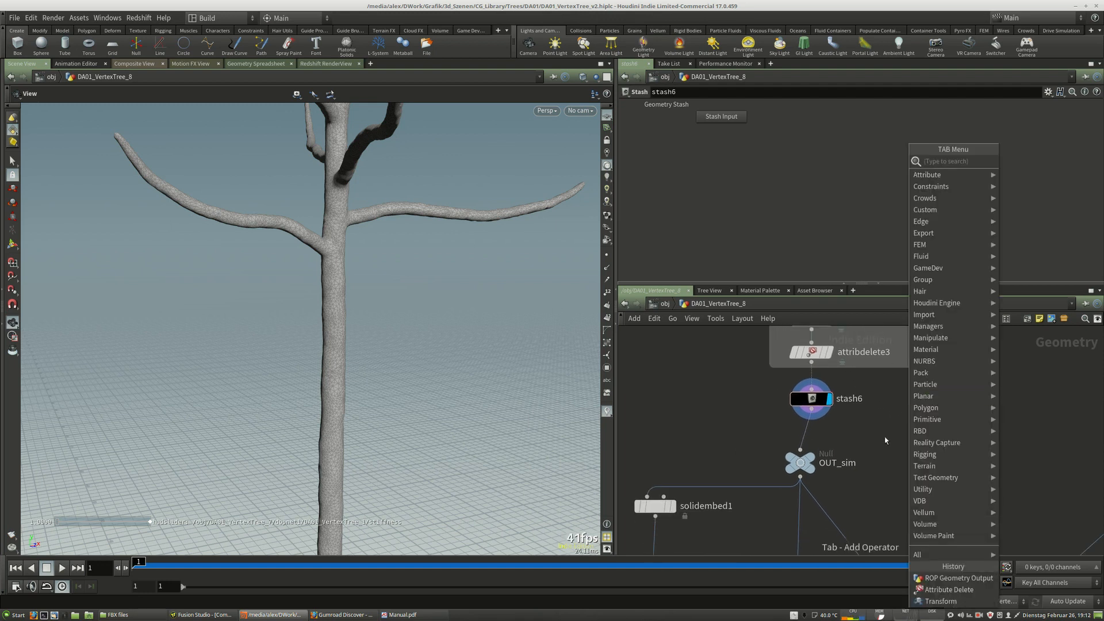
{"action": "key", "text": "Escape"}
{"action": "key", "text": "Tab"}
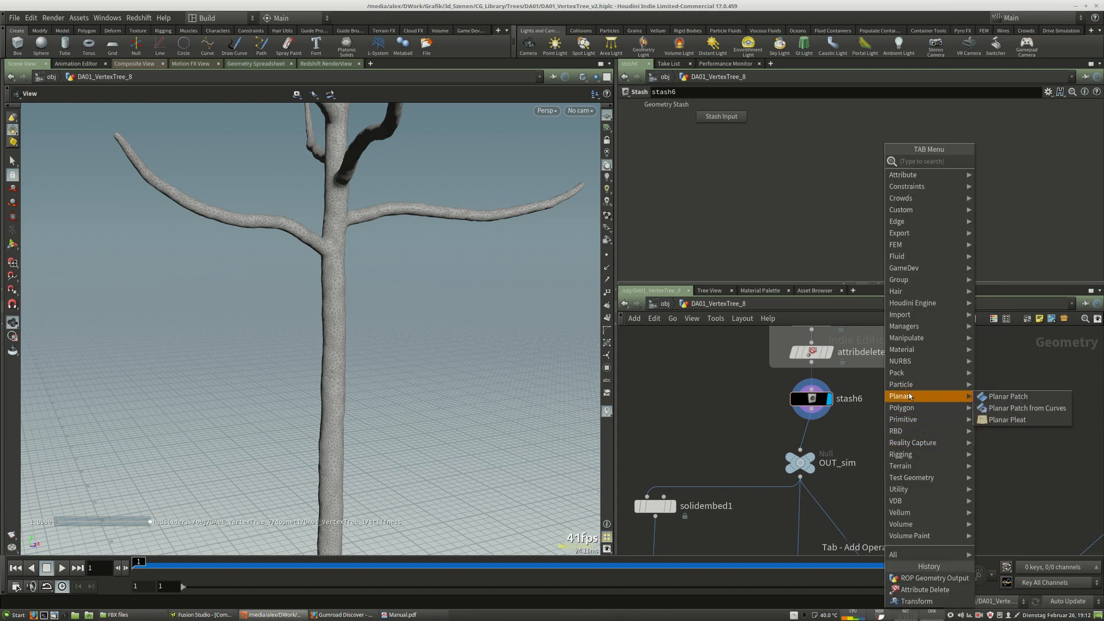
{"action": "mouse_move", "coordinate": [913, 411]}
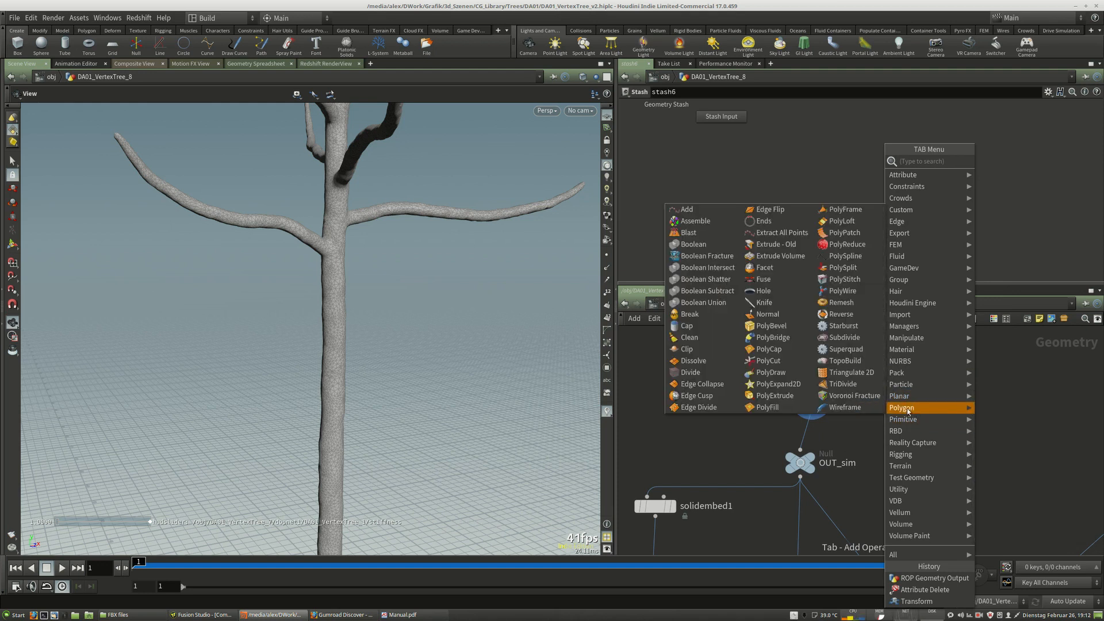
{"action": "key", "text": "Escape"}
{"action": "key", "text": "Tab"}
{"action": "type", "text": "ret"}
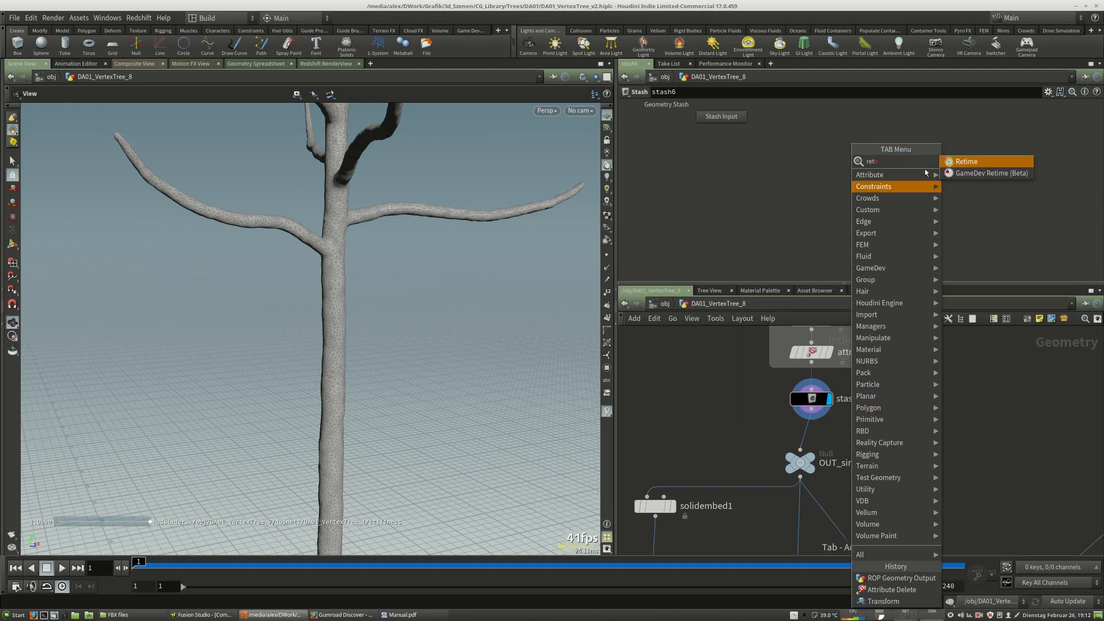
{"action": "key", "text": "Escape"}
{"action": "key", "text": "Tab"}
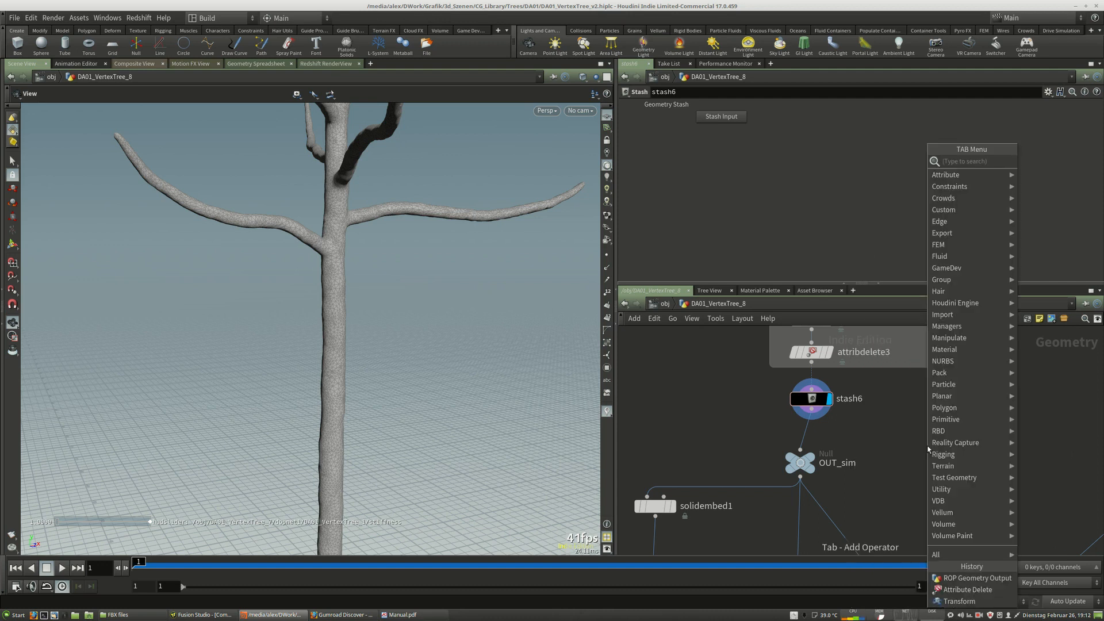
{"action": "type", "text": "re"}
{"action": "key", "text": "Escape"}
{"action": "key", "text": "Tab"}
{"action": "type", "text": "t"}
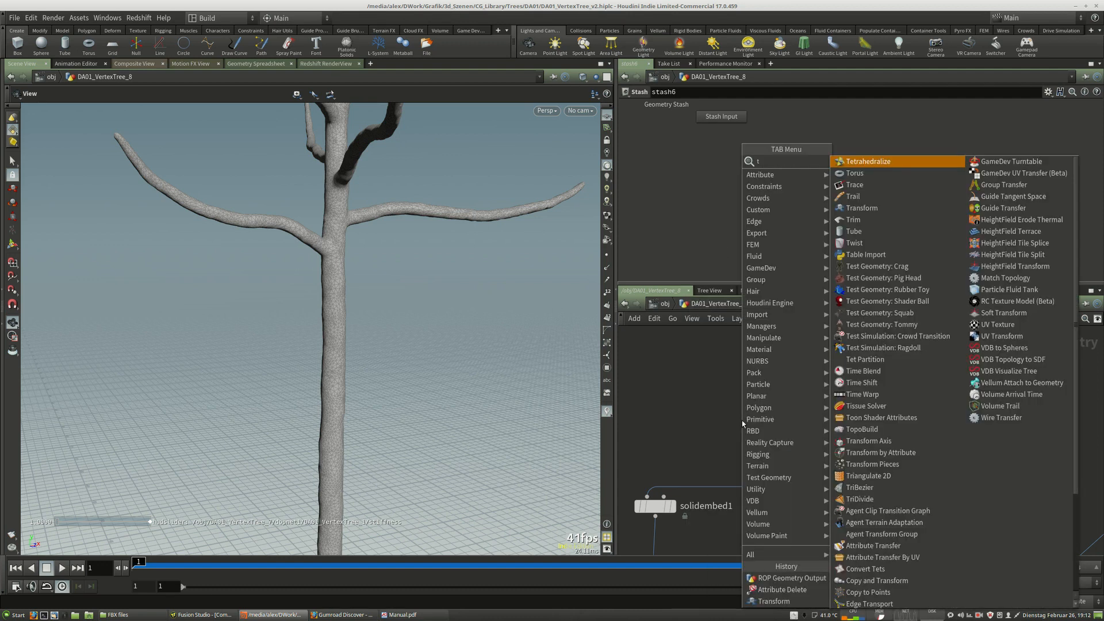
{"action": "type", "text": "o"}
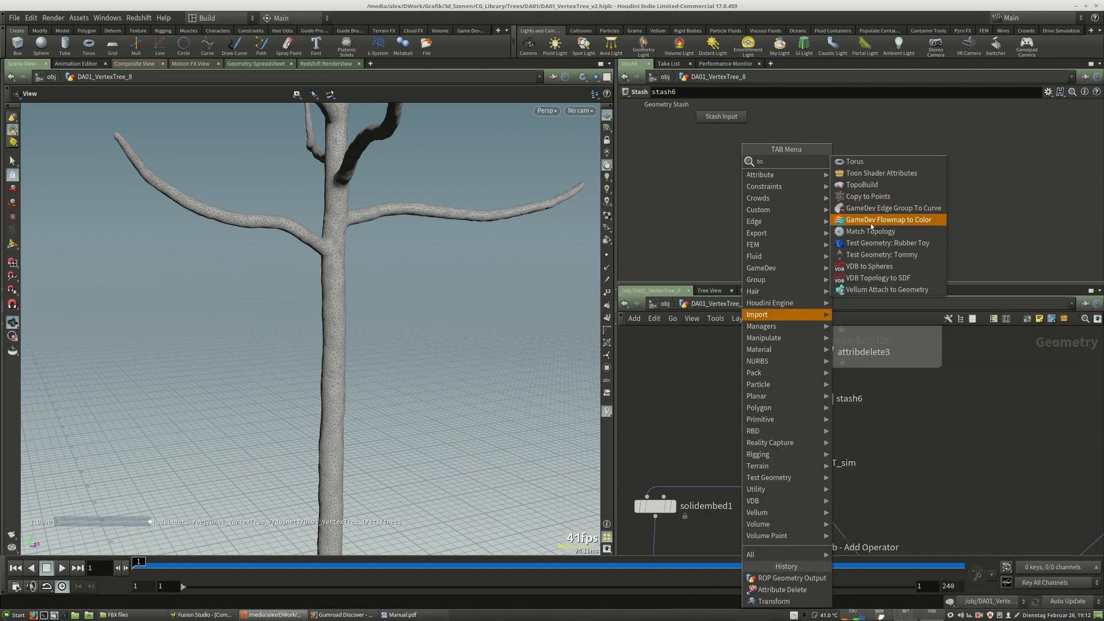
{"action": "left_click", "coordinate": [861, 185]}
{"action": "left_click", "coordinate": [846, 436]}
Wire stash6's output into topobuild1 and make topobuild1 the displayed node.
{"action": "middle_click_drag", "start_coordinate": [887, 443], "coordinate": [921, 457]}
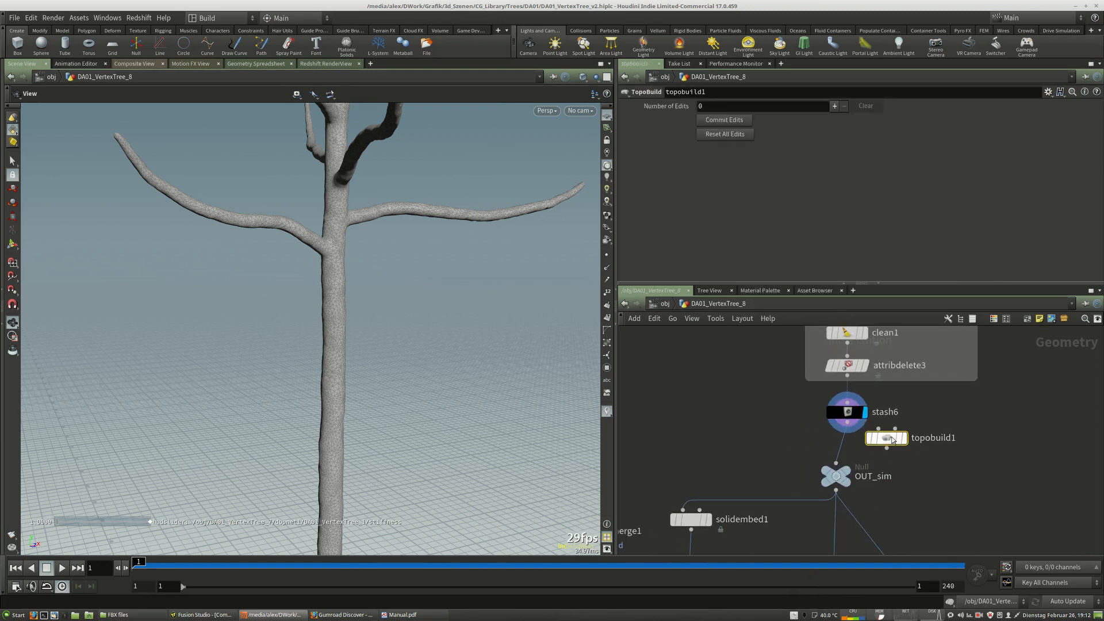
{"action": "left_click_drag", "start_coordinate": [886, 441], "coordinate": [918, 448]}
{"action": "scroll", "coordinate": [916, 447], "scroll_direction": "up", "scroll_amount": 3}
{"action": "left_click", "coordinate": [908, 433]}
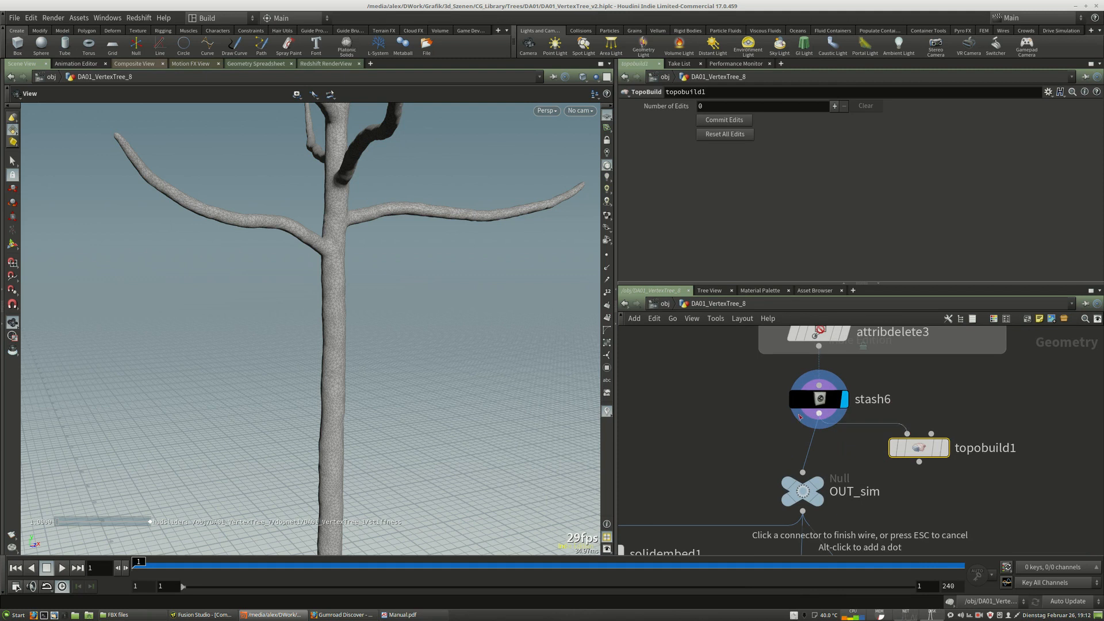
{"action": "left_click", "coordinate": [819, 414]}
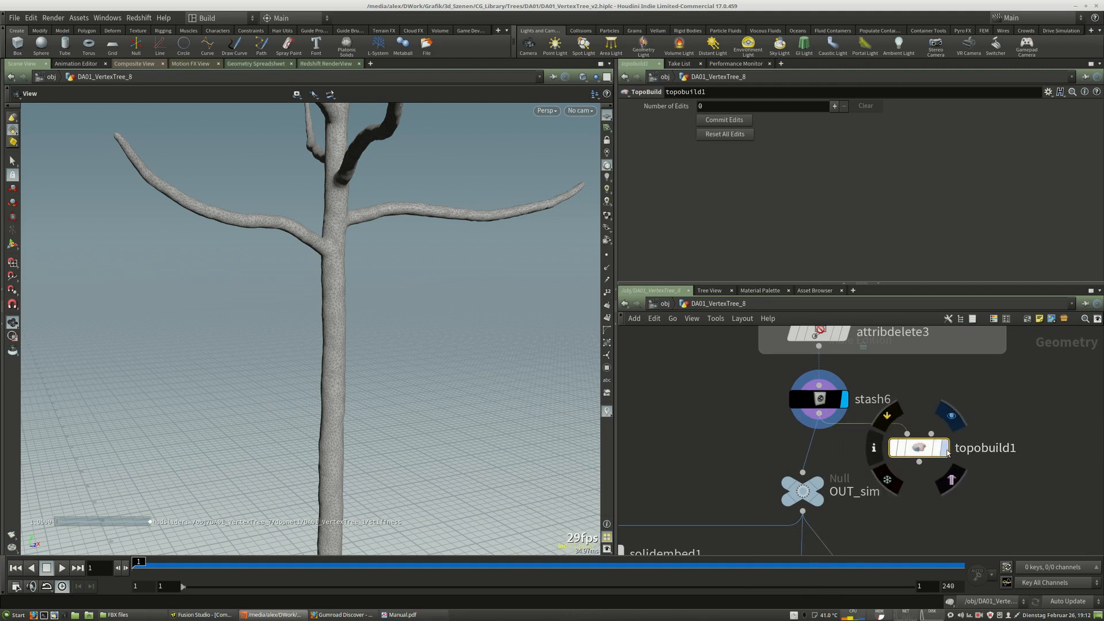
{"action": "left_click", "coordinate": [944, 449]}
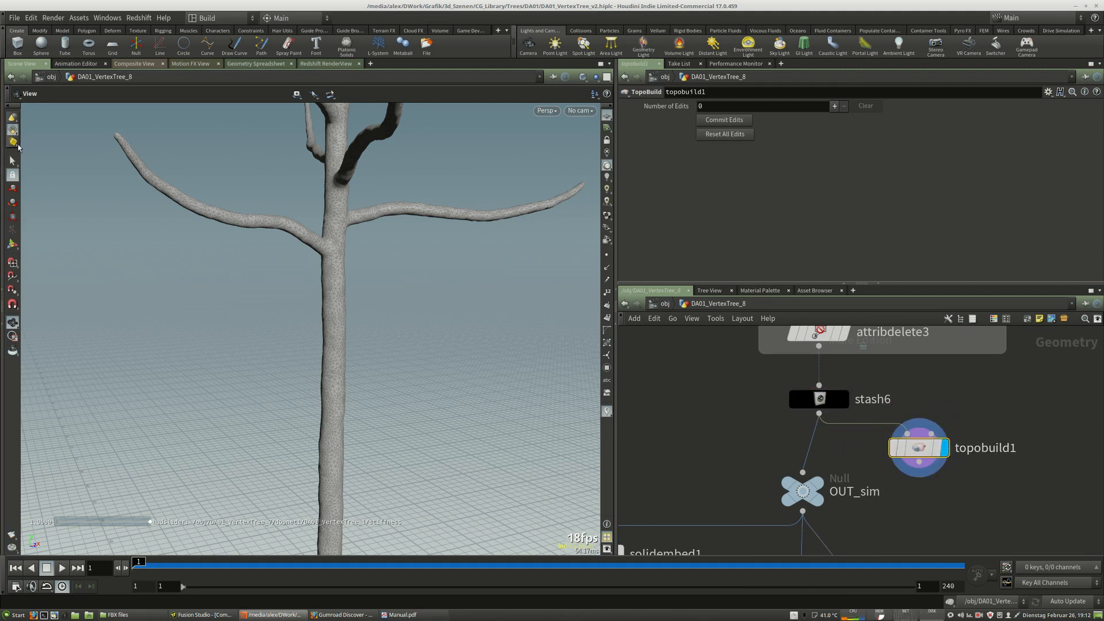
Start the TopoBuild tool in the viewport and move a point on the left branch slightly.
{"action": "left_click", "coordinate": [12, 244]}
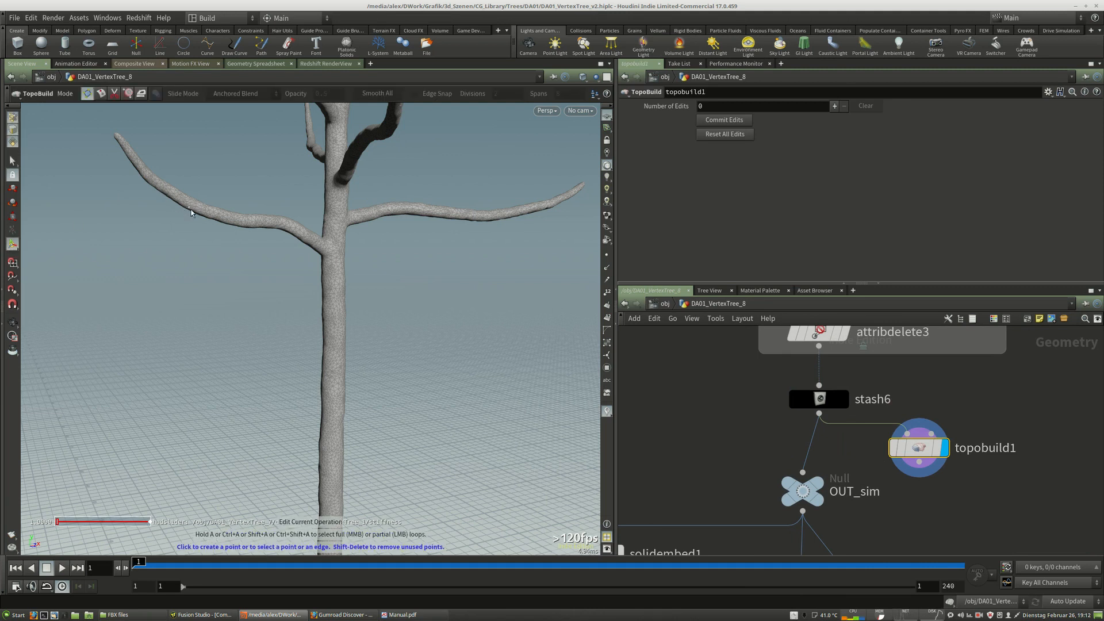
{"action": "left_click", "coordinate": [216, 219]}
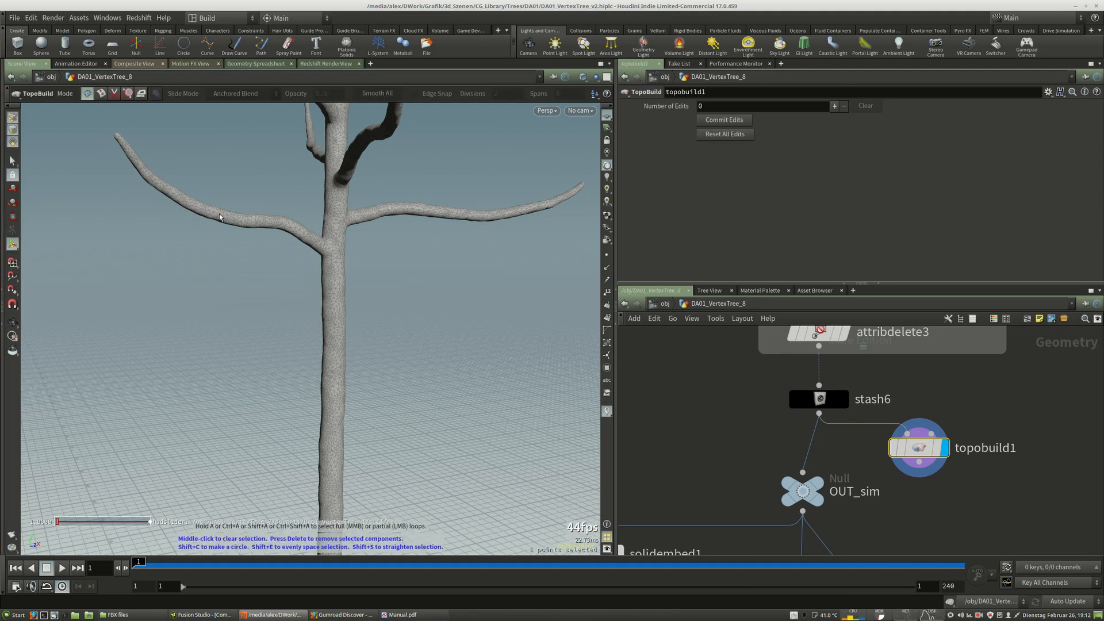
{"action": "left_click_drag", "start_coordinate": [220, 217], "coordinate": [217, 223]}
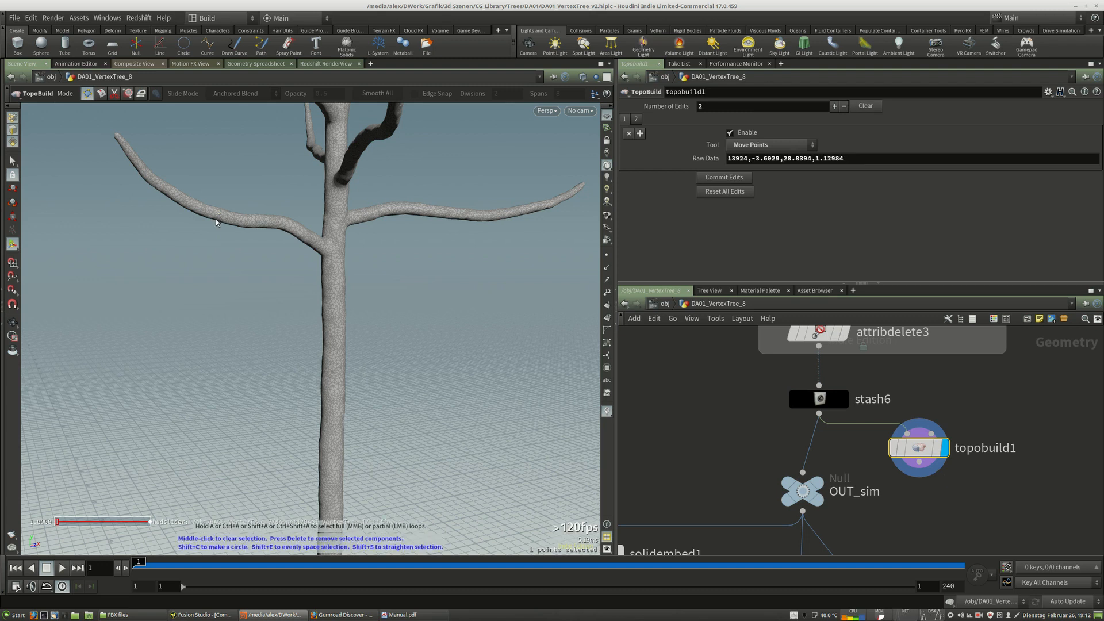
Try setting the last Raw Data value of the point edit to 0.0, then undo the change.
{"action": "left_click_drag", "start_coordinate": [845, 159], "coordinate": [815, 172]}
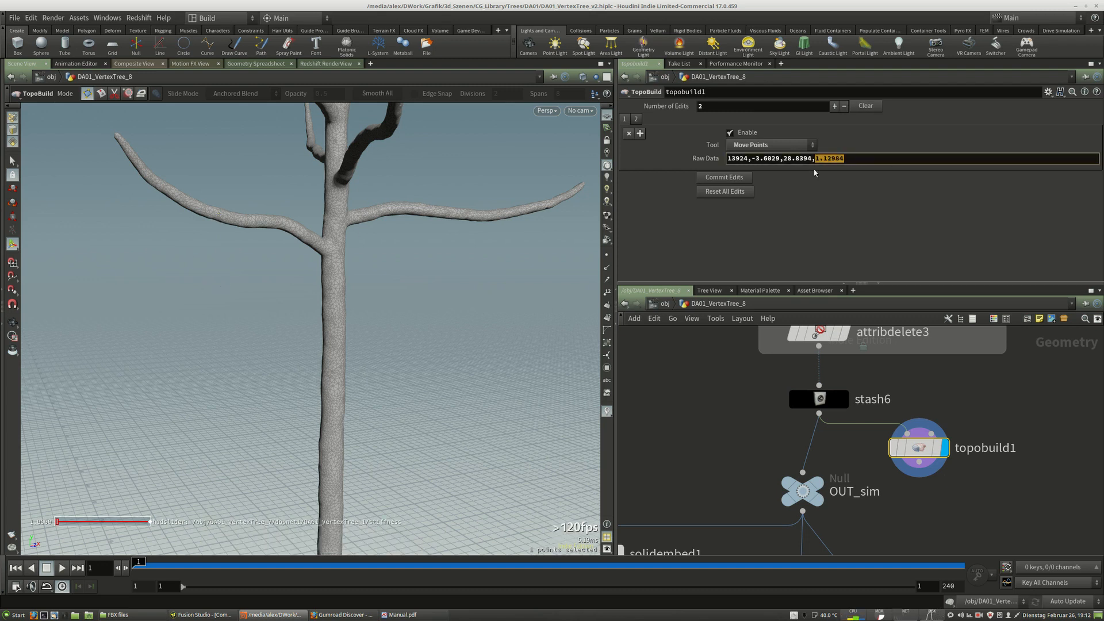
{"action": "type", "text": "0.0"}
{"action": "key", "text": "Return"}
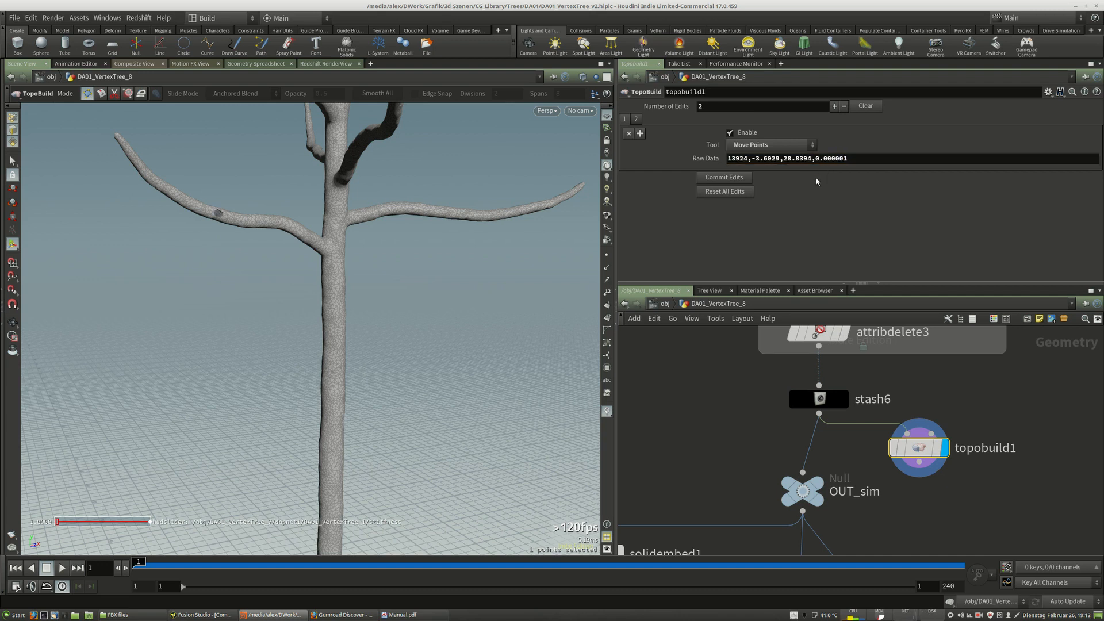
{"action": "key", "text": "ctrl+z"}
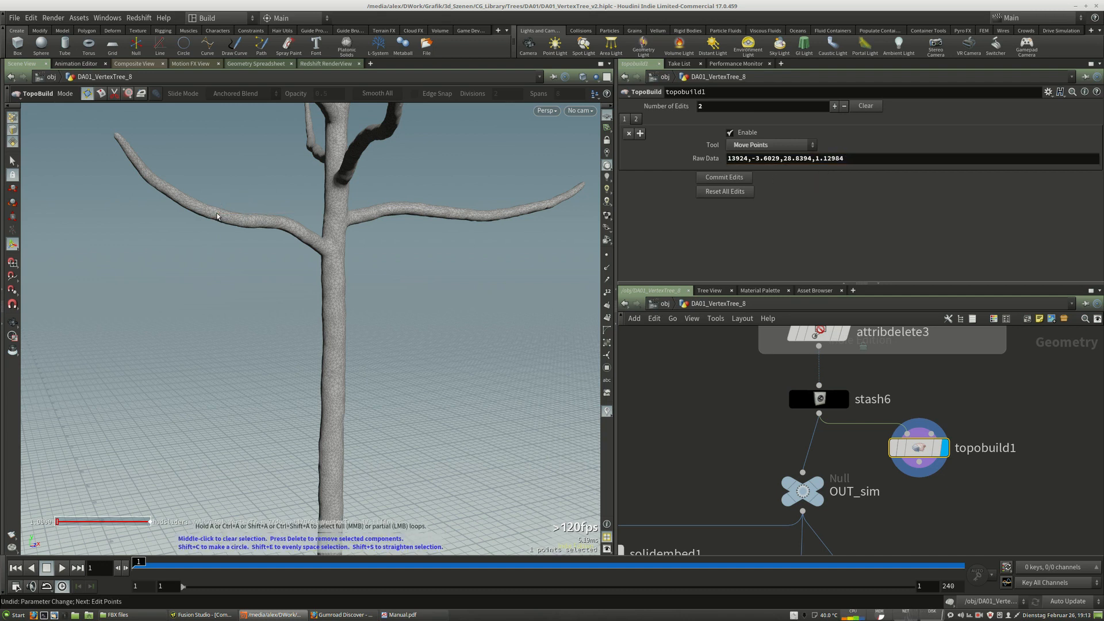
Nudge the edited branch point slightly again and disconnect topobuild1 from stash6.
{"action": "left_click_drag", "start_coordinate": [218, 216], "coordinate": [218, 217]}
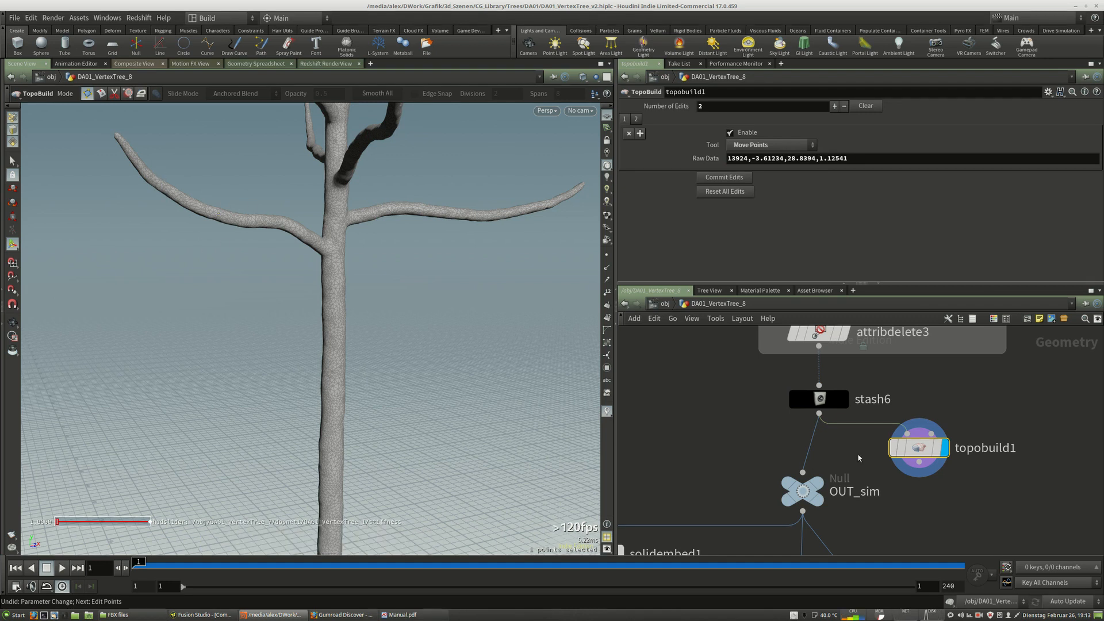
{"action": "mouse_move", "coordinate": [922, 455]}
{"action": "left_click_drag", "start_coordinate": [922, 454], "coordinate": [967, 458]}
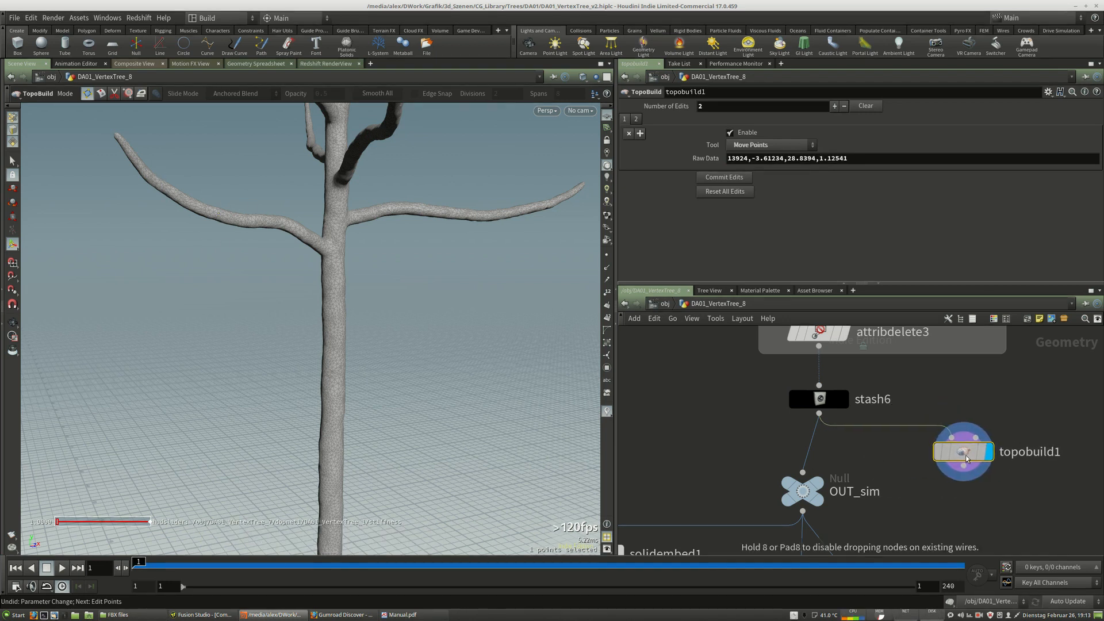
{"action": "right_click", "coordinate": [854, 426]}
{"action": "left_click", "coordinate": [877, 456]}
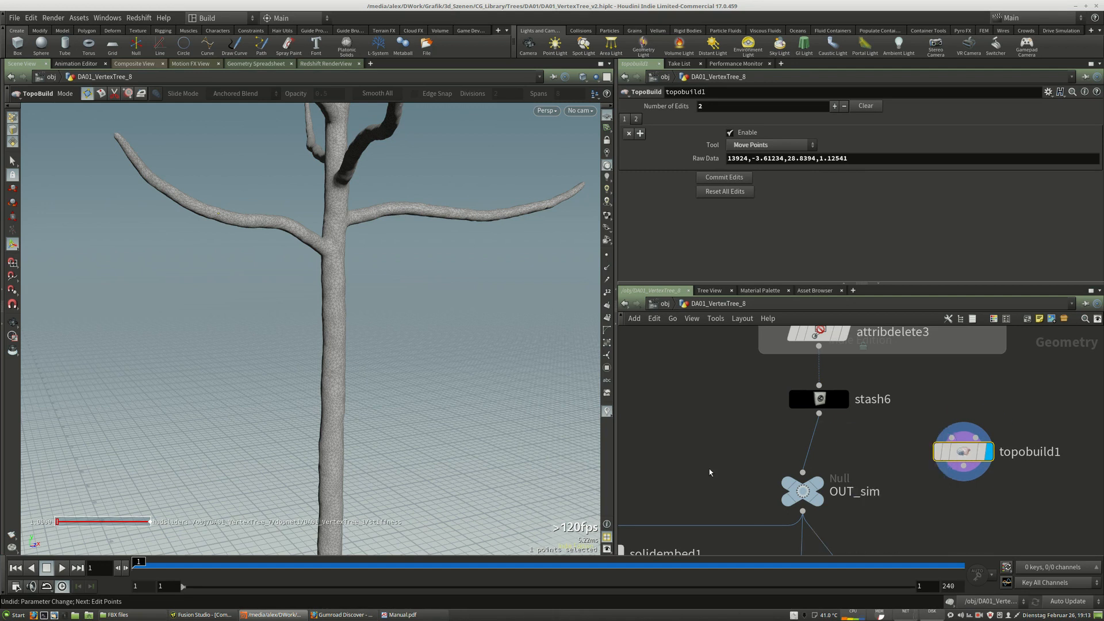
Try repositioning and rewiring topobuild1 in the network, then undo the change.
{"action": "left_click_drag", "start_coordinate": [992, 453], "coordinate": [939, 449]}
{"action": "left_click_drag", "start_coordinate": [949, 445], "coordinate": [958, 444]}
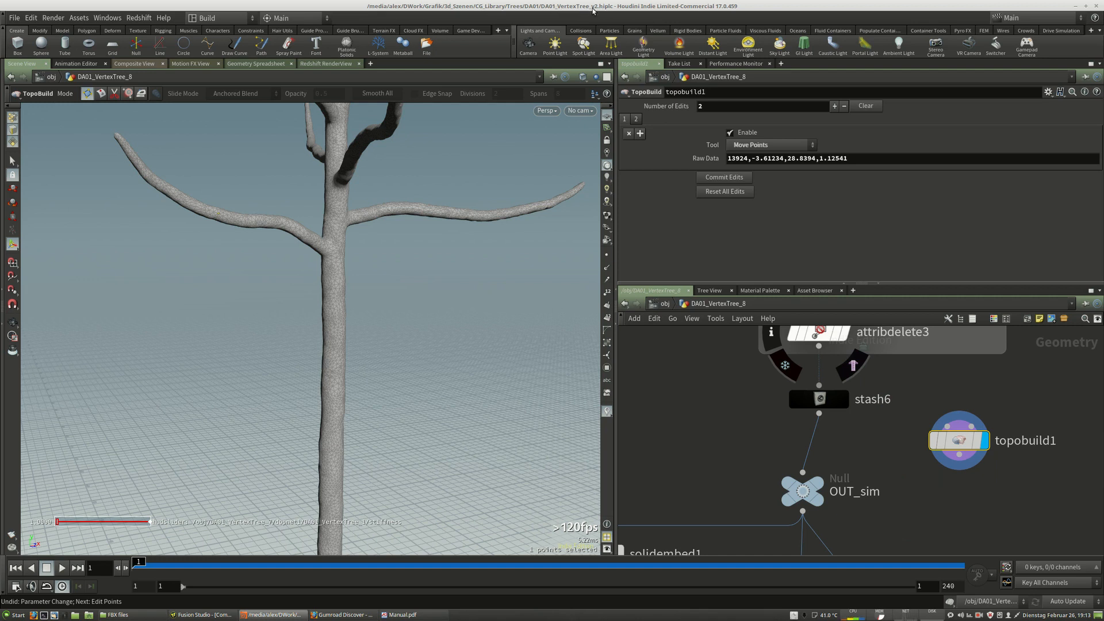
{"action": "left_click_drag", "start_coordinate": [957, 441], "coordinate": [917, 445]}
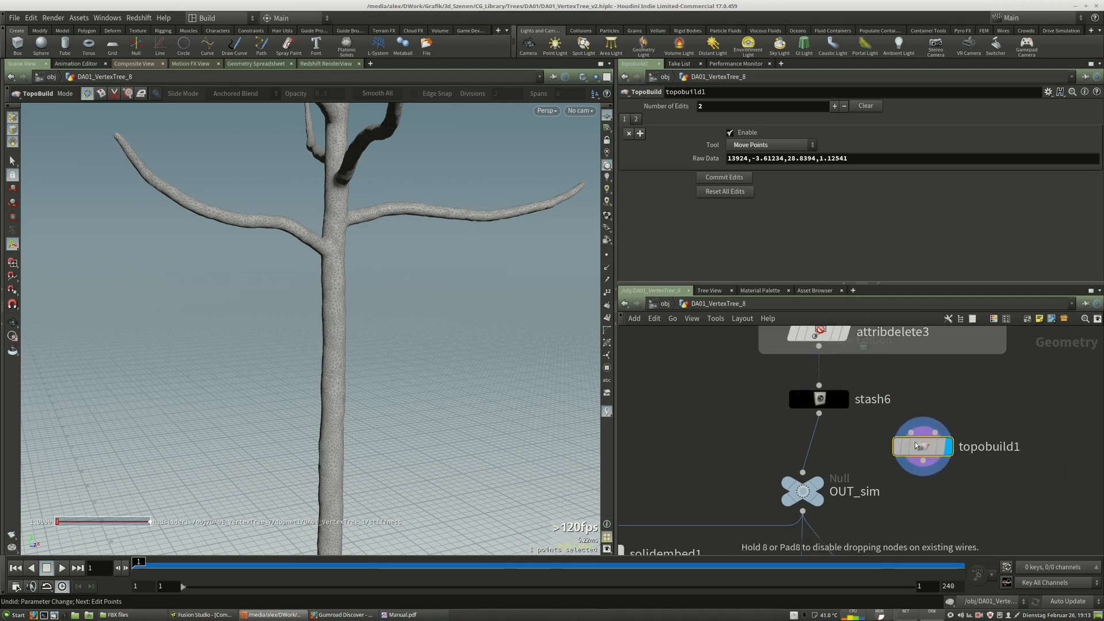
{"action": "mouse_move", "coordinate": [1091, 422]}
{"action": "left_mouse_down"}
{"action": "mouse_move", "coordinate": [884, 456]}
{"action": "mouse_move", "coordinate": [944, 447]}
{"action": "mouse_move", "coordinate": [894, 453]}
{"action": "left_mouse_up"}
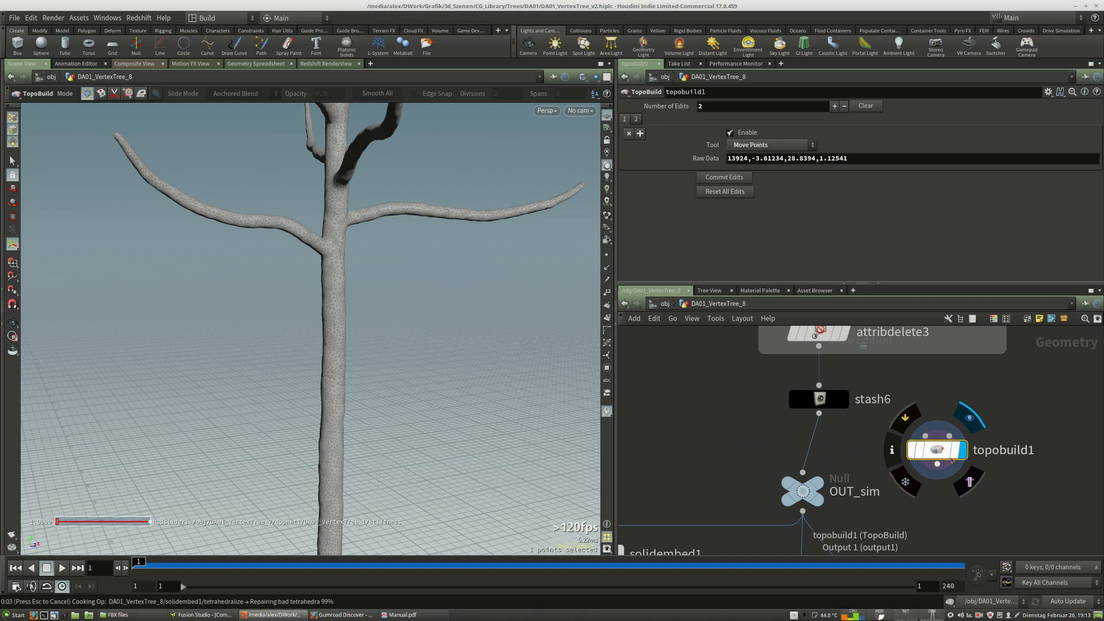
{"action": "key", "text": "ctrl+z"}
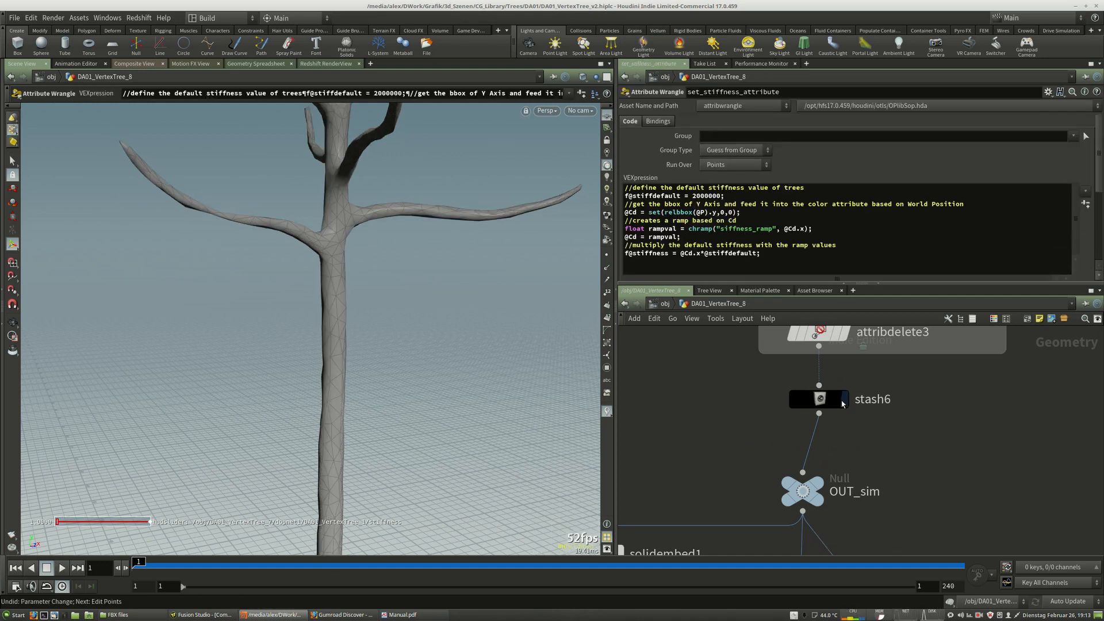
Make stash6 the displayed and selected node.
{"action": "left_click", "coordinate": [845, 399]}
{"action": "left_click", "coordinate": [819, 401]}
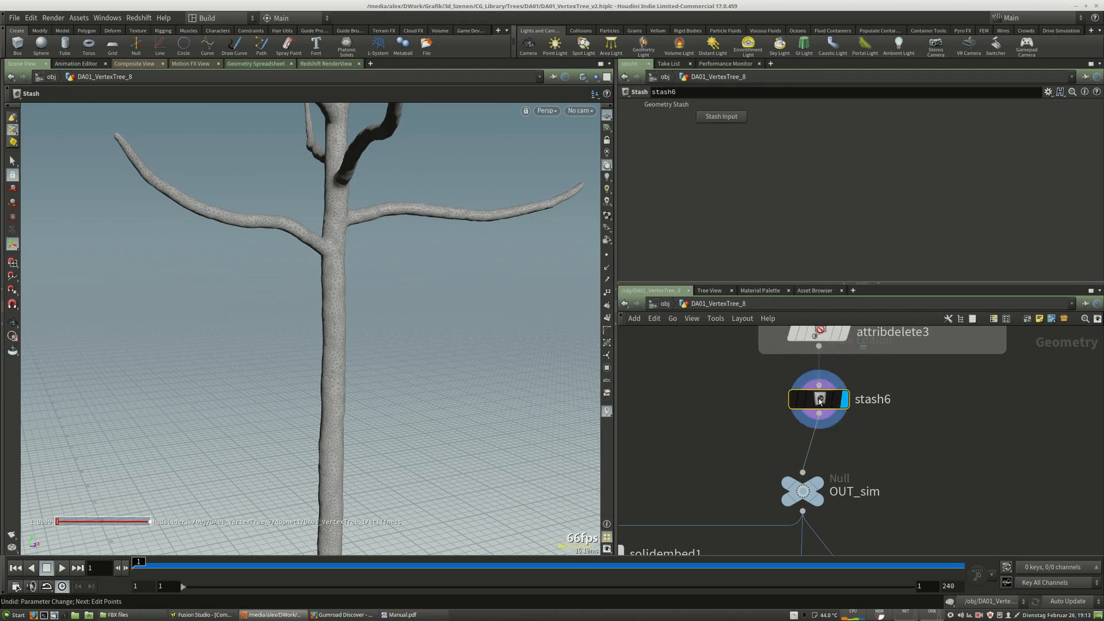
Examine the downstream simulation part of the network below OUT_sim.
{"action": "middle_click_drag", "start_coordinate": [907, 444], "coordinate": [912, 486]}
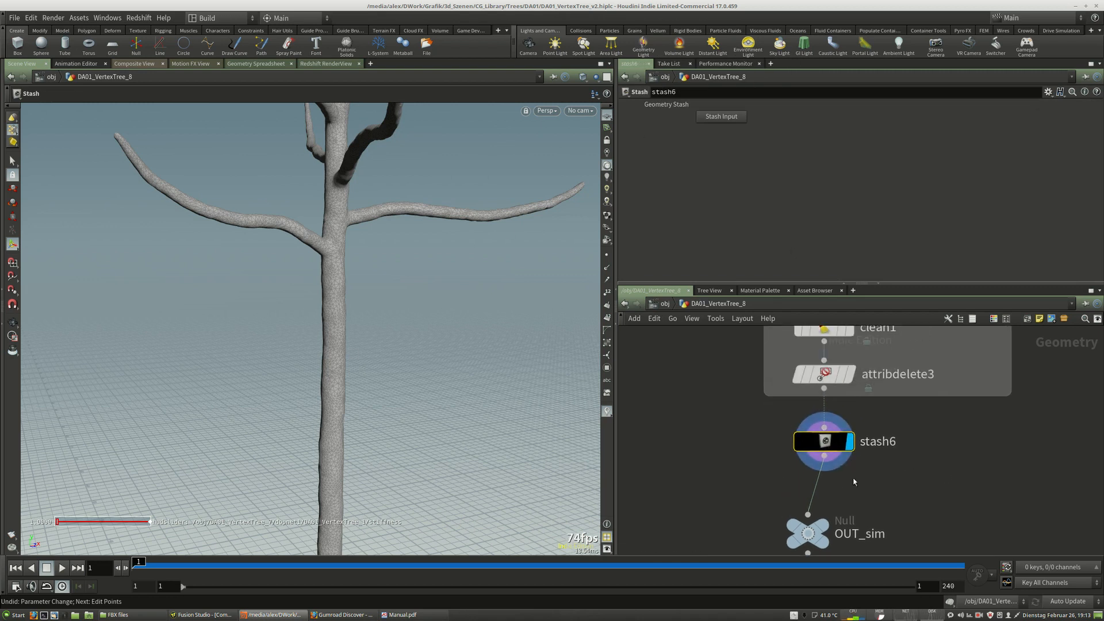
{"action": "scroll", "coordinate": [800, 480], "scroll_direction": "down", "scroll_amount": 3}
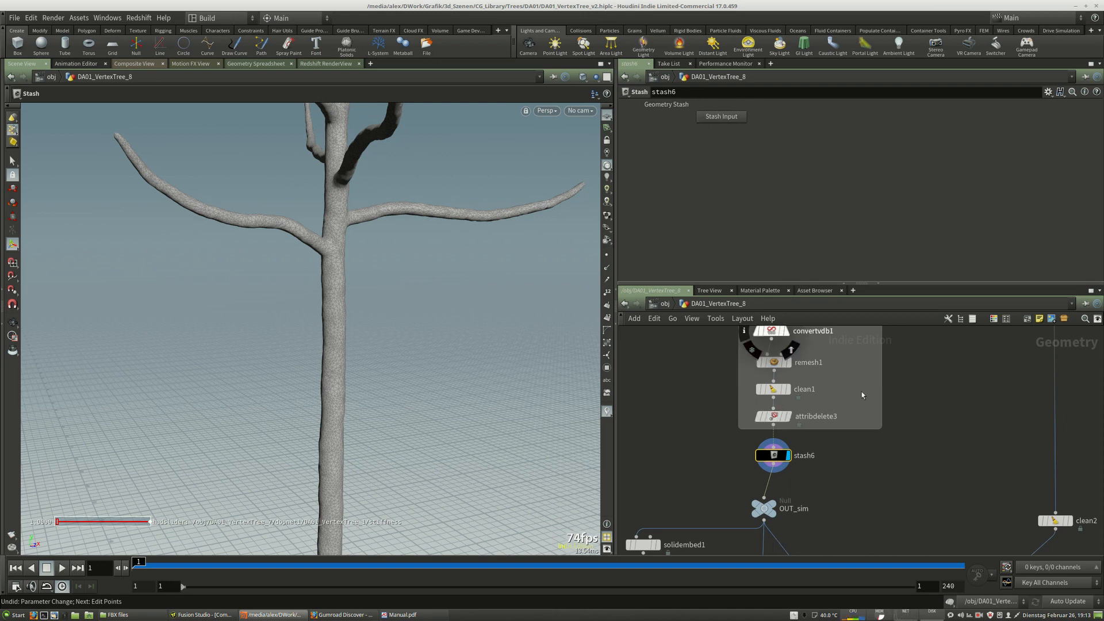
{"action": "middle_click_drag", "start_coordinate": [880, 451], "coordinate": [939, 329]}
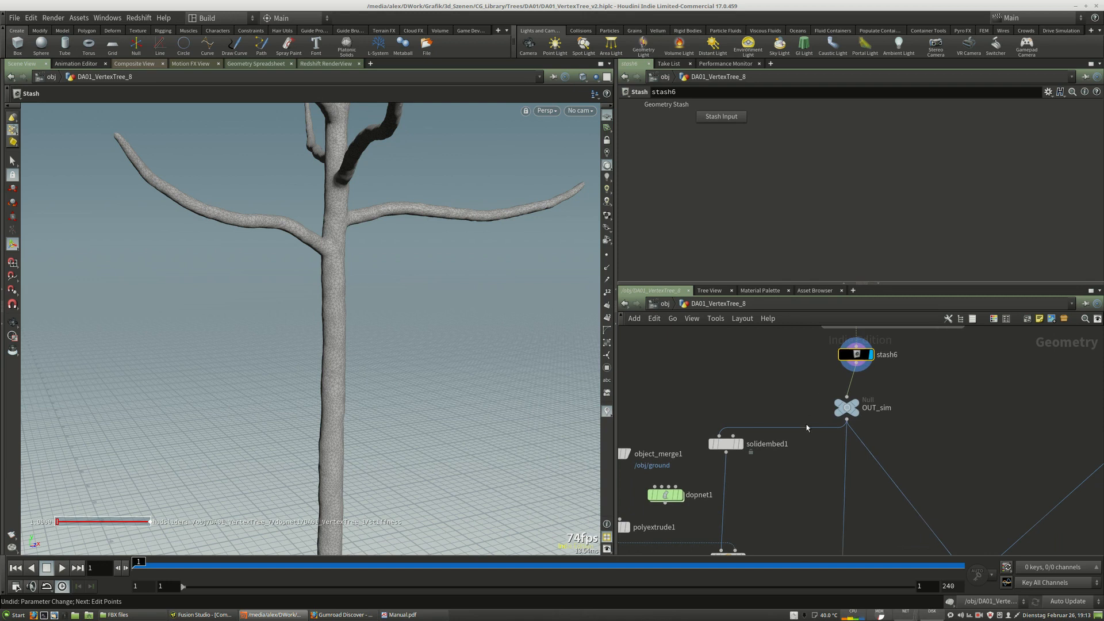
{"action": "middle_click_drag", "start_coordinate": [807, 428], "coordinate": [905, 364]}
{"action": "middle_click_drag", "start_coordinate": [897, 437], "coordinate": [769, 421]}
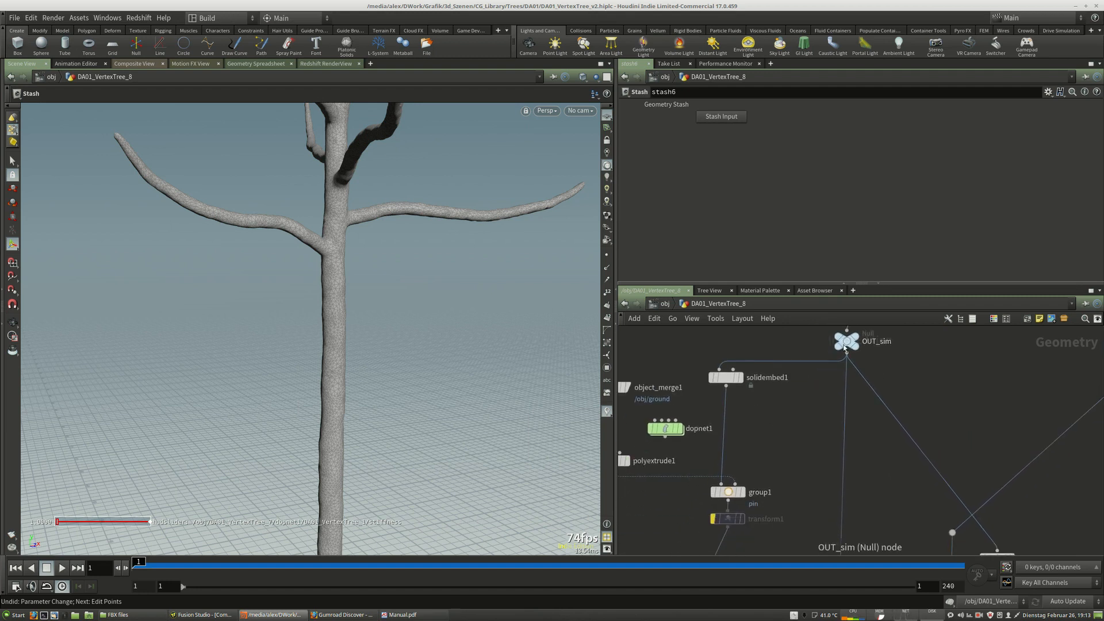
{"action": "middle_click_drag", "start_coordinate": [926, 381], "coordinate": [893, 413]}
{"action": "scroll", "coordinate": [894, 413], "scroll_direction": "up", "scroll_amount": 1}
{"action": "mouse_move", "coordinate": [802, 374]}
{"action": "scroll", "coordinate": [806, 399], "scroll_direction": "down", "scroll_amount": 4}
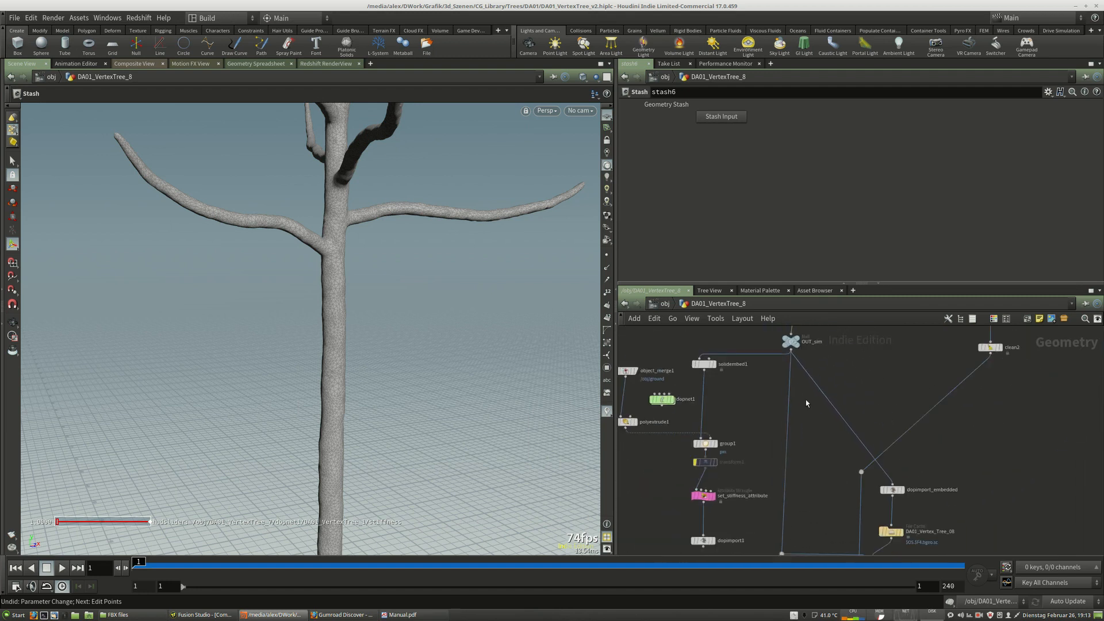
{"action": "middle_click_drag", "start_coordinate": [794, 382], "coordinate": [775, 394]}
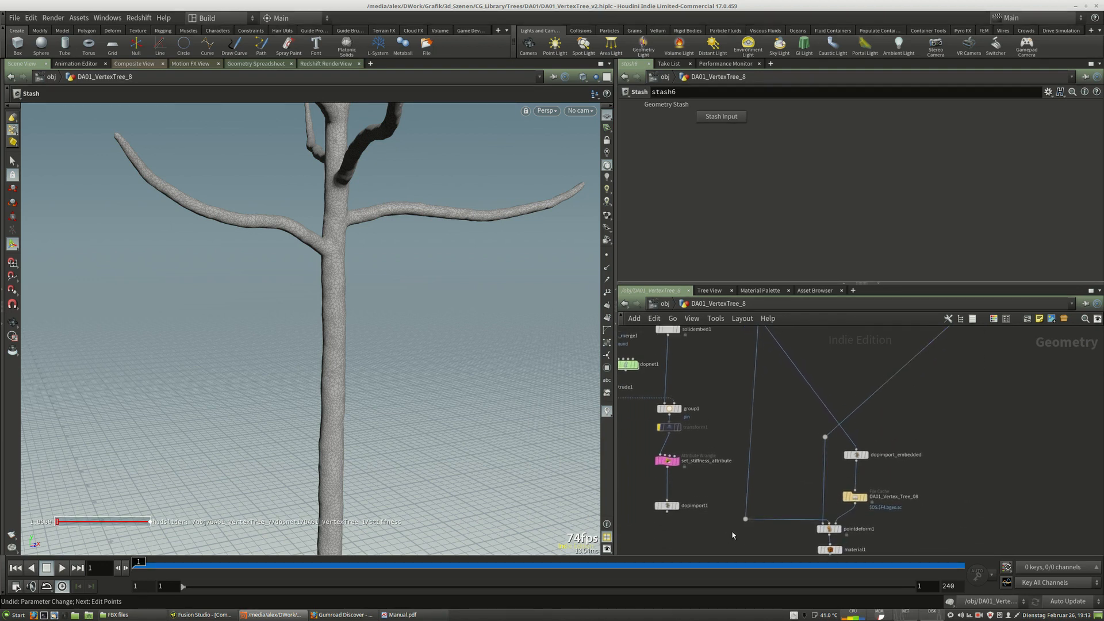
{"action": "left_click_drag", "start_coordinate": [752, 519], "coordinate": [758, 519]}
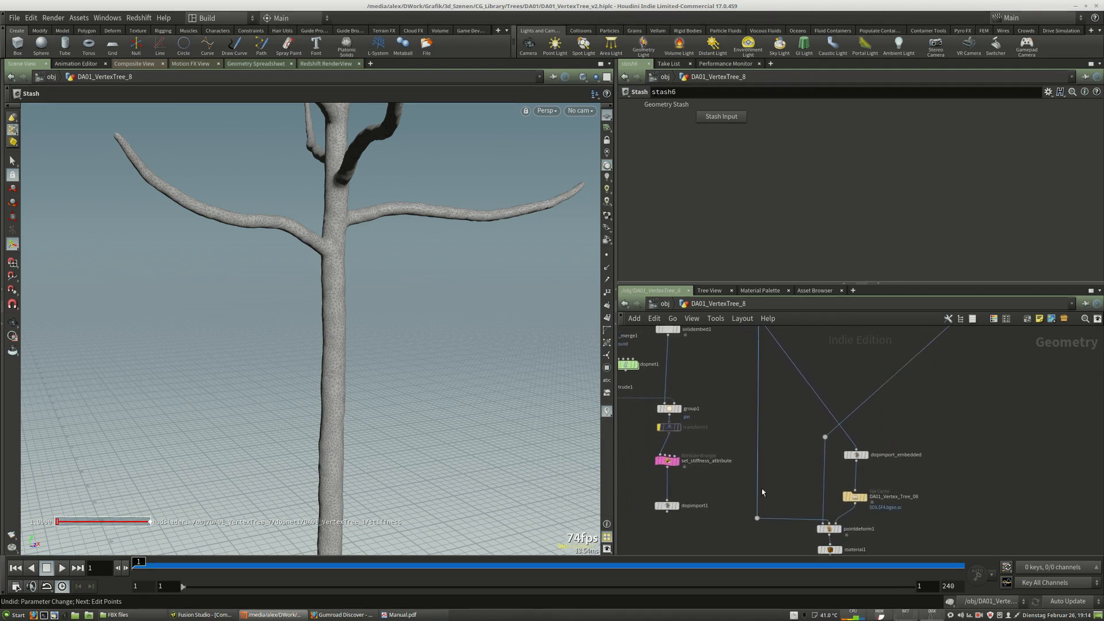
Display the solidembed1 node's result in the viewport.
{"action": "middle_click_drag", "start_coordinate": [791, 440], "coordinate": [890, 551]}
{"action": "scroll", "coordinate": [707, 497], "scroll_direction": "up", "scroll_amount": 4}
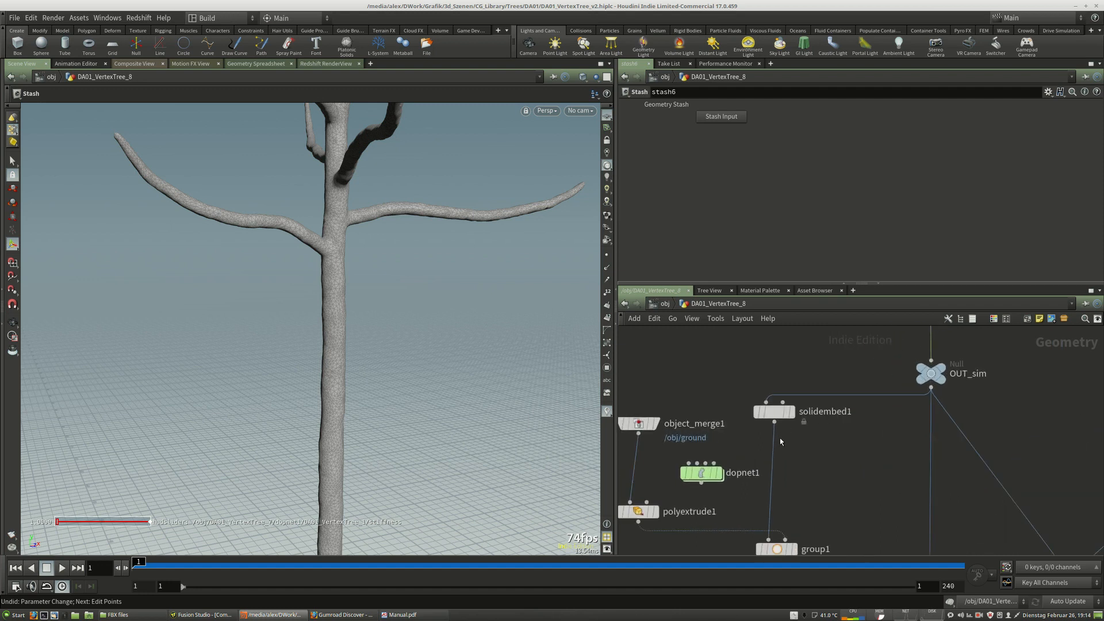
{"action": "left_click", "coordinate": [830, 384]}
{"action": "left_click", "coordinate": [852, 385]}
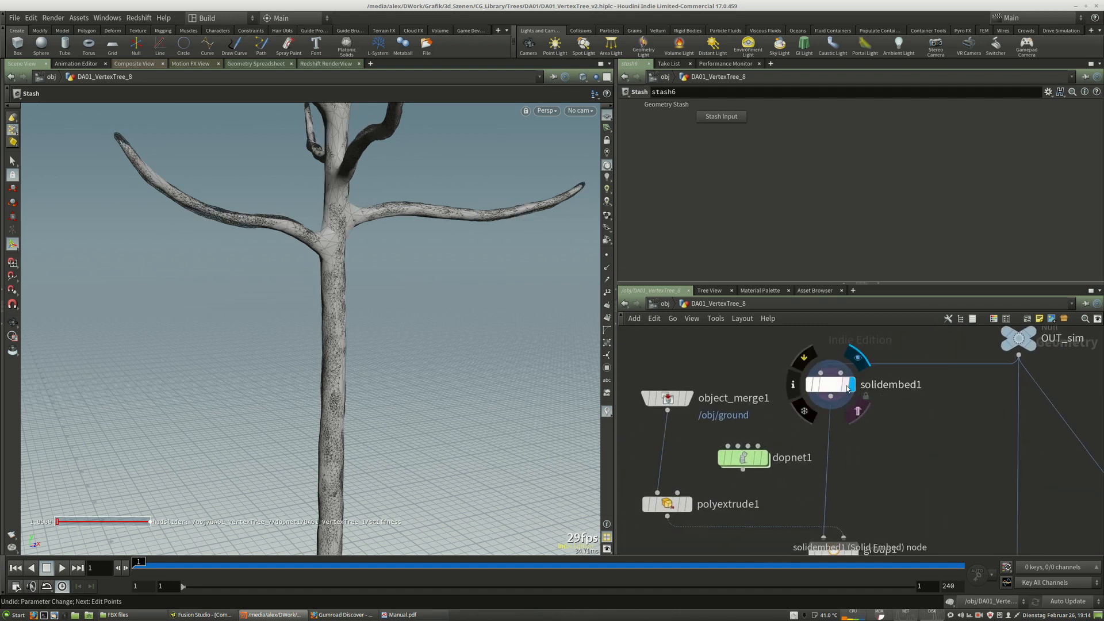
Inspect the solid-embedded tree mesh from several angles in the viewport.
{"action": "middle_click_drag", "start_coordinate": [909, 426], "coordinate": [867, 442]}
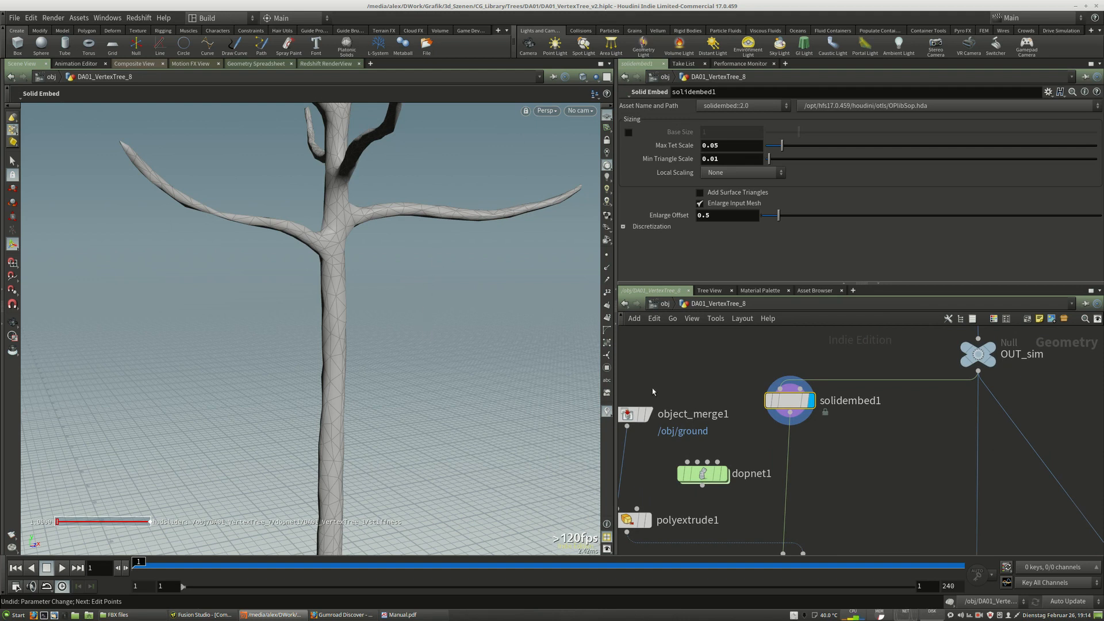
{"action": "mouse_move", "coordinate": [797, 414]}
{"action": "left_mouse_down"}
{"action": "mouse_move", "coordinate": [792, 423]}
{"action": "mouse_move", "coordinate": [784, 407]}
{"action": "left_mouse_up"}
{"action": "right_click_drag", "start_coordinate": [456, 246], "coordinate": [405, 264]}
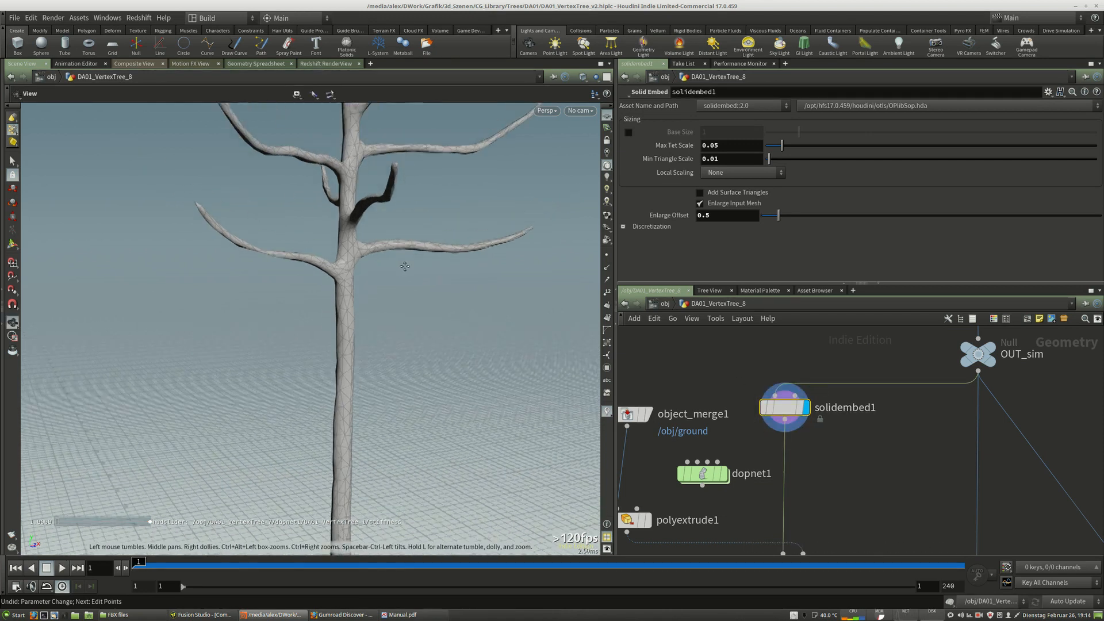
{"action": "middle_click_drag", "start_coordinate": [409, 190], "coordinate": [386, 286]}
{"action": "left_click_drag", "start_coordinate": [376, 284], "coordinate": [415, 273]}
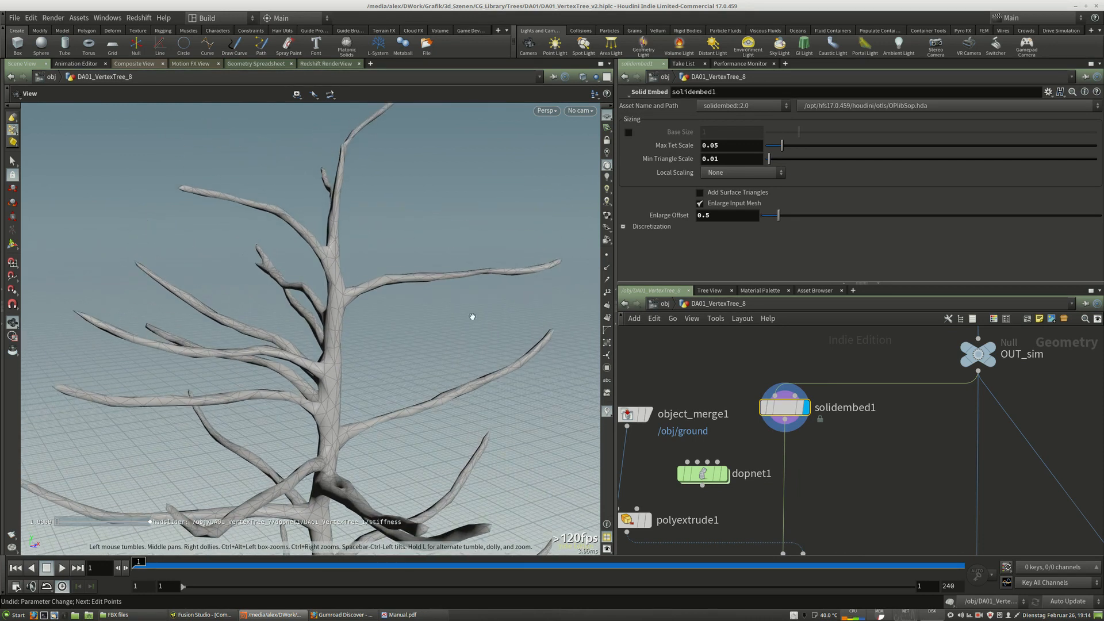
{"action": "left_click_drag", "start_coordinate": [459, 322], "coordinate": [407, 288]}
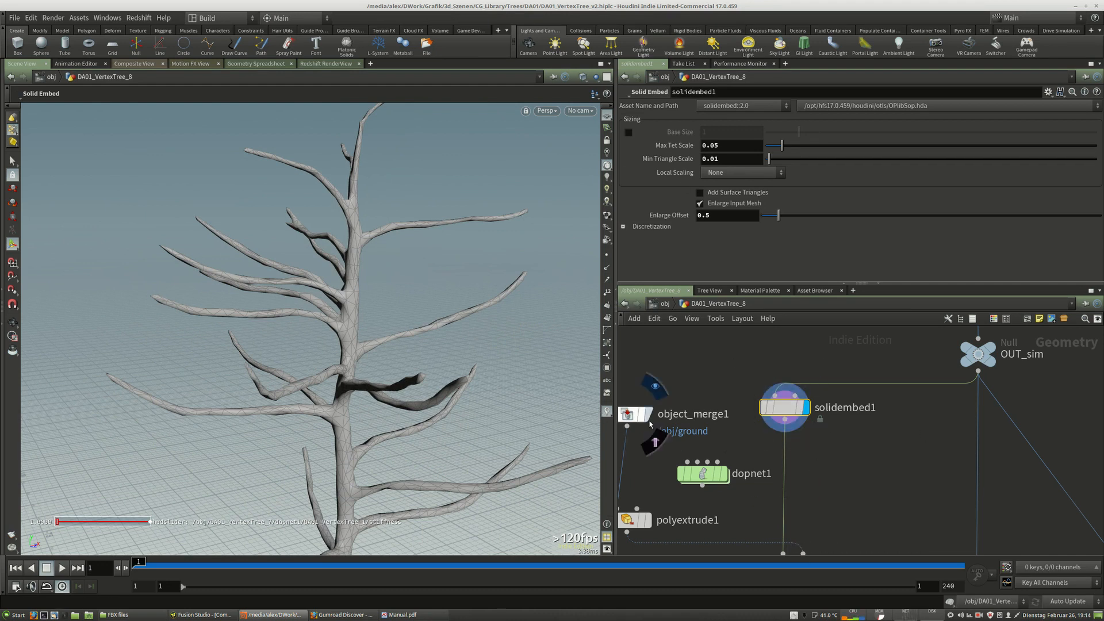
Display object_merge1 and inspect its Object 1 path to /obj/ground.
{"action": "middle_click_drag", "start_coordinate": [789, 437], "coordinate": [906, 442]}
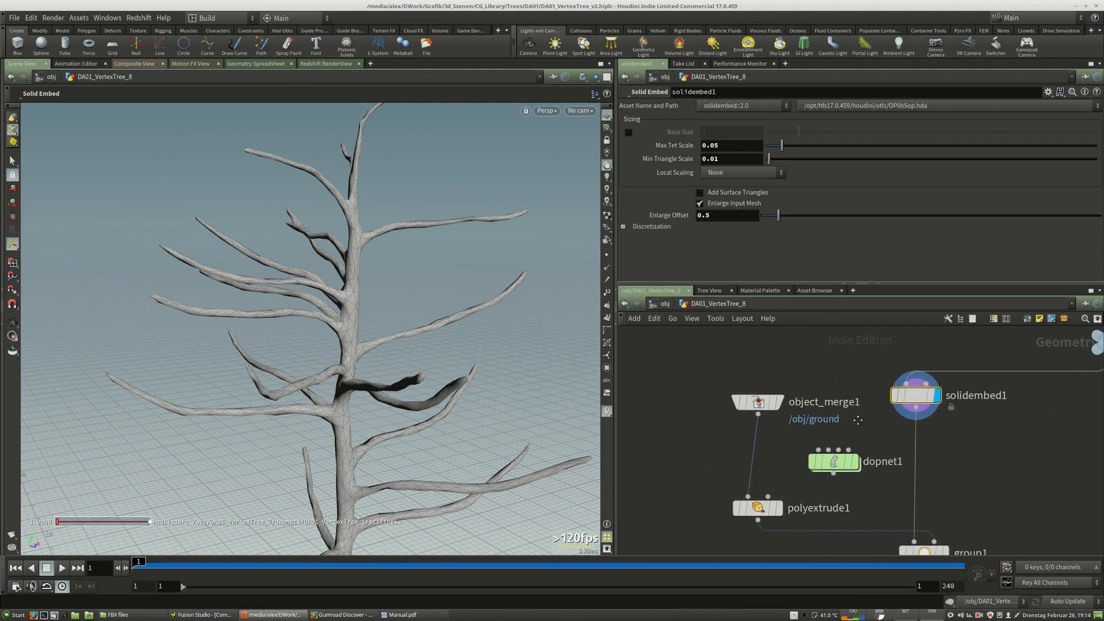
{"action": "left_click", "coordinate": [760, 401]}
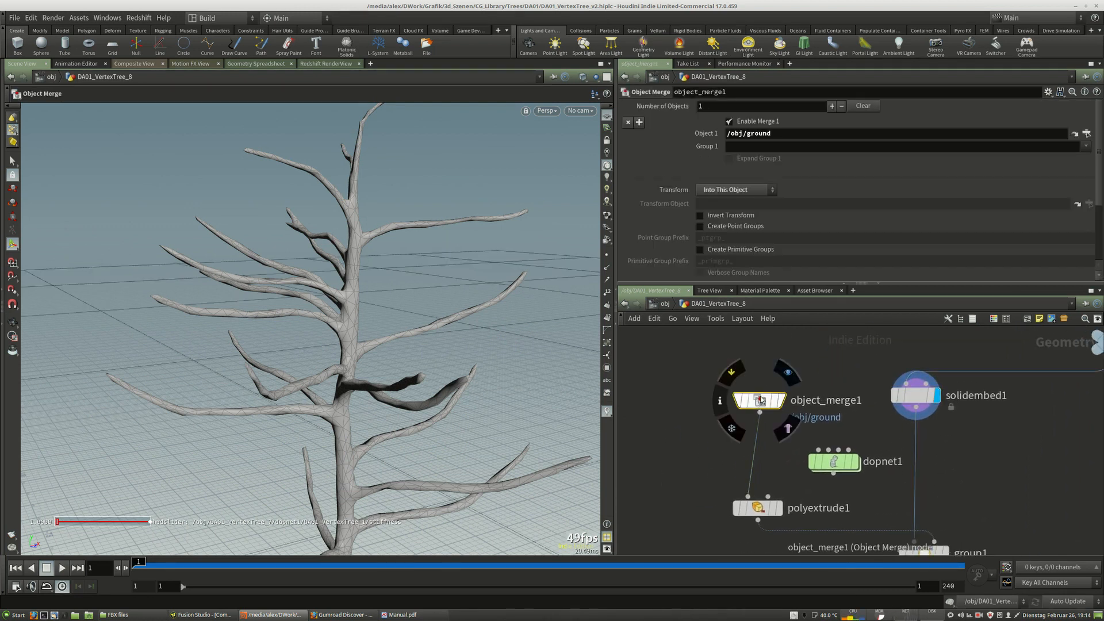
{"action": "middle_click_drag", "start_coordinate": [405, 367], "coordinate": [441, 222], "text": "alt"}
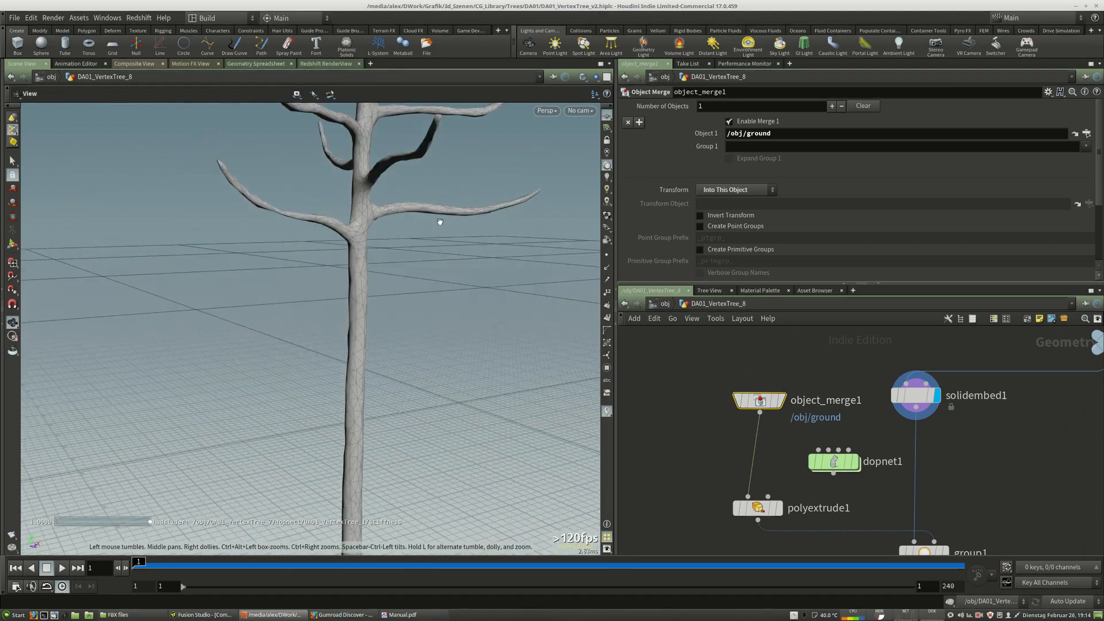
{"action": "right_click_drag", "start_coordinate": [500, 341], "coordinate": [393, 334], "text": "alt"}
{"action": "left_click_drag", "start_coordinate": [392, 334], "coordinate": [414, 347]}
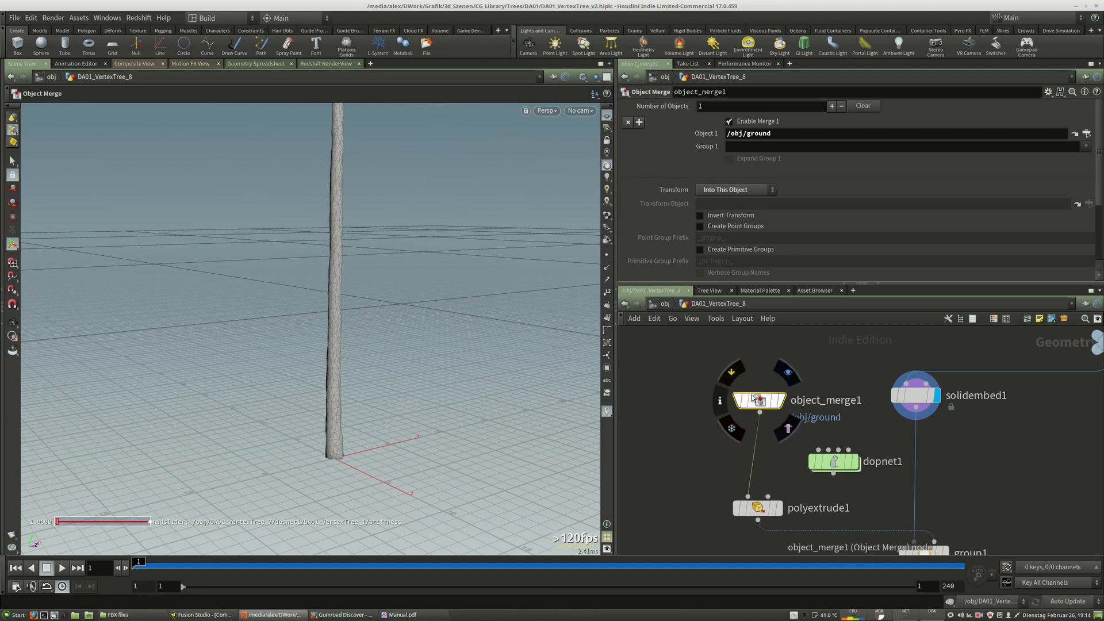
{"action": "left_click_drag", "start_coordinate": [750, 403], "coordinate": [746, 408]}
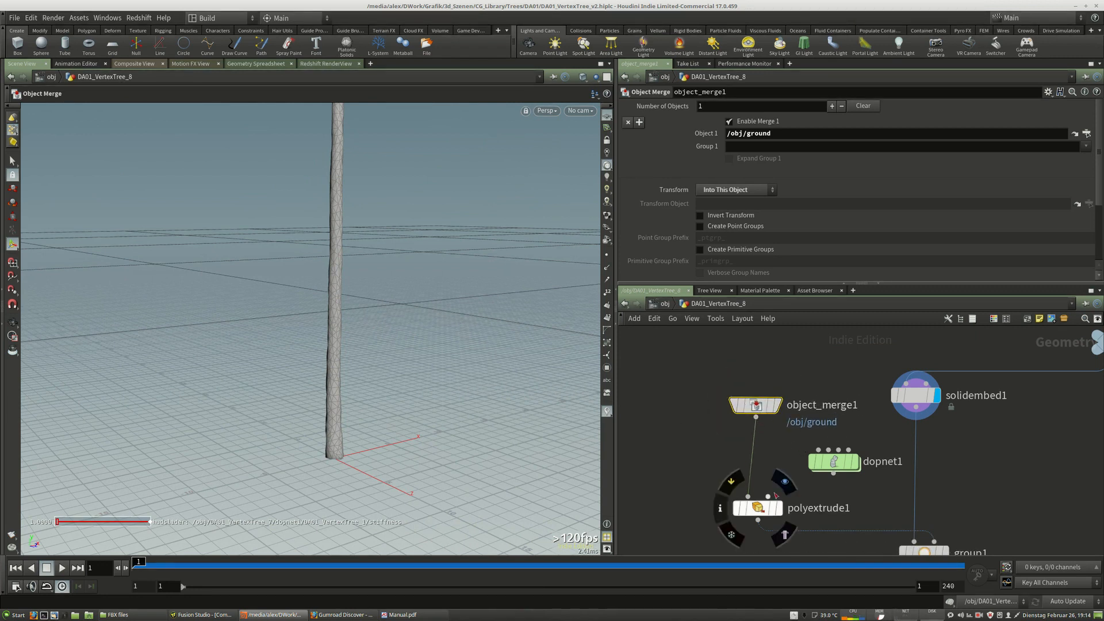
{"action": "double_click", "coordinate": [794, 135]}
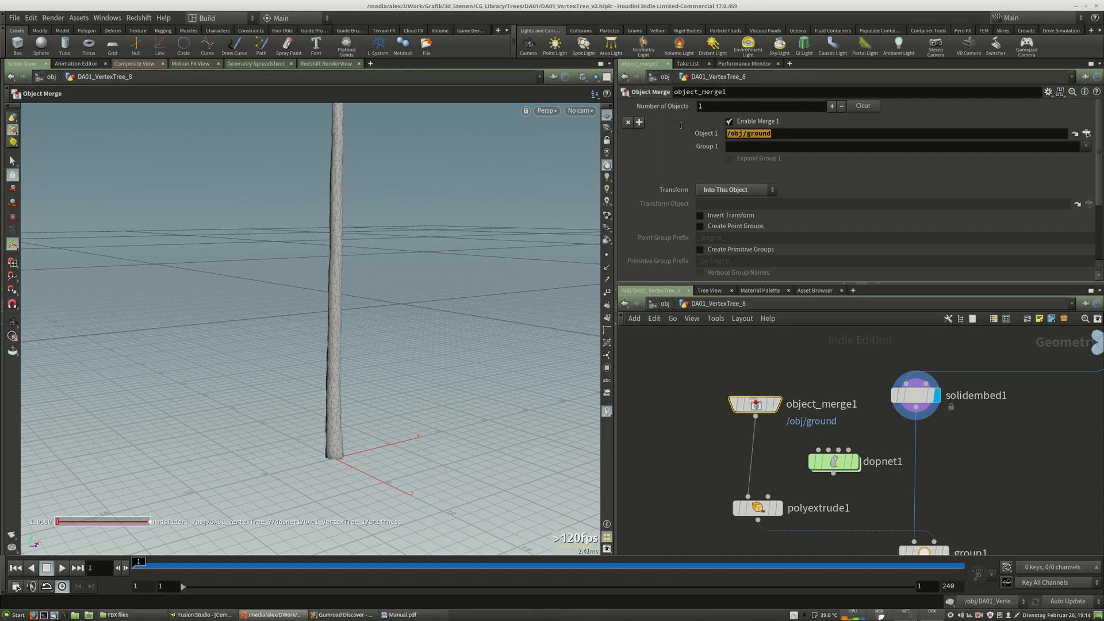
{"action": "left_click", "coordinate": [691, 448]}
{"action": "middle_click_drag", "start_coordinate": [704, 451], "coordinate": [696, 402]}
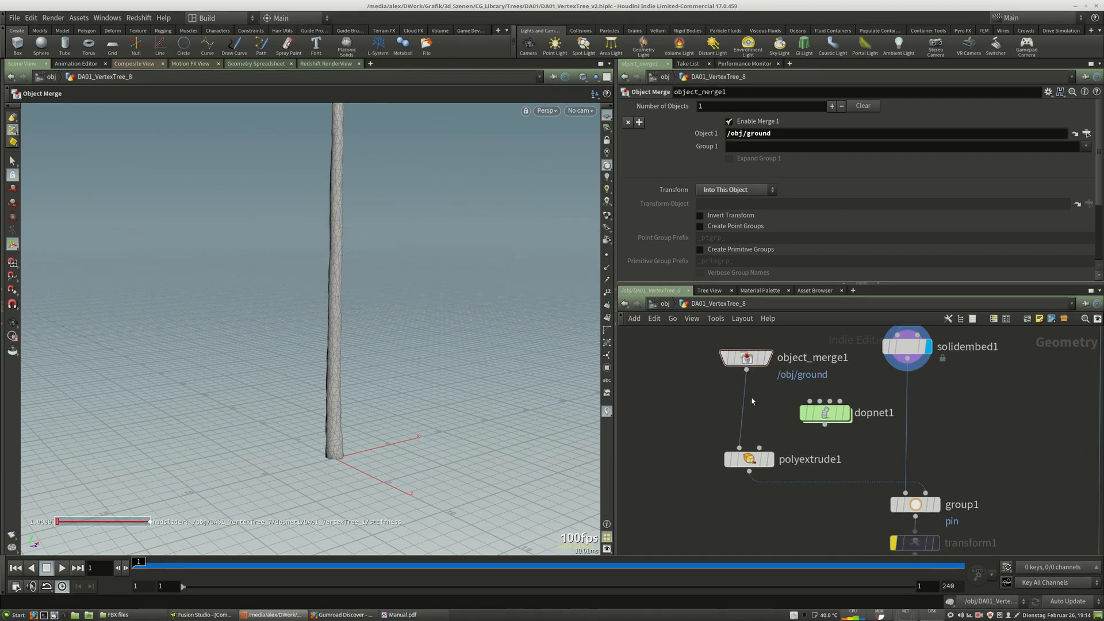
Display polyextrude1 and examine the extruded ground in the viewport.
{"action": "left_click", "coordinate": [771, 460]}
{"action": "left_click", "coordinate": [749, 459]}
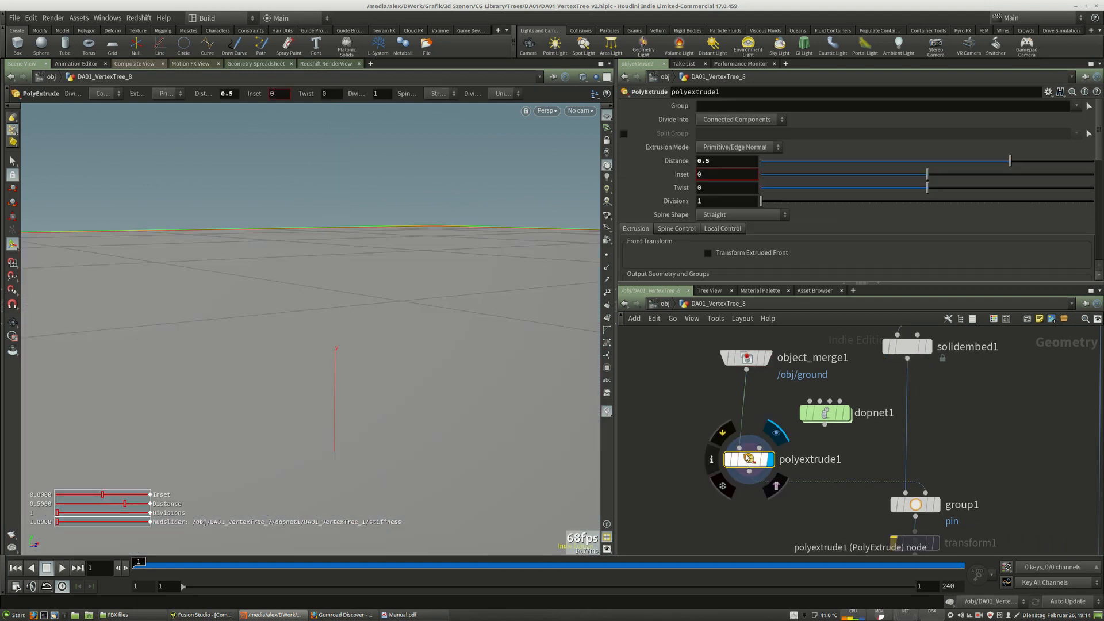
{"action": "left_click", "coordinate": [584, 77]}
{"action": "left_click", "coordinate": [595, 112]}
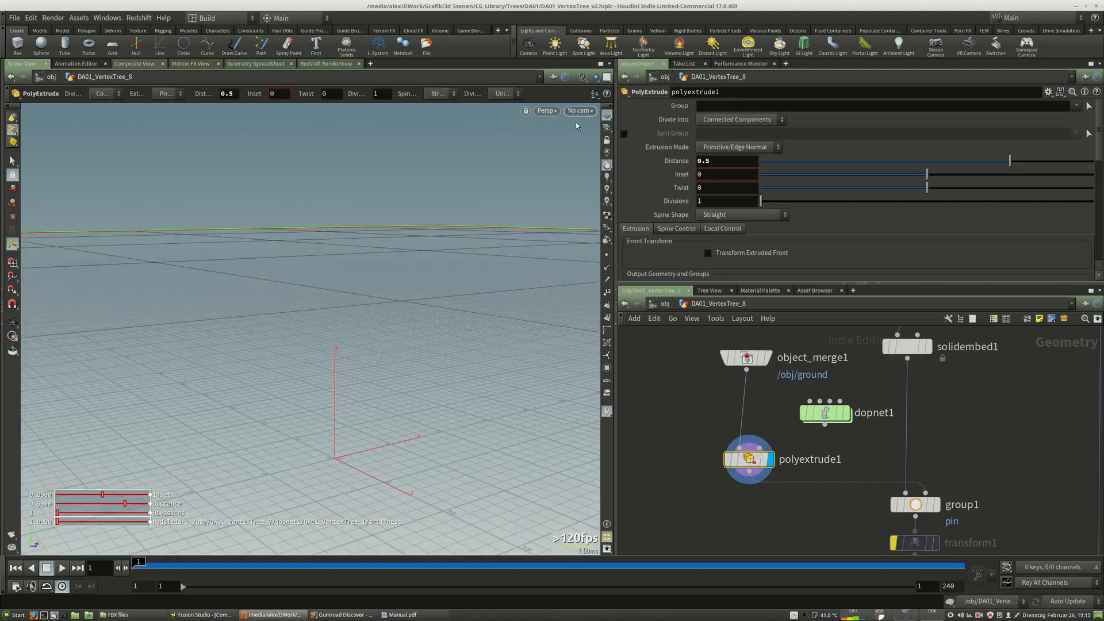
{"action": "mouse_move", "coordinate": [566, 299]}
{"action": "right_mouse_down", "text": "alt"}
{"action": "mouse_move", "coordinate": [459, 304]}
{"action": "mouse_move", "coordinate": [382, 340]}
{"action": "right_mouse_up", "text": "alt"}
{"action": "left_click_drag", "start_coordinate": [382, 340], "coordinate": [378, 365]}
{"action": "middle_click_drag", "start_coordinate": [378, 365], "coordinate": [278, 343], "text": "alt"}
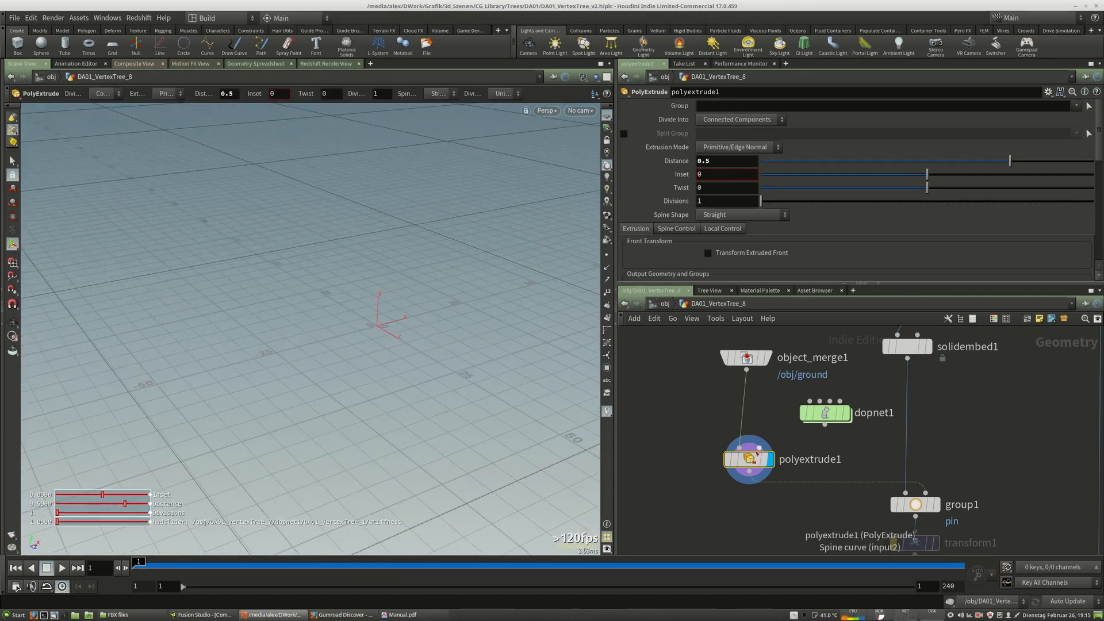
Display the group1 node and zoom in on the pin point group at the trunk base.
{"action": "middle_click_drag", "start_coordinate": [819, 460], "coordinate": [710, 417]}
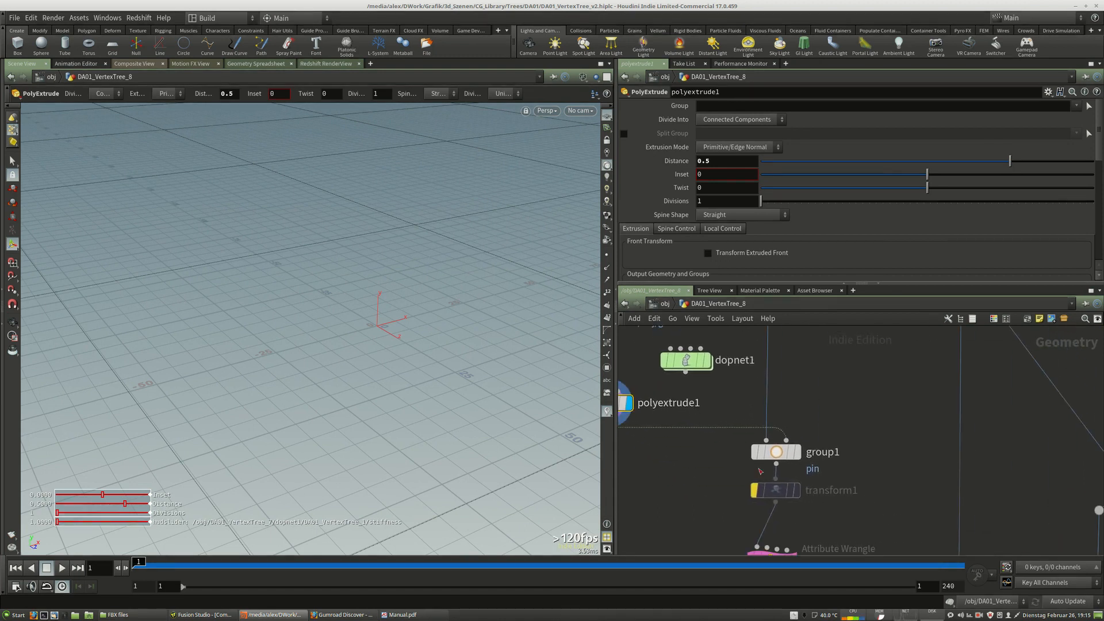
{"action": "left_click", "coordinate": [799, 458]}
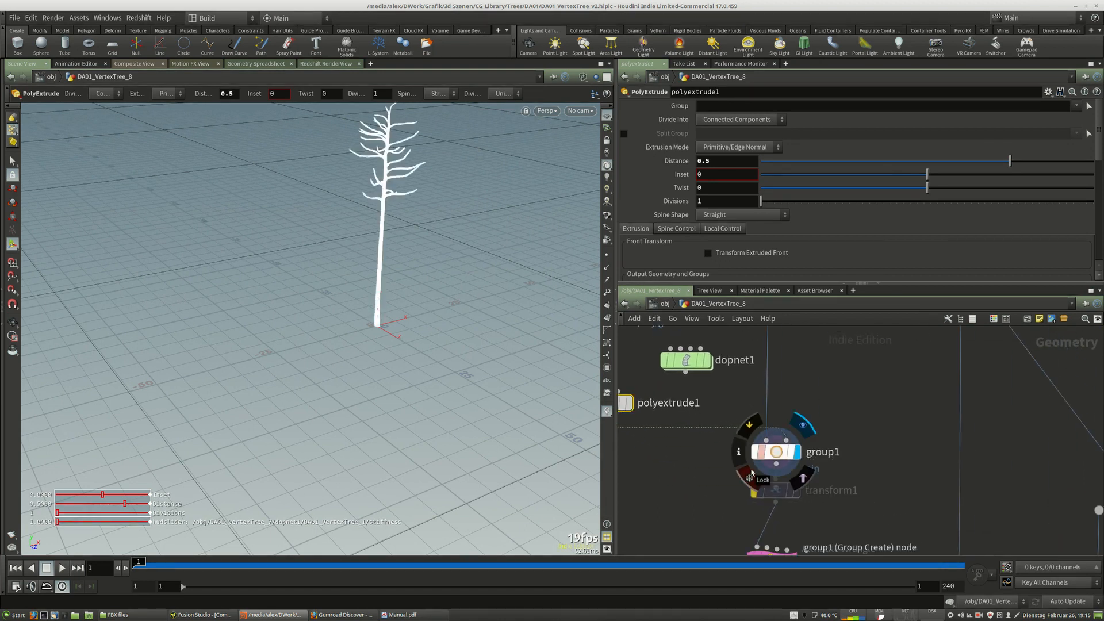
{"action": "left_click", "coordinate": [775, 458]}
{"action": "key", "text": "space"}
{"action": "middle_click_drag", "start_coordinate": [389, 319], "coordinate": [406, 341]}
{"action": "scroll", "coordinate": [400, 331], "scroll_direction": "up", "scroll_amount": 6}
{"action": "scroll", "coordinate": [398, 331], "scroll_direction": "up", "scroll_amount": 6}
{"action": "left_click_drag", "start_coordinate": [406, 340], "coordinate": [375, 333]}
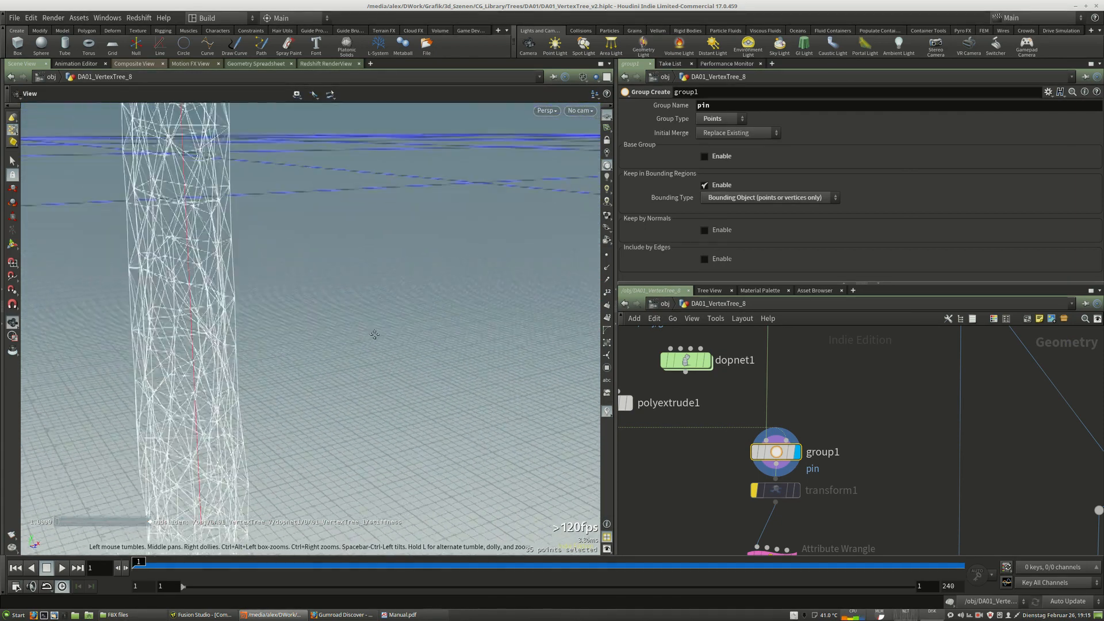
{"action": "middle_click_drag", "start_coordinate": [375, 334], "coordinate": [386, 282]}
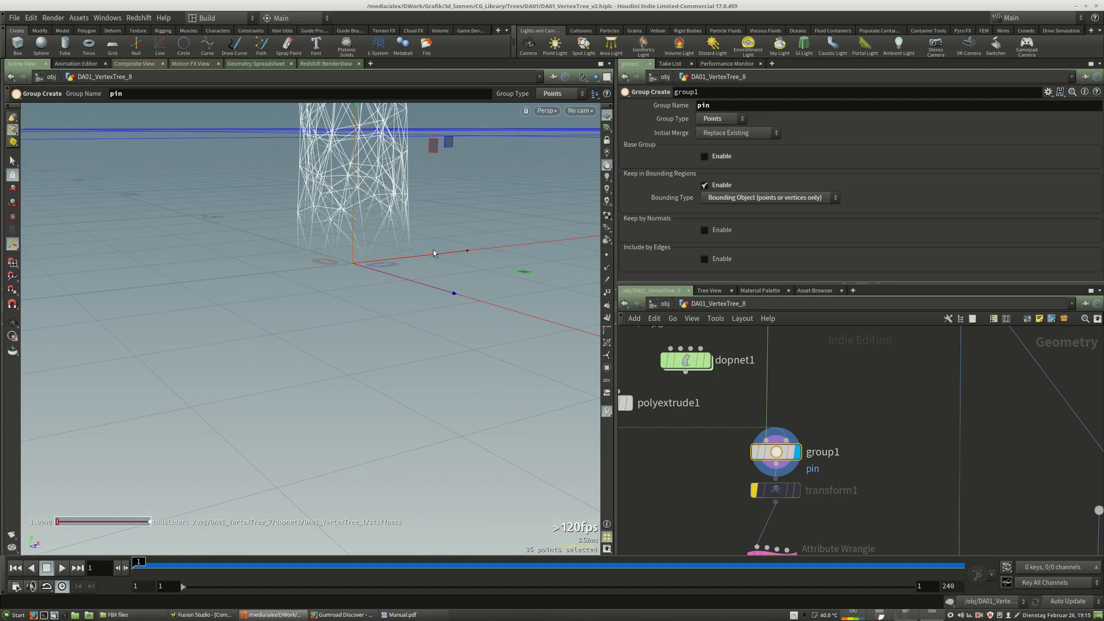
Select the set_stiffness_attribute Attribute Wrangle node to view its VEXpression code.
{"action": "middle_click_drag", "start_coordinate": [426, 217], "coordinate": [424, 237]}
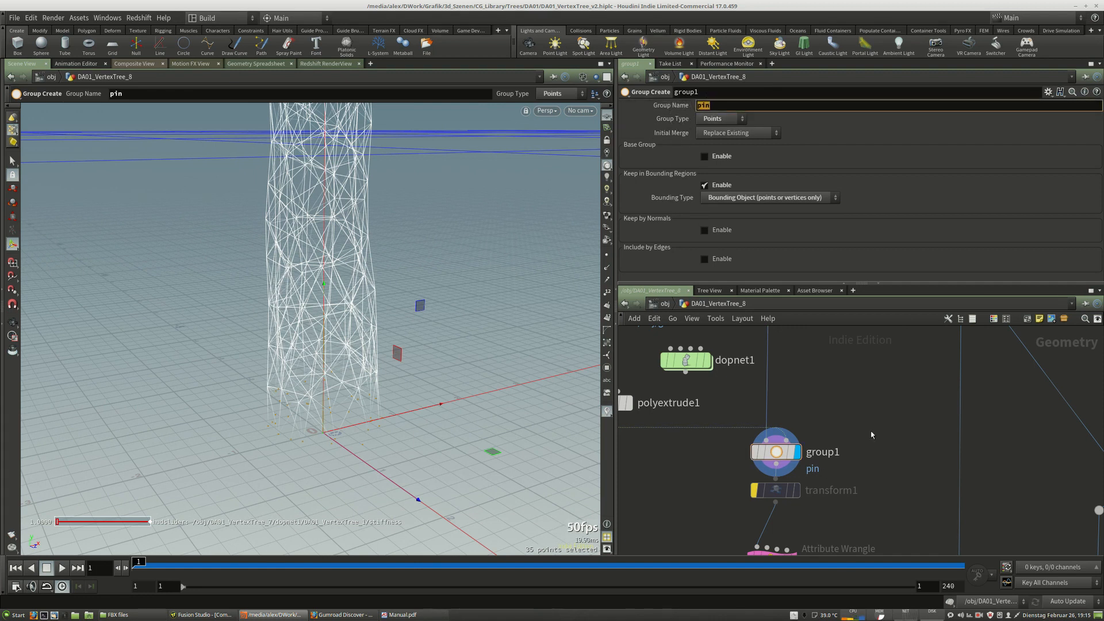
{"action": "middle_click_drag", "start_coordinate": [865, 445], "coordinate": [875, 421]}
{"action": "middle_click_drag", "start_coordinate": [744, 360], "coordinate": [786, 429]}
{"action": "middle_click_drag", "start_coordinate": [856, 403], "coordinate": [793, 327]}
{"action": "scroll", "coordinate": [785, 405], "scroll_direction": "down", "scroll_amount": 5}
{"action": "scroll", "coordinate": [767, 395], "scroll_direction": "up", "scroll_amount": 5}
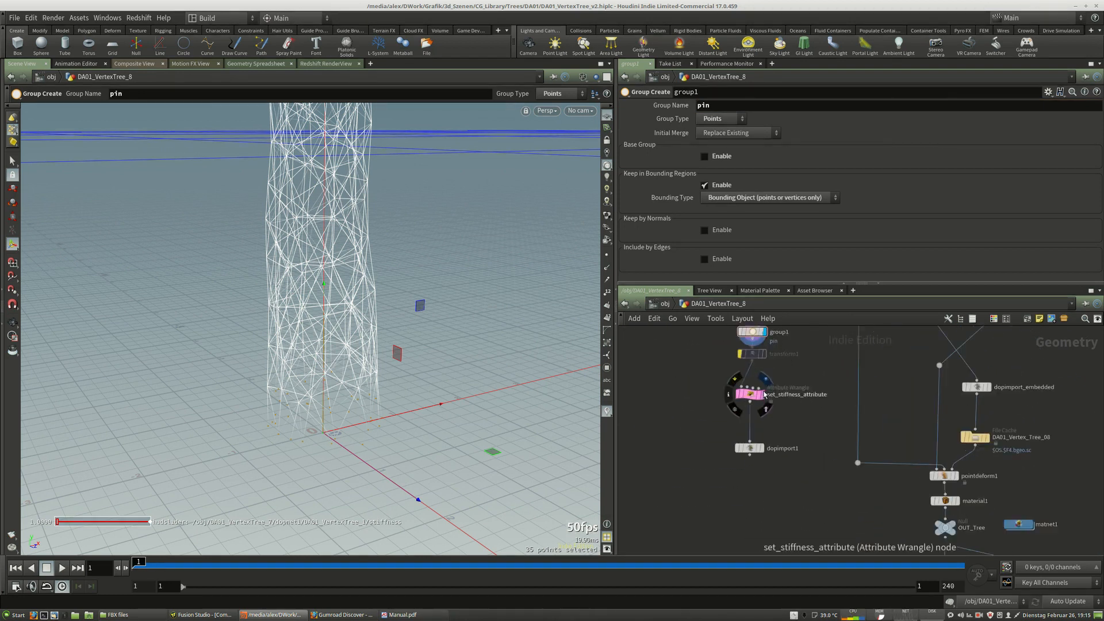
{"action": "middle_click_drag", "start_coordinate": [804, 367], "coordinate": [824, 387]}
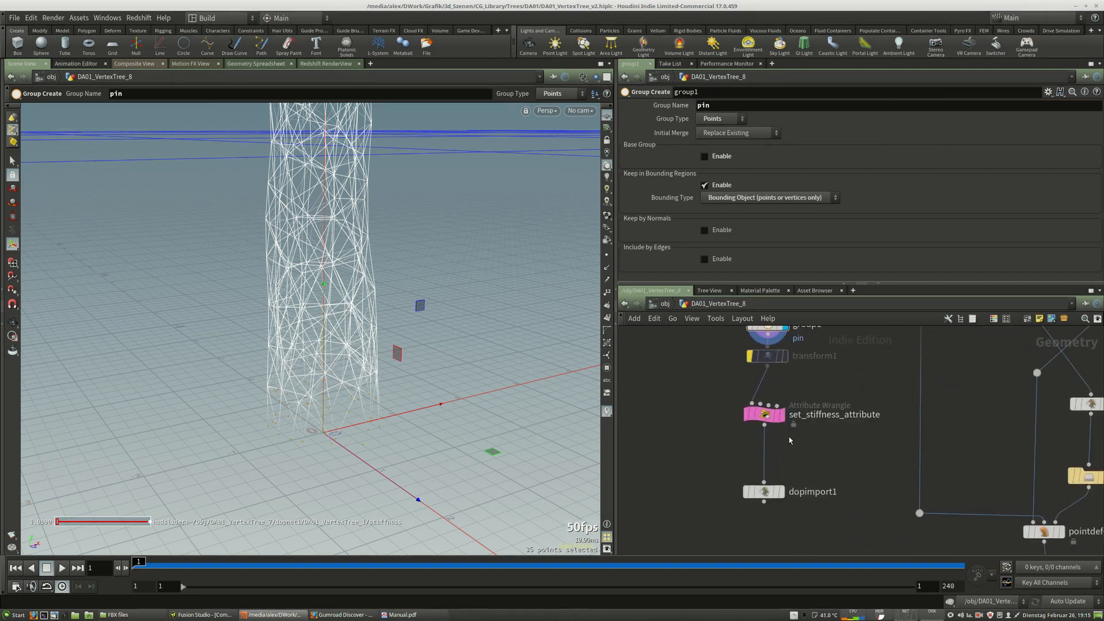
{"action": "left_click", "coordinate": [766, 416]}
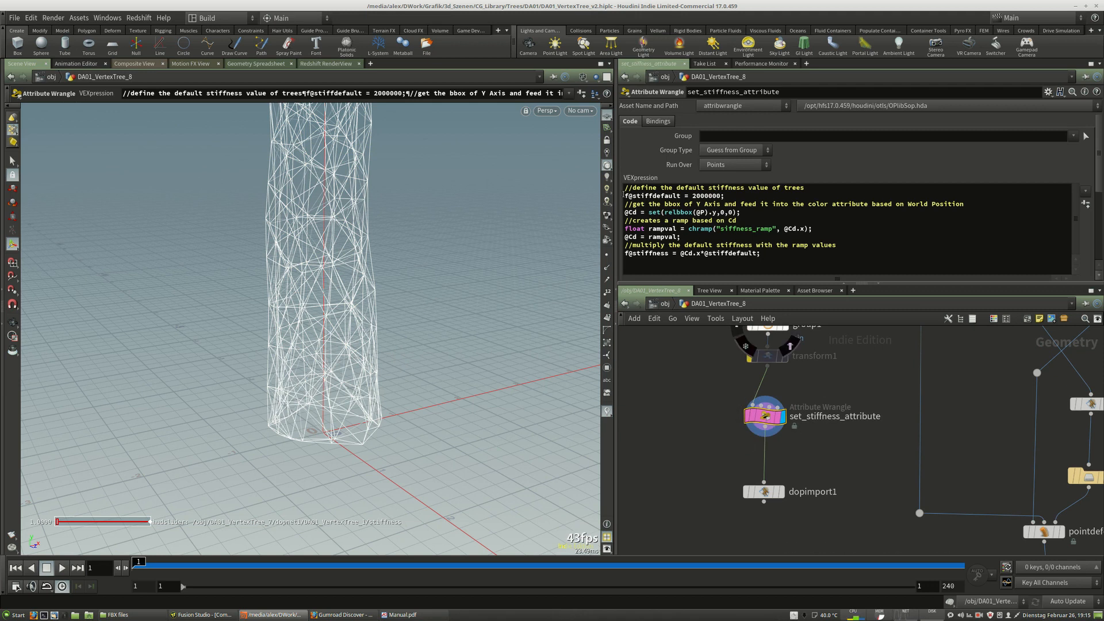
Examine the VEX lines defining the default stiffness value and the bounding-box colour attribute.
{"action": "left_click_drag", "start_coordinate": [624, 196], "coordinate": [721, 196]}
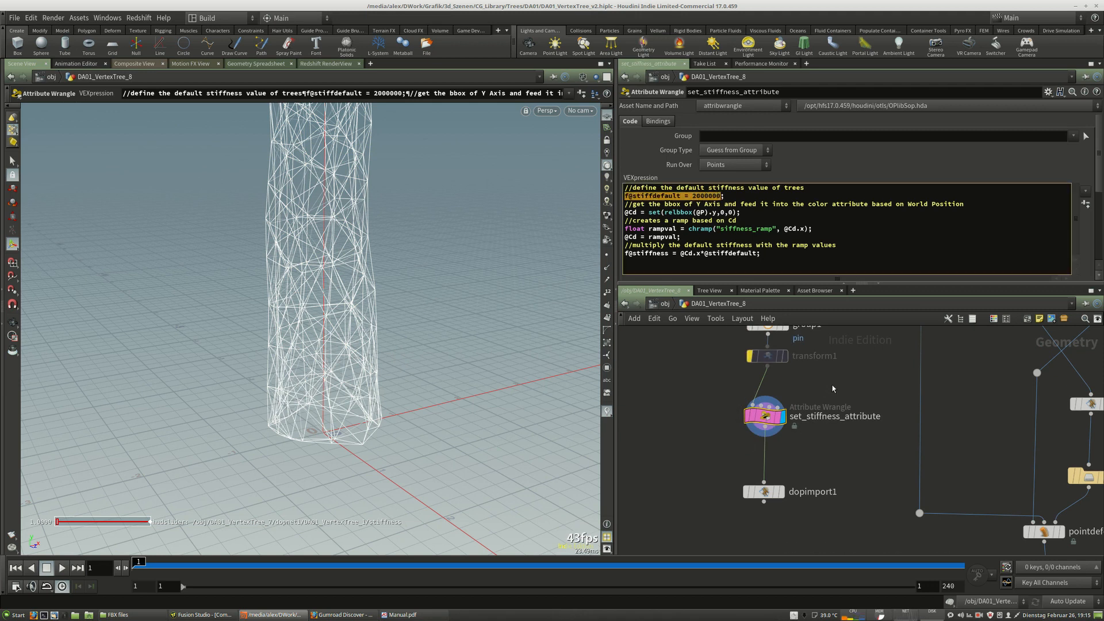
{"action": "middle_click_drag", "start_coordinate": [838, 401], "coordinate": [839, 471]}
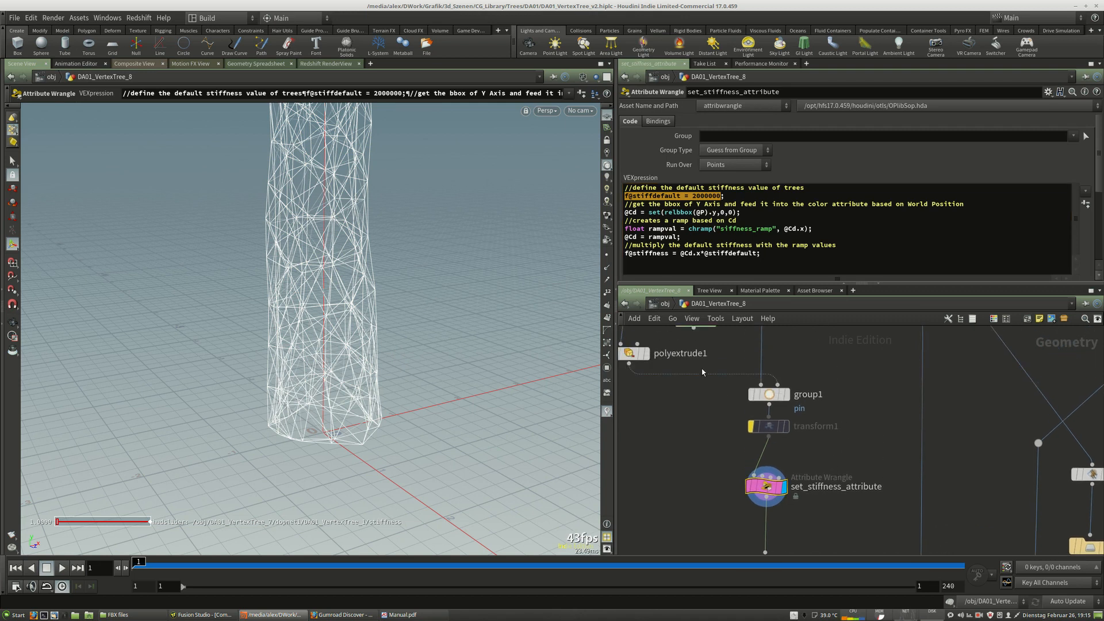
{"action": "scroll", "coordinate": [699, 368], "scroll_direction": "down", "scroll_amount": 1}
{"action": "middle_click_drag", "start_coordinate": [824, 403], "coordinate": [814, 368]}
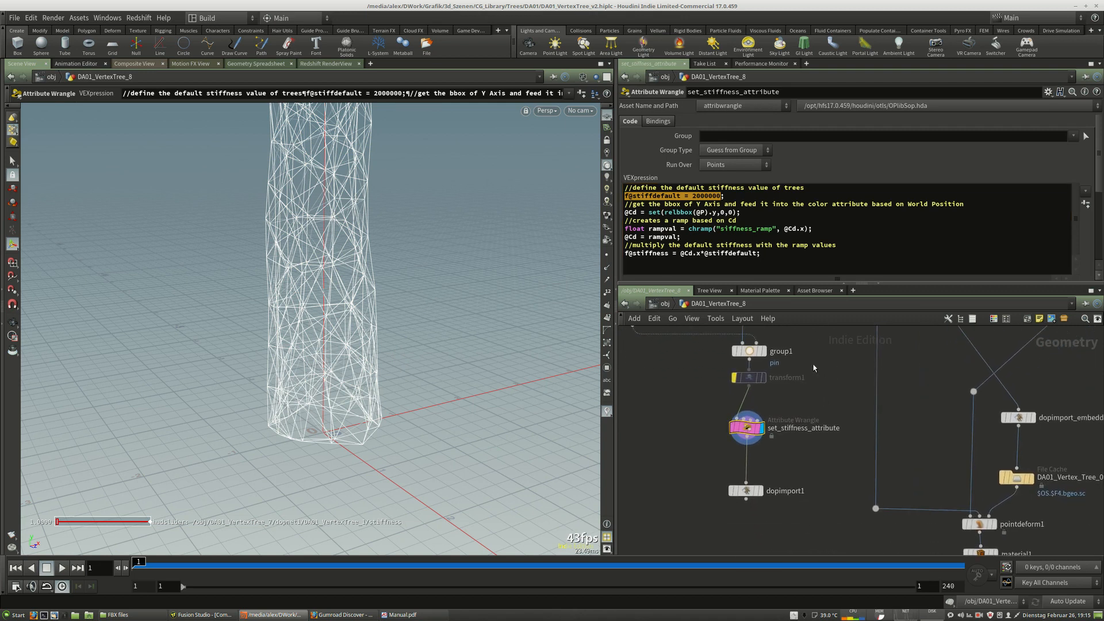
{"action": "left_click", "coordinate": [677, 212]}
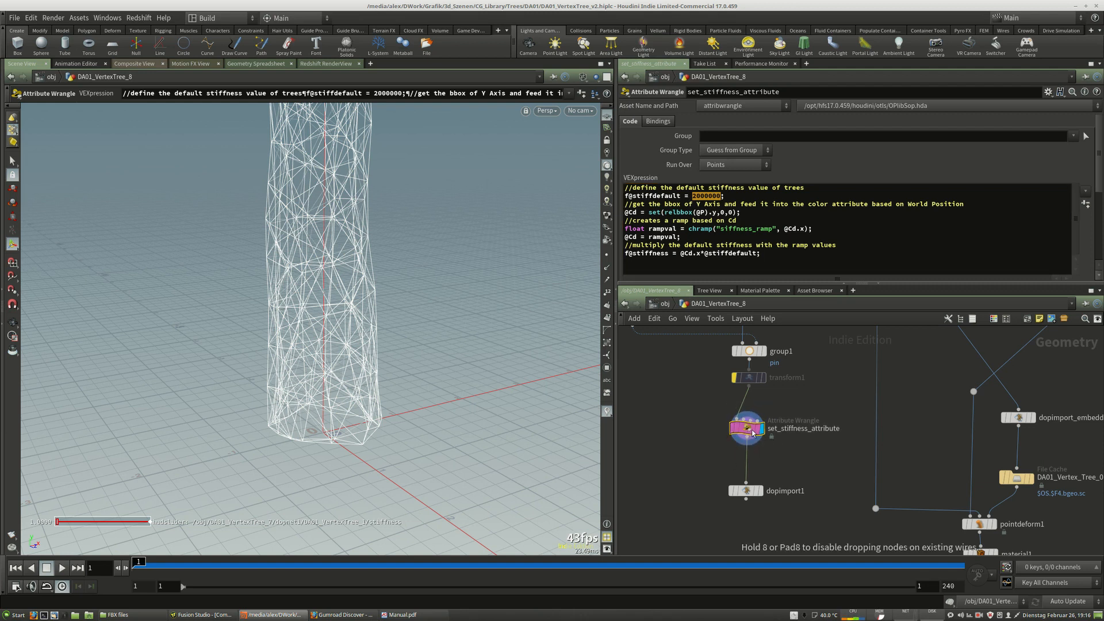
{"action": "left_click", "coordinate": [734, 212]}
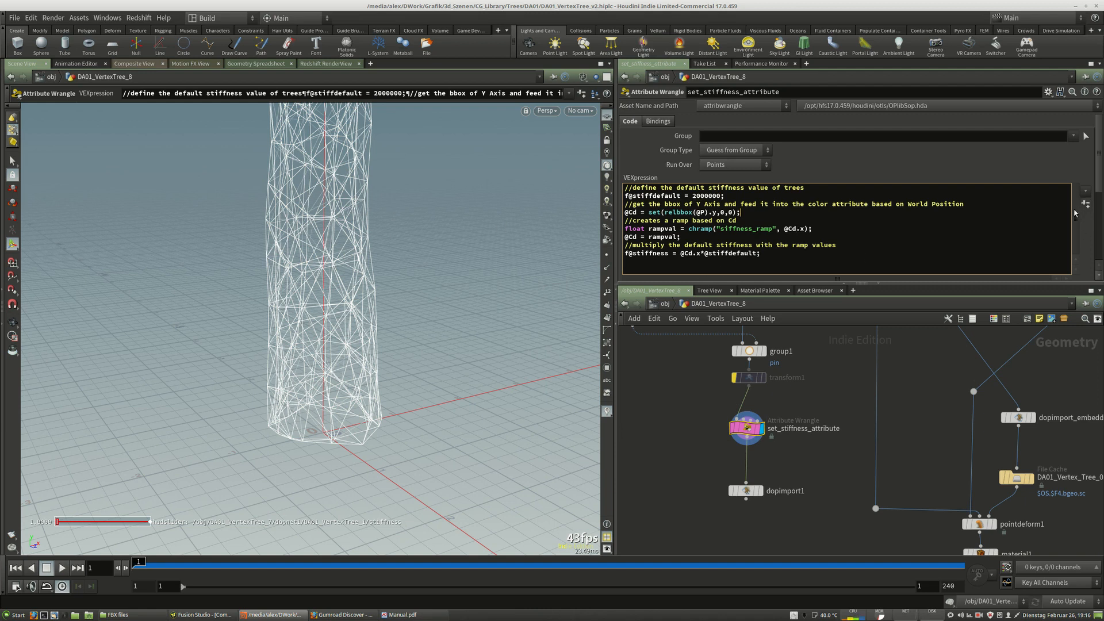
Switch the viewport to shaded display and orbit around the tree to inspect the mesh.
{"action": "mouse_move", "coordinate": [749, 430]}
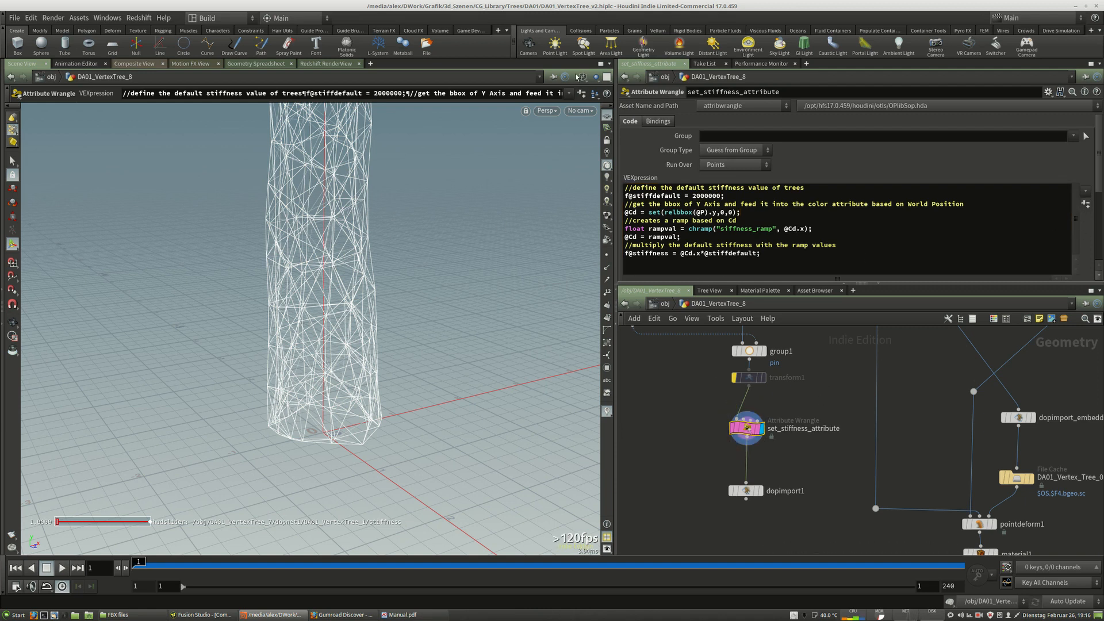
{"action": "left_click", "coordinate": [582, 77]}
{"action": "left_click", "coordinate": [603, 184]}
{"action": "mouse_move", "coordinate": [504, 300]}
{"action": "right_mouse_down", "text": "alt"}
{"action": "mouse_move", "coordinate": [482, 298]}
{"action": "mouse_move", "coordinate": [455, 198]}
{"action": "right_mouse_up", "text": "alt"}
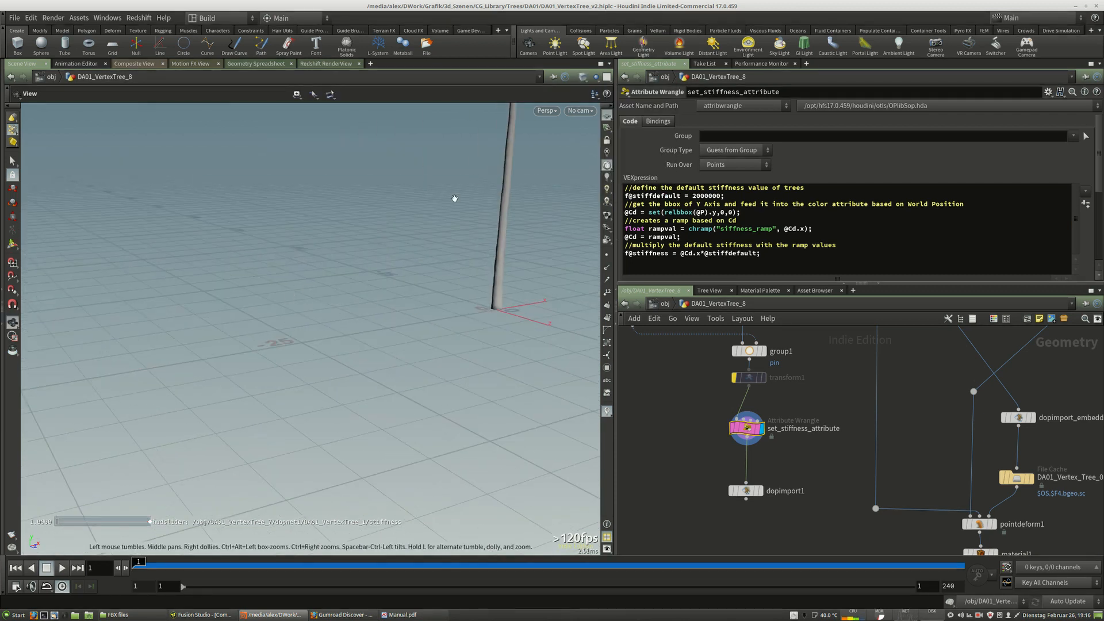
{"action": "middle_click_drag", "start_coordinate": [455, 199], "coordinate": [356, 344]}
{"action": "right_click_drag", "start_coordinate": [508, 307], "coordinate": [454, 288]}
{"action": "middle_click_drag", "start_coordinate": [454, 289], "coordinate": [412, 342]}
{"action": "left_click_drag", "start_coordinate": [412, 343], "coordinate": [419, 318]}
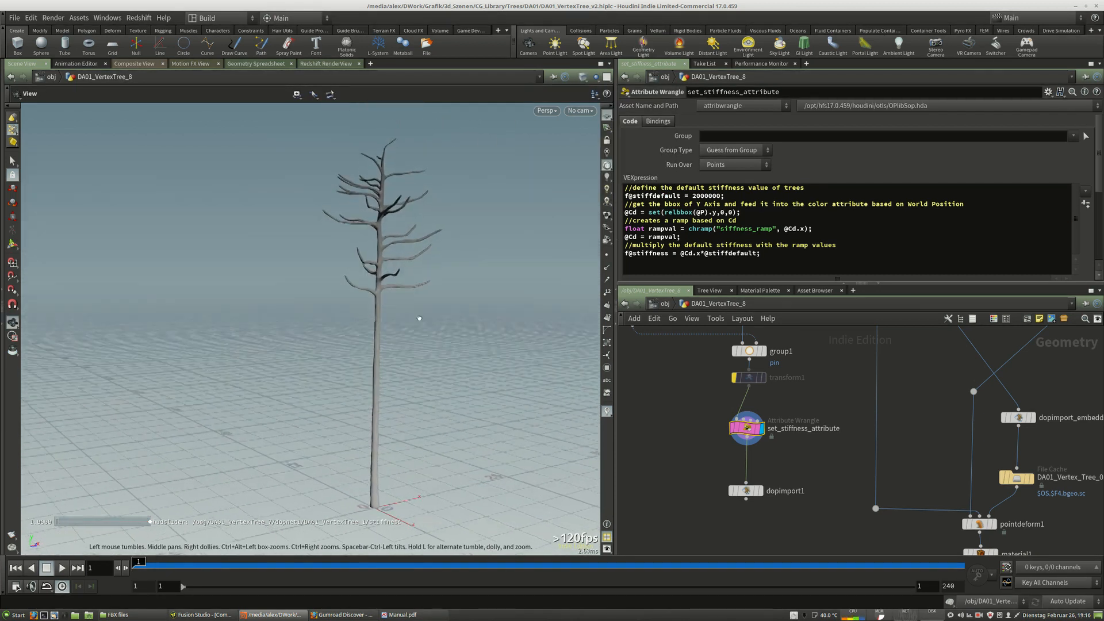
{"action": "middle_click_drag", "start_coordinate": [420, 318], "coordinate": [377, 286]}
{"action": "right_click_drag", "start_coordinate": [377, 286], "coordinate": [414, 307]}
{"action": "middle_click_drag", "start_coordinate": [414, 307], "coordinate": [417, 301]}
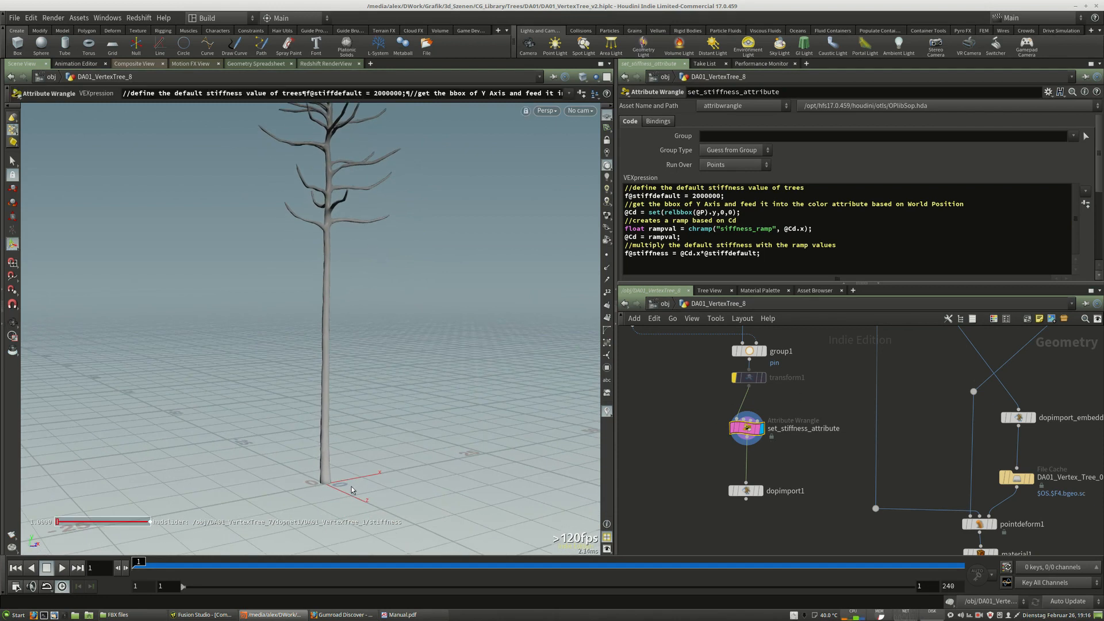
{"action": "middle_click_drag", "start_coordinate": [374, 264], "coordinate": [376, 357], "text": "alt"}
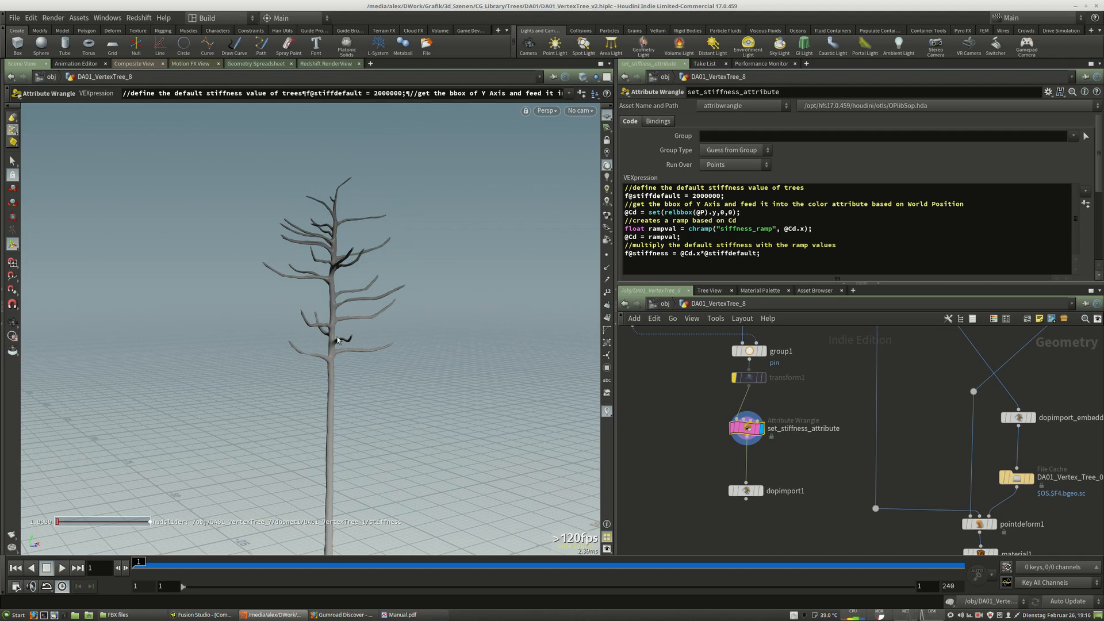
{"action": "middle_click_drag", "start_coordinate": [410, 441], "coordinate": [409, 326], "text": "alt"}
{"action": "key", "text": "Return"}
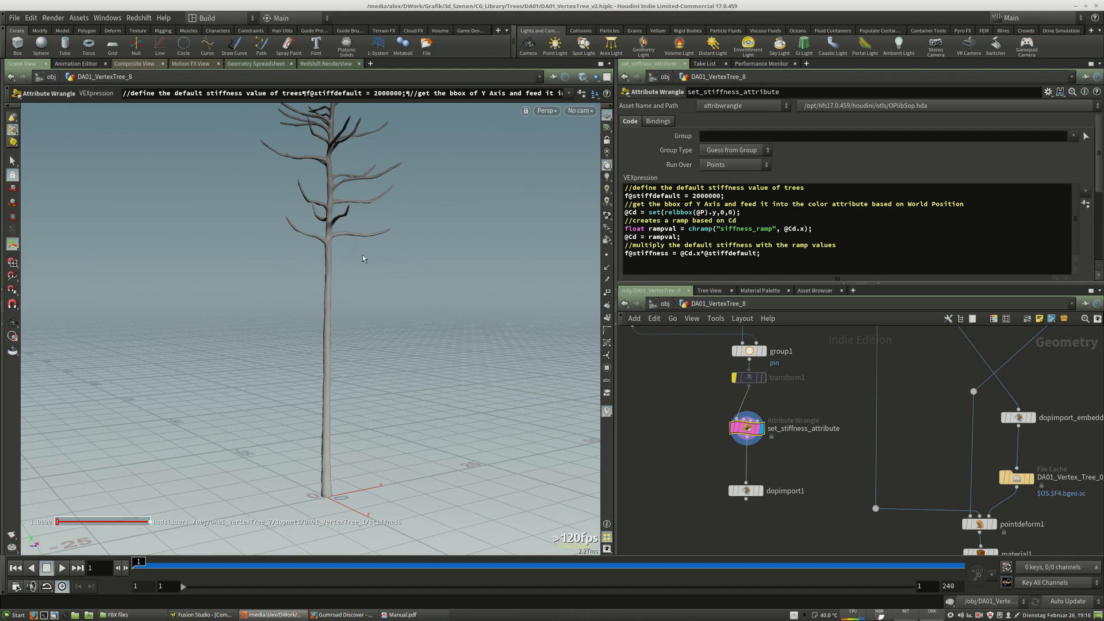
{"action": "left_click_drag", "start_coordinate": [373, 288], "coordinate": [419, 247], "text": "alt"}
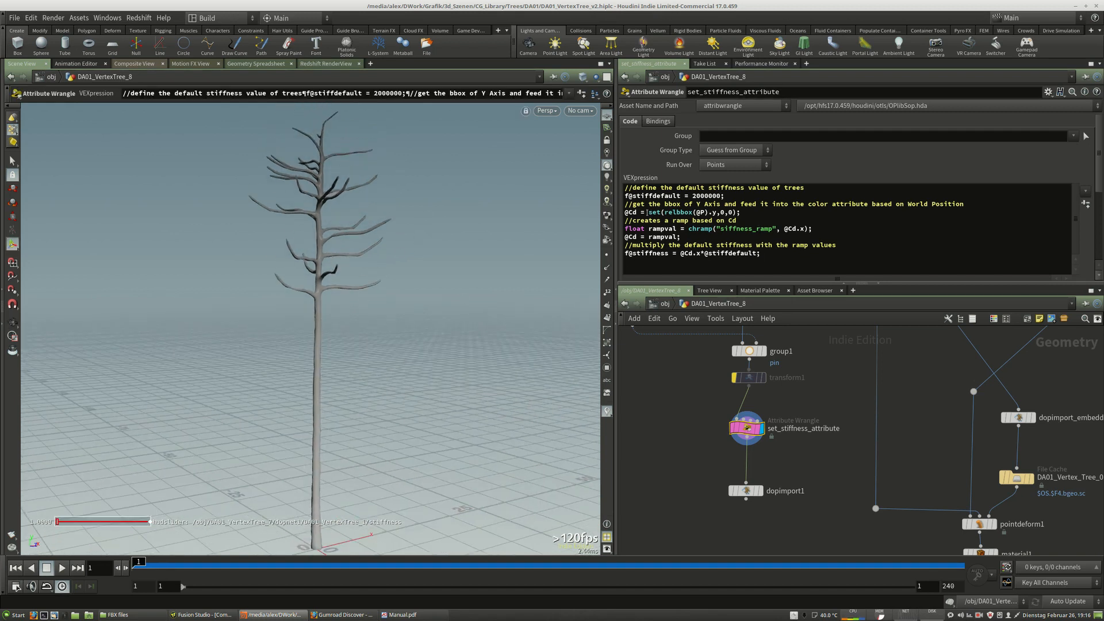
Examine the chramp and stiffness multiplication lines of the code and the Stiffness Ramp points.
{"action": "left_click_drag", "start_coordinate": [647, 212], "coordinate": [708, 213]}
{"action": "left_click", "coordinate": [686, 230]}
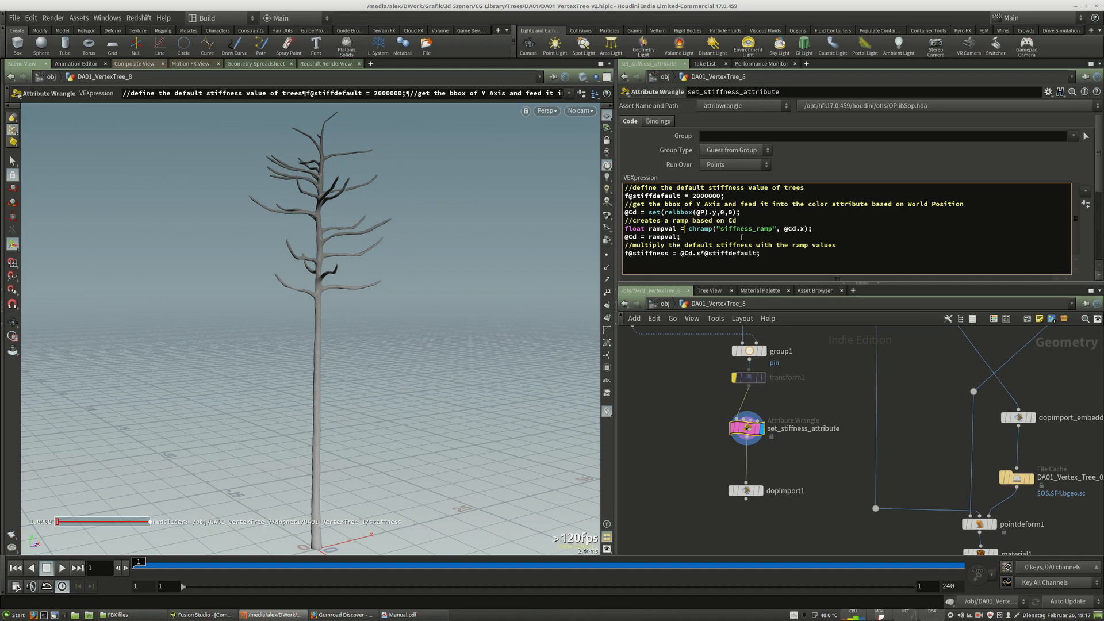
{"action": "scroll", "coordinate": [1100, 190], "scroll_direction": "down", "scroll_amount": 5}
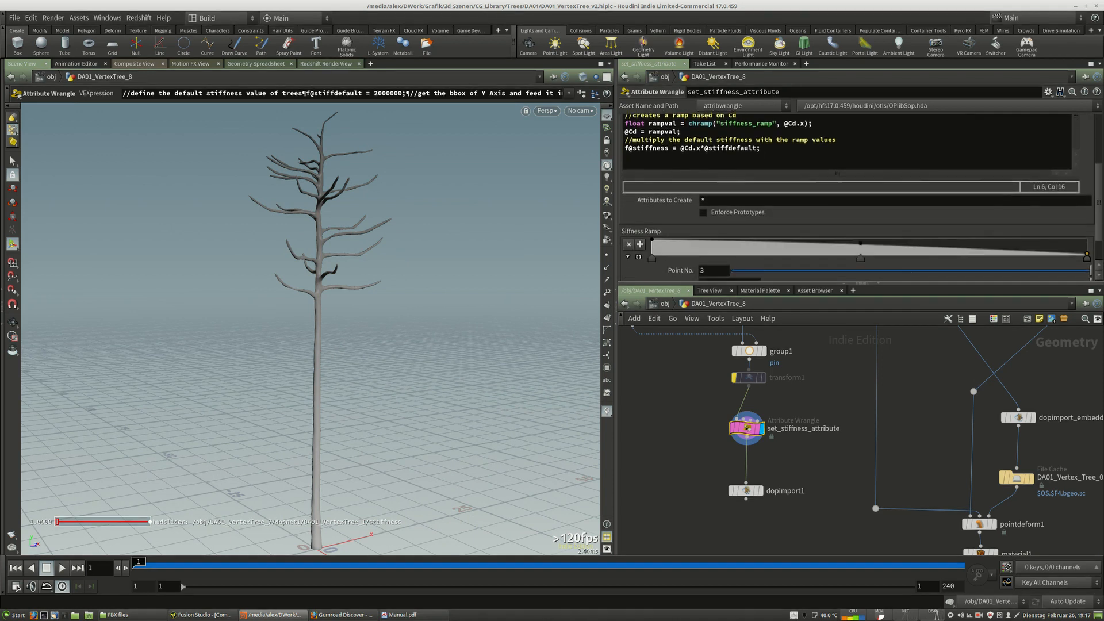
{"action": "scroll", "coordinate": [1100, 190], "scroll_direction": "up", "scroll_amount": 5}
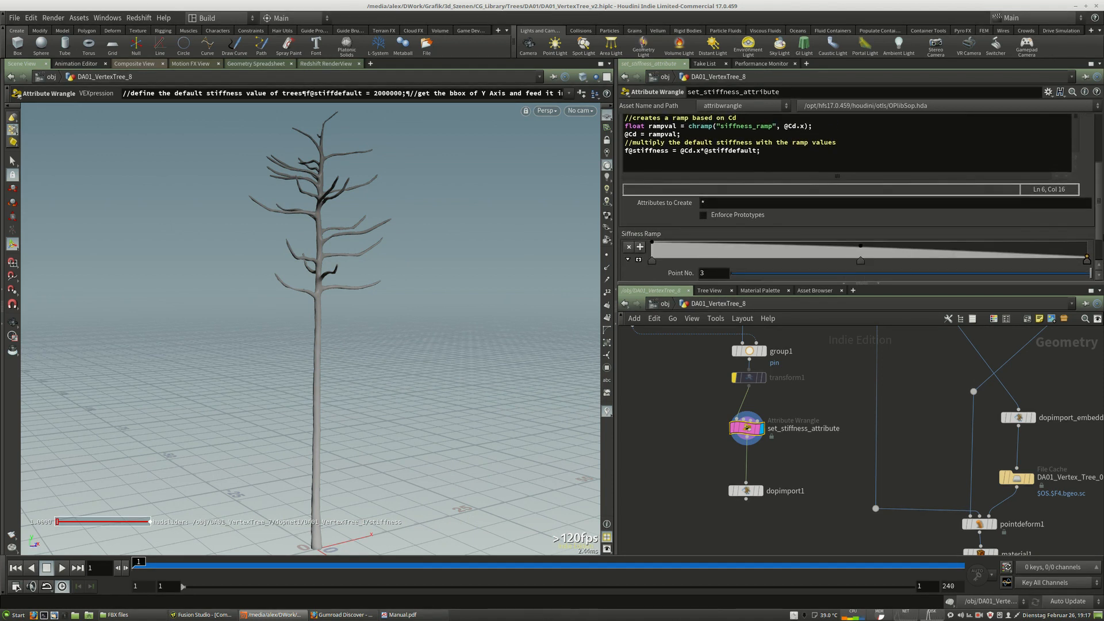
{"action": "scroll", "coordinate": [920, 218], "scroll_direction": "down", "scroll_amount": 5}
{"action": "mouse_move", "coordinate": [861, 222]}
{"action": "left_mouse_down"}
{"action": "mouse_move", "coordinate": [769, 219]}
{"action": "mouse_move", "coordinate": [897, 225]}
{"action": "mouse_move", "coordinate": [784, 224]}
{"action": "mouse_move", "coordinate": [870, 223]}
{"action": "left_mouse_up"}
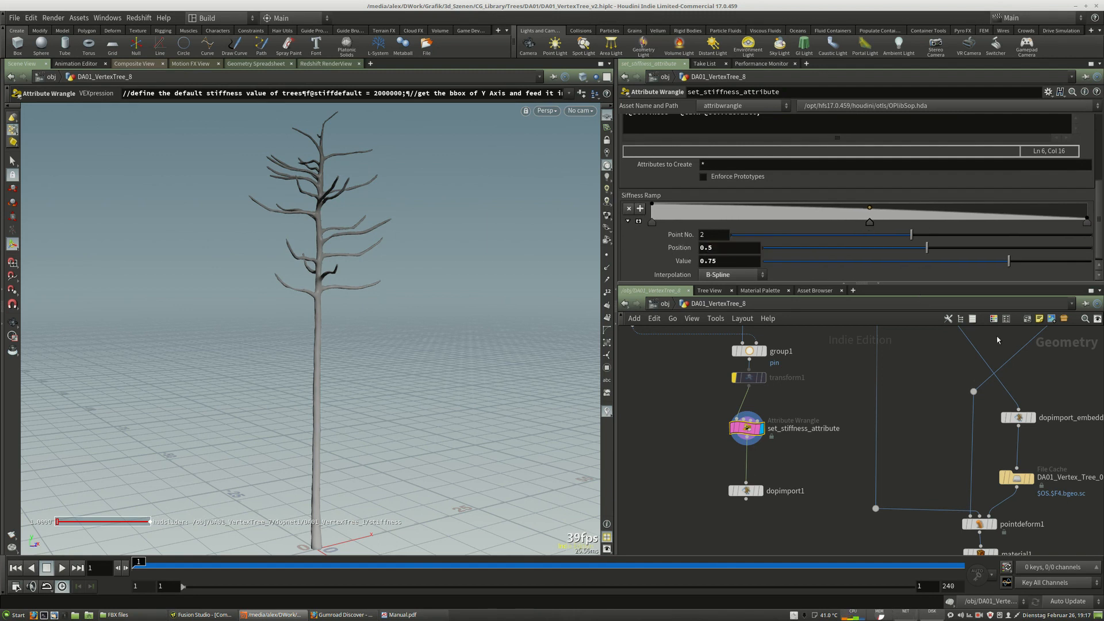
{"action": "scroll", "coordinate": [857, 196], "scroll_direction": "up", "scroll_amount": 5}
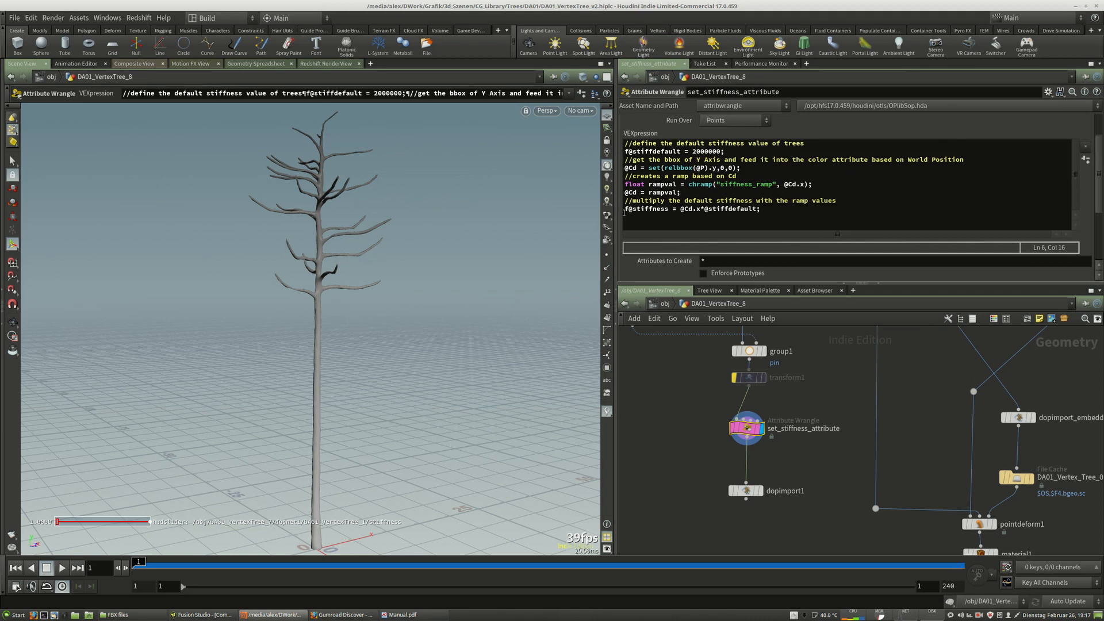
{"action": "left_click_drag", "start_coordinate": [626, 209], "coordinate": [667, 209]}
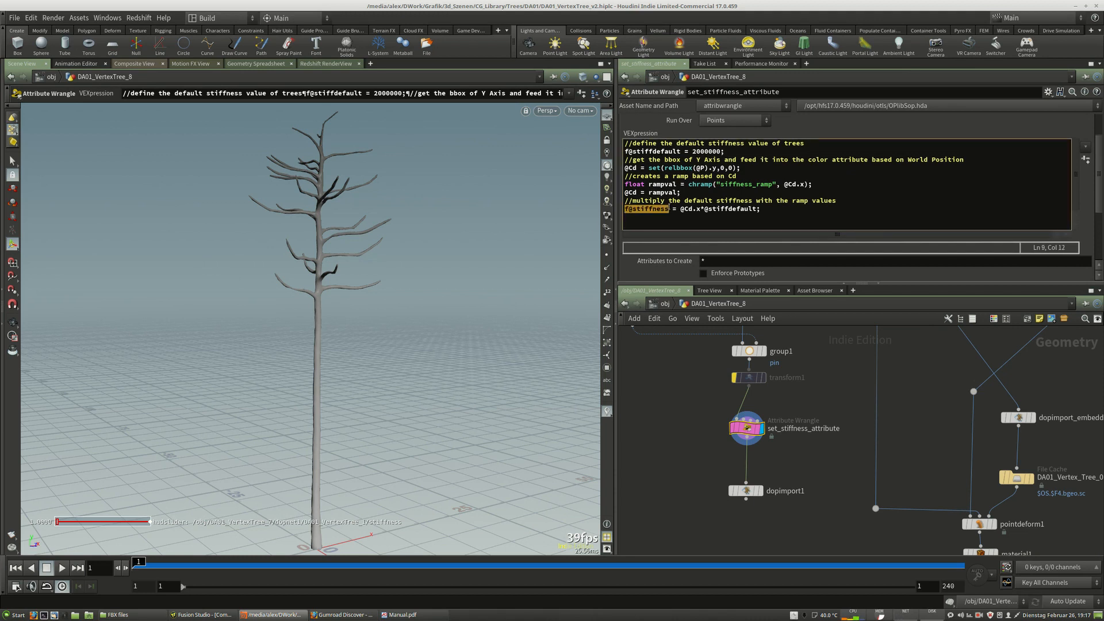
{"action": "left_click", "coordinate": [655, 221]}
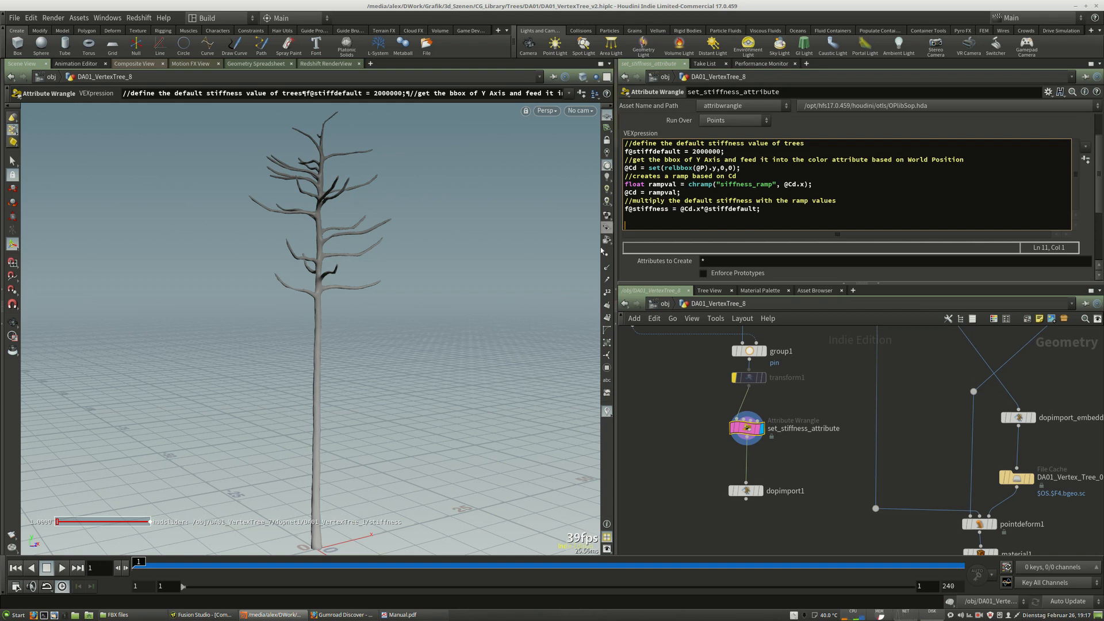
Dive into the dopnet1 network to view its dynamics nodes.
{"action": "scroll", "coordinate": [834, 452], "scroll_direction": "up", "scroll_amount": 4}
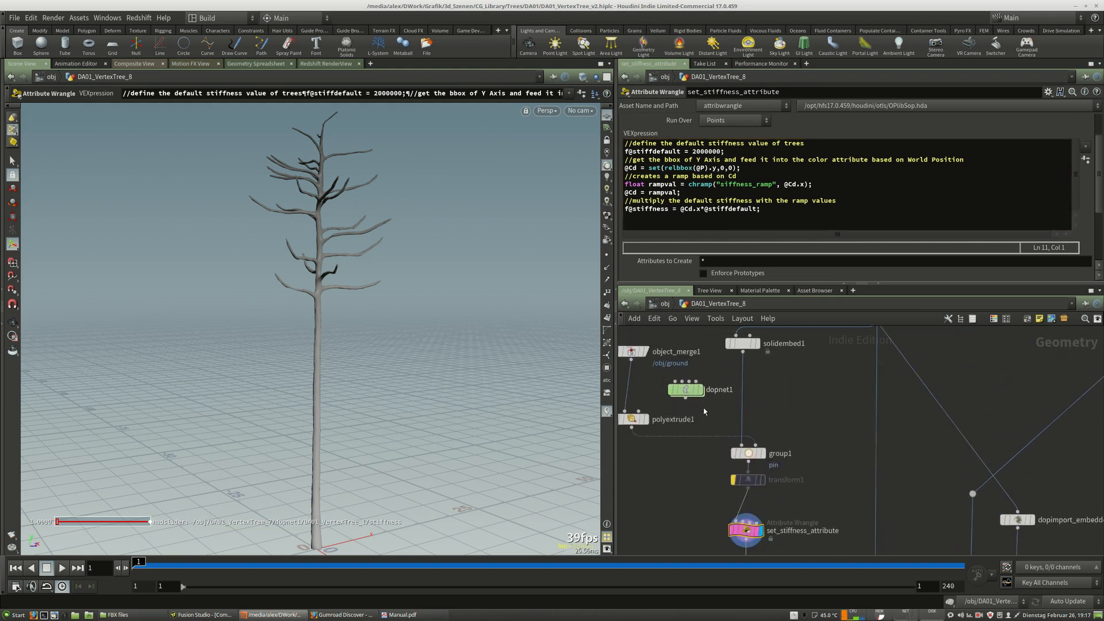
{"action": "double_click", "coordinate": [703, 407]}
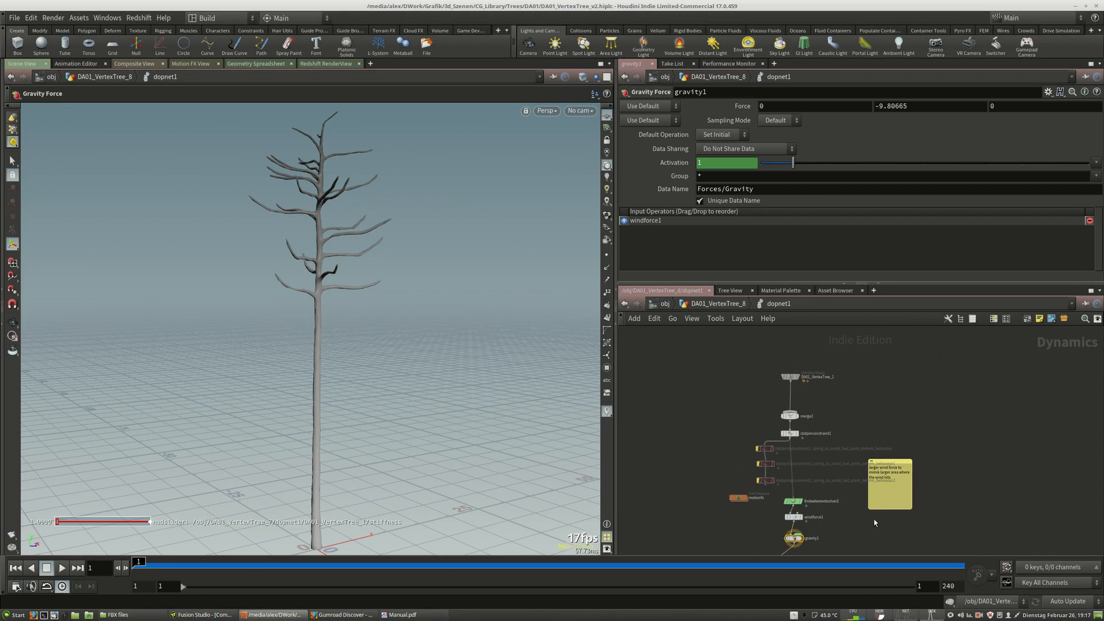
{"action": "scroll", "coordinate": [840, 535], "scroll_direction": "up", "scroll_amount": 2}
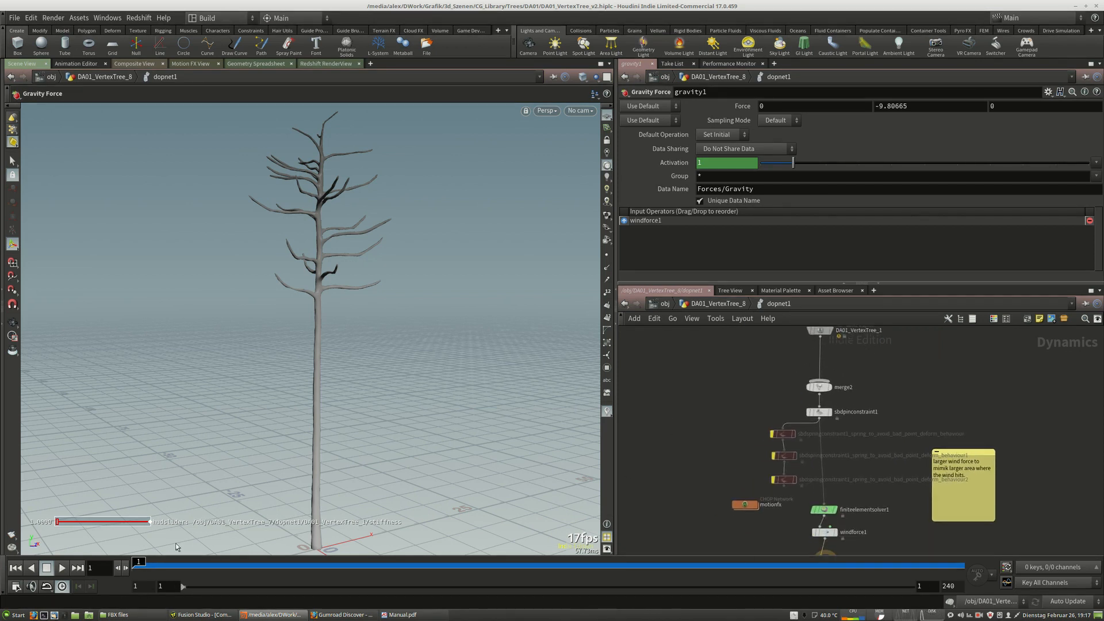
Open the global animation options, close them, and set the playback end frame to 240.
{"action": "left_click", "coordinate": [16, 586]}
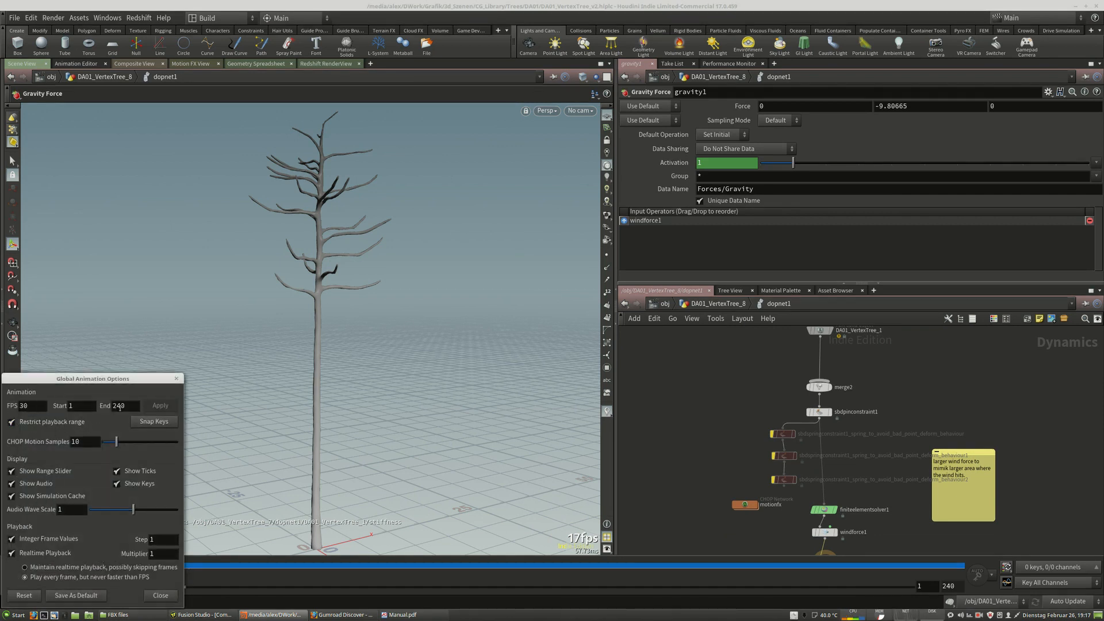
{"action": "left_click", "coordinate": [176, 378]}
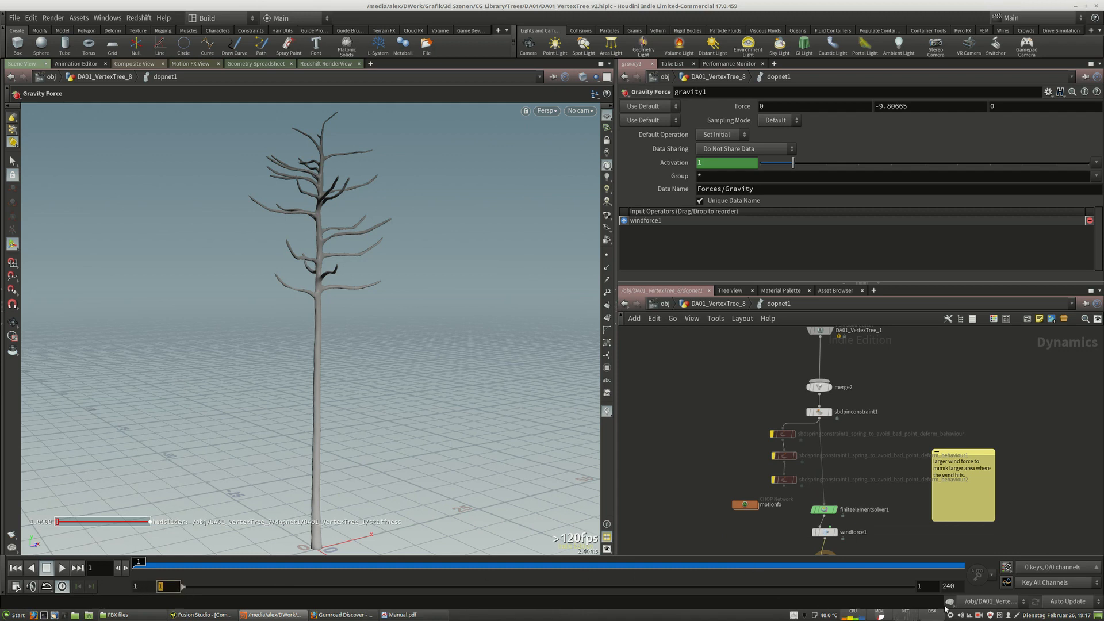
{"action": "left_click", "coordinate": [937, 590]}
{"action": "type", "text": "240"}
{"action": "key", "text": "Return"}
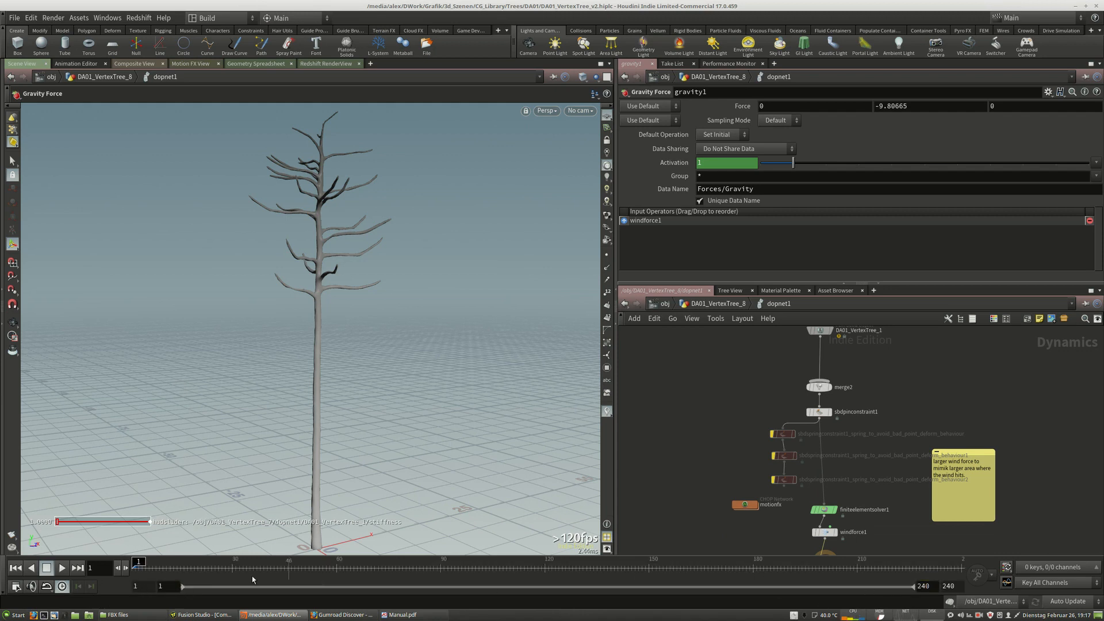
Select the three SBD spring constraint nodes to review their shared spring parameters.
{"action": "mouse_move", "coordinate": [752, 444]}
{"action": "middle_mouse_down"}
{"action": "mouse_move", "coordinate": [710, 481]}
{"action": "mouse_move", "coordinate": [756, 455]}
{"action": "middle_mouse_up"}
{"action": "left_click_drag", "start_coordinate": [745, 440], "coordinate": [800, 503]}
{"action": "left_click_drag", "start_coordinate": [792, 493], "coordinate": [678, 490]}
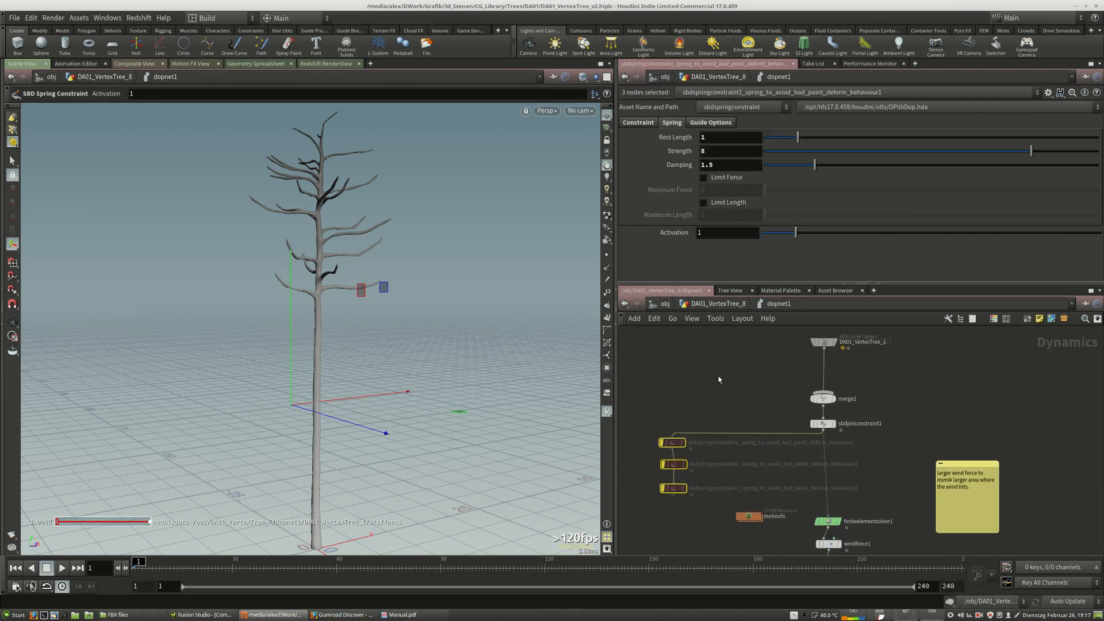
Select the FEM Solid Object node to inspect its deformation initial state settings.
{"action": "left_click", "coordinate": [720, 379]}
{"action": "middle_click_drag", "start_coordinate": [844, 396], "coordinate": [843, 431]}
{"action": "left_click", "coordinate": [806, 381]}
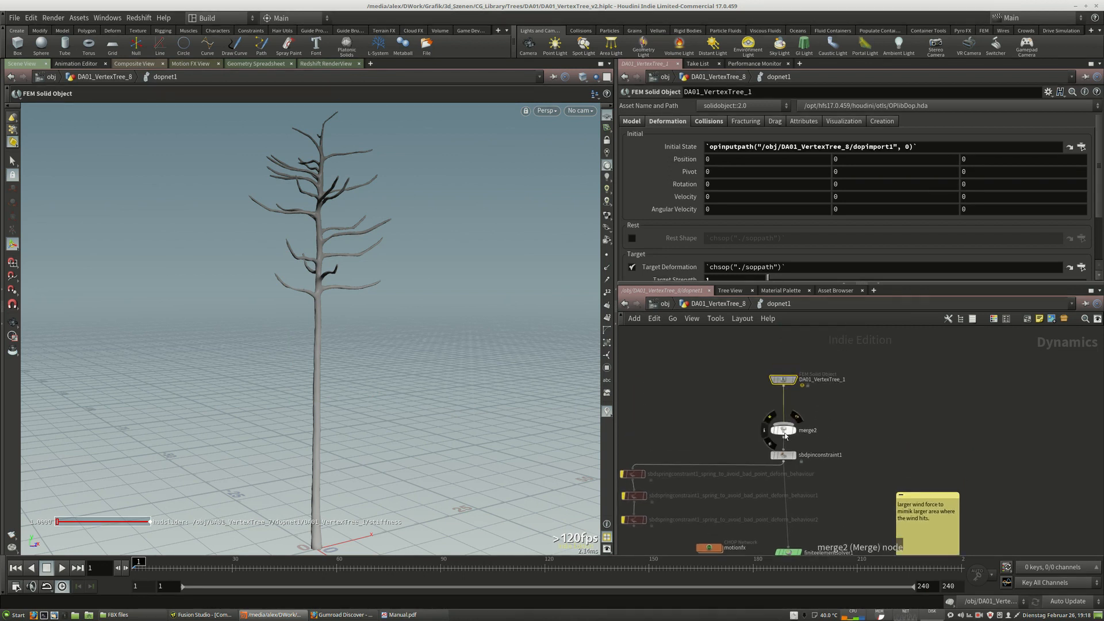
{"action": "left_click_drag", "start_coordinate": [786, 388], "coordinate": [790, 388]}
{"action": "left_click_drag", "start_coordinate": [784, 455], "coordinate": [787, 456]}
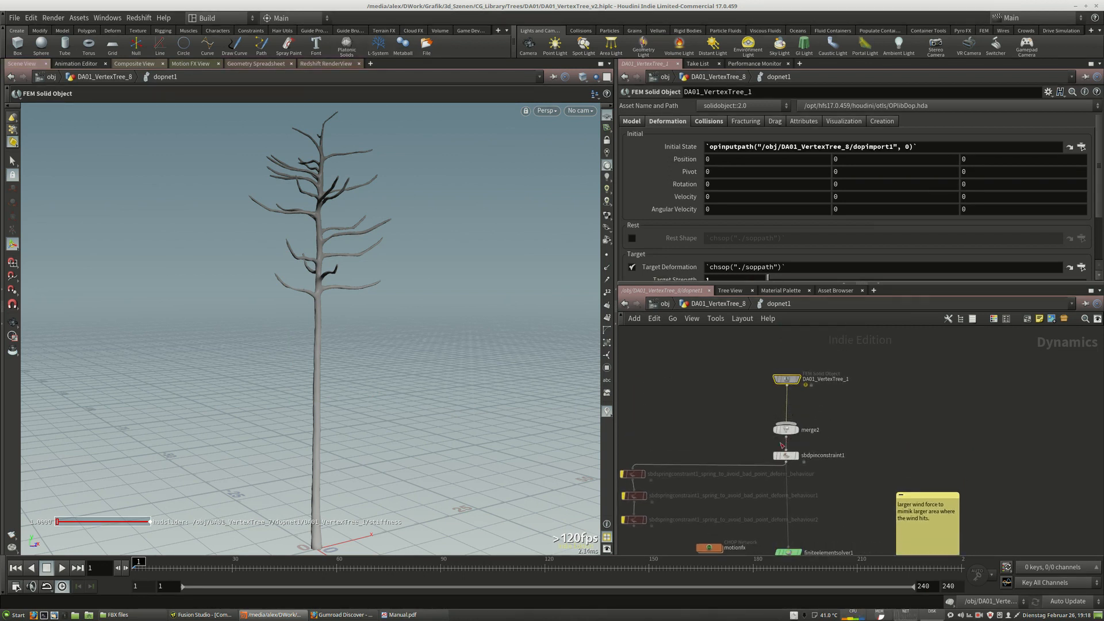
Select the windforce1 node to review its wind velocity and scale force.
{"action": "middle_click_drag", "start_coordinate": [819, 450], "coordinate": [828, 371]}
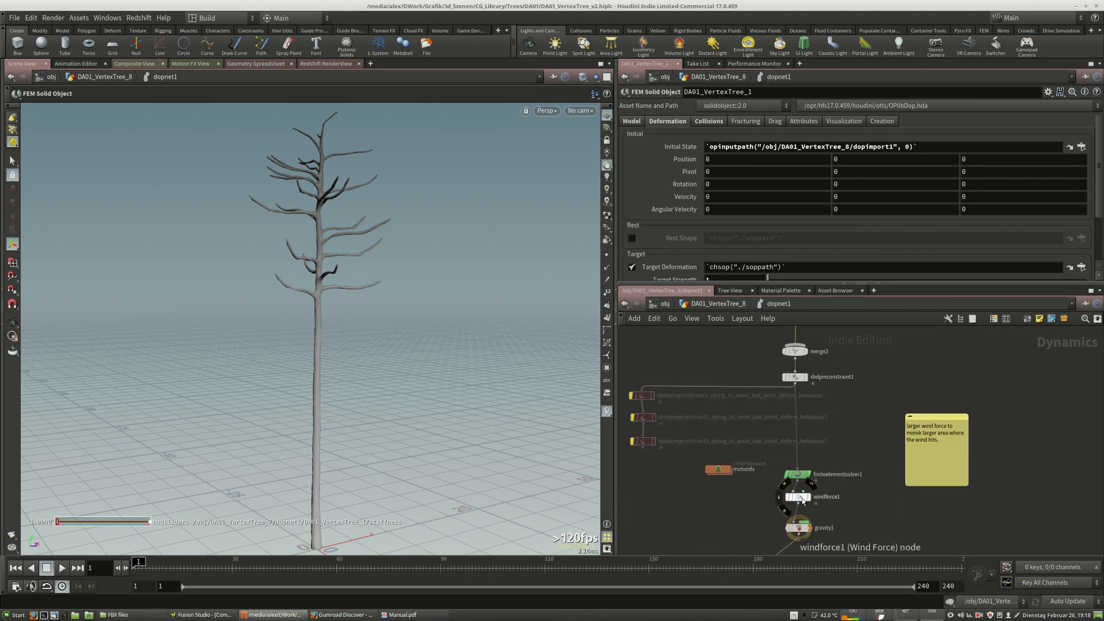
{"action": "scroll", "coordinate": [802, 498], "scroll_direction": "up", "scroll_amount": 3}
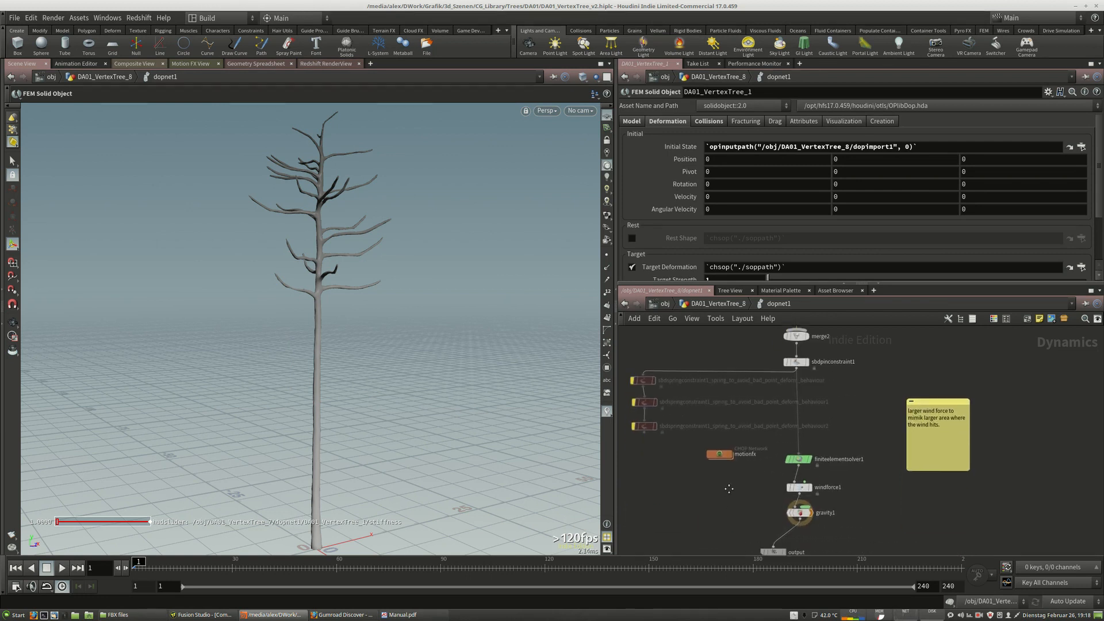
{"action": "left_click", "coordinate": [797, 473]}
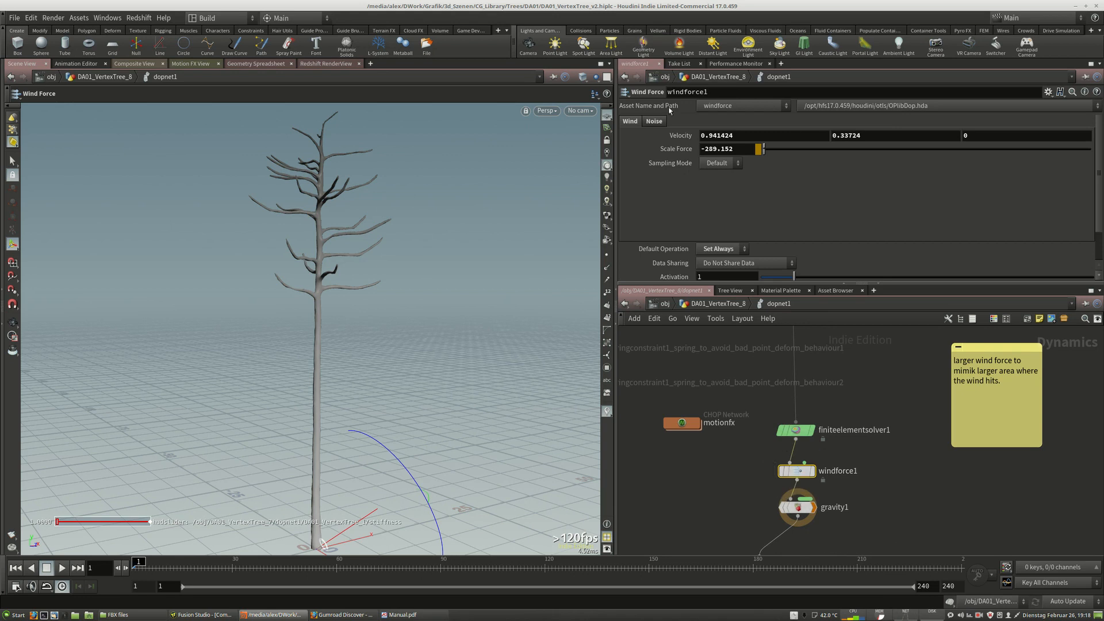
Open the motionfx CHOP network inside the DOP network and rearrange its clip, noise and math nodes.
{"action": "left_click_drag", "start_coordinate": [680, 430], "coordinate": [698, 456]}
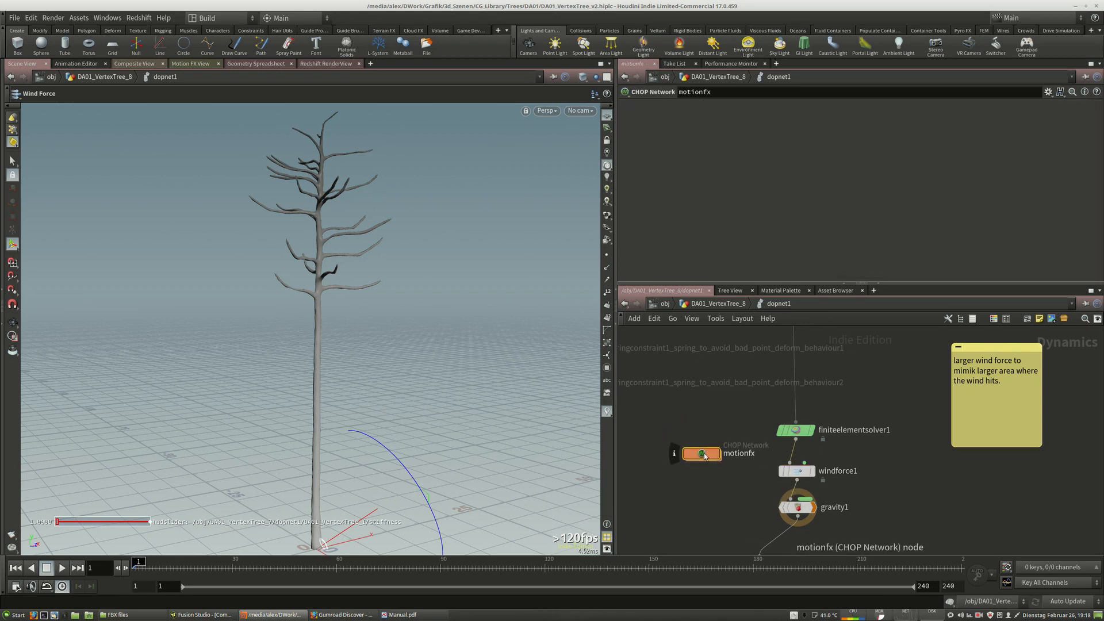
{"action": "double_click", "coordinate": [699, 455]}
{"action": "left_click_drag", "start_coordinate": [816, 380], "coordinate": [746, 405]}
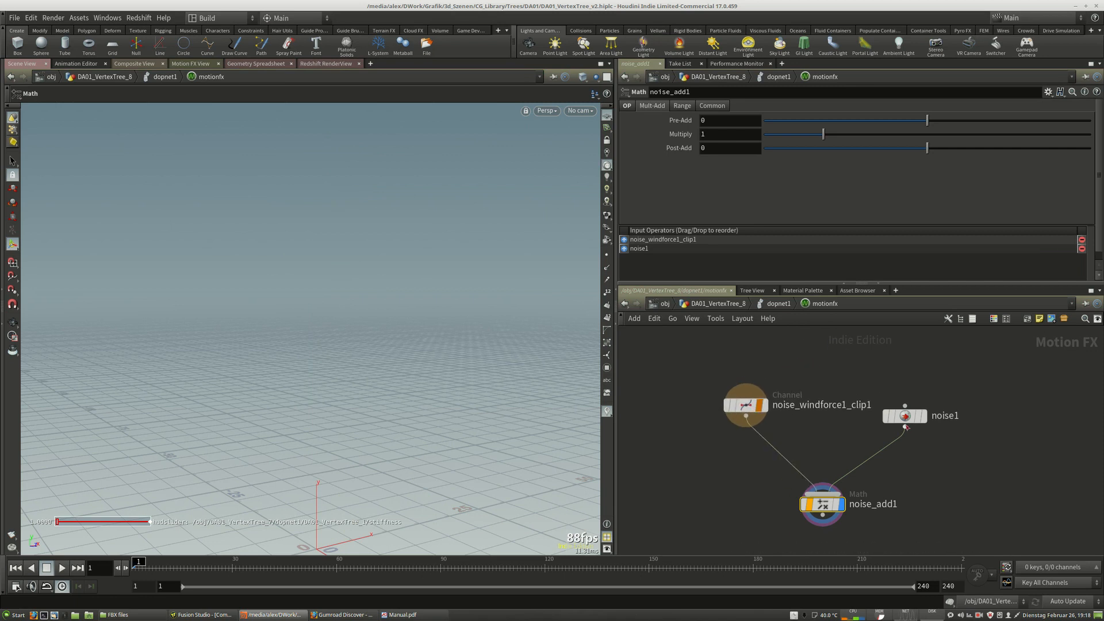
{"action": "left_click_drag", "start_coordinate": [905, 415], "coordinate": [937, 414]}
{"action": "left_click_drag", "start_coordinate": [823, 510], "coordinate": [757, 496]}
{"action": "left_click_drag", "start_coordinate": [749, 405], "coordinate": [759, 401]}
{"action": "left_click_drag", "start_coordinate": [944, 419], "coordinate": [925, 441]}
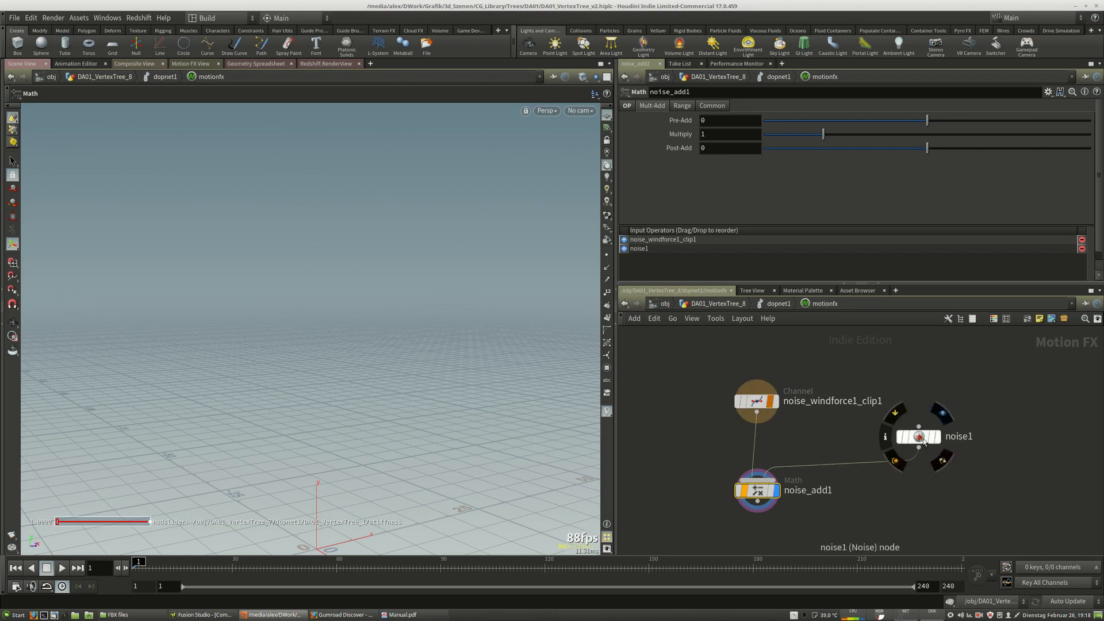
Examine the noise1 node's Transform, Constraints and Noise parameters alongside its curve in the Motion FX view.
{"action": "left_click", "coordinate": [667, 107]}
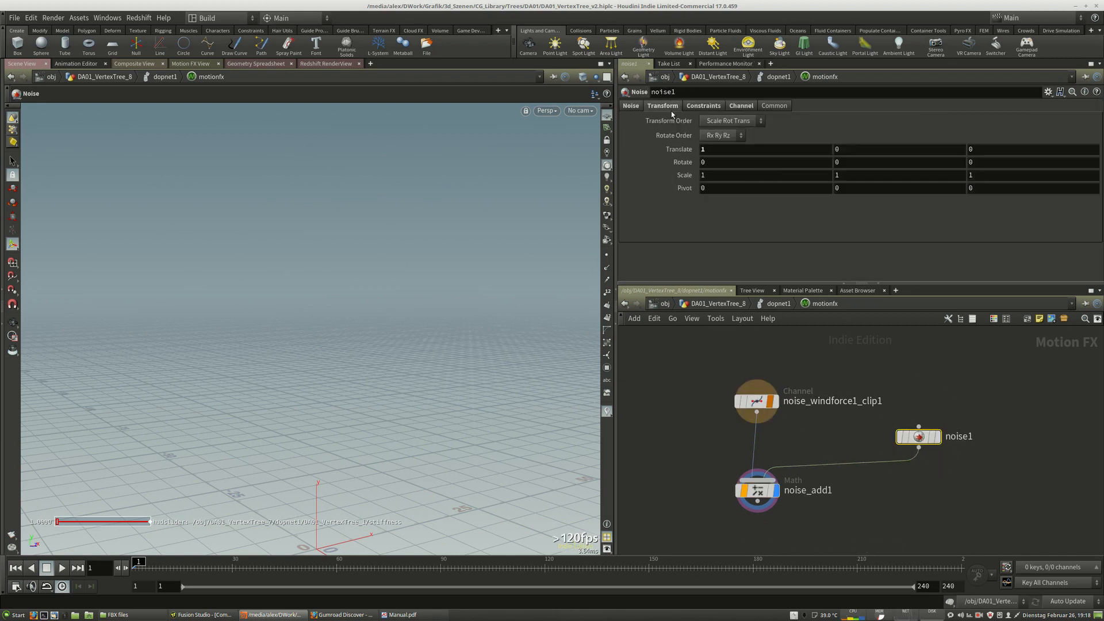
{"action": "left_click", "coordinate": [190, 63]}
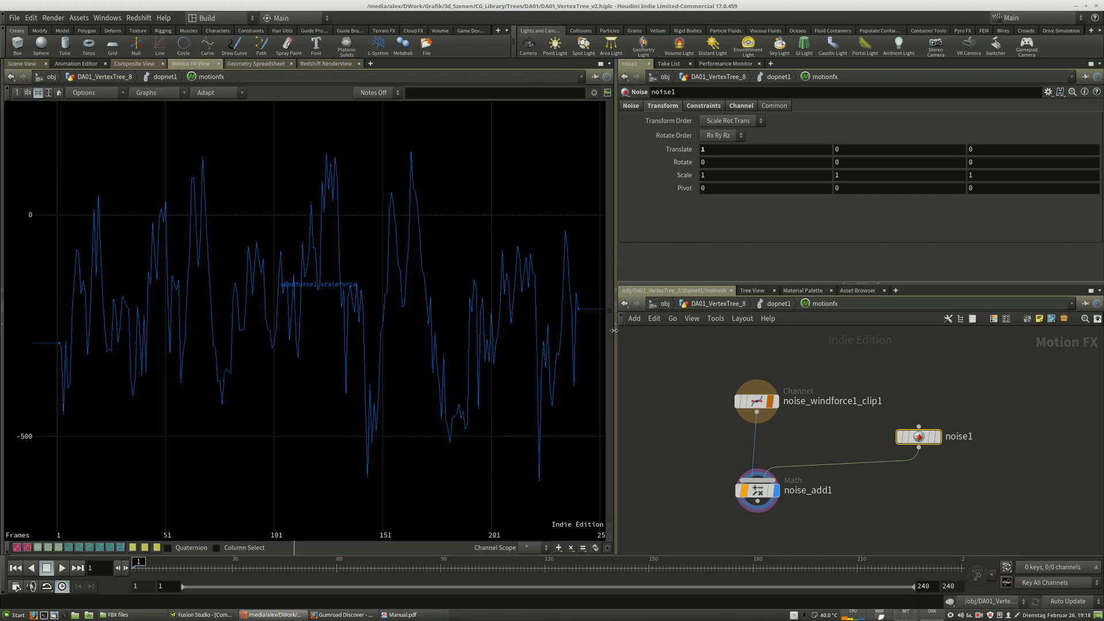
{"action": "left_click_drag", "start_coordinate": [760, 492], "coordinate": [763, 485]}
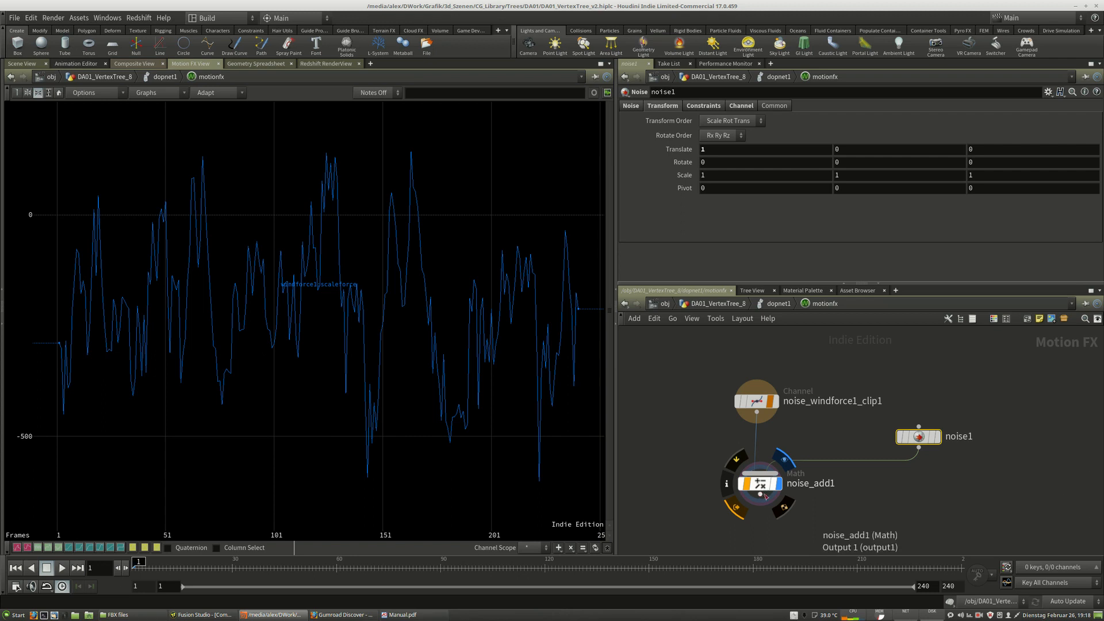
{"action": "left_click_drag", "start_coordinate": [921, 438], "coordinate": [892, 445]}
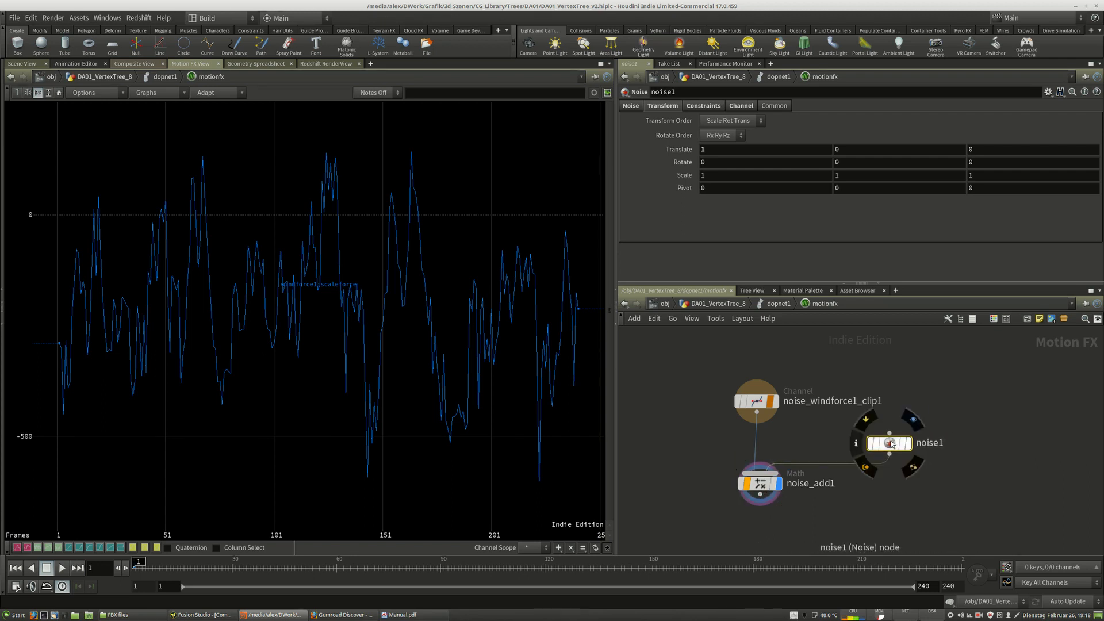
{"action": "left_click", "coordinate": [704, 106]}
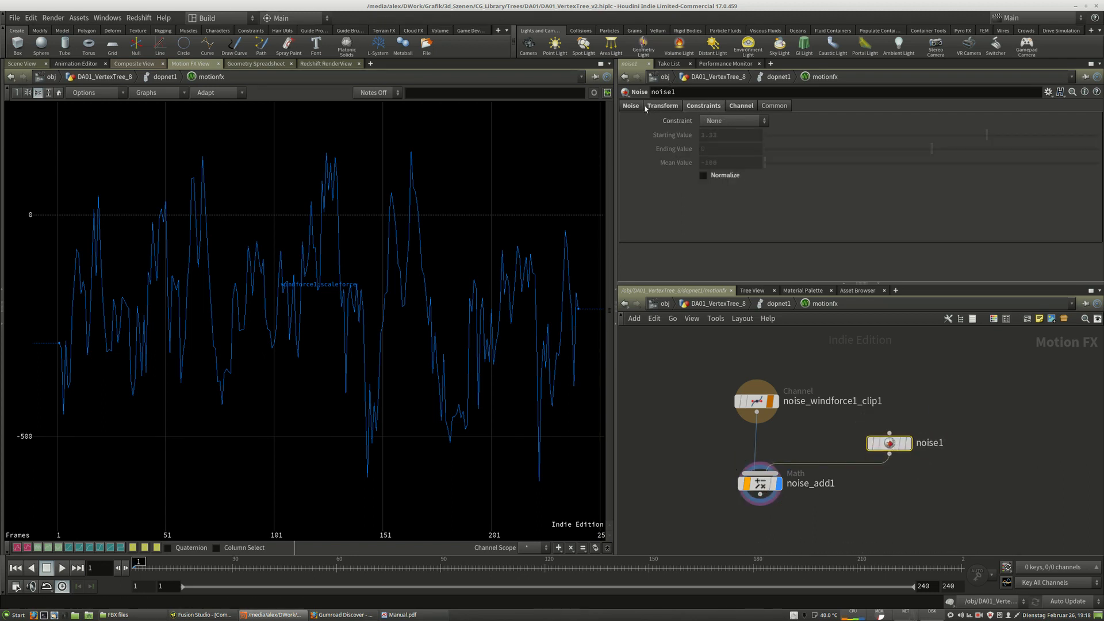
{"action": "left_click", "coordinate": [631, 106]}
{"action": "left_click_drag", "start_coordinate": [794, 150], "coordinate": [795, 150]}
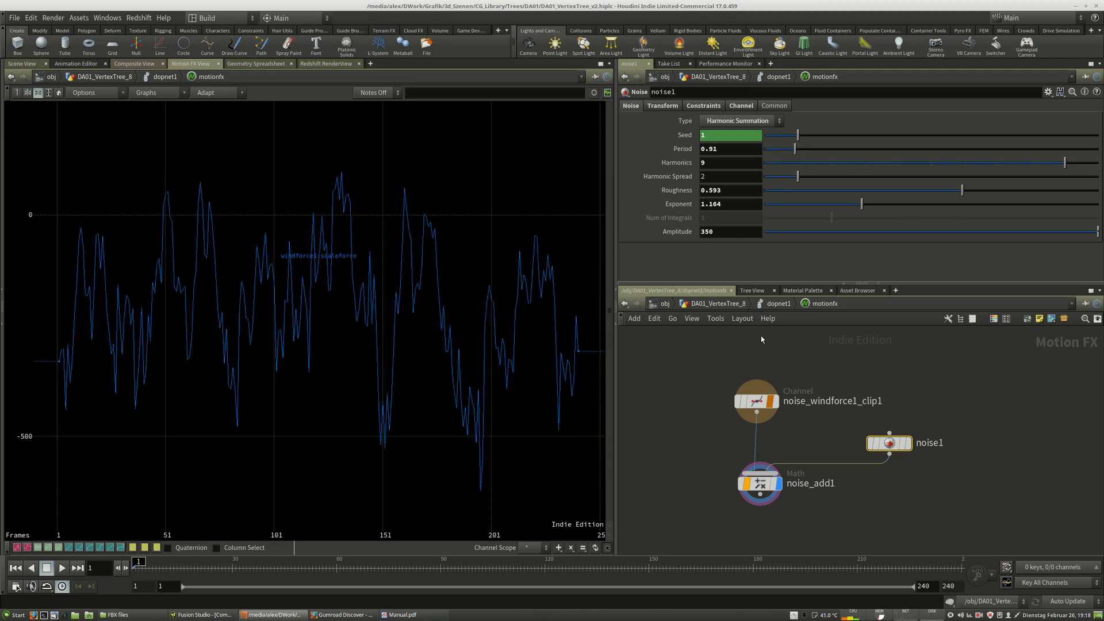
Return to the DOP network and review windforce1's Default Operation option, leaving it on Set Always.
{"action": "left_click", "coordinate": [774, 304]}
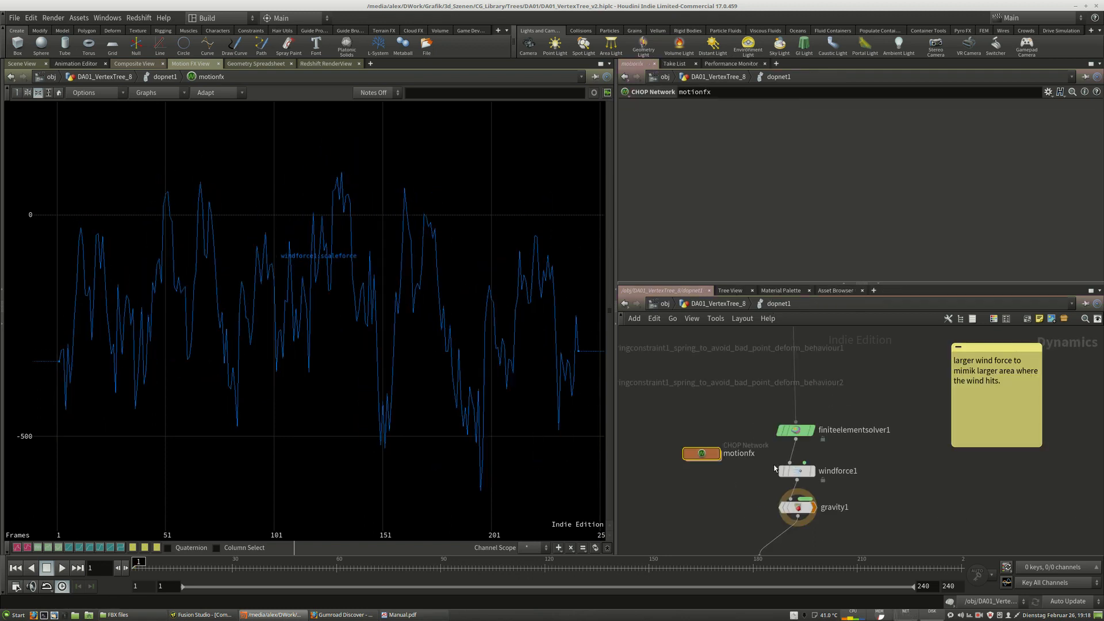
{"action": "left_click", "coordinate": [797, 472]}
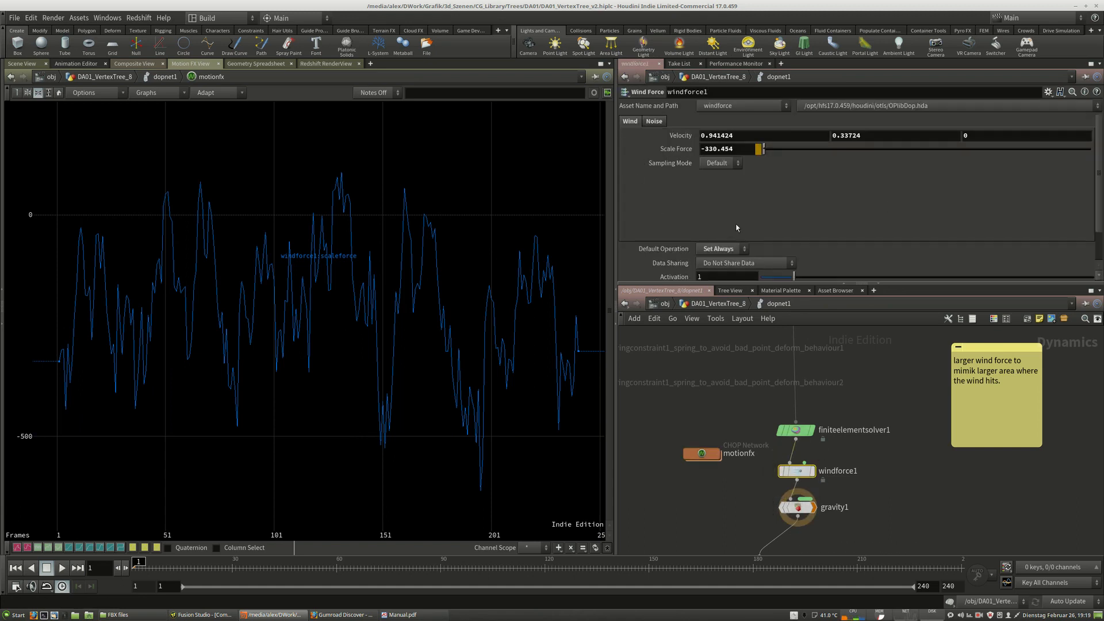
{"action": "scroll", "coordinate": [737, 228], "scroll_direction": "down", "scroll_amount": 2}
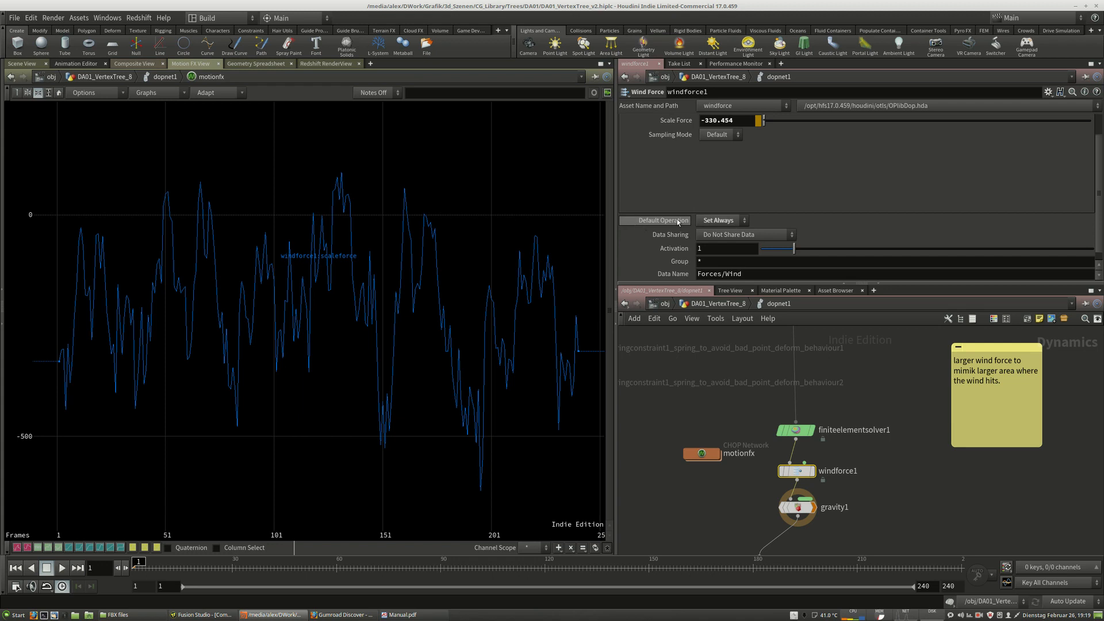
{"action": "left_click", "coordinate": [716, 222]}
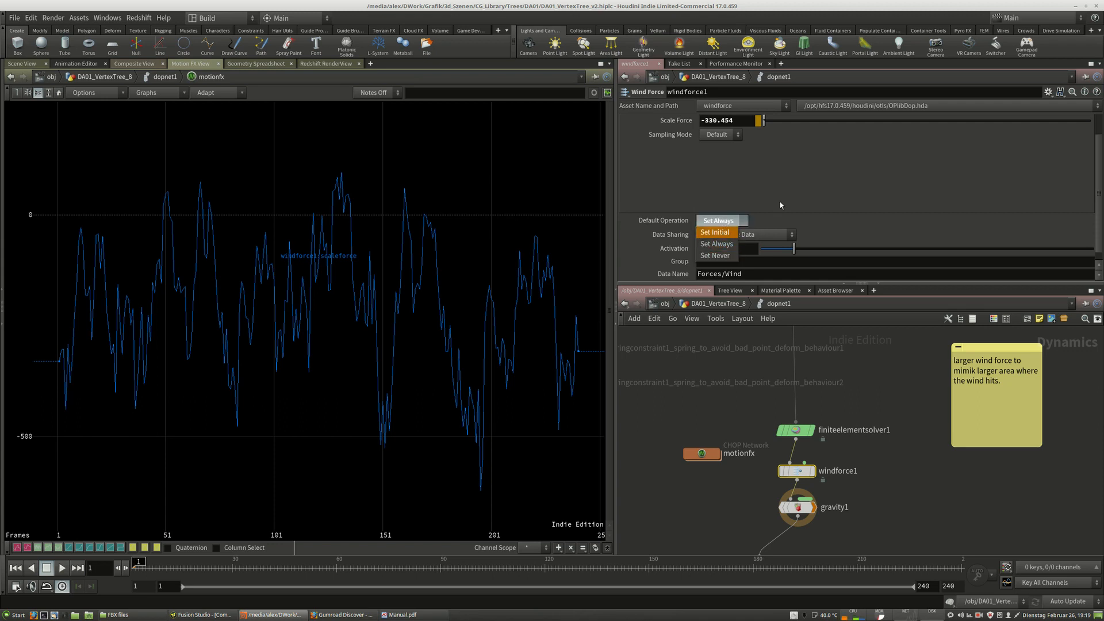
{"action": "left_click", "coordinate": [816, 176]}
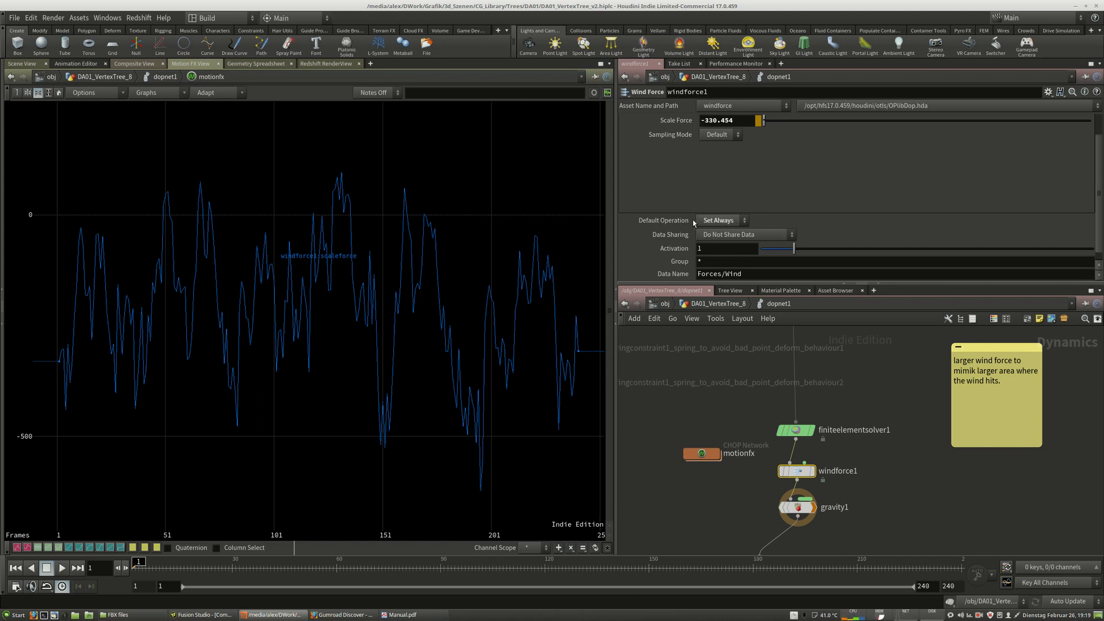
{"action": "left_click", "coordinate": [726, 222]}
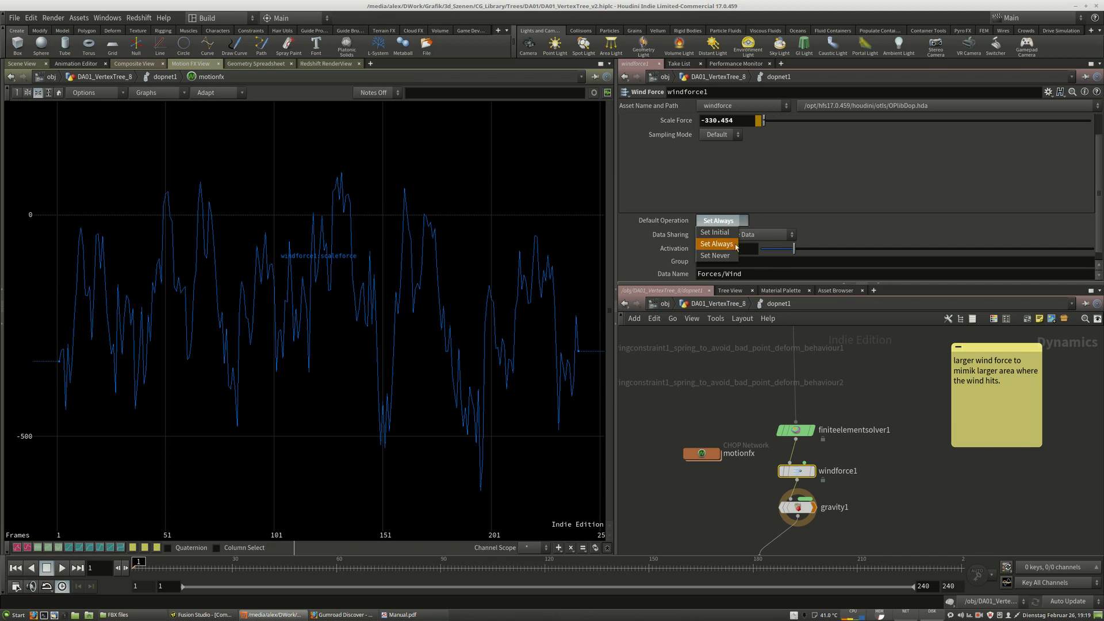
{"action": "left_click", "coordinate": [735, 244]}
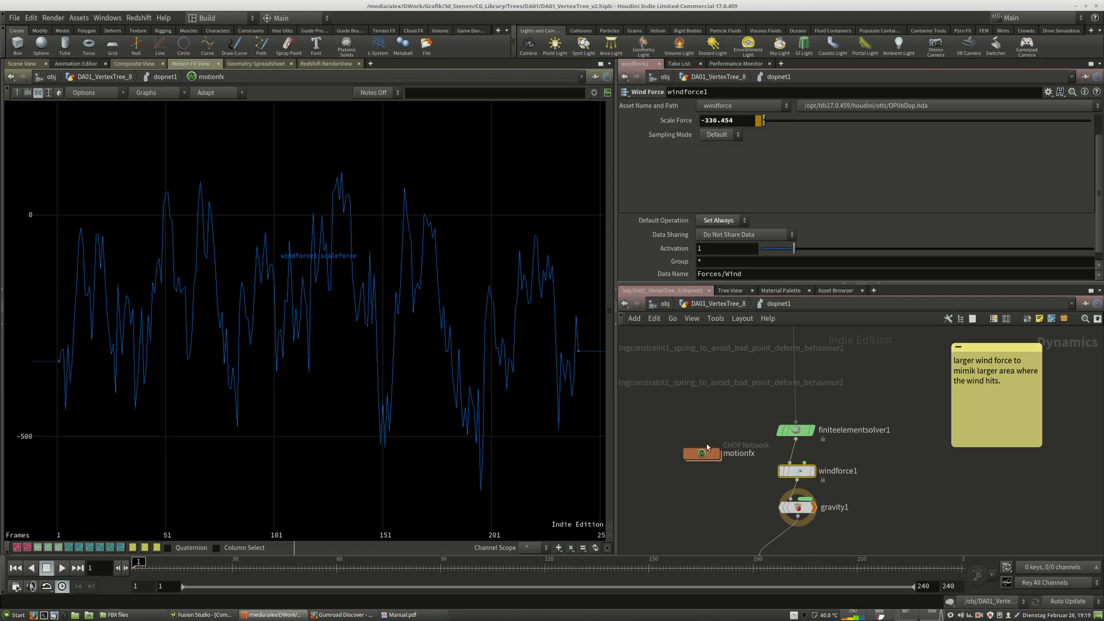
Rearrange the motionfx and output nodes in the DOP network and pan the graph.
{"action": "left_click_drag", "start_coordinate": [696, 458], "coordinate": [710, 476]}
{"action": "middle_click_drag", "start_coordinate": [891, 486], "coordinate": [892, 424]}
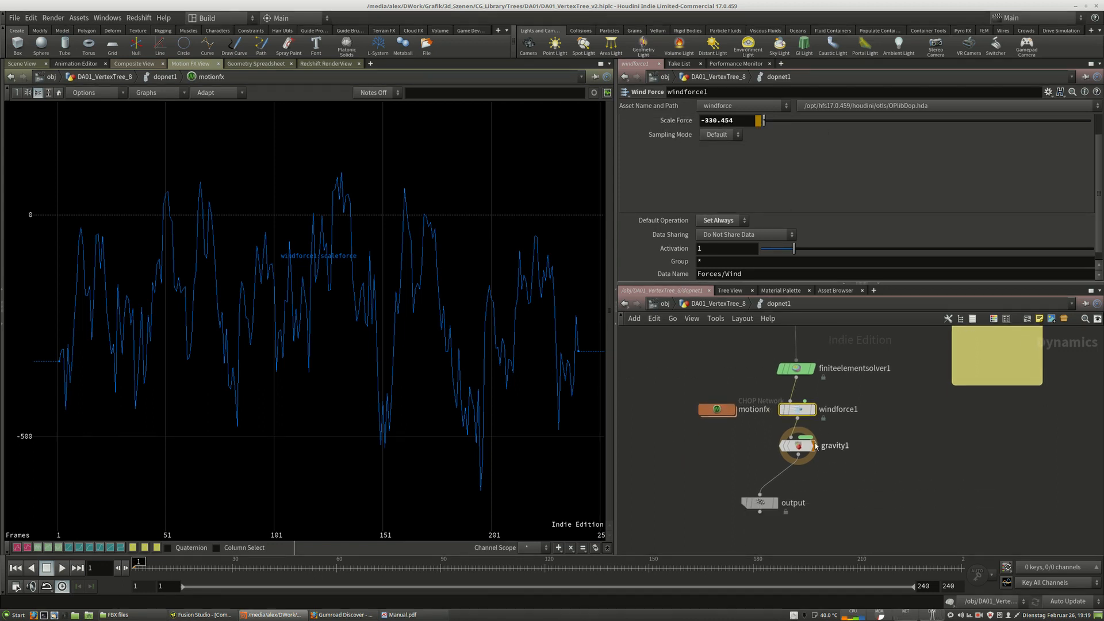
{"action": "left_click_drag", "start_coordinate": [756, 506], "coordinate": [786, 519]}
{"action": "middle_click_drag", "start_coordinate": [900, 386], "coordinate": [880, 545]}
{"action": "middle_click_drag", "start_coordinate": [854, 360], "coordinate": [955, 388]}
Select the SBD pin constraint node and review its constrained object and pin points group.
{"action": "middle_click_drag", "start_coordinate": [905, 416], "coordinate": [852, 437]}
{"action": "left_click", "coordinate": [819, 436]}
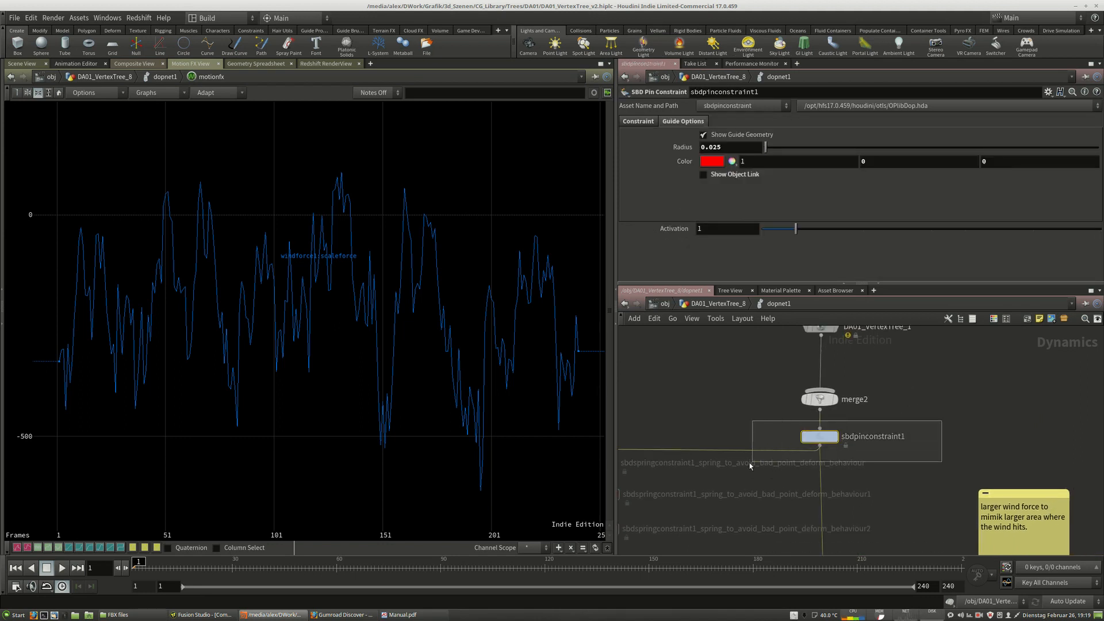
{"action": "left_click", "coordinate": [639, 122]}
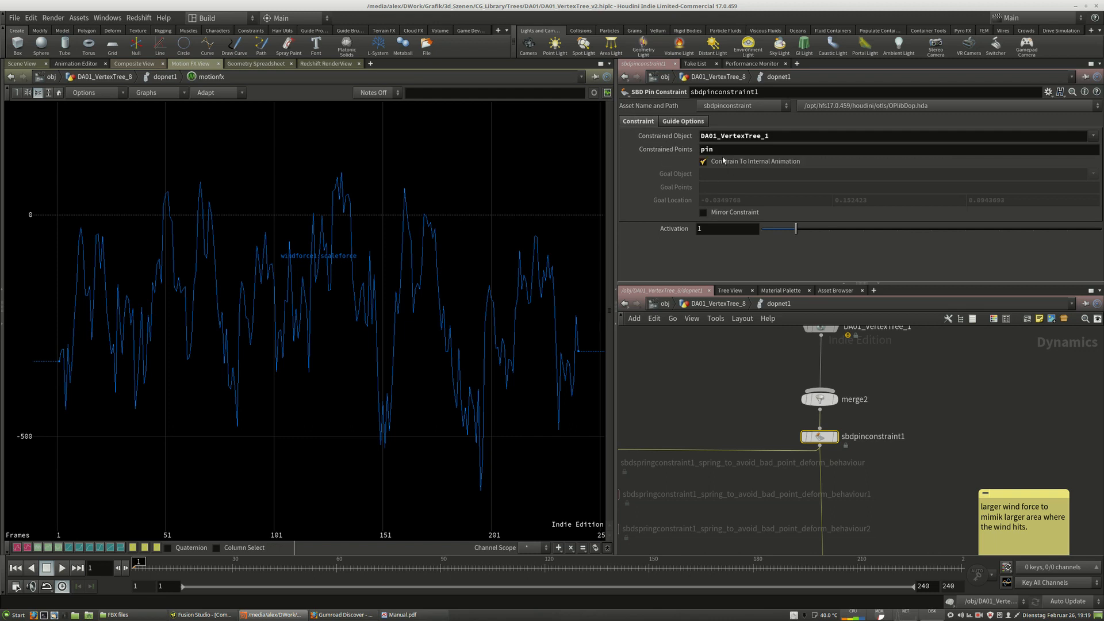
{"action": "double_click", "coordinate": [704, 150]}
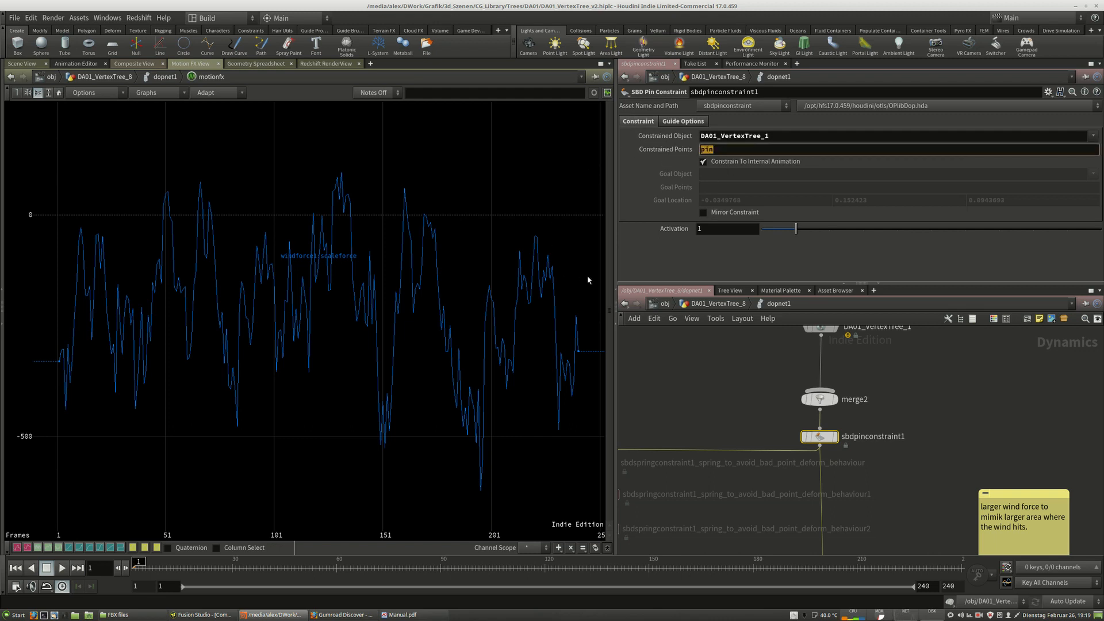
{"action": "left_click", "coordinate": [1096, 152]}
{"action": "left_click", "coordinate": [1093, 136]}
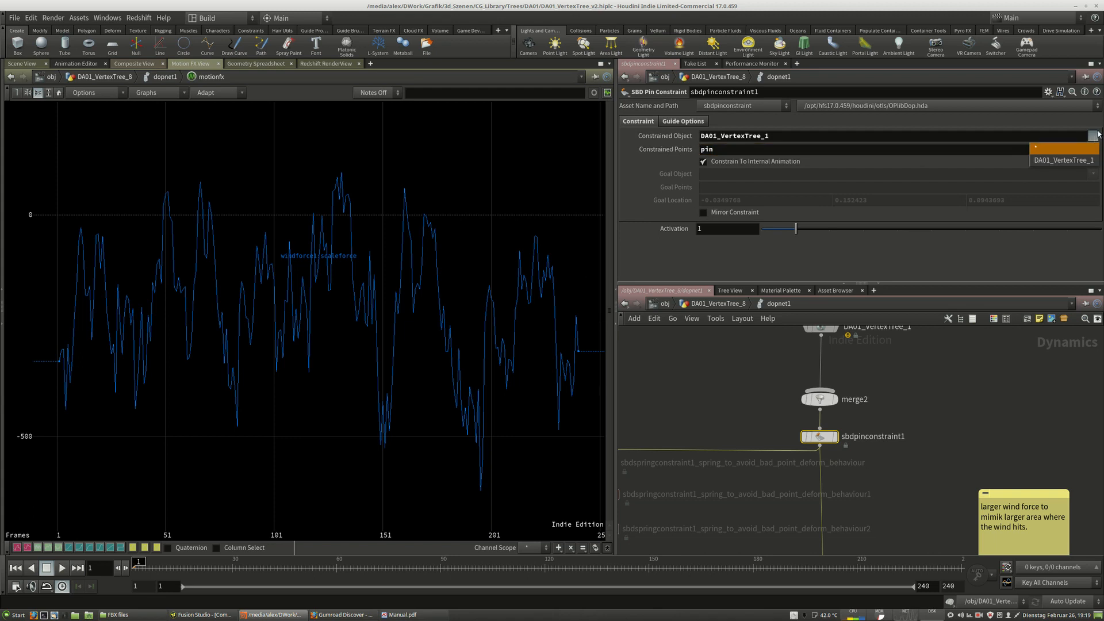
{"action": "left_click", "coordinate": [1098, 134]}
{"action": "left_click", "coordinate": [1095, 137]}
{"action": "left_click", "coordinate": [1095, 136]}
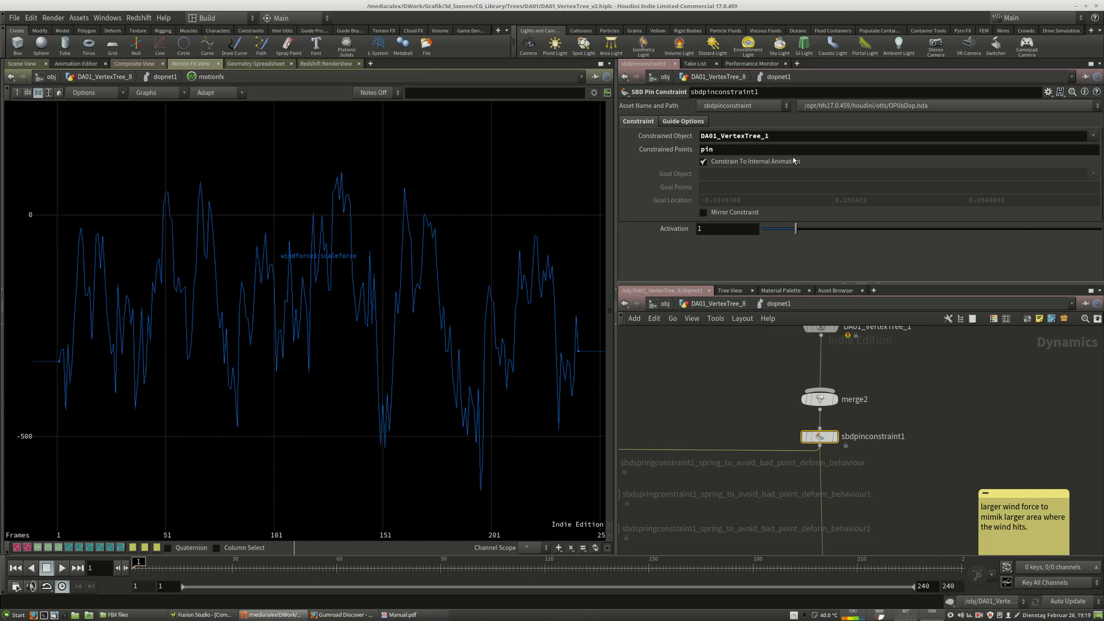
{"action": "left_click_drag", "start_coordinate": [726, 150], "coordinate": [612, 186]}
Check the group1 node defining the pin group in the geometry network, then revisit the pin constraint.
{"action": "left_click", "coordinate": [719, 303]}
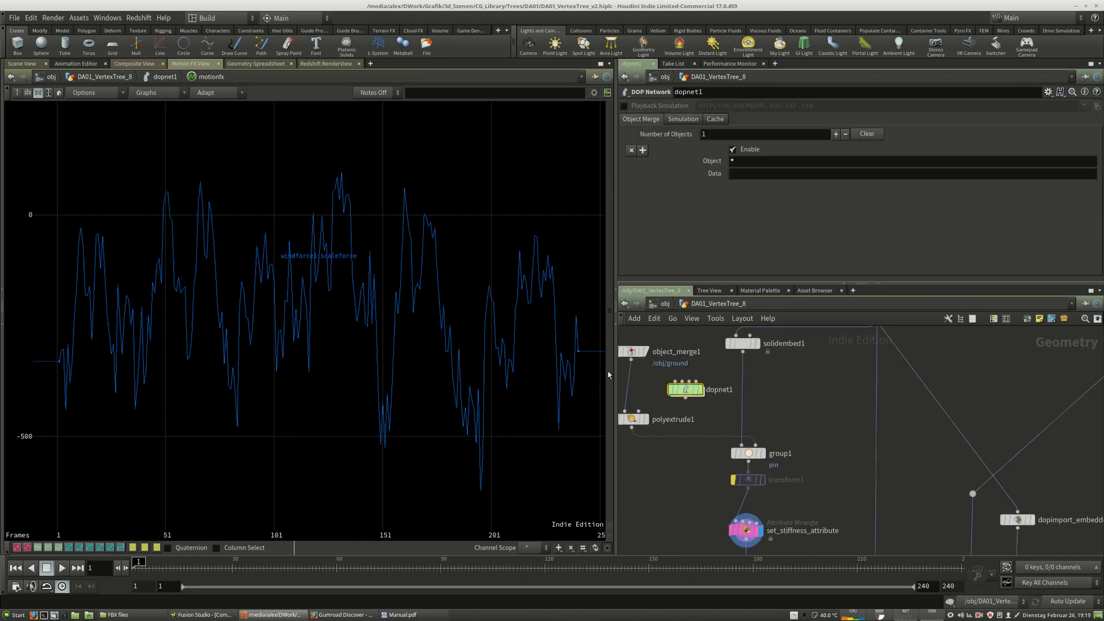
{"action": "left_click", "coordinate": [748, 453]}
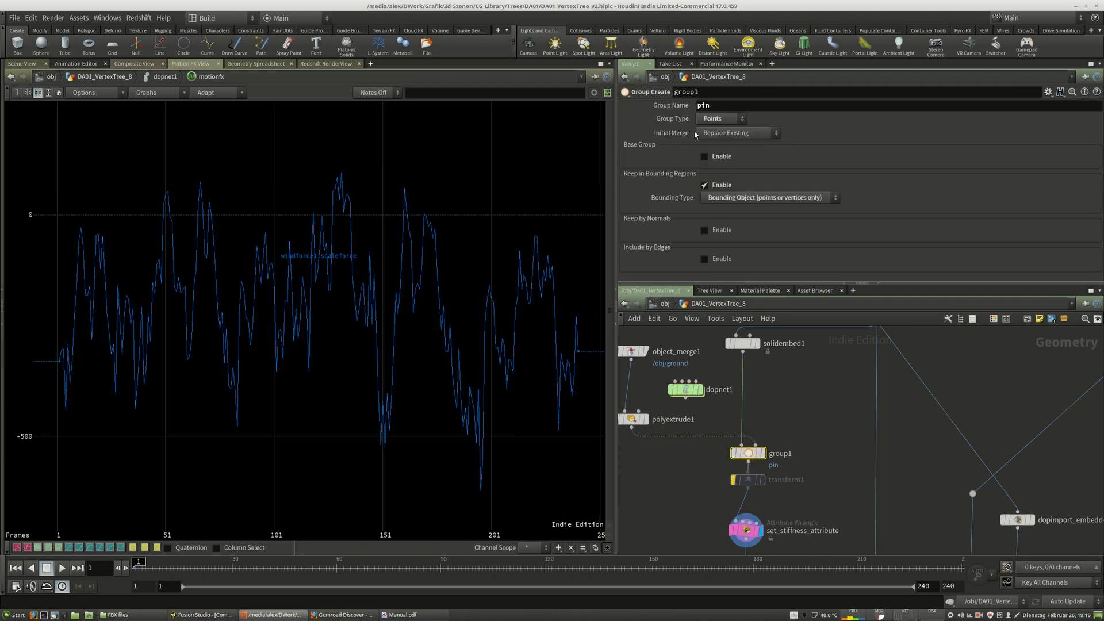
{"action": "double_click", "coordinate": [708, 106]}
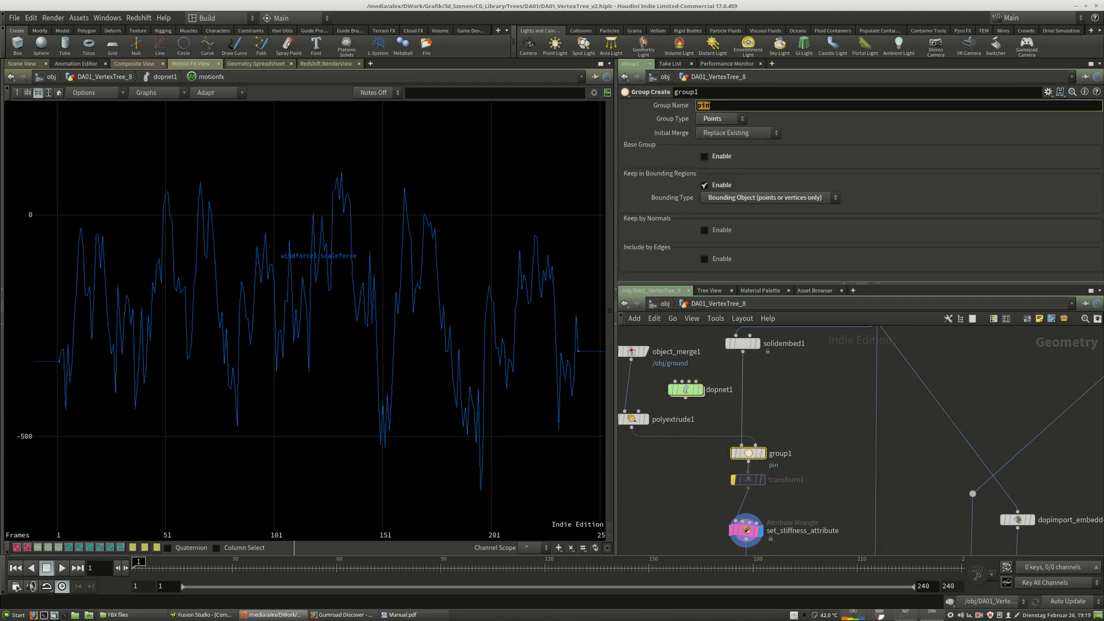
{"action": "double_click", "coordinate": [686, 389]}
{"action": "left_click_drag", "start_coordinate": [820, 439], "coordinate": [824, 441]}
{"action": "double_click", "coordinate": [707, 149]}
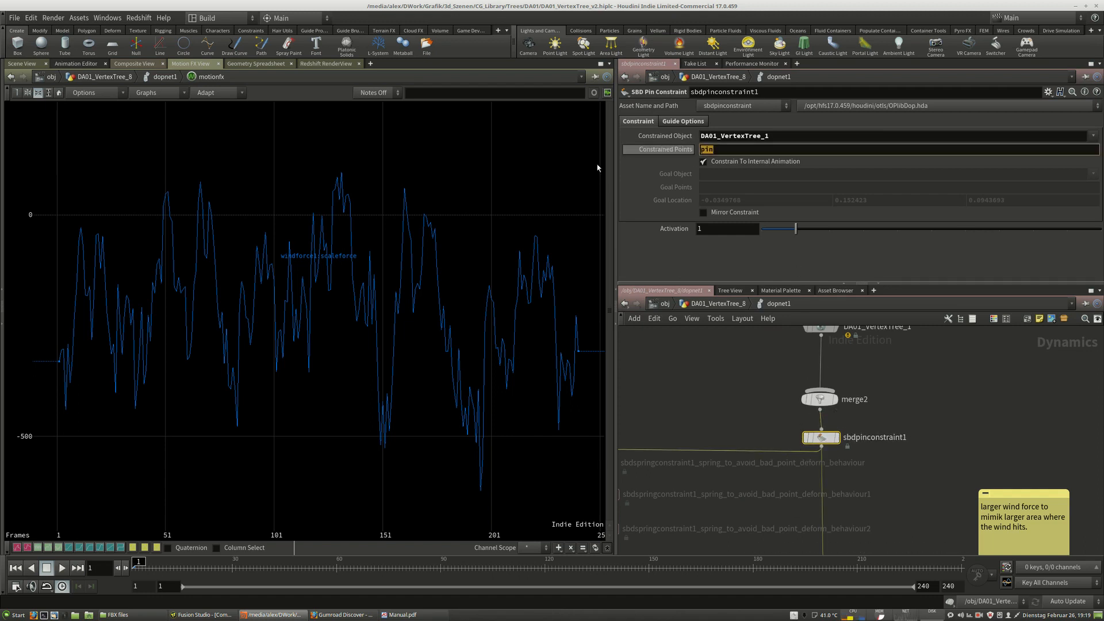
Examine the pinned points at the base of the tree trunk in the scene view.
{"action": "left_click", "coordinate": [11, 61]}
{"action": "left_click_drag", "start_coordinate": [337, 446], "coordinate": [322, 469], "text": "alt"}
{"action": "middle_click_drag", "start_coordinate": [322, 469], "coordinate": [353, 362], "text": "alt"}
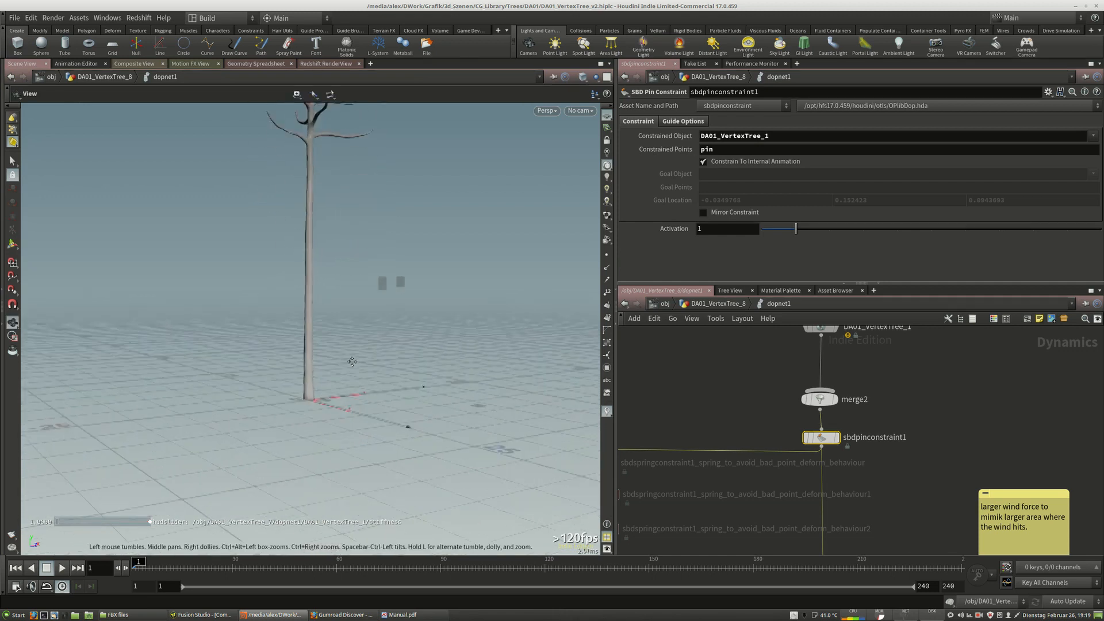
{"action": "right_click_drag", "start_coordinate": [353, 363], "coordinate": [266, 434], "text": "alt"}
{"action": "middle_click_drag", "start_coordinate": [417, 325], "coordinate": [360, 385], "text": "alt"}
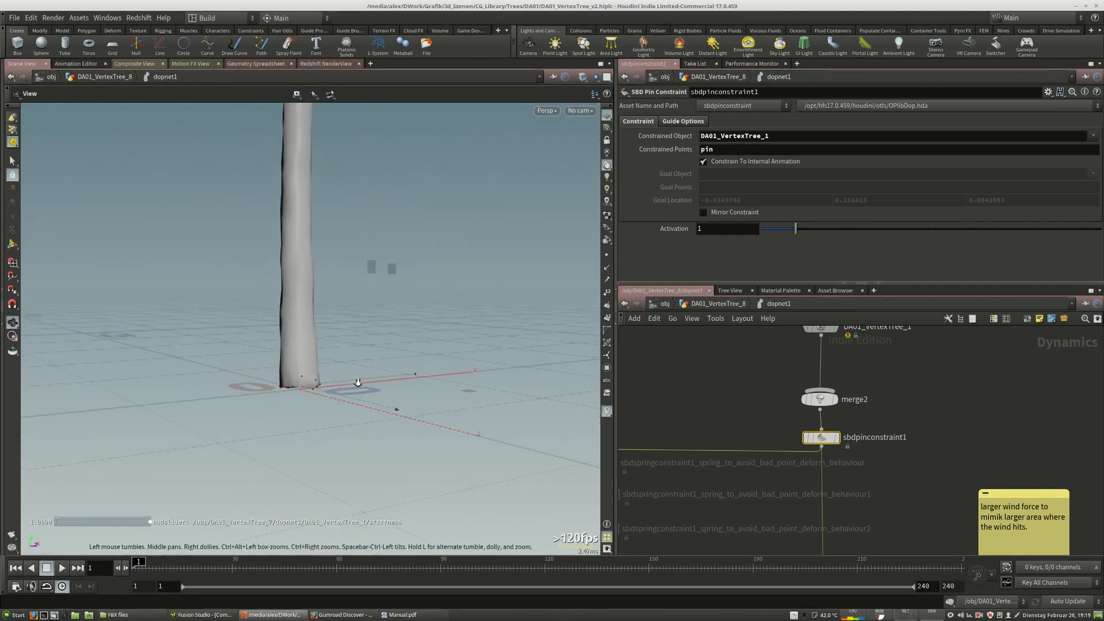
{"action": "right_click_drag", "start_coordinate": [361, 385], "coordinate": [387, 378], "text": "alt"}
{"action": "left_click_drag", "start_coordinate": [387, 377], "coordinate": [364, 366], "text": "alt"}
{"action": "middle_click_drag", "start_coordinate": [364, 366], "coordinate": [403, 446], "text": "alt"}
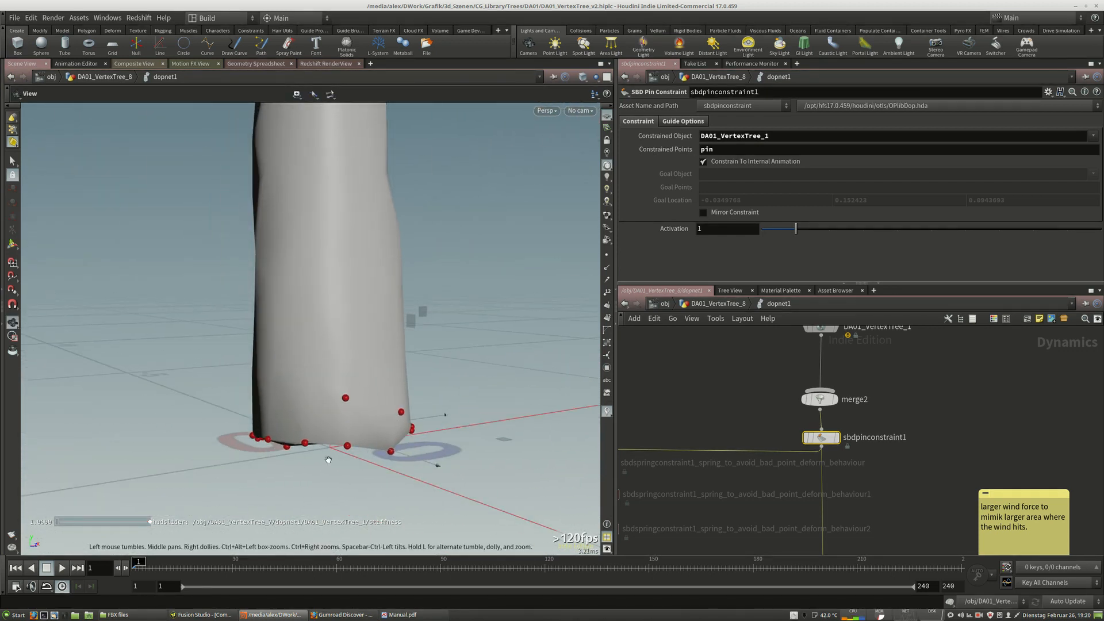
Switch the viewport display to wireframe to show the pin constraint points around the trunk base.
{"action": "left_click", "coordinate": [720, 305]}
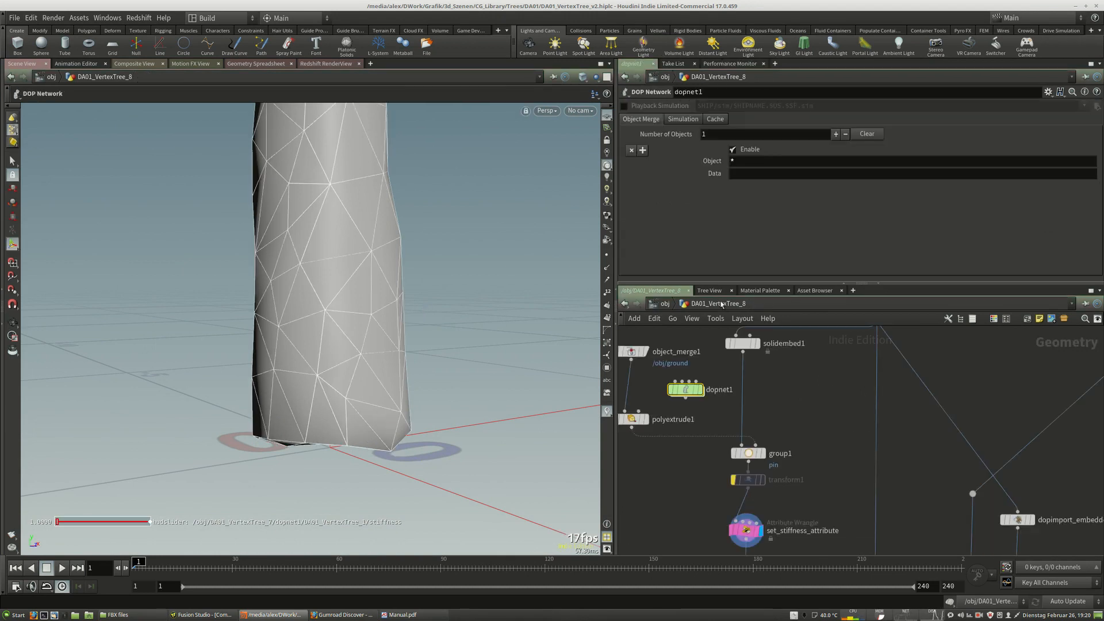
{"action": "left_click", "coordinate": [582, 76]}
{"action": "left_click", "coordinate": [650, 111]}
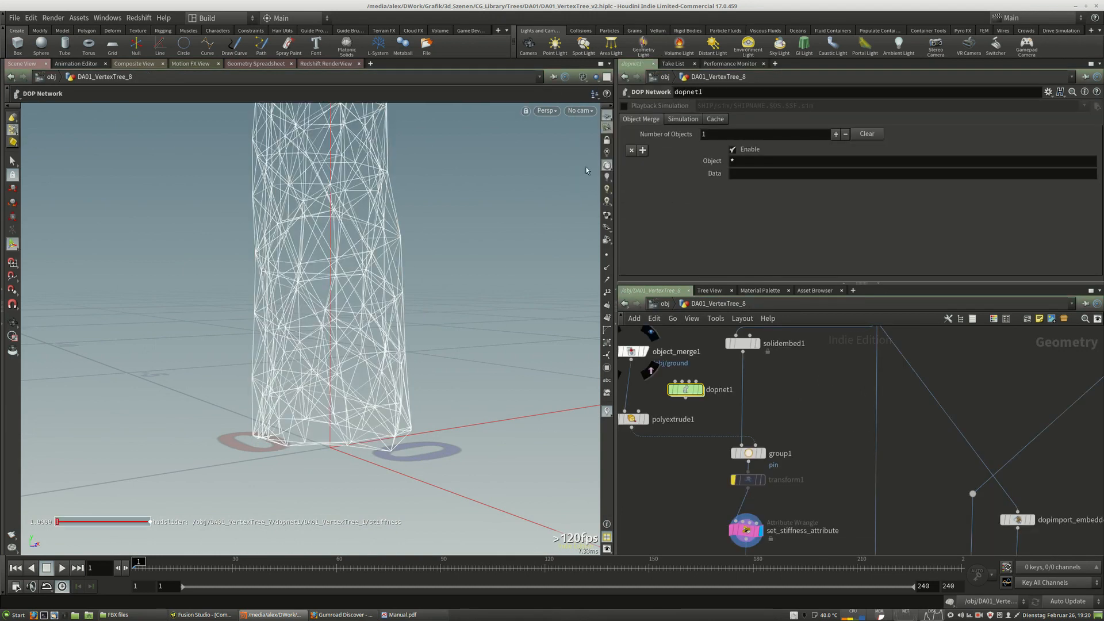
{"action": "left_click", "coordinate": [747, 452]}
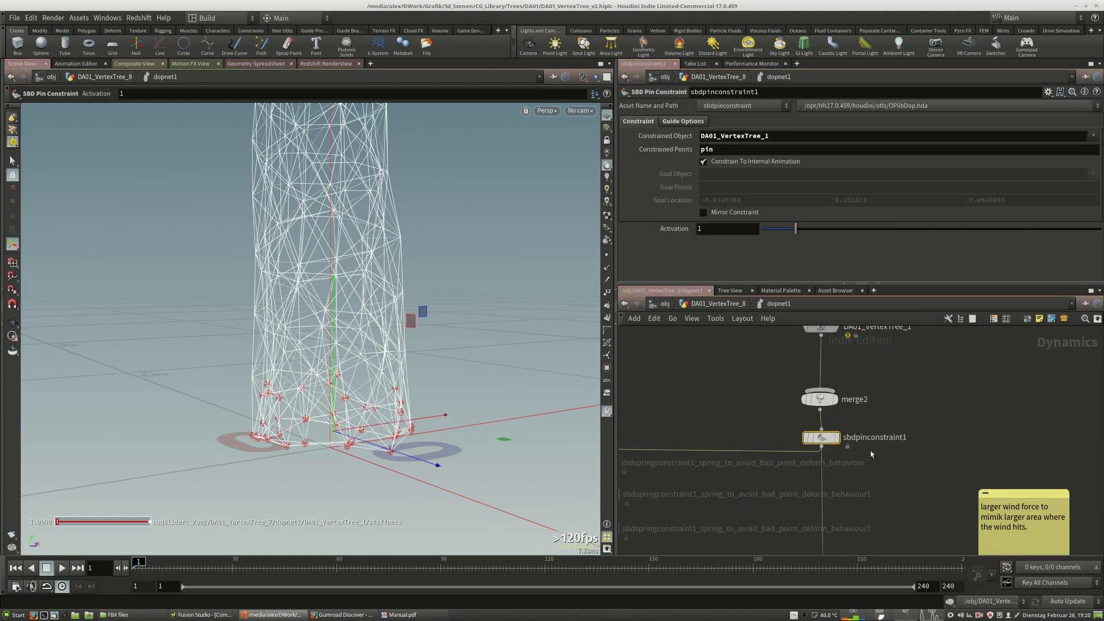
Review the spring constraint nodes and the whole tree, then return to the object level.
{"action": "middle_click_drag", "start_coordinate": [883, 453], "coordinate": [975, 413]}
{"action": "scroll", "coordinate": [945, 433], "scroll_direction": "down", "scroll_amount": 3}
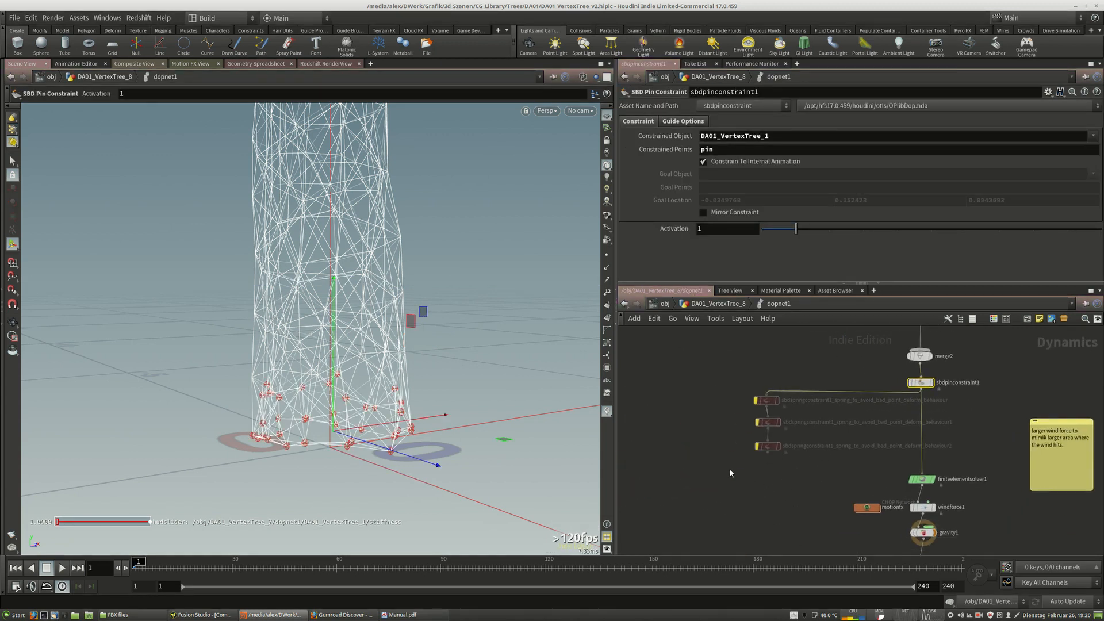
{"action": "left_click_drag", "start_coordinate": [730, 469], "coordinate": [731, 405]}
{"action": "left_click", "coordinate": [701, 415]}
{"action": "right_click_drag", "start_coordinate": [460, 300], "coordinate": [325, 310], "text": "alt"}
{"action": "middle_click_drag", "start_coordinate": [494, 155], "coordinate": [468, 489], "text": "alt"}
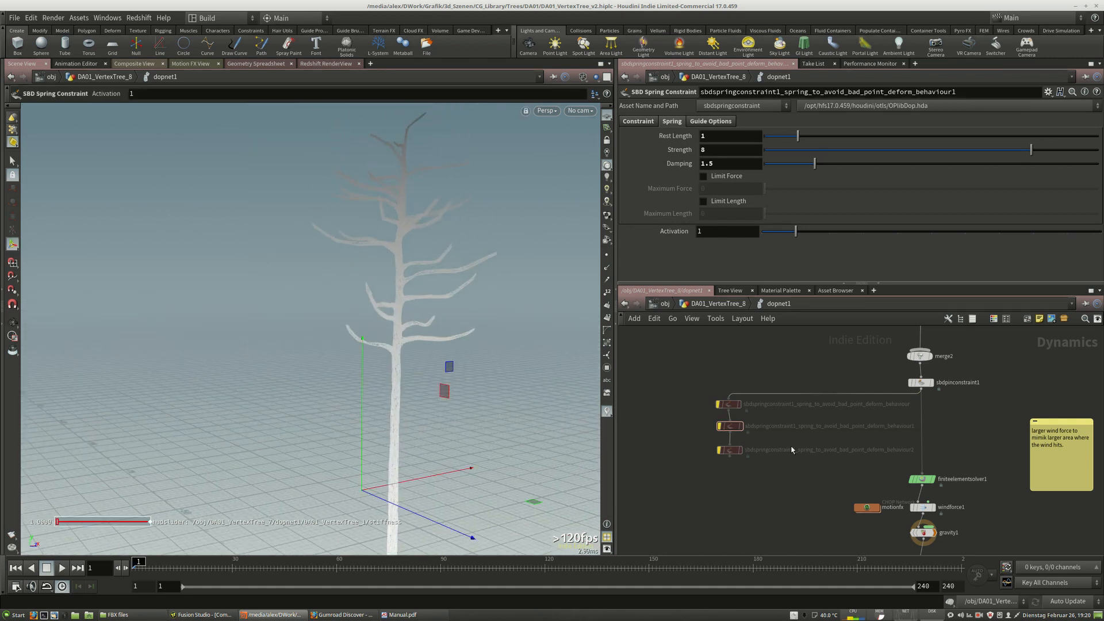
{"action": "left_click", "coordinate": [716, 303]}
{"action": "left_click", "coordinate": [665, 306]}
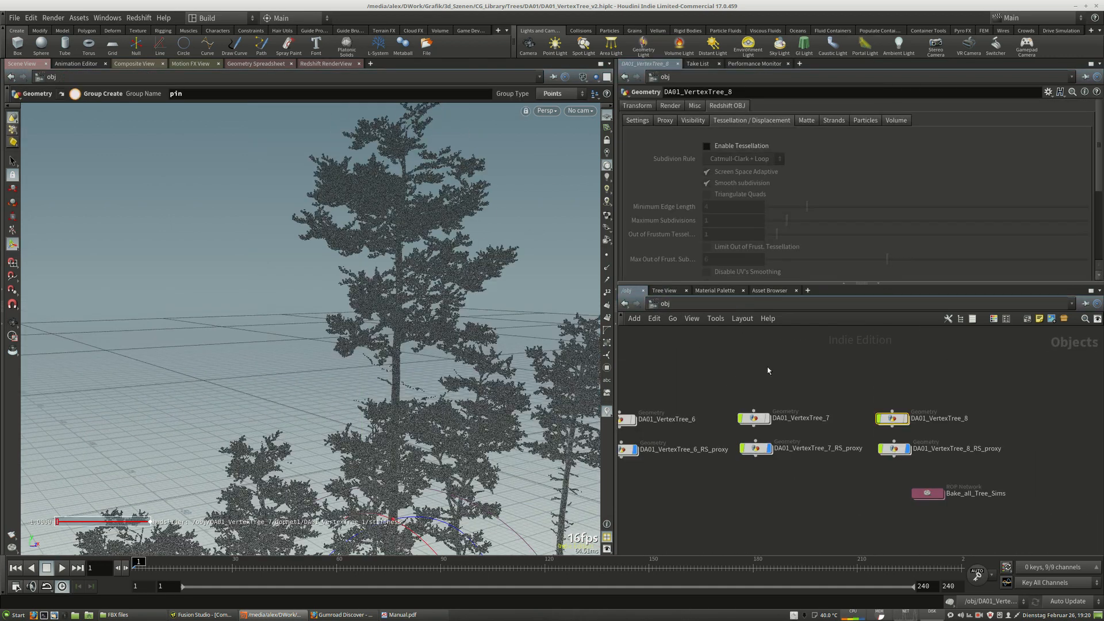
Inspect the geometry and DOP network of DA01_VertexTree_5, then return to the object level.
{"action": "middle_click_drag", "start_coordinate": [947, 372], "coordinate": [856, 391]}
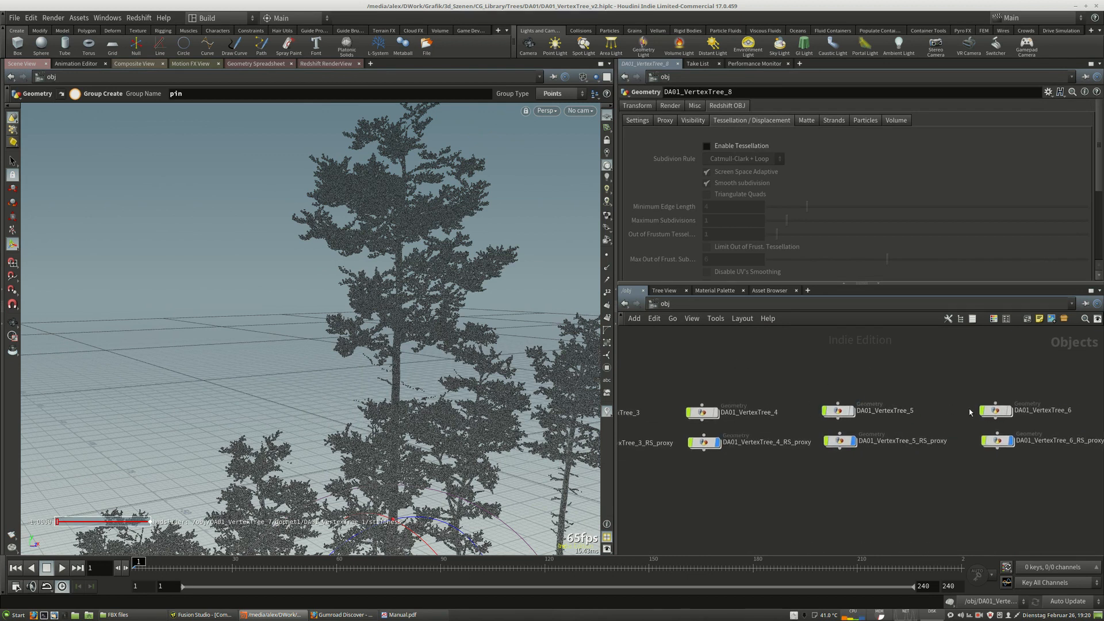
{"action": "double_click", "coordinate": [838, 411]}
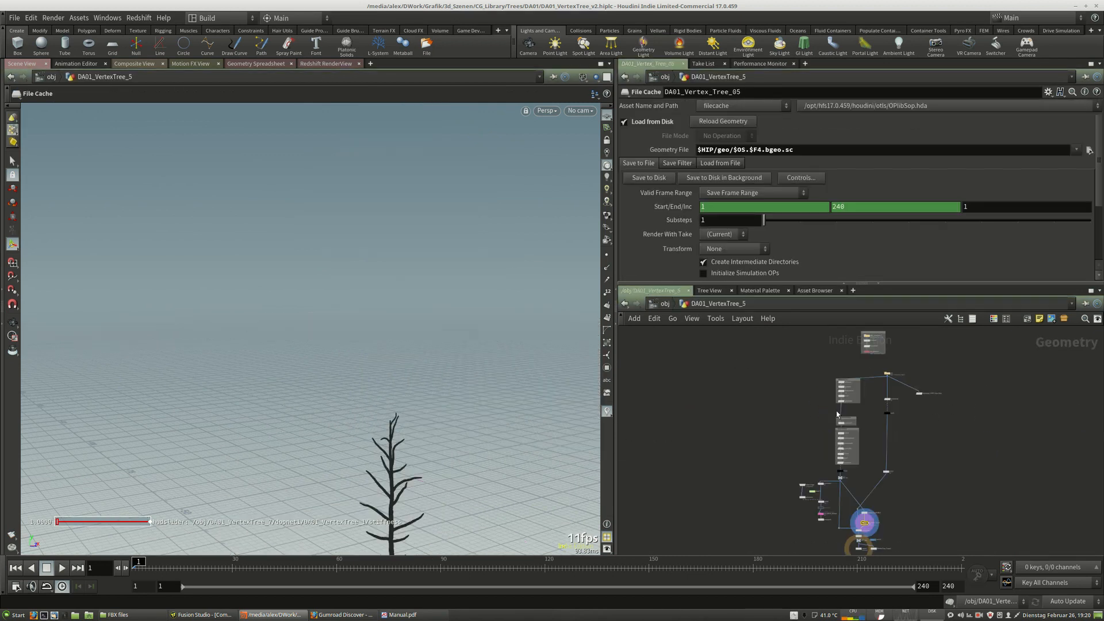
{"action": "scroll", "coordinate": [811, 492], "scroll_direction": "up", "scroll_amount": 7}
{"action": "double_click", "coordinate": [820, 486]}
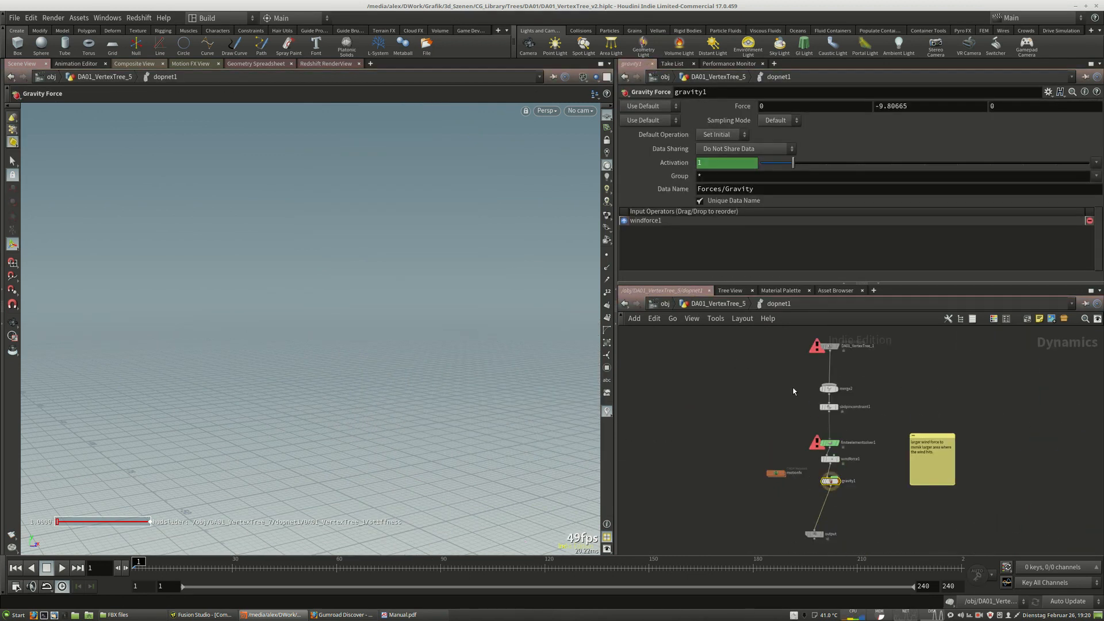
{"action": "left_click", "coordinate": [719, 303]}
{"action": "left_click", "coordinate": [664, 304]}
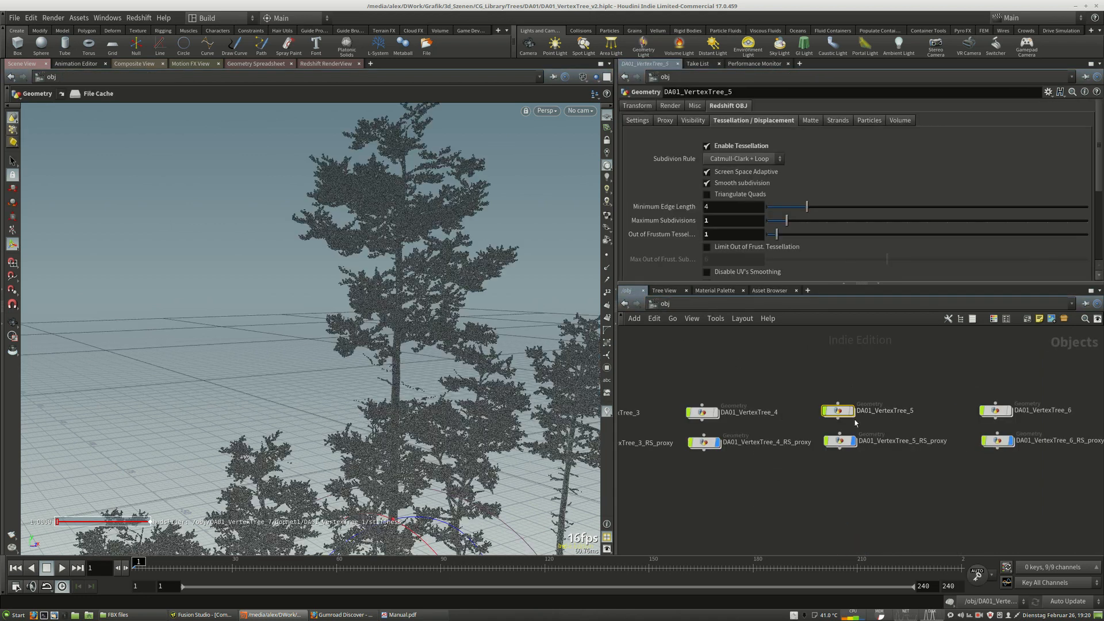
Open DA01_VertexTree_6's DOP network, then go back to its geometry network and select the stash node.
{"action": "double_click", "coordinate": [995, 412]}
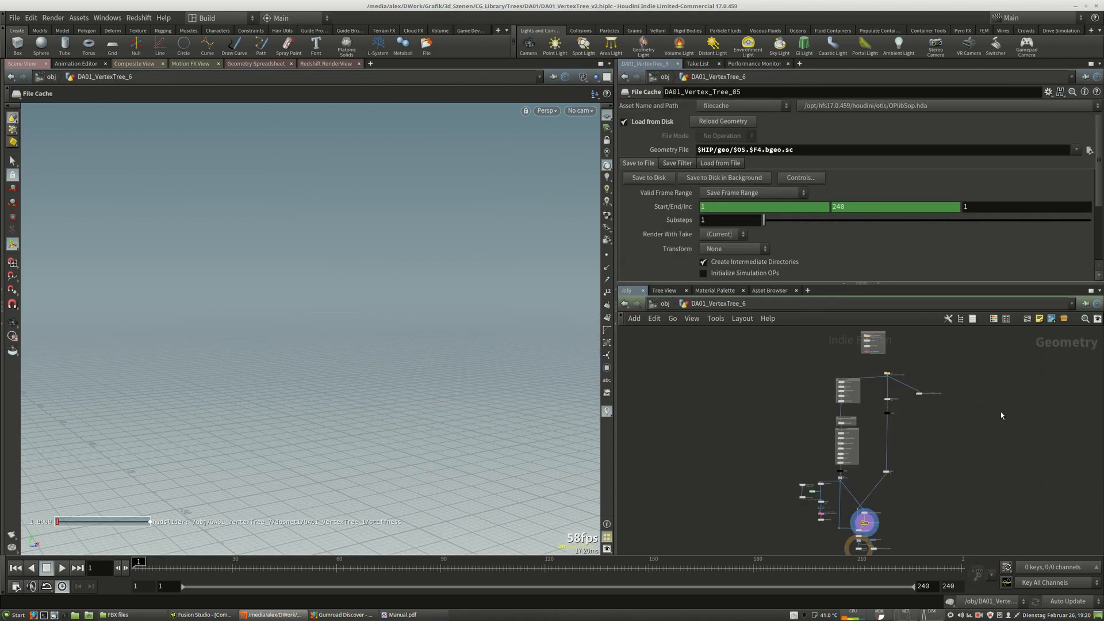
{"action": "double_click", "coordinate": [815, 476]}
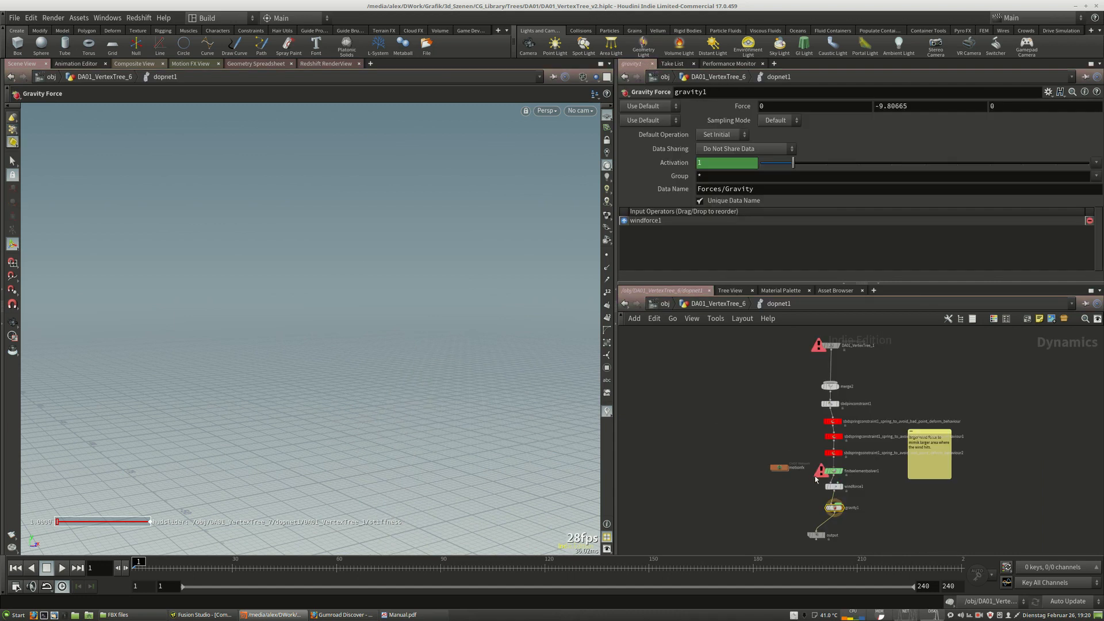
{"action": "scroll", "coordinate": [878, 395], "scroll_direction": "up", "scroll_amount": 5}
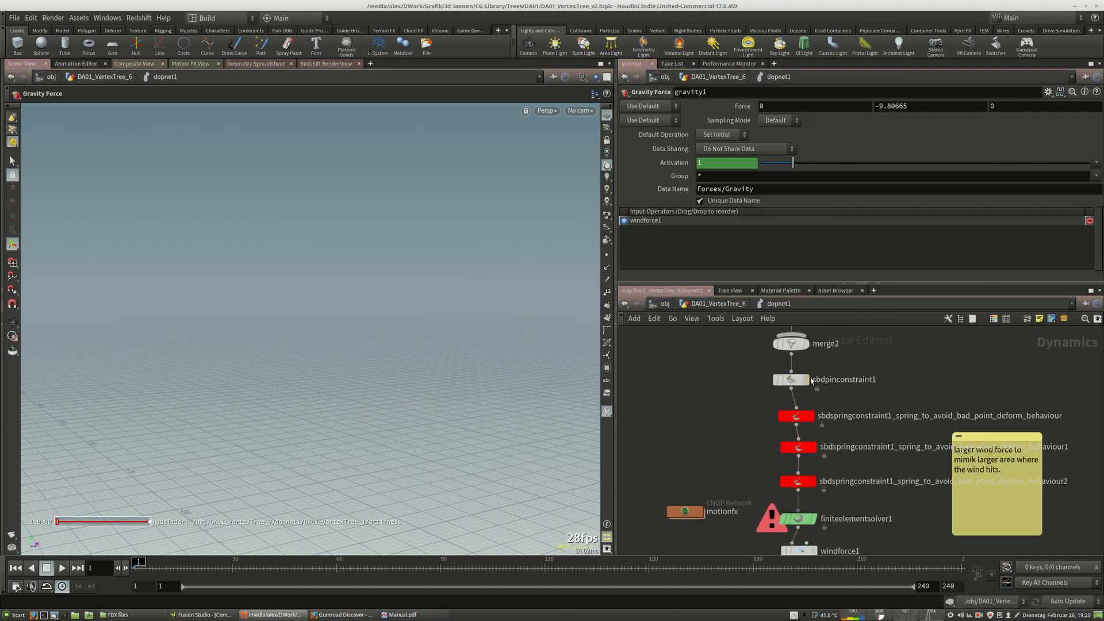
{"action": "left_click", "coordinate": [700, 303]}
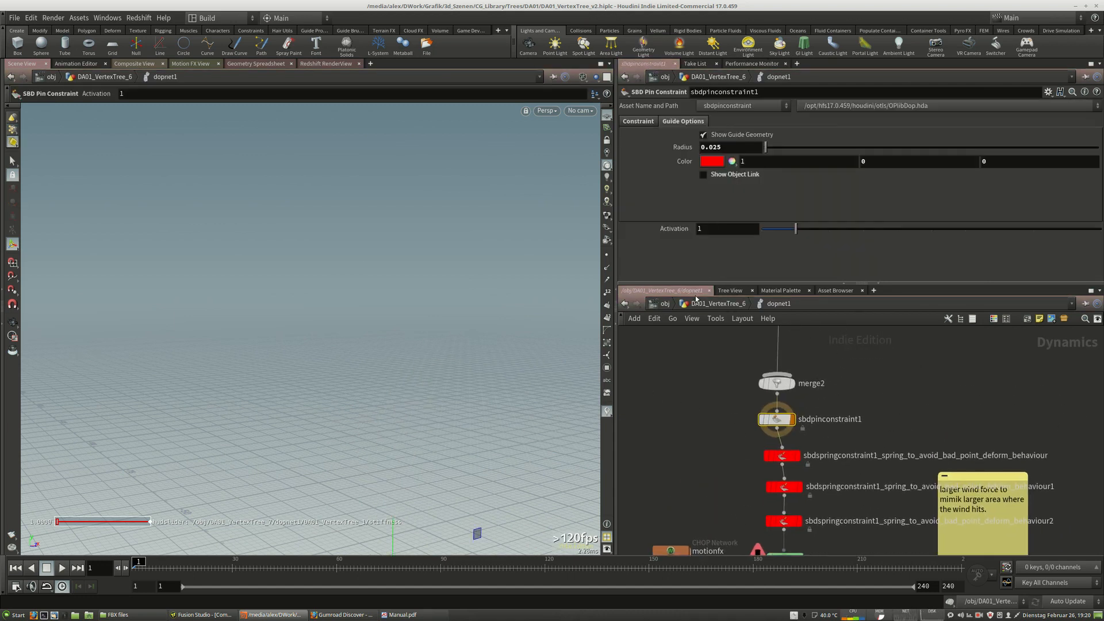
{"action": "middle_click_drag", "start_coordinate": [898, 418], "coordinate": [851, 467]}
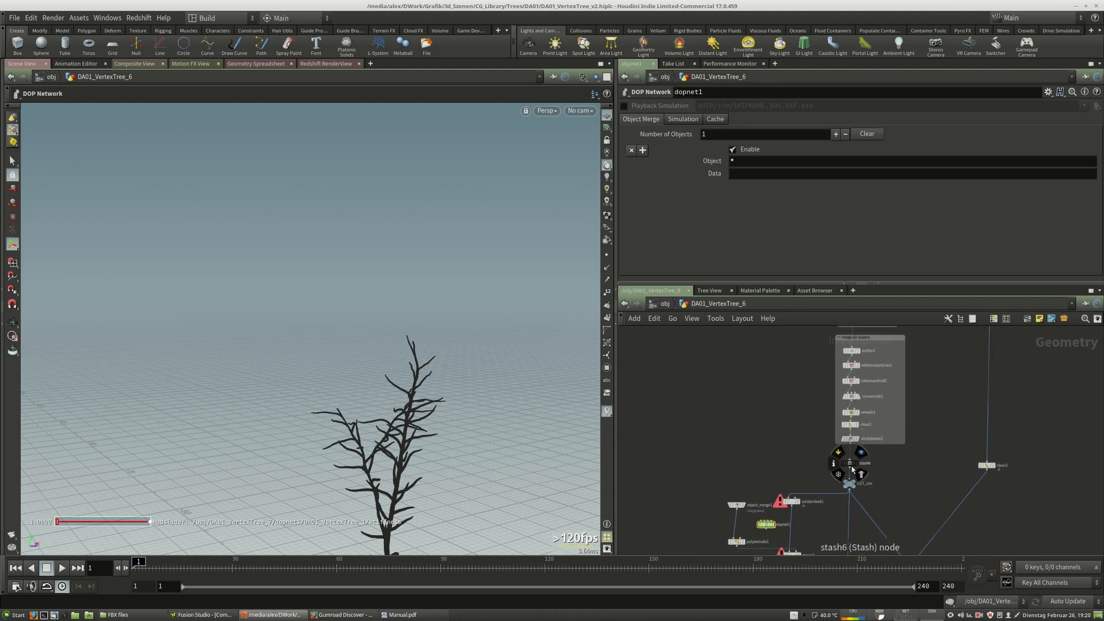
{"action": "left_click", "coordinate": [850, 463]}
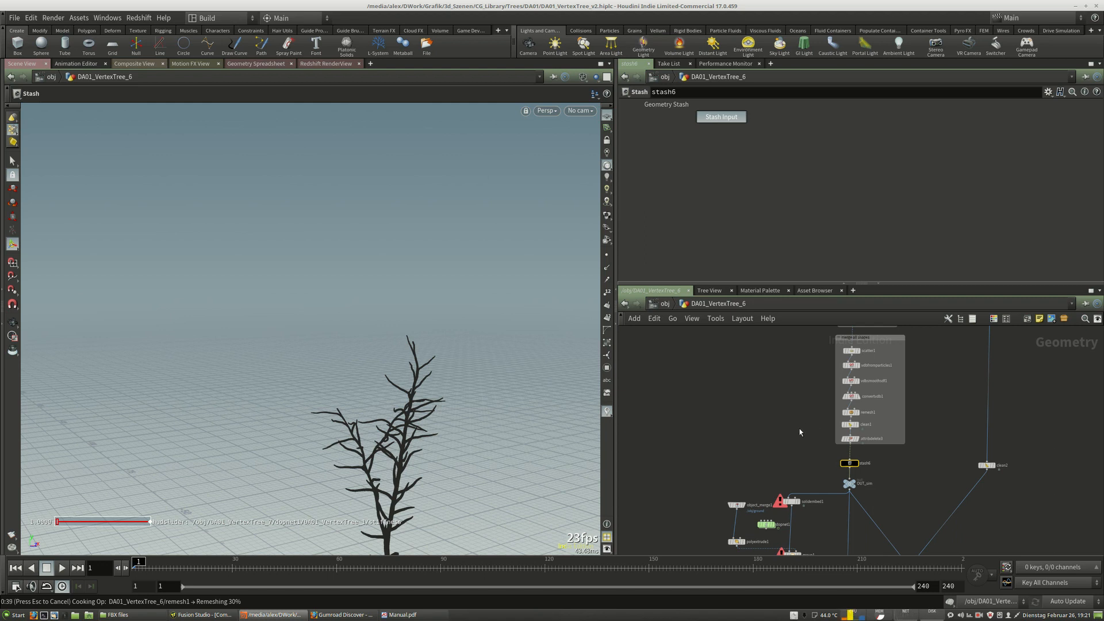
Review the solidembed and group nodes in DA01_VertexTree_6's geometry network, then enter its DOP network.
{"action": "middle_click_drag", "start_coordinate": [777, 434], "coordinate": [758, 383]}
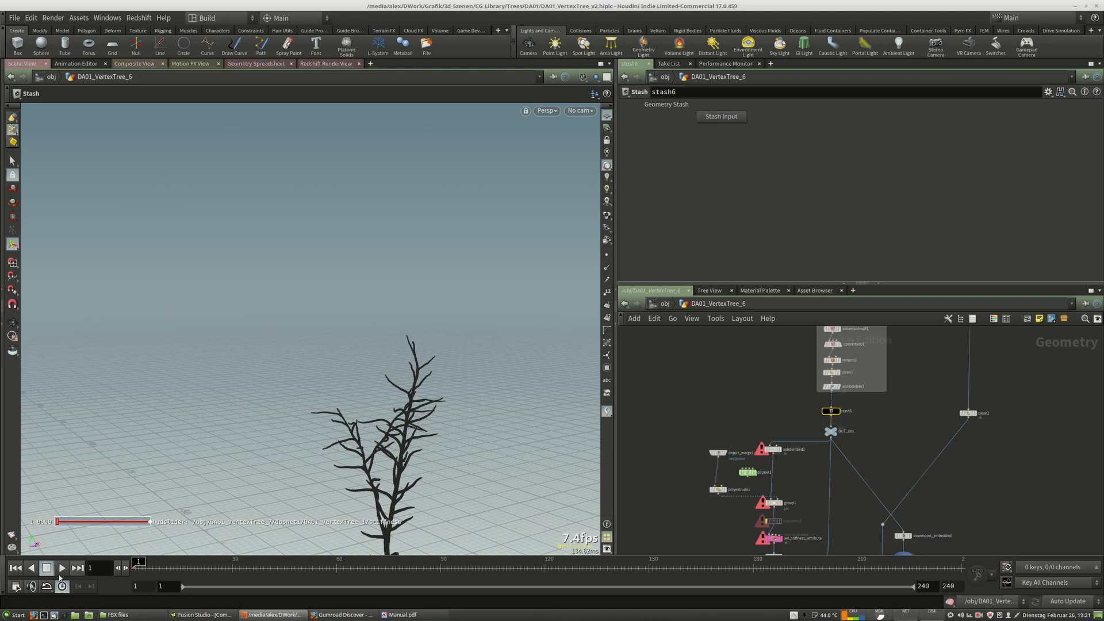
{"action": "scroll", "coordinate": [770, 488], "scroll_direction": "up", "scroll_amount": 5}
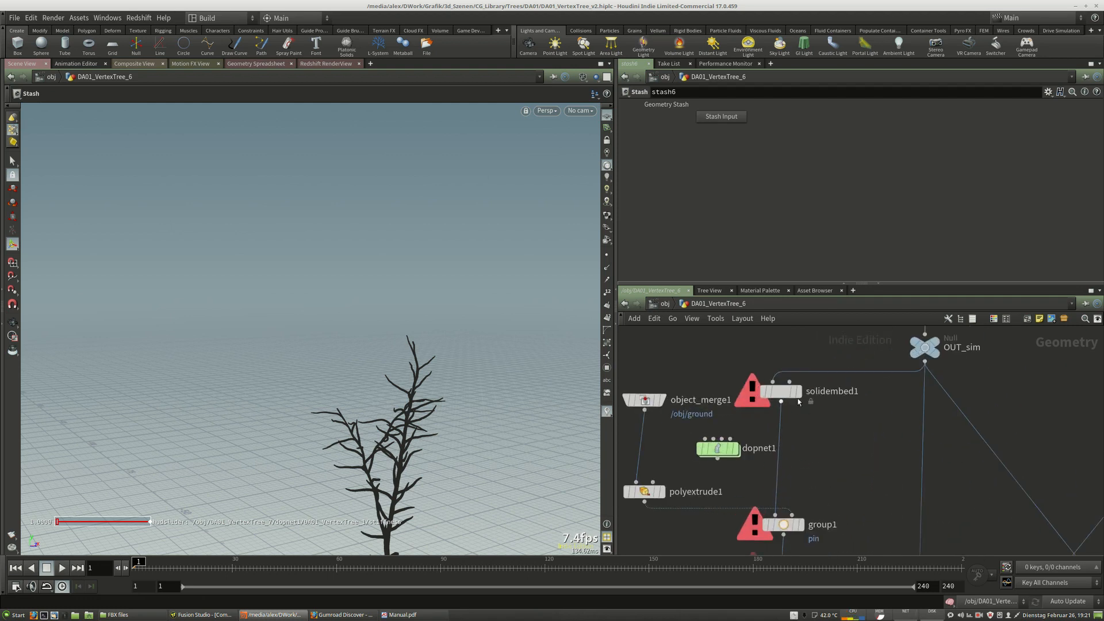
{"action": "mouse_move", "coordinate": [780, 392]}
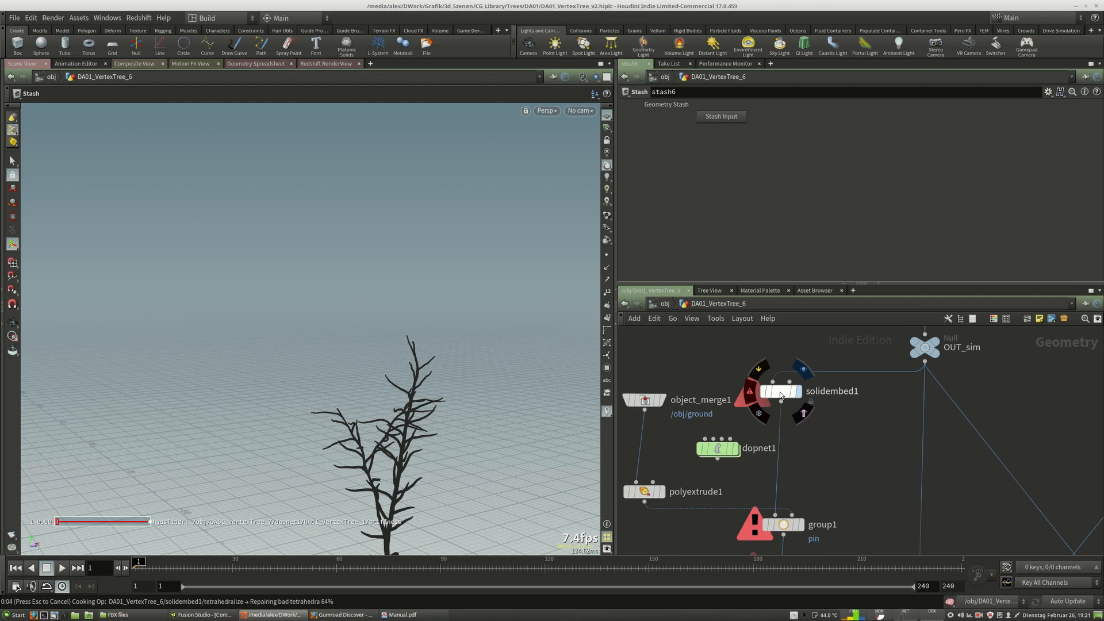
{"action": "middle_click_drag", "start_coordinate": [833, 499], "coordinate": [828, 380]}
{"action": "middle_click_drag", "start_coordinate": [825, 443], "coordinate": [894, 522]}
{"action": "left_click", "coordinate": [793, 421]}
{"action": "left_click", "coordinate": [778, 420]}
{"action": "double_click", "coordinate": [720, 406]}
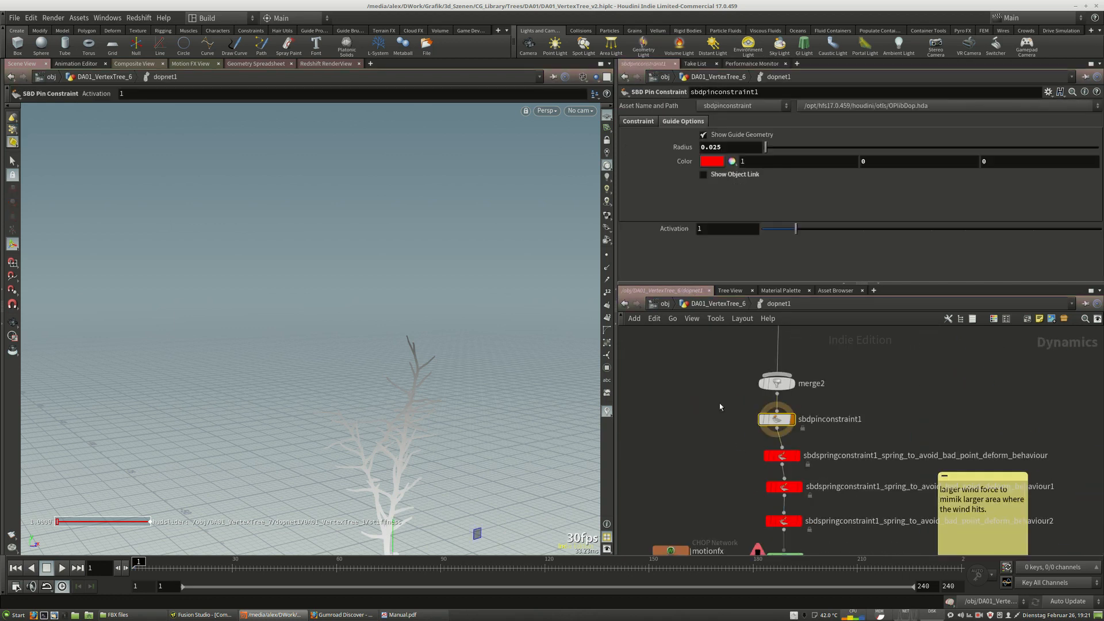
Select the gravity node and orbit the scene view to examine the tree with its constraints.
{"action": "middle_click_drag", "start_coordinate": [907, 476], "coordinate": [908, 346]}
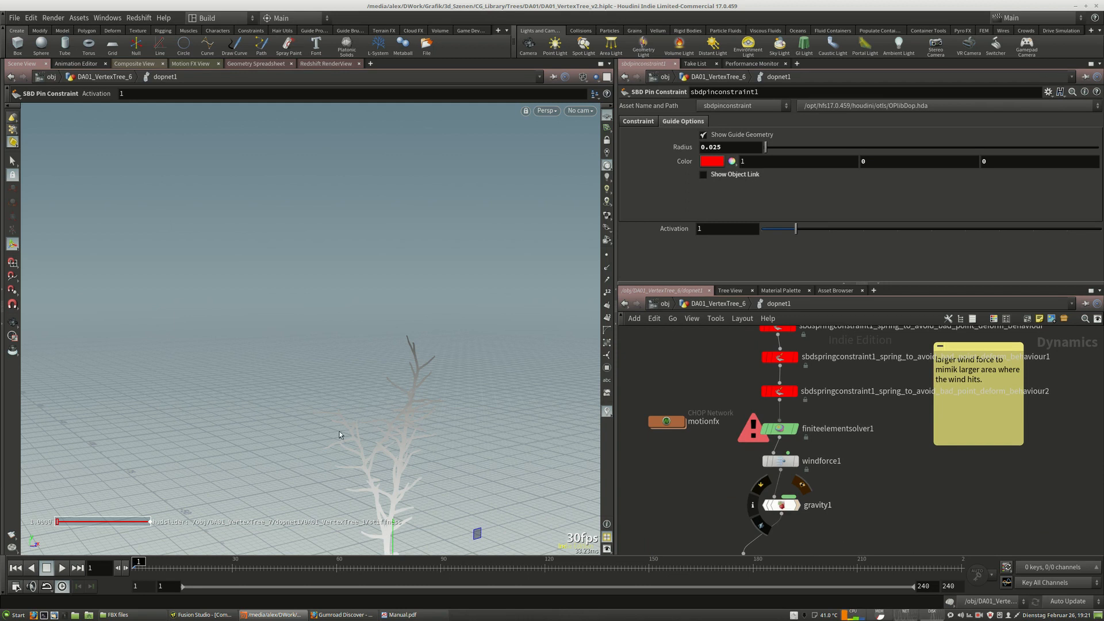
{"action": "left_click", "coordinate": [783, 506]}
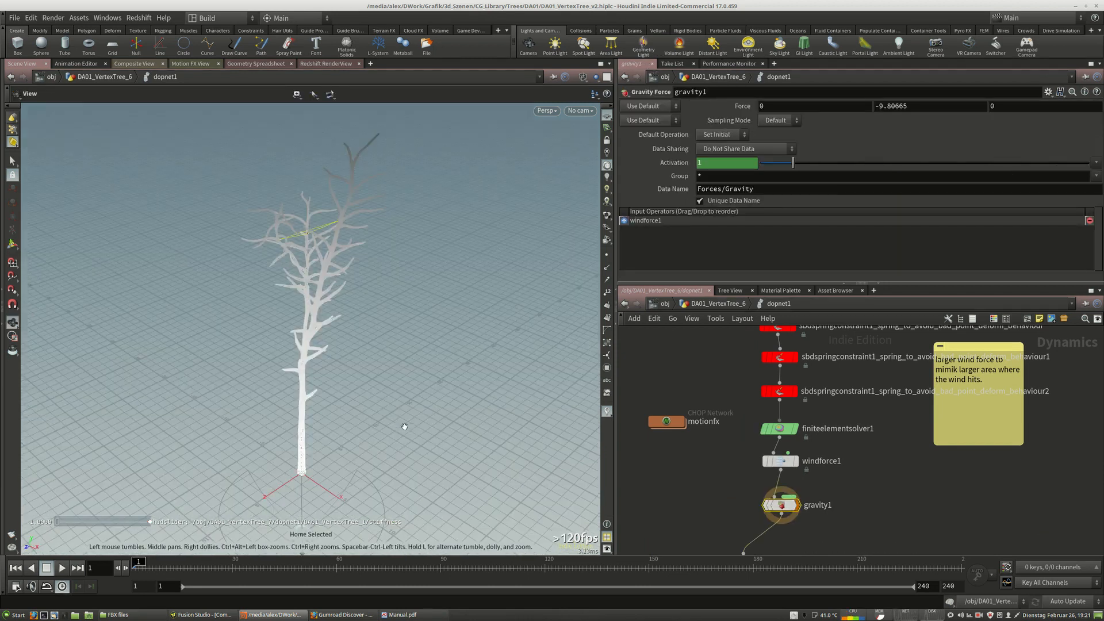
{"action": "key", "text": "g"}
{"action": "left_click_drag", "start_coordinate": [468, 377], "coordinate": [414, 382]}
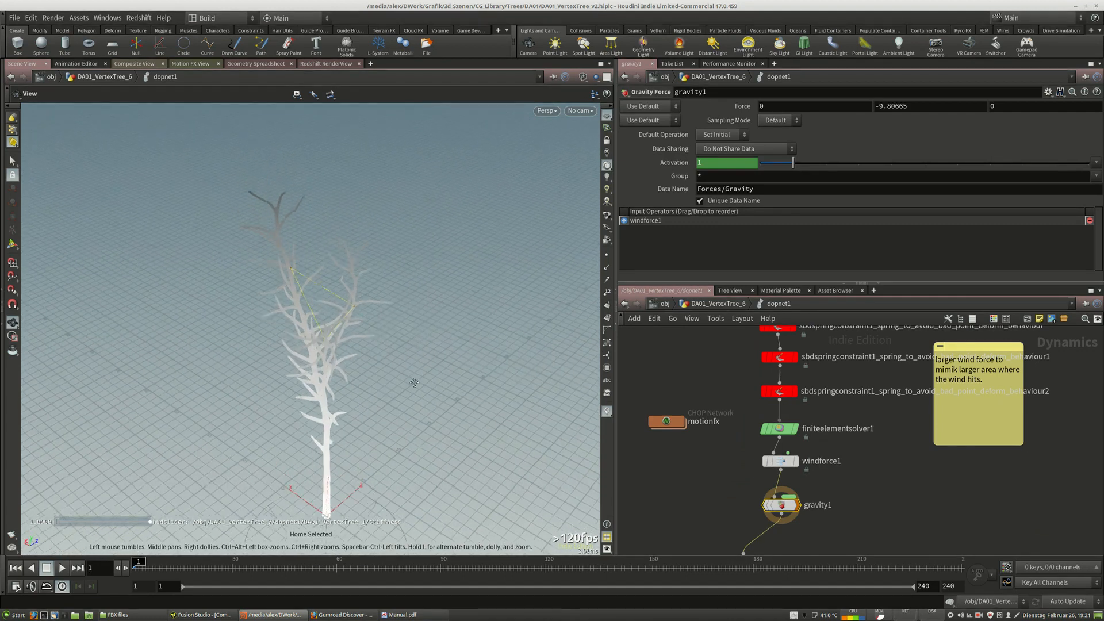
{"action": "right_click_drag", "start_coordinate": [414, 382], "coordinate": [375, 360]}
{"action": "left_click_drag", "start_coordinate": [374, 360], "coordinate": [387, 399]}
{"action": "key", "text": "Return"}
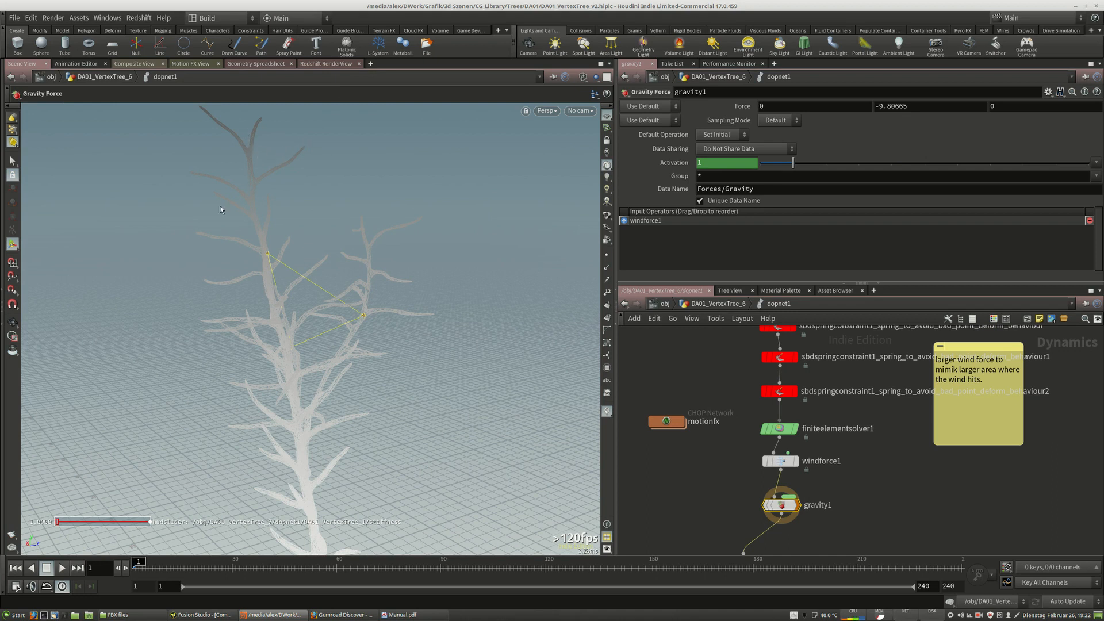
{"action": "left_click_drag", "start_coordinate": [279, 270], "coordinate": [316, 244], "text": "alt"}
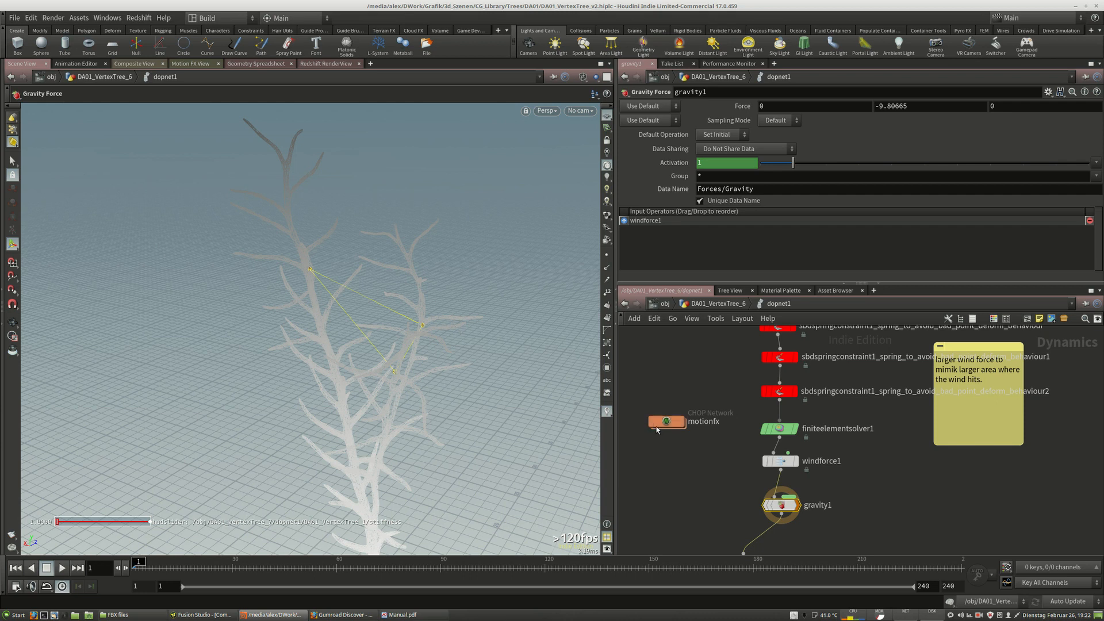
Review the three spring constraint nodes in the DOP network of DA01_VertexTree_6.
{"action": "middle_click_drag", "start_coordinate": [719, 313], "coordinate": [691, 394]}
{"action": "left_click_drag", "start_coordinate": [690, 394], "coordinate": [752, 438]}
{"action": "left_click", "coordinate": [671, 451]}
{"action": "left_click_drag", "start_coordinate": [757, 477], "coordinate": [754, 479]}
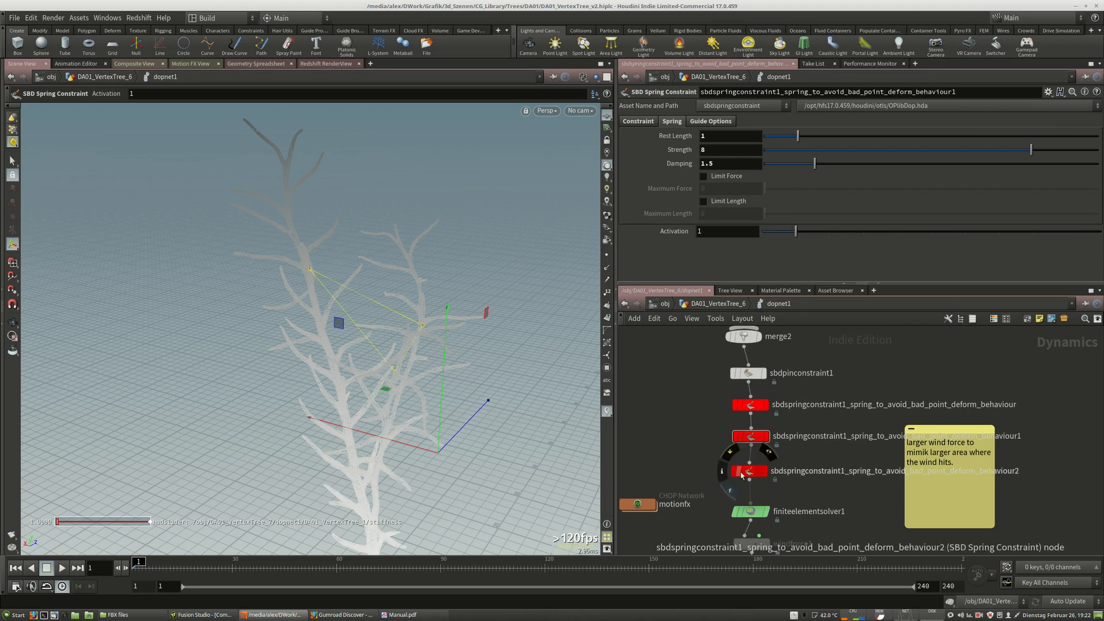
{"action": "left_click", "coordinate": [749, 472]}
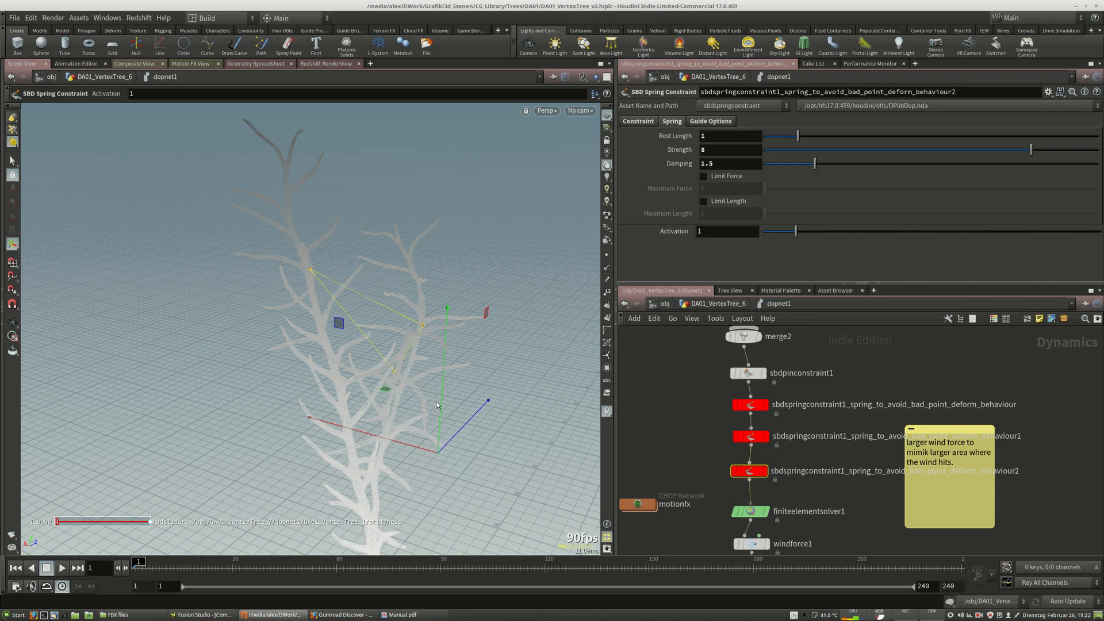
{"action": "middle_click_drag", "start_coordinate": [670, 478], "coordinate": [752, 404]}
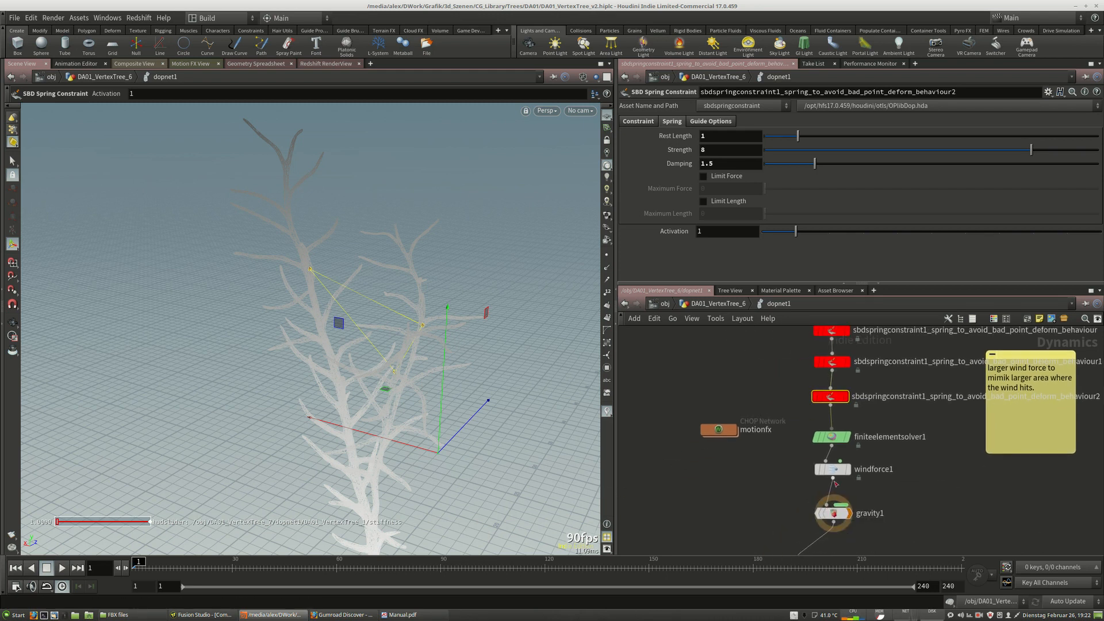
{"action": "left_click_drag", "start_coordinate": [833, 471], "coordinate": [832, 482]}
{"action": "left_click_drag", "start_coordinate": [832, 438], "coordinate": [833, 440]}
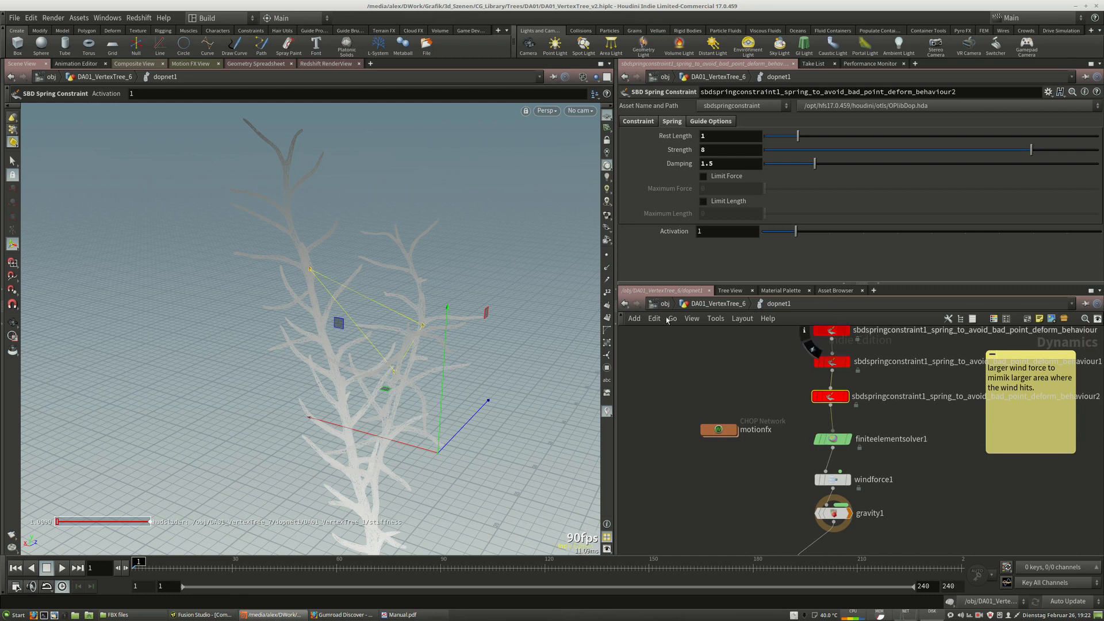
Return to the object level and look inside DA01_VertexTree_7's geometry network.
{"action": "left_click", "coordinate": [693, 305]}
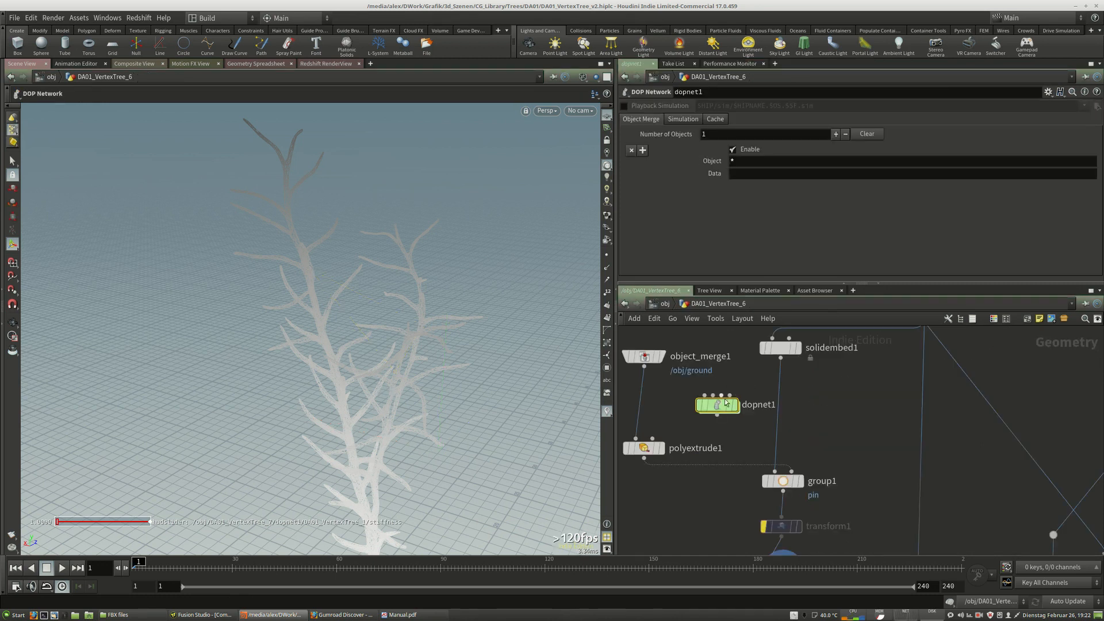
{"action": "left_click", "coordinate": [664, 304]}
{"action": "scroll", "coordinate": [775, 474], "scroll_direction": "down", "scroll_amount": 3}
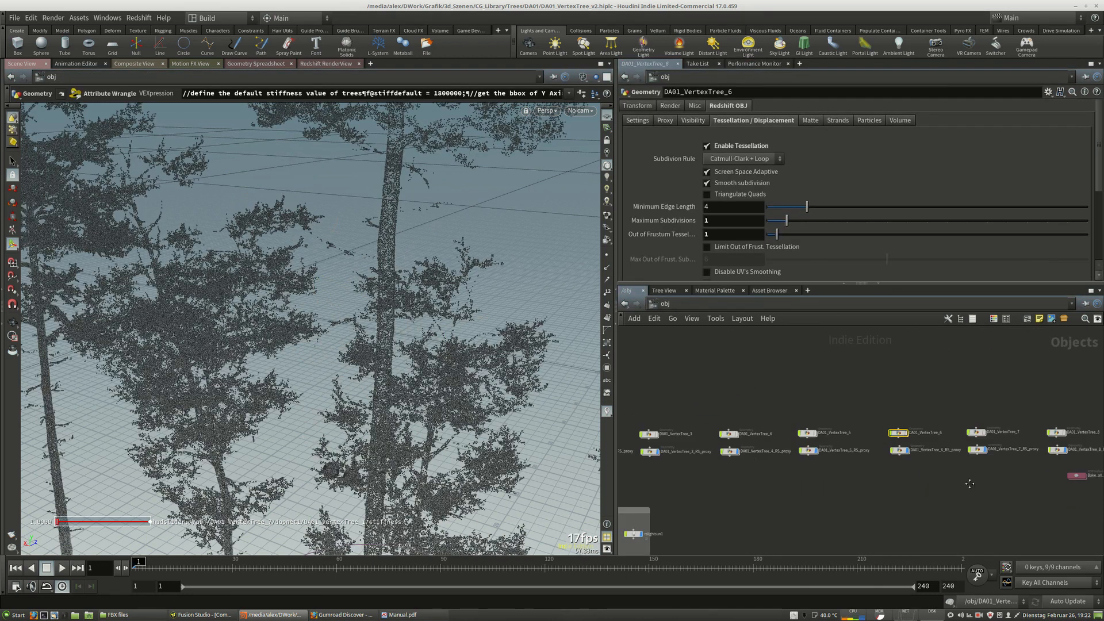
{"action": "middle_click_drag", "start_coordinate": [973, 483], "coordinate": [797, 476]}
{"action": "scroll", "coordinate": [816, 443], "scroll_direction": "up", "scroll_amount": 3}
{"action": "left_click", "coordinate": [795, 432]}
{"action": "double_click", "coordinate": [796, 432]}
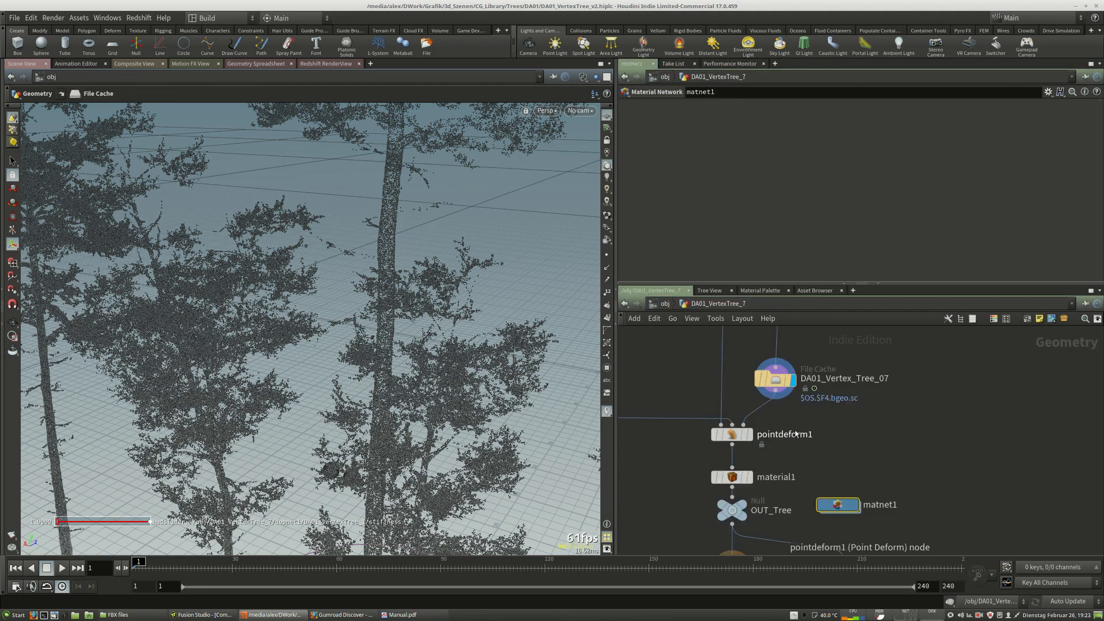
{"action": "left_click", "coordinate": [661, 304]}
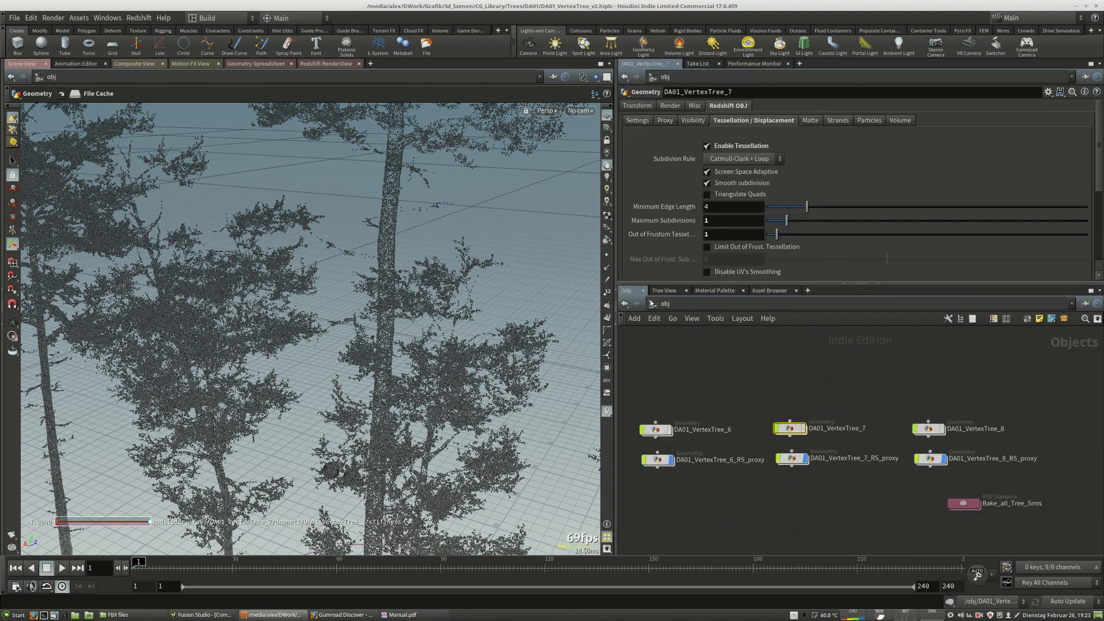
Open DA01_VertexTree_8's geometry network and review the set_stiffness_attribute wrangle.
{"action": "middle_click_drag", "start_coordinate": [710, 502], "coordinate": [904, 503]}
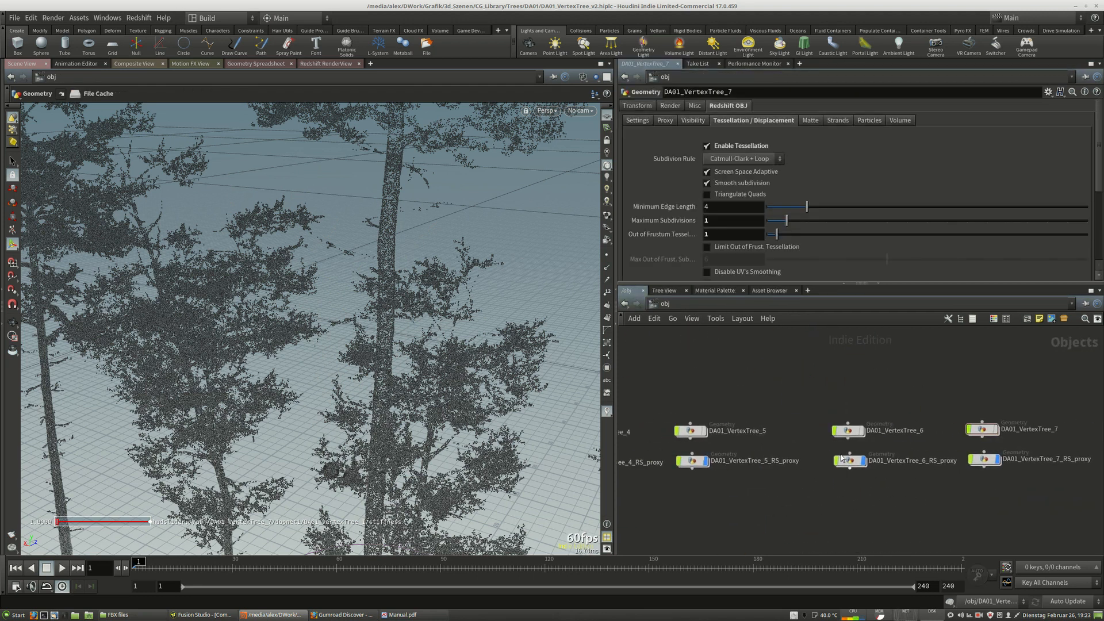
{"action": "mouse_move", "coordinate": [622, 522]}
{"action": "middle_mouse_down"}
{"action": "mouse_move", "coordinate": [815, 535]}
{"action": "mouse_move", "coordinate": [939, 505]}
{"action": "mouse_move", "coordinate": [1047, 503]}
{"action": "mouse_move", "coordinate": [679, 468]}
{"action": "middle_mouse_up"}
{"action": "middle_click_drag", "start_coordinate": [937, 471], "coordinate": [638, 487]}
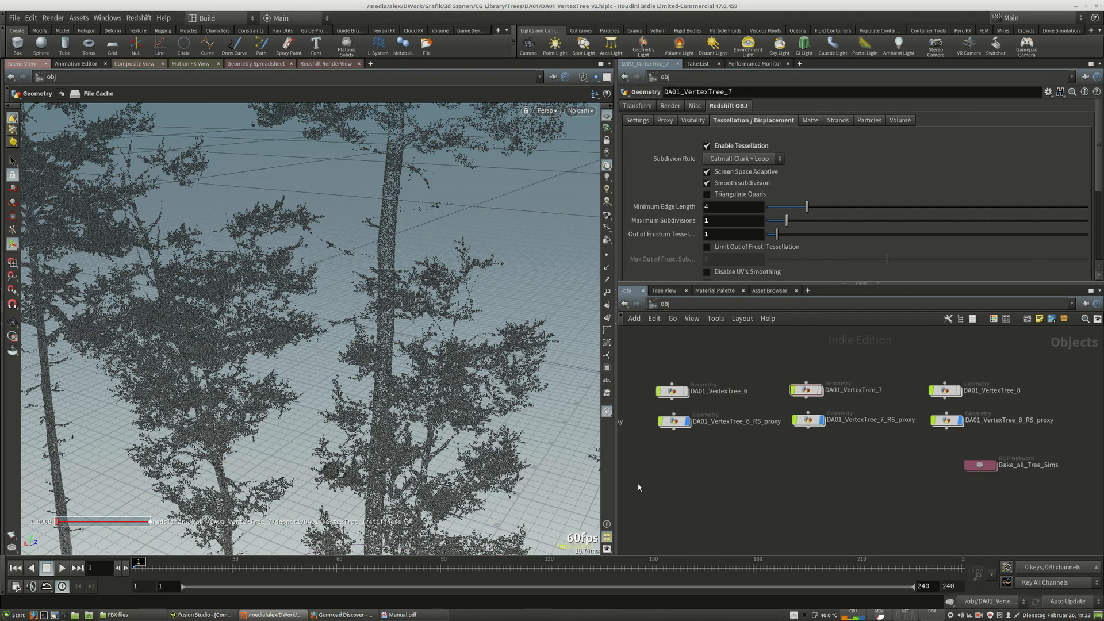
{"action": "middle_click_drag", "start_coordinate": [930, 463], "coordinate": [874, 488]}
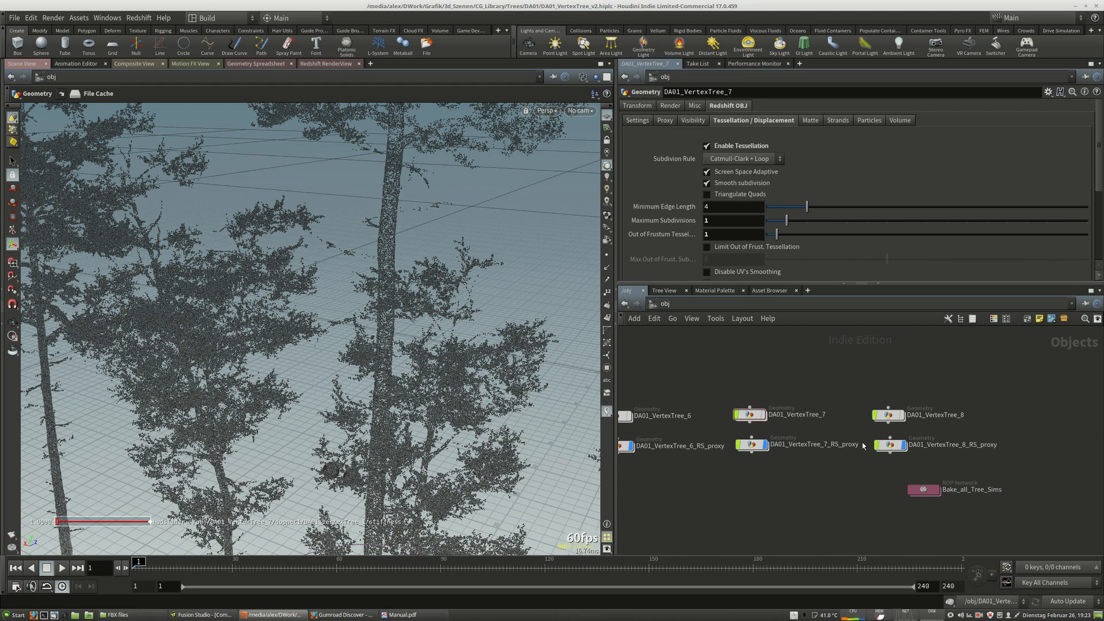
{"action": "double_click", "coordinate": [889, 415]}
{"action": "scroll", "coordinate": [798, 356], "scroll_direction": "down", "scroll_amount": 2}
{"action": "middle_click_drag", "start_coordinate": [797, 404], "coordinate": [788, 400]}
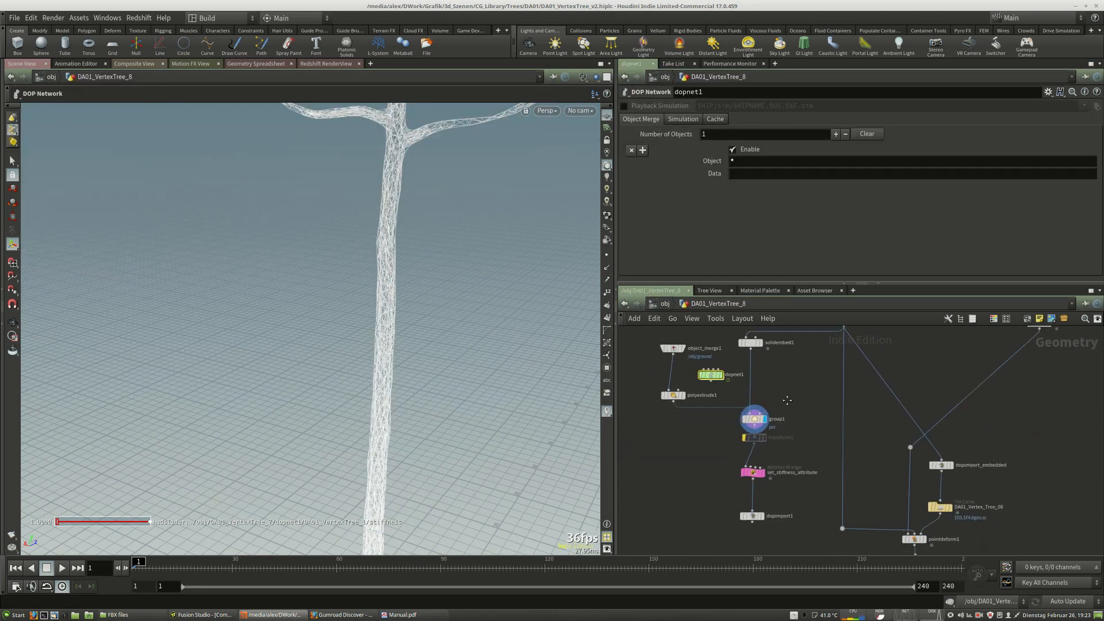
{"action": "scroll", "coordinate": [748, 541], "scroll_direction": "up", "scroll_amount": 3}
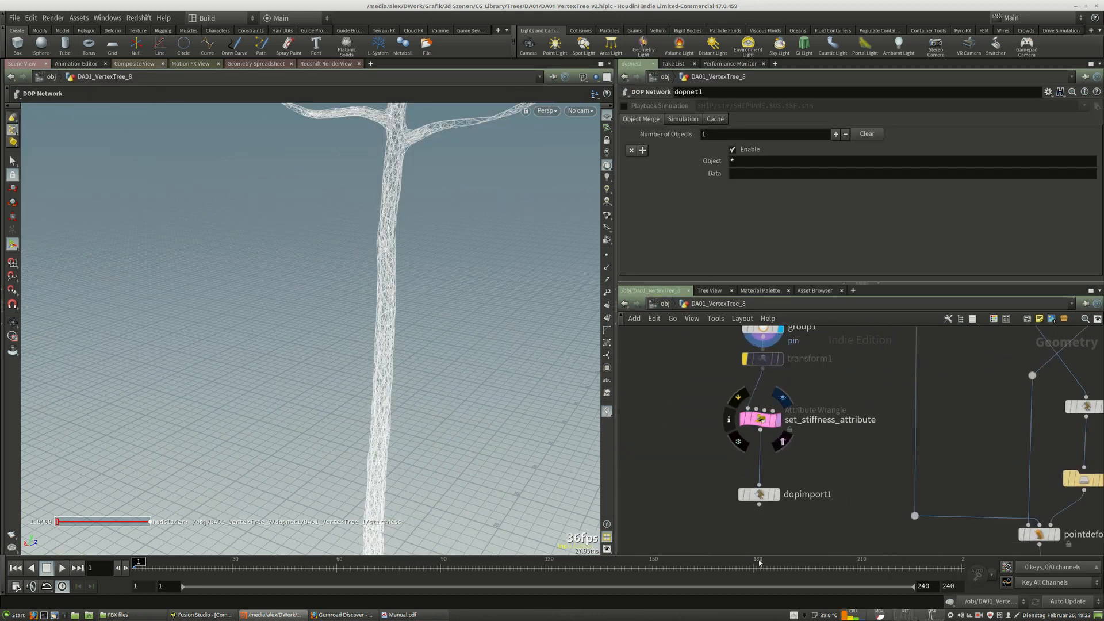
Open the dopnet1 DOP network inside DA01_VertexTree_8.
{"action": "middle_click_drag", "start_coordinate": [816, 400], "coordinate": [882, 568]}
{"action": "double_click", "coordinate": [752, 422]}
{"action": "middle_click_drag", "start_coordinate": [914, 506], "coordinate": [748, 422]}
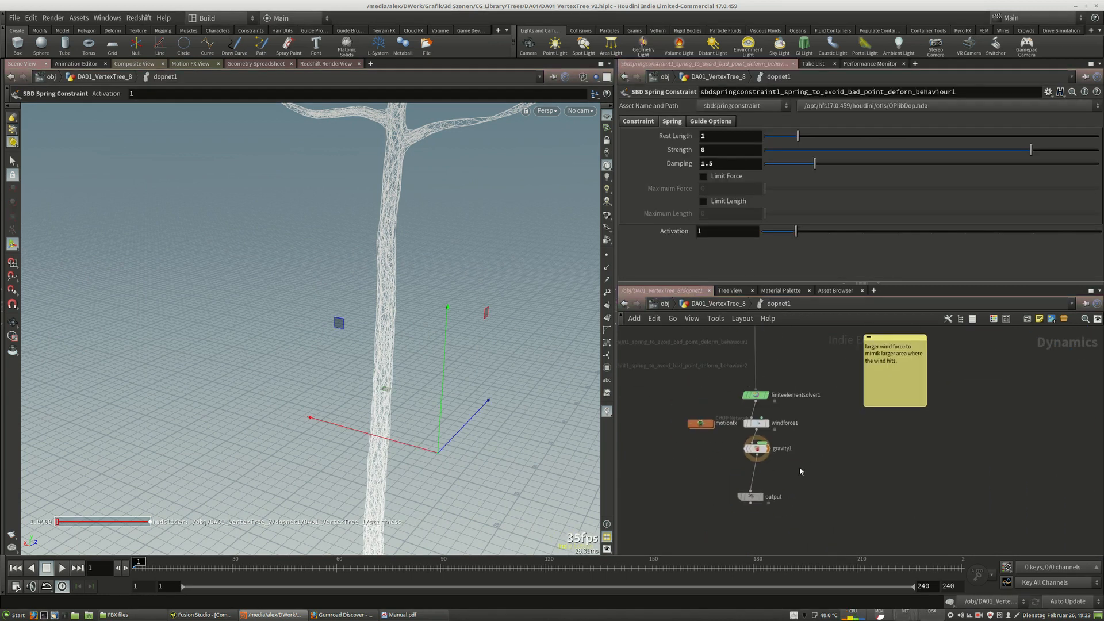
Select the finiteelementsolver1 node and review its float precision and integrator type options.
{"action": "left_click_drag", "start_coordinate": [706, 423], "coordinate": [686, 423]}
{"action": "middle_click_drag", "start_coordinate": [846, 390], "coordinate": [847, 432]}
{"action": "left_click", "coordinate": [754, 438]}
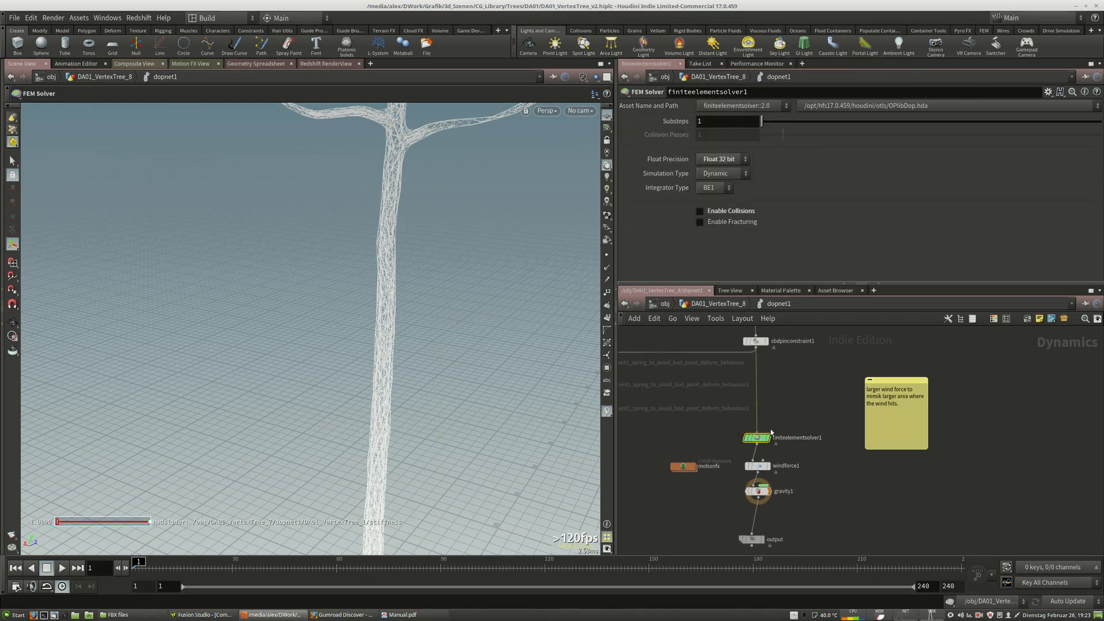
{"action": "left_click_drag", "start_coordinate": [759, 443], "coordinate": [759, 441]}
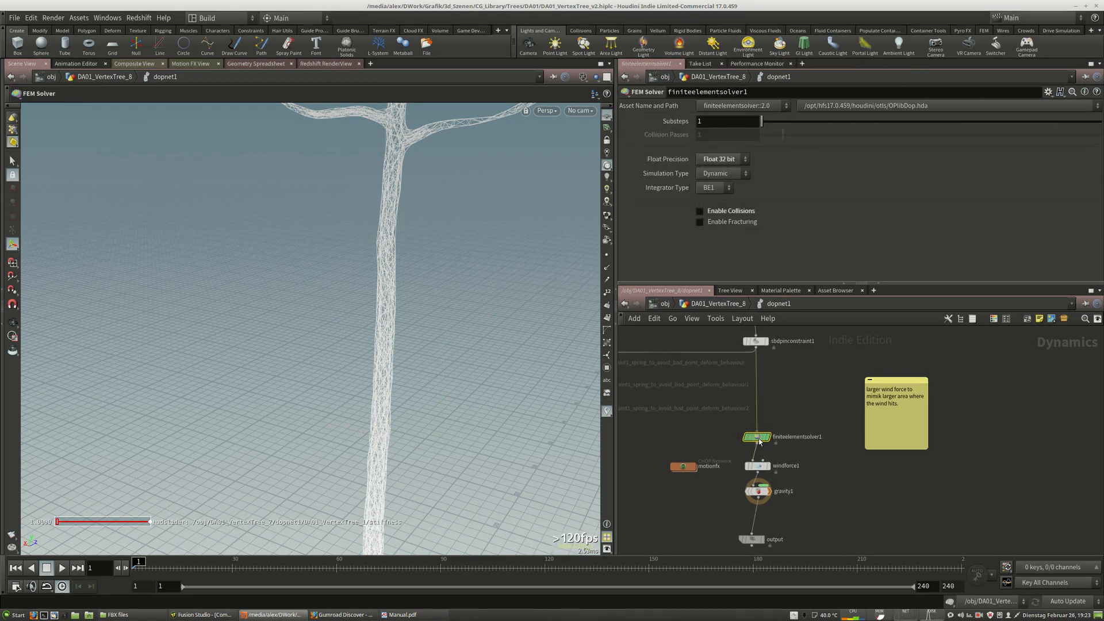
{"action": "left_click", "coordinate": [716, 160]}
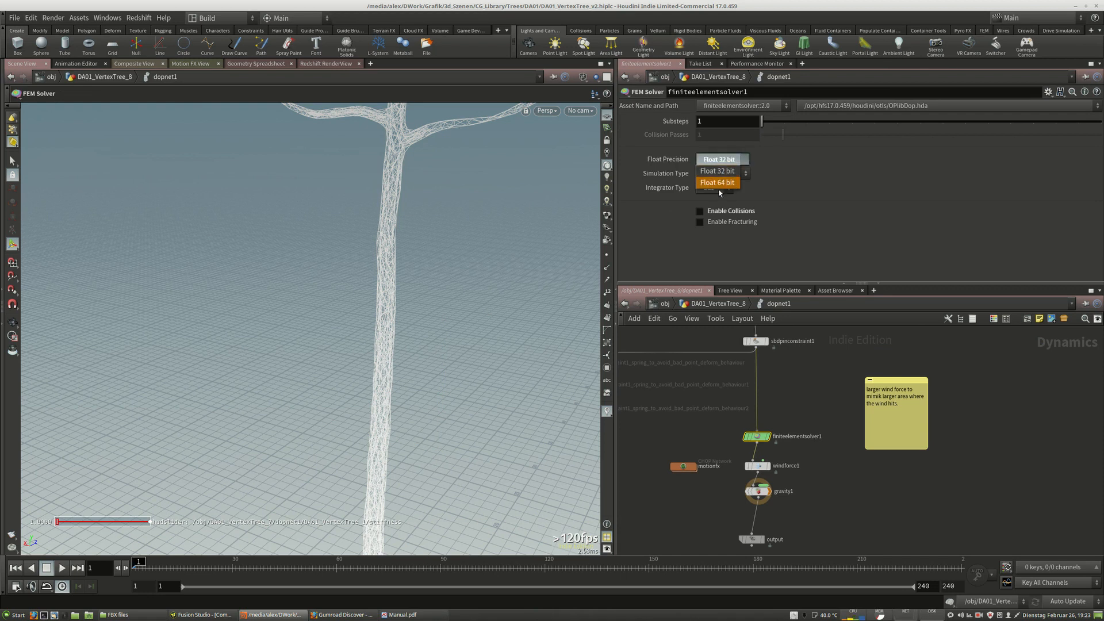
{"action": "left_click", "coordinate": [717, 171]}
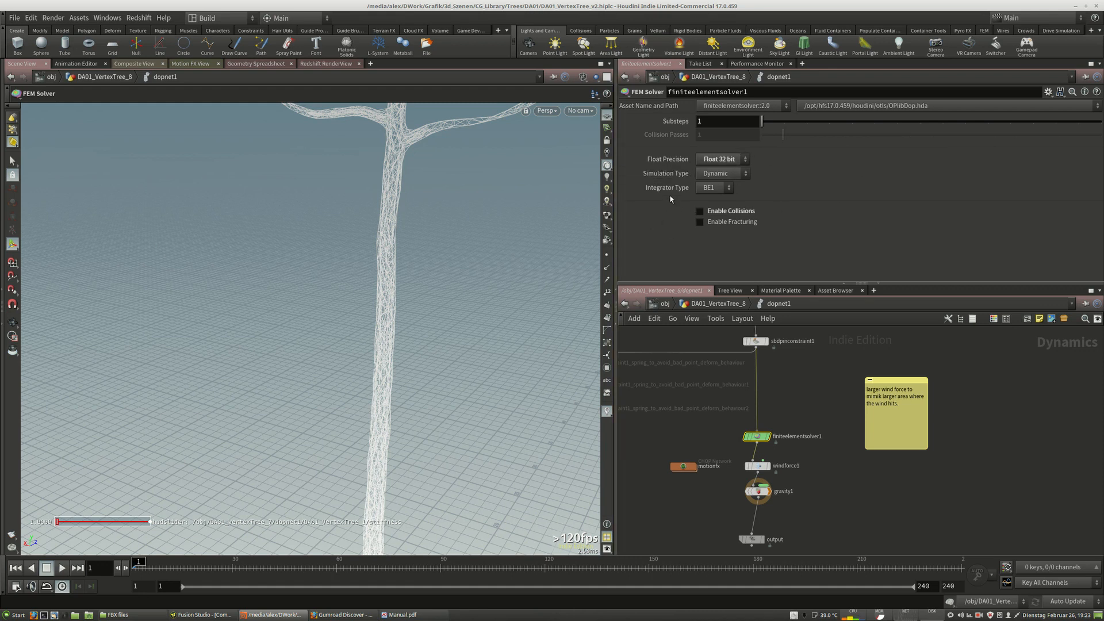
{"action": "left_click", "coordinate": [713, 189]}
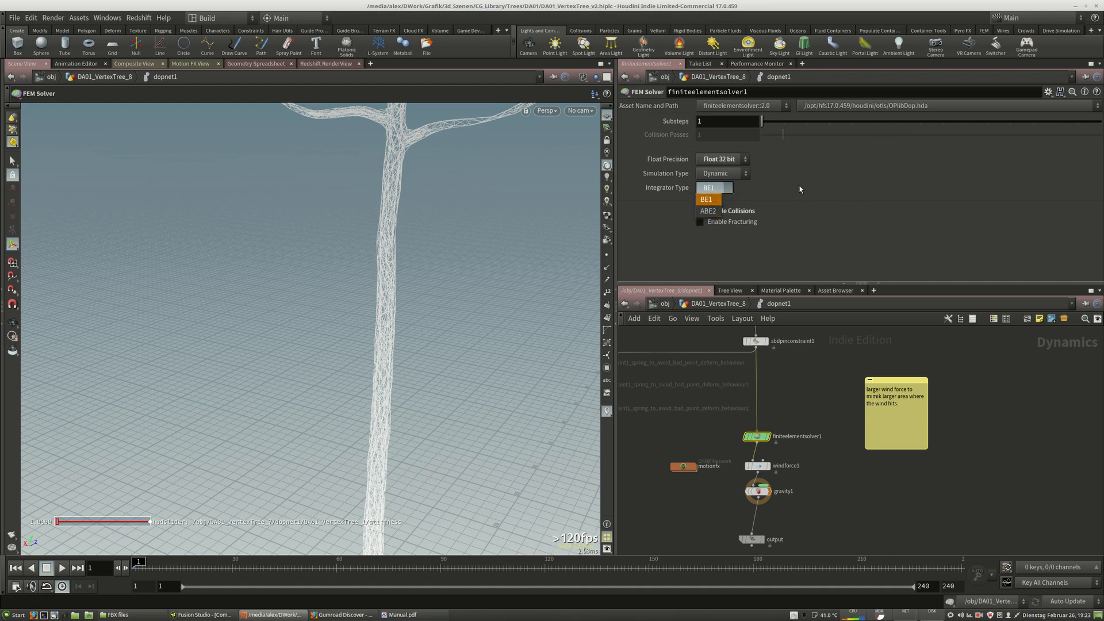
{"action": "left_click", "coordinate": [799, 189]}
{"action": "left_click", "coordinate": [718, 189]}
{"action": "left_click", "coordinate": [711, 212]}
{"action": "left_click", "coordinate": [717, 190]}
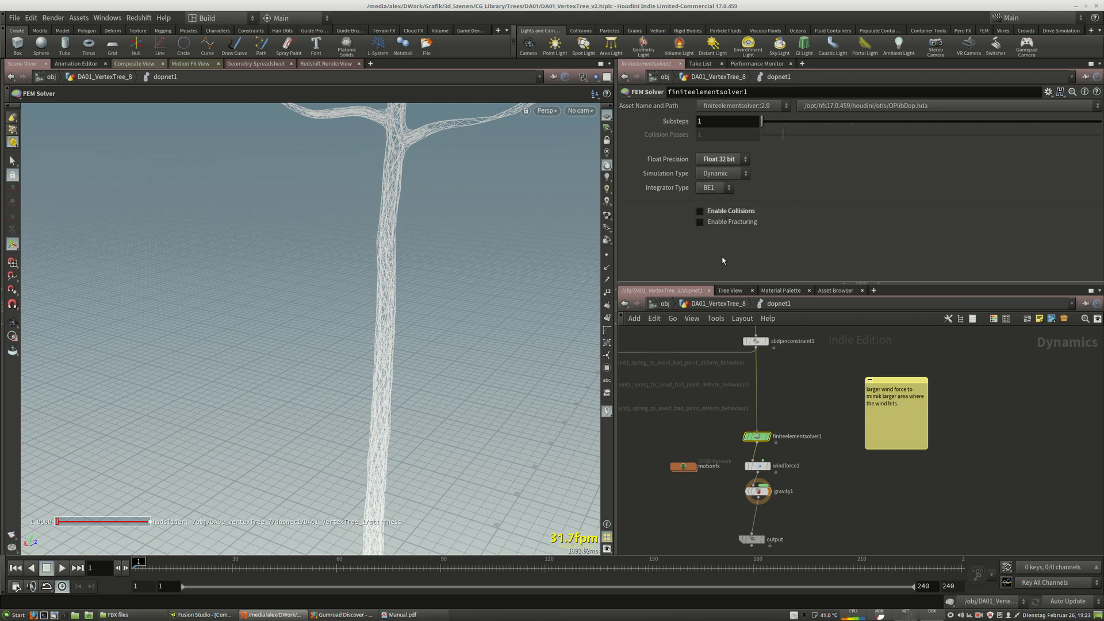
Return to DA01_VertexTree_8's geometry network, play the simulation briefly, then rewind to frame 1.
{"action": "middle_click_drag", "start_coordinate": [488, 153], "coordinate": [428, 313], "text": "alt"}
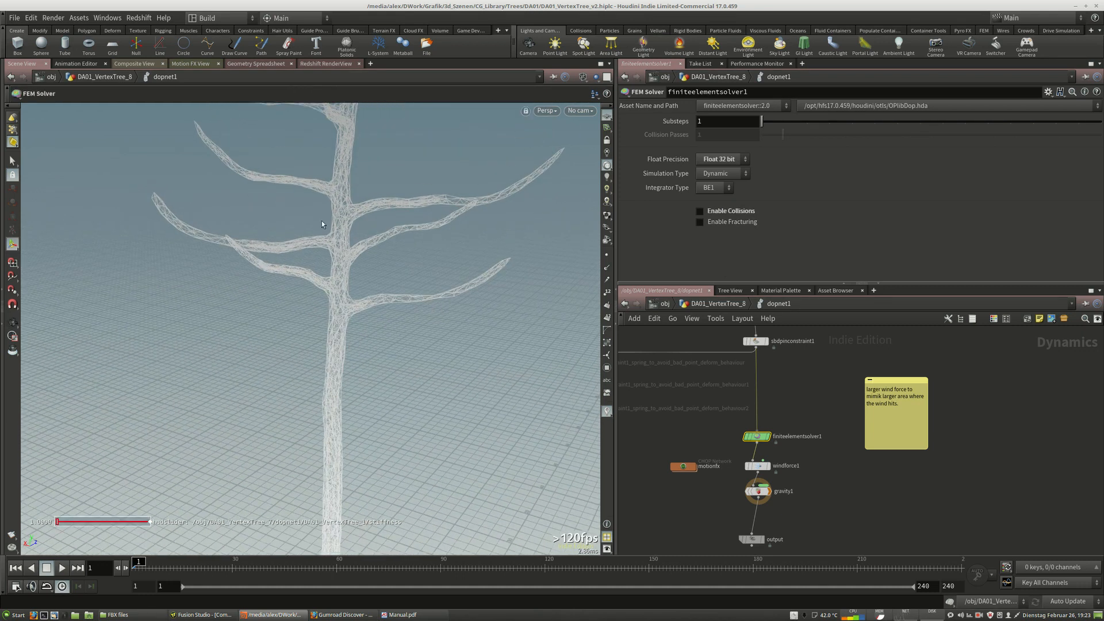
{"action": "middle_click_drag", "start_coordinate": [448, 197], "coordinate": [444, 335], "text": "alt"}
{"action": "right_click_drag", "start_coordinate": [500, 330], "coordinate": [466, 330], "text": "alt"}
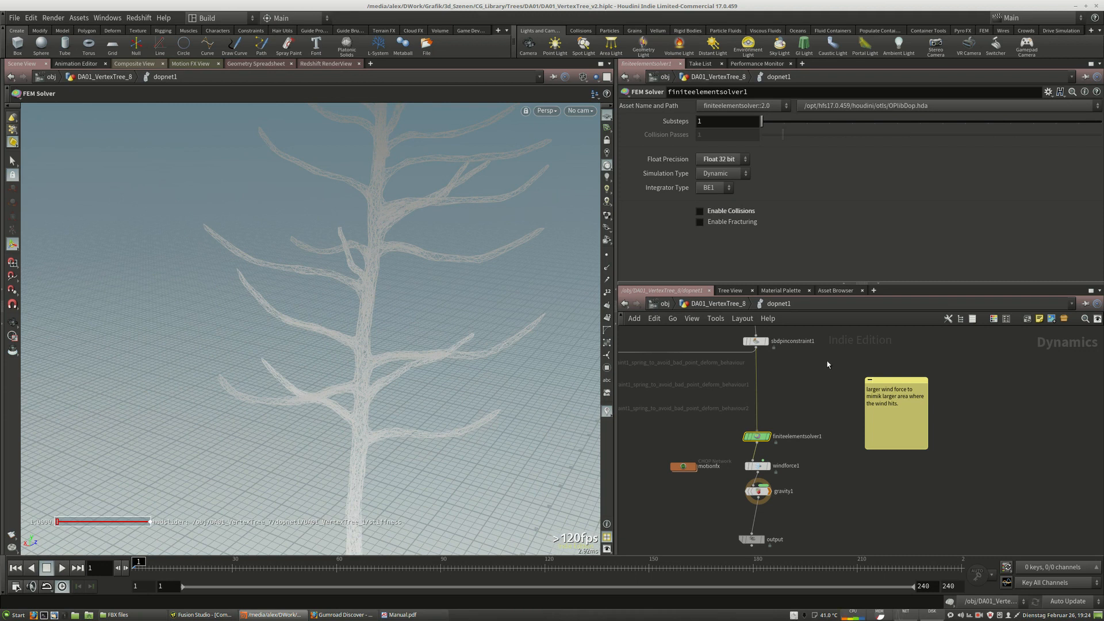
{"action": "middle_click_drag", "start_coordinate": [808, 423], "coordinate": [825, 396]}
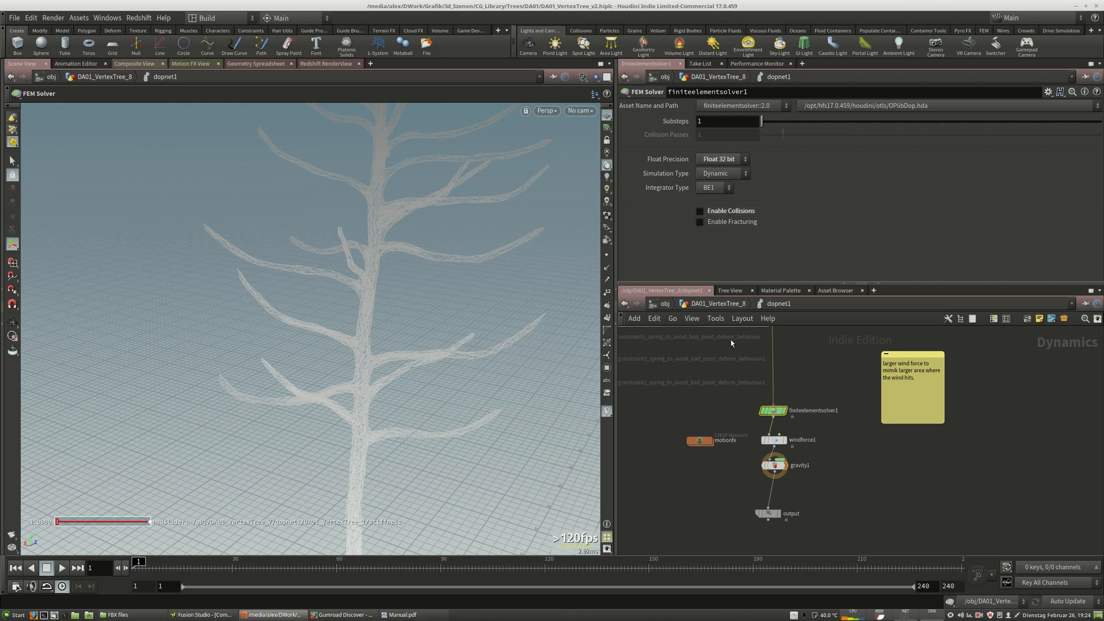
{"action": "left_click", "coordinate": [708, 305]}
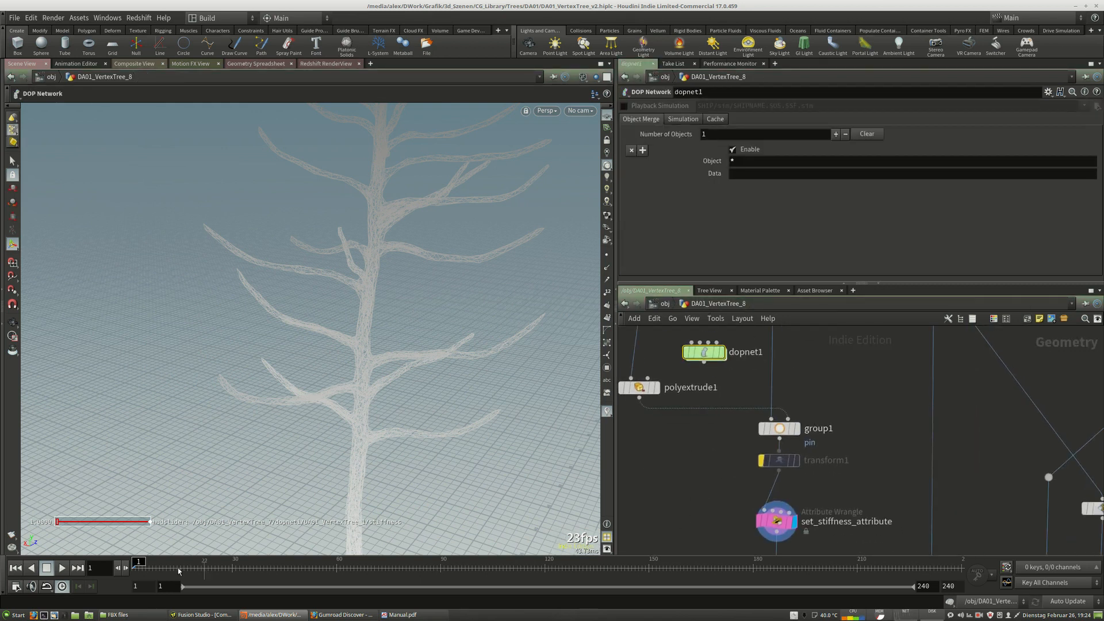
{"action": "left_click", "coordinate": [62, 568]}
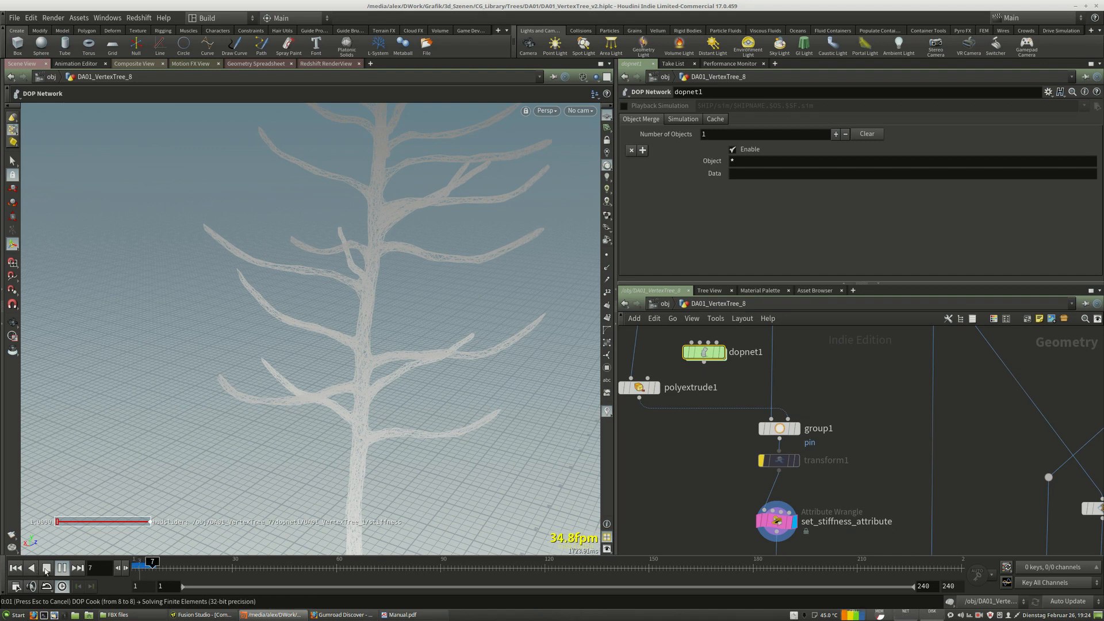
{"action": "left_click", "coordinate": [46, 569]}
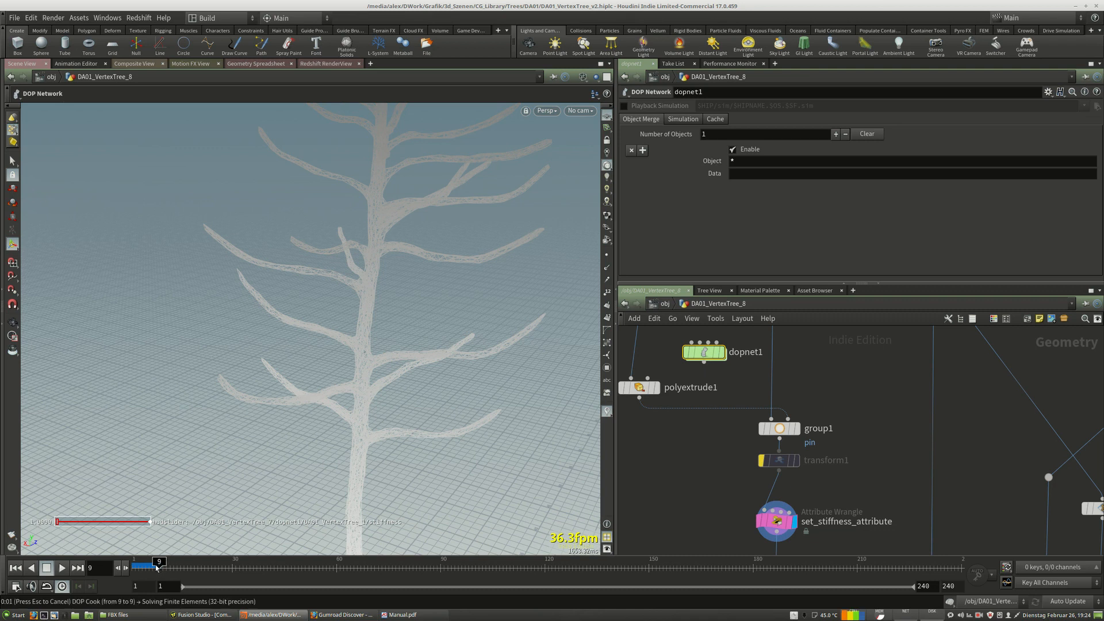
{"action": "left_click_drag", "start_coordinate": [157, 568], "coordinate": [133, 567]}
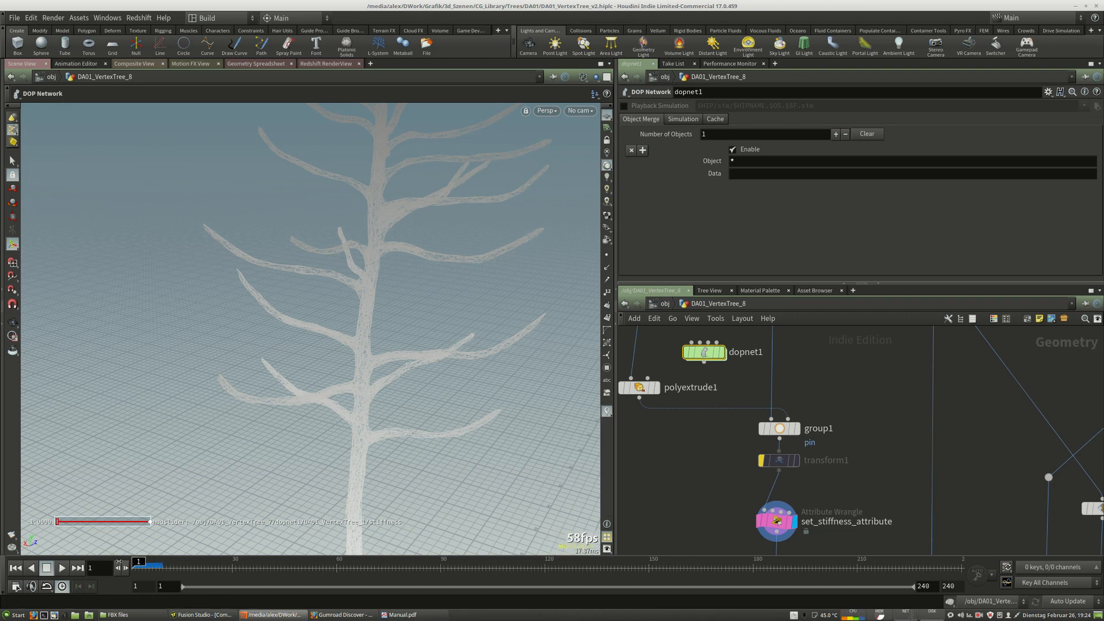
Examine the lower part of the geometry network around the File Cache and pointdeform1 nodes.
{"action": "scroll", "coordinate": [704, 449], "scroll_direction": "down", "scroll_amount": 4}
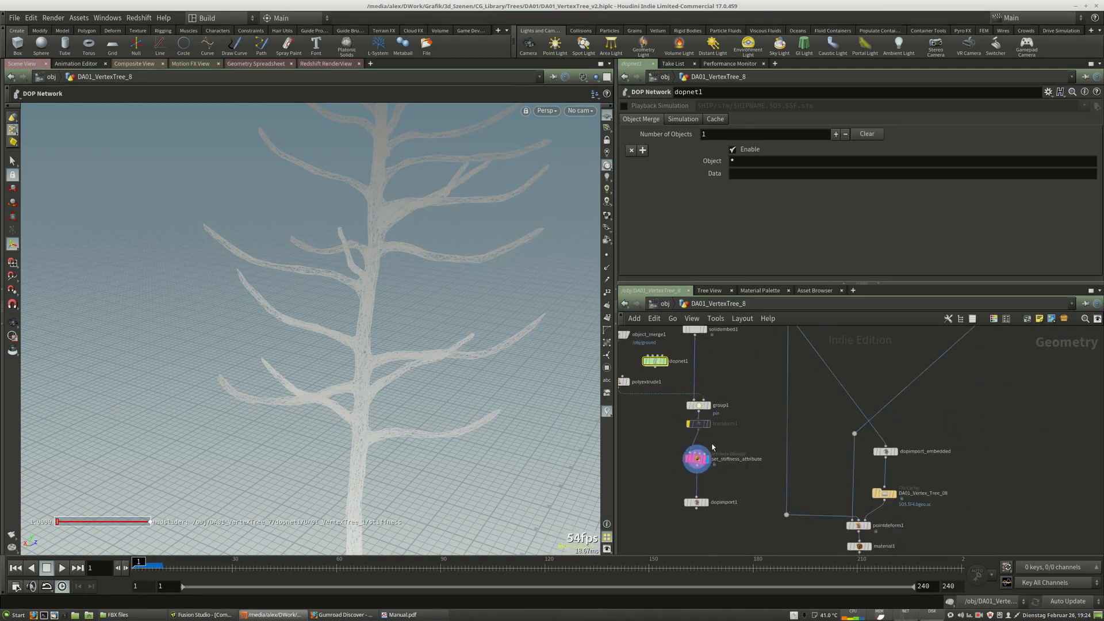
{"action": "middle_click_drag", "start_coordinate": [704, 450], "coordinate": [680, 520]}
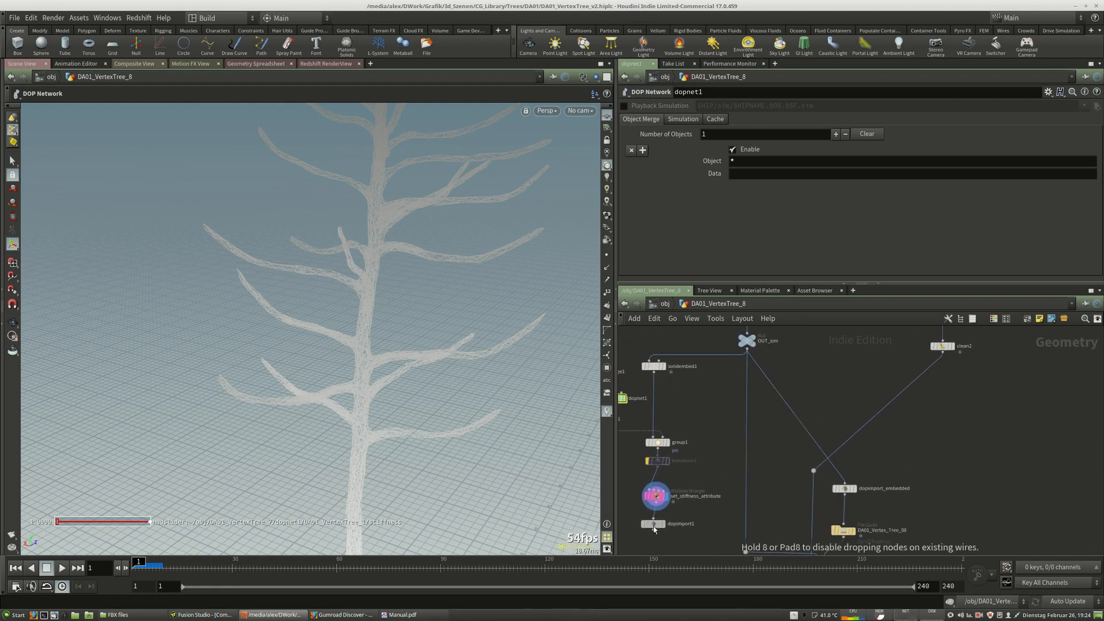
{"action": "mouse_move", "coordinate": [653, 530]}
{"action": "left_mouse_down"}
{"action": "mouse_move", "coordinate": [643, 530]}
{"action": "mouse_move", "coordinate": [655, 529]}
{"action": "left_mouse_up"}
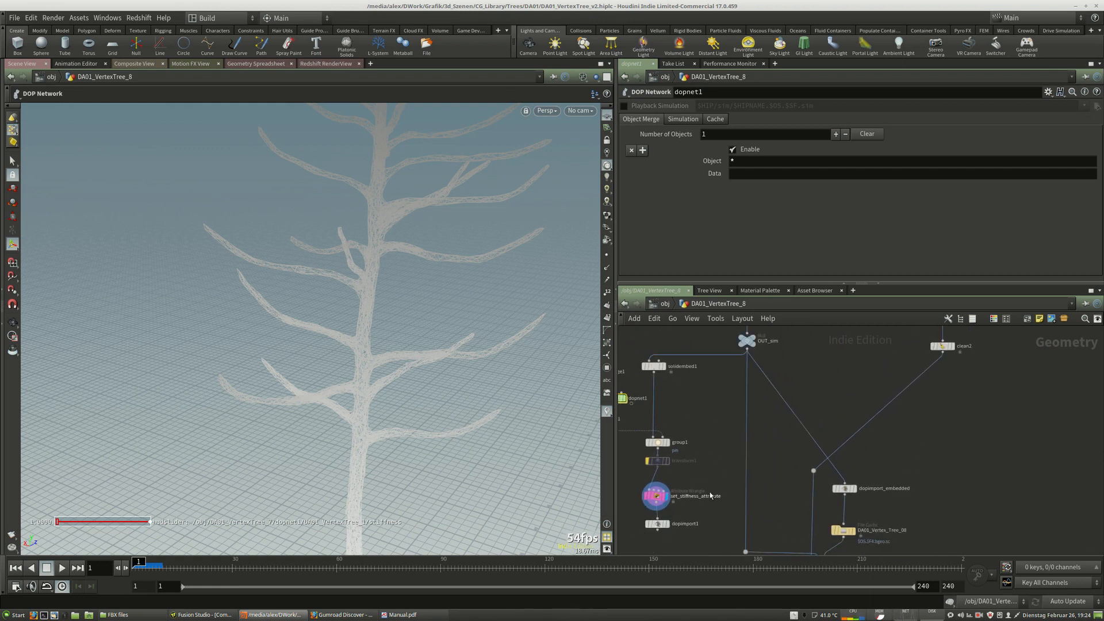
{"action": "middle_click_drag", "start_coordinate": [715, 495], "coordinate": [732, 501]}
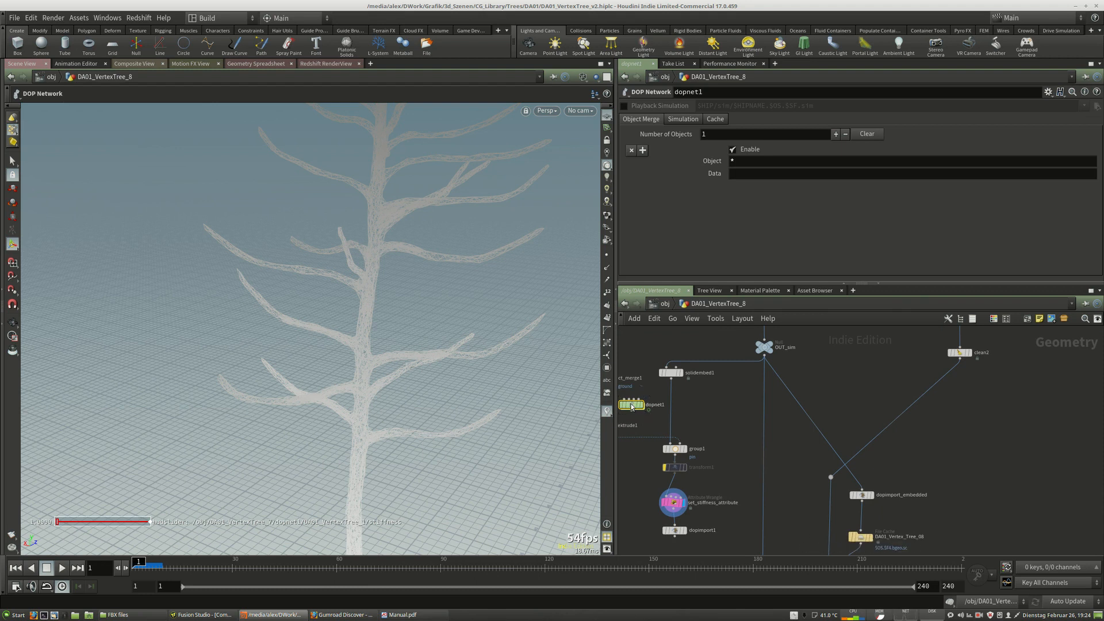
{"action": "mouse_move", "coordinate": [633, 405]}
{"action": "left_mouse_down"}
{"action": "mouse_move", "coordinate": [686, 535]}
{"action": "mouse_move", "coordinate": [632, 412]}
{"action": "left_mouse_up"}
{"action": "middle_click_drag", "start_coordinate": [726, 428], "coordinate": [609, 388]}
{"action": "middle_click_drag", "start_coordinate": [839, 433], "coordinate": [910, 405]}
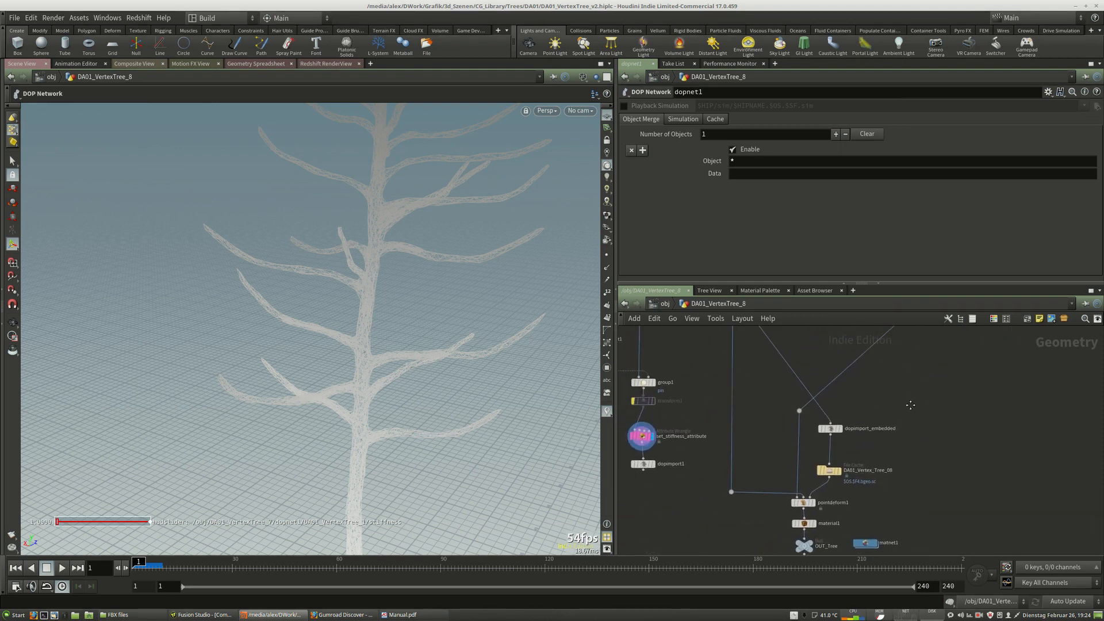
{"action": "middle_click_drag", "start_coordinate": [706, 413], "coordinate": [695, 487]}
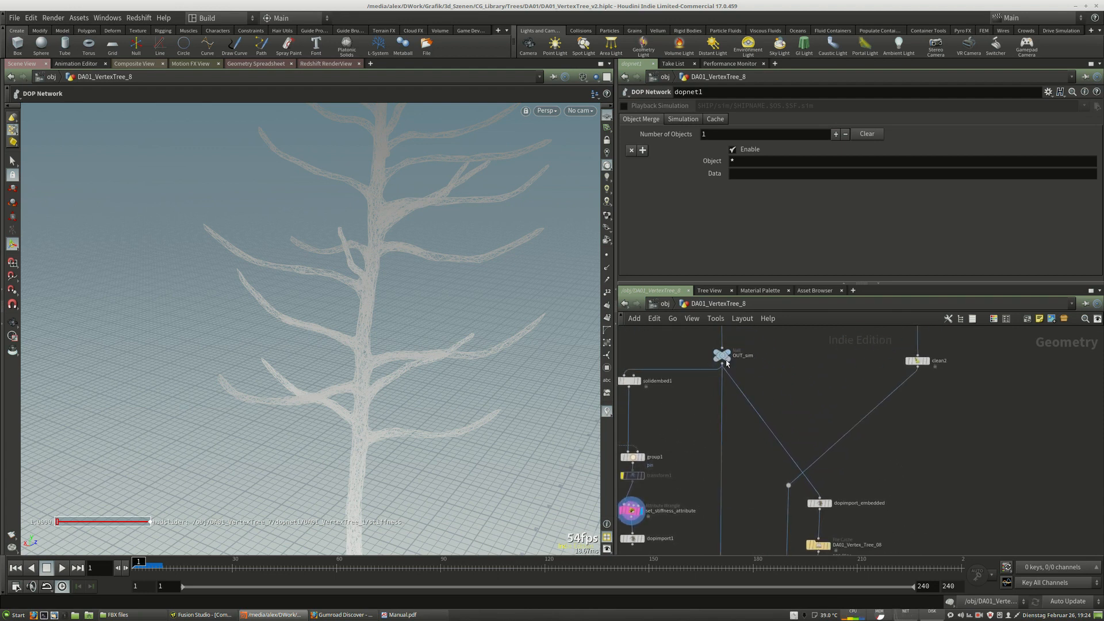
{"action": "mouse_move", "coordinate": [728, 355]}
{"action": "middle_click_drag", "start_coordinate": [790, 511], "coordinate": [760, 405]}
{"action": "scroll", "coordinate": [780, 481], "scroll_direction": "up", "scroll_amount": 2}
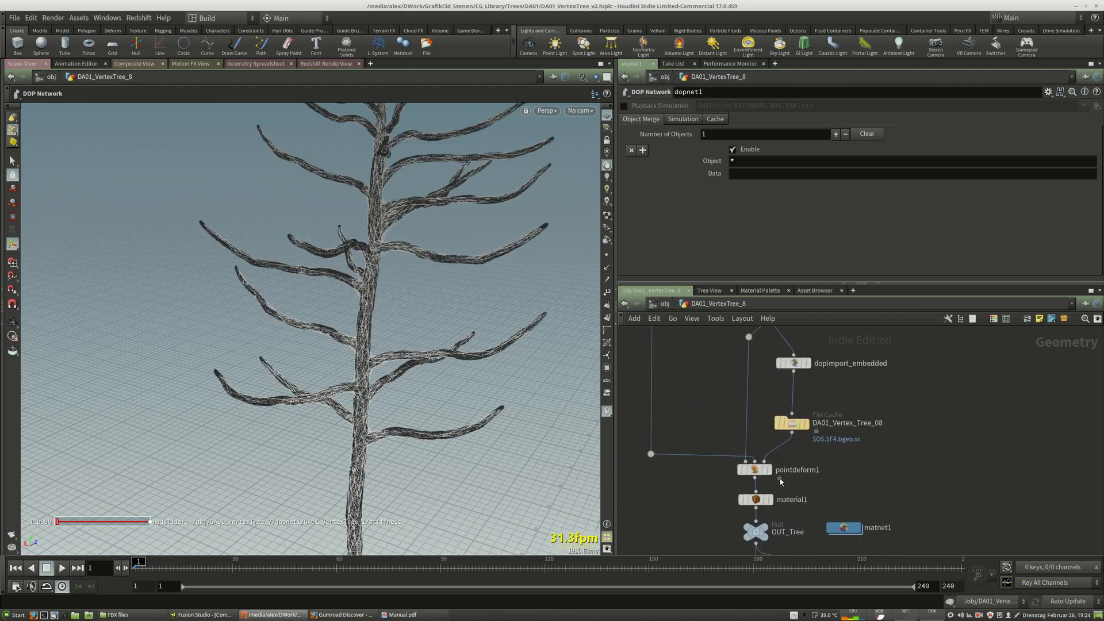
{"action": "scroll", "coordinate": [777, 478], "scroll_direction": "up", "scroll_amount": 3}
{"action": "mouse_move", "coordinate": [769, 466]}
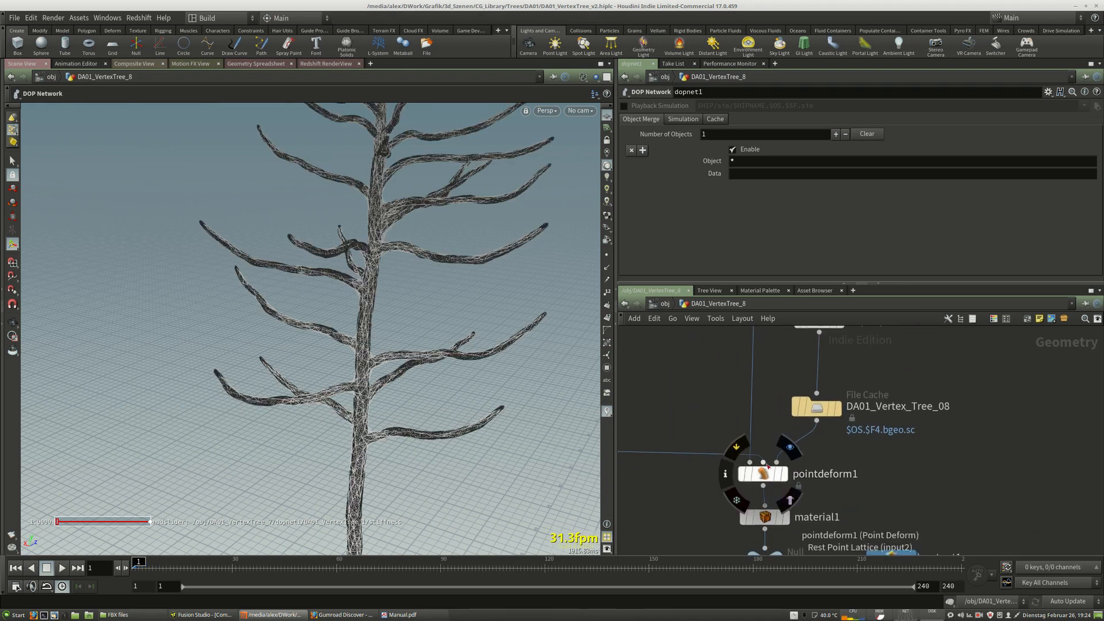
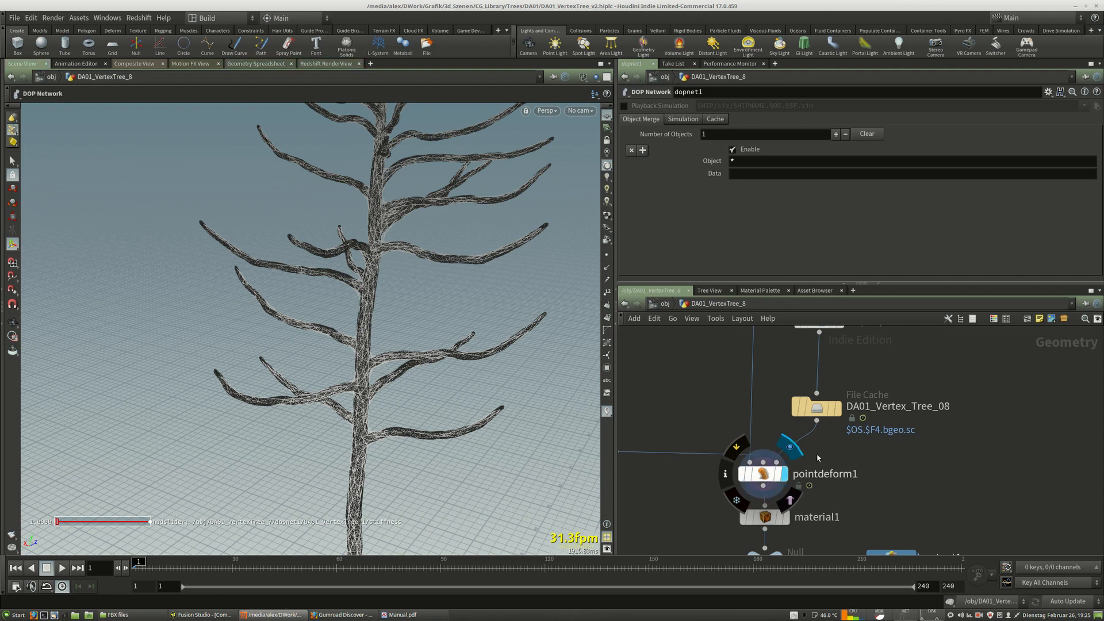
Select the pointdeform1 node and inspect the deformed tree with its foliage in the viewport.
{"action": "left_click", "coordinate": [748, 481]}
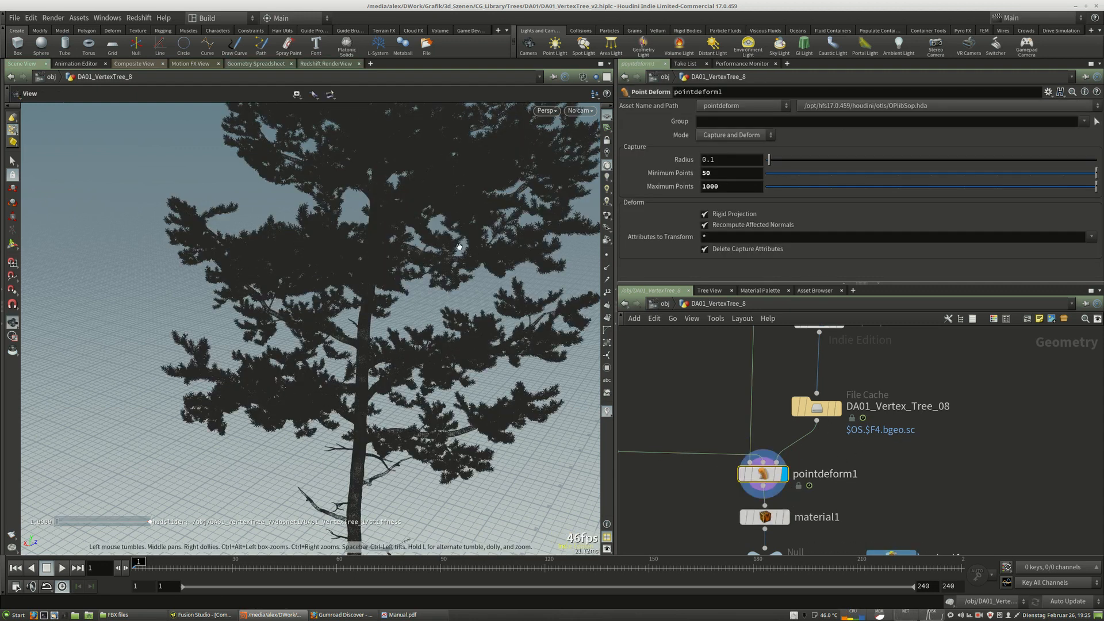
{"action": "left_click_drag", "start_coordinate": [461, 241], "coordinate": [466, 236], "text": "alt"}
{"action": "left_click", "coordinate": [583, 77]}
{"action": "left_click", "coordinate": [627, 183]}
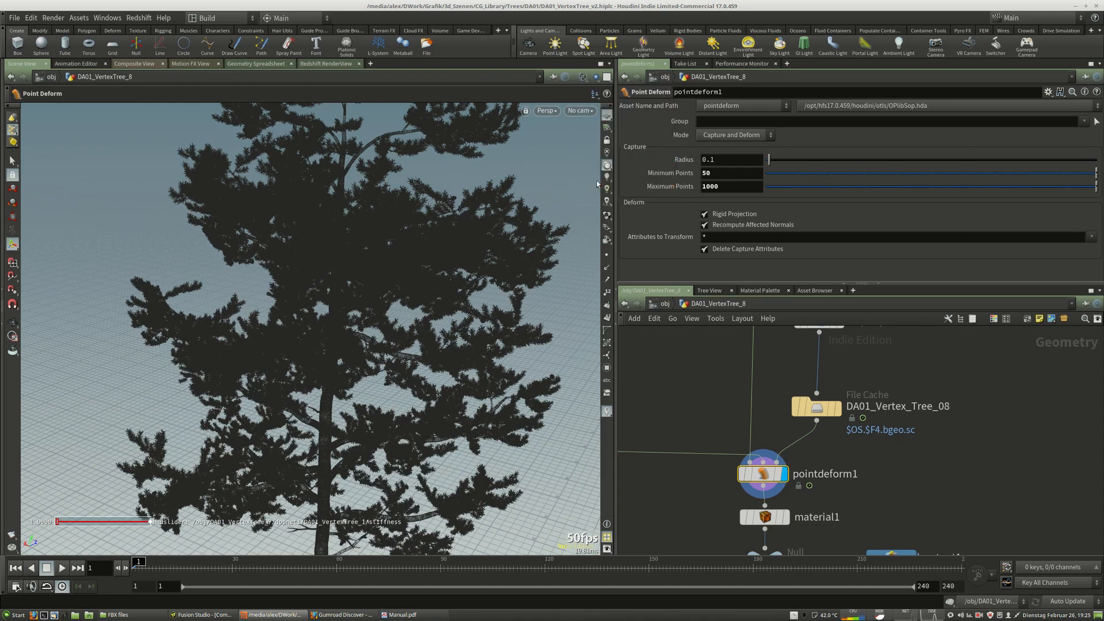
{"action": "right_click_drag", "start_coordinate": [492, 252], "coordinate": [437, 230], "text": "alt"}
{"action": "left_click_drag", "start_coordinate": [438, 230], "coordinate": [454, 167], "text": "alt"}
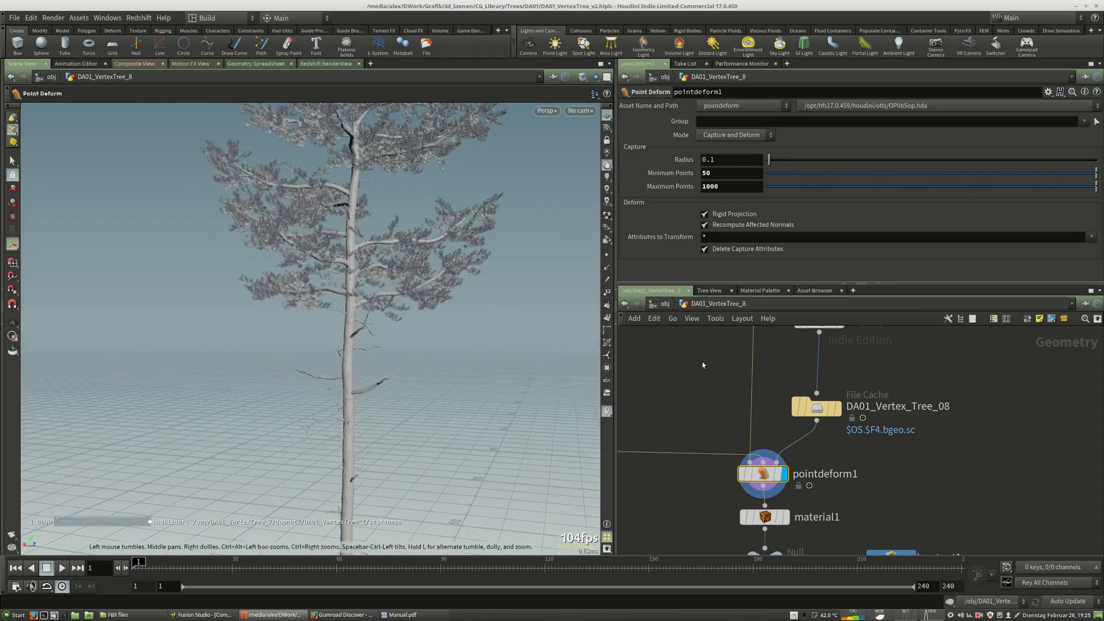
Select the DA01_Vertex_Tree_08 File Cache node and play the cached branch simulation.
{"action": "left_click_drag", "start_coordinate": [823, 410], "coordinate": [826, 403]}
{"action": "left_click", "coordinate": [842, 402]}
{"action": "left_click", "coordinate": [824, 403]}
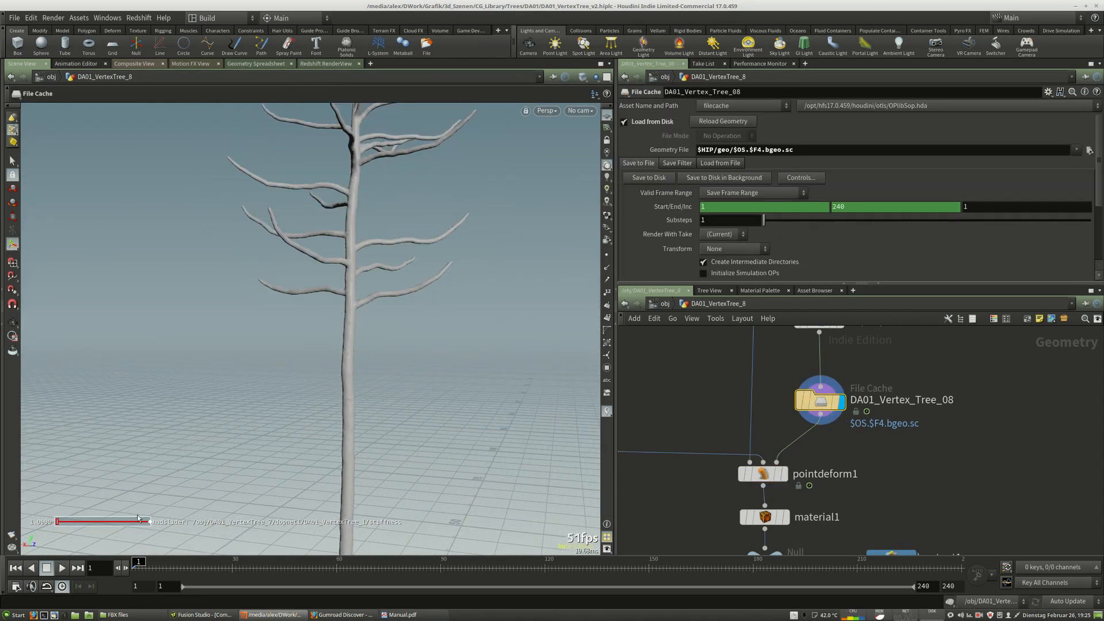
{"action": "left_click", "coordinate": [62, 569]}
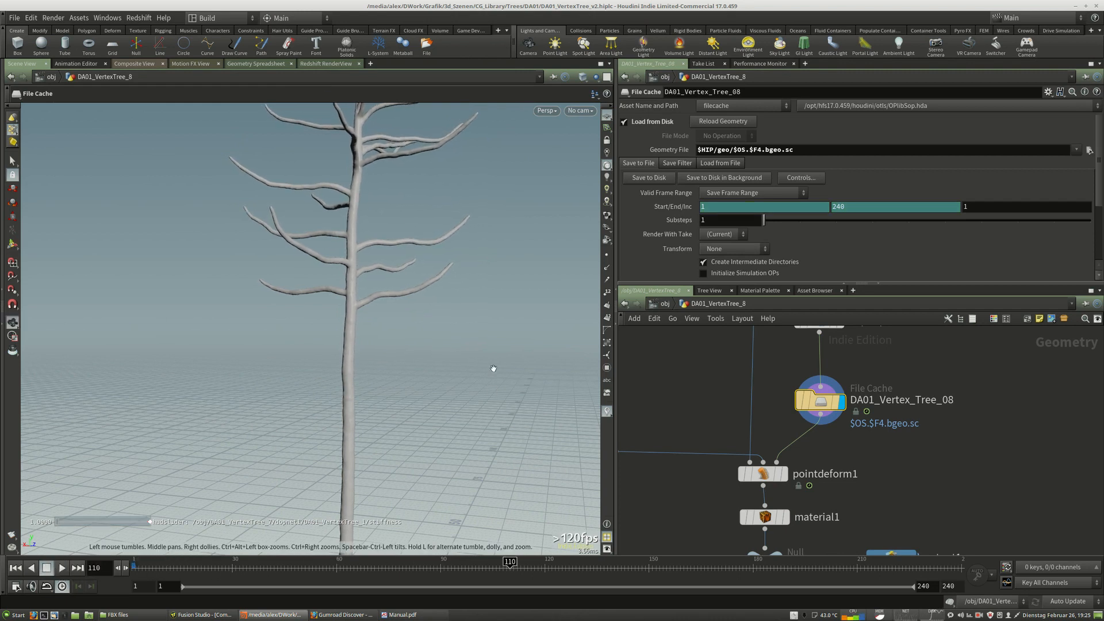
Switch the viewport to cam1, display pointdeform1 and scrub through the simulation.
{"action": "left_click", "coordinate": [580, 110]}
{"action": "left_click", "coordinate": [595, 153]}
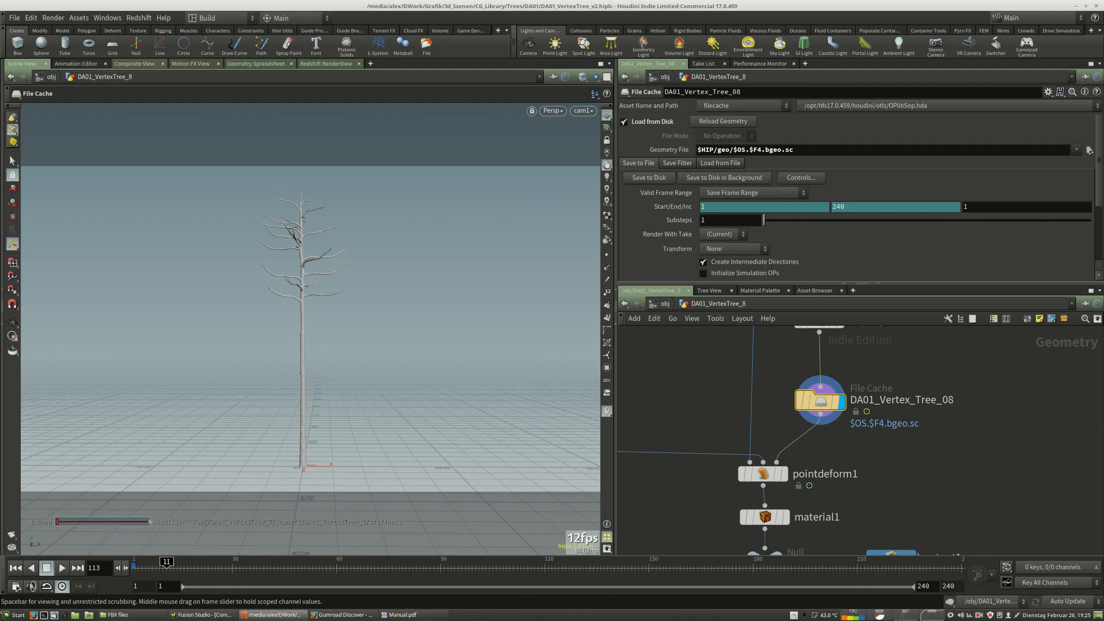
{"action": "middle_click_drag", "start_coordinate": [878, 475], "coordinate": [885, 440]}
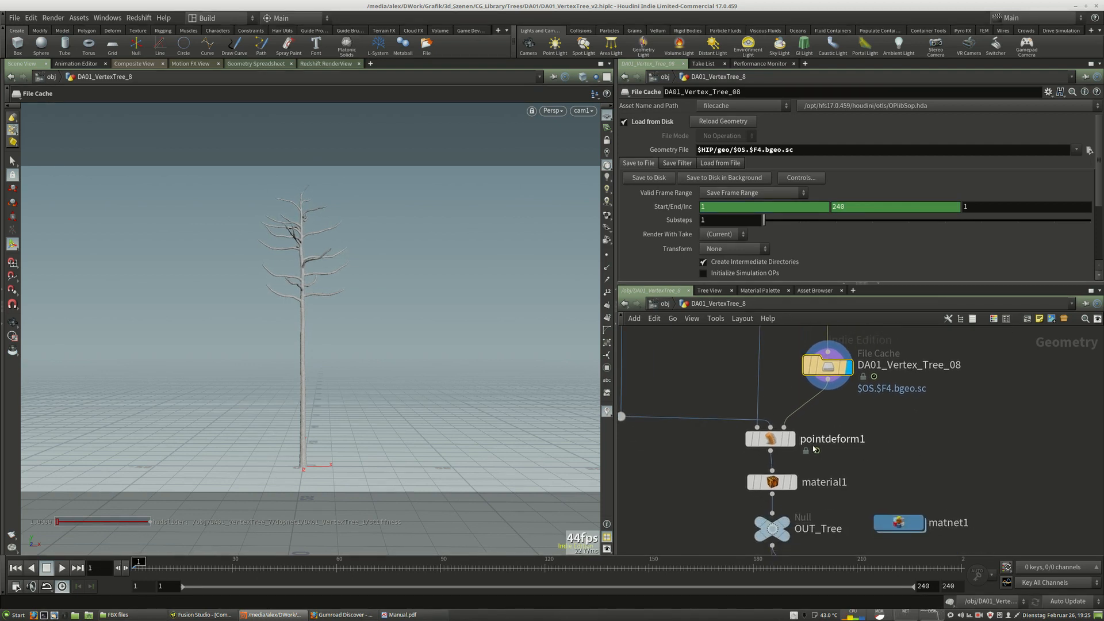
{"action": "left_click", "coordinate": [792, 440]}
{"action": "left_click", "coordinate": [774, 442]}
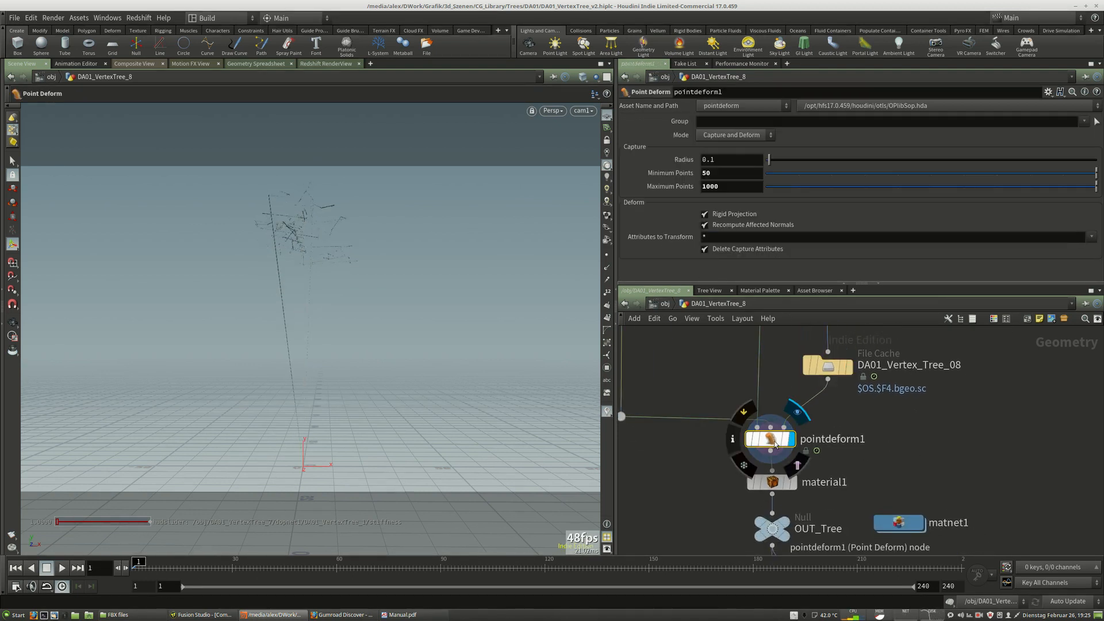
{"action": "left_click", "coordinate": [748, 440]}
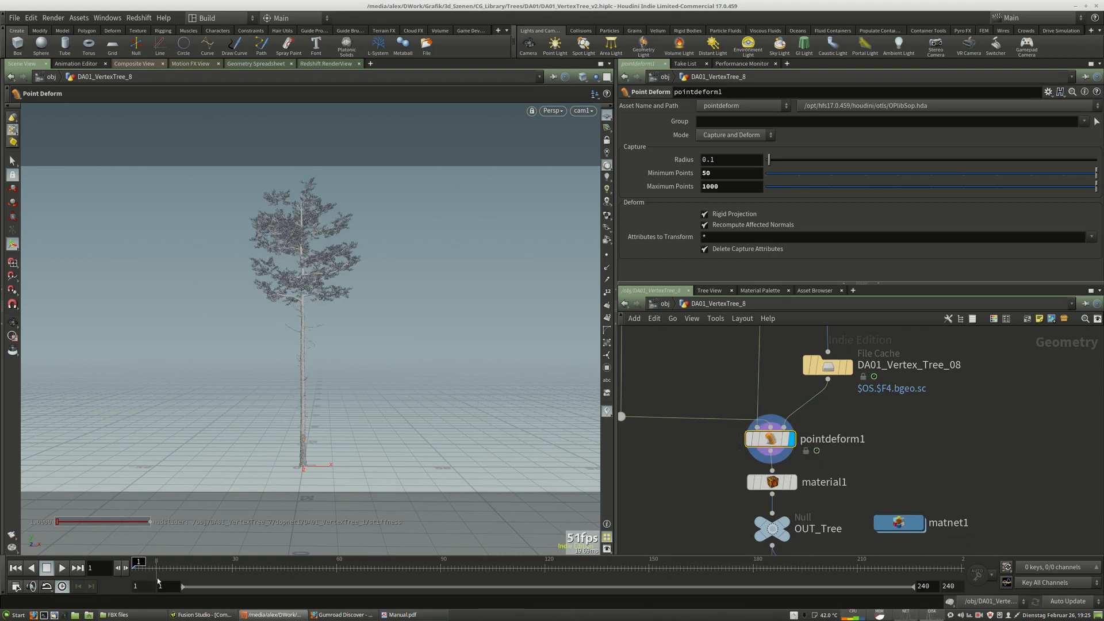
{"action": "left_click_drag", "start_coordinate": [181, 569], "coordinate": [256, 569]}
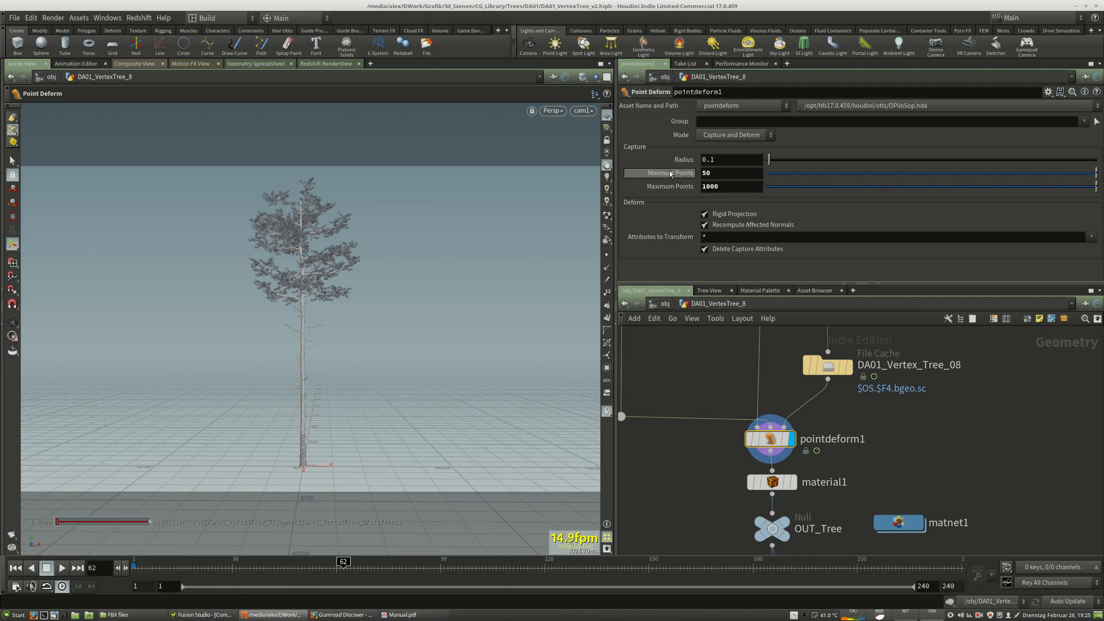
Set the point deform's Minimum Points to 5.
{"action": "key", "text": "Escape"}
{"action": "middle_click_drag", "start_coordinate": [338, 244], "coordinate": [331, 306]}
{"action": "right_click_drag", "start_coordinate": [304, 301], "coordinate": [502, 259]}
{"action": "key", "text": "space"}
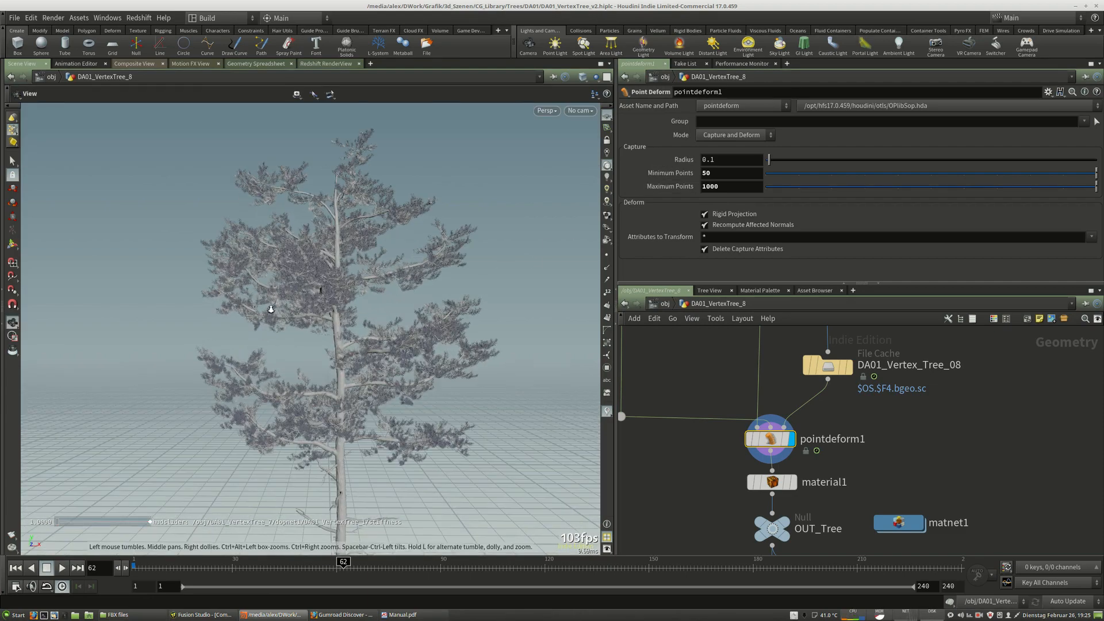
{"action": "right_click_drag", "start_coordinate": [293, 322], "coordinate": [386, 312]}
{"action": "middle_click_drag", "start_coordinate": [386, 312], "coordinate": [317, 343]}
{"action": "right_click_drag", "start_coordinate": [317, 342], "coordinate": [416, 389]}
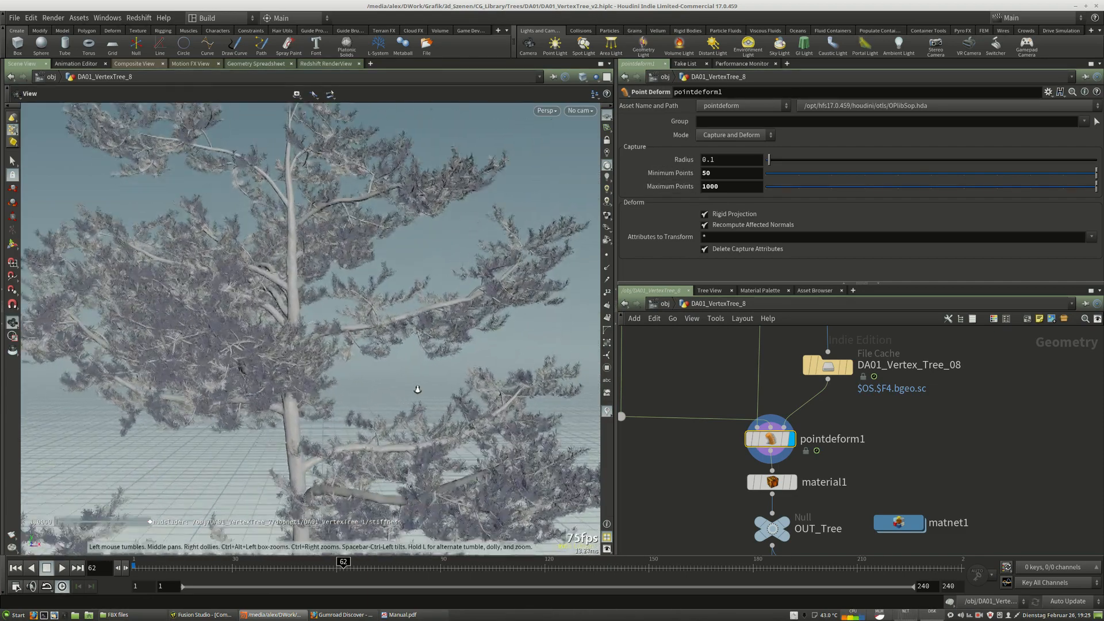
{"action": "left_click_drag", "start_coordinate": [416, 390], "coordinate": [376, 355]}
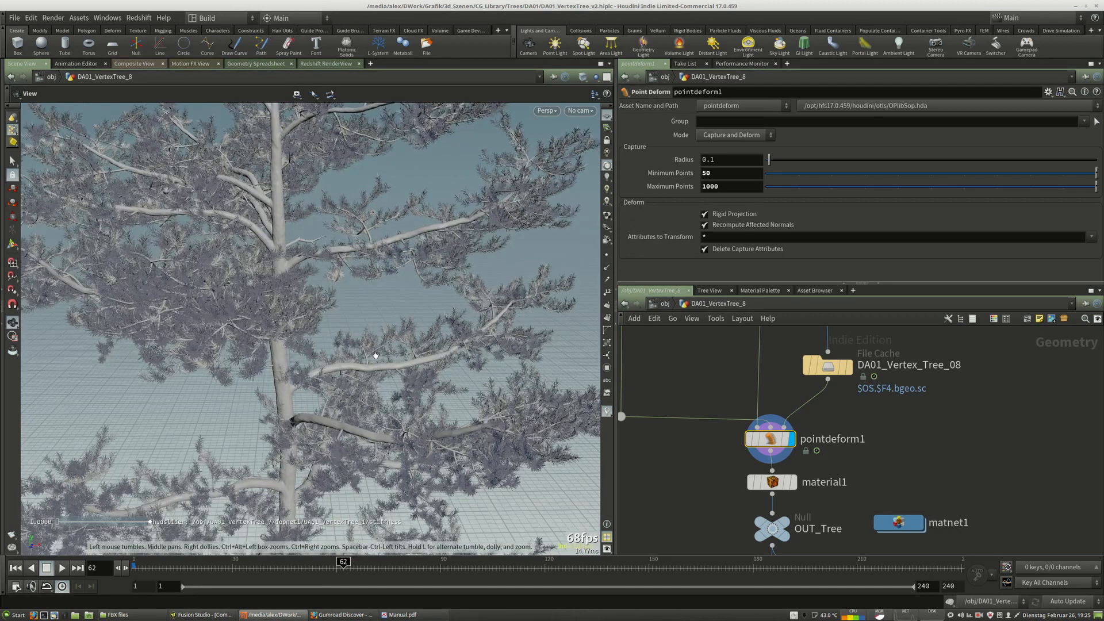
{"action": "middle_click_drag", "start_coordinate": [375, 356], "coordinate": [403, 440]}
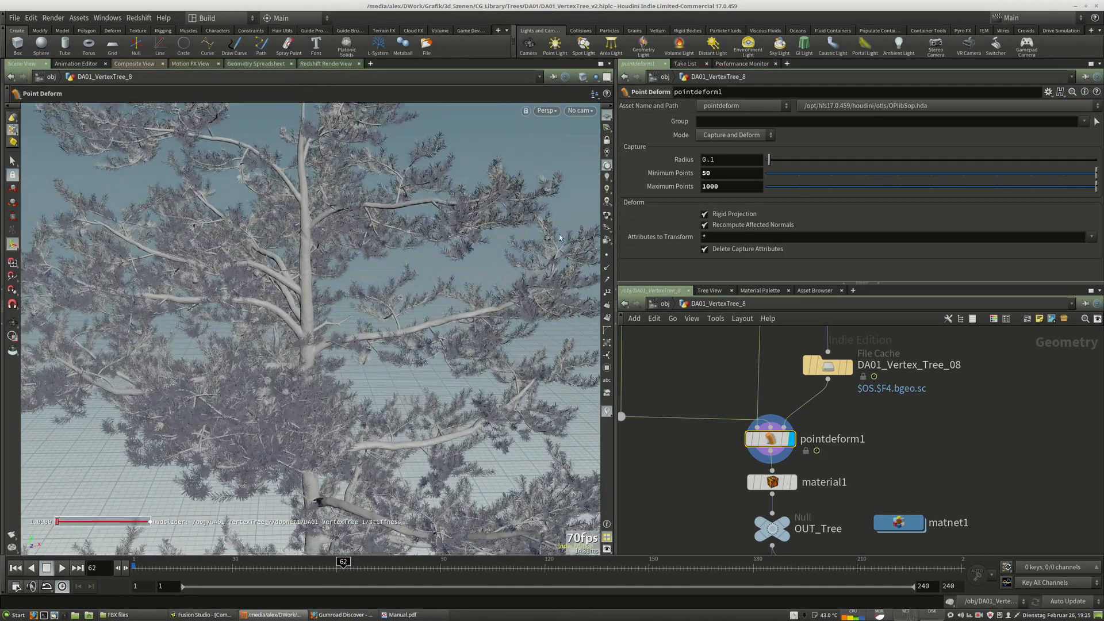
{"action": "double_click", "coordinate": [713, 174]}
{"action": "type", "text": "5"}
{"action": "key", "text": "Return"}
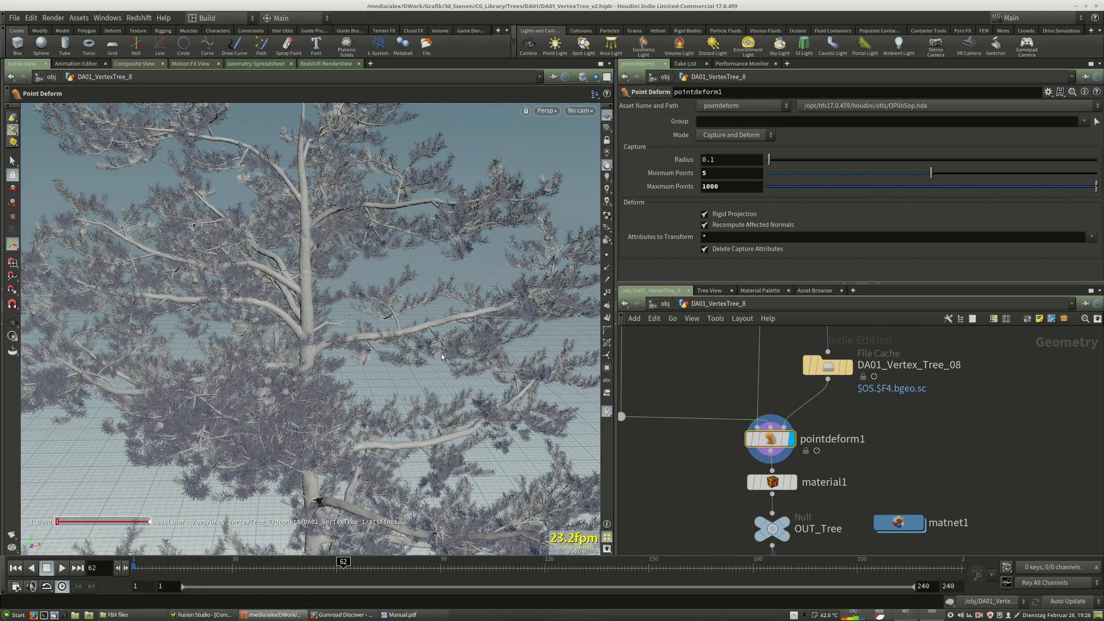
Scrub the timeline and inspect how the foliage follows the moving branches.
{"action": "left_click", "coordinate": [178, 573]}
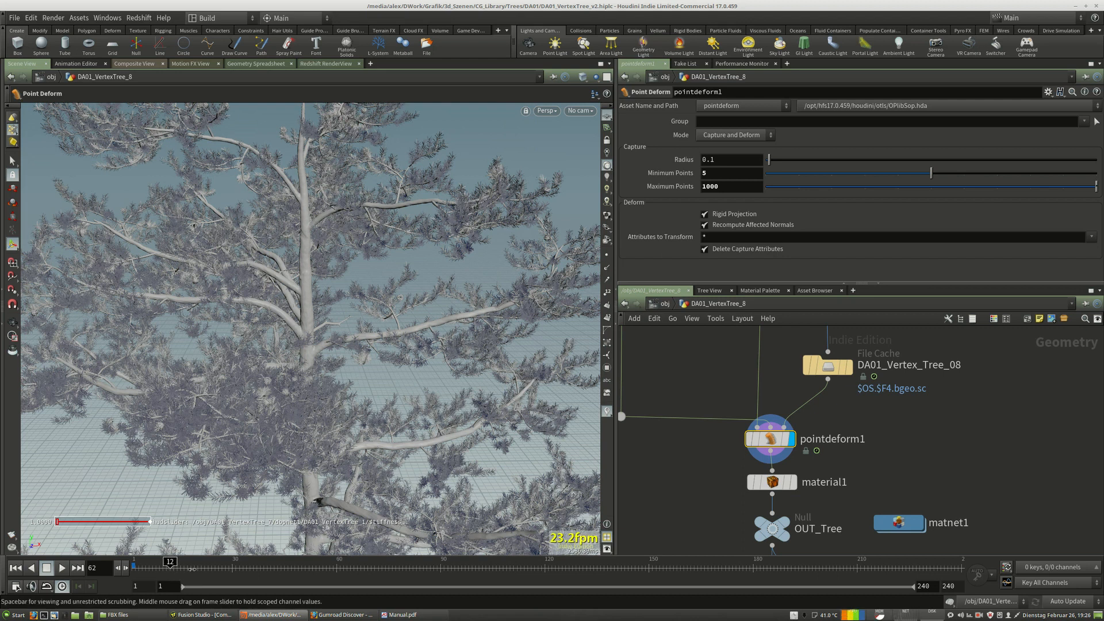
{"action": "left_click_drag", "start_coordinate": [324, 564], "coordinate": [809, 576]}
{"action": "right_click_drag", "start_coordinate": [356, 374], "coordinate": [352, 307], "text": "alt"}
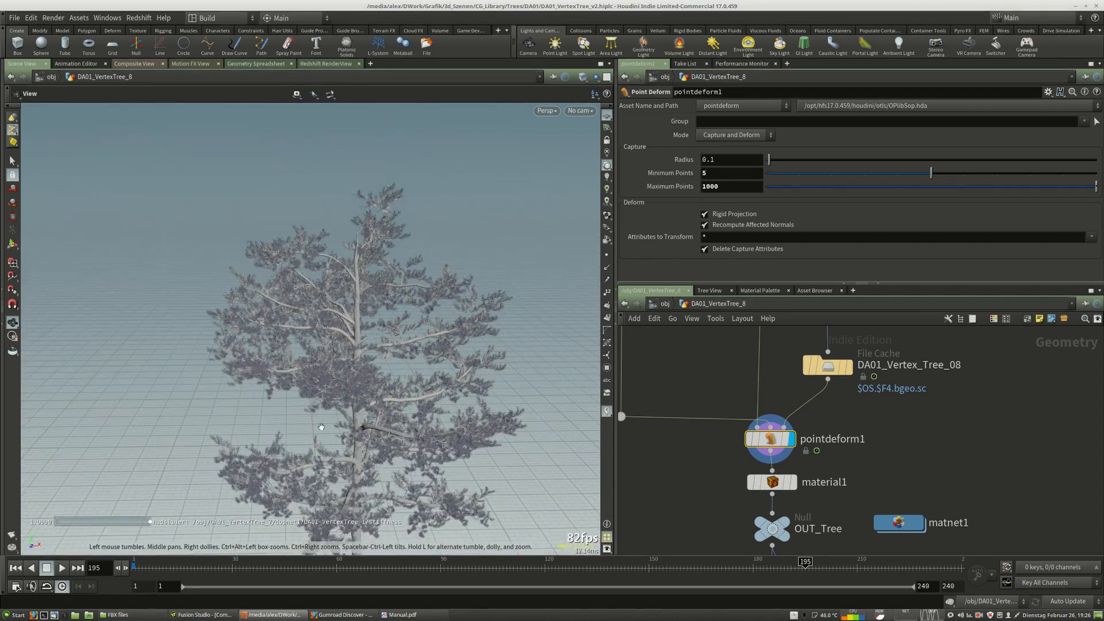
{"action": "left_click_drag", "start_coordinate": [320, 429], "coordinate": [336, 397], "text": "alt"}
{"action": "middle_click_drag", "start_coordinate": [335, 397], "coordinate": [310, 266], "text": "alt"}
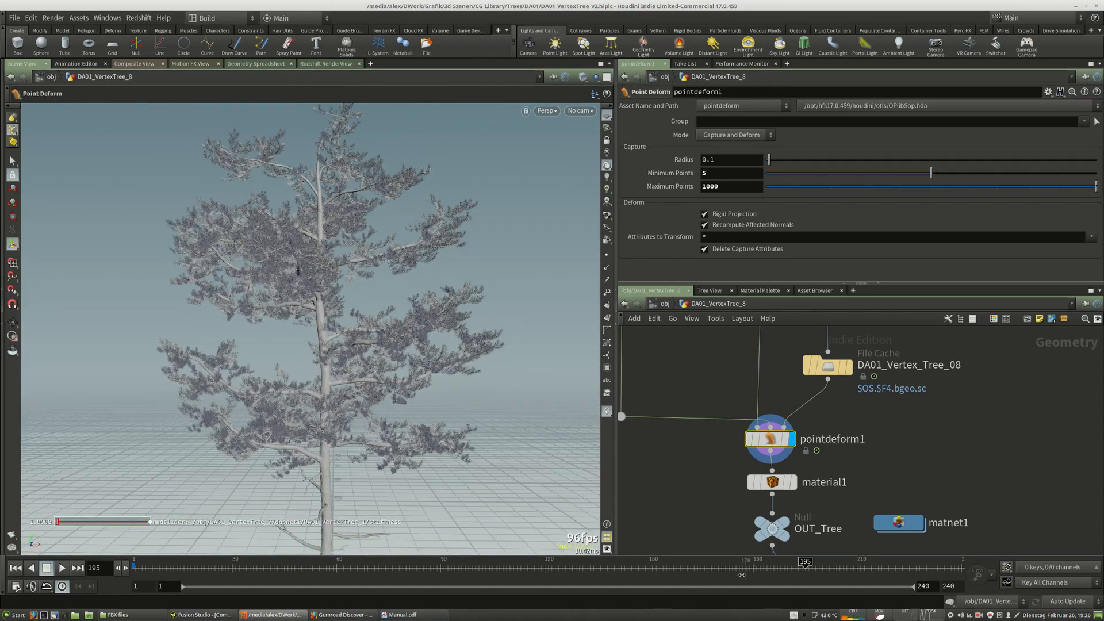
{"action": "left_click_drag", "start_coordinate": [748, 572], "coordinate": [709, 575]}
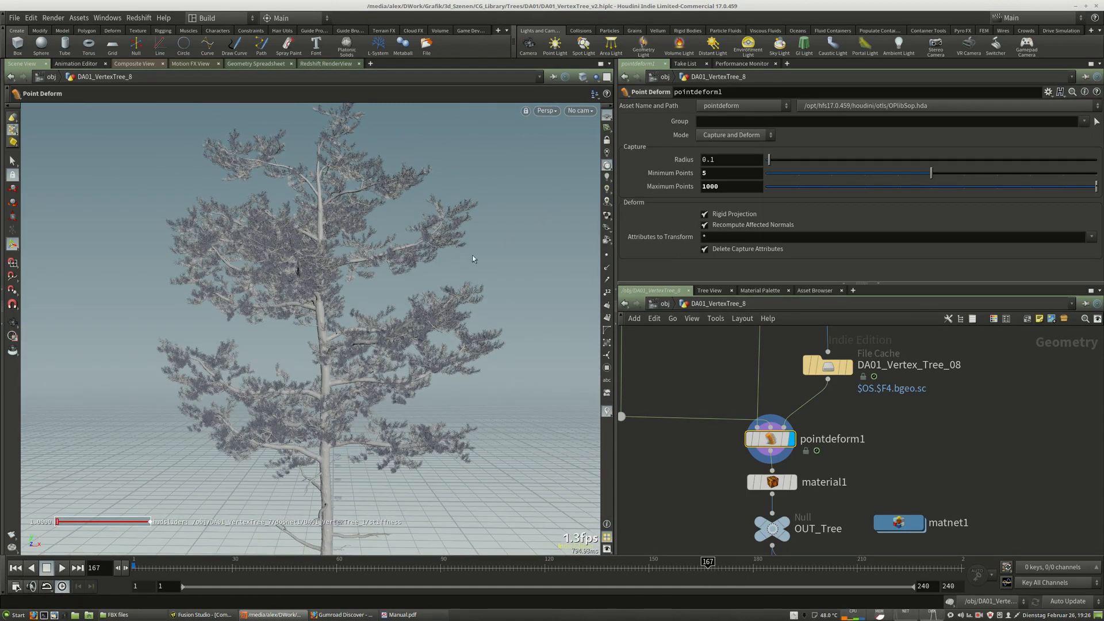
Set the point deform's Minimum Points back to 50.
{"action": "double_click", "coordinate": [715, 179]}
{"action": "type", "text": "50"}
{"action": "key", "text": "Return"}
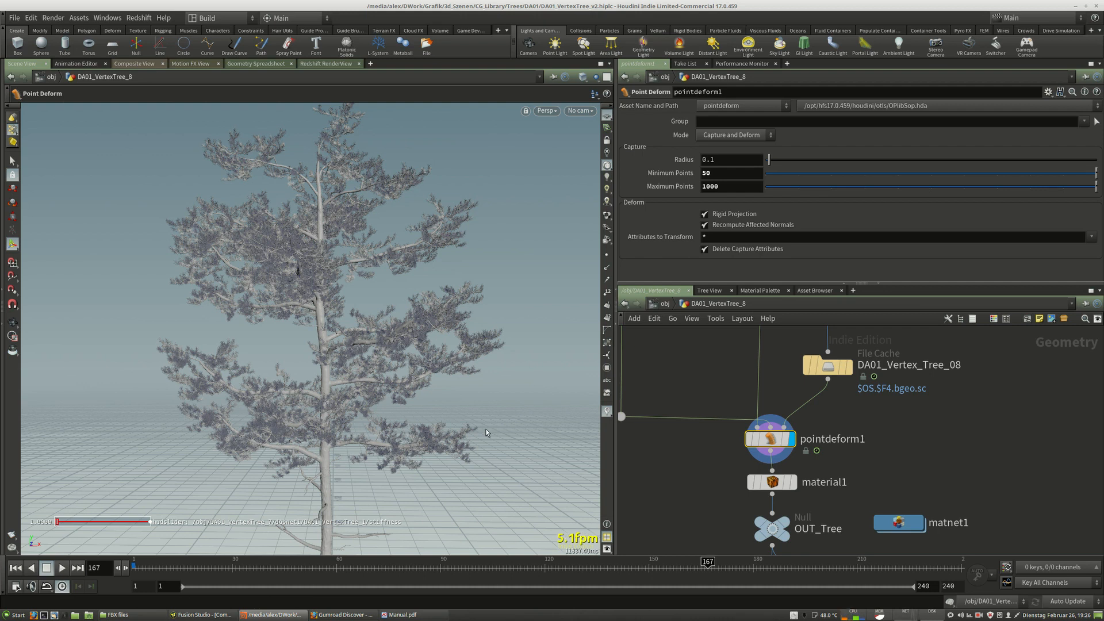
Select the Redshift_Proxy_Output1 node and review its Archive settings and output file name.
{"action": "middle_click_drag", "start_coordinate": [699, 476], "coordinate": [684, 342]}
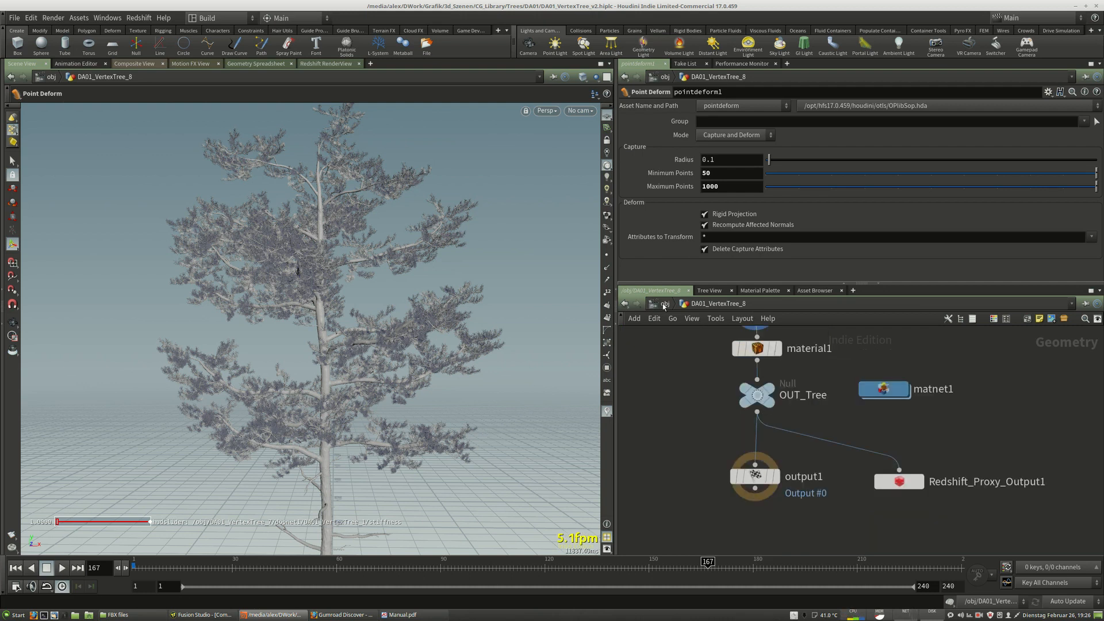
{"action": "left_click_drag", "start_coordinate": [900, 482], "coordinate": [899, 478]}
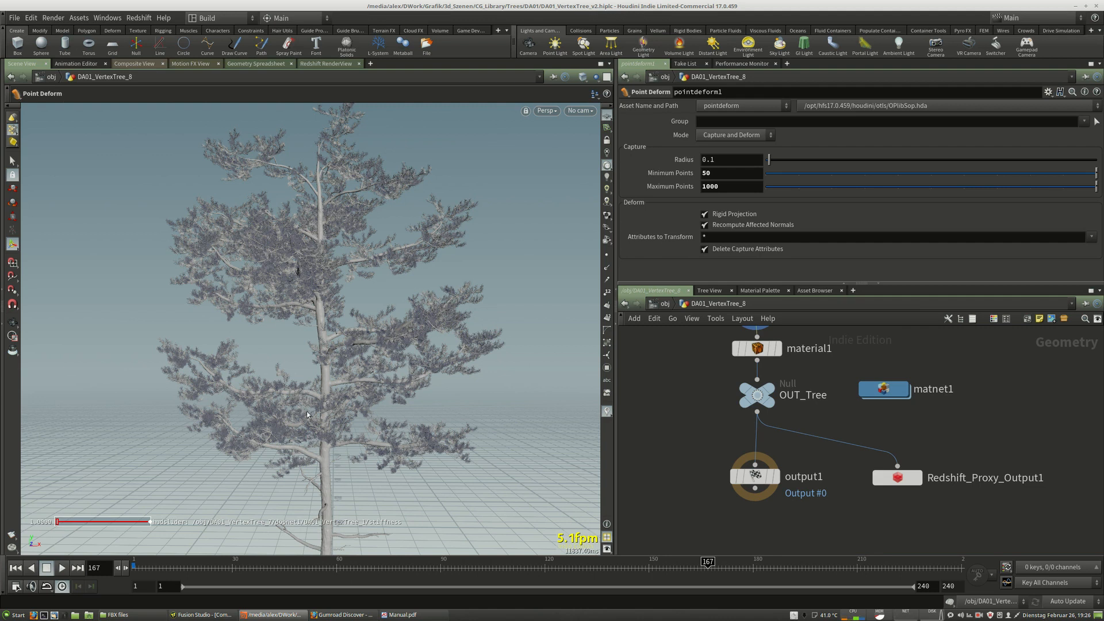
{"action": "left_click_drag", "start_coordinate": [900, 482], "coordinate": [890, 481]}
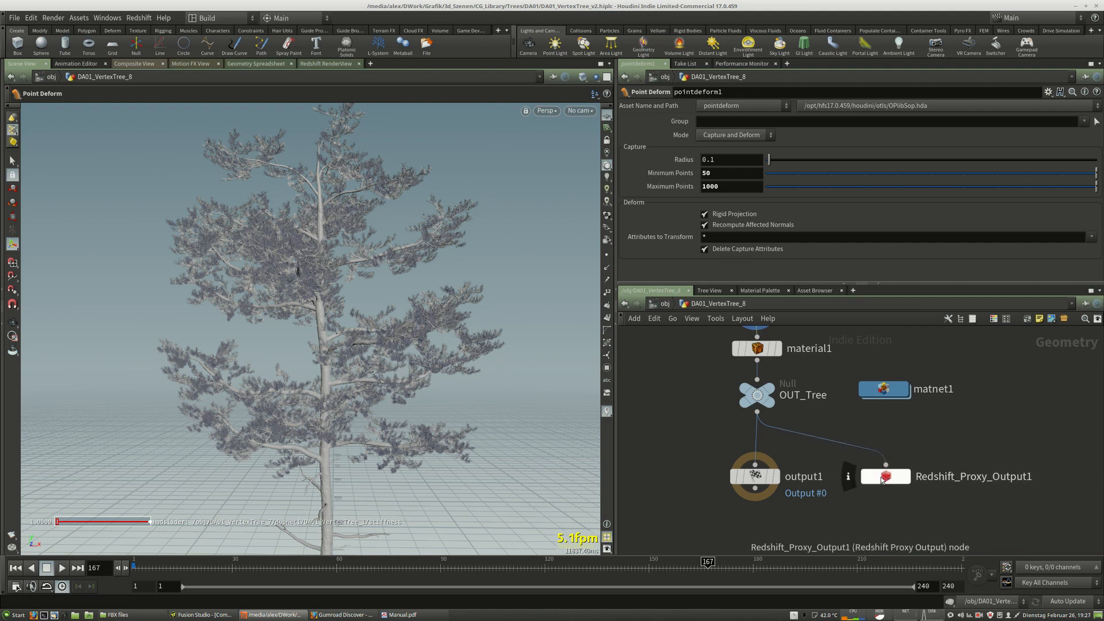
{"action": "left_click", "coordinate": [888, 480]}
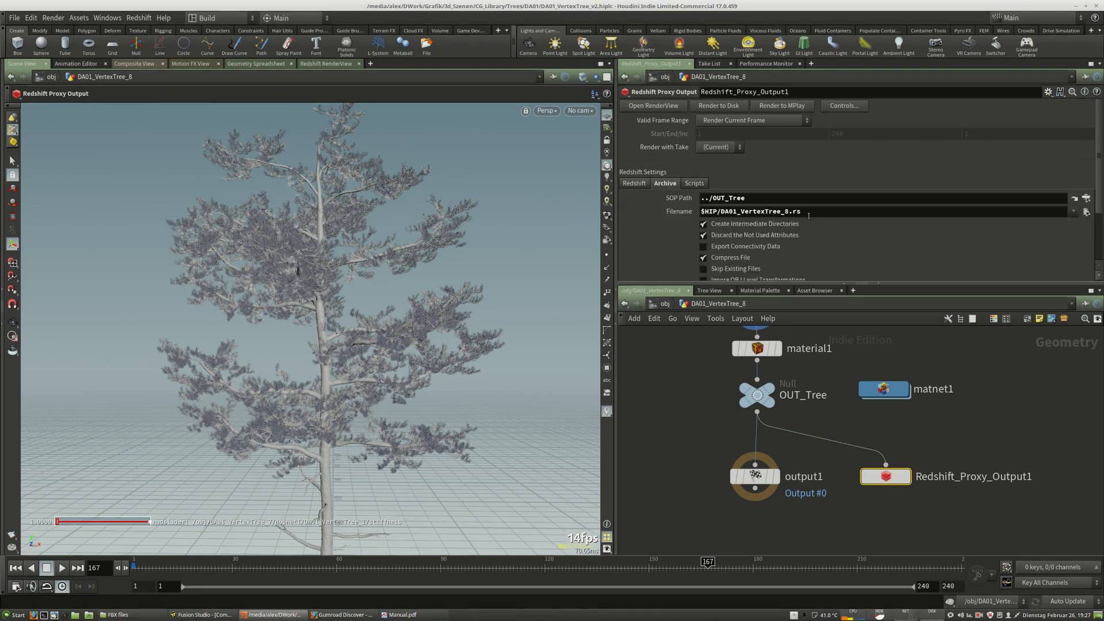
{"action": "scroll", "coordinate": [752, 269], "scroll_direction": "down", "scroll_amount": 3}
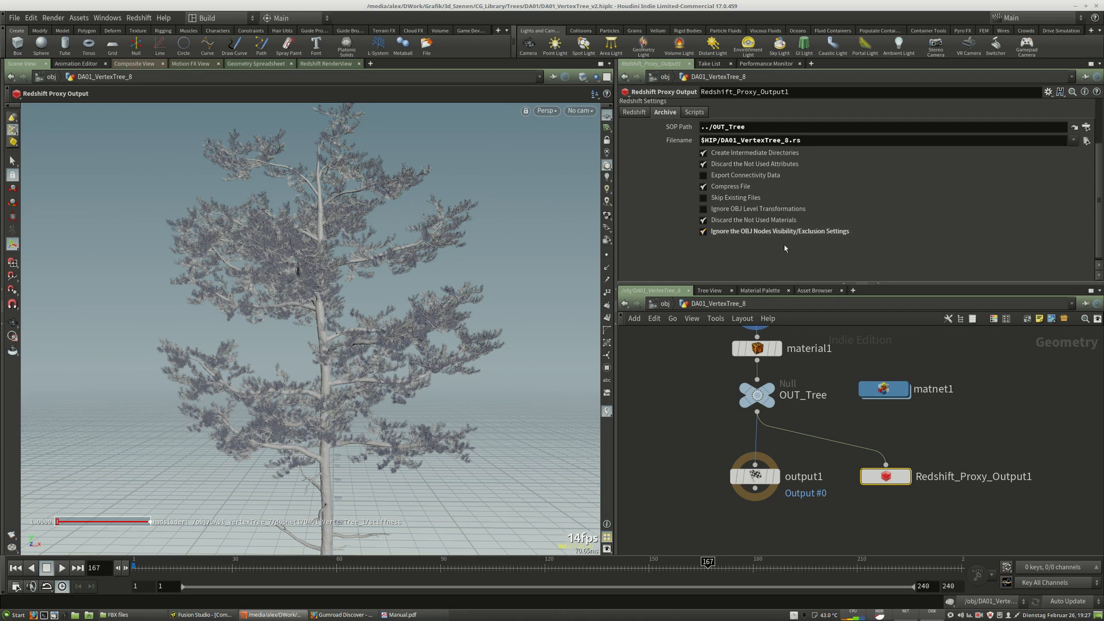
Move between the object level and DA01_VertexTree_8's network and review the proxy output's Redshift motion blur settings.
{"action": "left_click", "coordinate": [665, 304]}
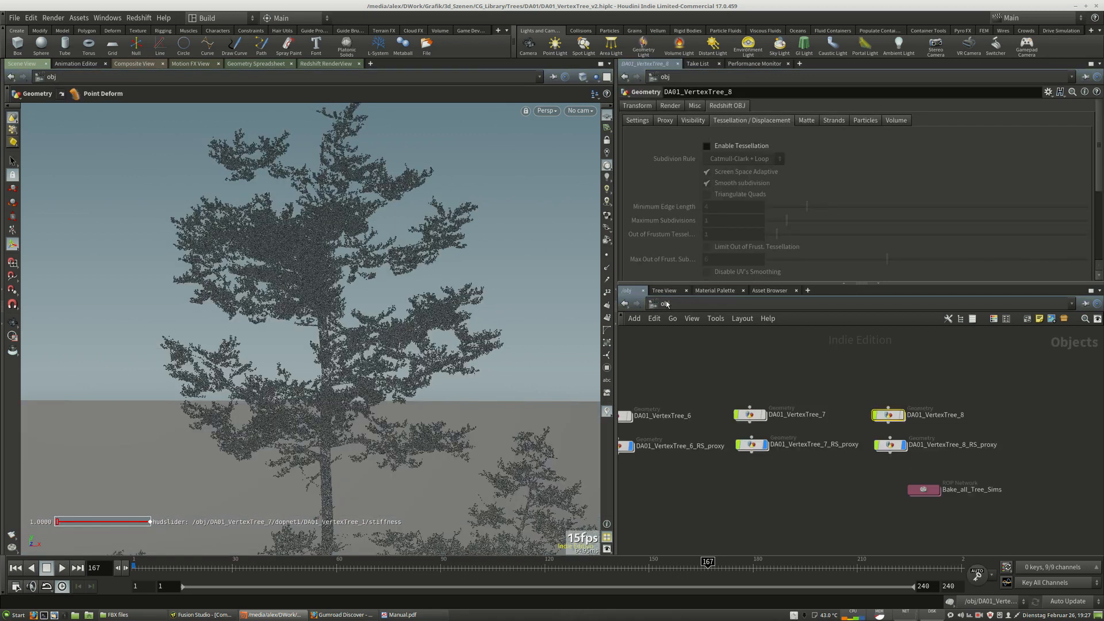
{"action": "double_click", "coordinate": [889, 415]}
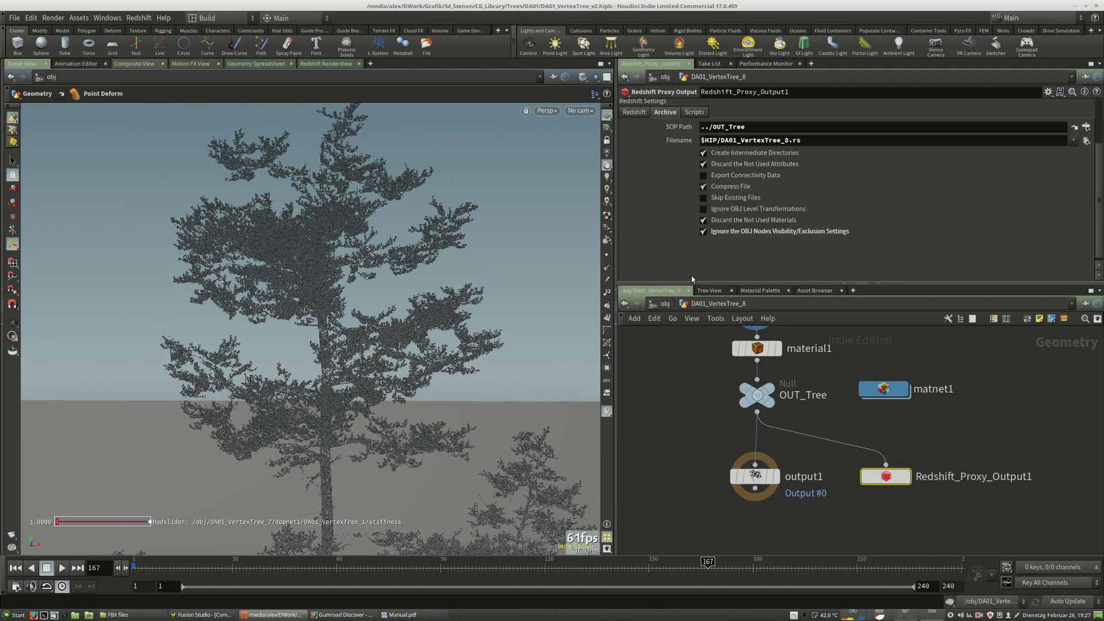
{"action": "left_click", "coordinate": [665, 305]}
{"action": "middle_click_drag", "start_coordinate": [892, 425], "coordinate": [807, 426]}
{"action": "left_click_drag", "start_coordinate": [807, 426], "coordinate": [806, 415]}
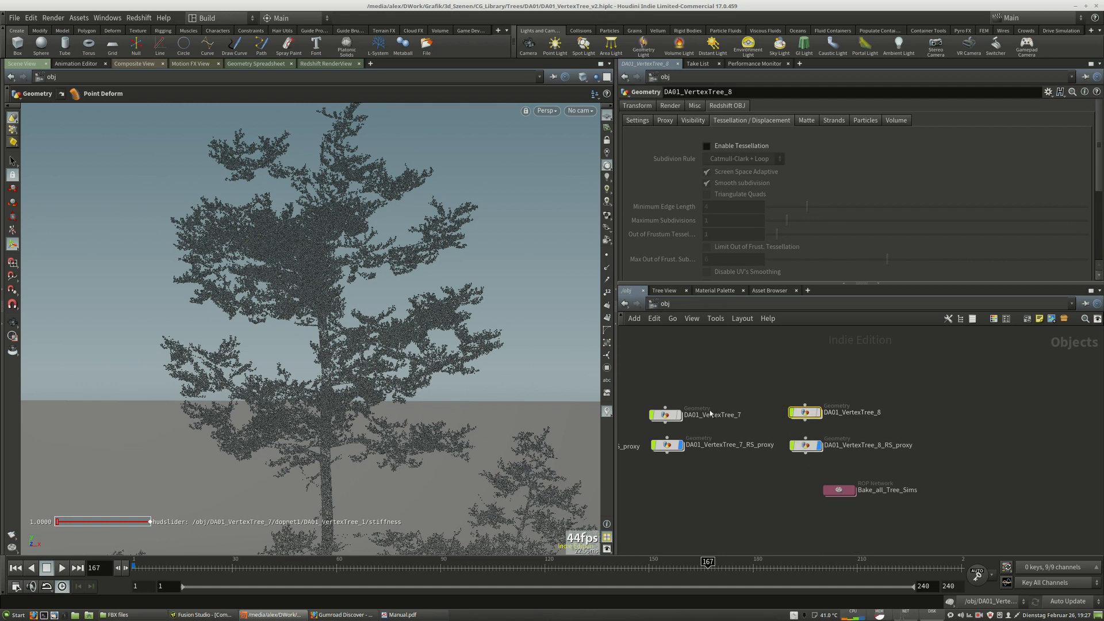
{"action": "double_click", "coordinate": [805, 413]}
{"action": "left_click_drag", "start_coordinate": [888, 485], "coordinate": [902, 485]}
{"action": "left_click", "coordinate": [634, 112]}
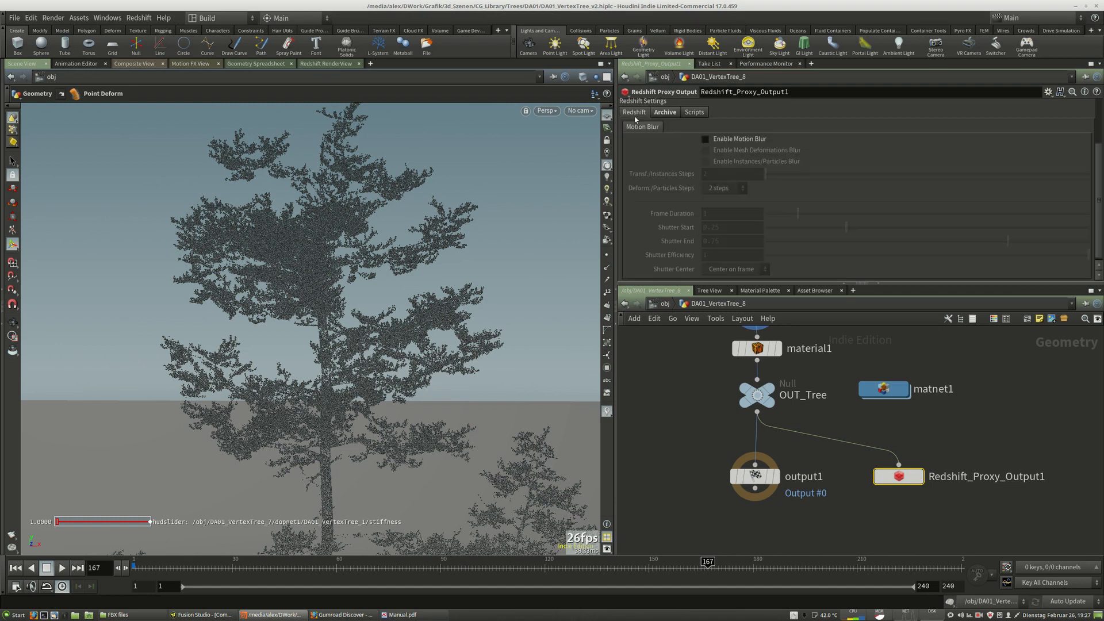
{"action": "scroll", "coordinate": [737, 148], "scroll_direction": "up", "scroll_amount": 3}
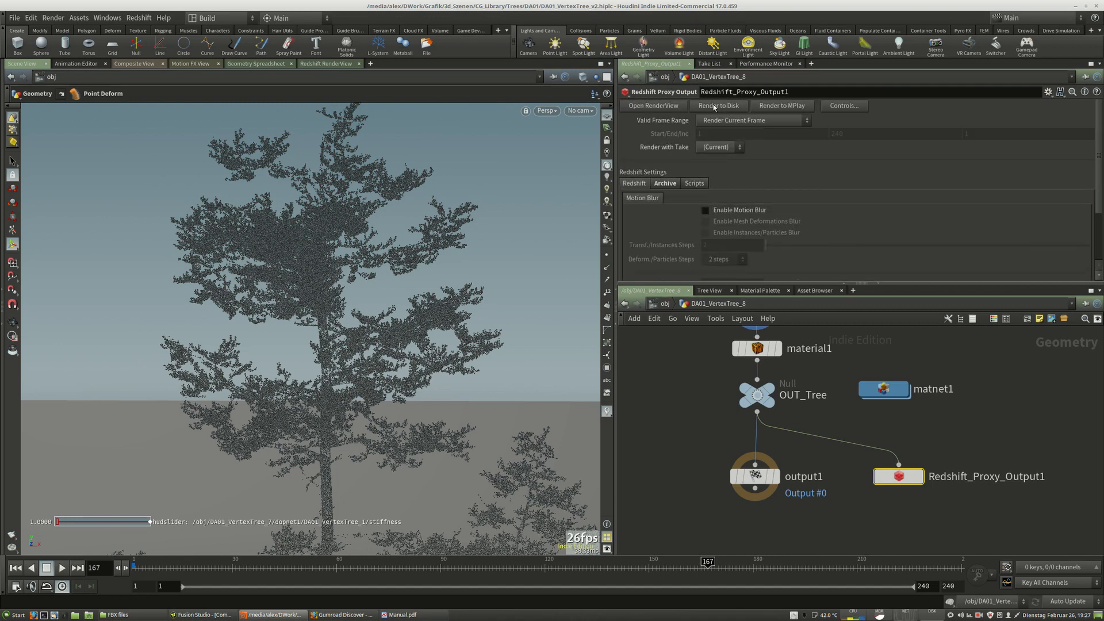
Go to the object level, select DA01_VertexTree_8 and re-enter its geometry network.
{"action": "left_click", "coordinate": [665, 303]}
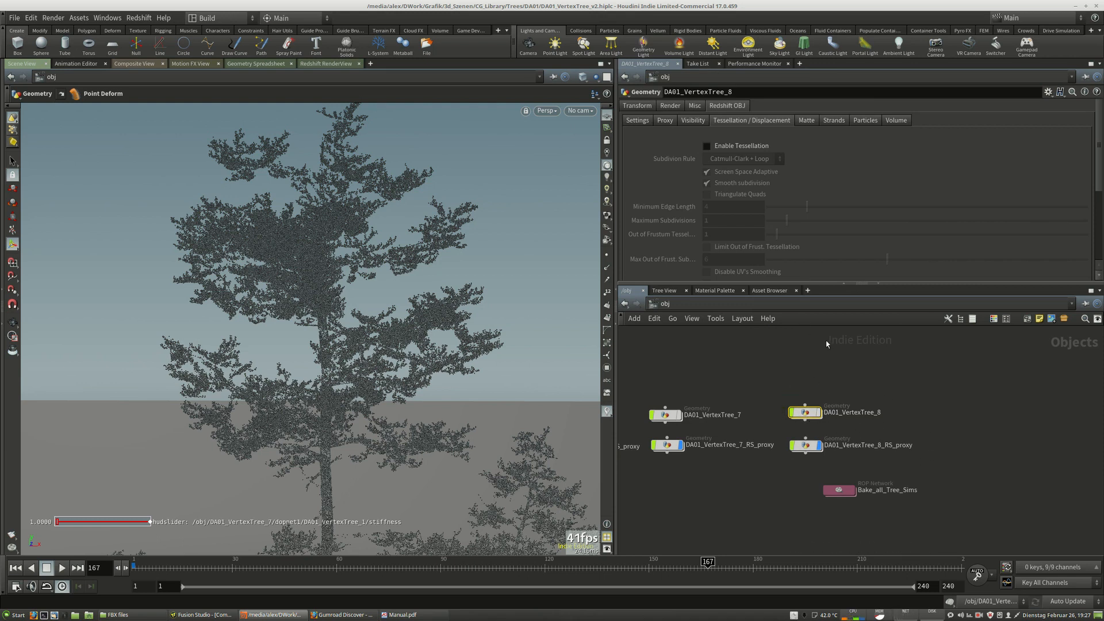
{"action": "double_click", "coordinate": [812, 414]}
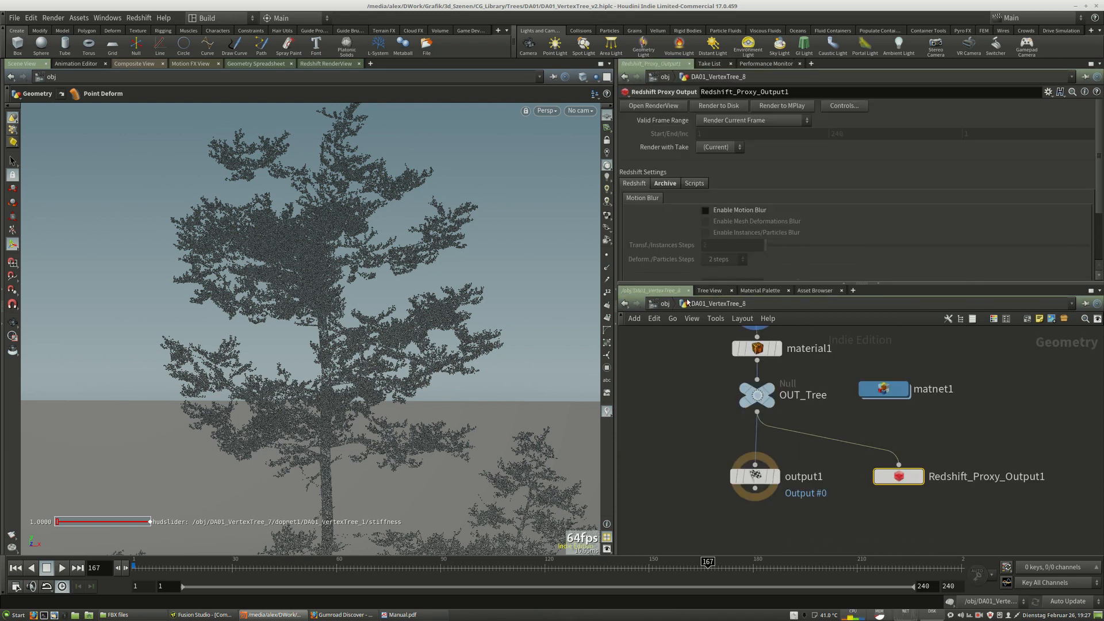
{"action": "left_click", "coordinate": [666, 304]}
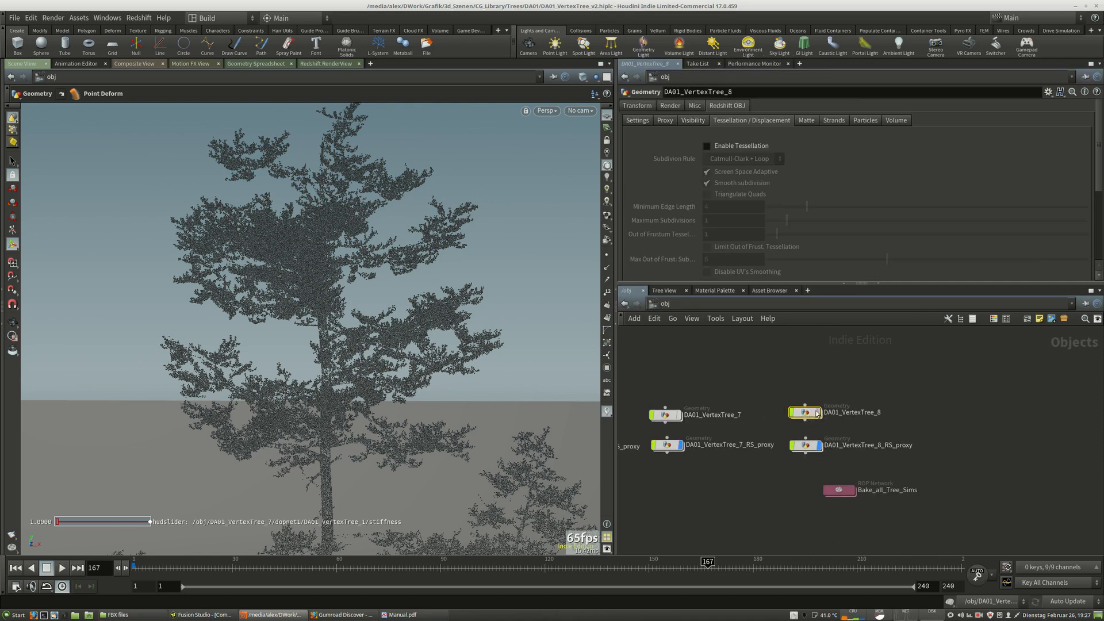
{"action": "mouse_move", "coordinate": [823, 418]}
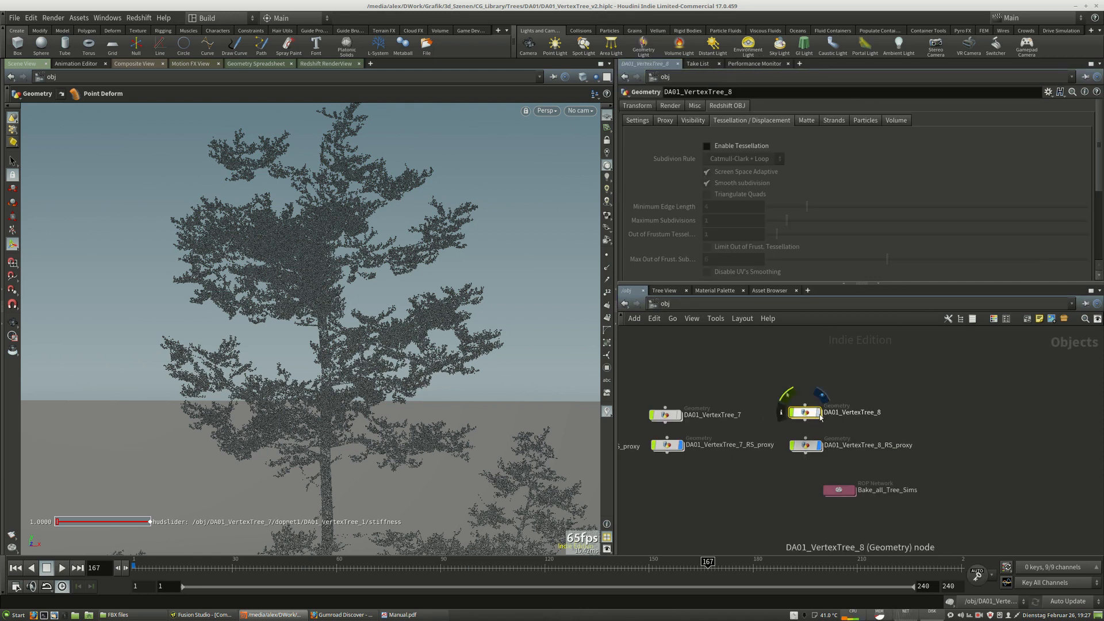
{"action": "left_click", "coordinate": [821, 418]}
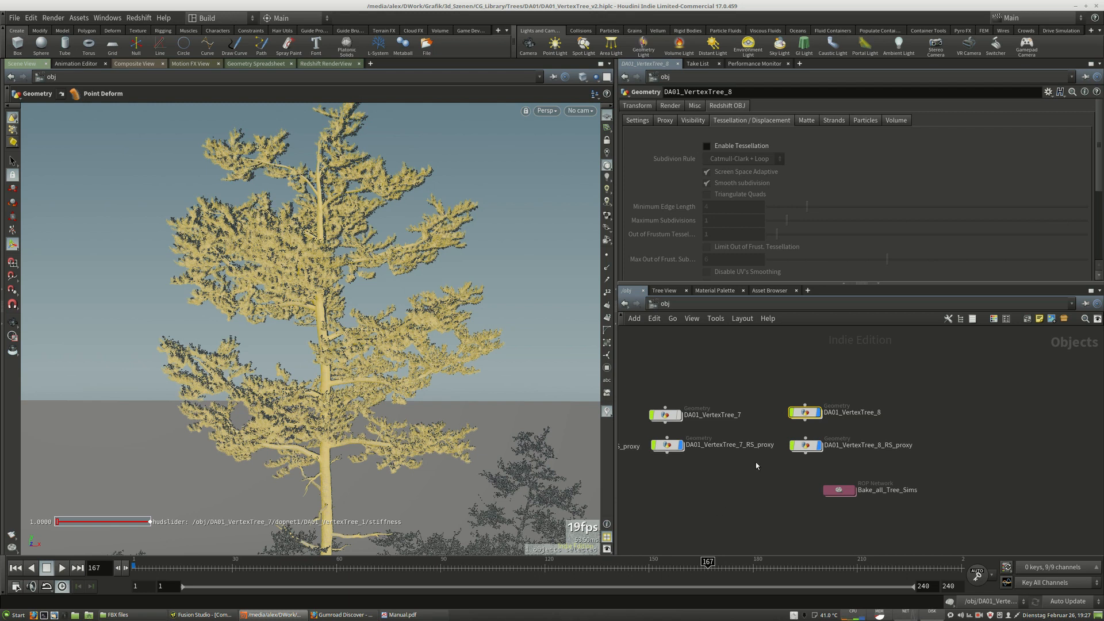
{"action": "double_click", "coordinate": [806, 413]}
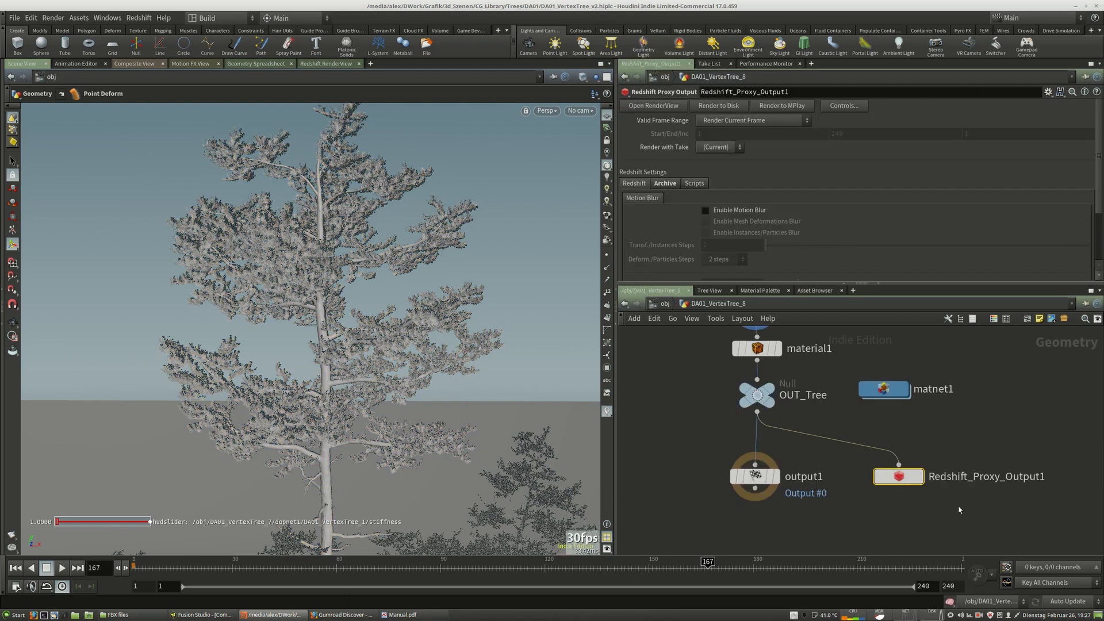
Return to the object level, re-enter DA01_VertexTree_8 and review the proxy output's Archive SOP path and filename.
{"action": "left_click", "coordinate": [662, 305]}
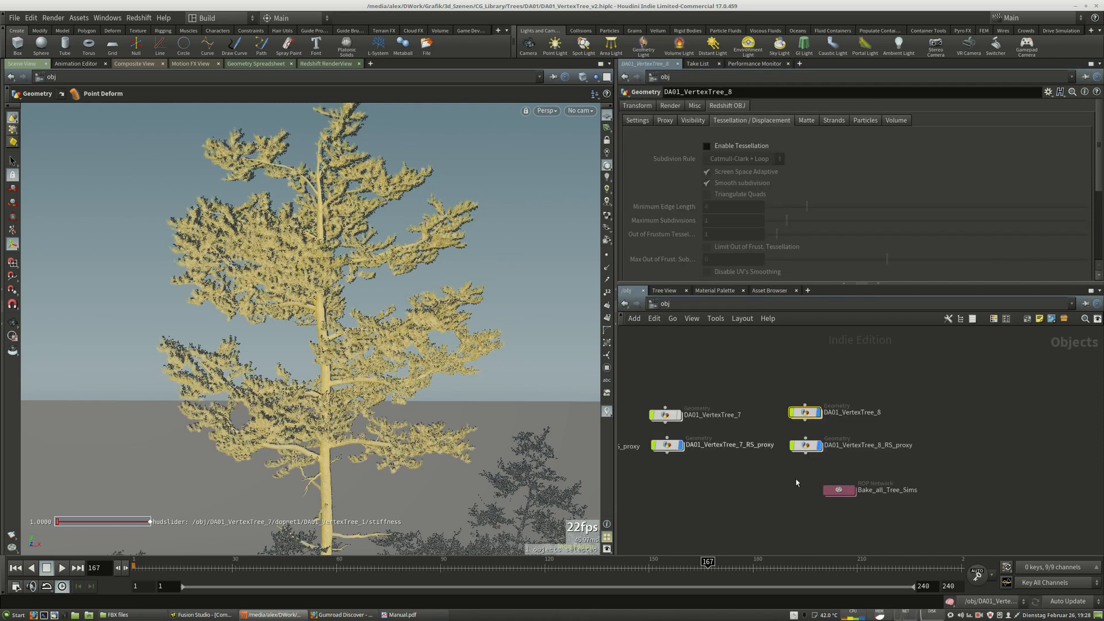
{"action": "left_click_drag", "start_coordinate": [819, 414], "coordinate": [818, 416]}
{"action": "left_click", "coordinate": [794, 376]}
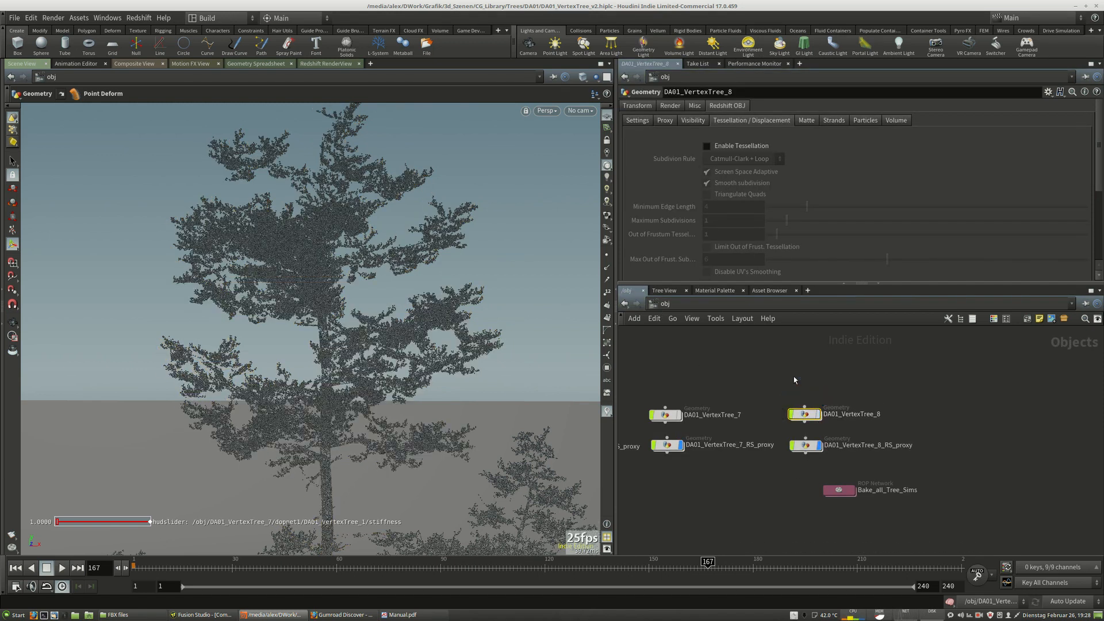
{"action": "double_click", "coordinate": [805, 414]}
{"action": "scroll", "coordinate": [718, 230], "scroll_direction": "down", "scroll_amount": 3}
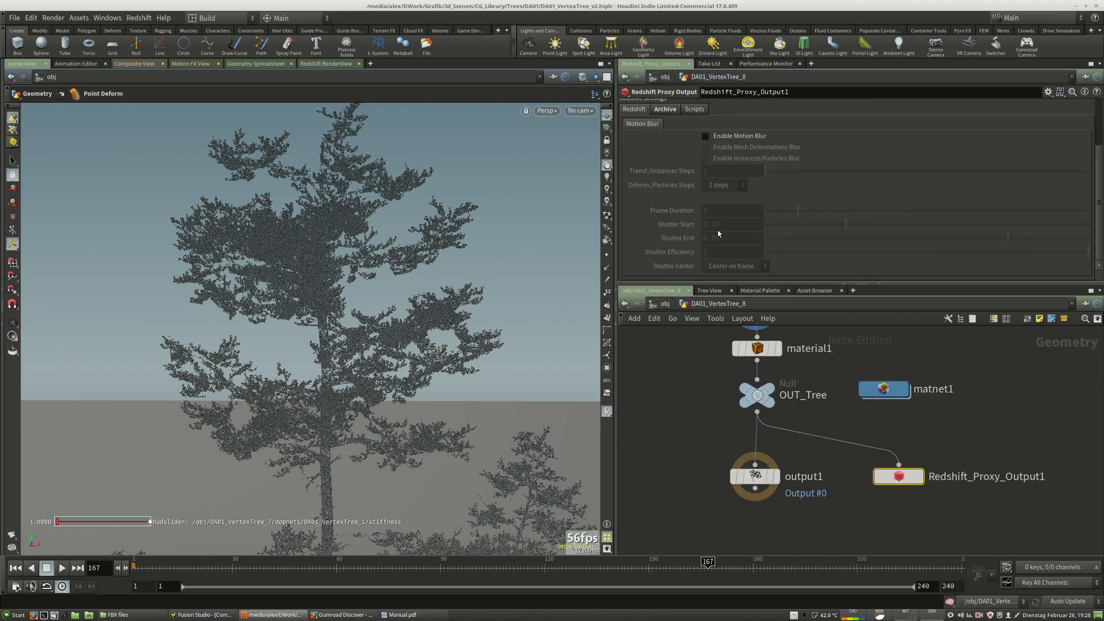
{"action": "scroll", "coordinate": [711, 178], "scroll_direction": "up", "scroll_amount": 2}
{"action": "left_click", "coordinate": [665, 167]}
{"action": "scroll", "coordinate": [708, 202], "scroll_direction": "down", "scroll_amount": 2}
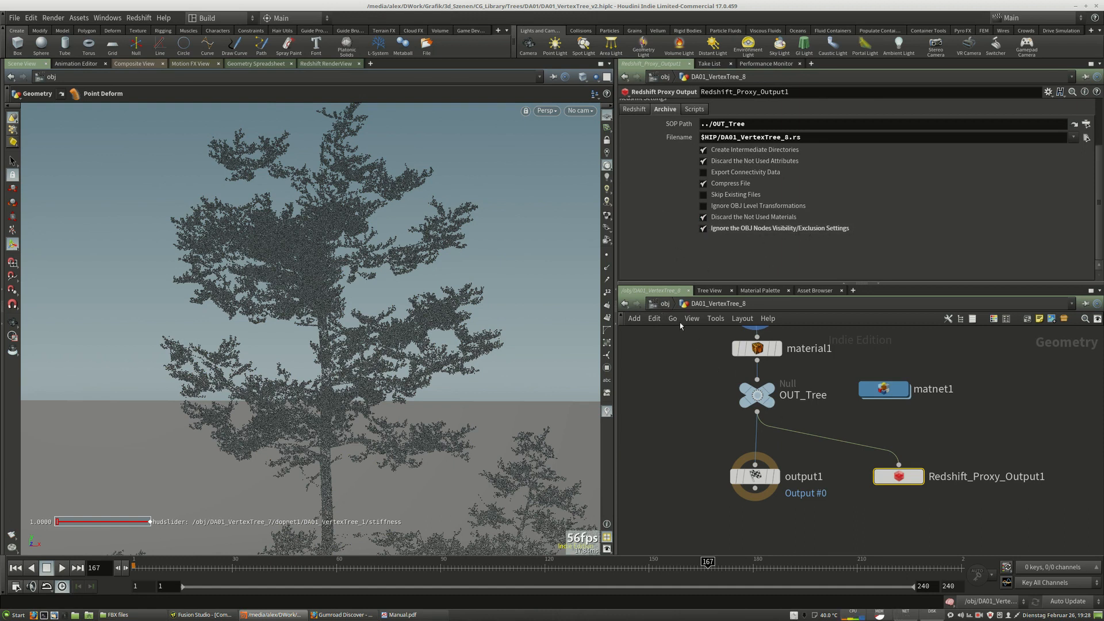
Open the DA01_VertexTree_8_RS_proxy network, then review the proxy object's Proxy Filename in its Redshift OBJ proxy settings.
{"action": "left_click", "coordinate": [665, 304]}
{"action": "left_click_drag", "start_coordinate": [805, 415], "coordinate": [813, 446]}
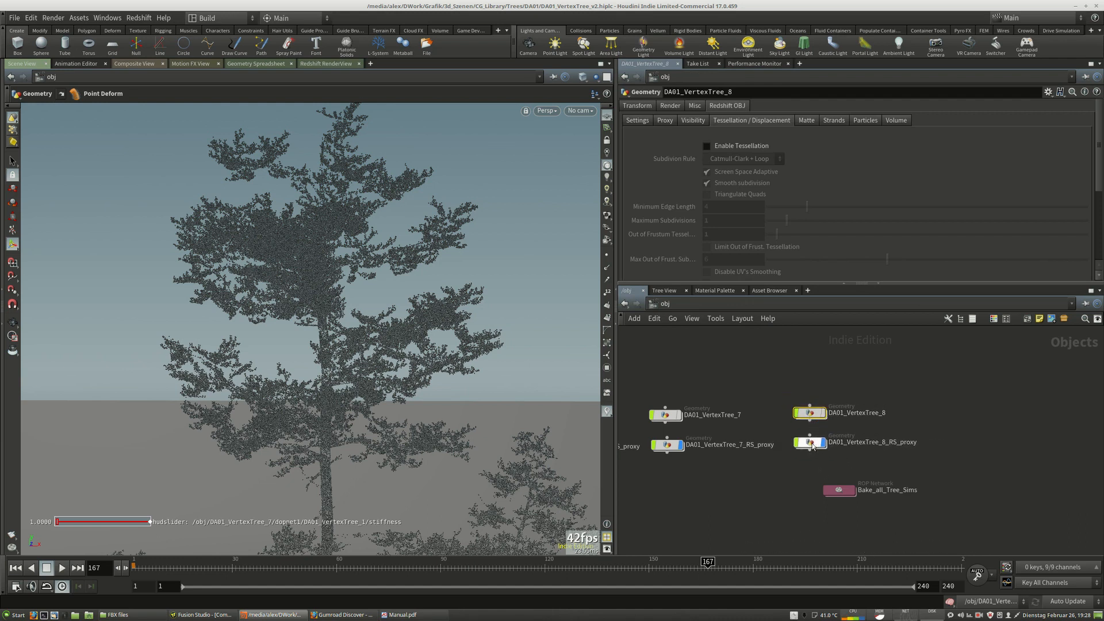
{"action": "left_click", "coordinate": [813, 446]}
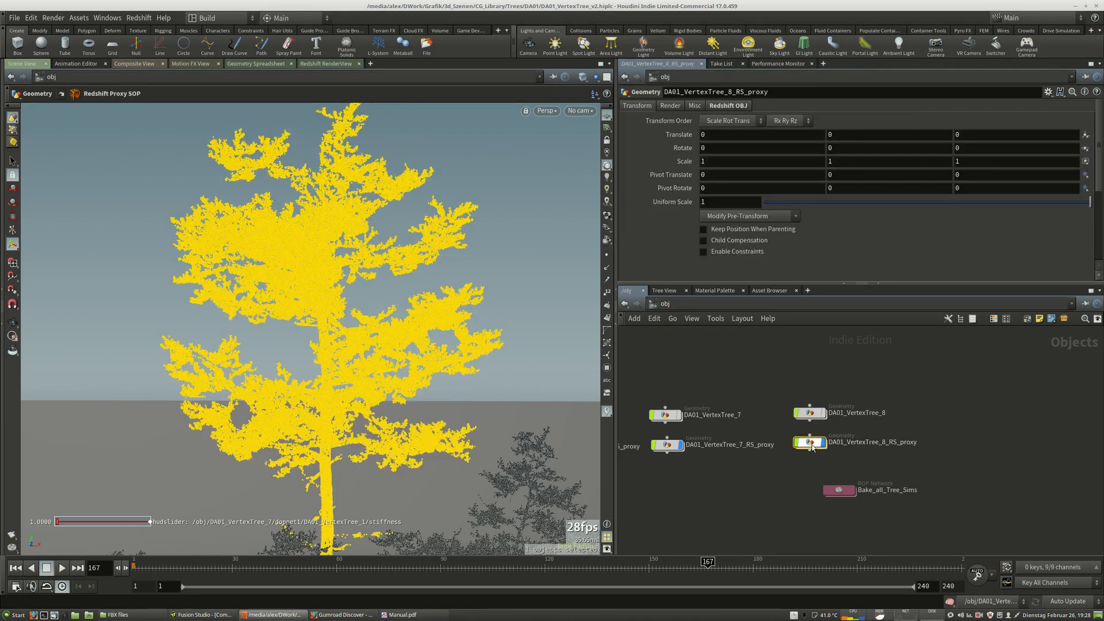
{"action": "double_click", "coordinate": [813, 446]}
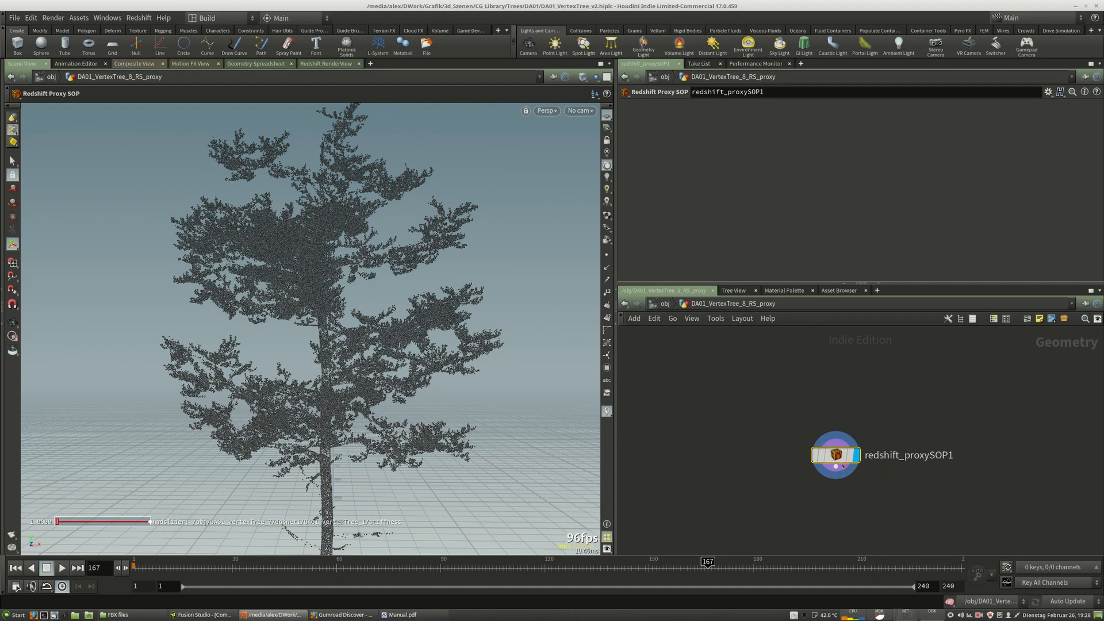
{"action": "left_click_drag", "start_coordinate": [842, 459], "coordinate": [820, 465]}
{"action": "left_click", "coordinate": [666, 304]}
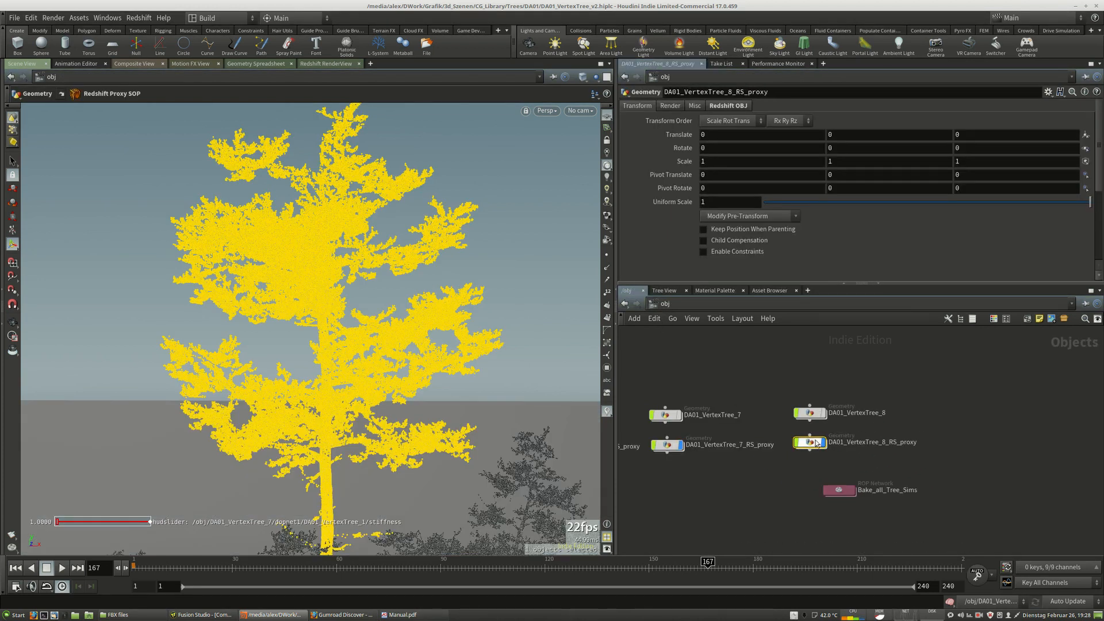
{"action": "left_click", "coordinate": [728, 106]}
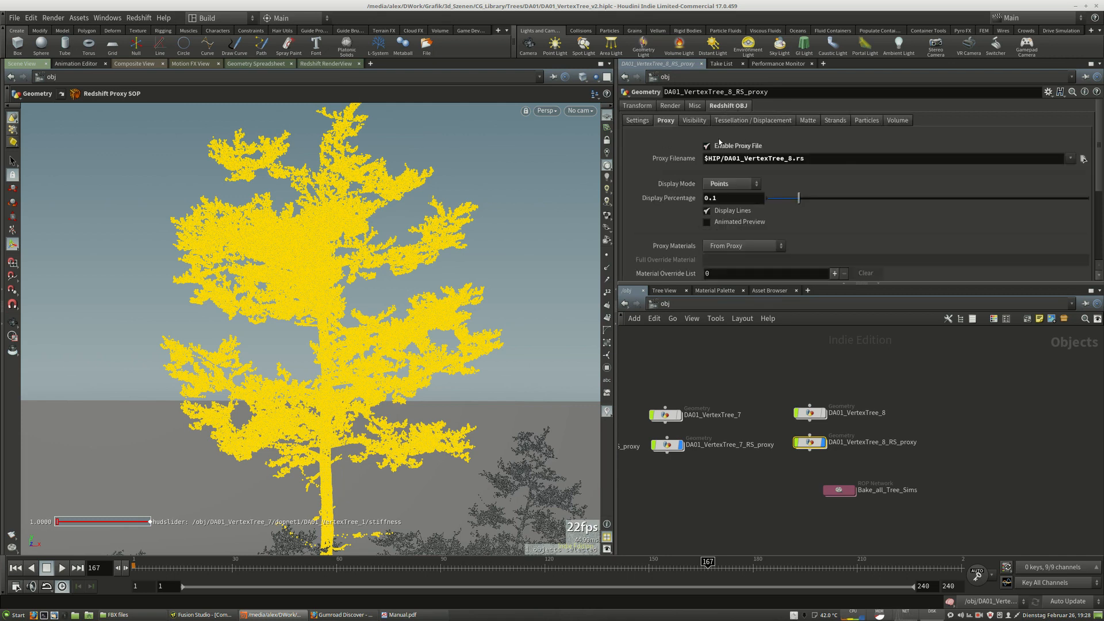
{"action": "left_click_drag", "start_coordinate": [823, 162], "coordinate": [702, 164]}
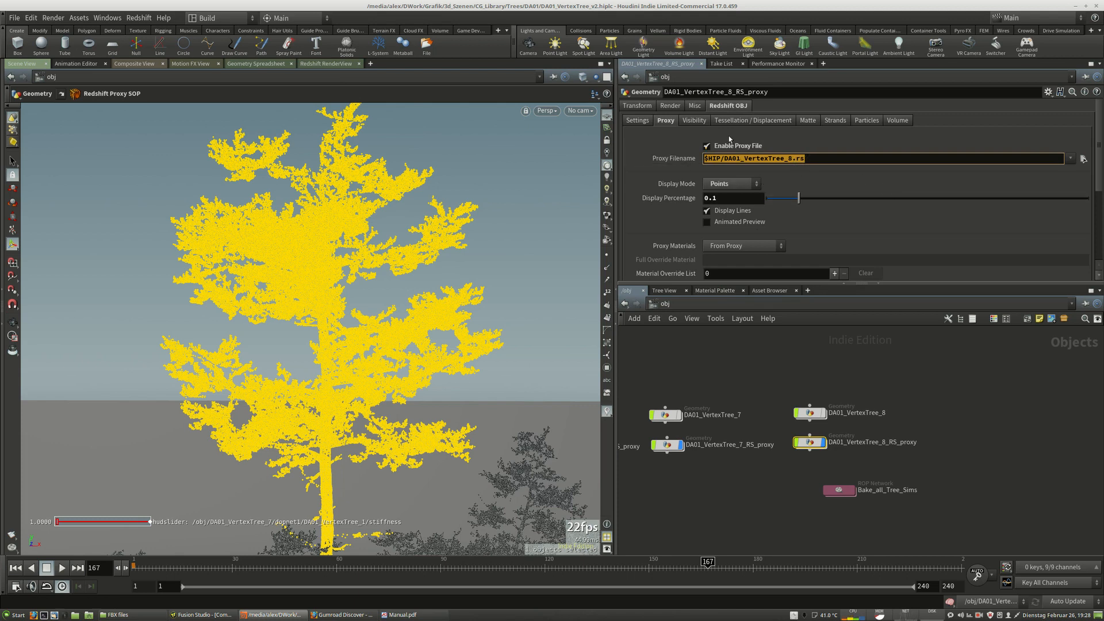
Inspect DA01_VertexTree_8's matnet1 and the tree_vertextree1 Redshift material network, then return to the object level.
{"action": "double_click", "coordinate": [810, 413]}
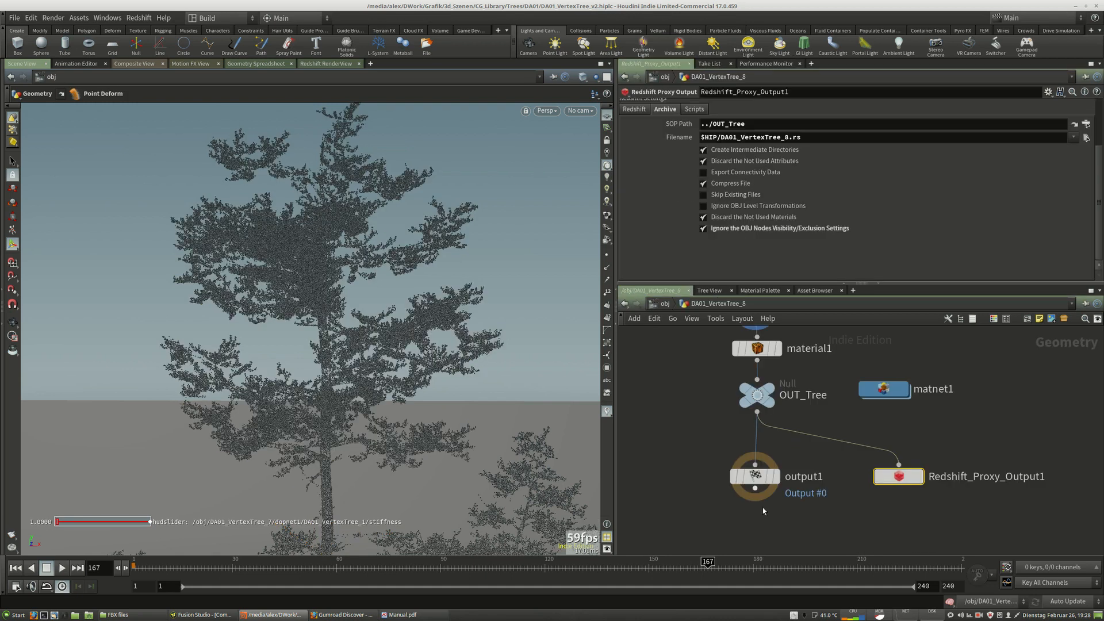
{"action": "middle_click_drag", "start_coordinate": [855, 405], "coordinate": [855, 516]}
{"action": "mouse_move", "coordinate": [758, 418]}
{"action": "left_mouse_down"}
{"action": "mouse_move", "coordinate": [759, 427]}
{"action": "mouse_move", "coordinate": [758, 417]}
{"action": "left_mouse_up"}
{"action": "scroll", "coordinate": [794, 377], "scroll_direction": "down", "scroll_amount": 3}
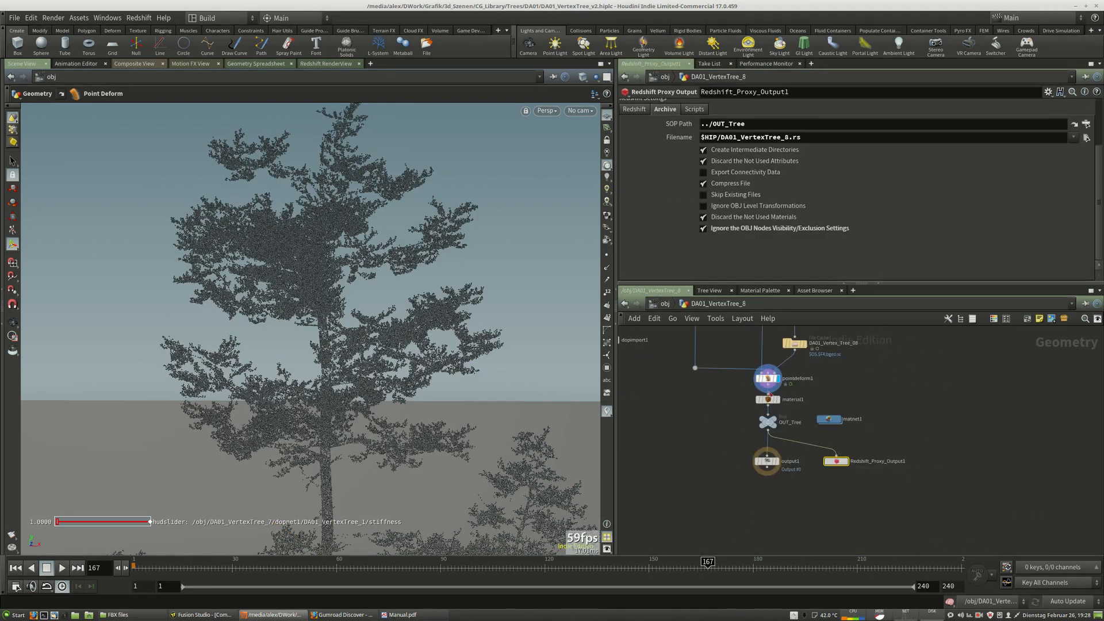
{"action": "scroll", "coordinate": [824, 417], "scroll_direction": "up", "scroll_amount": 3}
{"action": "double_click", "coordinate": [824, 417]}
{"action": "double_click", "coordinate": [826, 444]}
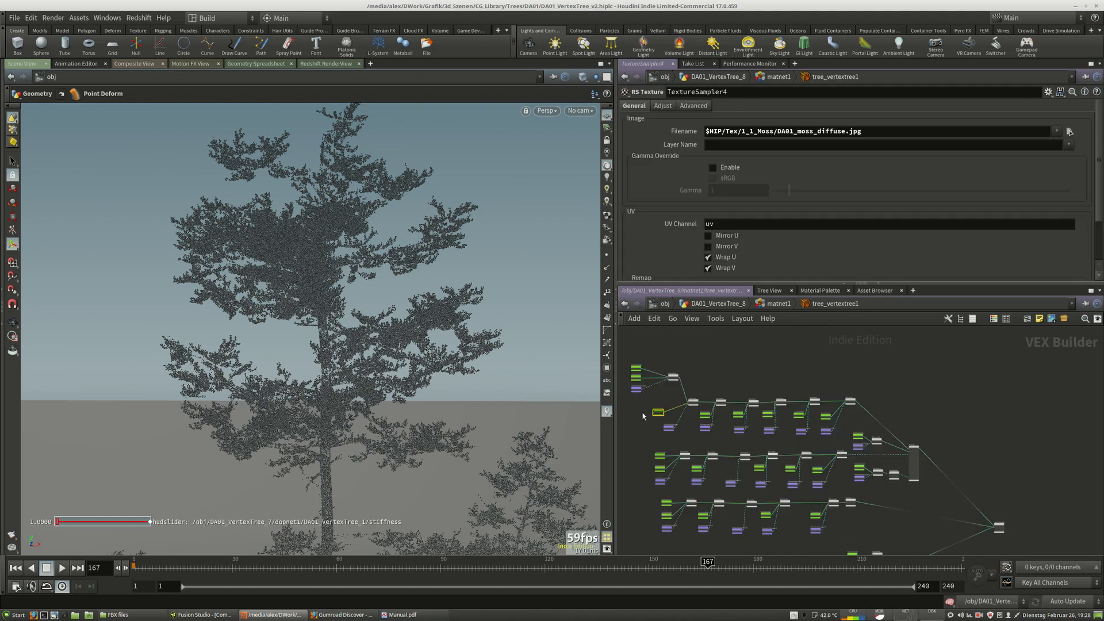
{"action": "left_click", "coordinate": [778, 304]}
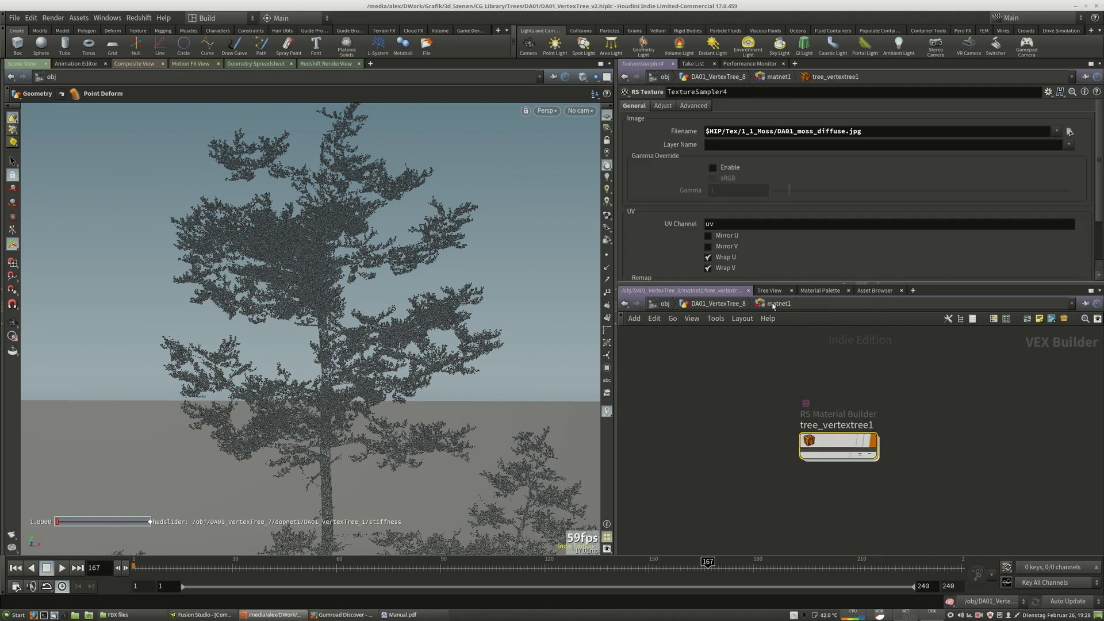
{"action": "double_click", "coordinate": [837, 444]}
{"action": "scroll", "coordinate": [975, 495], "scroll_direction": "up", "scroll_amount": 10}
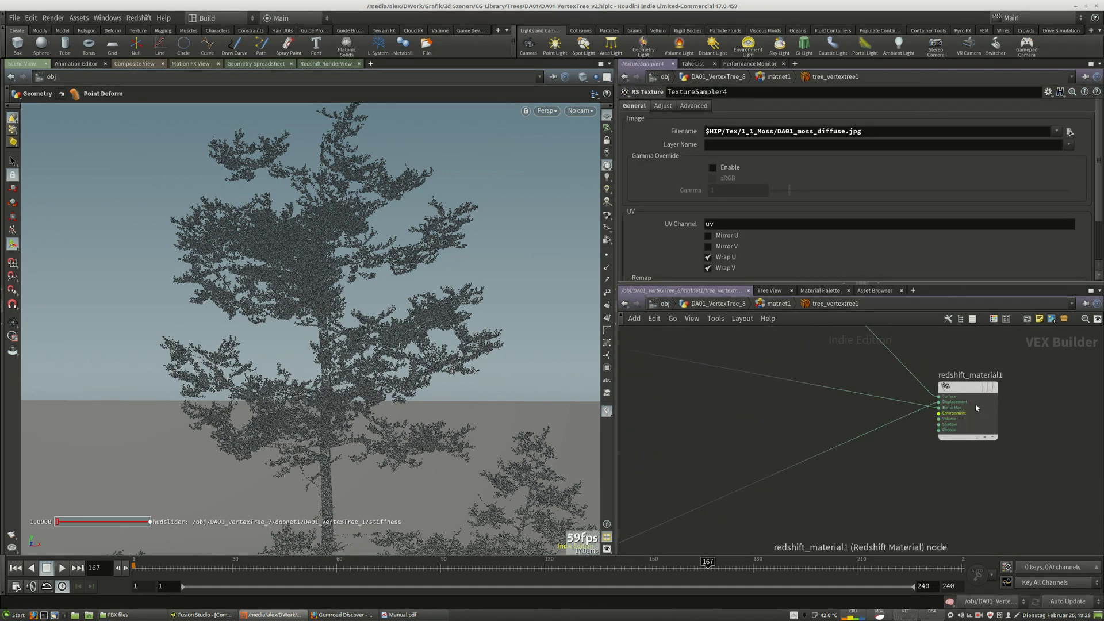
{"action": "scroll", "coordinate": [950, 401], "scroll_direction": "down", "scroll_amount": 5}
{"action": "left_click", "coordinate": [776, 305]}
{"action": "left_click", "coordinate": [723, 304]}
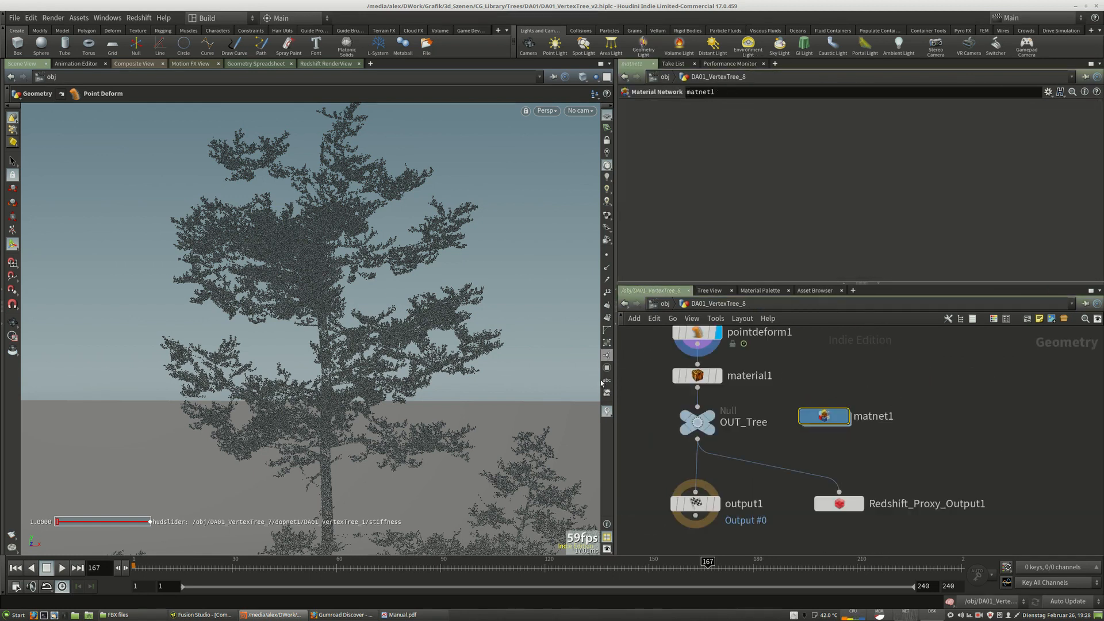
{"action": "left_click", "coordinate": [665, 304]}
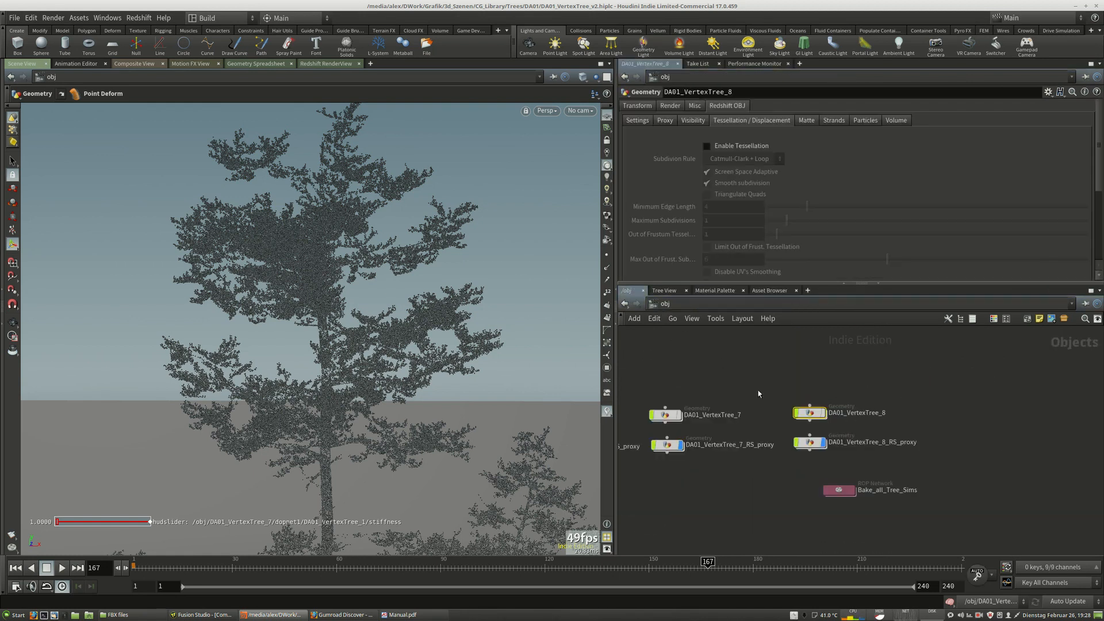
Enable tessellation and displacement on DA01_VertexTree_8's Redshift OBJ settings, then disable both again.
{"action": "left_click", "coordinate": [707, 146]}
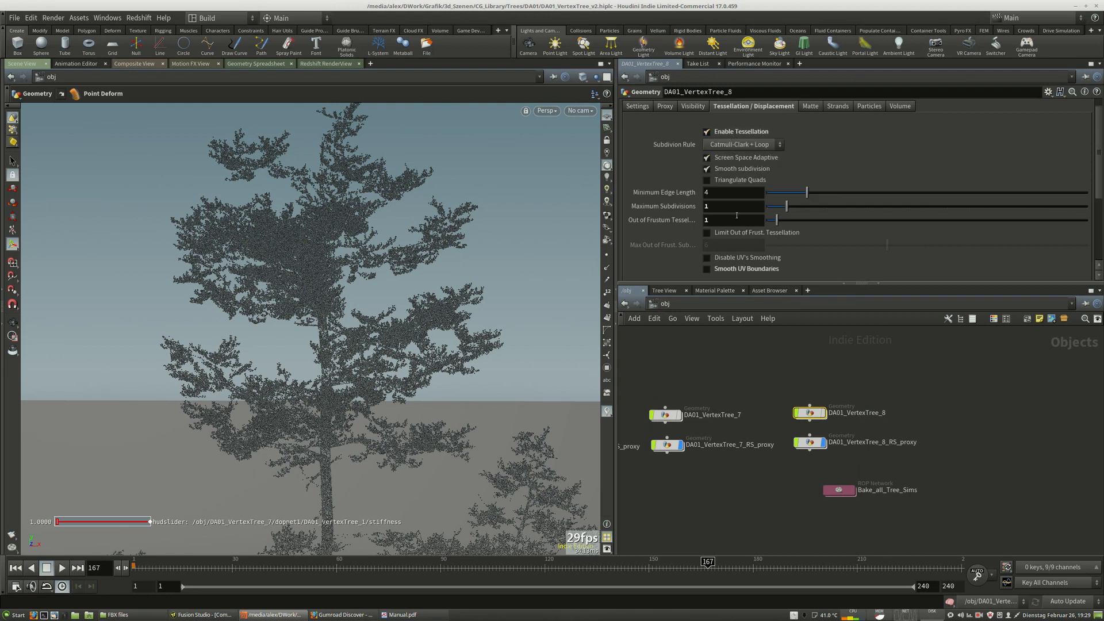
{"action": "scroll", "coordinate": [723, 224], "scroll_direction": "down", "scroll_amount": 3}
{"action": "left_click", "coordinate": [707, 218]}
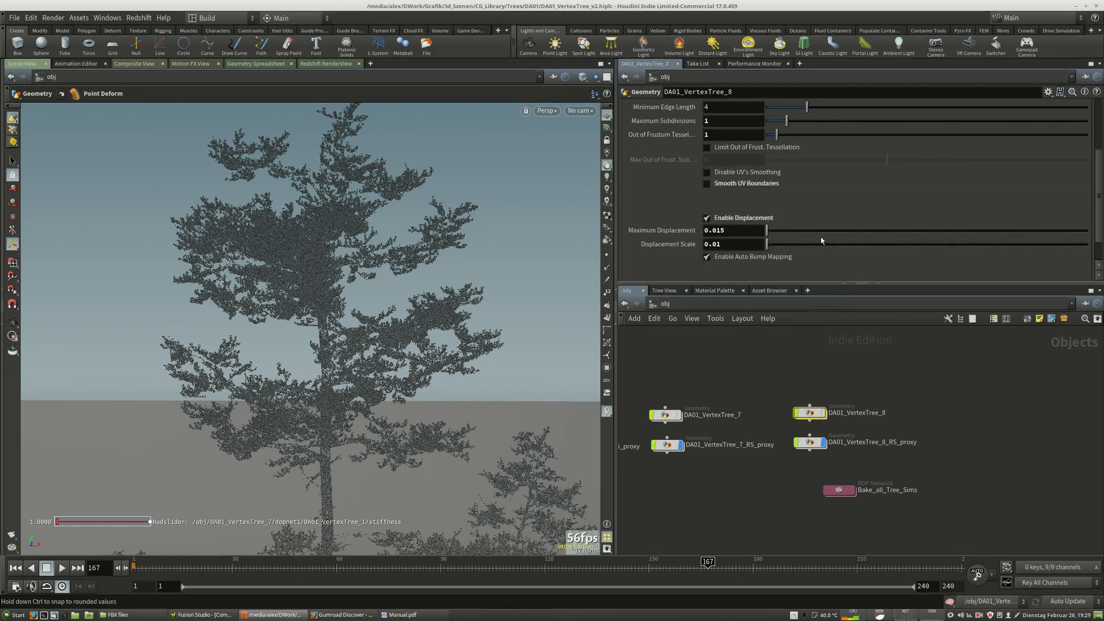
{"action": "left_click", "coordinate": [724, 218]}
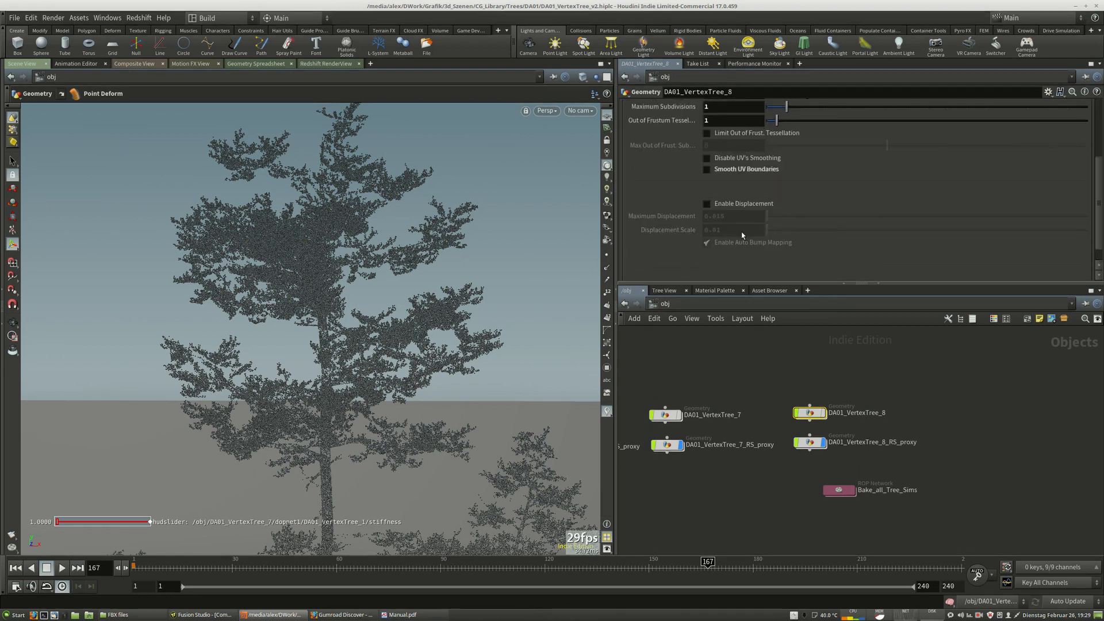
{"action": "scroll", "coordinate": [768, 141], "scroll_direction": "up", "scroll_amount": 3}
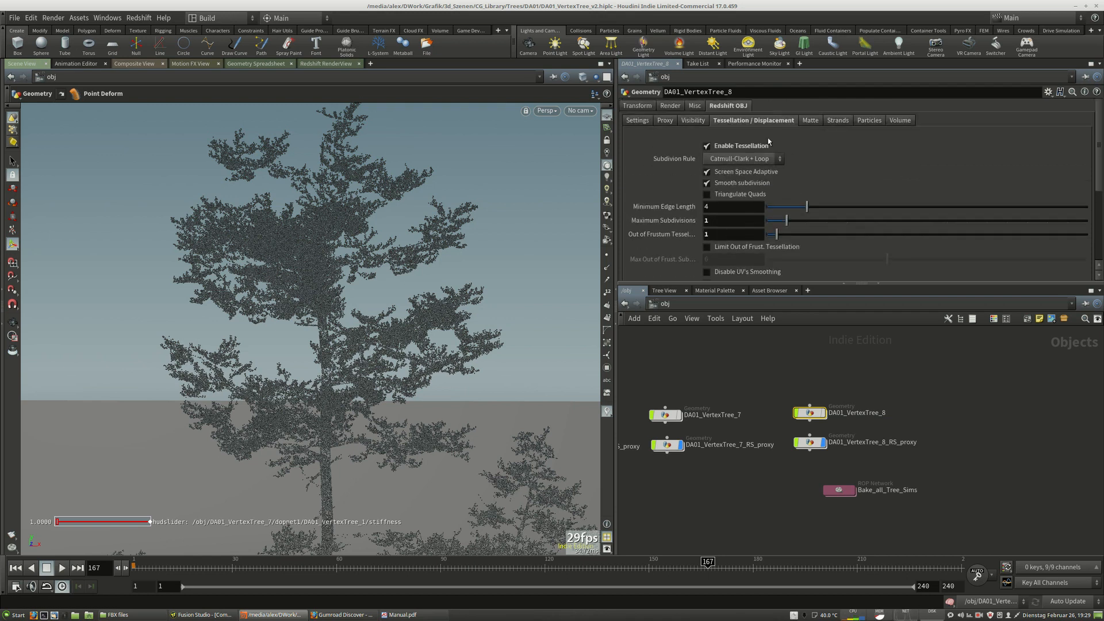
{"action": "left_click", "coordinate": [708, 146]}
{"action": "scroll", "coordinate": [707, 201], "scroll_direction": "down", "scroll_amount": 3}
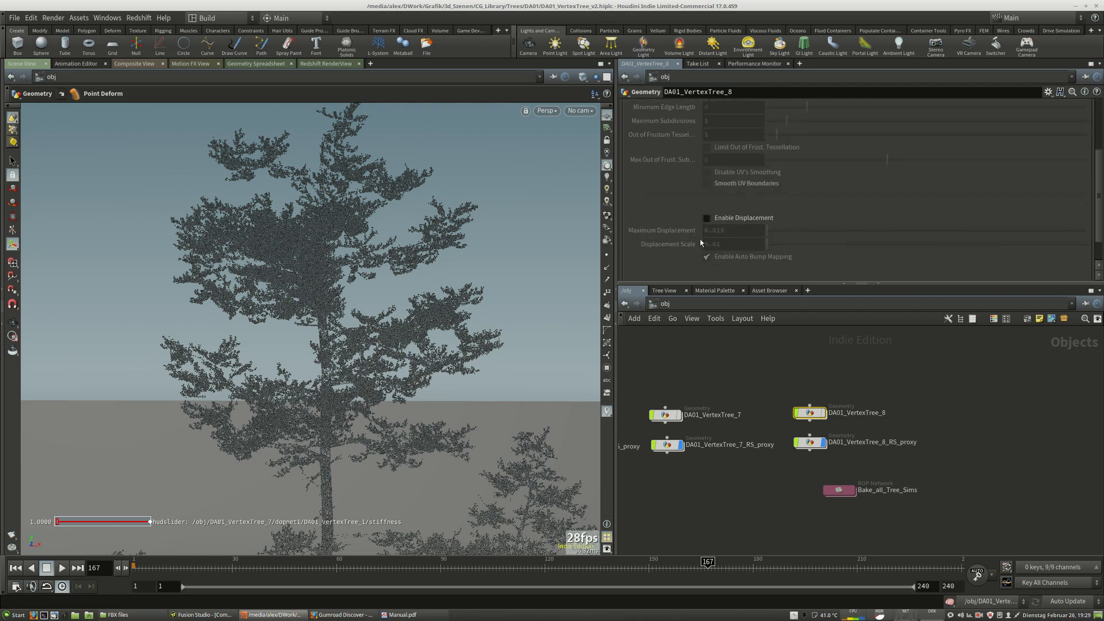
Compare the proxy output's filename with DA01_VertexTree_8_RS_proxy's Proxy Filename and its Enable Proxy File option.
{"action": "left_click", "coordinate": [818, 441]}
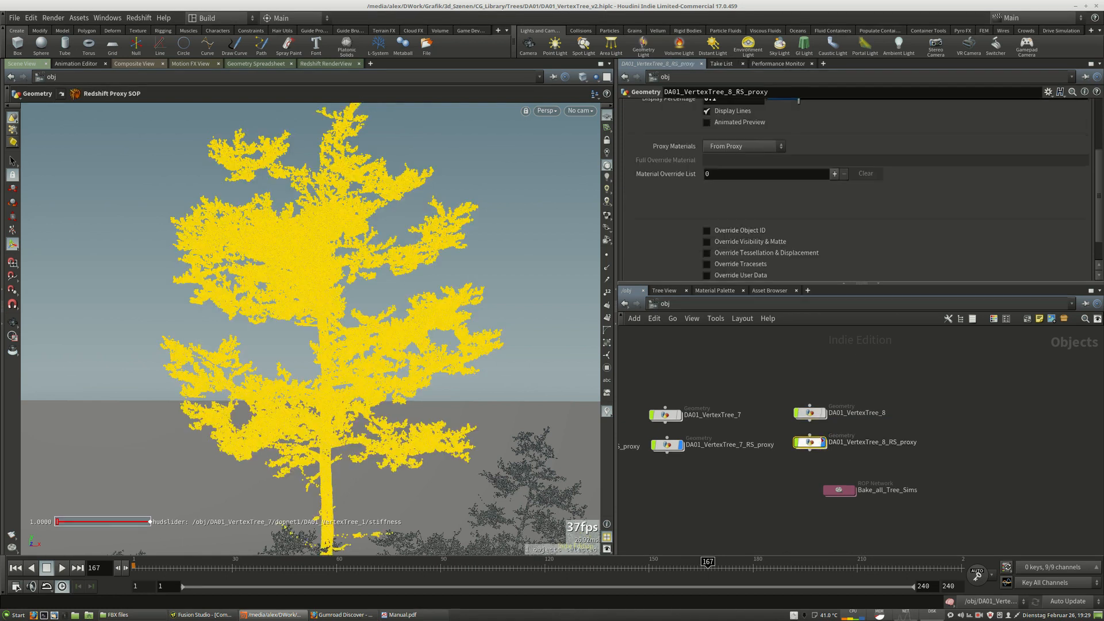
{"action": "double_click", "coordinate": [813, 415]}
{"action": "left_click", "coordinate": [828, 508]}
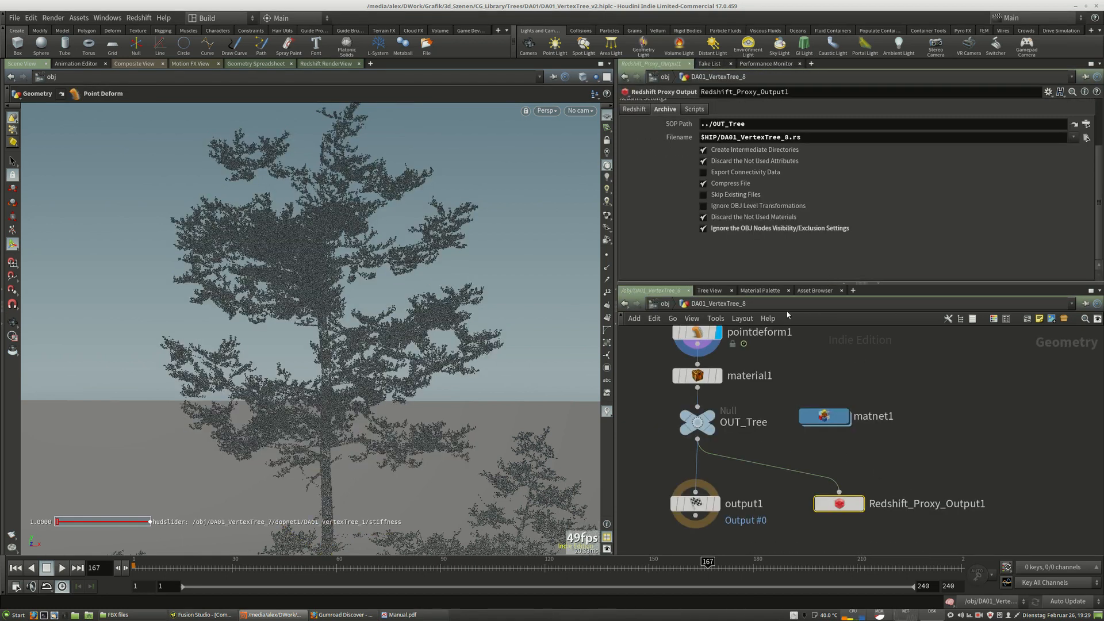
{"action": "left_click", "coordinate": [665, 305]}
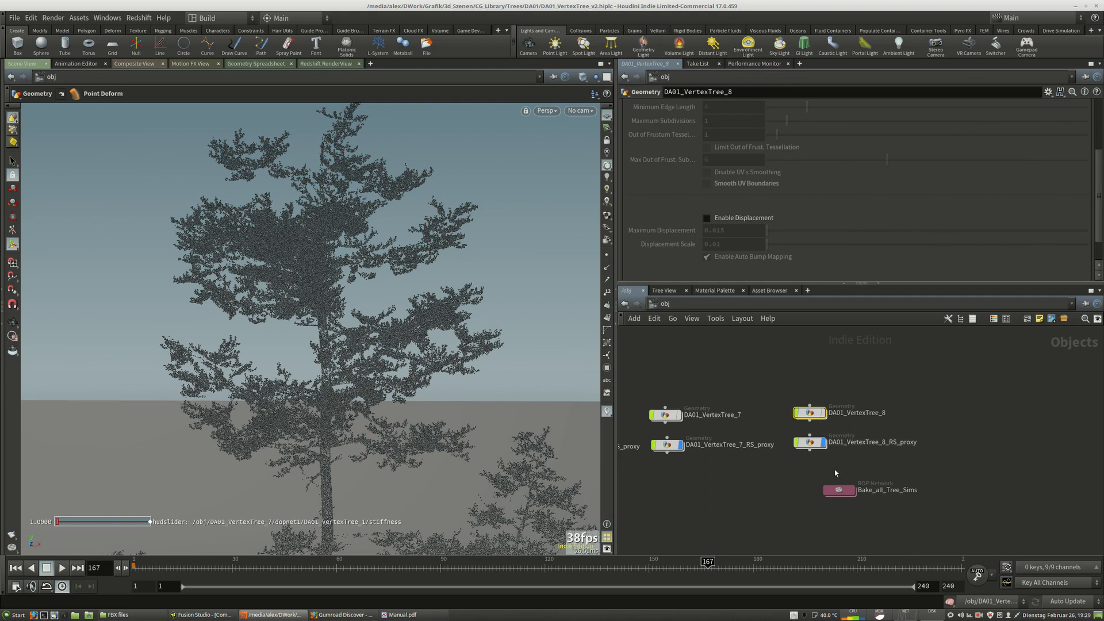
{"action": "double_click", "coordinate": [813, 415]}
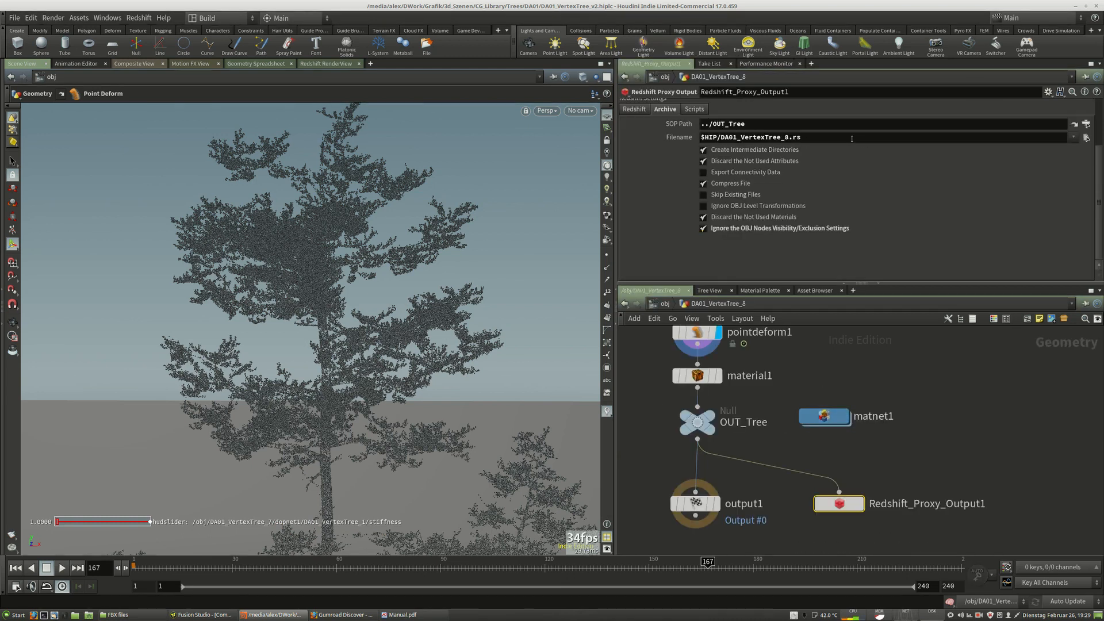
{"action": "left_click_drag", "start_coordinate": [852, 139], "coordinate": [692, 139]}
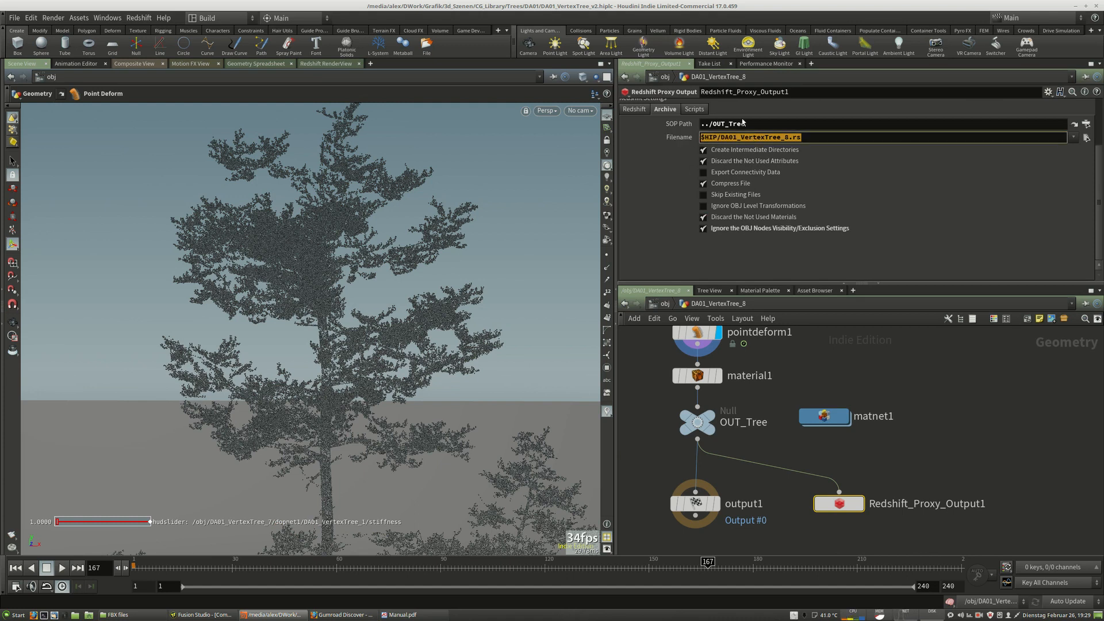
{"action": "left_click", "coordinate": [665, 304]}
{"action": "left_click", "coordinate": [810, 442]}
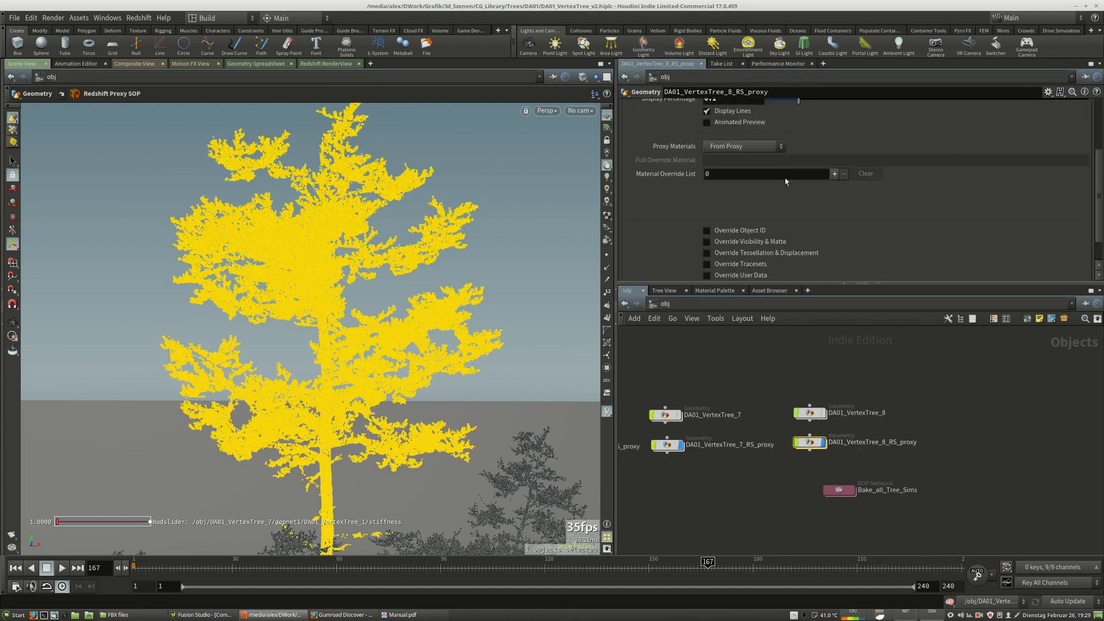
{"action": "scroll", "coordinate": [786, 181], "scroll_direction": "up", "scroll_amount": 3}
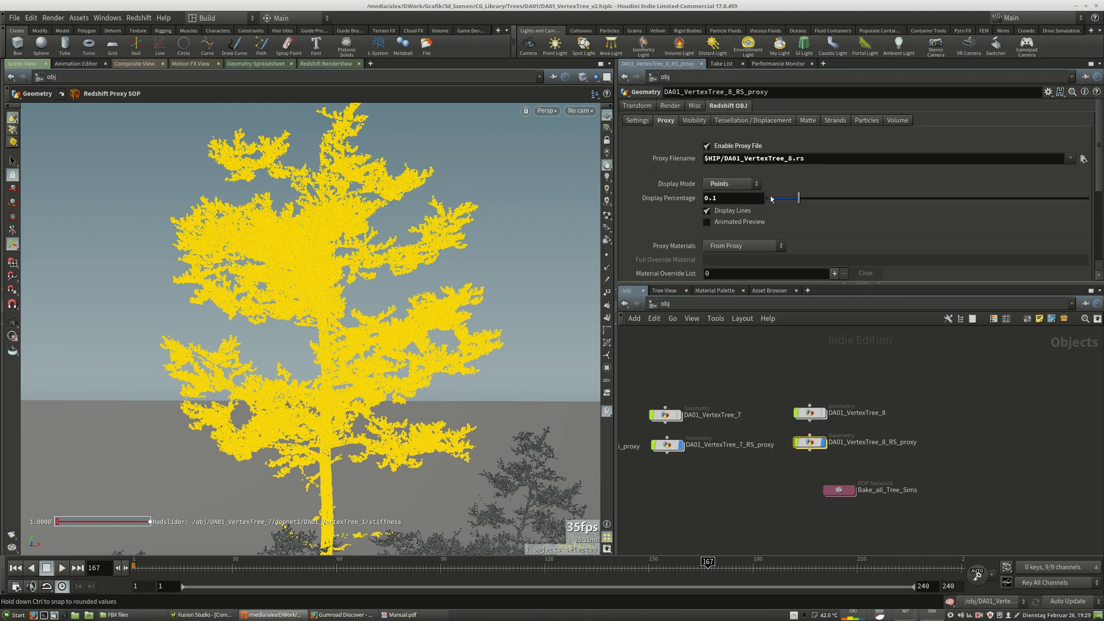
{"action": "left_click", "coordinate": [708, 147]}
Switch the viewport to cam1 and select DA01_VertexTree_7_RS_proxy in the object network.
{"action": "left_click", "coordinate": [580, 110]}
{"action": "left_click", "coordinate": [592, 166]}
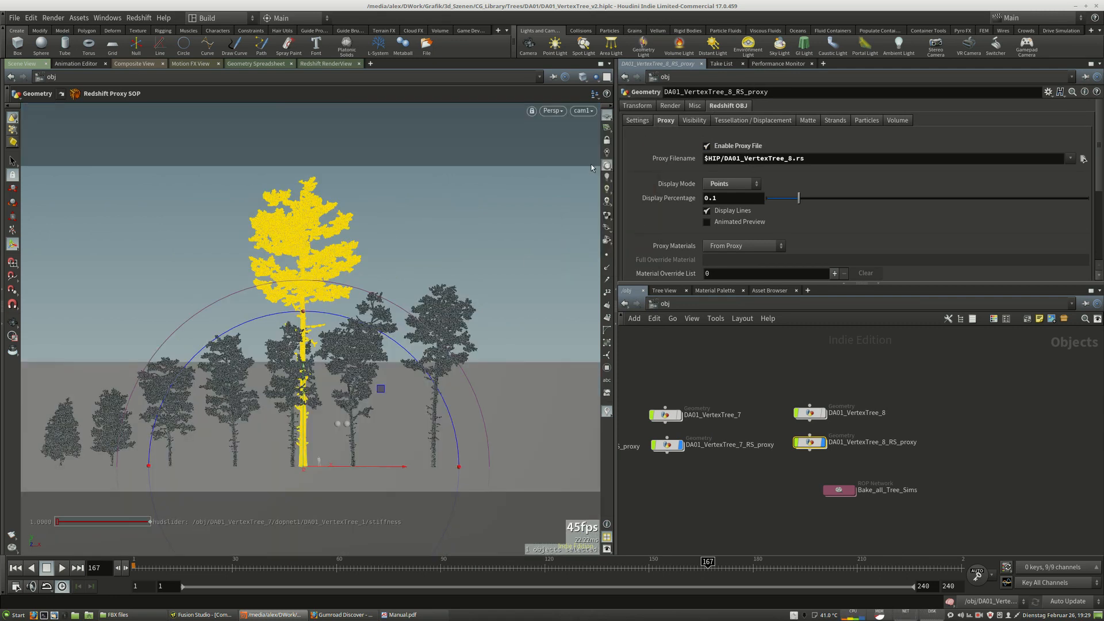
{"action": "scroll", "coordinate": [963, 371], "scroll_direction": "down", "scroll_amount": 6}
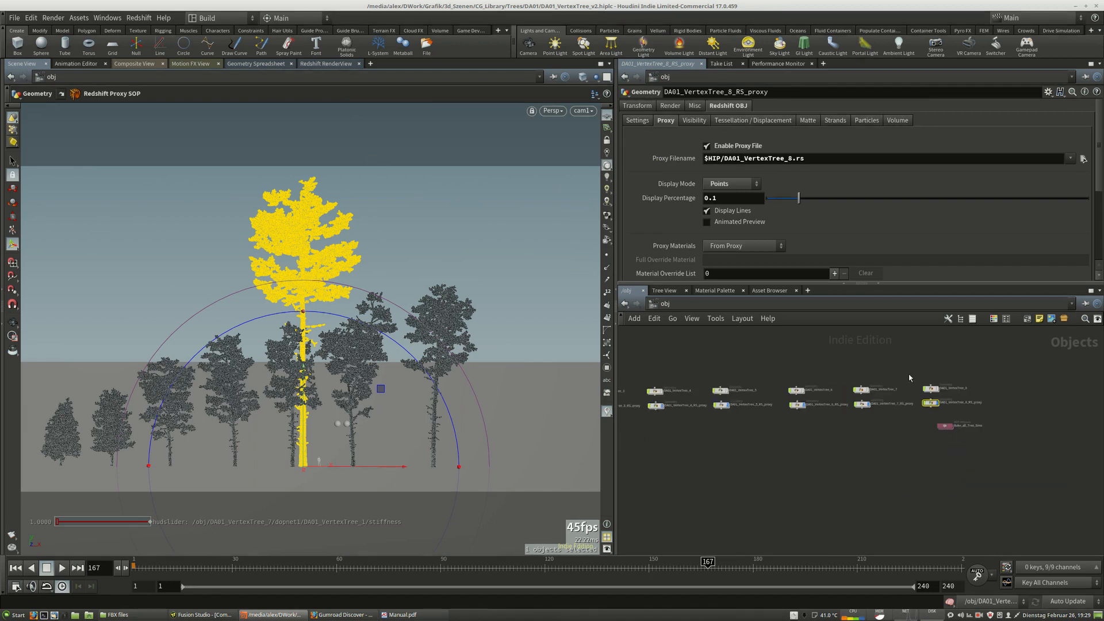
{"action": "left_click", "coordinate": [778, 420]}
{"action": "left_click_drag", "start_coordinate": [637, 400], "coordinate": [907, 390]}
{"action": "scroll", "coordinate": [893, 395], "scroll_direction": "up", "scroll_amount": 5}
{"action": "scroll", "coordinate": [887, 393], "scroll_direction": "up", "scroll_amount": 4}
{"action": "left_click", "coordinate": [841, 368]}
{"action": "left_click", "coordinate": [949, 432]}
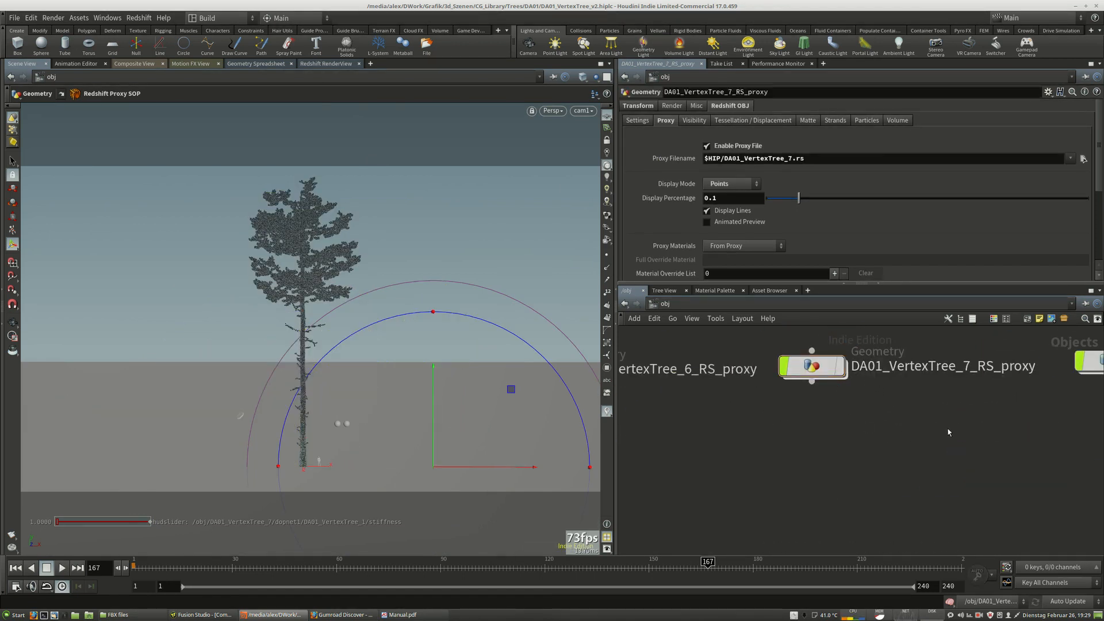
{"action": "middle_click_drag", "start_coordinate": [949, 432], "coordinate": [874, 472]}
Render the cam1 view in the Redshift RenderView, restricting the render to a region around the tree.
{"action": "left_click", "coordinate": [328, 65]}
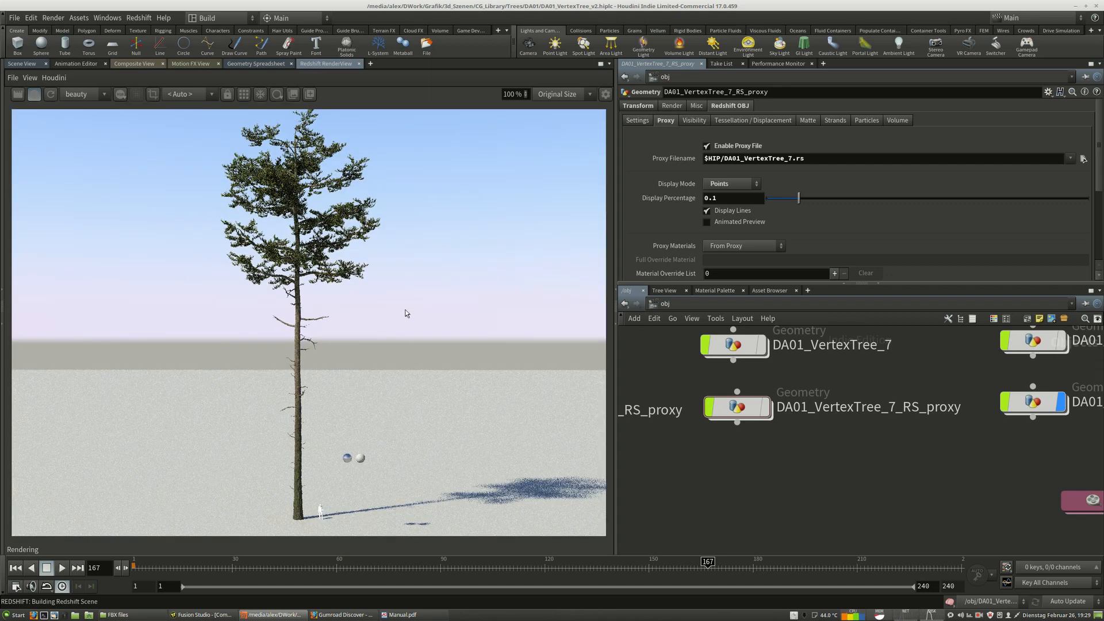
{"action": "left_click", "coordinate": [153, 95]}
{"action": "left_click_drag", "start_coordinate": [175, 141], "coordinate": [321, 248]}
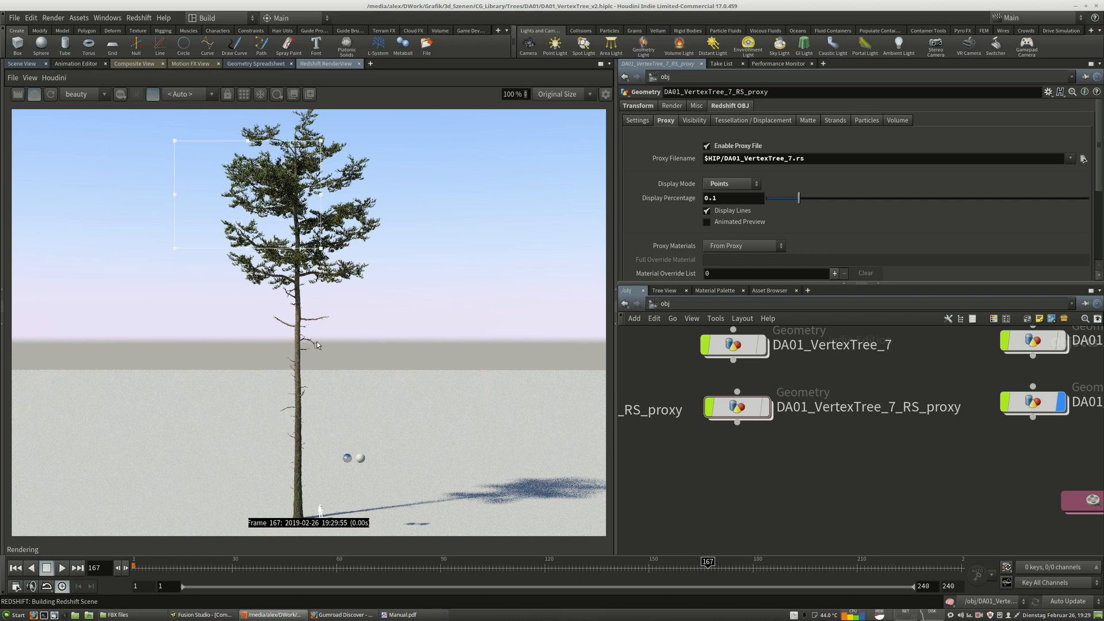
{"action": "scroll", "coordinate": [317, 467], "scroll_direction": "down", "scroll_amount": 3}
{"action": "left_click_drag", "start_coordinate": [235, 176], "coordinate": [378, 523]}
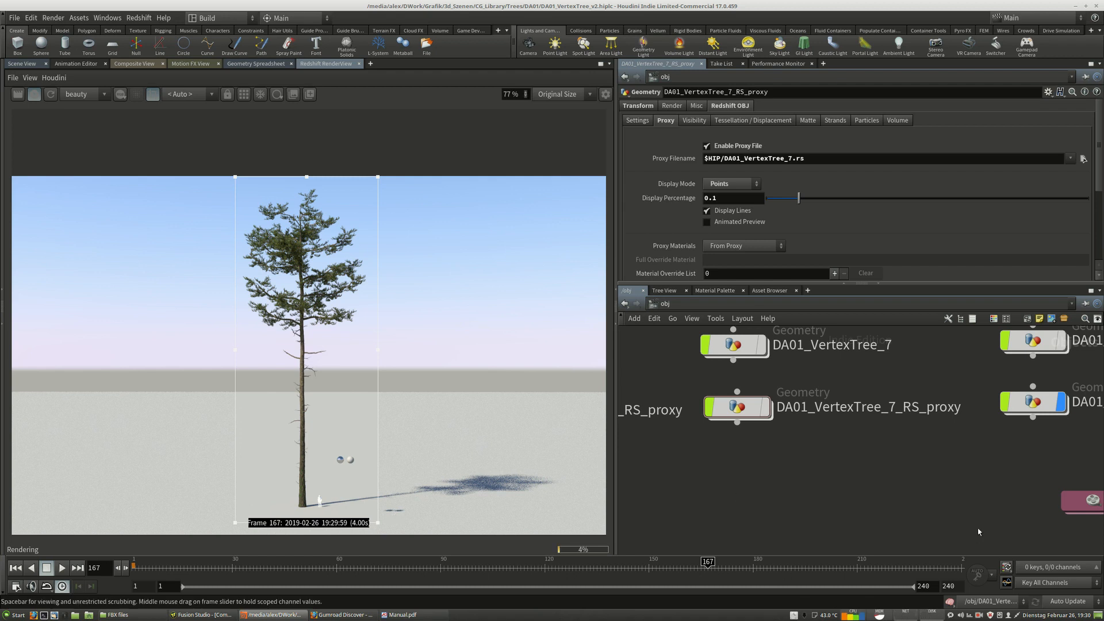
Return the left pane to the Scene View and frame all nodes in the object network.
{"action": "middle_click_drag", "start_coordinate": [979, 462], "coordinate": [708, 459]}
{"action": "left_click_drag", "start_coordinate": [750, 399], "coordinate": [752, 401]}
{"action": "left_click", "coordinate": [654, 304]}
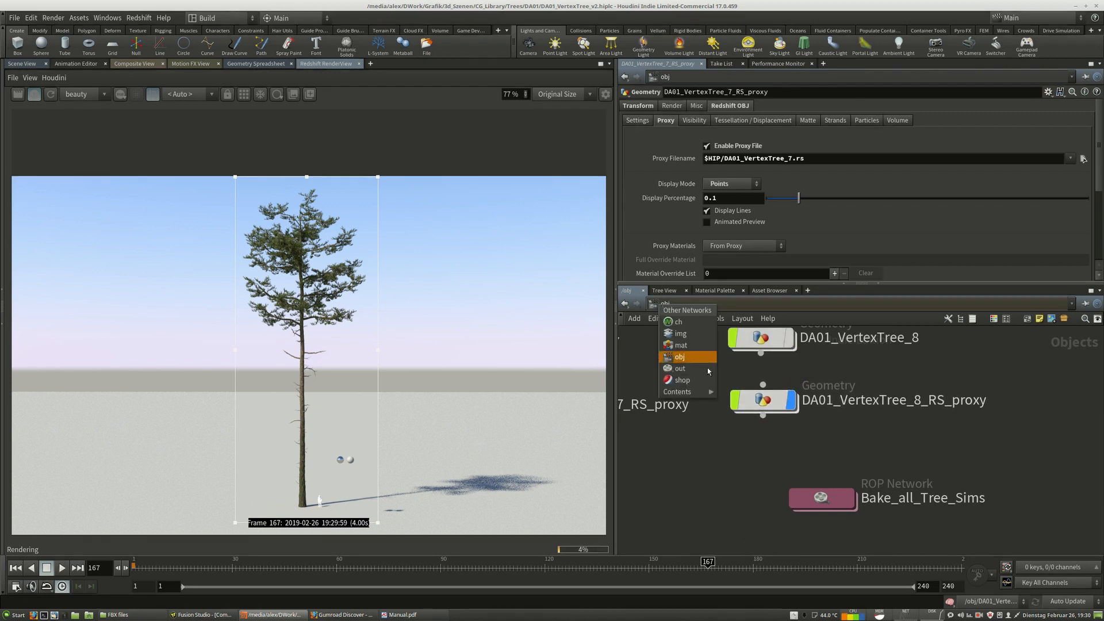
{"action": "left_click", "coordinate": [680, 357]}
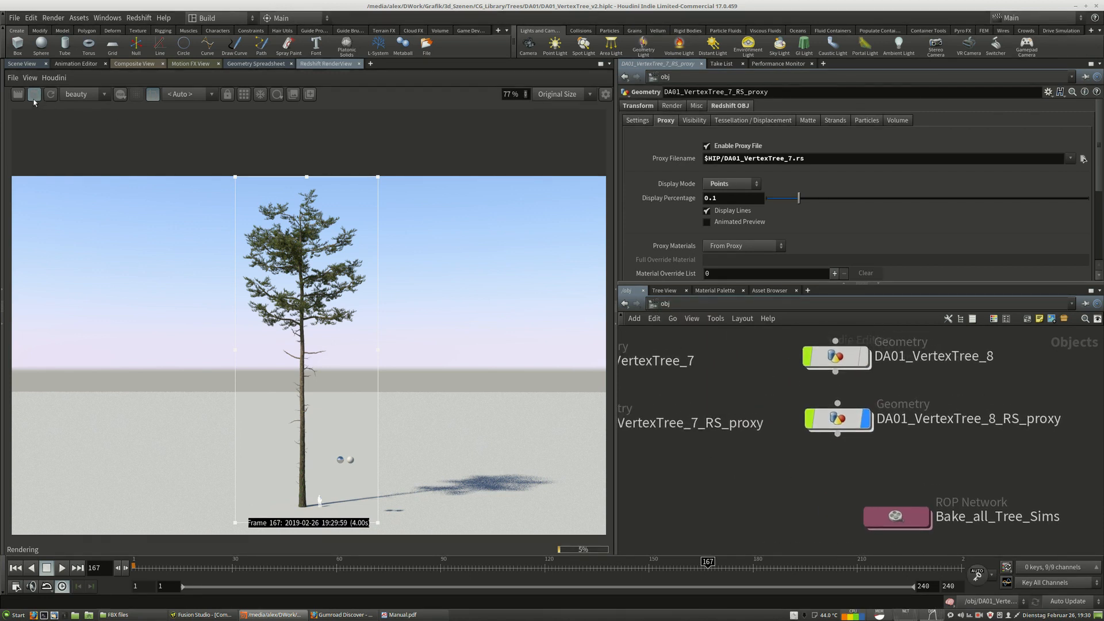
{"action": "left_click", "coordinate": [22, 63]}
{"action": "key", "text": "h"}
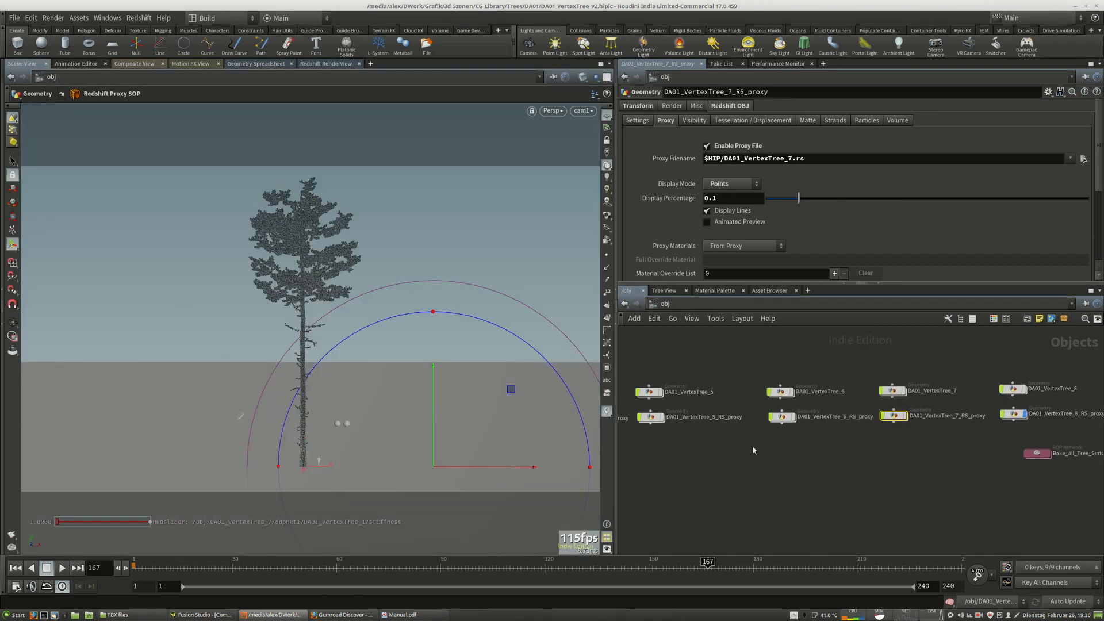
{"action": "middle_click_drag", "start_coordinate": [731, 458], "coordinate": [789, 443]}
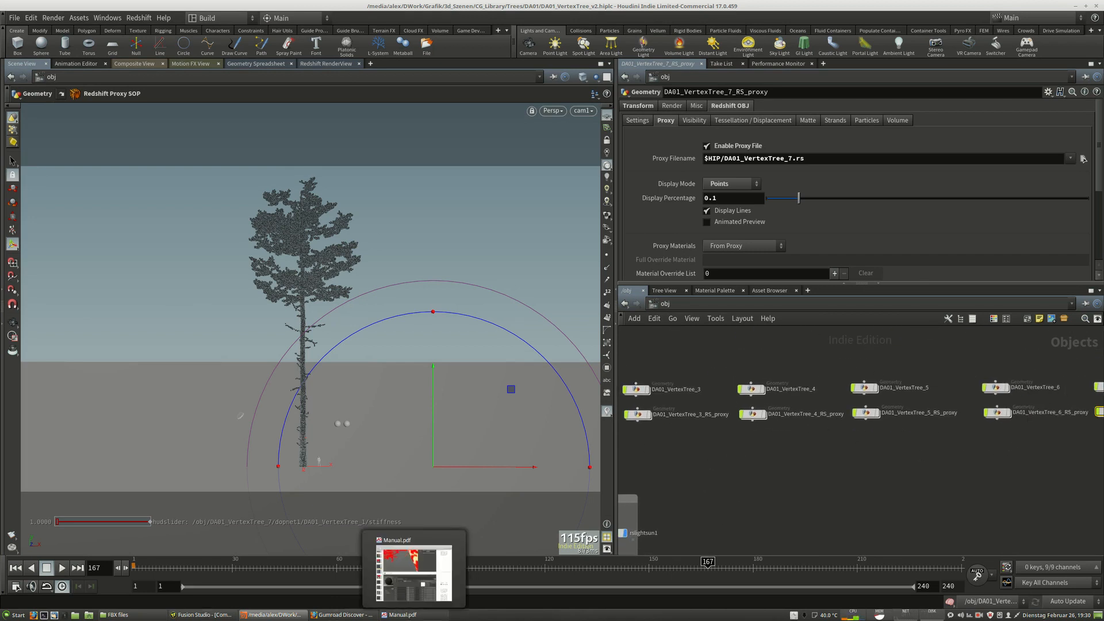
Switch to the browser and open the author's Gumroad profile page from the address bar.
{"action": "left_click", "coordinate": [342, 615]}
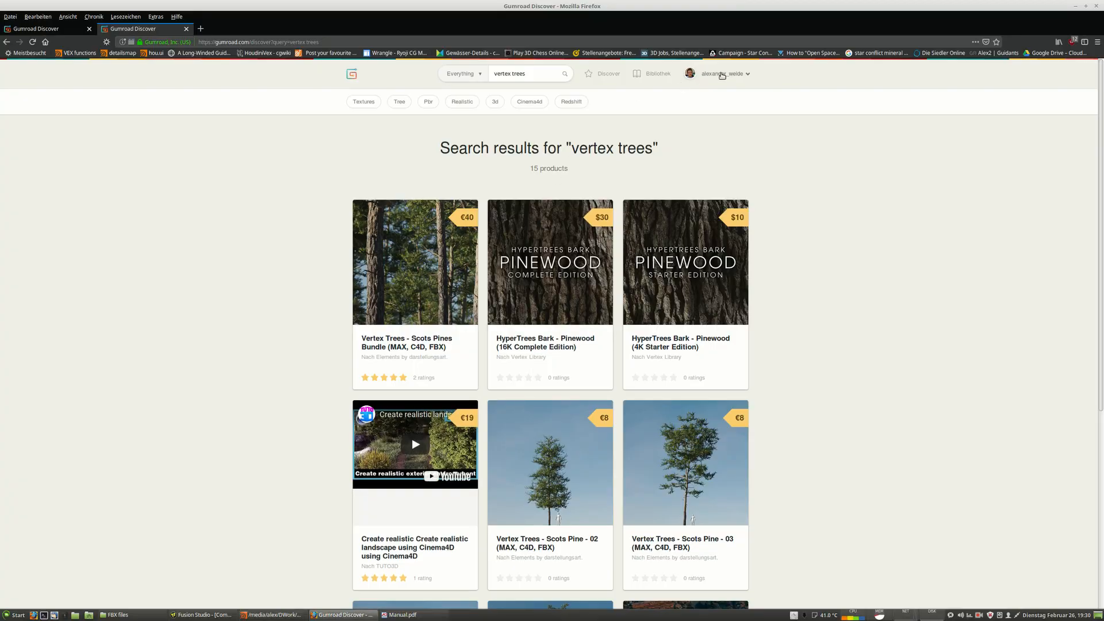
{"action": "left_click", "coordinate": [720, 73]}
{"action": "left_click", "coordinate": [716, 74]}
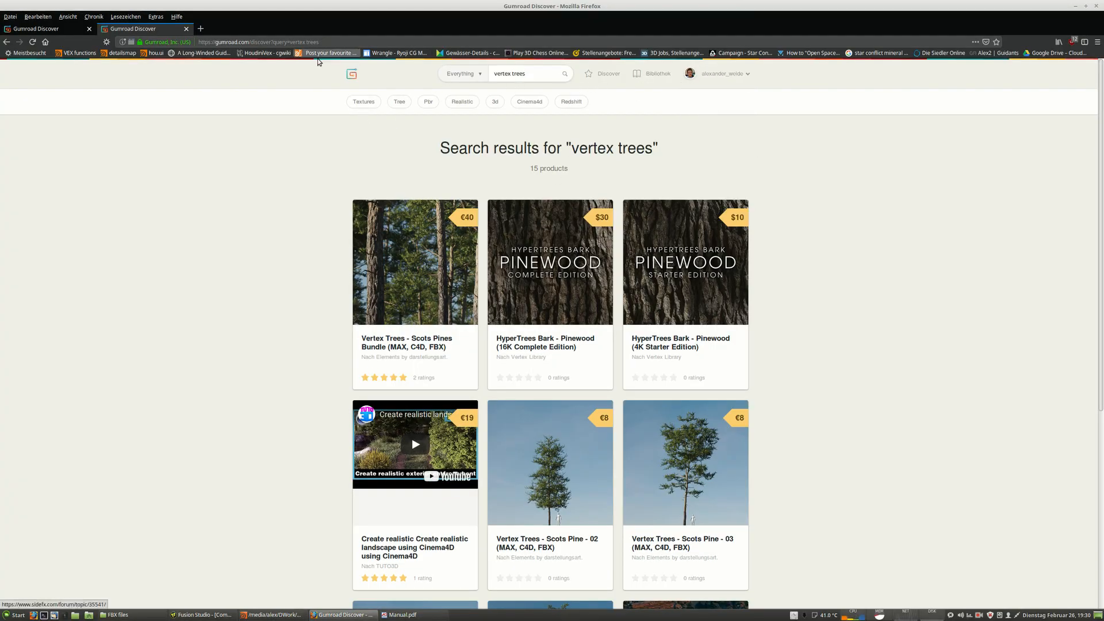
{"action": "left_click_drag", "start_coordinate": [320, 42], "coordinate": [252, 45]}
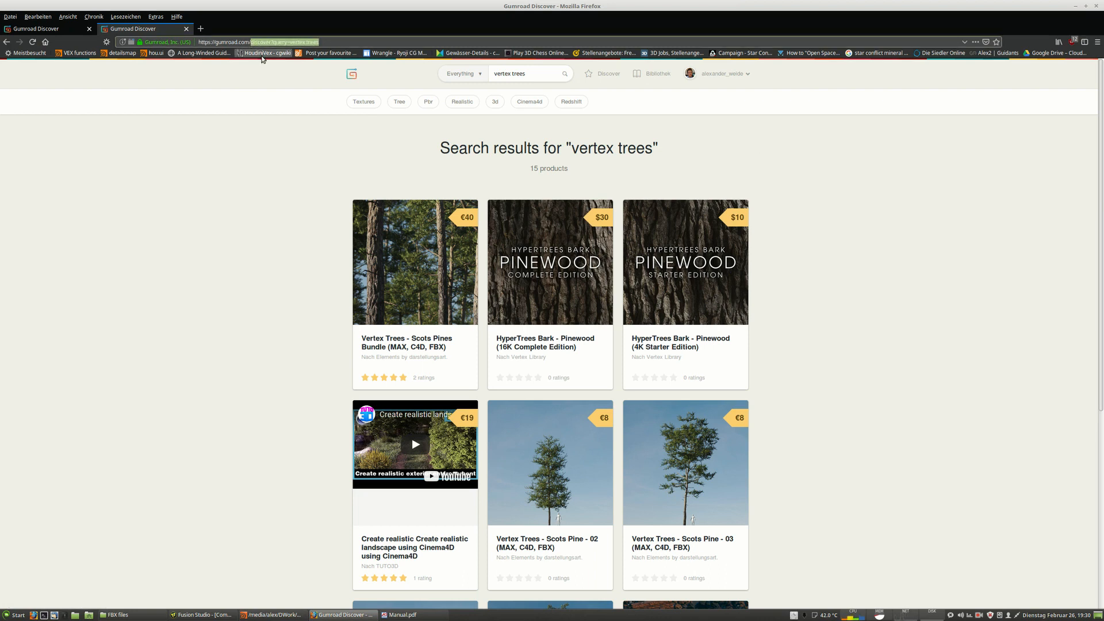
{"action": "type", "text": "alexabn"}
{"action": "key", "text": "BackSpace"}
{"action": "key", "text": "BackSpace"}
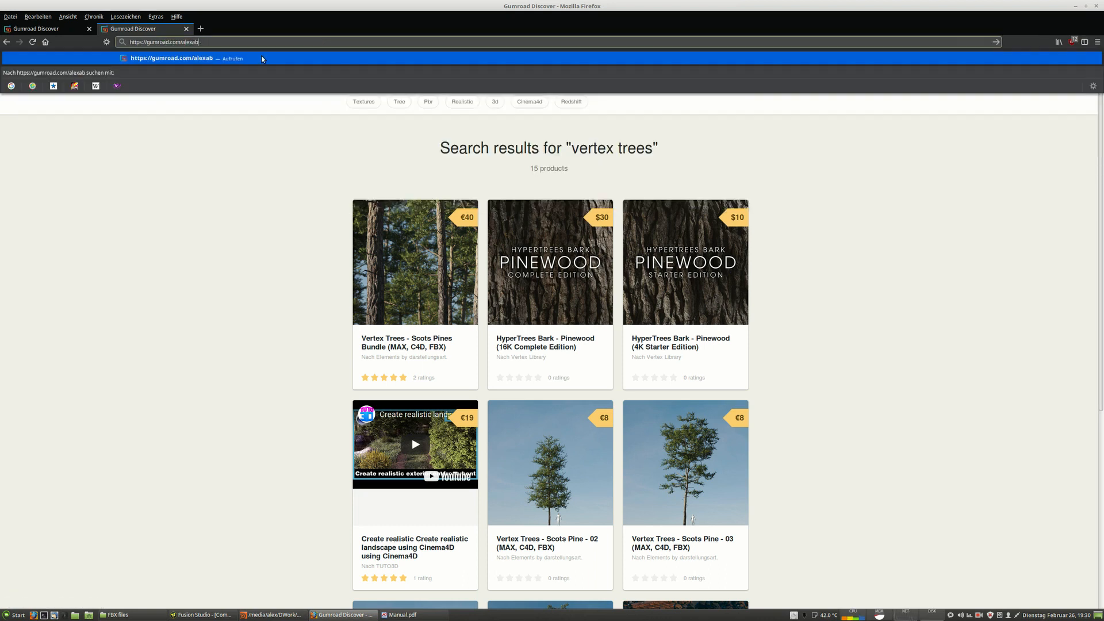
{"action": "type", "text": "nder_weide"}
{"action": "left_click", "coordinate": [263, 58]}
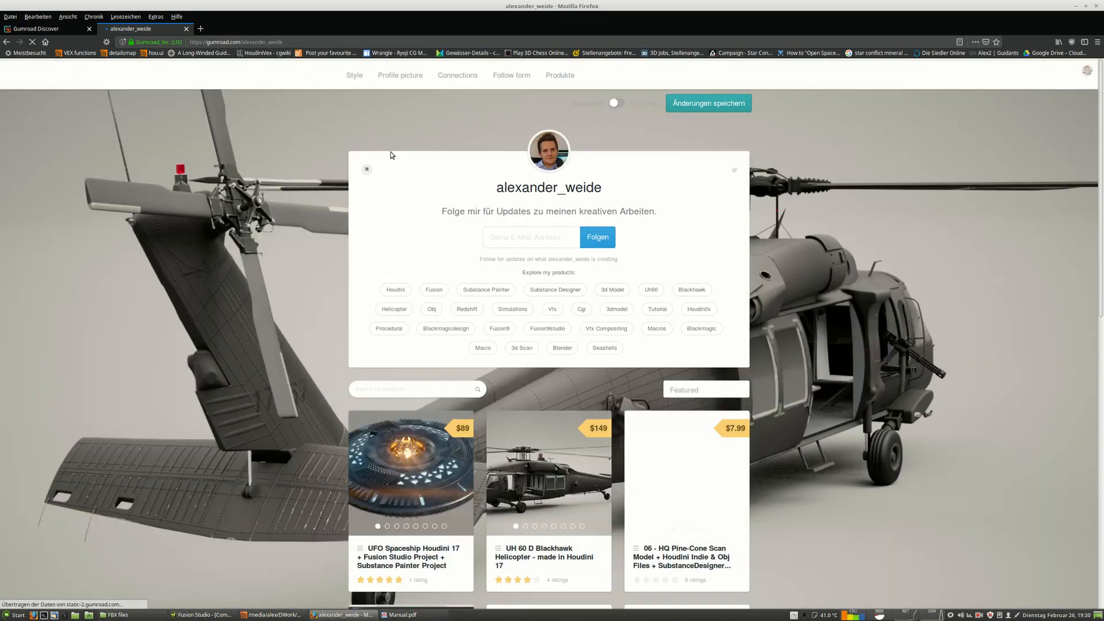
Scroll through the products listed on the author's Gumroad profile.
{"action": "scroll", "coordinate": [840, 229], "scroll_direction": "down", "scroll_amount": 5}
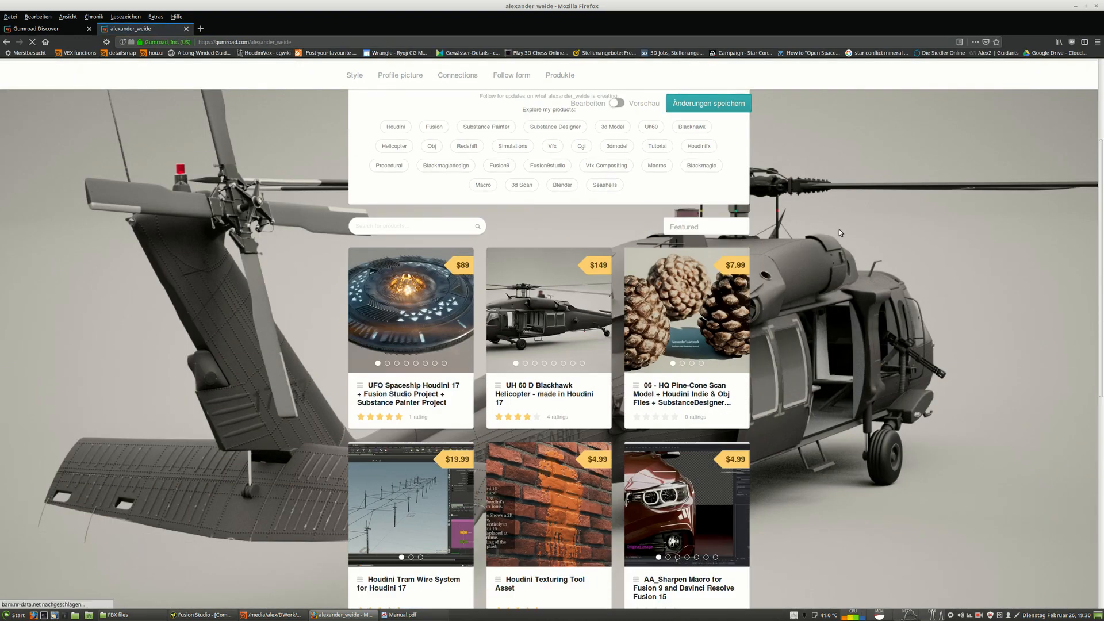
{"action": "scroll", "coordinate": [847, 257], "scroll_direction": "up", "scroll_amount": 3}
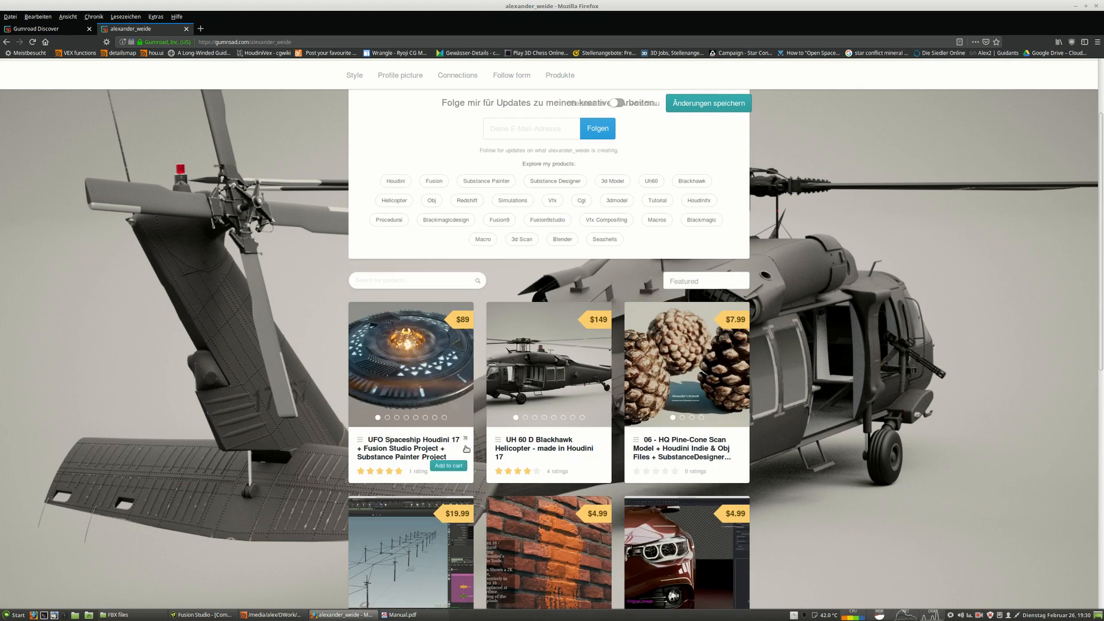
{"action": "scroll", "coordinate": [738, 596], "scroll_direction": "up", "scroll_amount": 2}
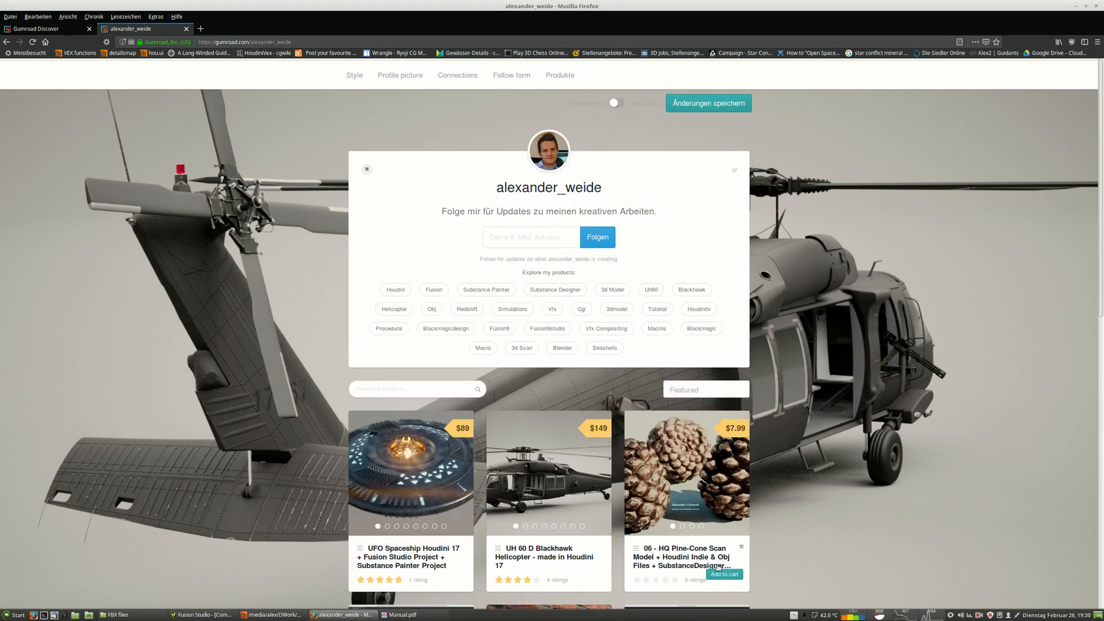
{"action": "scroll", "coordinate": [546, 460], "scroll_direction": "down", "scroll_amount": 3}
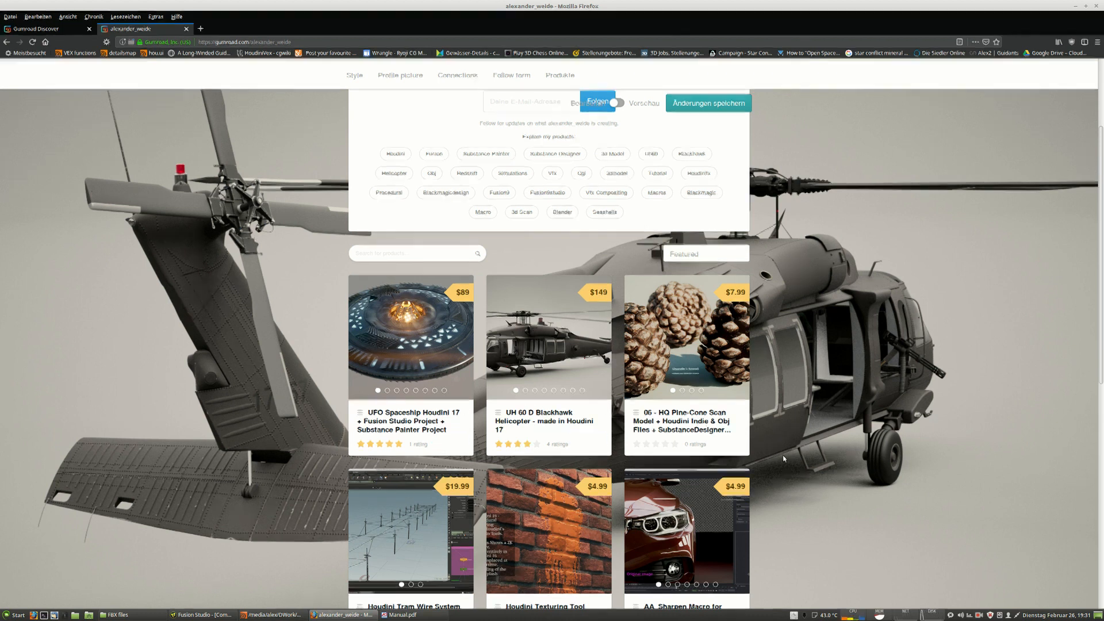
Return to Houdini and pan across the tree geometry and RS proxy nodes in the object network.
{"action": "key", "text": "alt+Tab"}
{"action": "left_click_drag", "start_coordinate": [956, 398], "coordinate": [902, 475]}
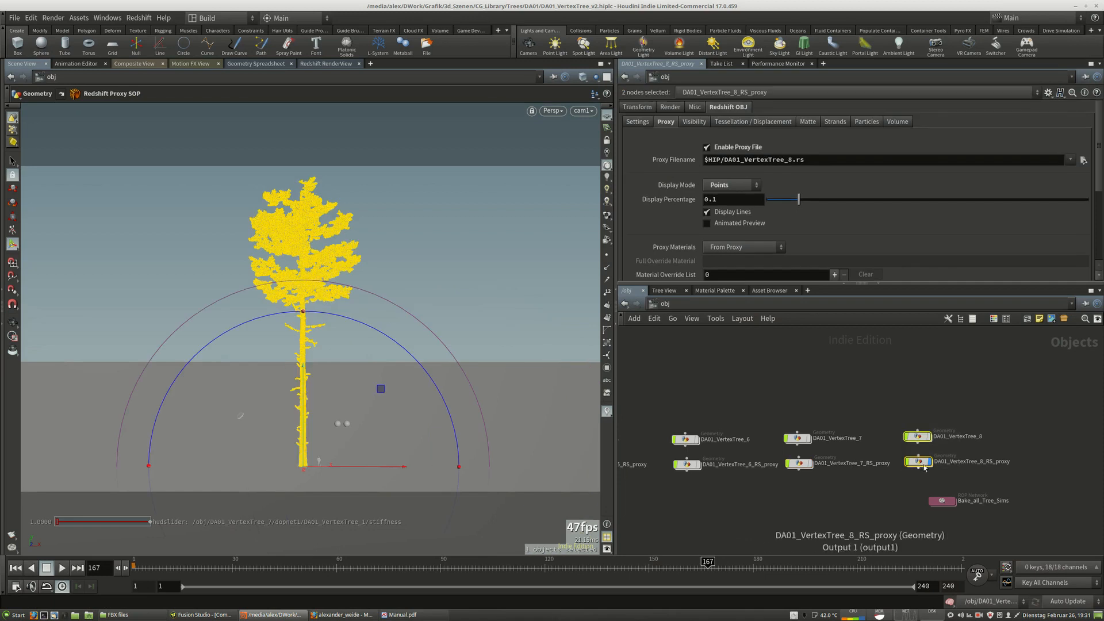
{"action": "left_click_drag", "start_coordinate": [830, 406], "coordinate": [793, 440]}
{"action": "middle_click_drag", "start_coordinate": [644, 442], "coordinate": [952, 442]}
{"action": "middle_click_drag", "start_coordinate": [707, 380], "coordinate": [924, 383]}
{"action": "left_click_drag", "start_coordinate": [690, 446], "coordinate": [688, 441]}
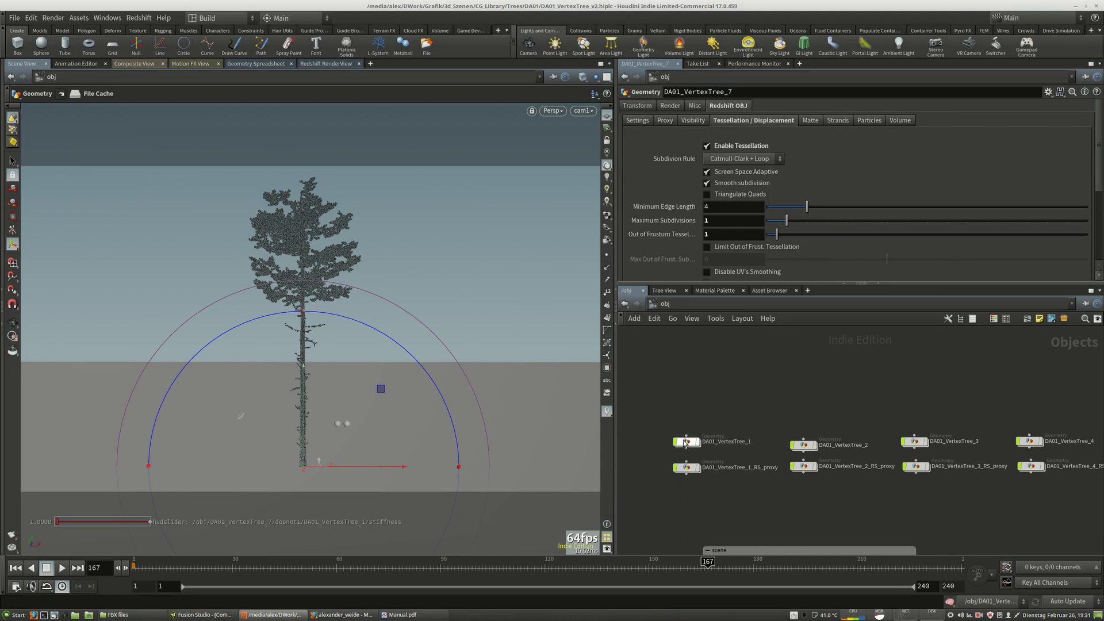
{"action": "left_click_drag", "start_coordinate": [808, 448], "coordinate": [807, 444]}
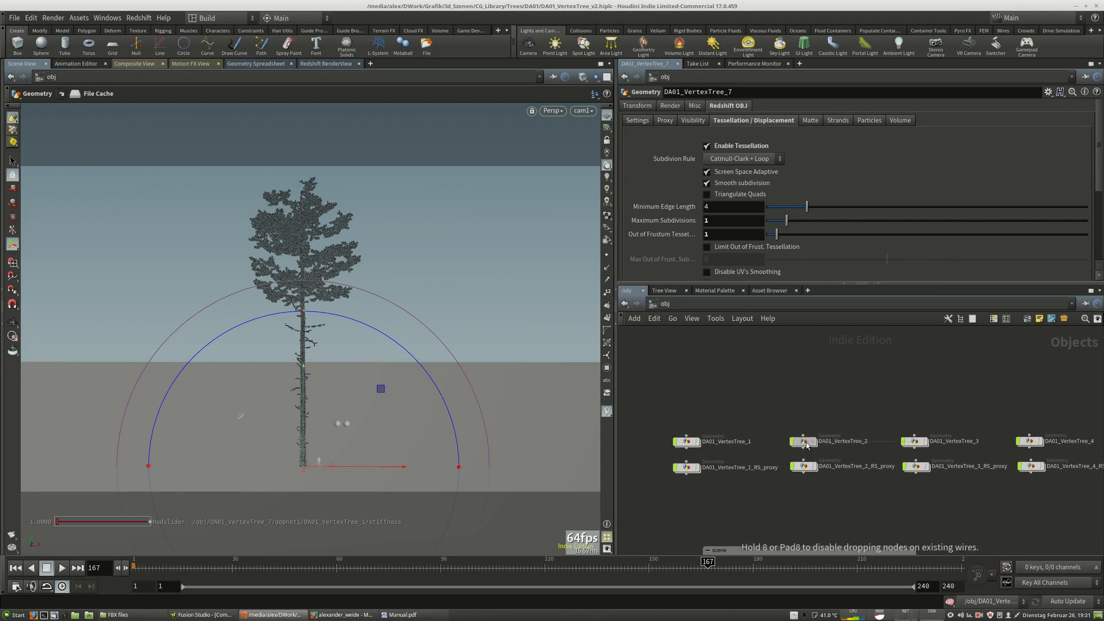
{"action": "middle_click_drag", "start_coordinate": [924, 410], "coordinate": [700, 416]}
{"action": "middle_click_drag", "start_coordinate": [955, 420], "coordinate": [748, 419]}
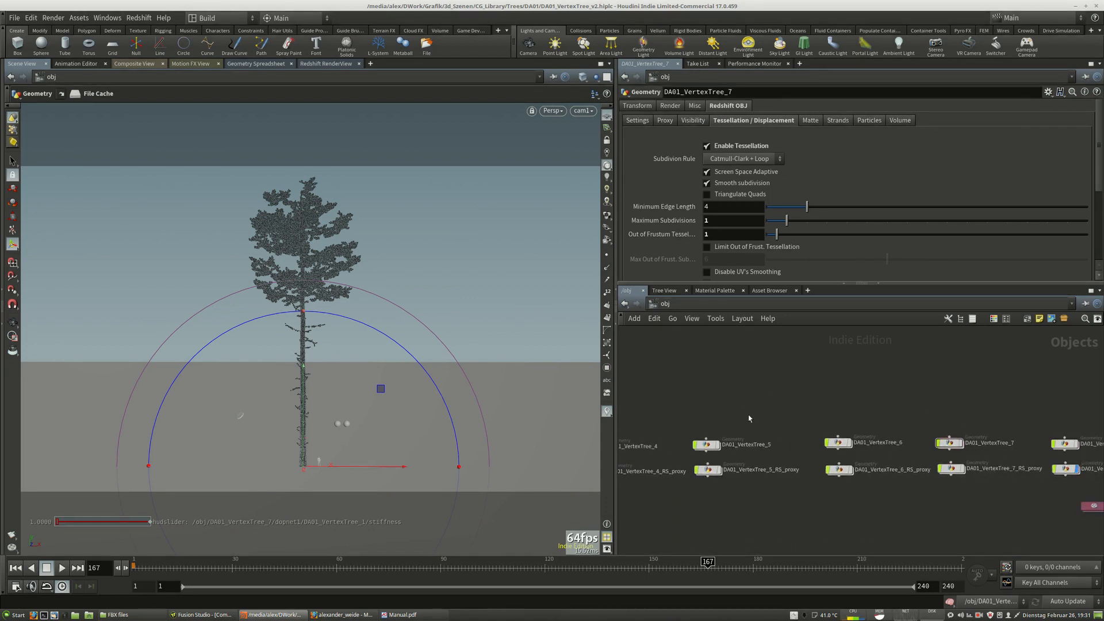
{"action": "left_click_drag", "start_coordinate": [835, 445], "coordinate": [835, 443]}
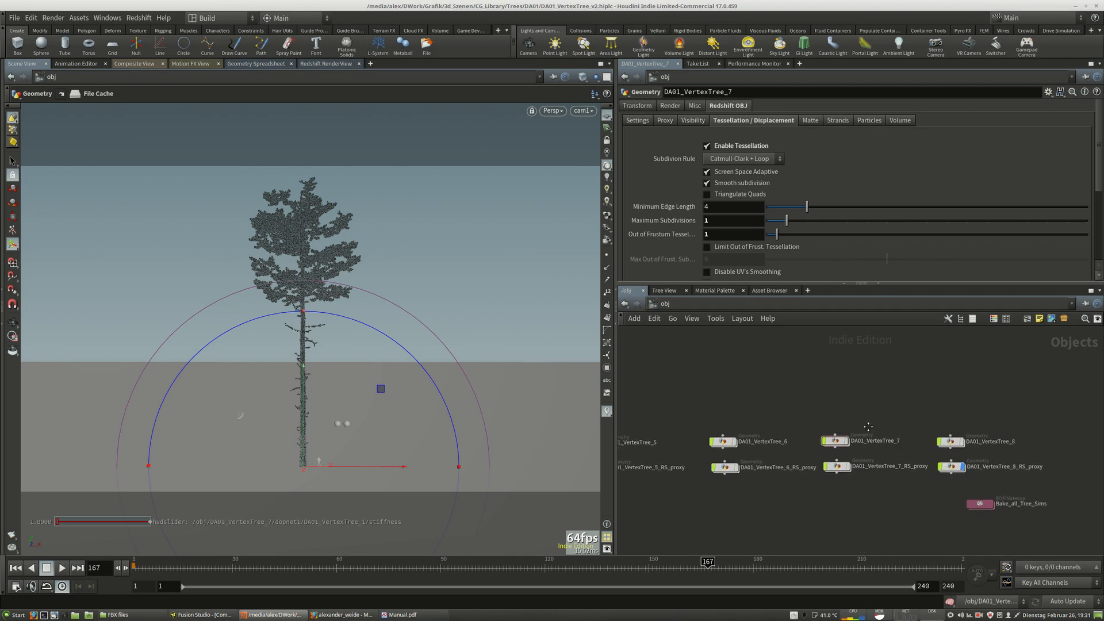
{"action": "middle_click_drag", "start_coordinate": [1066, 473], "coordinate": [904, 471]}
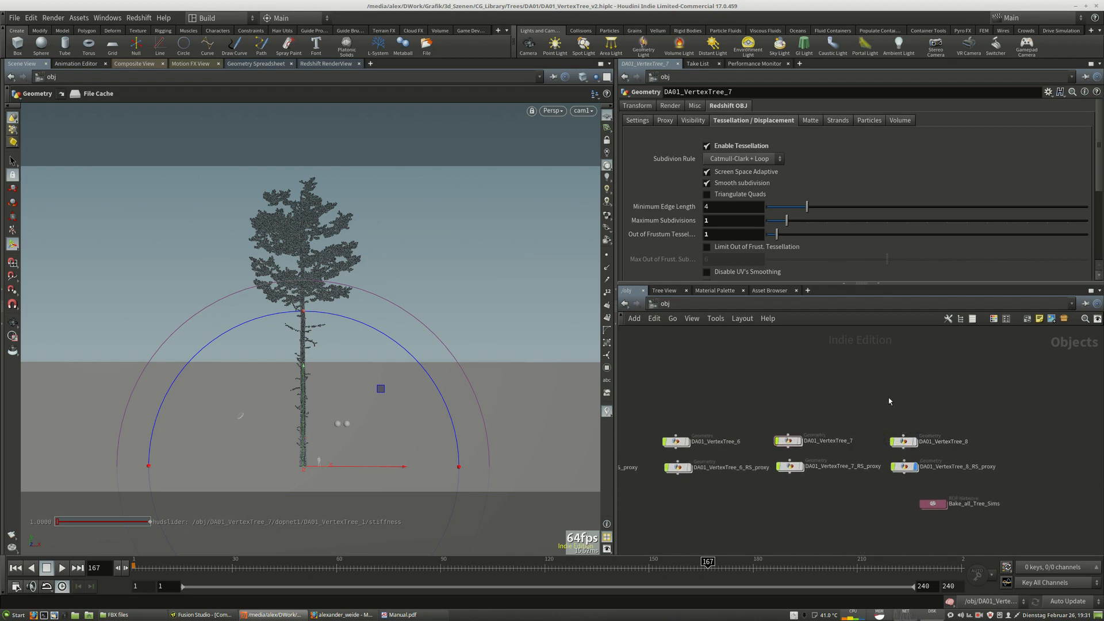
{"action": "middle_click_drag", "start_coordinate": [765, 402], "coordinate": [924, 393]}
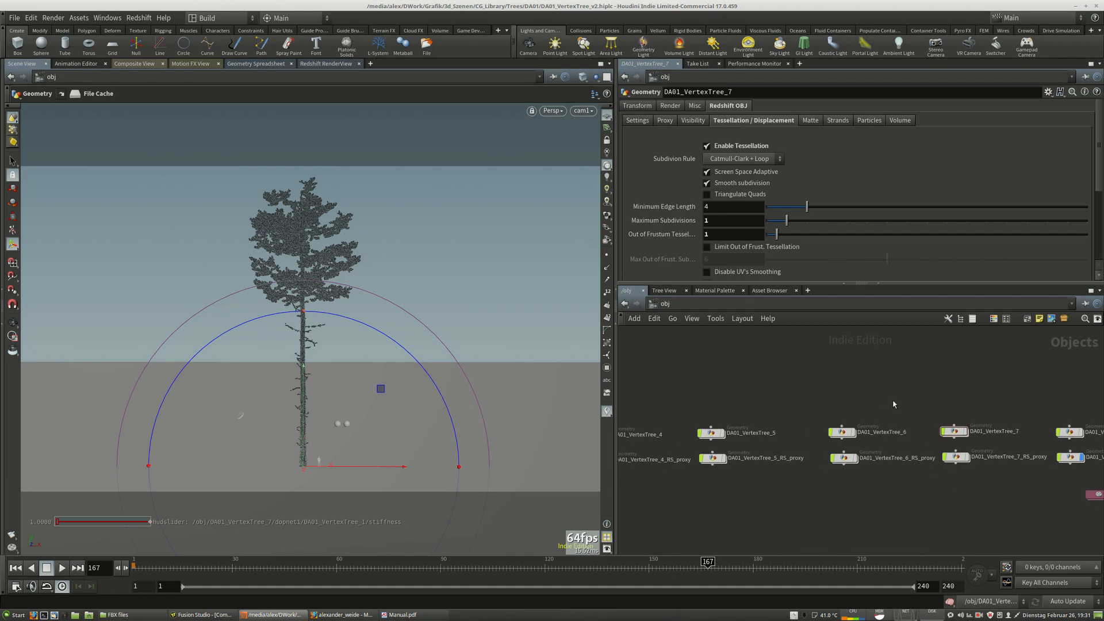
{"action": "scroll", "coordinate": [899, 404], "scroll_direction": "down", "scroll_amount": 4}
{"action": "middle_click_drag", "start_coordinate": [760, 371], "coordinate": [950, 376]}
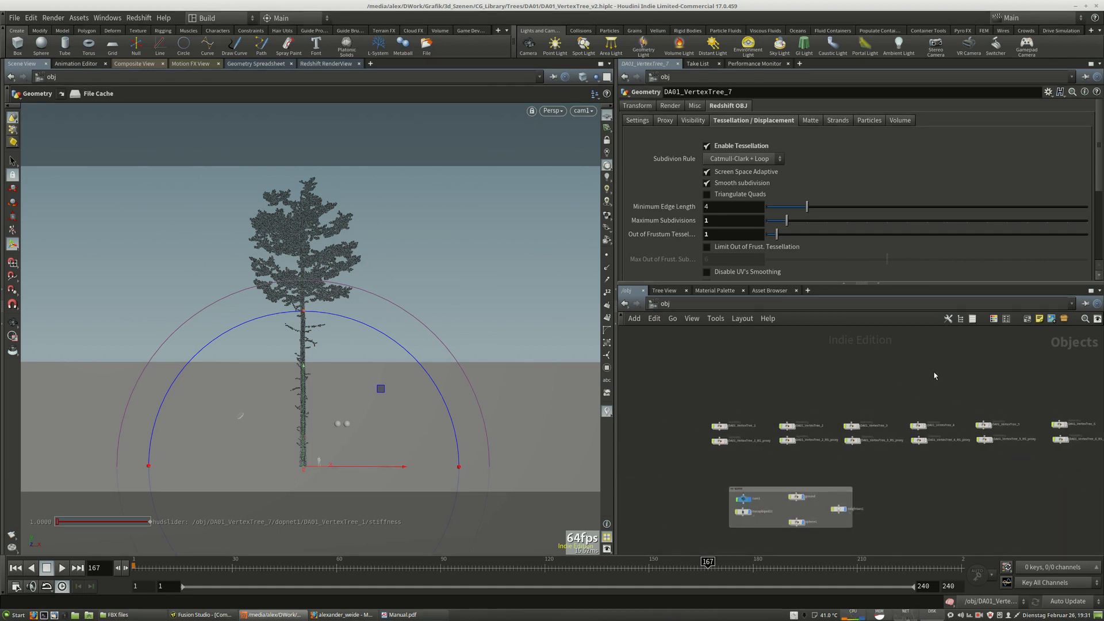
{"action": "middle_click_drag", "start_coordinate": [1029, 397], "coordinate": [821, 401]}
{"action": "scroll", "coordinate": [818, 420], "scroll_direction": "up", "scroll_amount": 4}
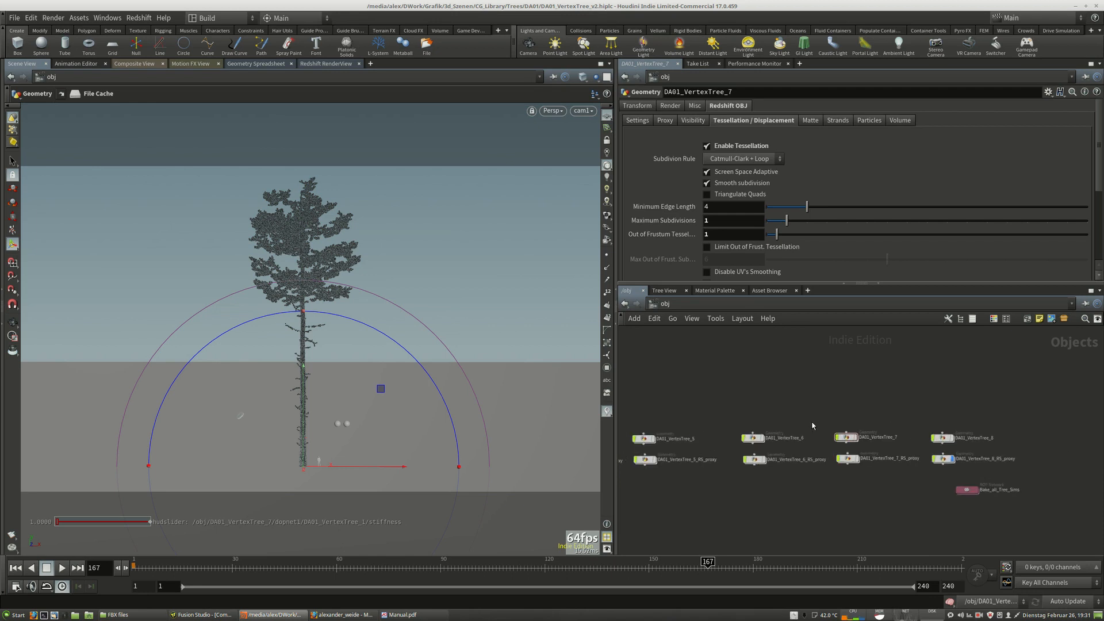
Select the DA01_VertexTree_6 to DA01_VertexTree_8 geometry nodes, then pick the ground node in the scene network box.
{"action": "left_click_drag", "start_coordinate": [727, 410], "coordinate": [1006, 450]}
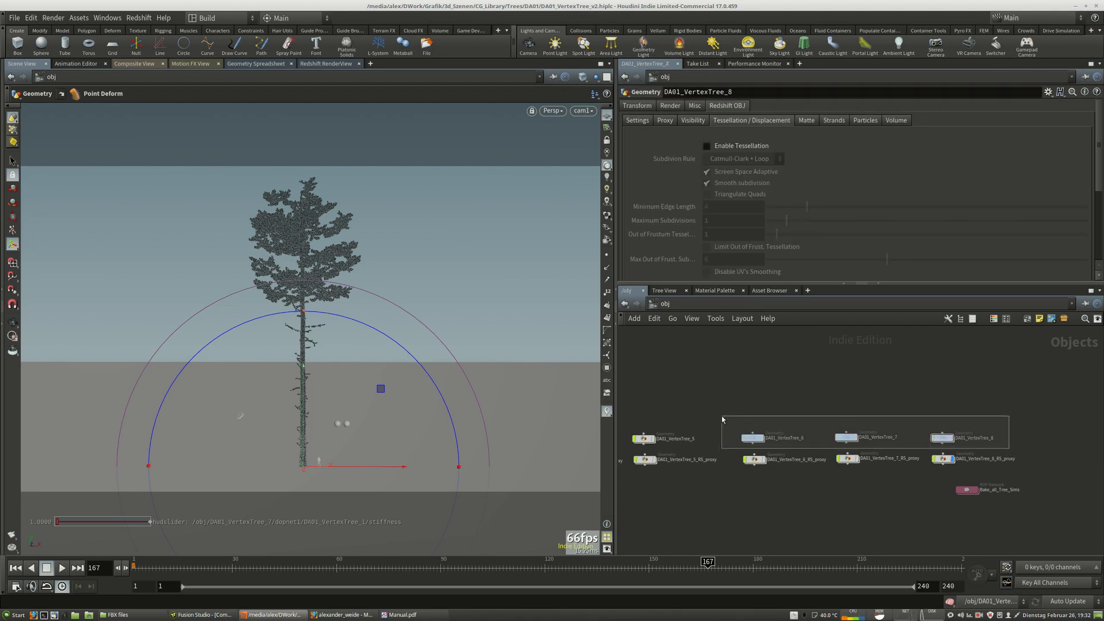
{"action": "middle_click_drag", "start_coordinate": [697, 410], "coordinate": [940, 393]}
{"action": "middle_click_drag", "start_coordinate": [801, 460], "coordinate": [793, 395]}
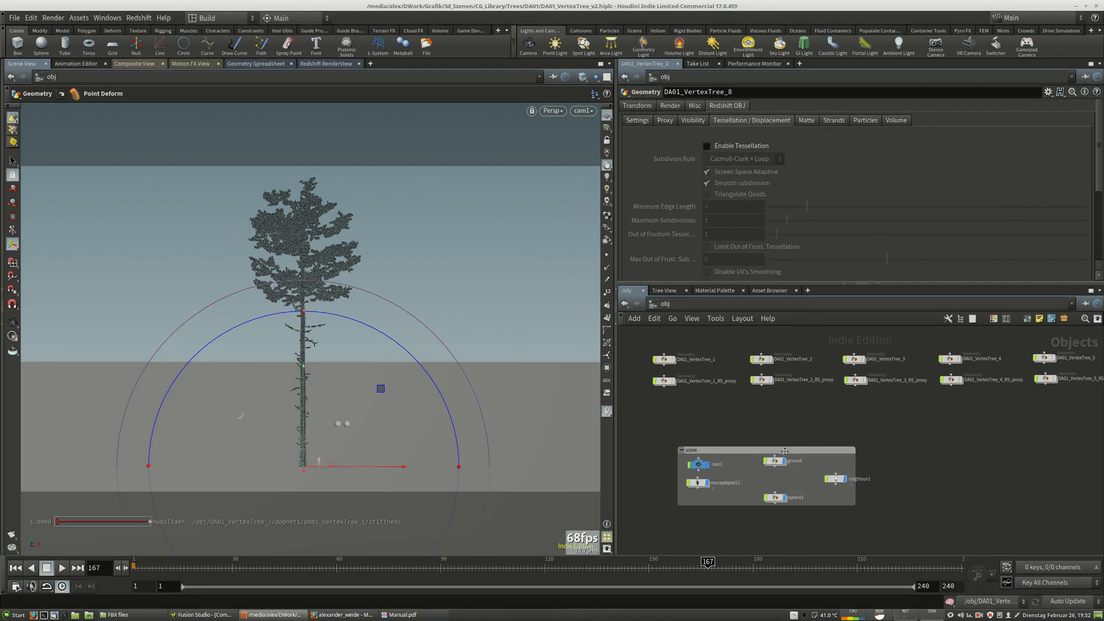
{"action": "left_click", "coordinate": [778, 465]}
{"action": "key", "text": "Escape"}
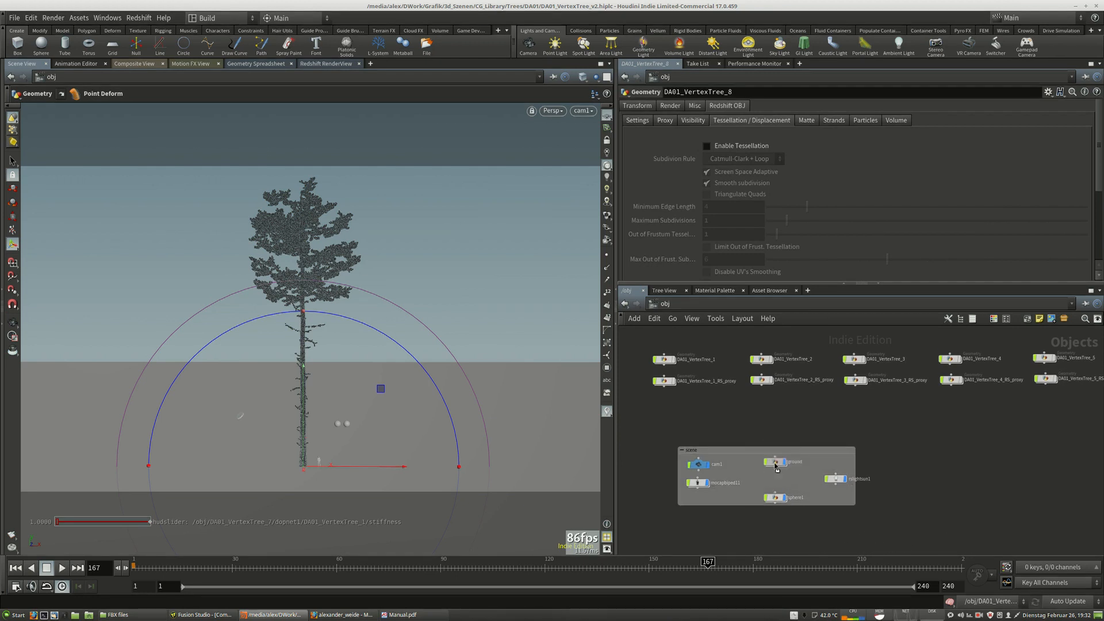
Pan around the object network to review the tree nodes and the scene network box.
{"action": "left_click_drag", "start_coordinate": [776, 462], "coordinate": [737, 419]}
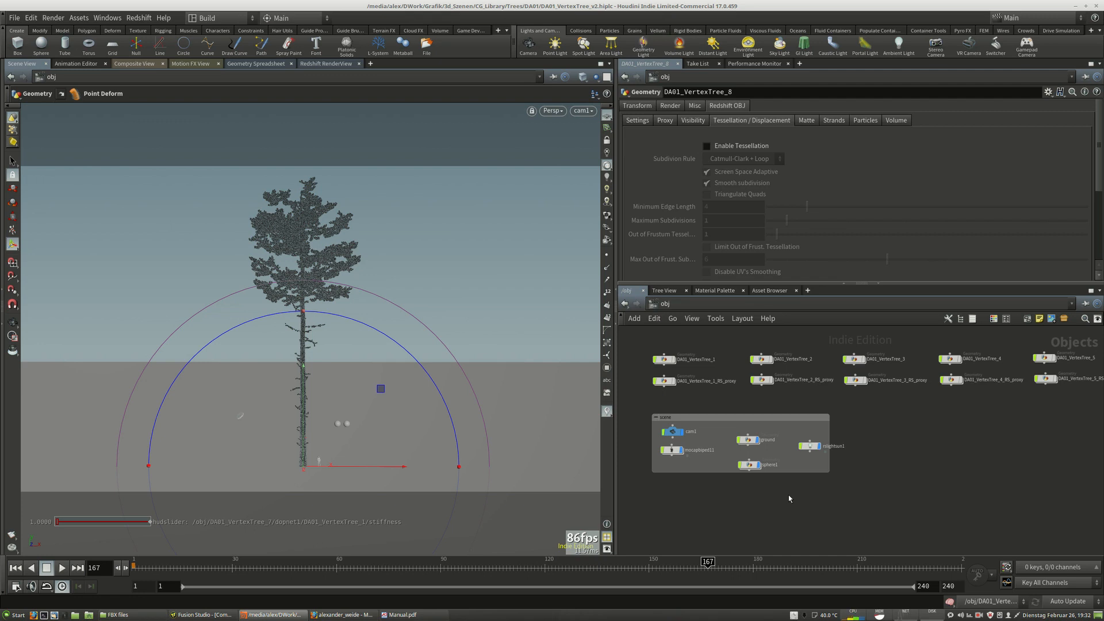
{"action": "middle_click_drag", "start_coordinate": [1006, 440], "coordinate": [920, 473]}
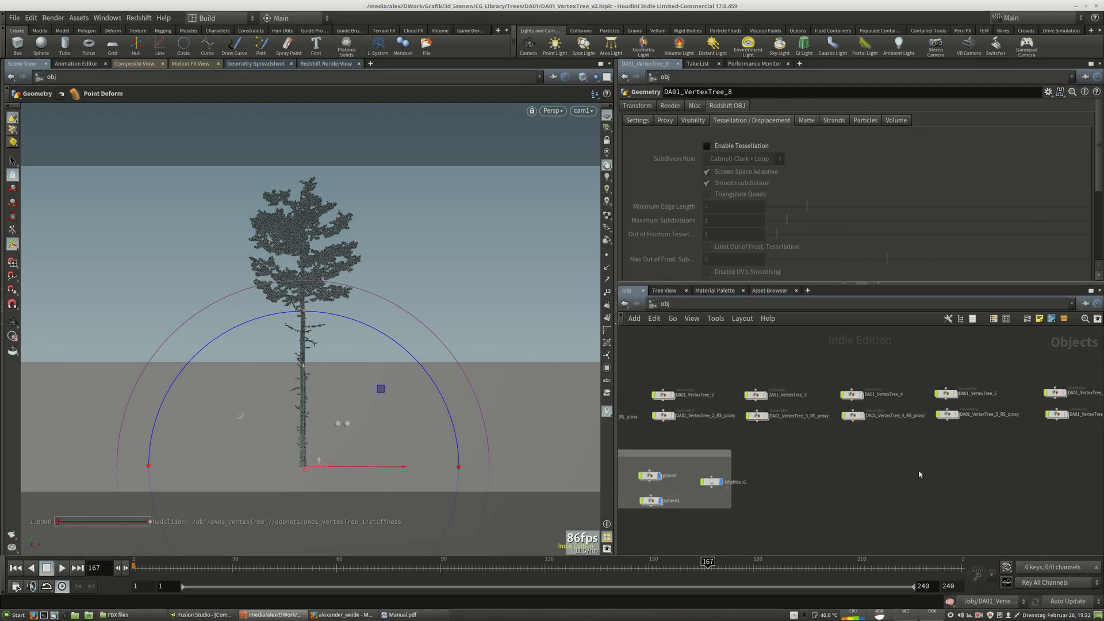
{"action": "middle_click_drag", "start_coordinate": [1053, 472], "coordinate": [821, 476]}
{"action": "middle_click_drag", "start_coordinate": [969, 470], "coordinate": [874, 465]}
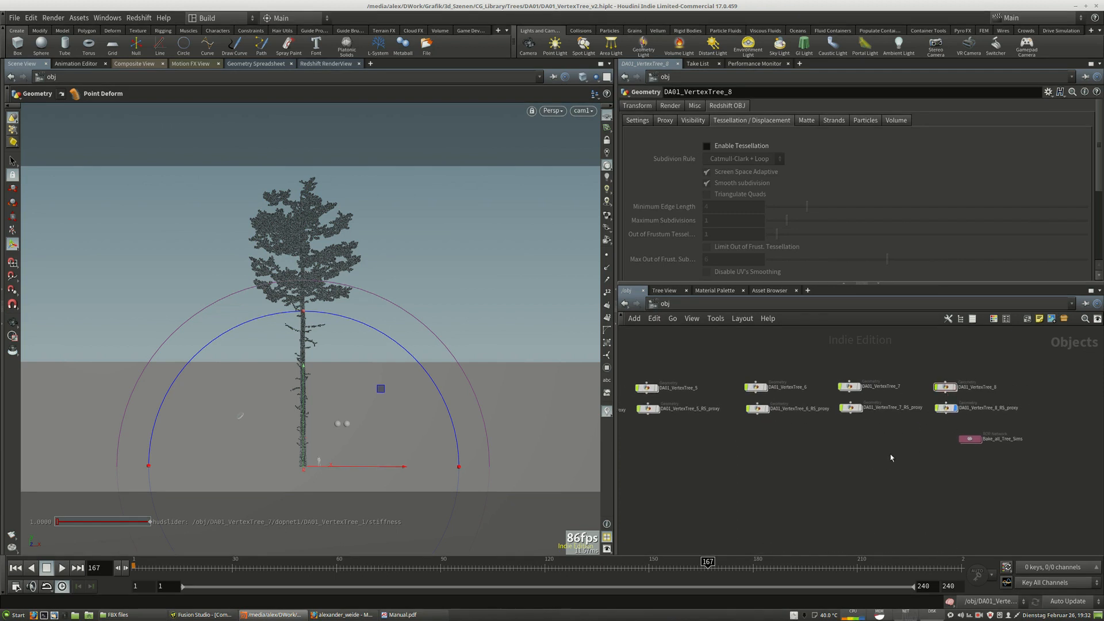
{"action": "middle_click_drag", "start_coordinate": [644, 477], "coordinate": [978, 471]}
{"action": "mouse_move", "coordinate": [784, 474]}
{"action": "middle_mouse_down"}
{"action": "mouse_move", "coordinate": [978, 442]}
{"action": "mouse_move", "coordinate": [869, 442]}
{"action": "middle_mouse_up"}
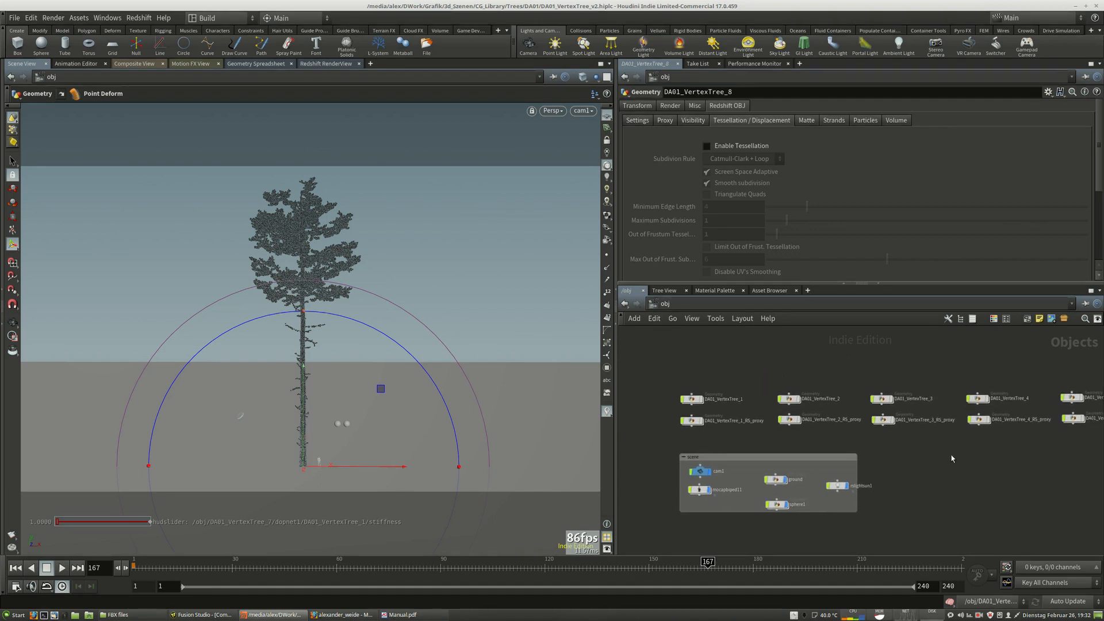
{"action": "middle_click_drag", "start_coordinate": [952, 458], "coordinate": [881, 459]}
{"action": "middle_click_drag", "start_coordinate": [798, 461], "coordinate": [863, 446]}
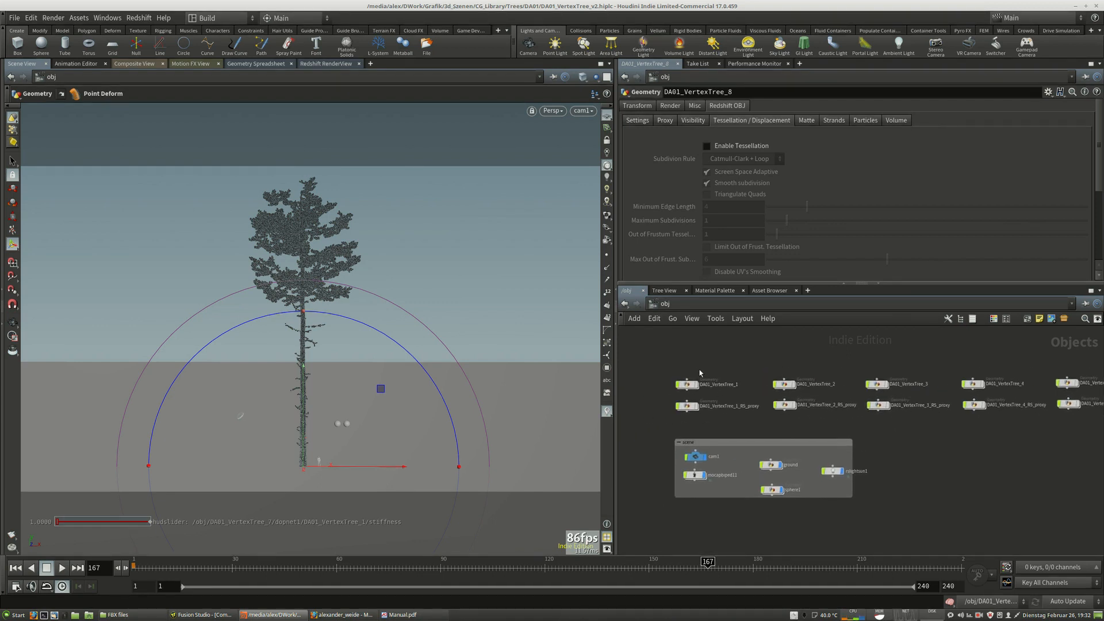
{"action": "middle_click_drag", "start_coordinate": [918, 376], "coordinate": [791, 378]}
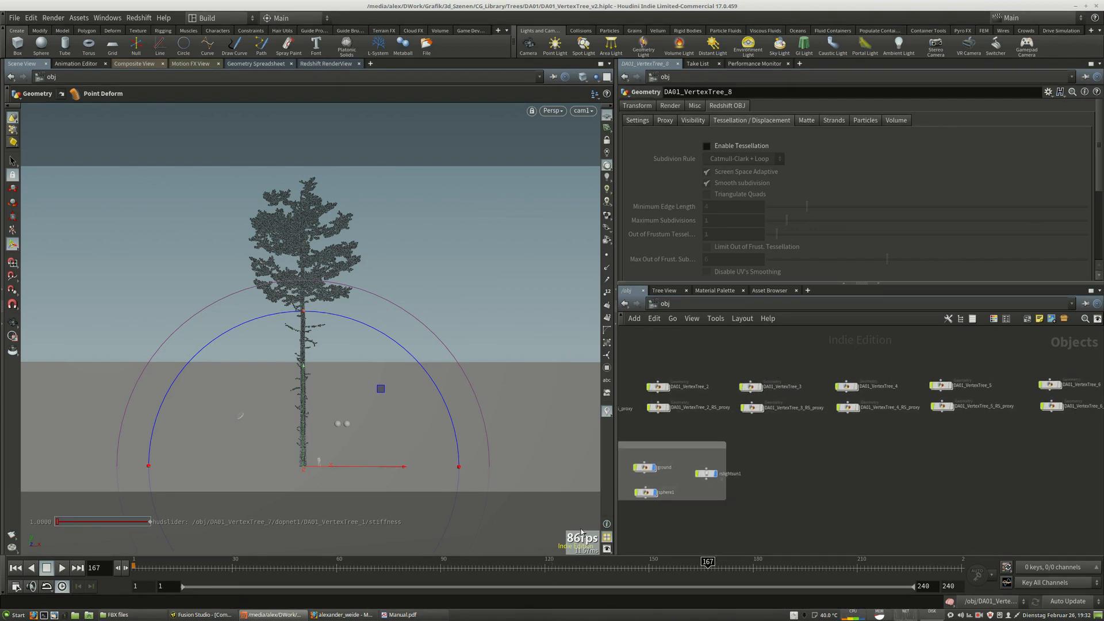